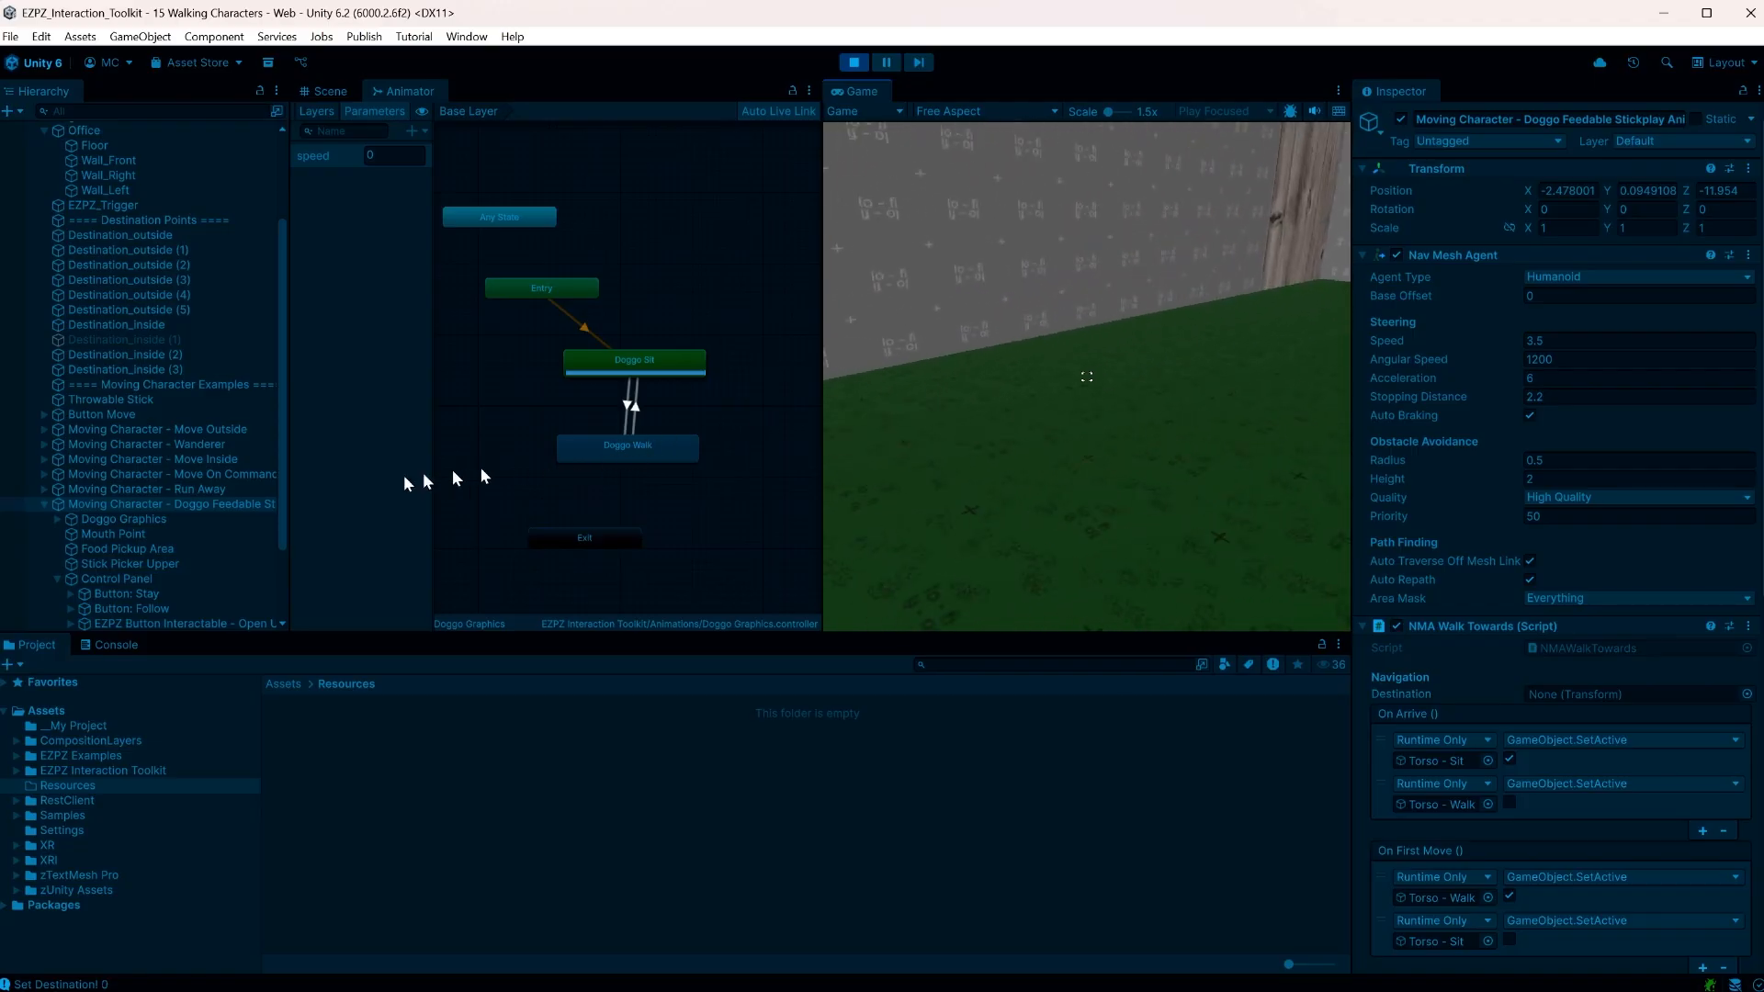
Select the Doggo Feedable moving character and frame it up close in the Scene view
click(188, 504)
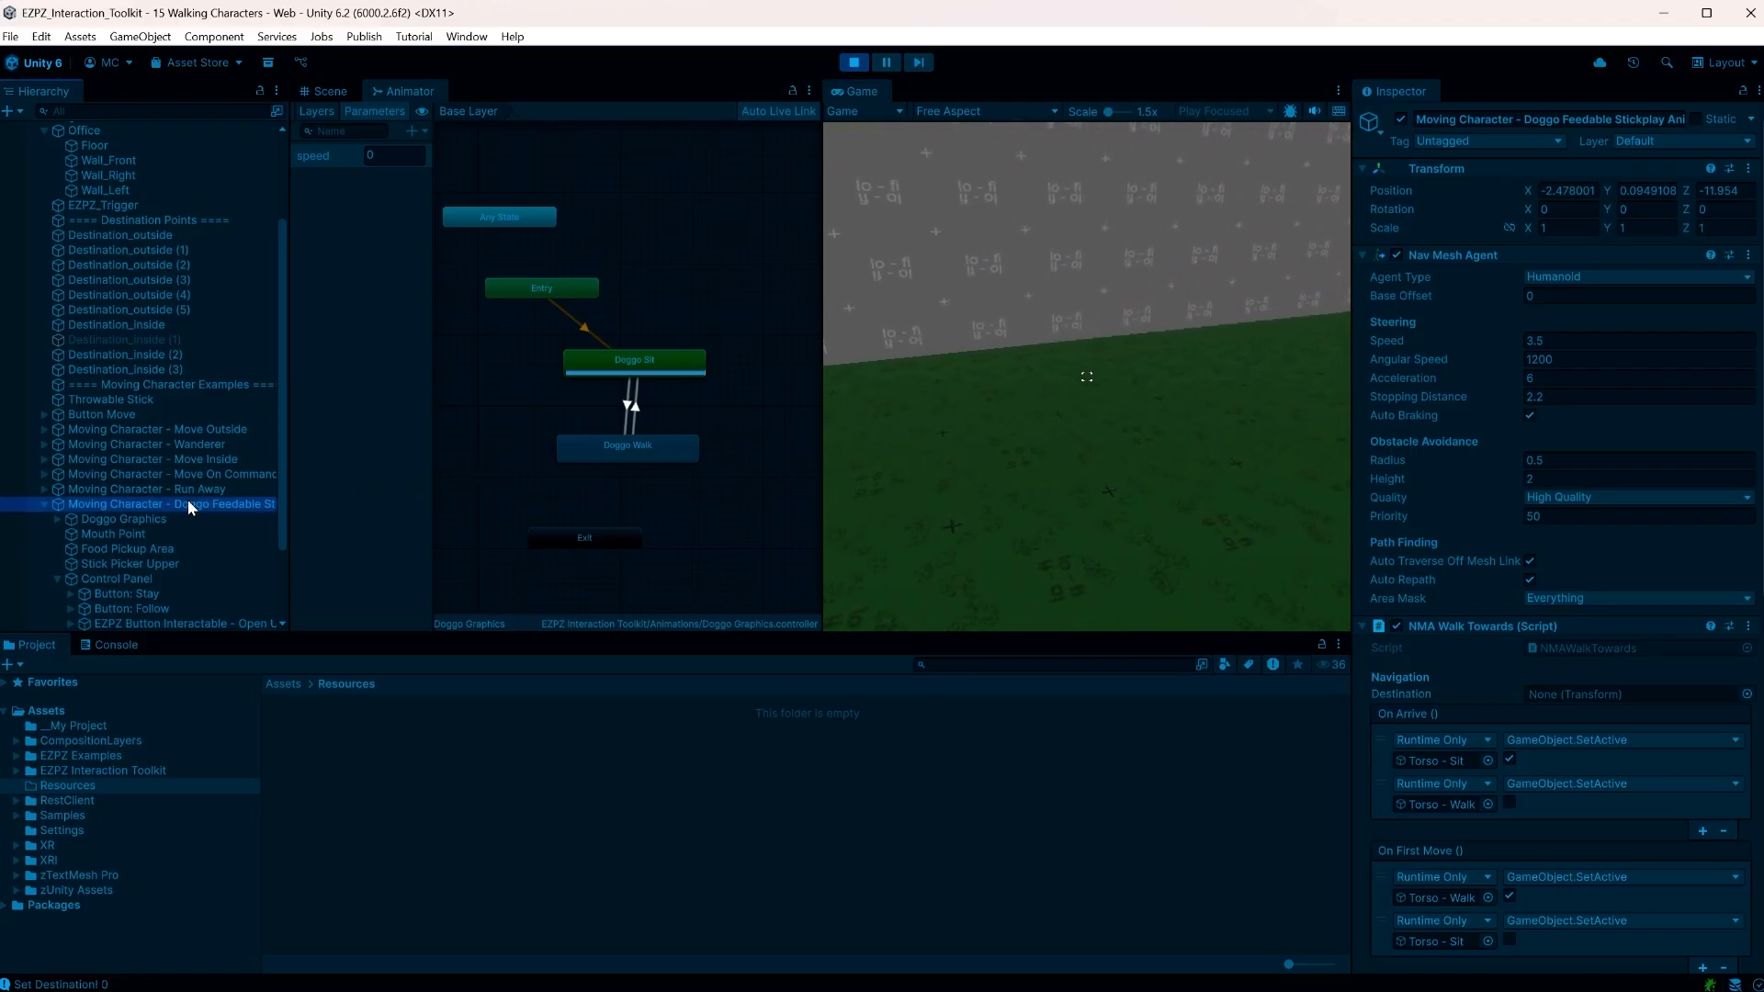
scroll(729, 404, down, 8)
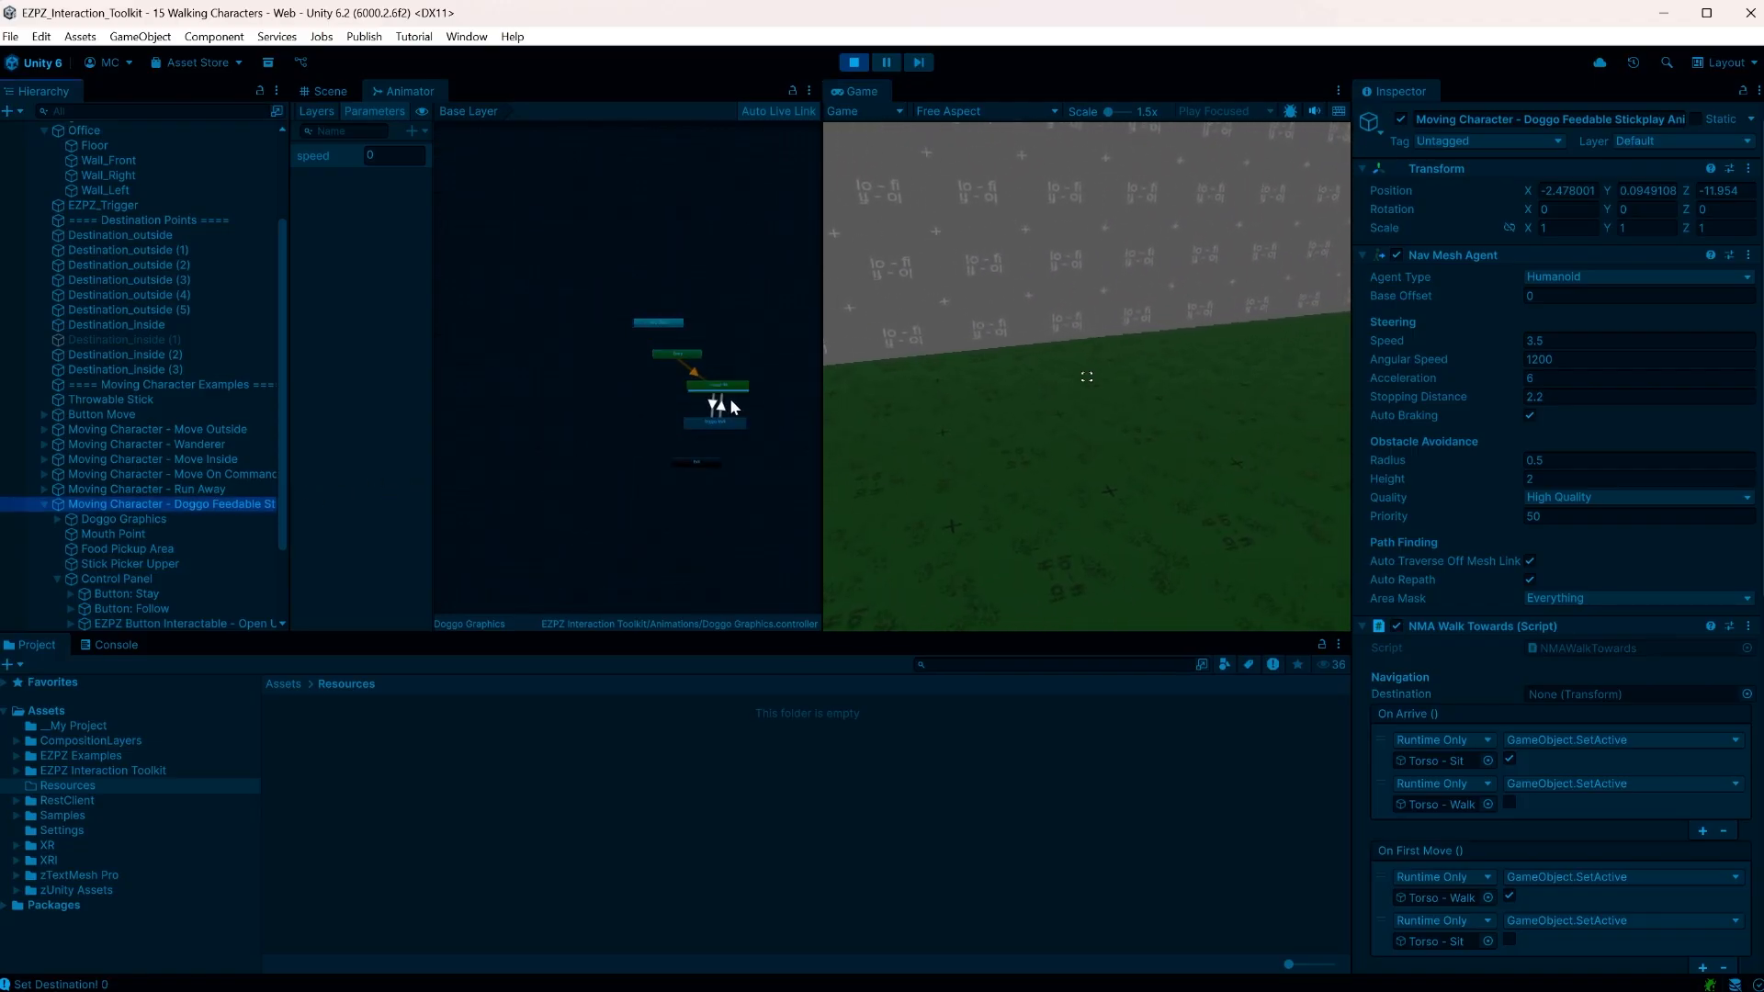
middle_drag(727, 404, 577, 412)
scroll(576, 411, up, 2)
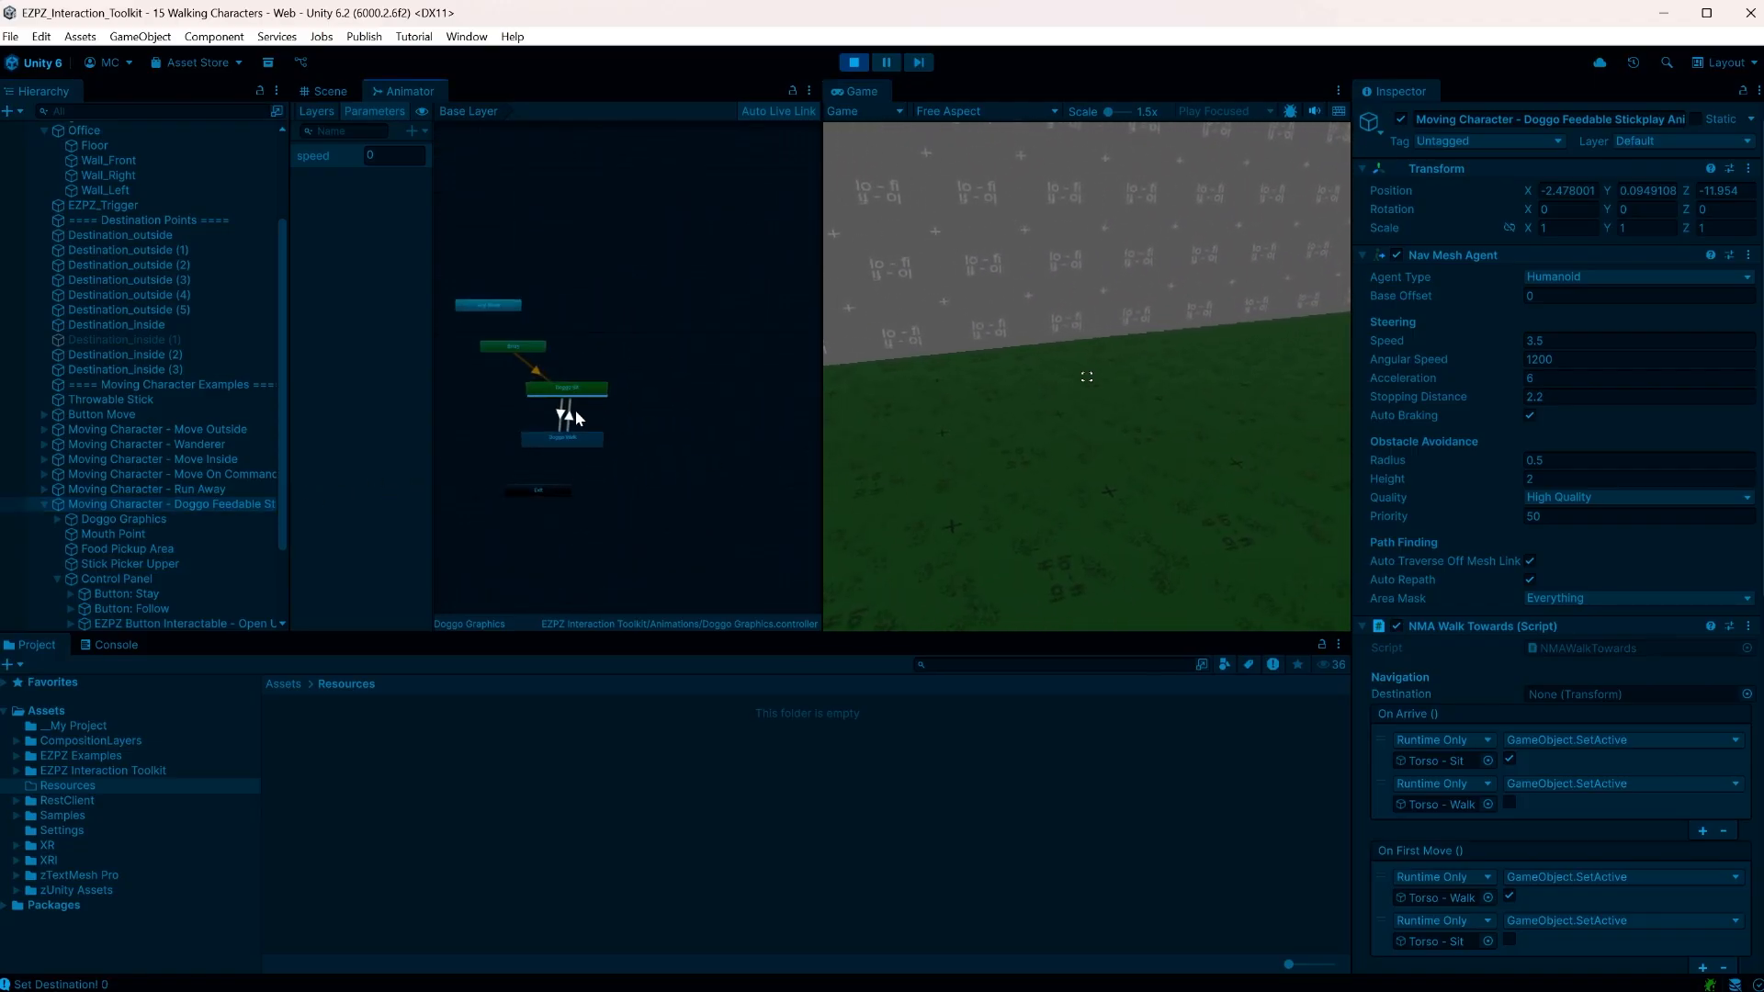
click(330, 91)
double_click(140, 504)
scroll(604, 349, up, 5)
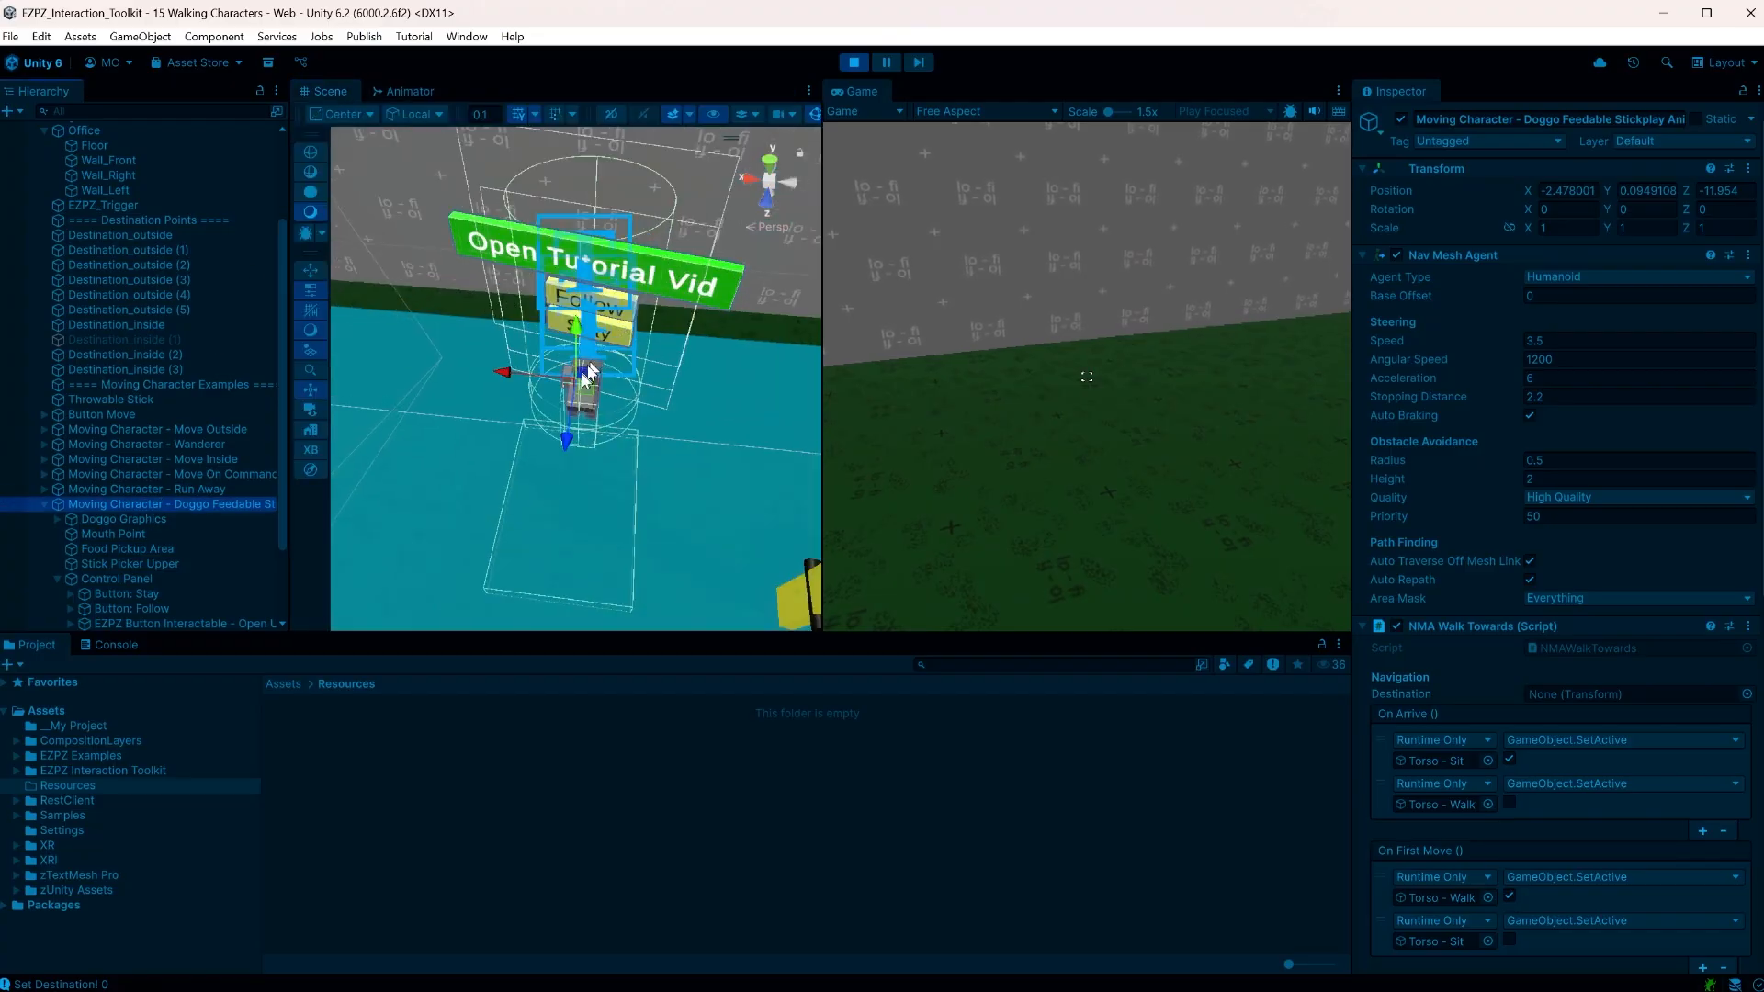
alt+drag(599, 363, 654, 384)
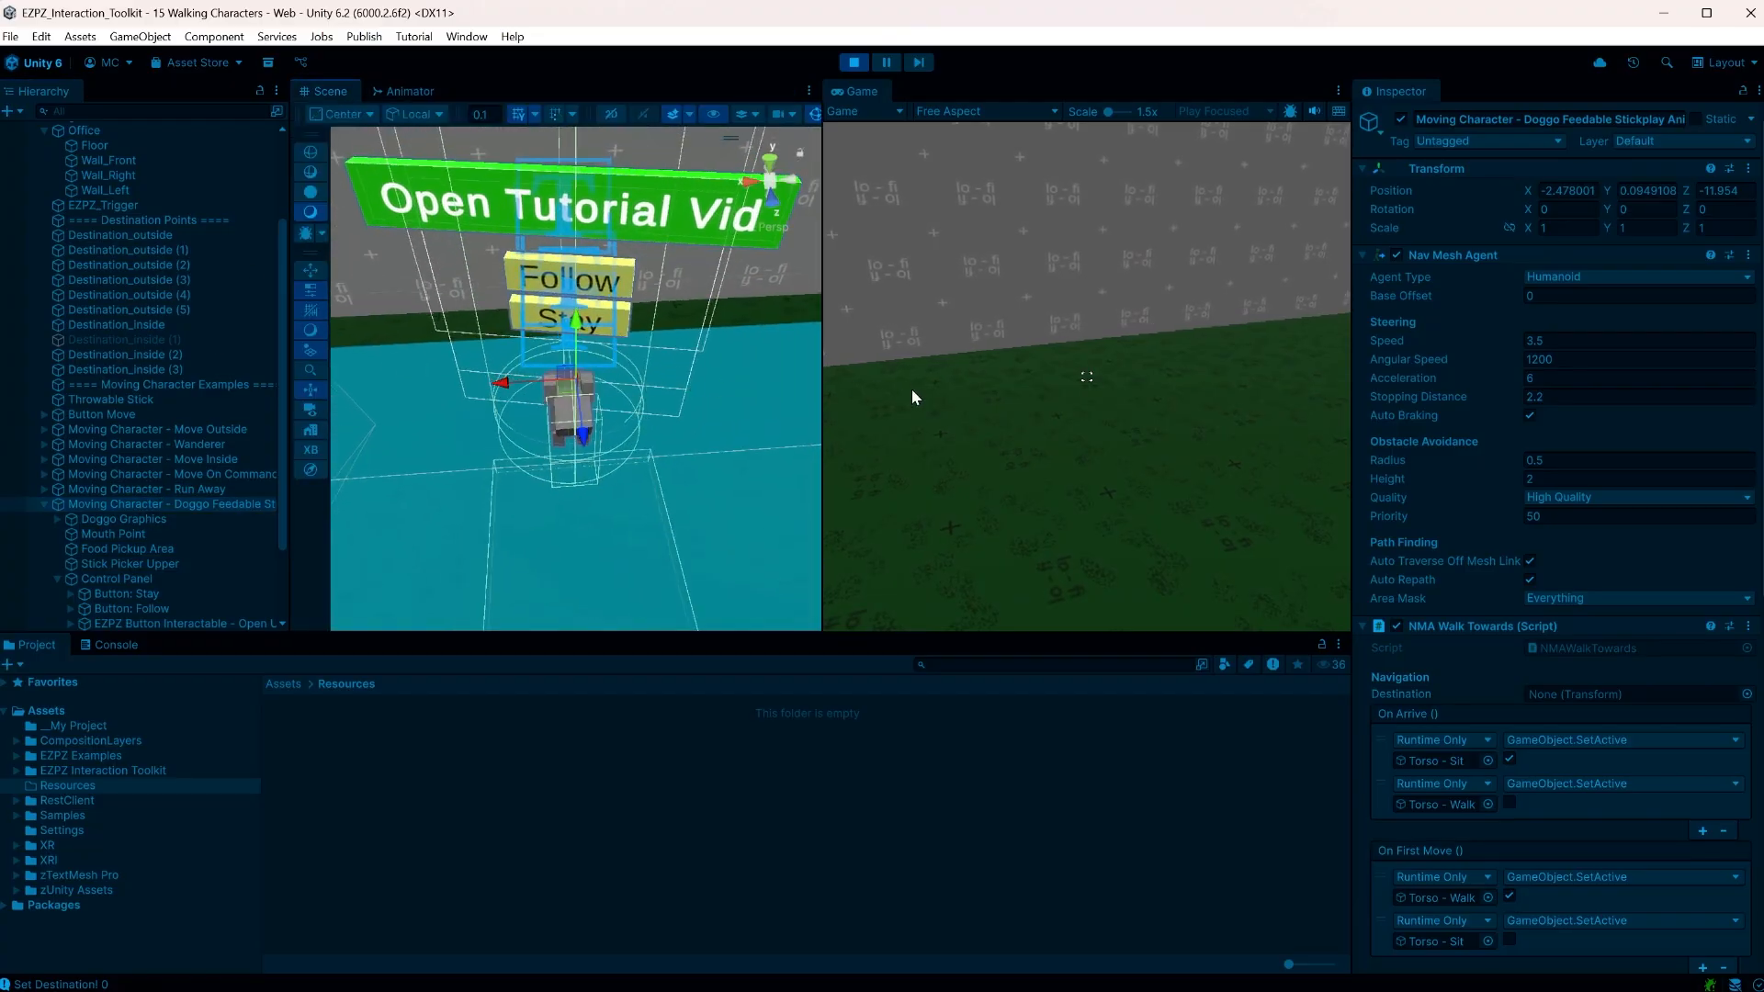
click(1275, 361)
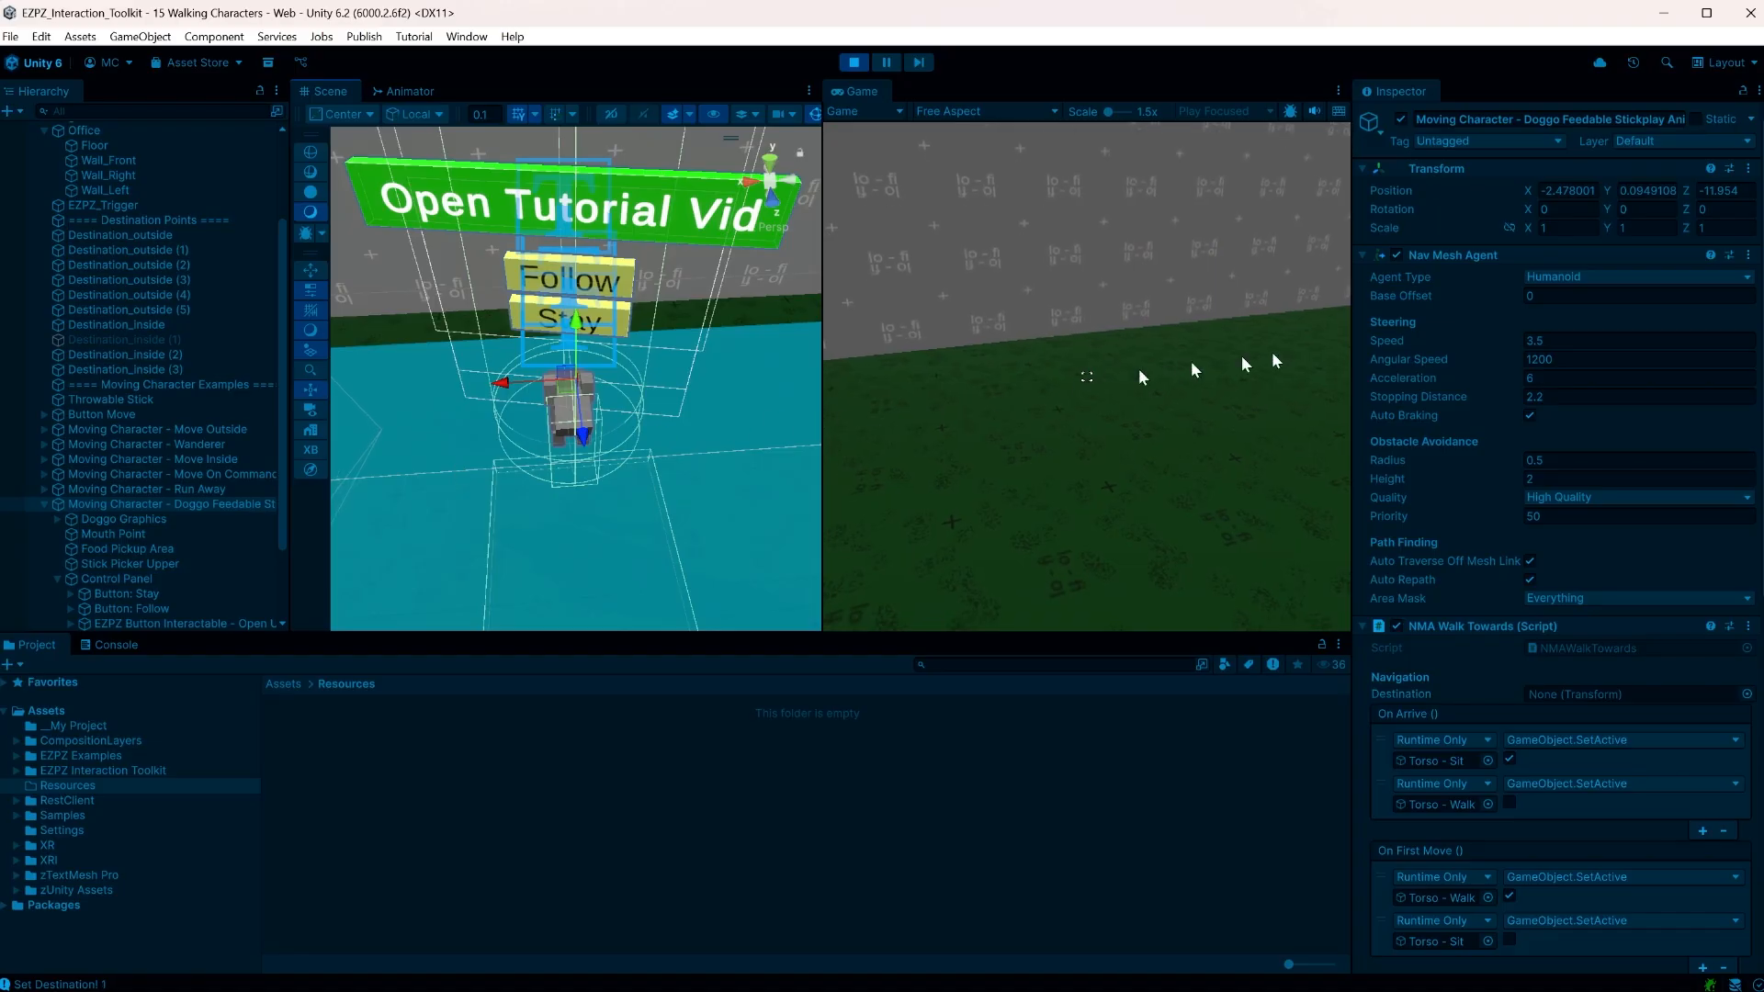
Locate the object assigned as Avatar Animator in the character's NMA Walk Towards script, select it and show its animator graph
scroll(1521, 377, down, 9)
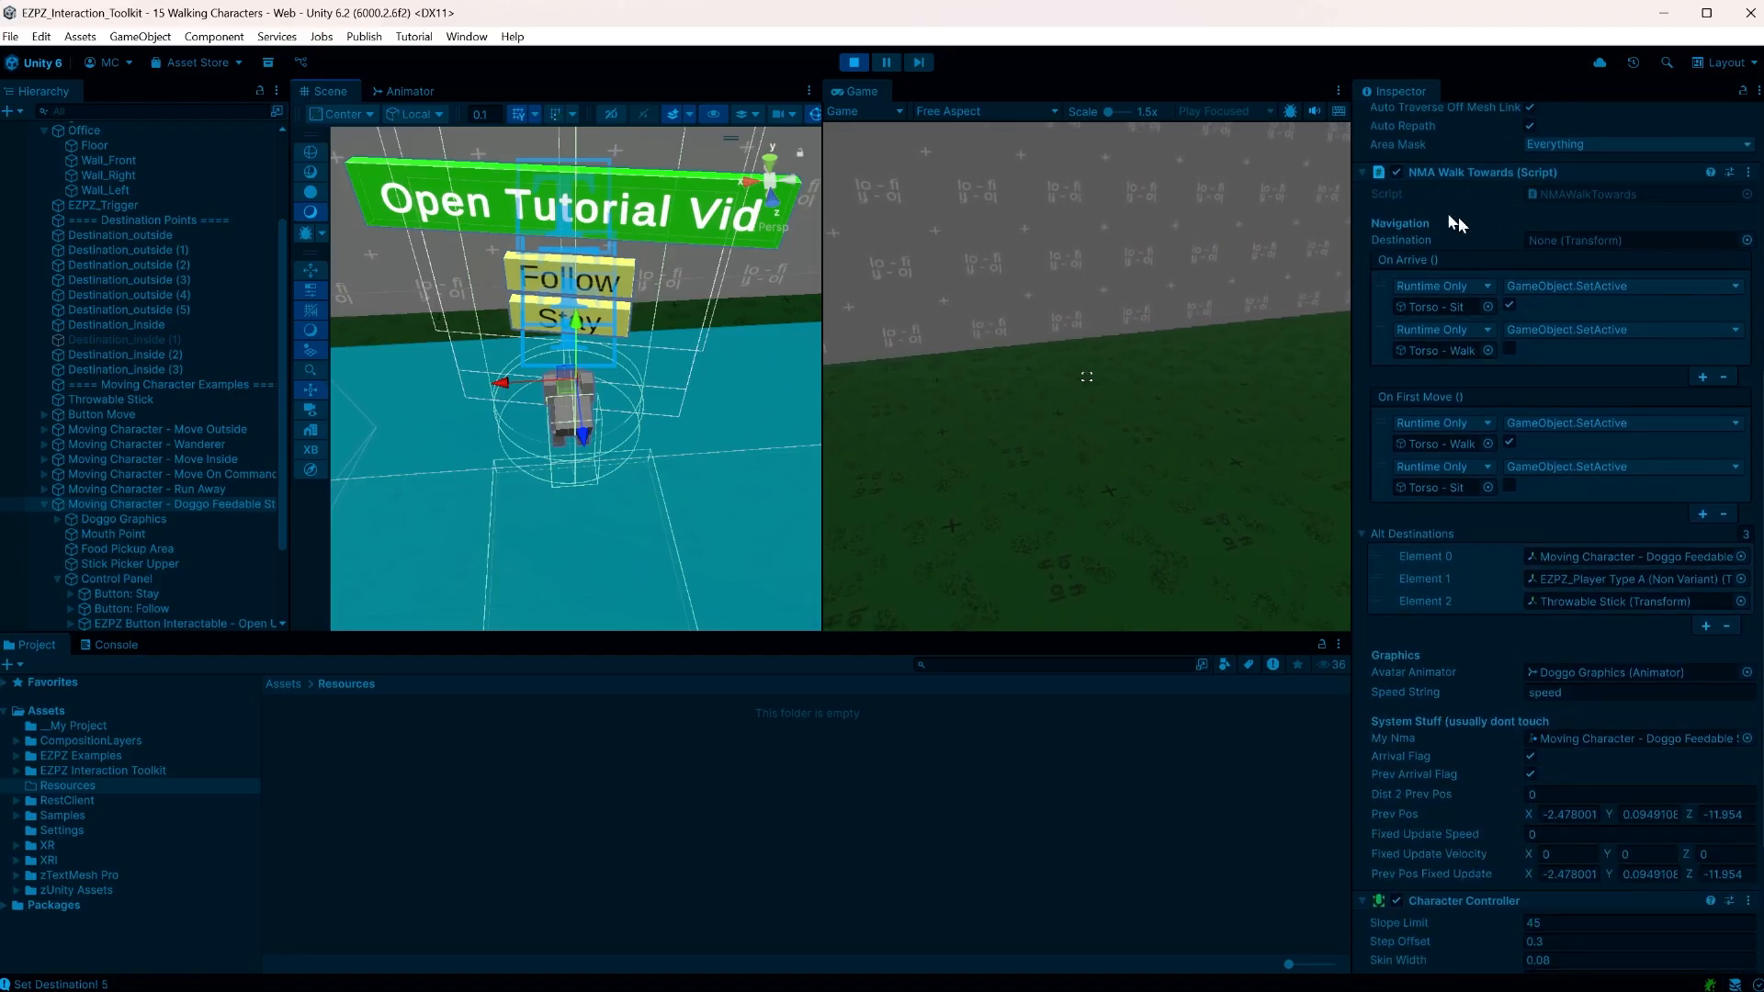
scroll(1491, 404, down, 4)
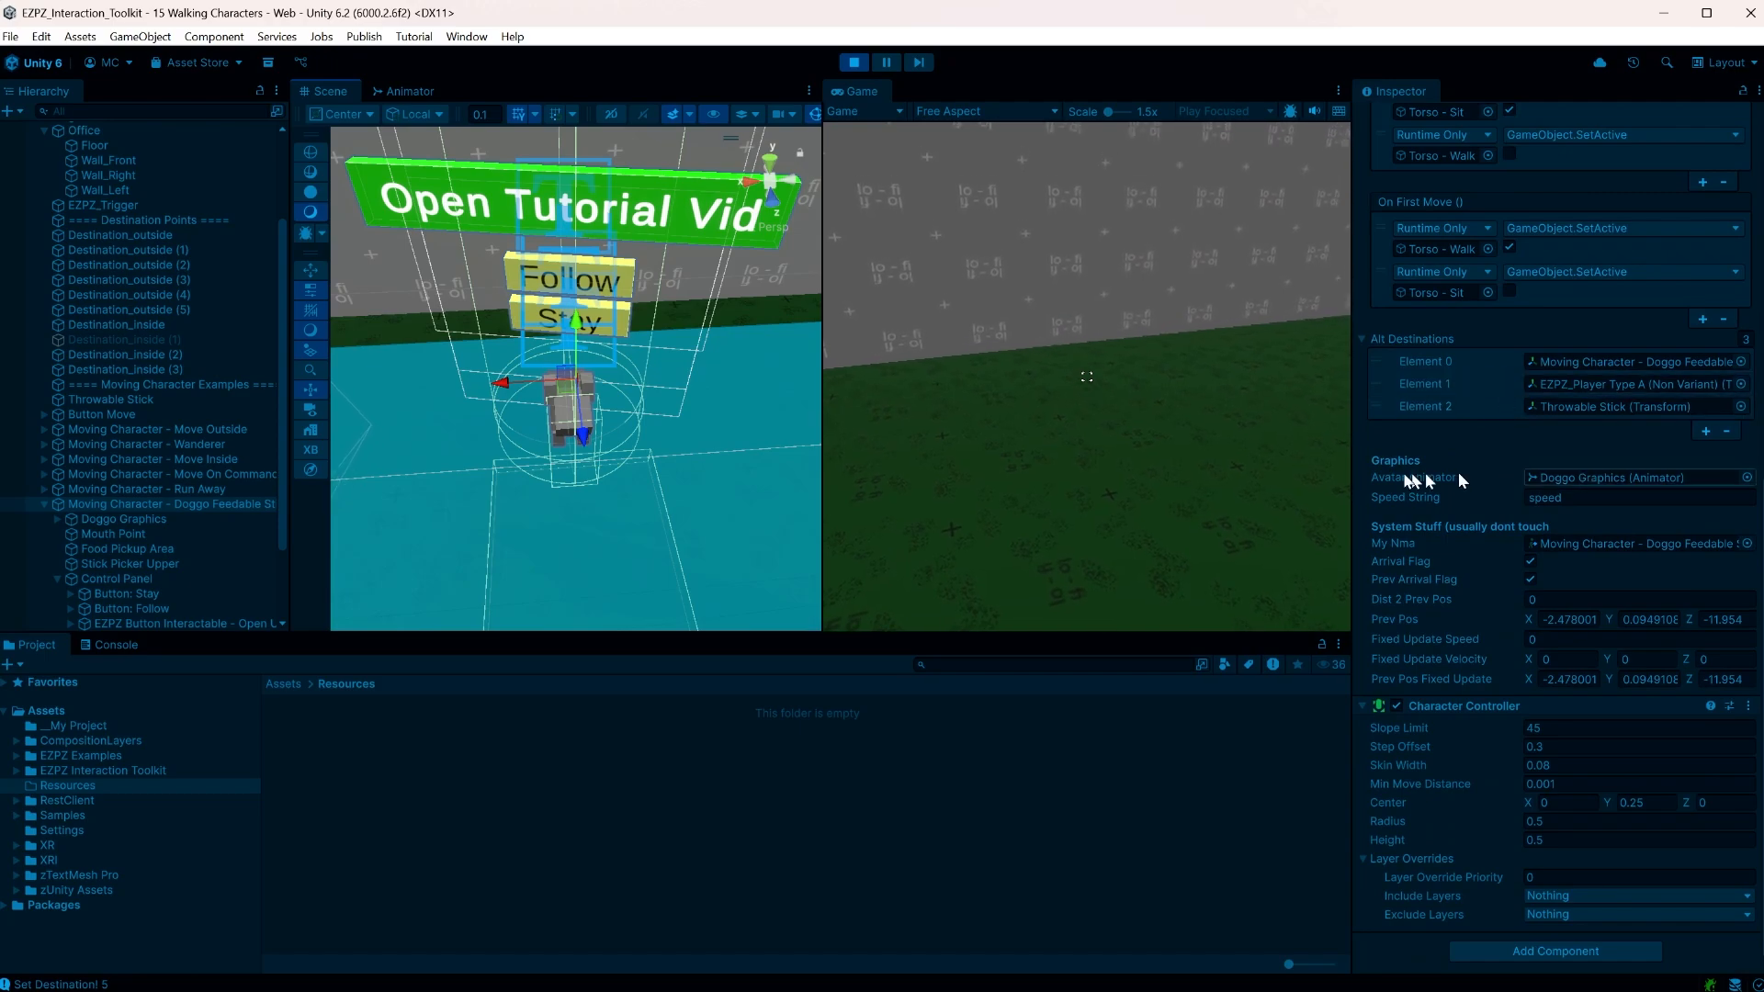
click(1573, 477)
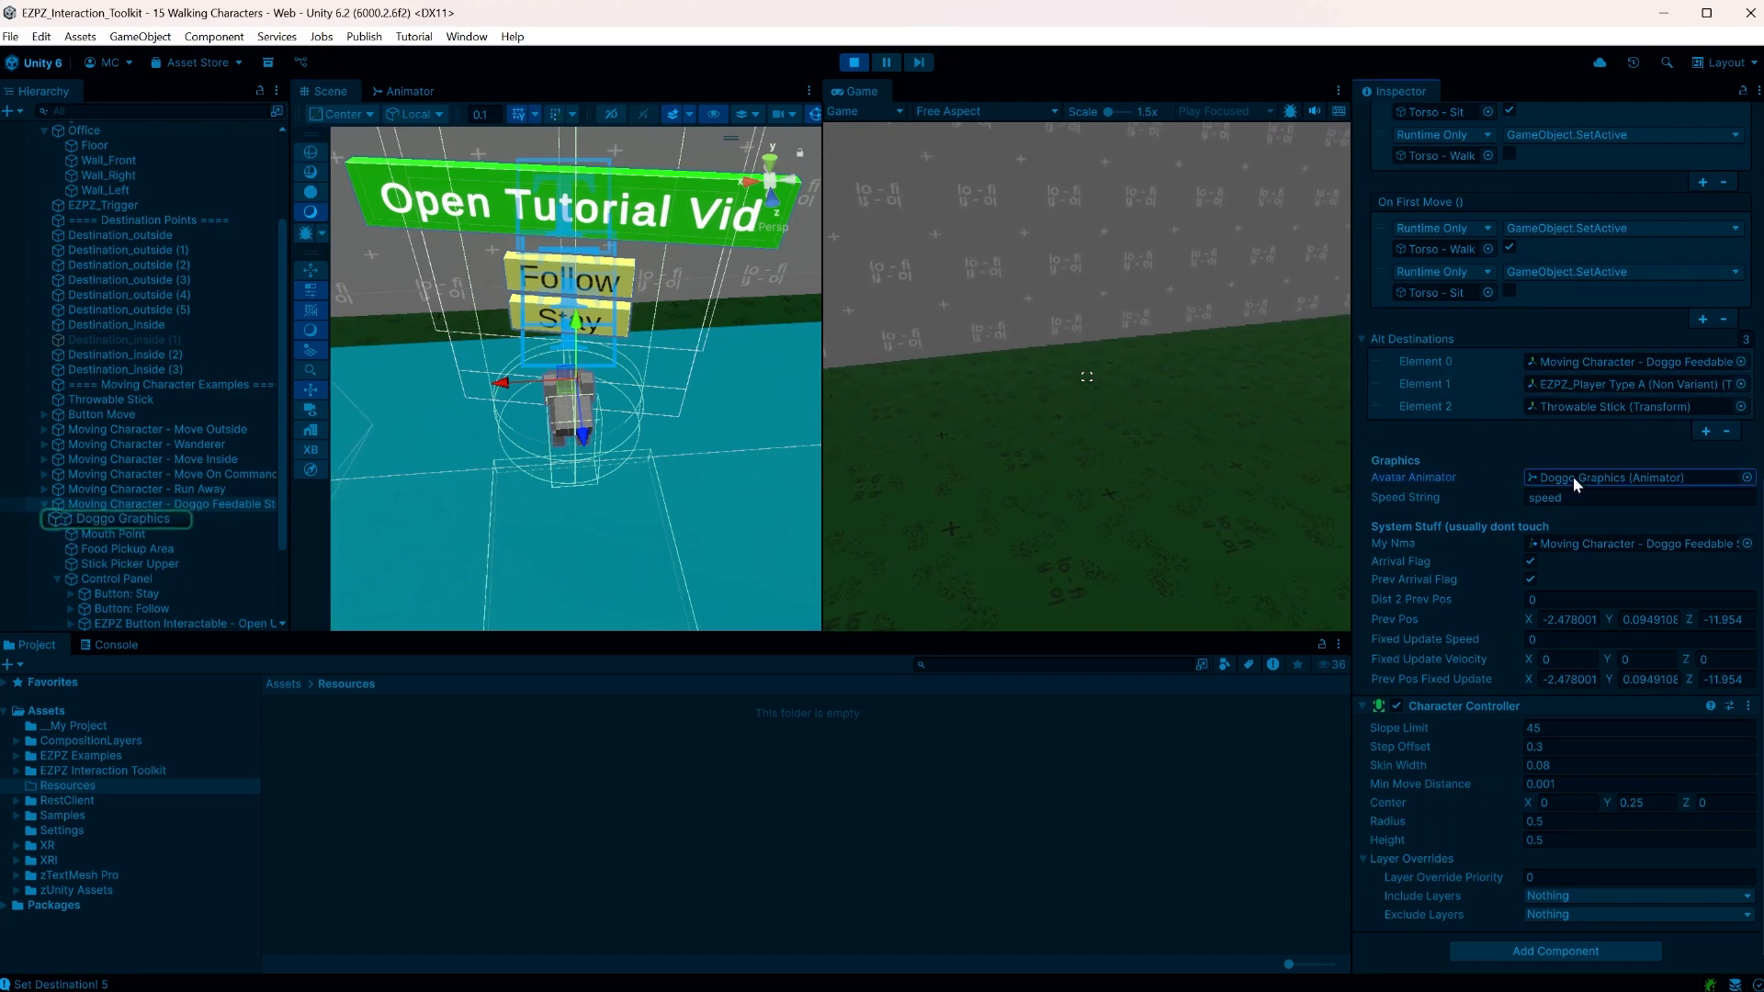
click(108, 521)
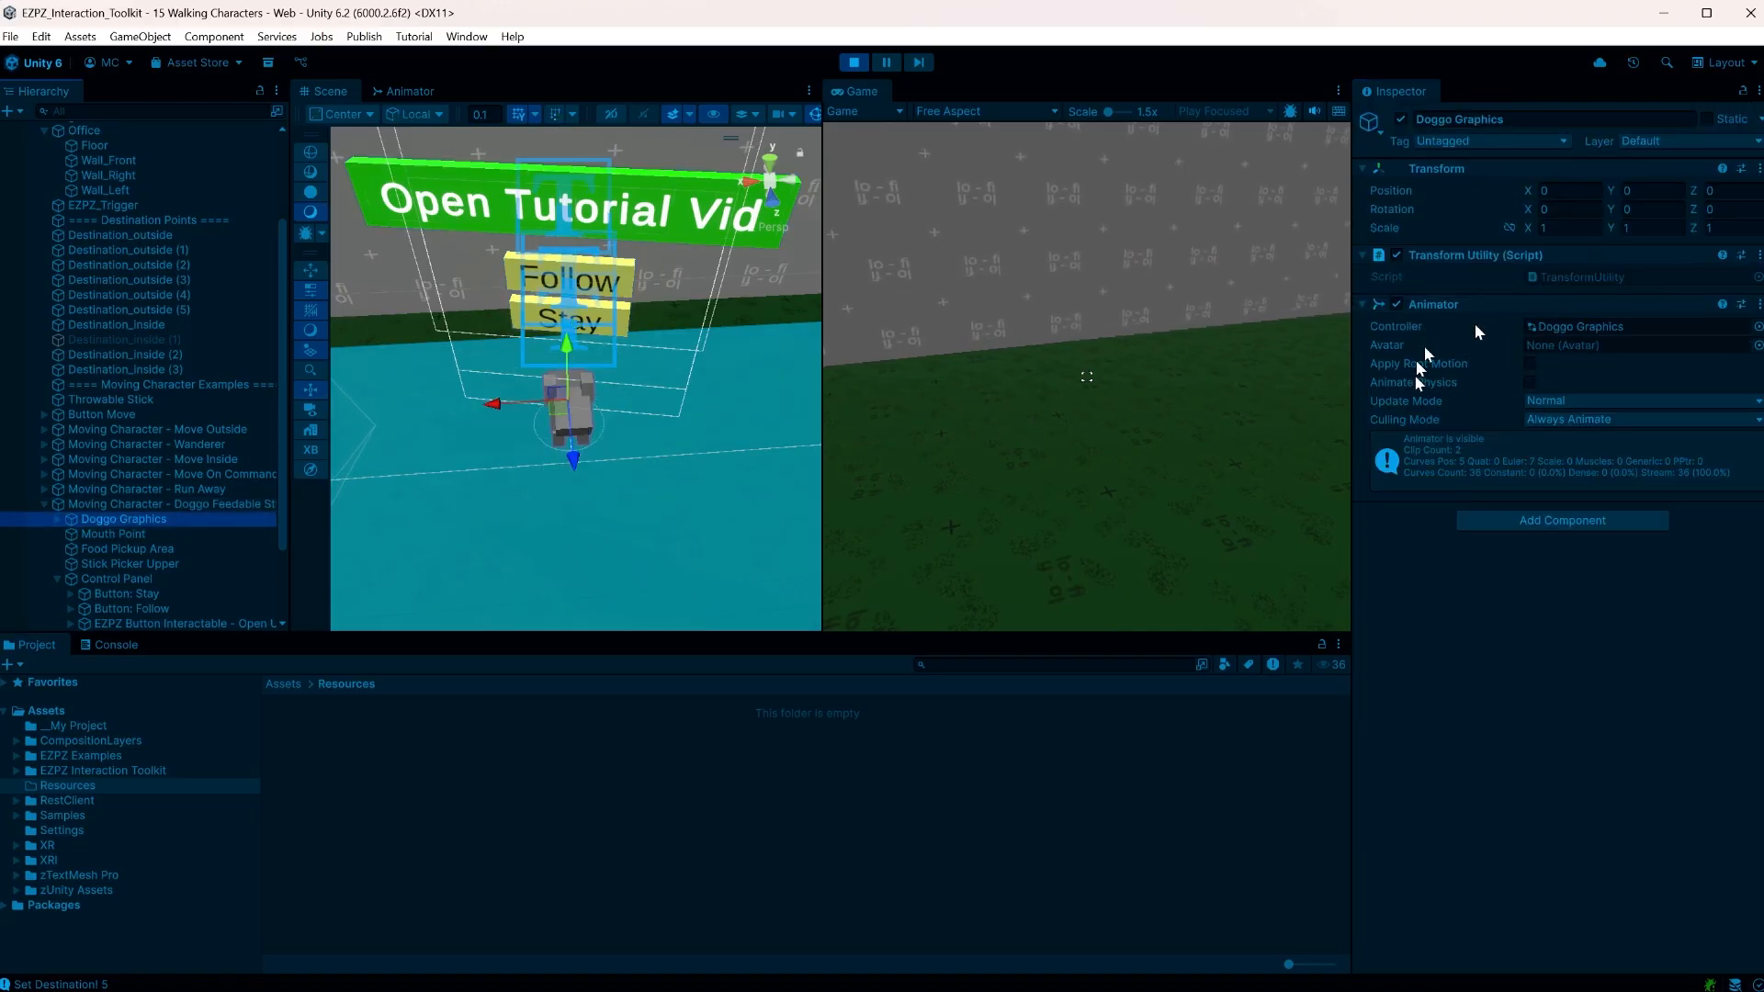
click(408, 92)
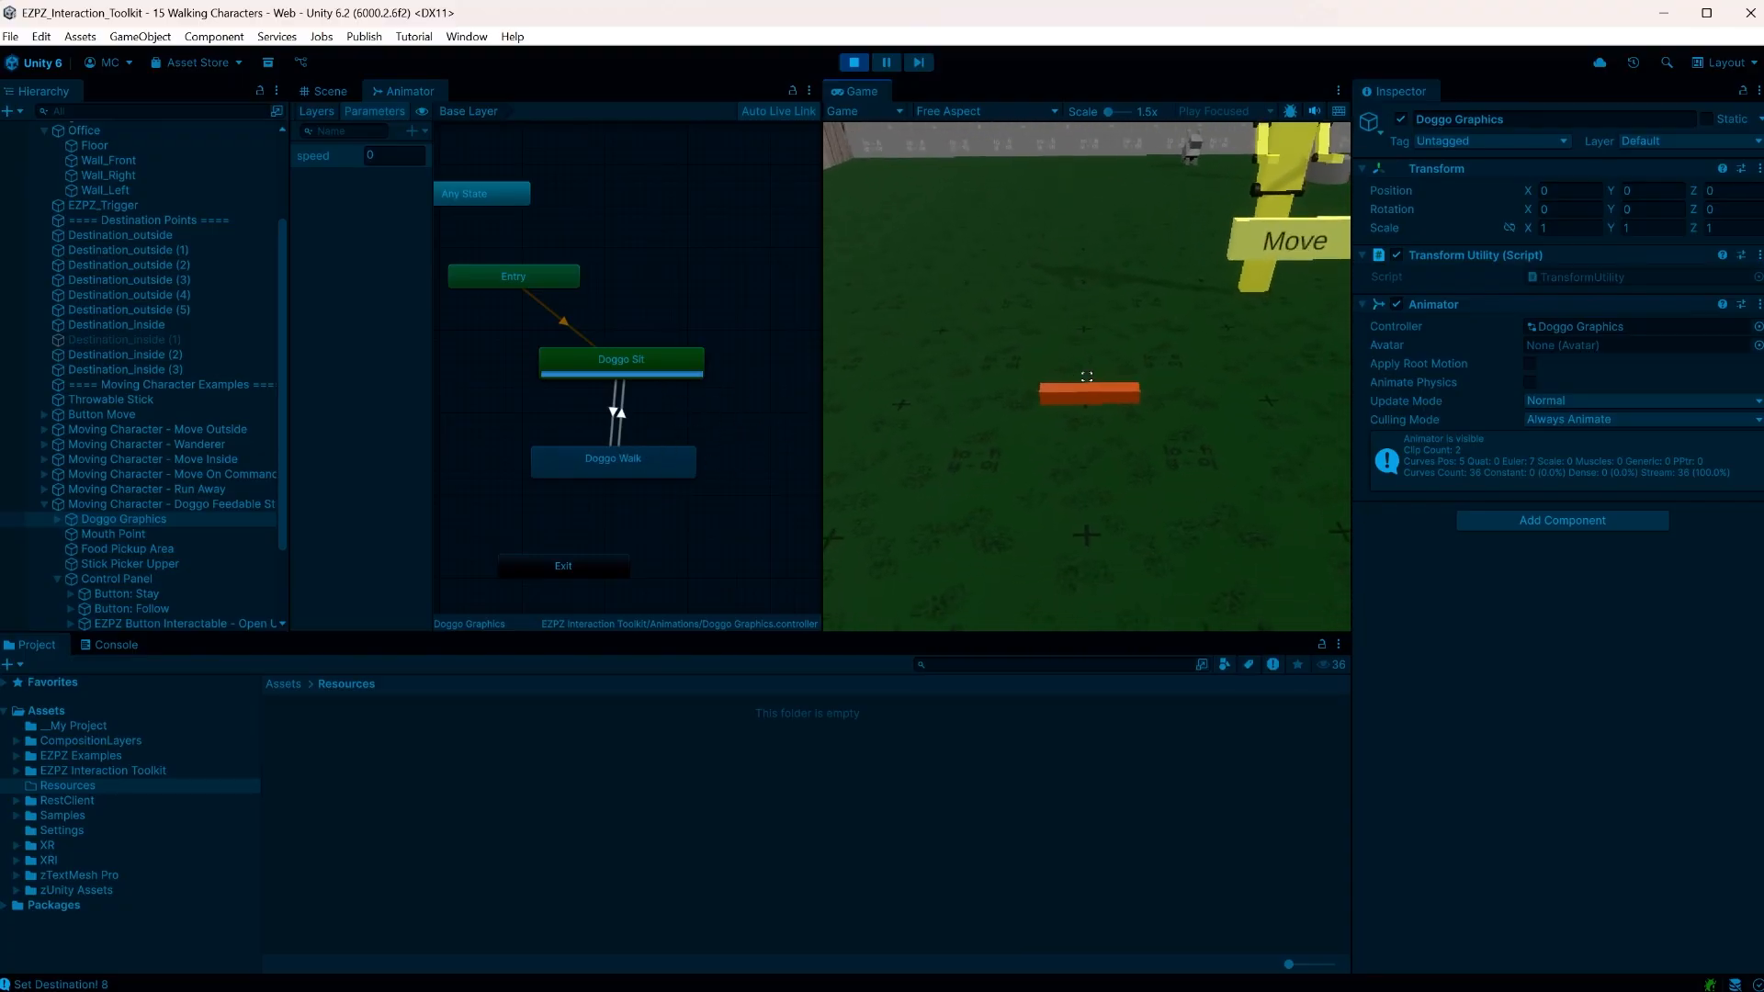
Pick up and throw the stick in the running game to test the doggo's sit and walk animations, and stop play mode
click(1087, 378)
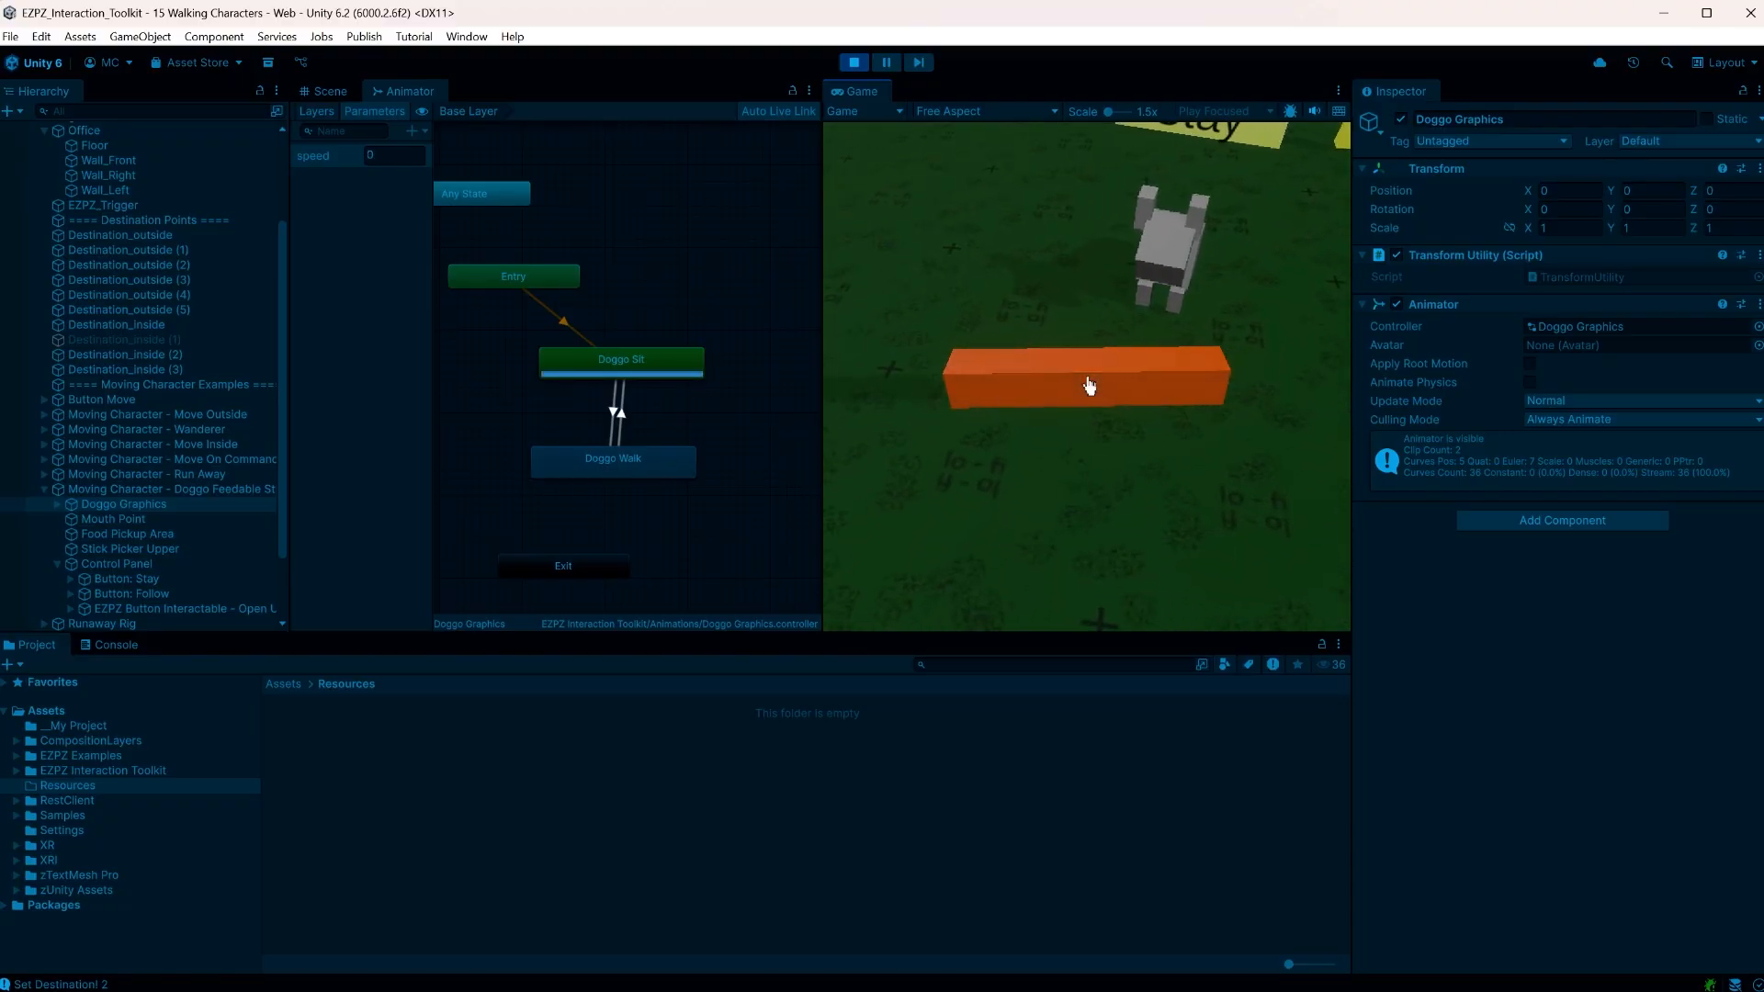
click(1090, 386)
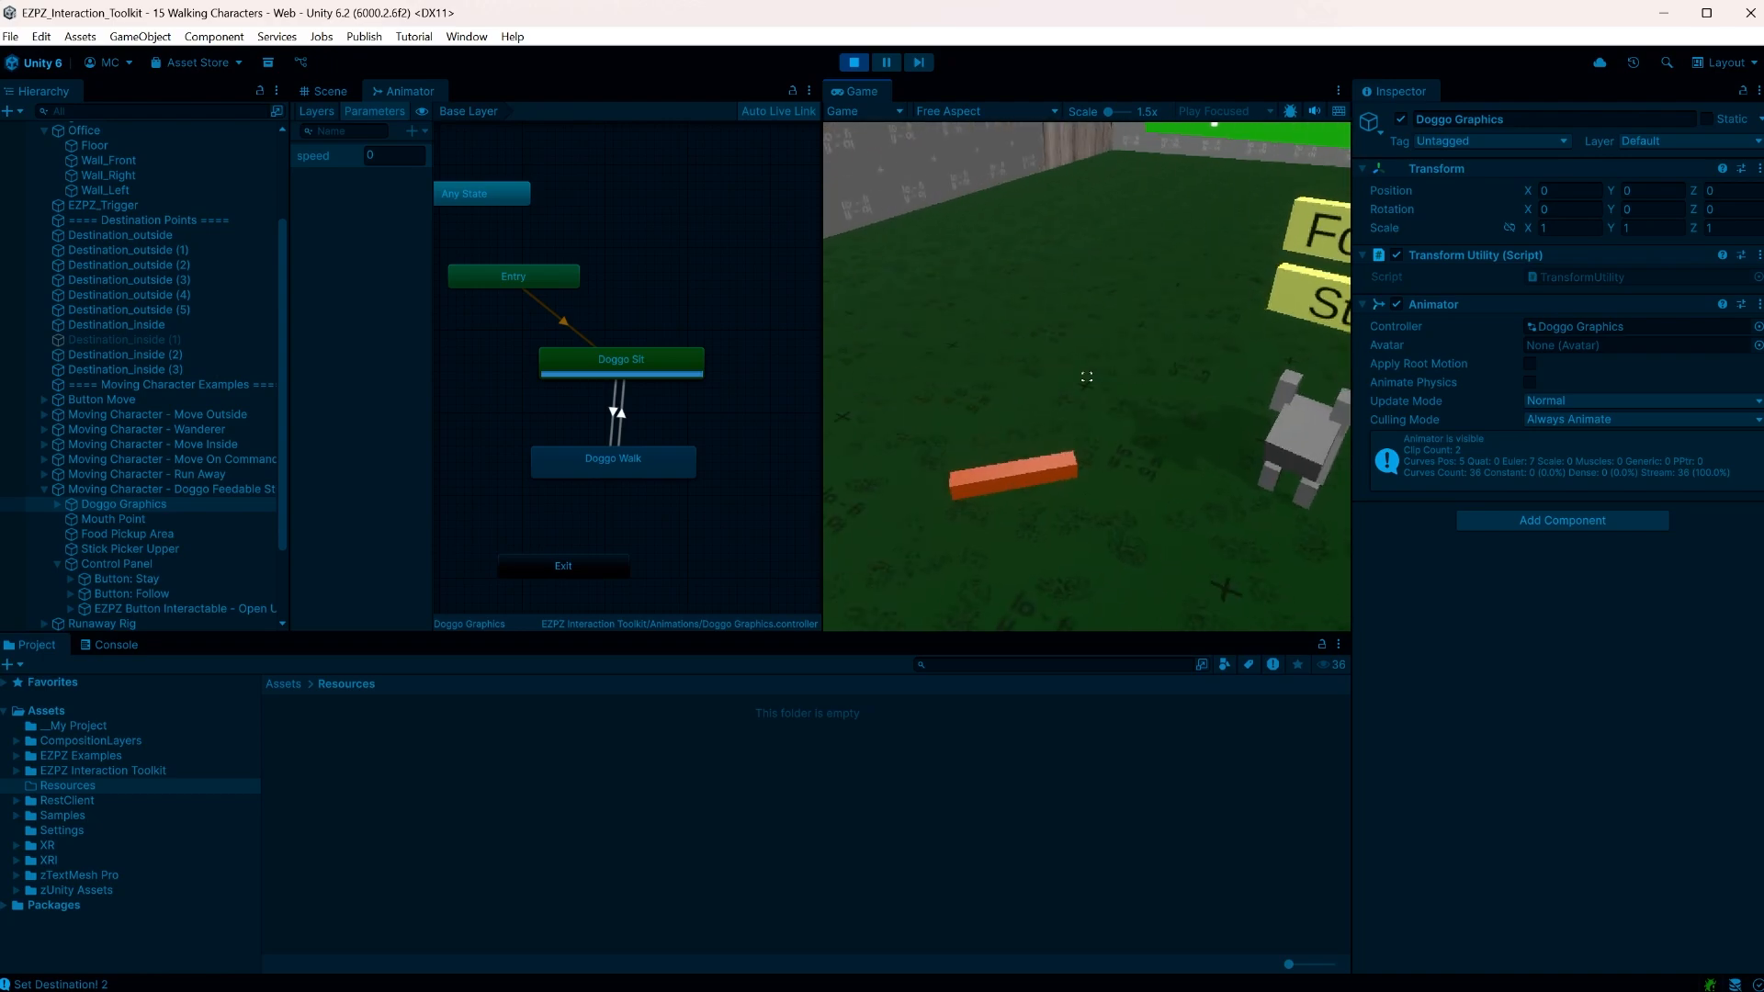
key(Escape)
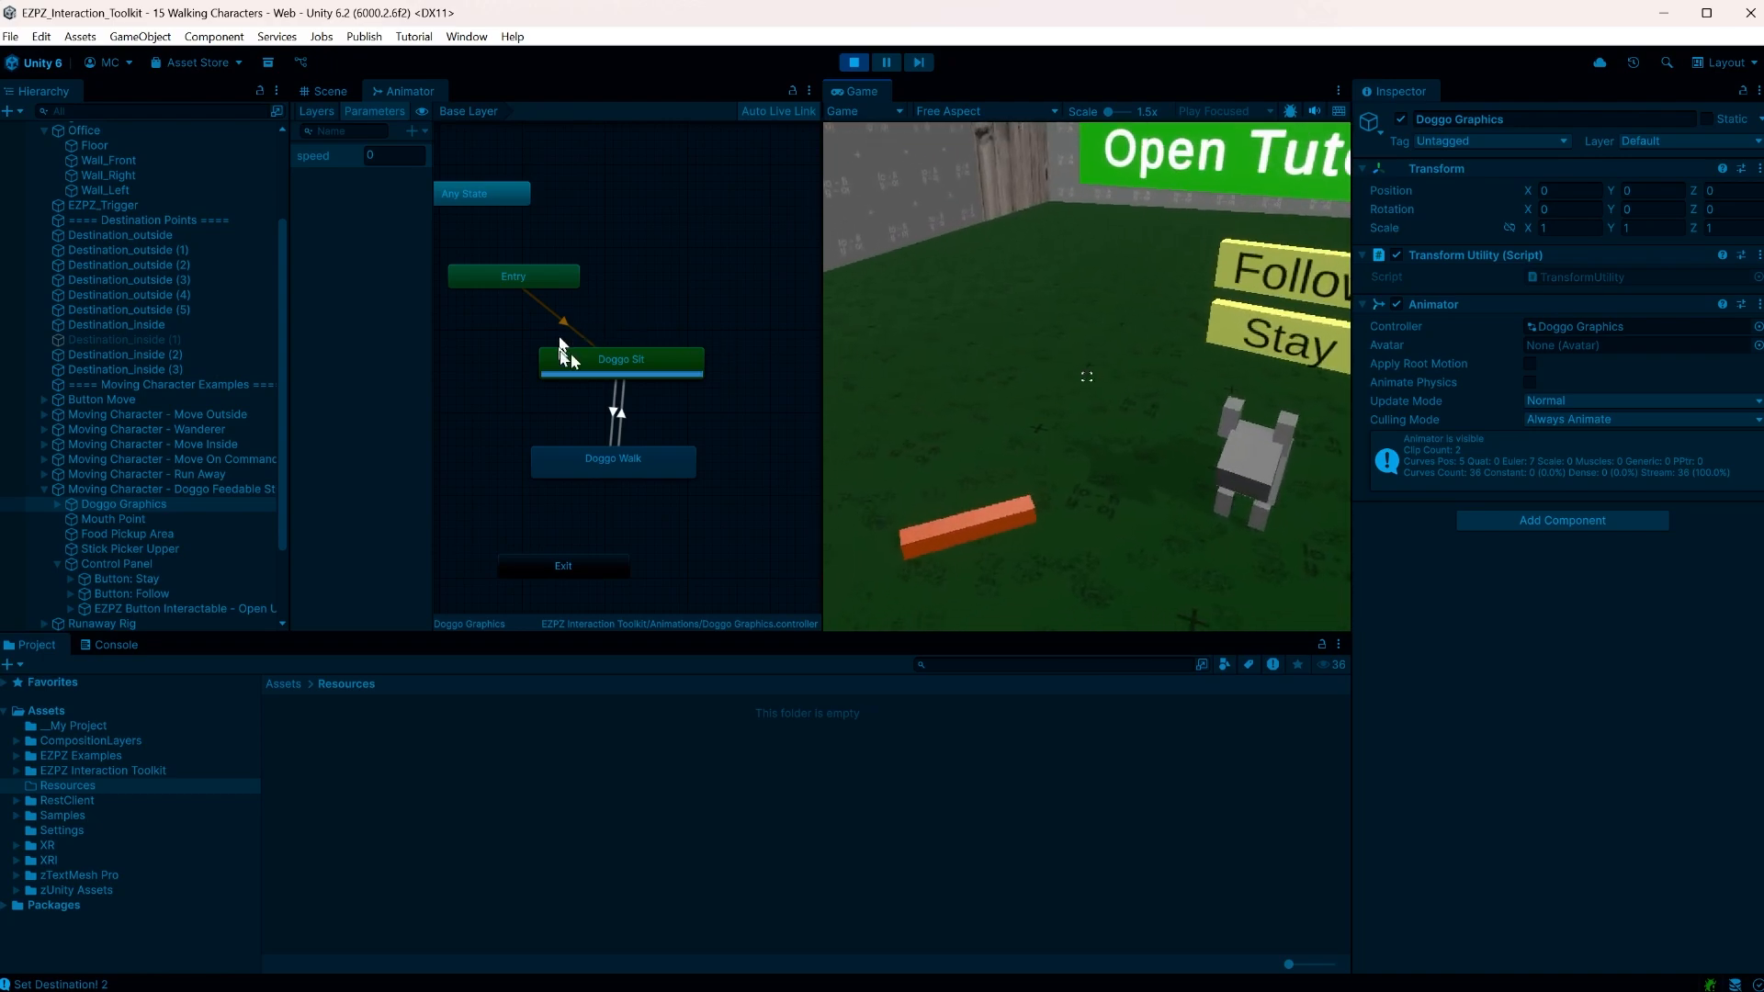
click(905, 414)
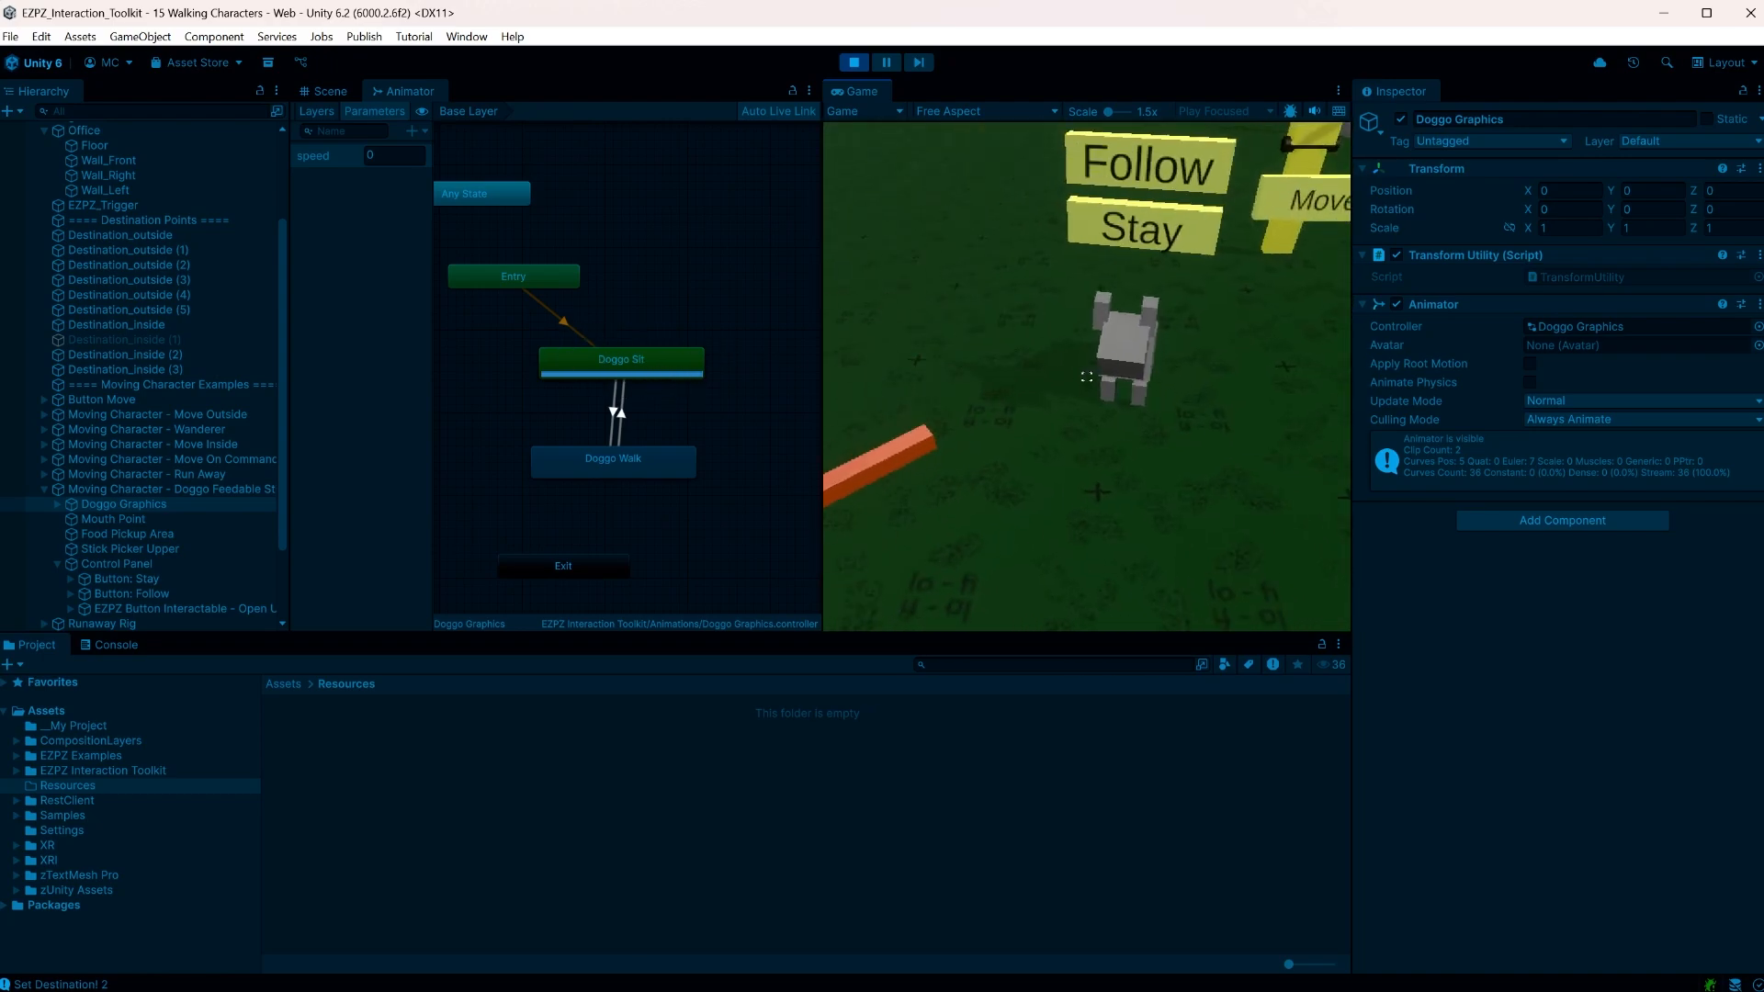
click(1090, 385)
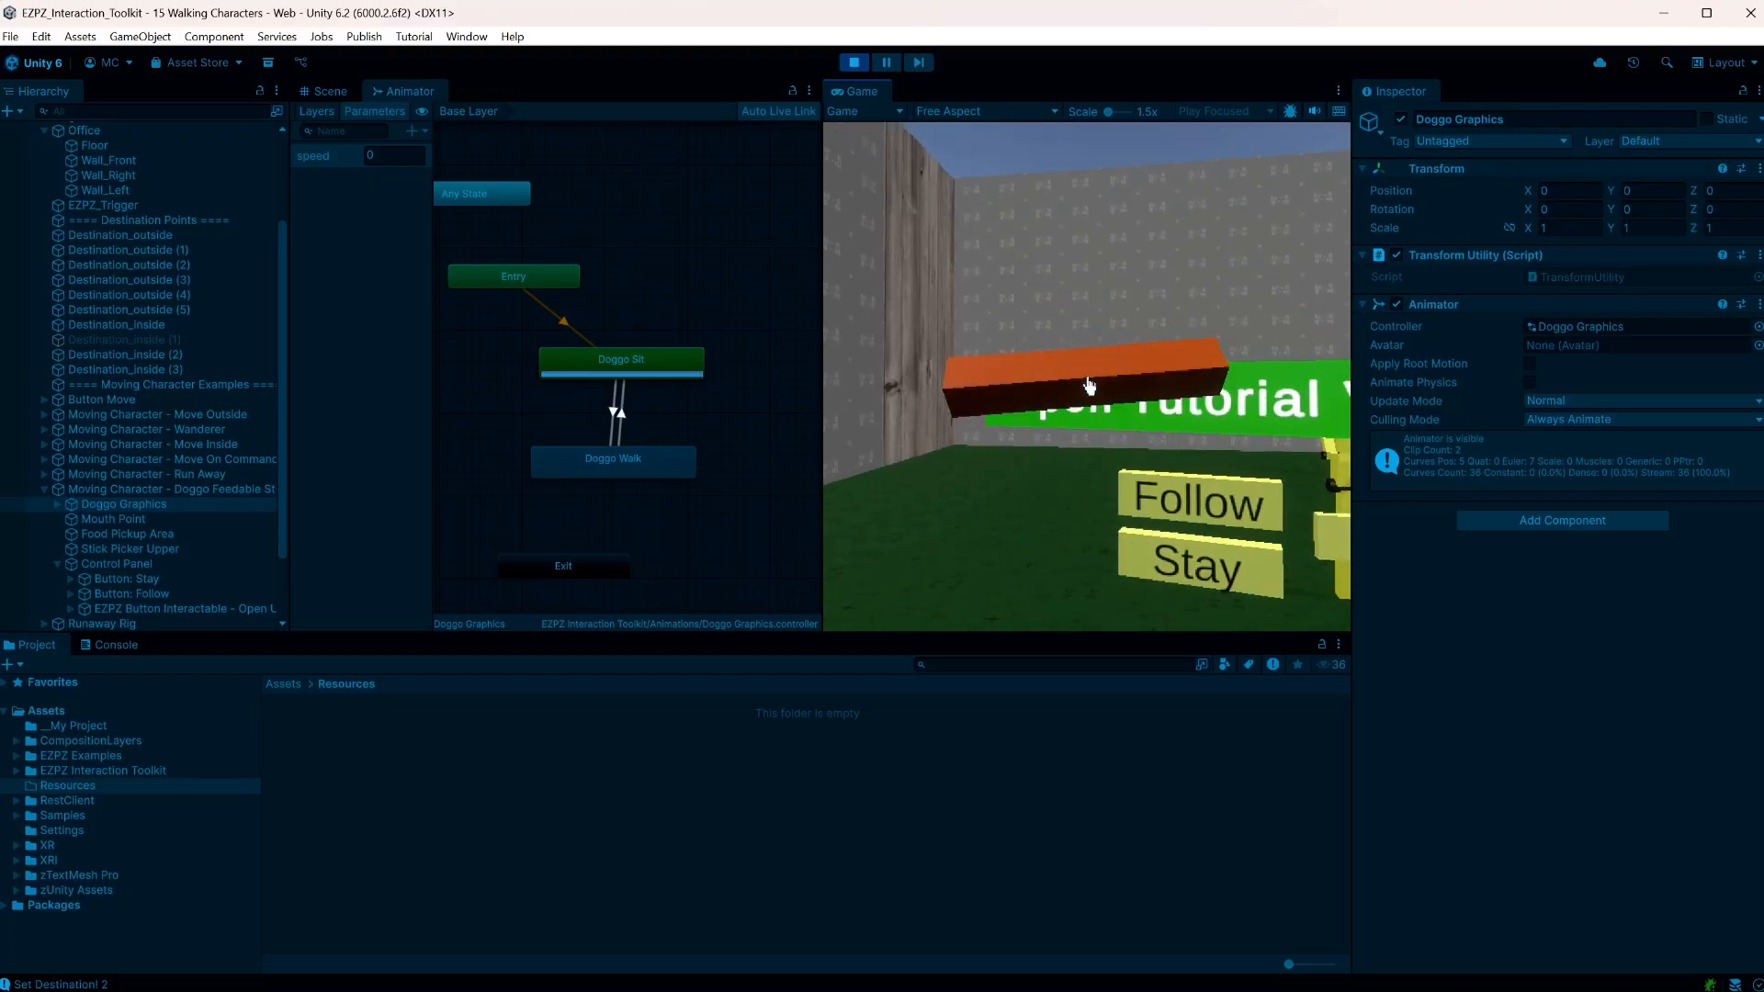
click(1087, 377)
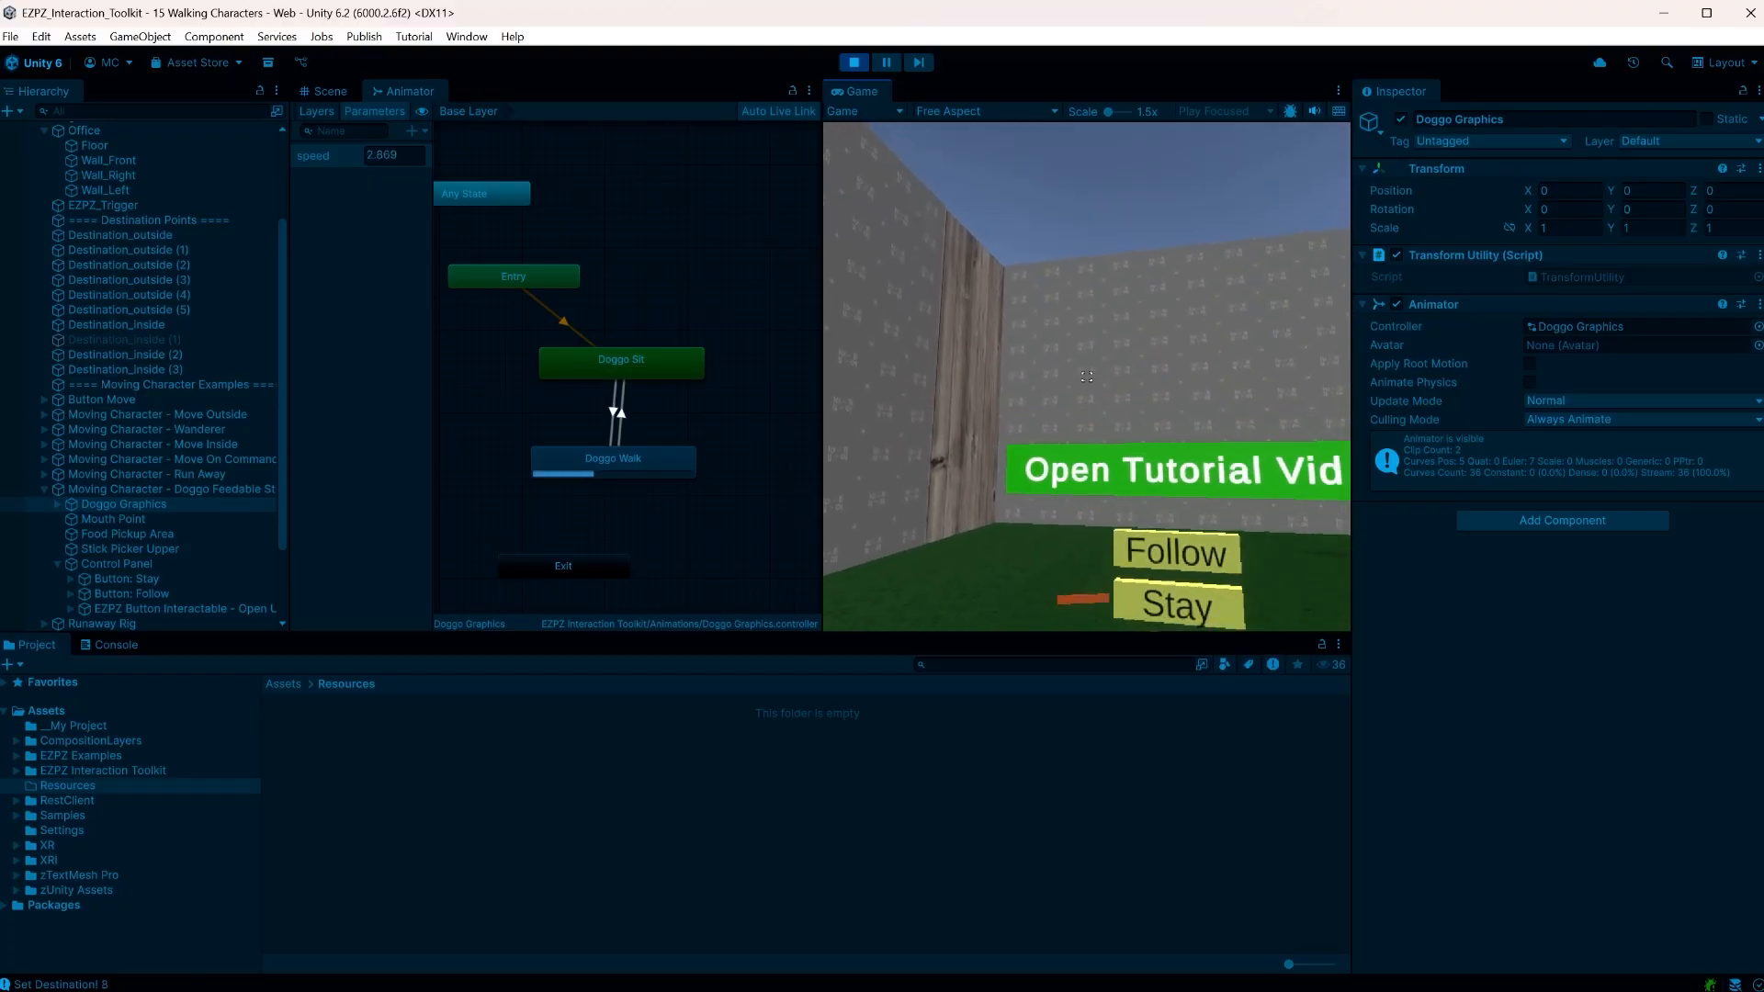
key(Escape)
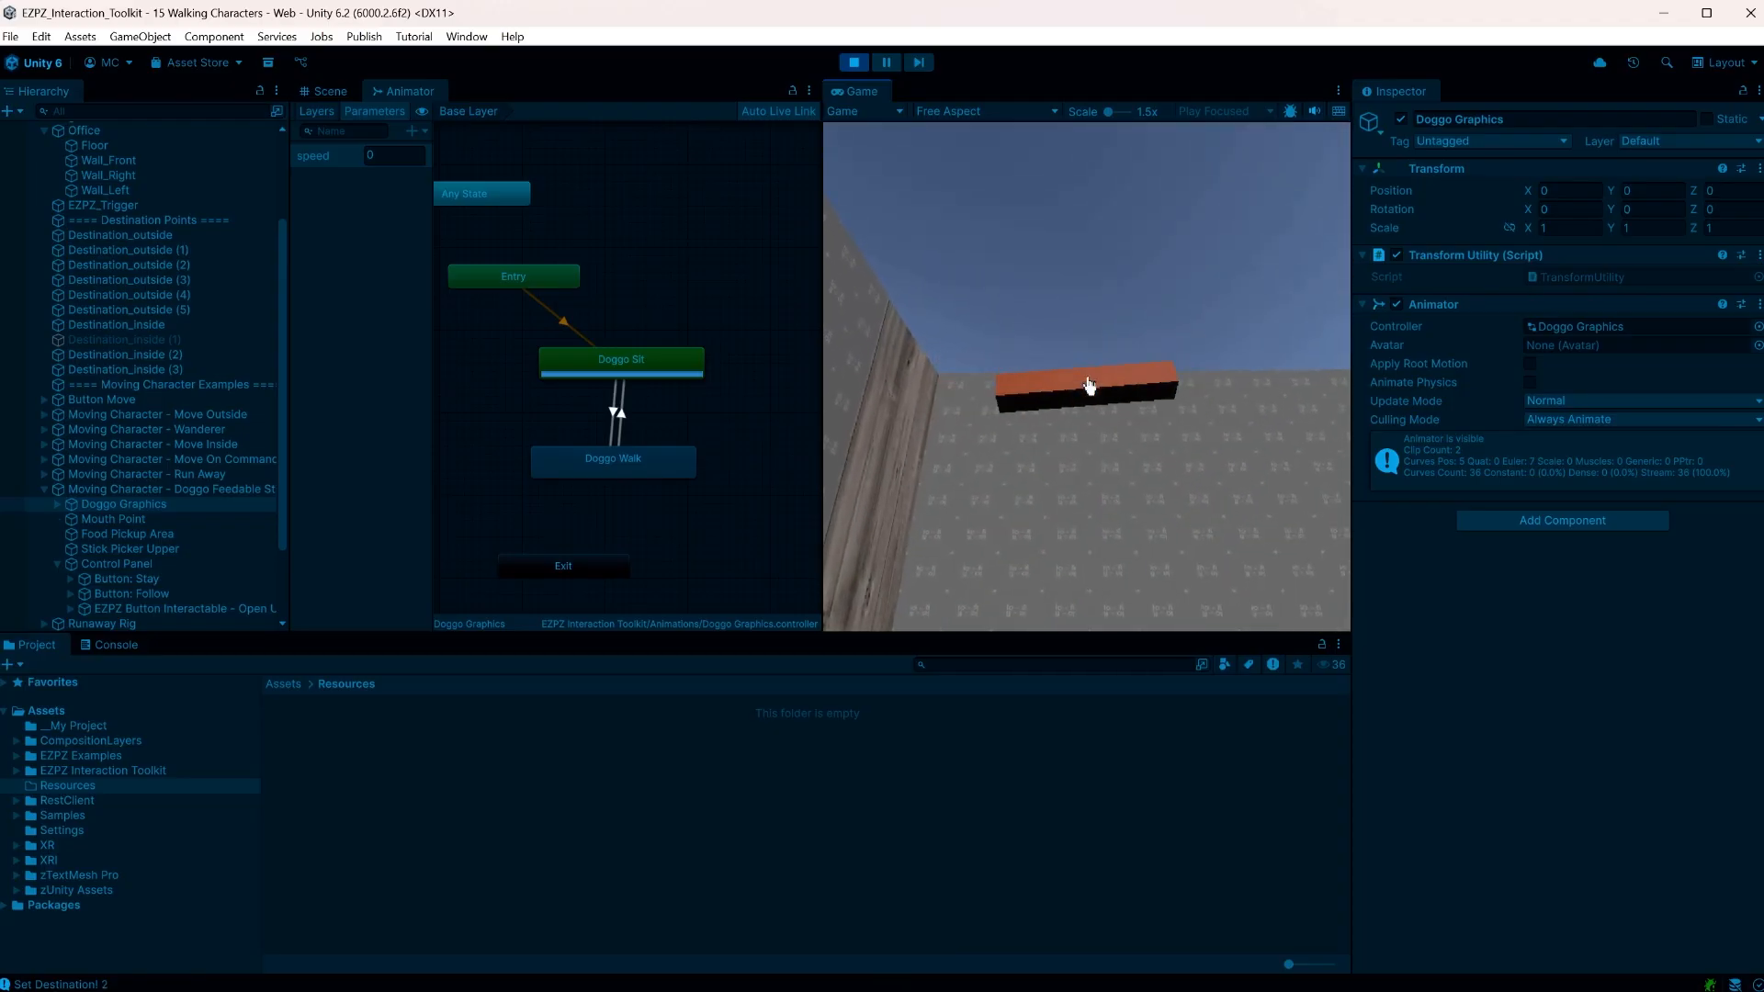
key(s)
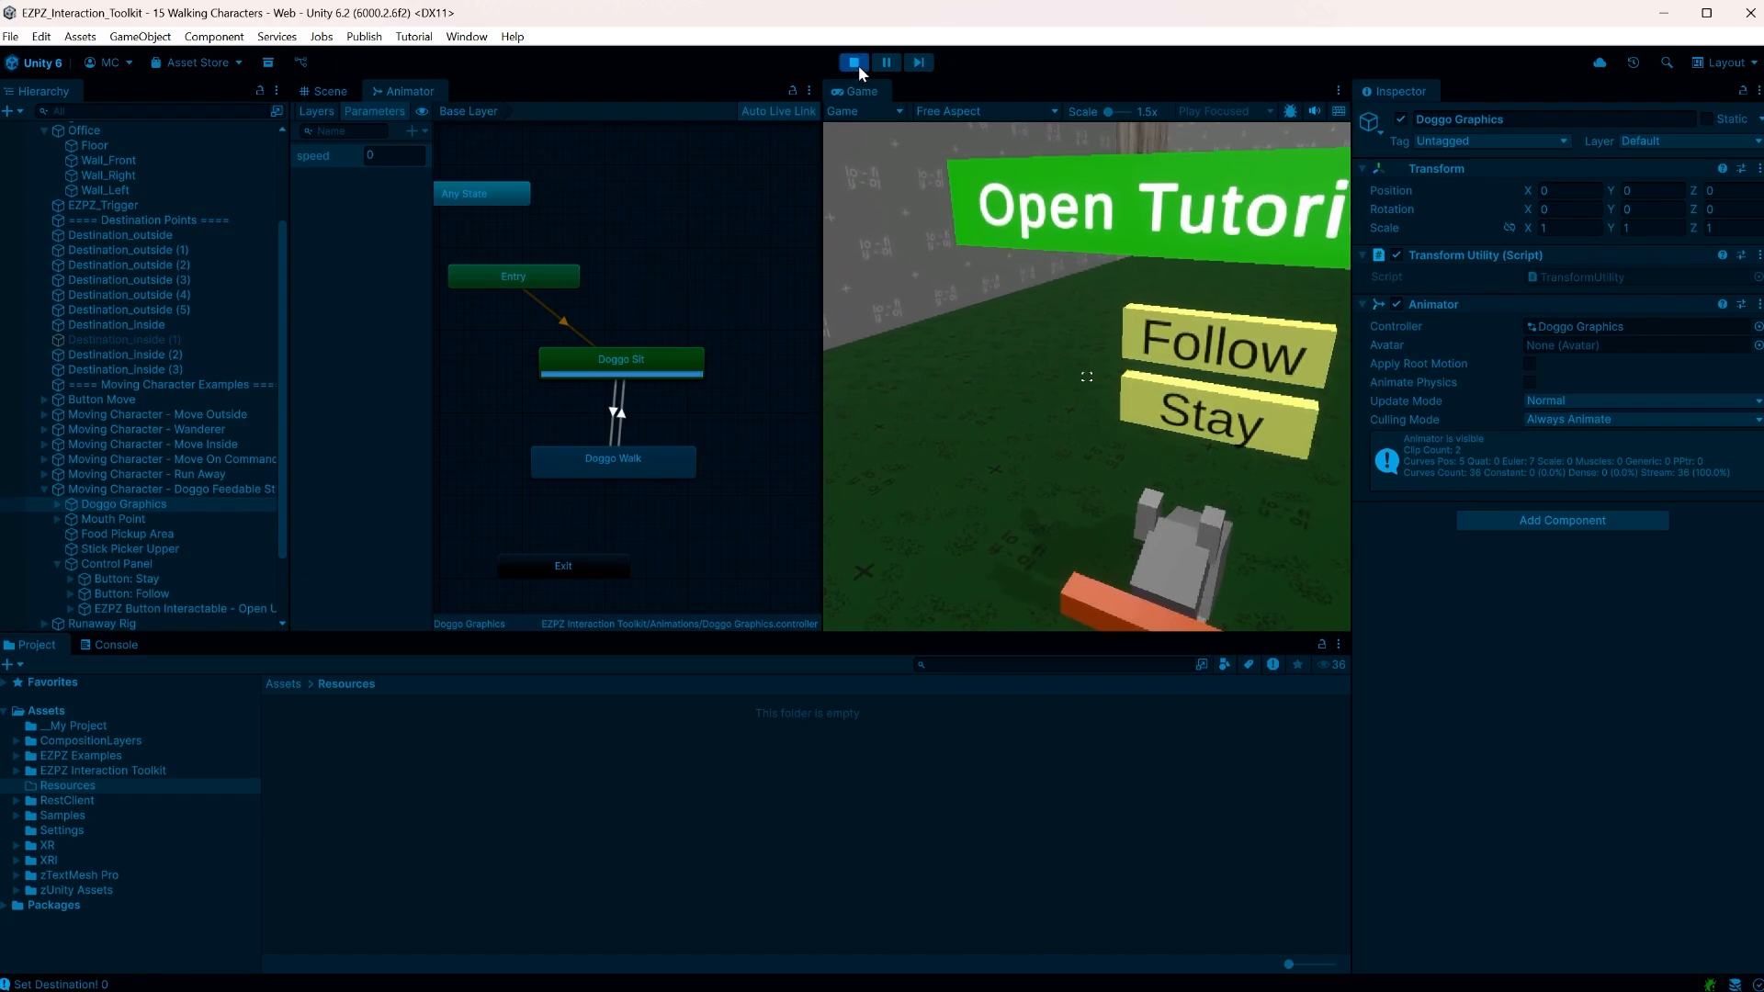
click(855, 63)
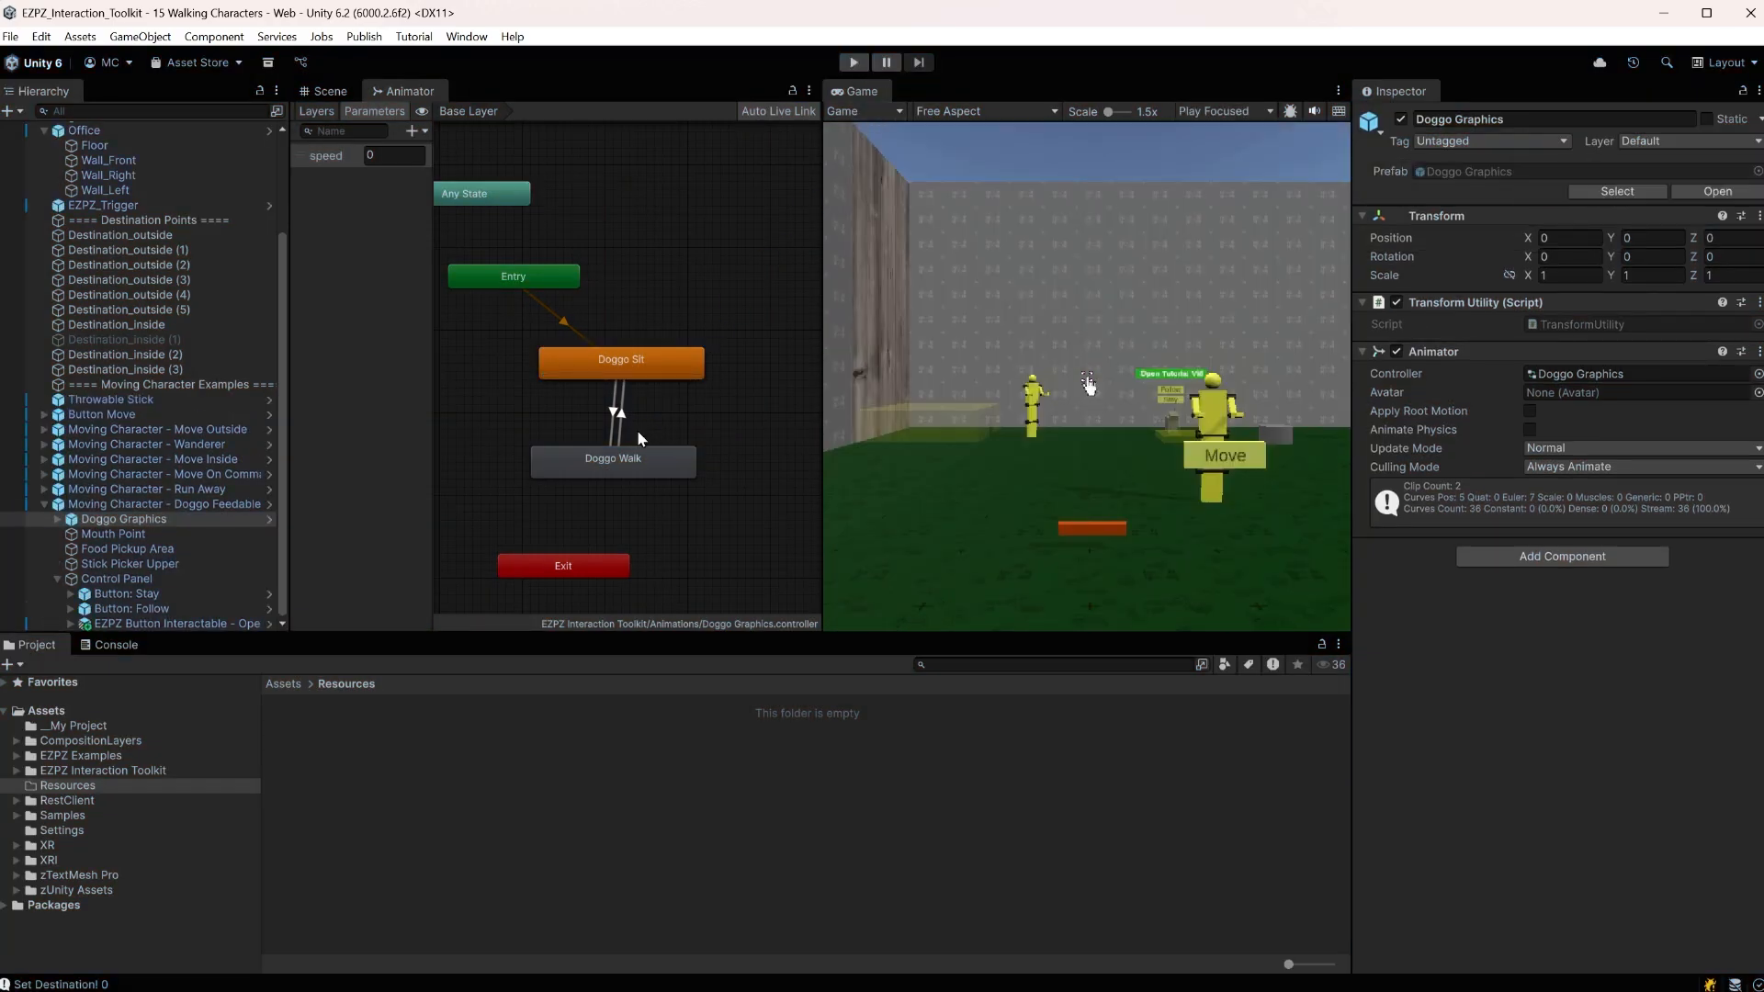
Examine the Avatar Animator and Speed String settings in the Doggo Feedable character's NMA Walk Towards script
middle_drag(638, 431, 650, 417)
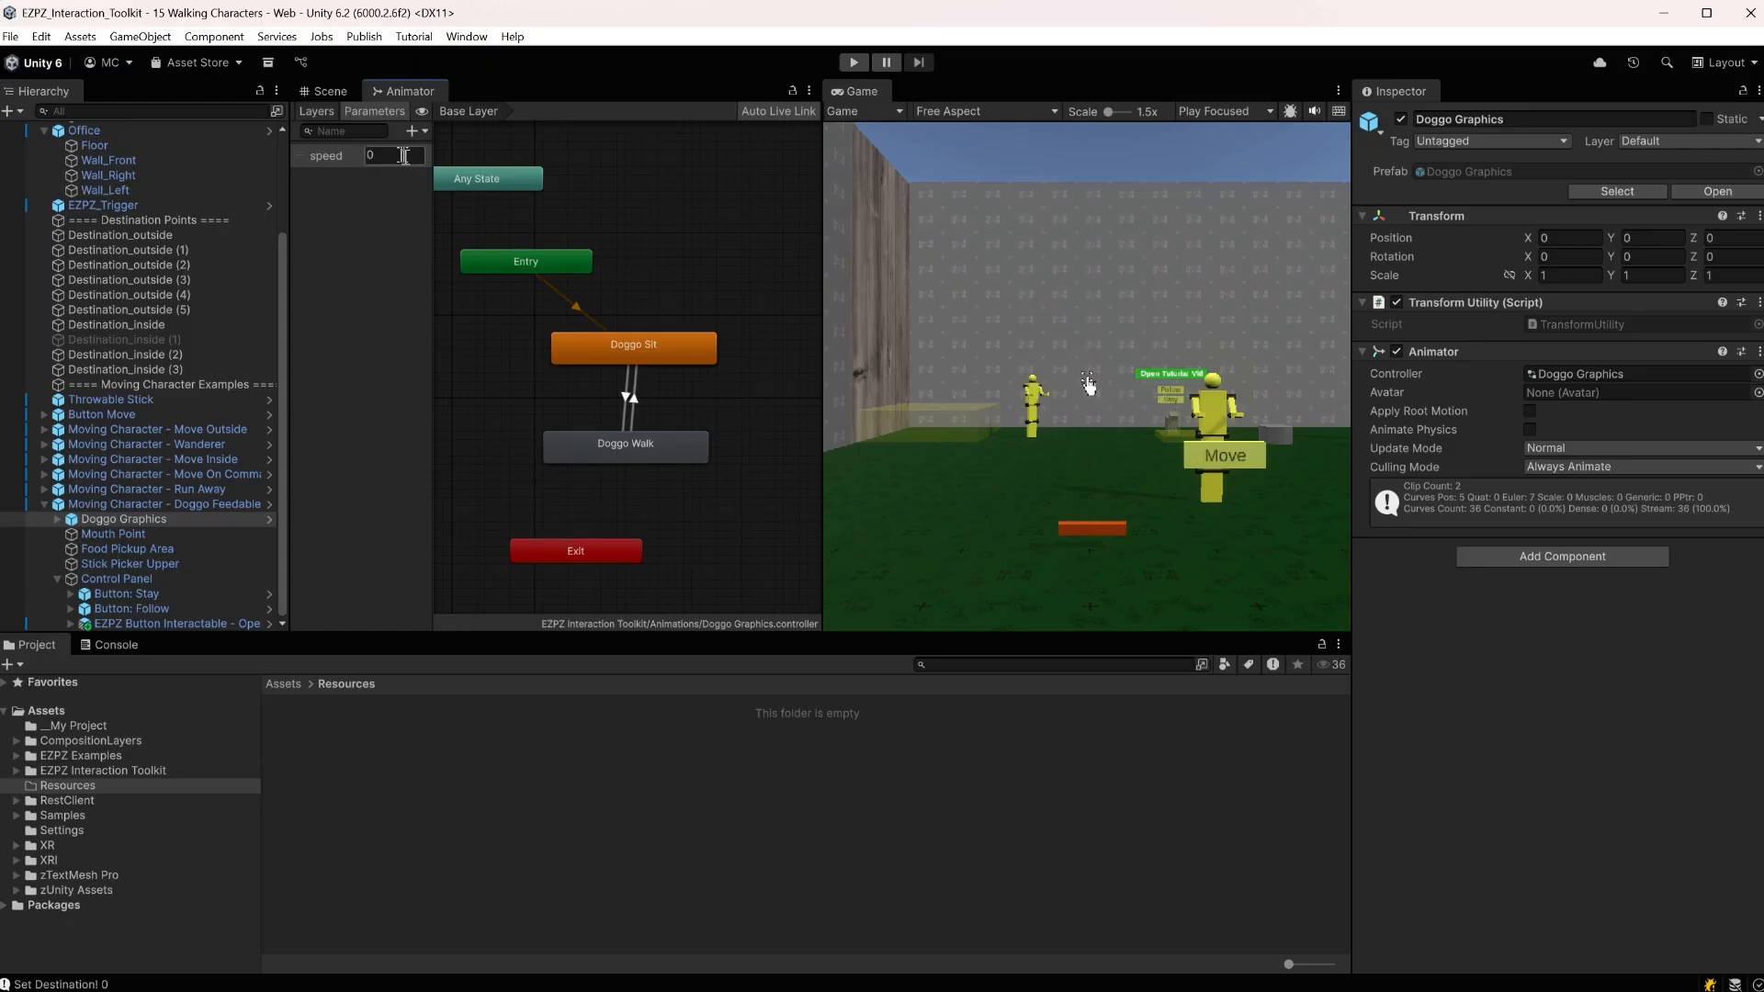
click(195, 504)
scroll(1594, 665, down, 12)
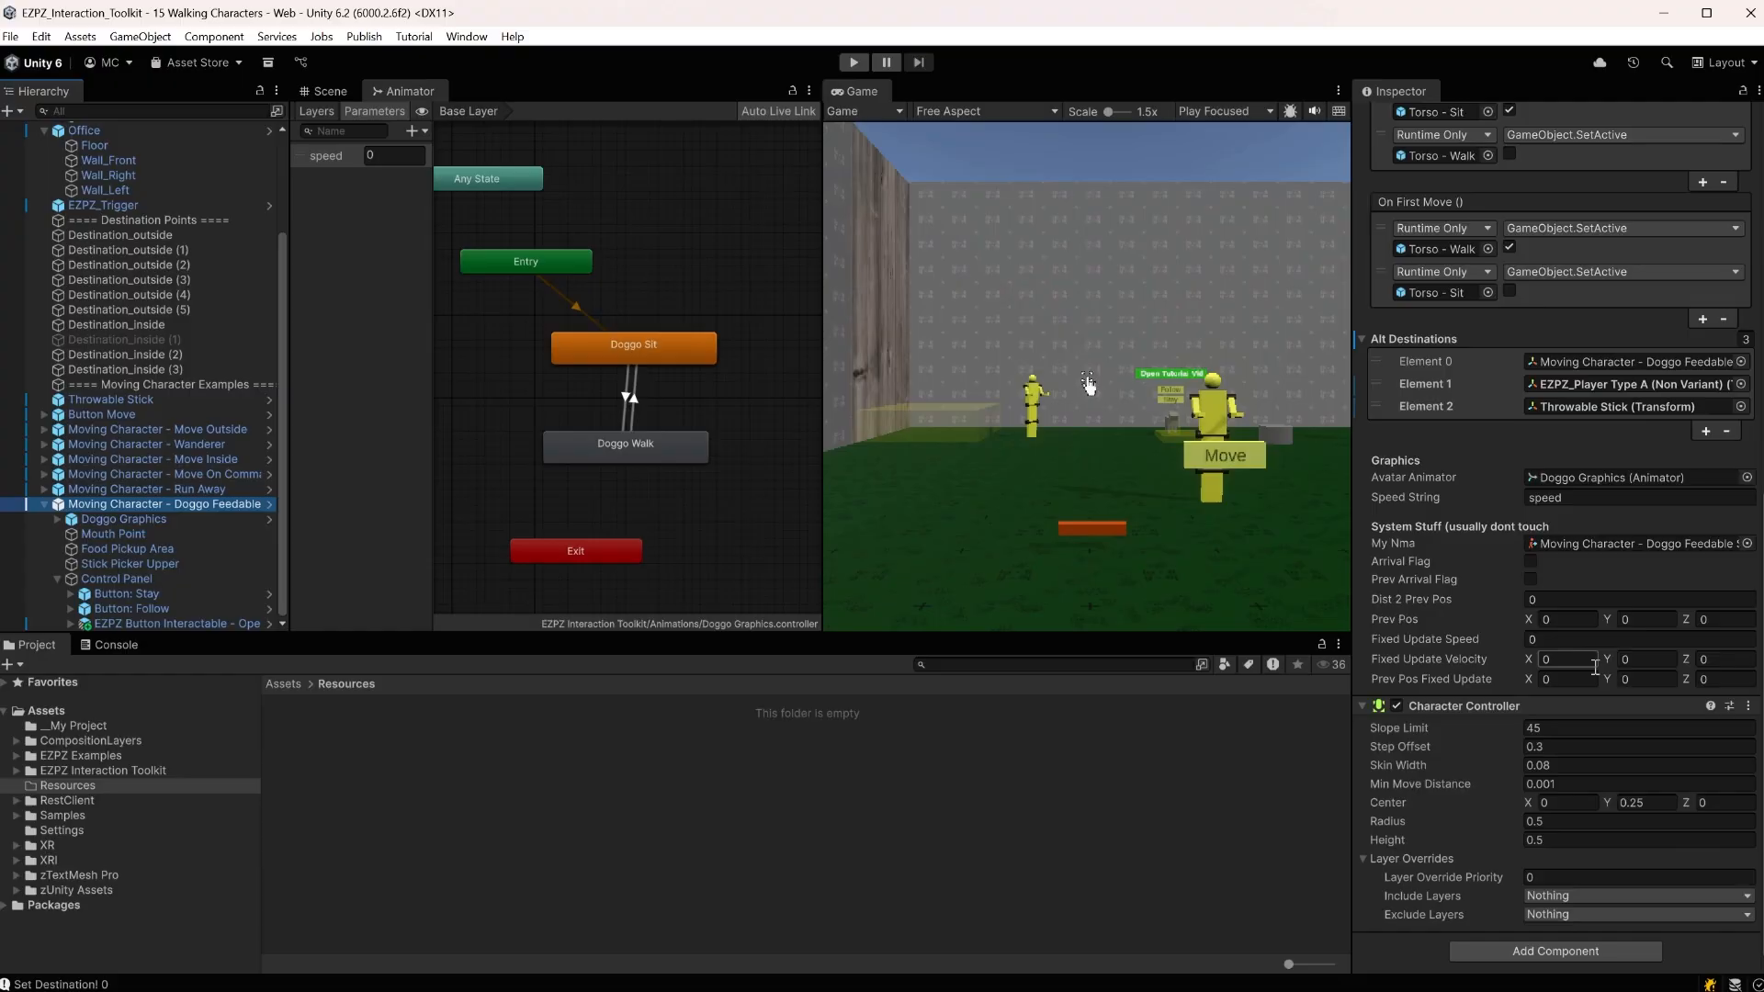
scroll(1595, 667, up, 3)
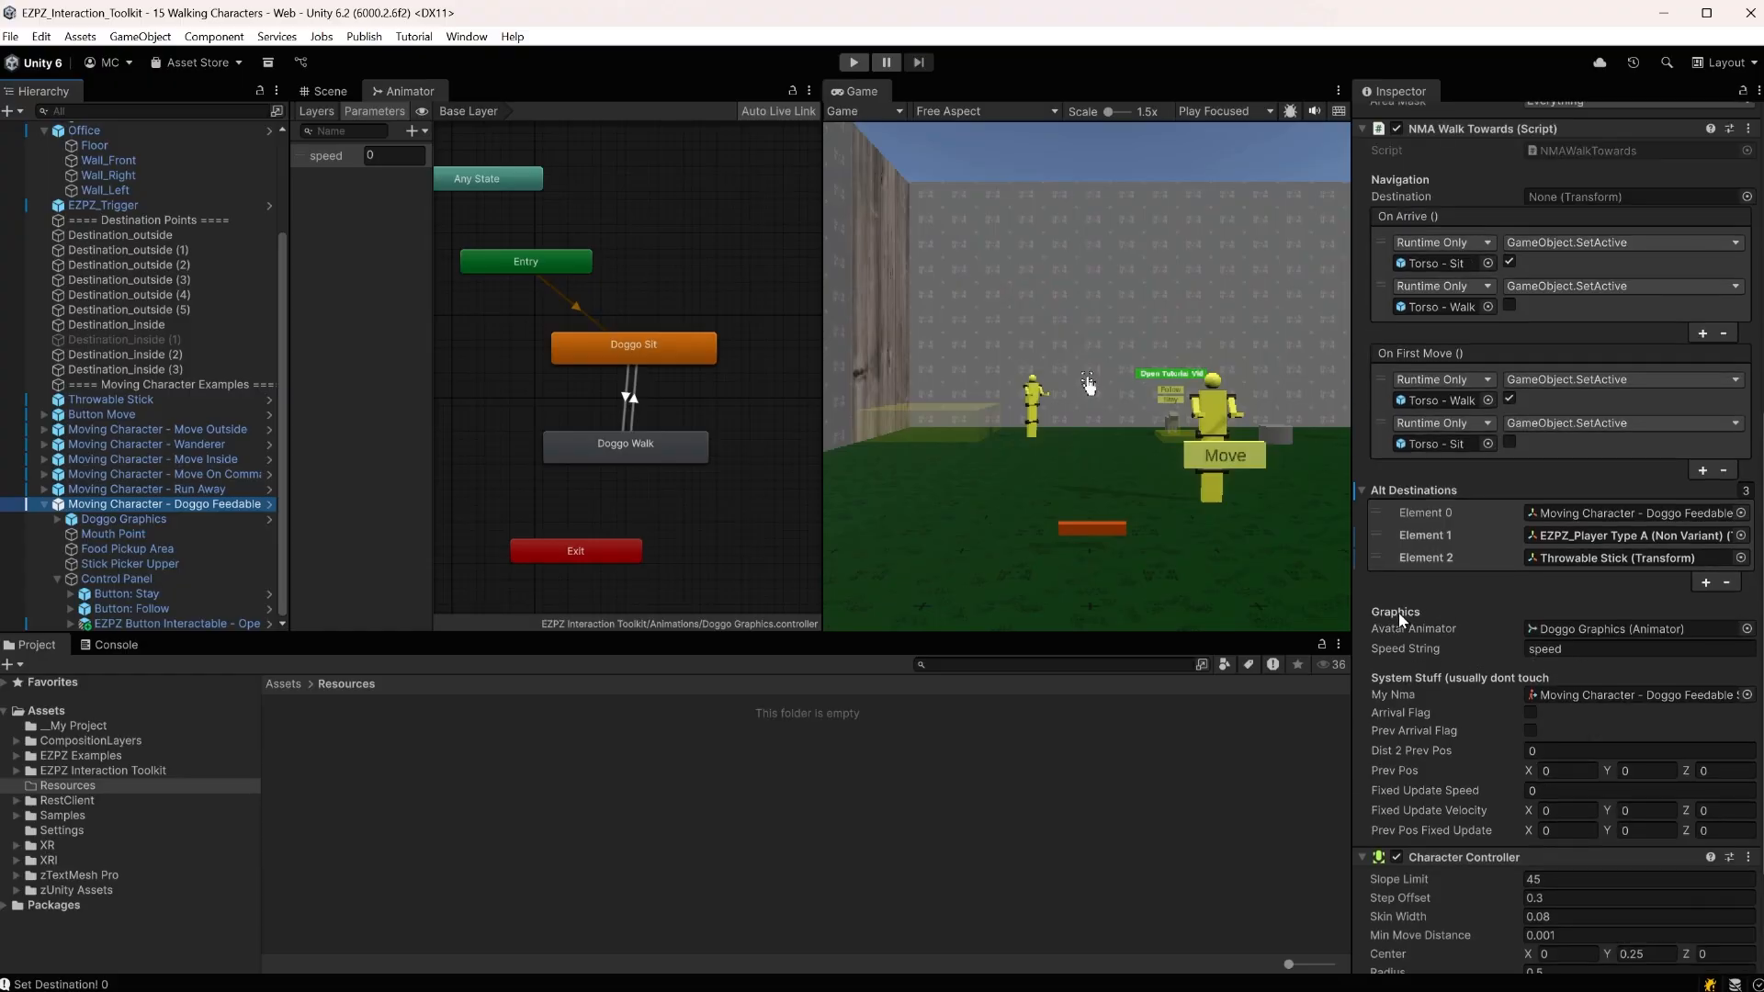
click(1611, 631)
scroll(1612, 631, down, 1)
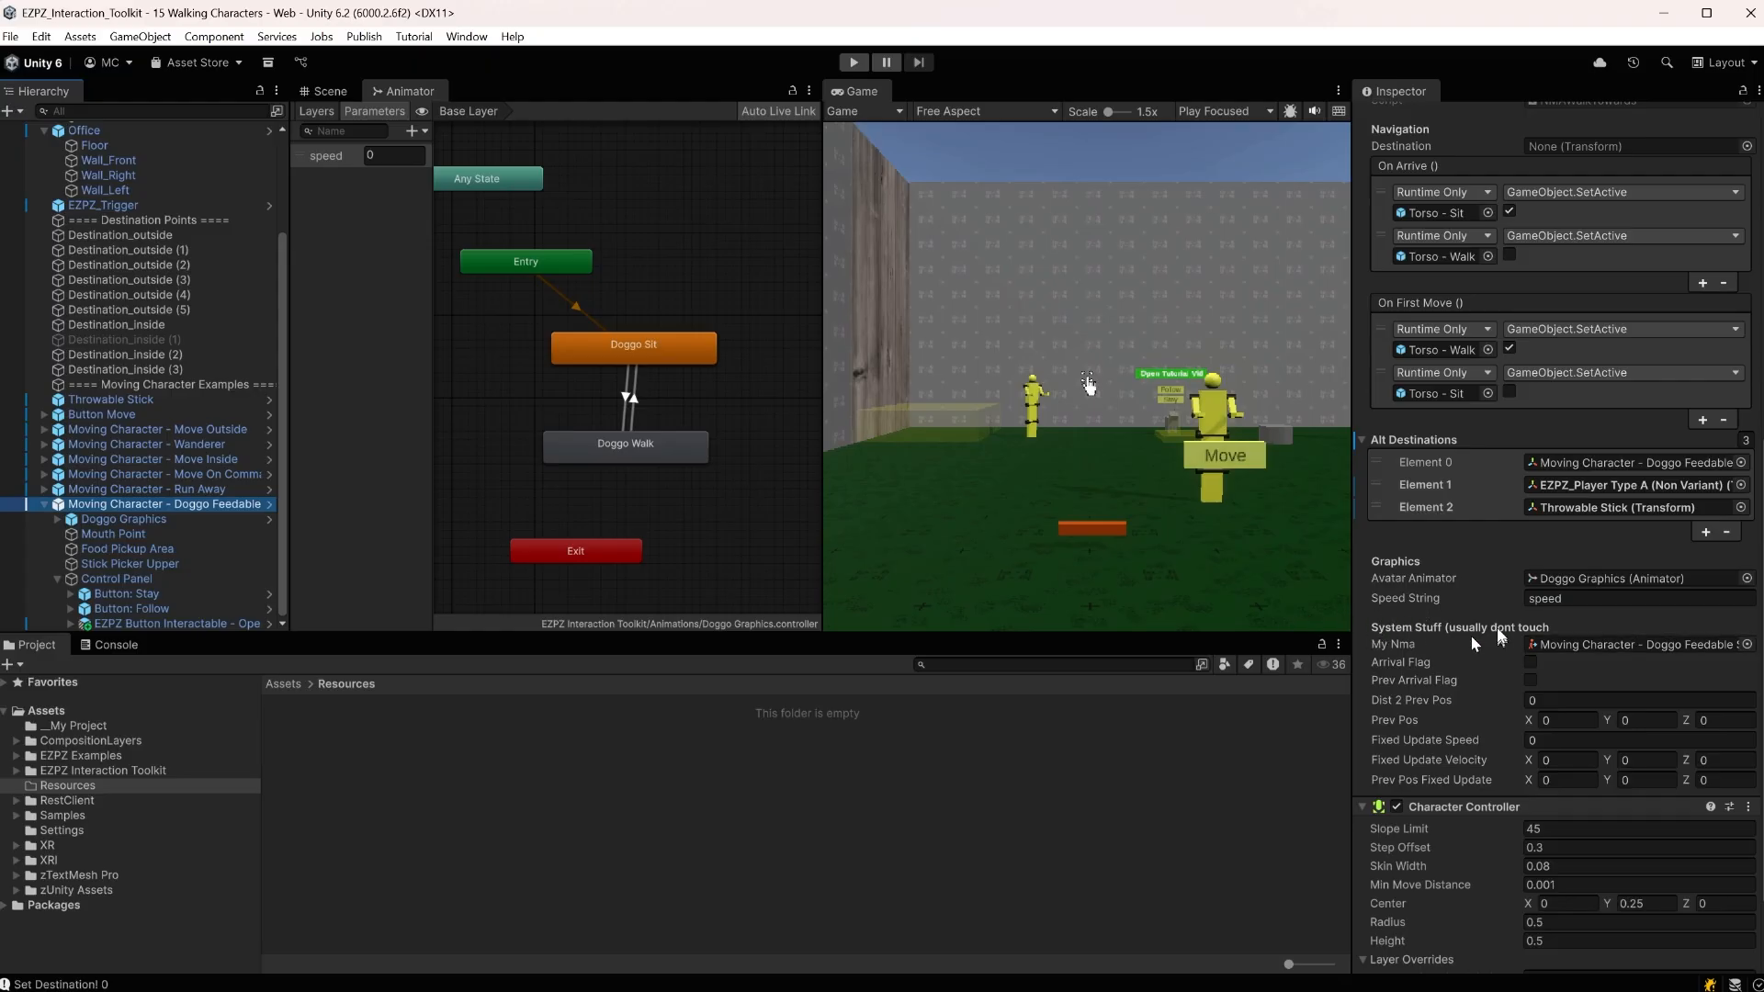
click(1549, 598)
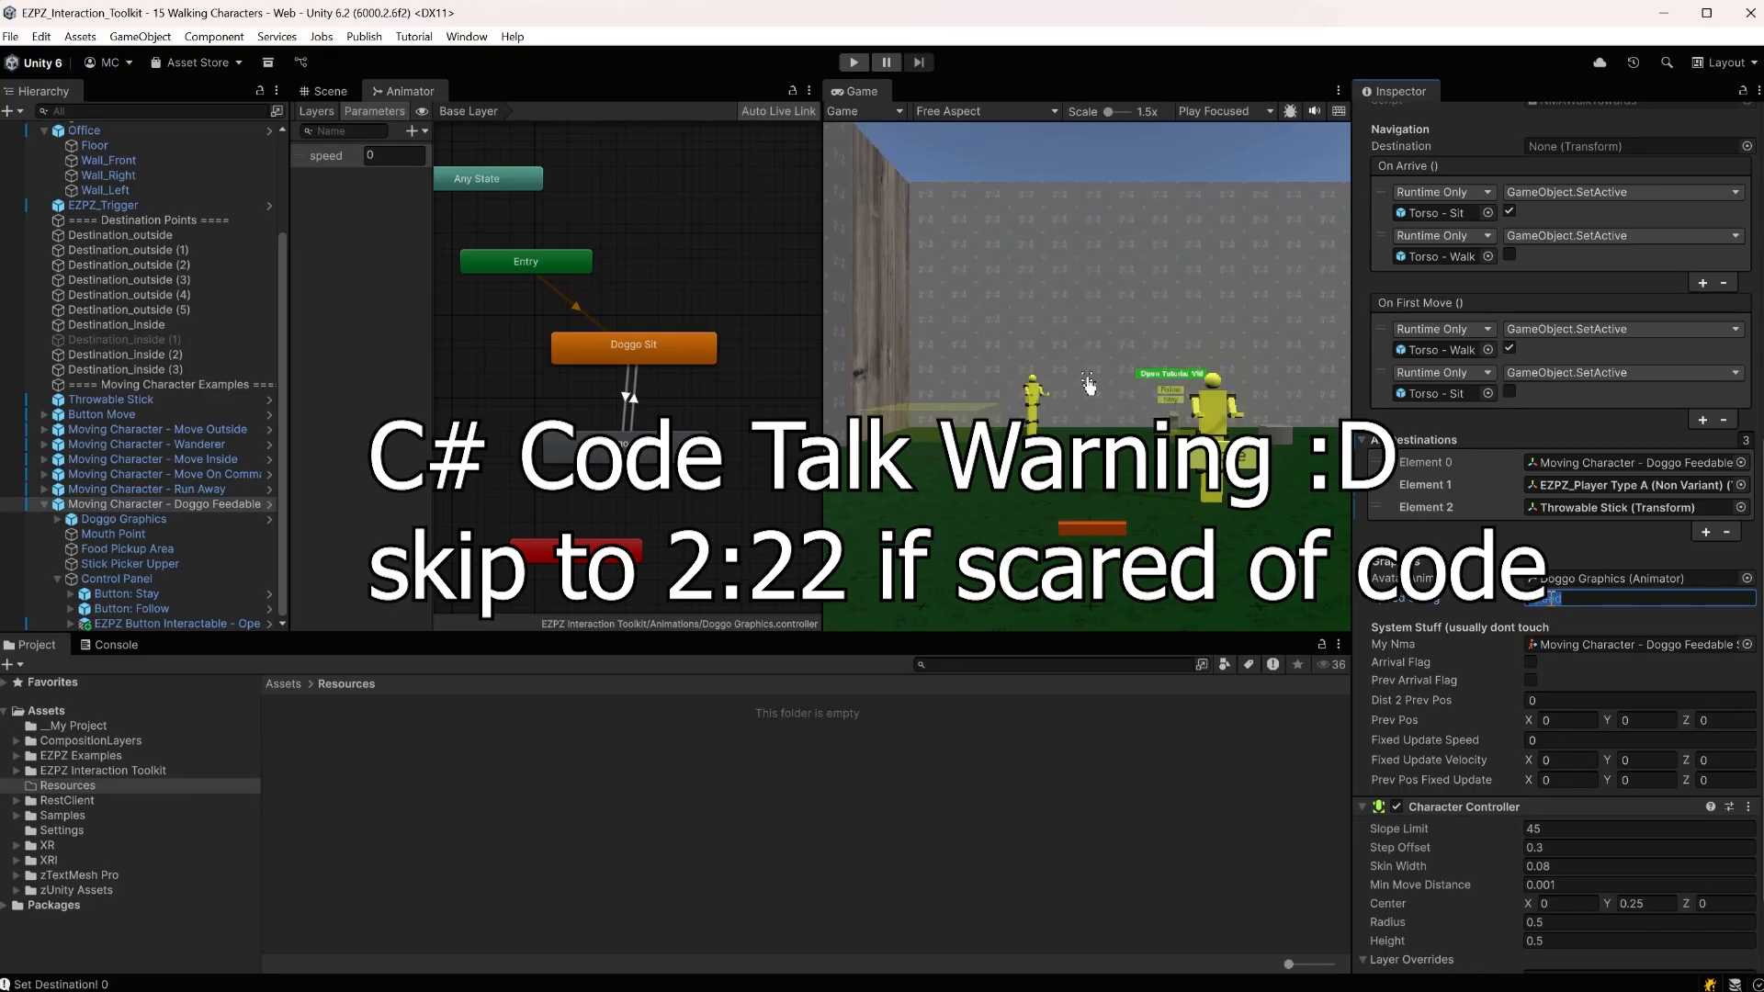
Open the character's NMAWalkTowards script in Visual Studio
scroll(1553, 588, up, 7)
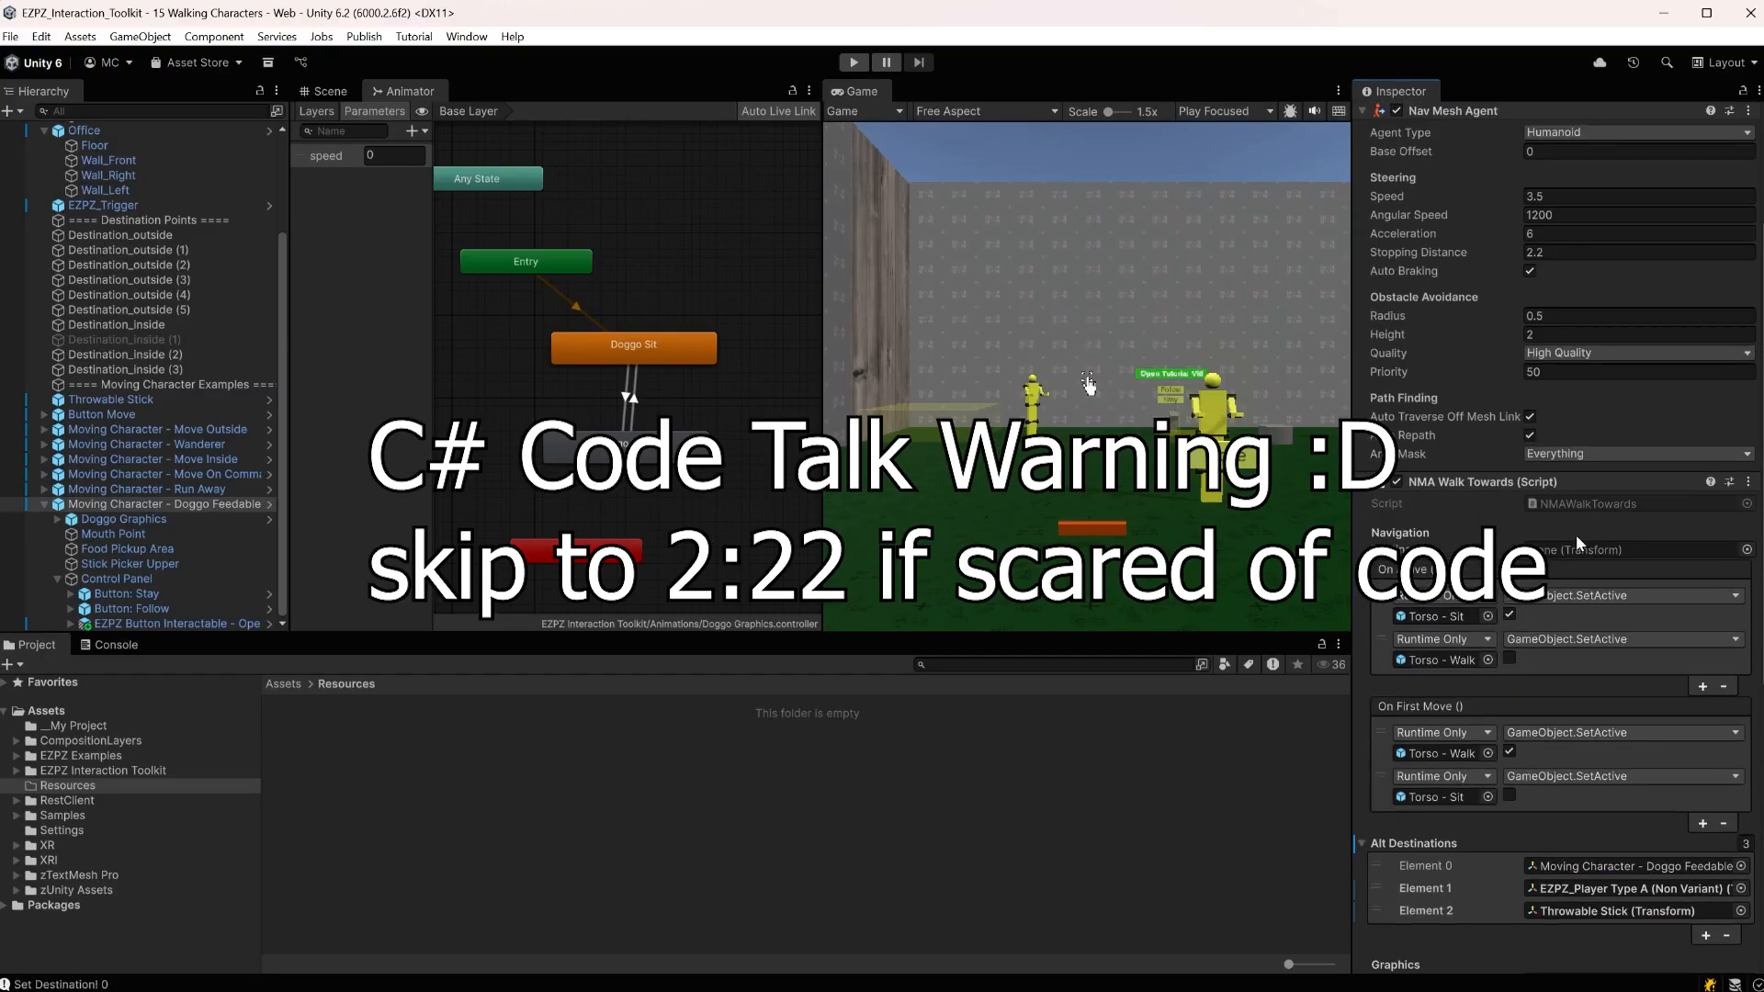
click(1572, 451)
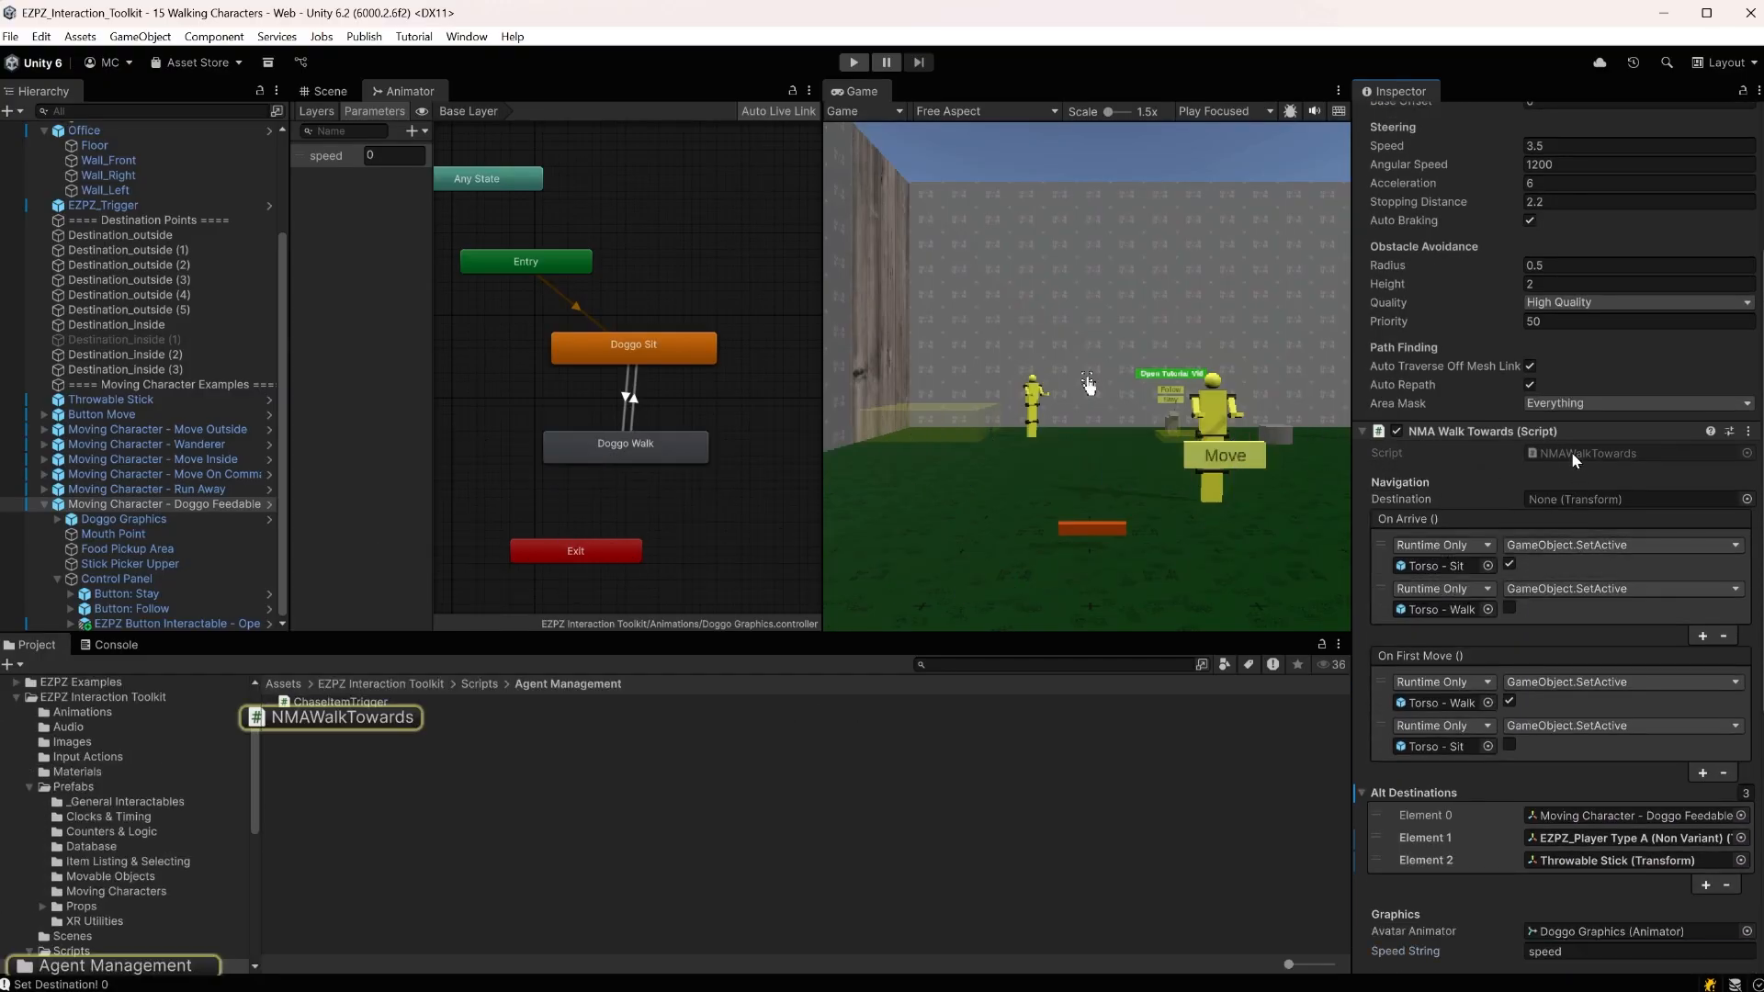
double_click(1572, 454)
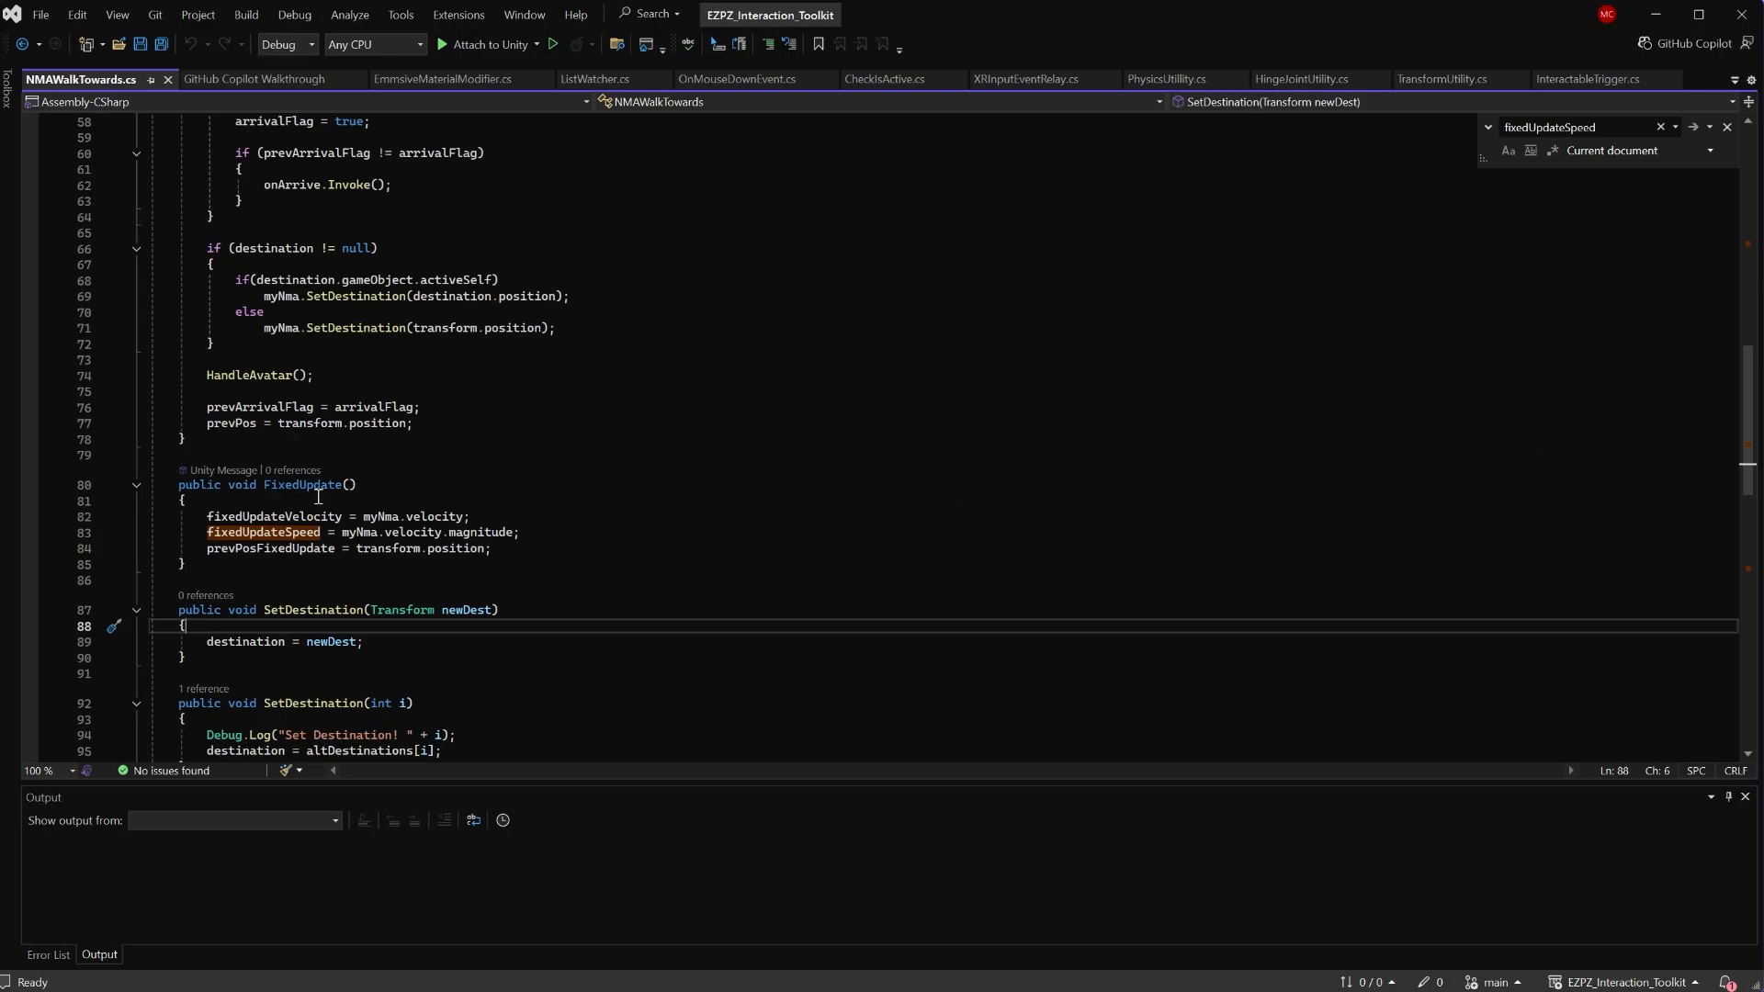
Examine the fixedUpdateSpeed calculation in FixedUpdate and the animator code in the HandleAvatar method
scroll(303, 496, down, 1)
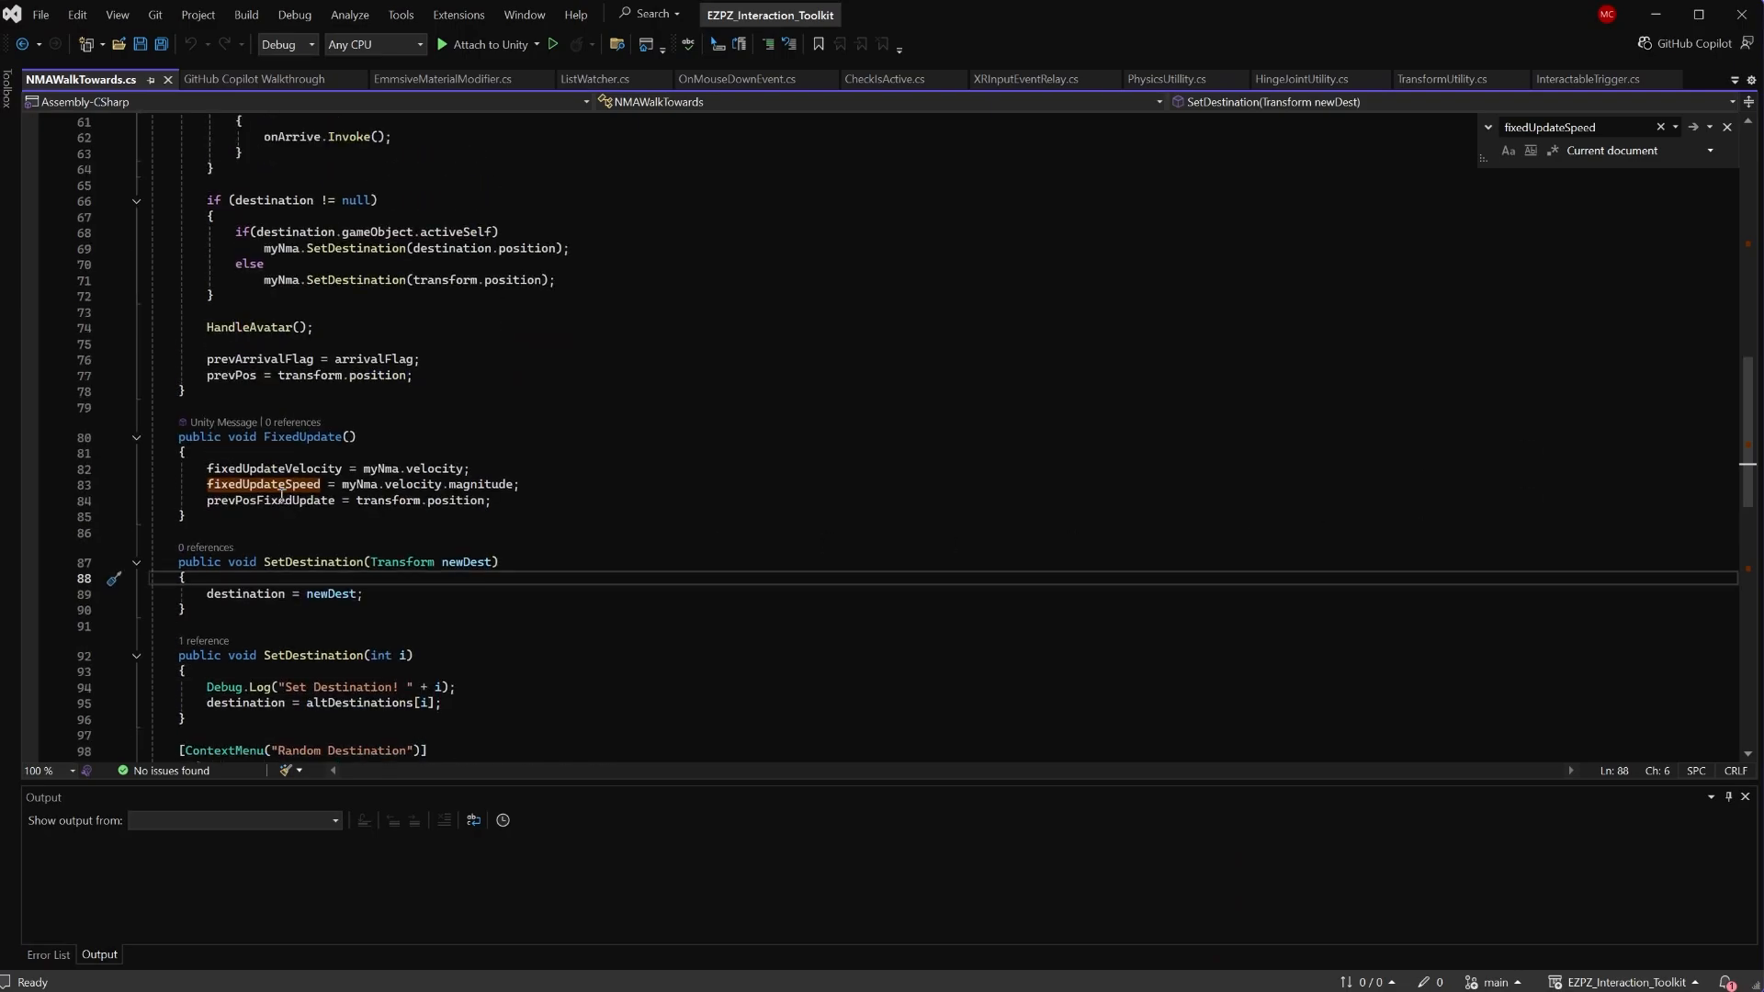
double_click(367, 485)
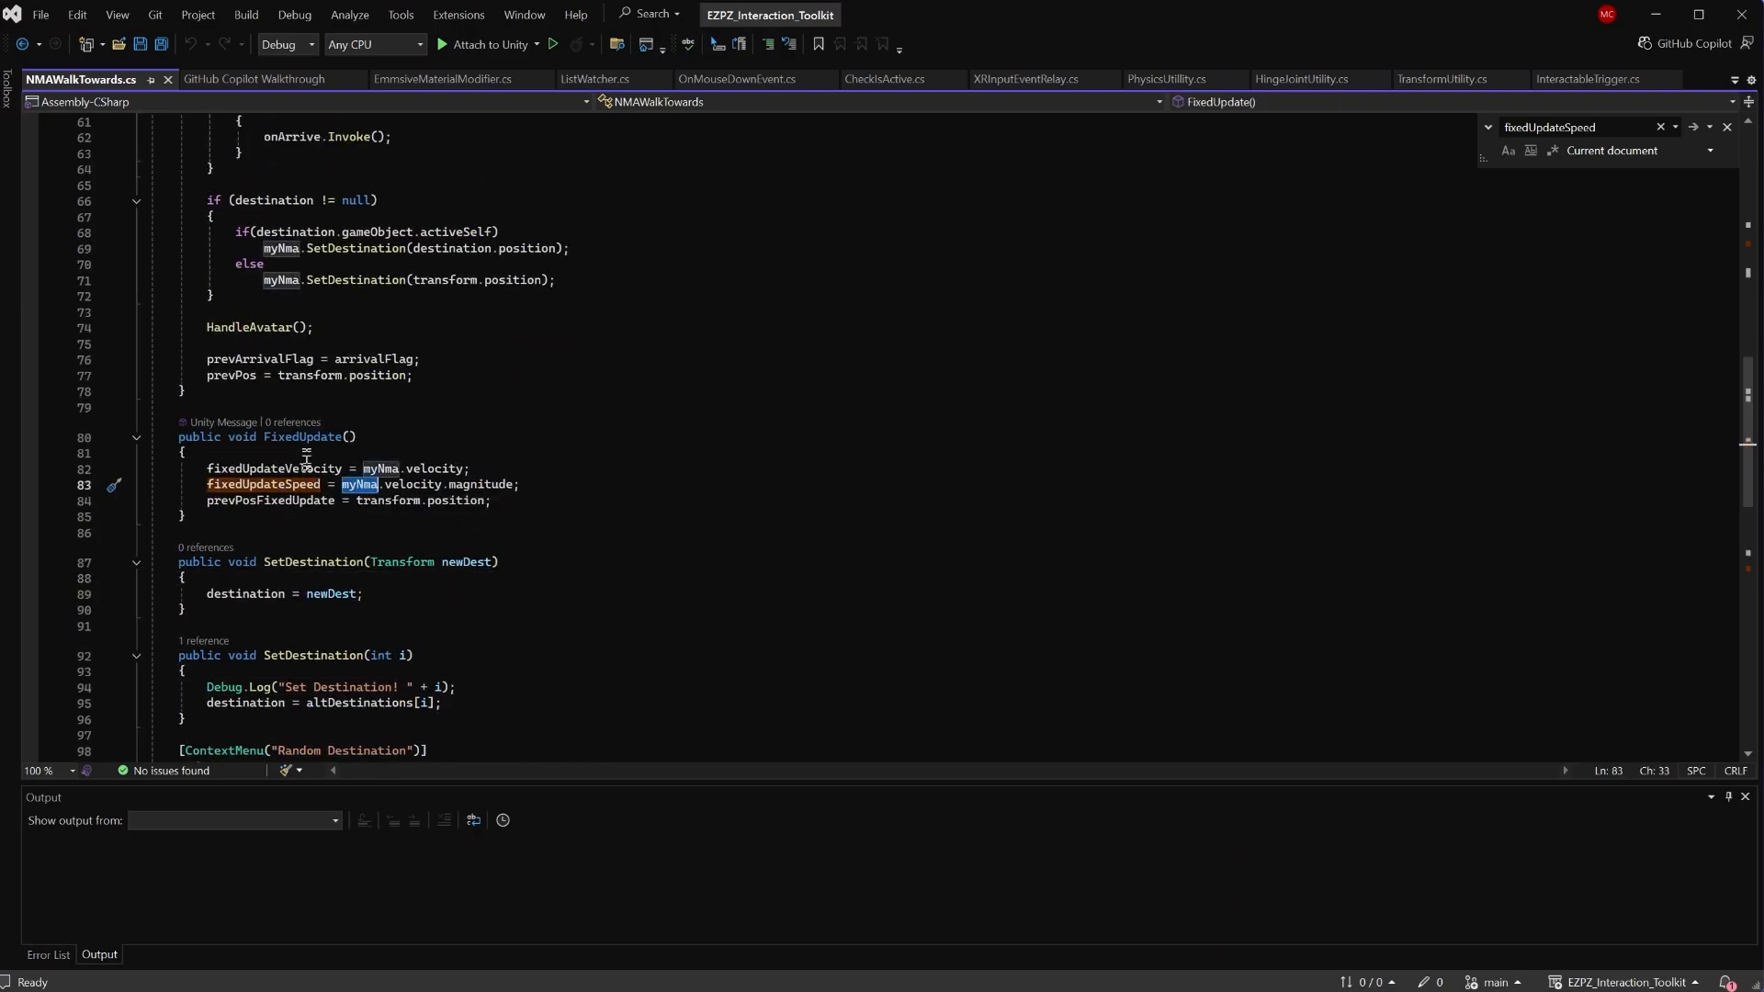
click(387, 412)
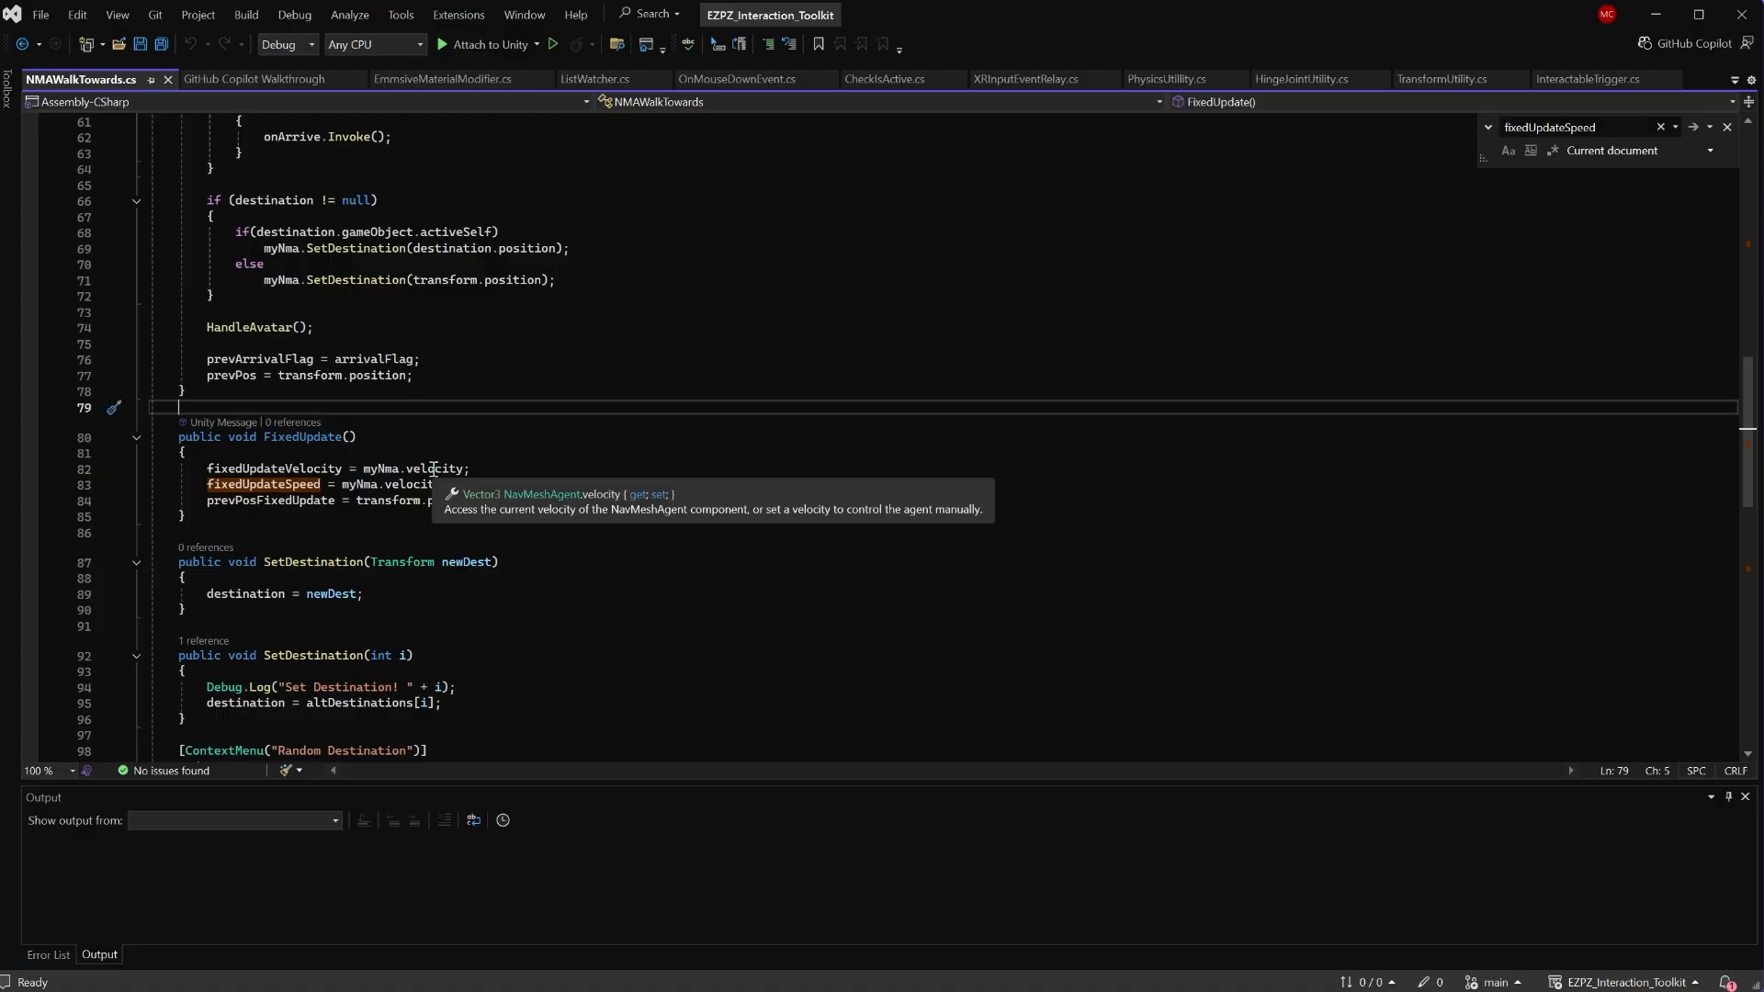
click(464, 441)
double_click(485, 489)
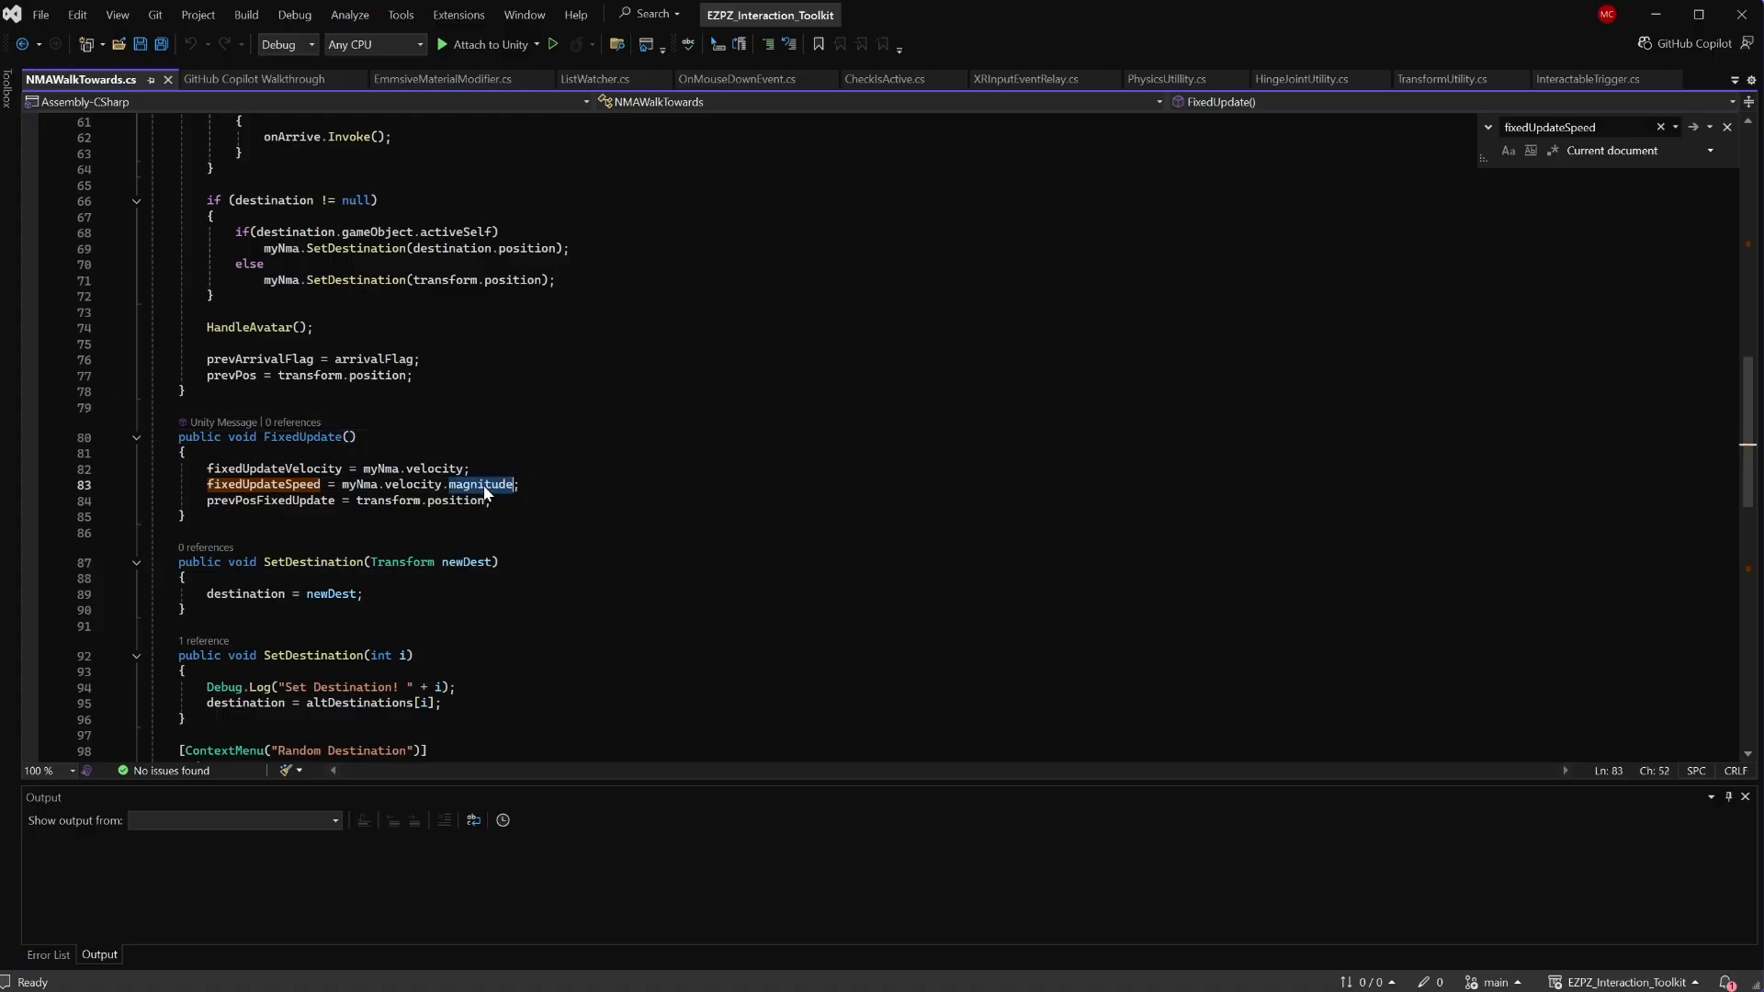
click(407, 451)
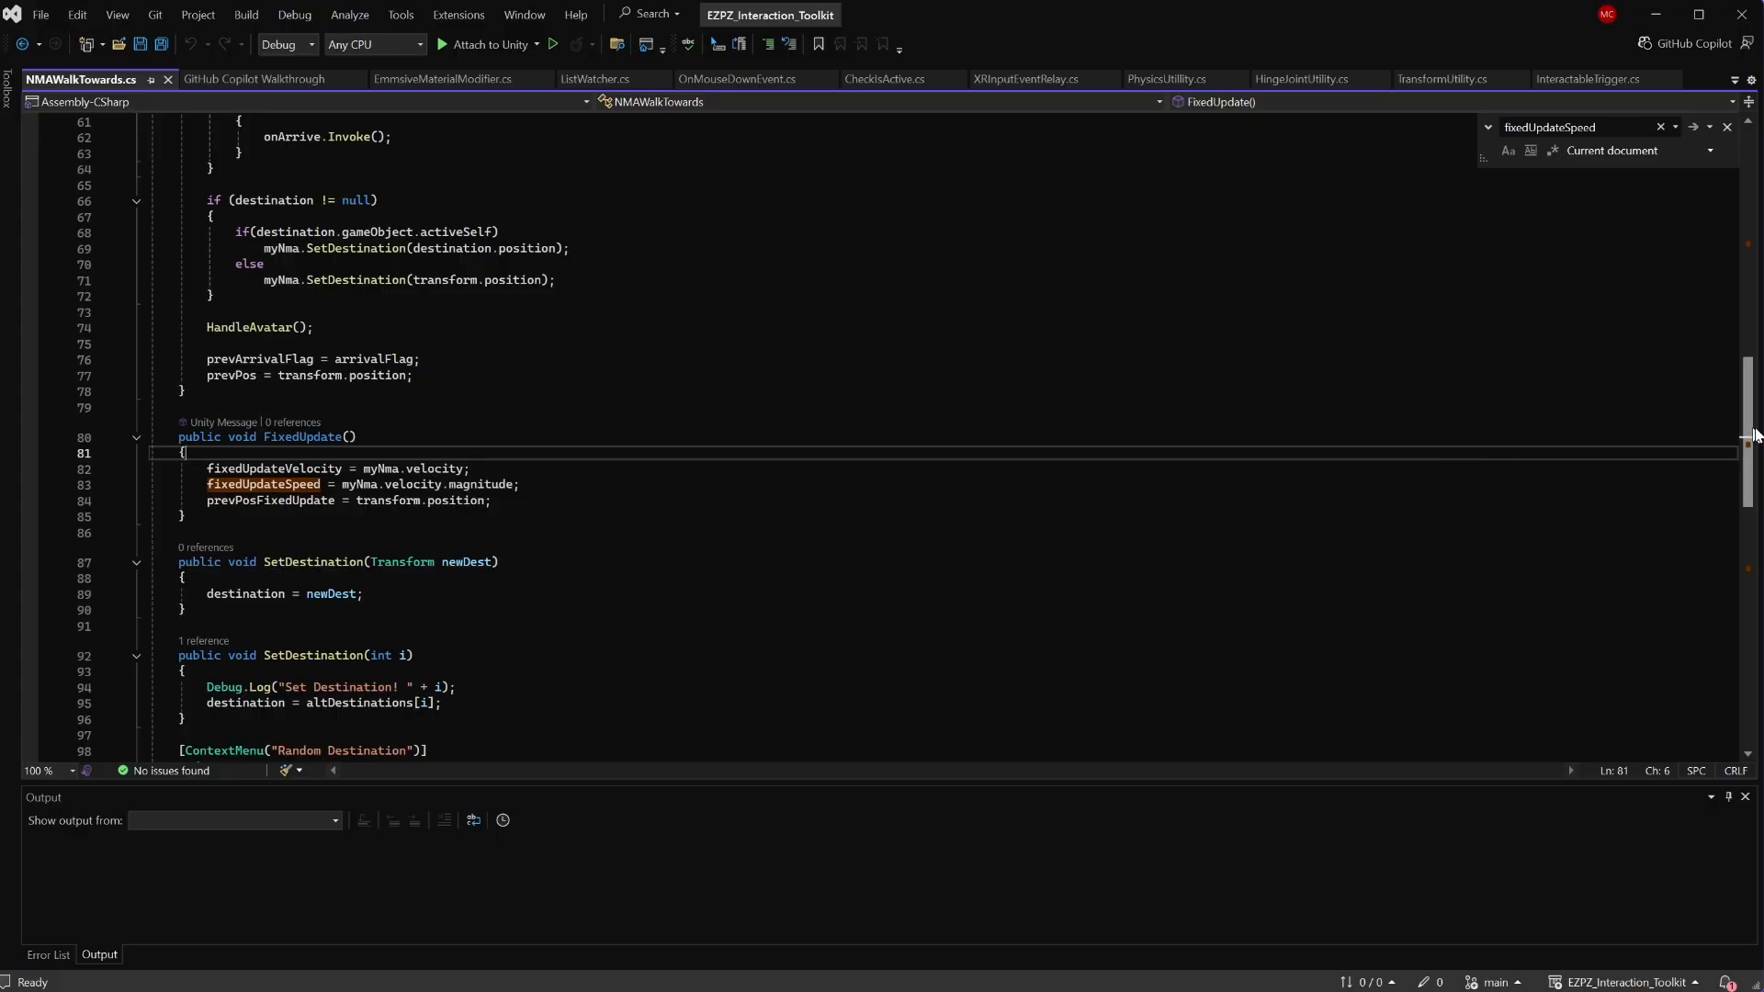
double_click(480, 485)
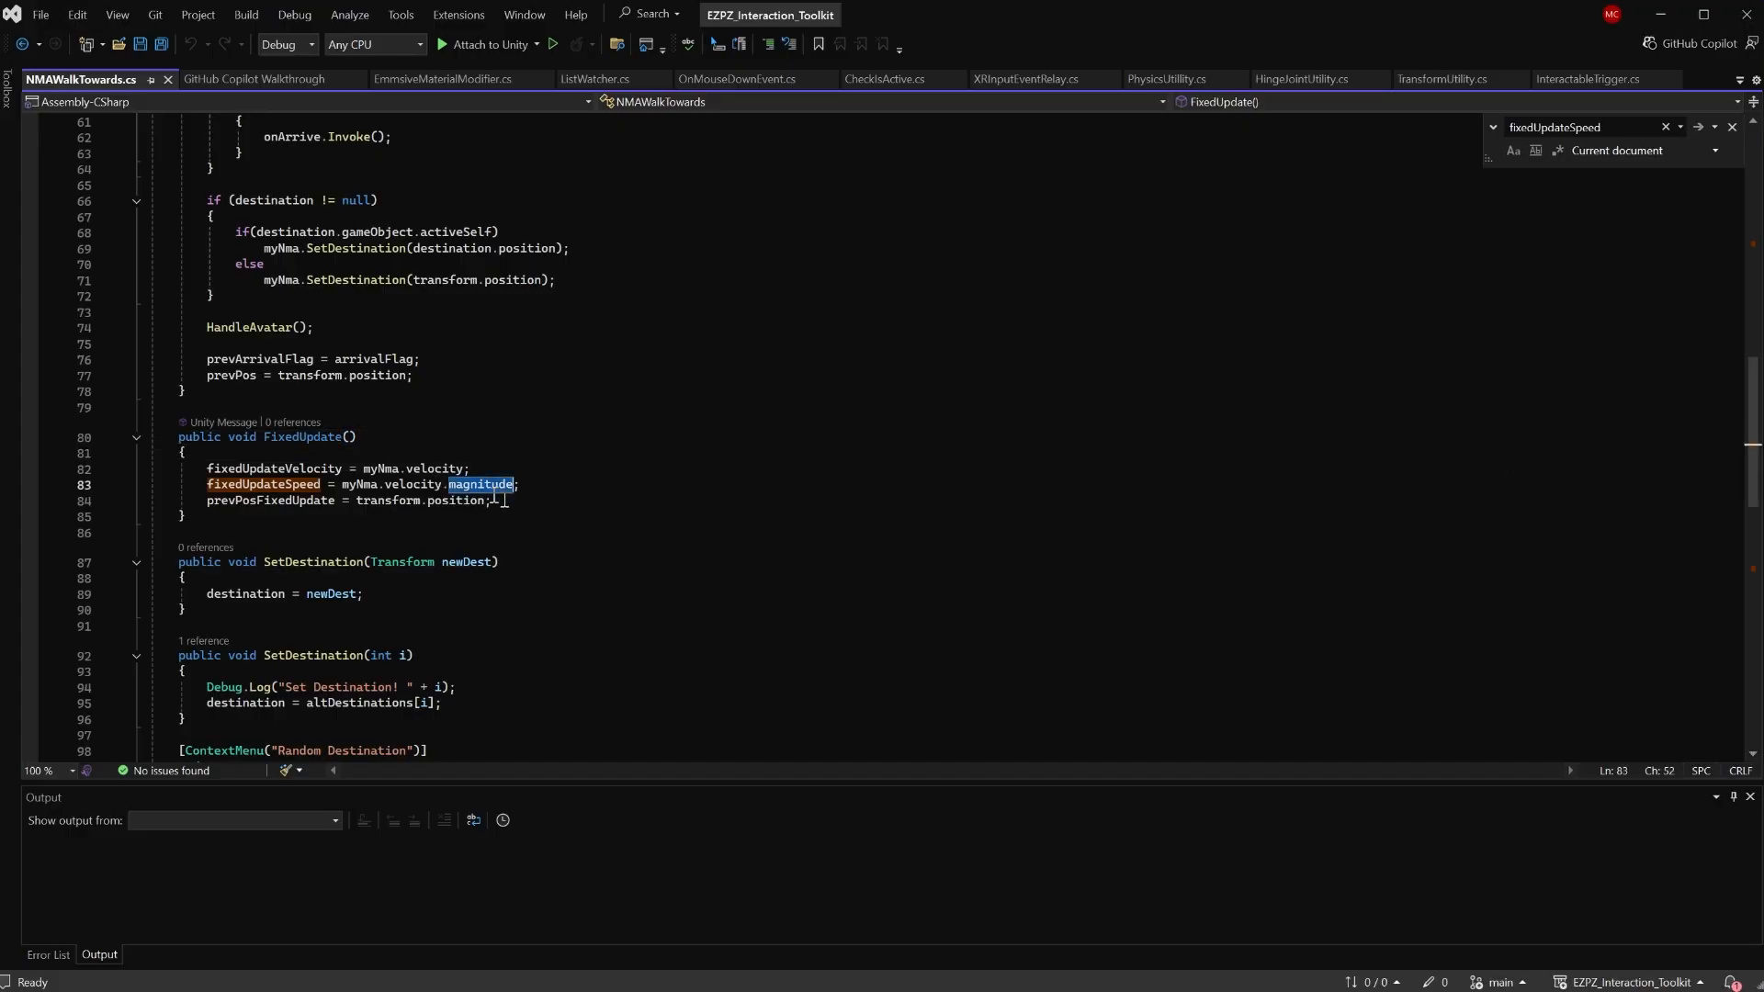
scroll(560, 515, down, 10)
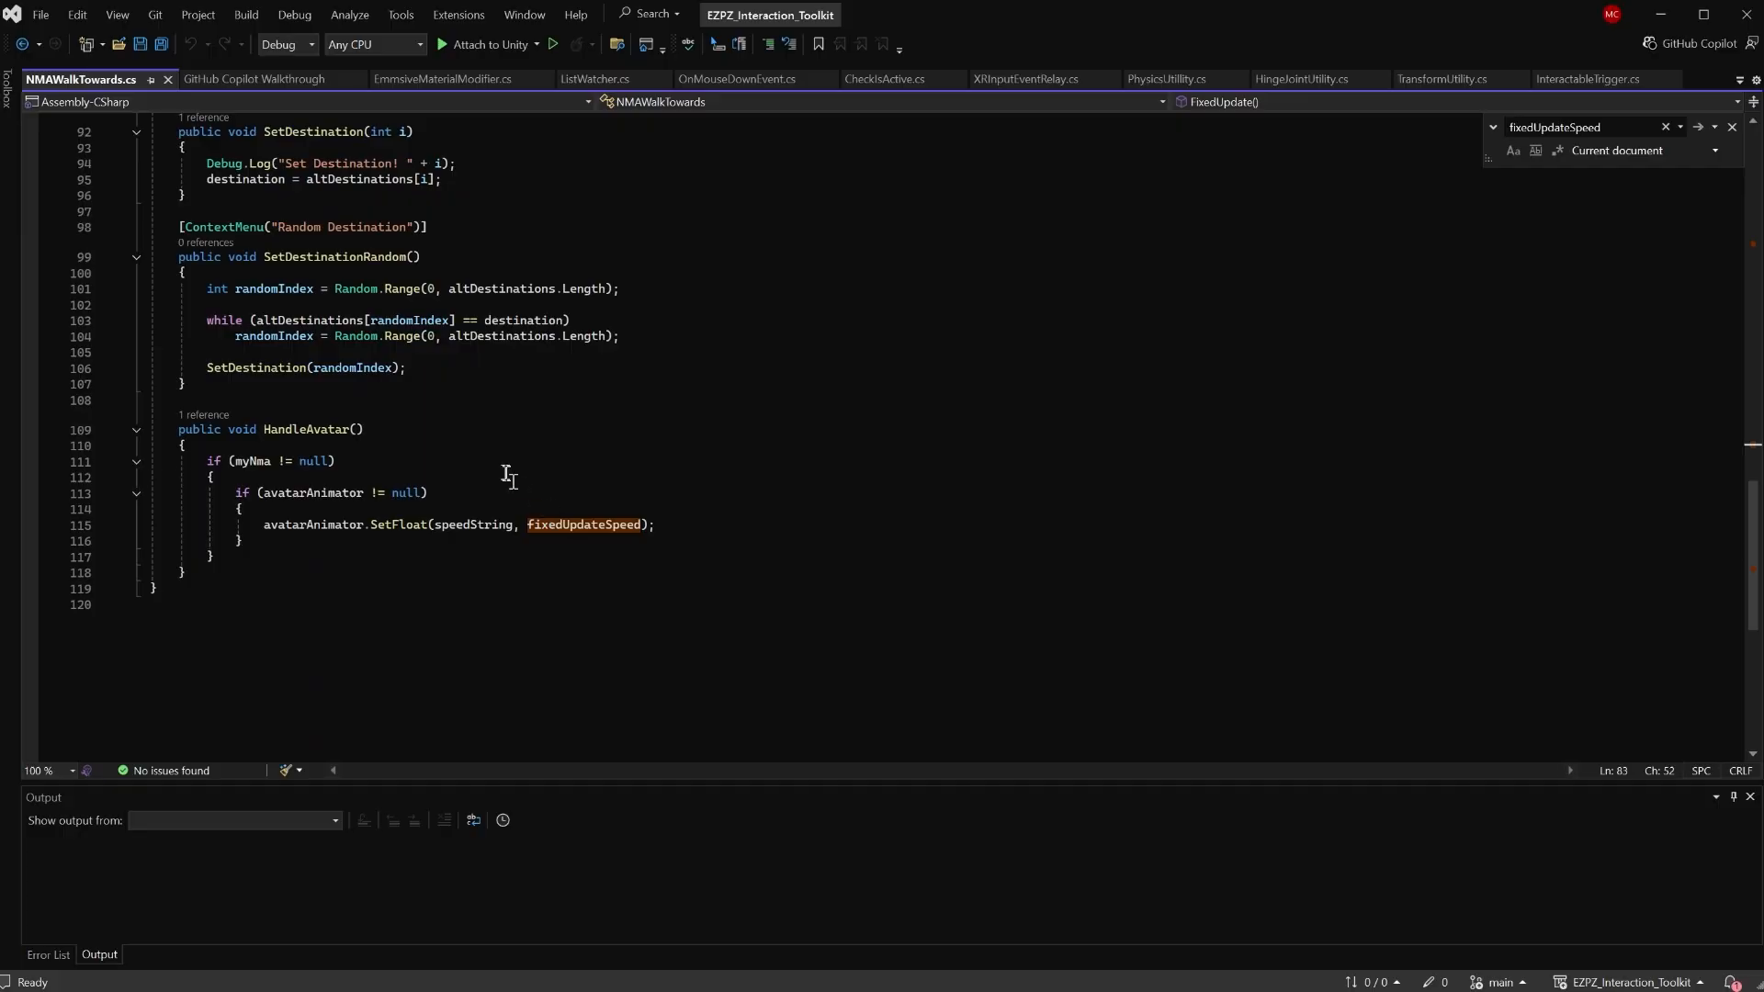
Examine the avatarAnimator.SetFloat call that passes speedString and fixedUpdateSpeed in the HandleAvatar method
click(508, 477)
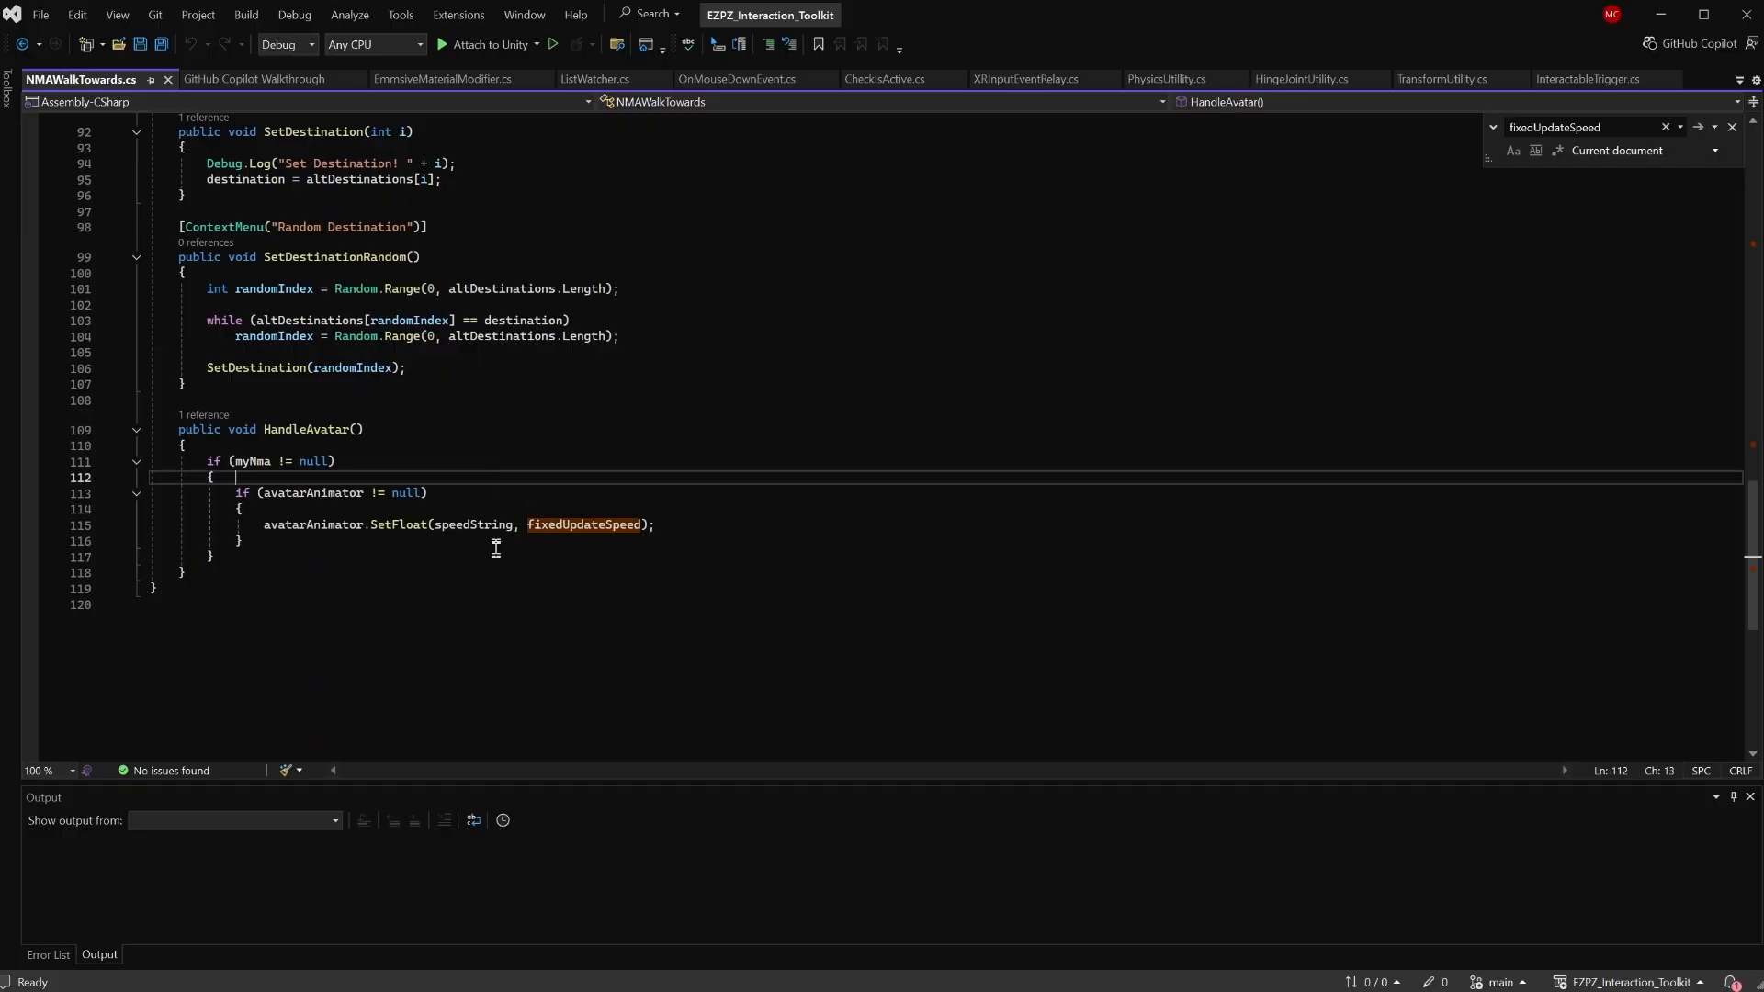
double_click(399, 524)
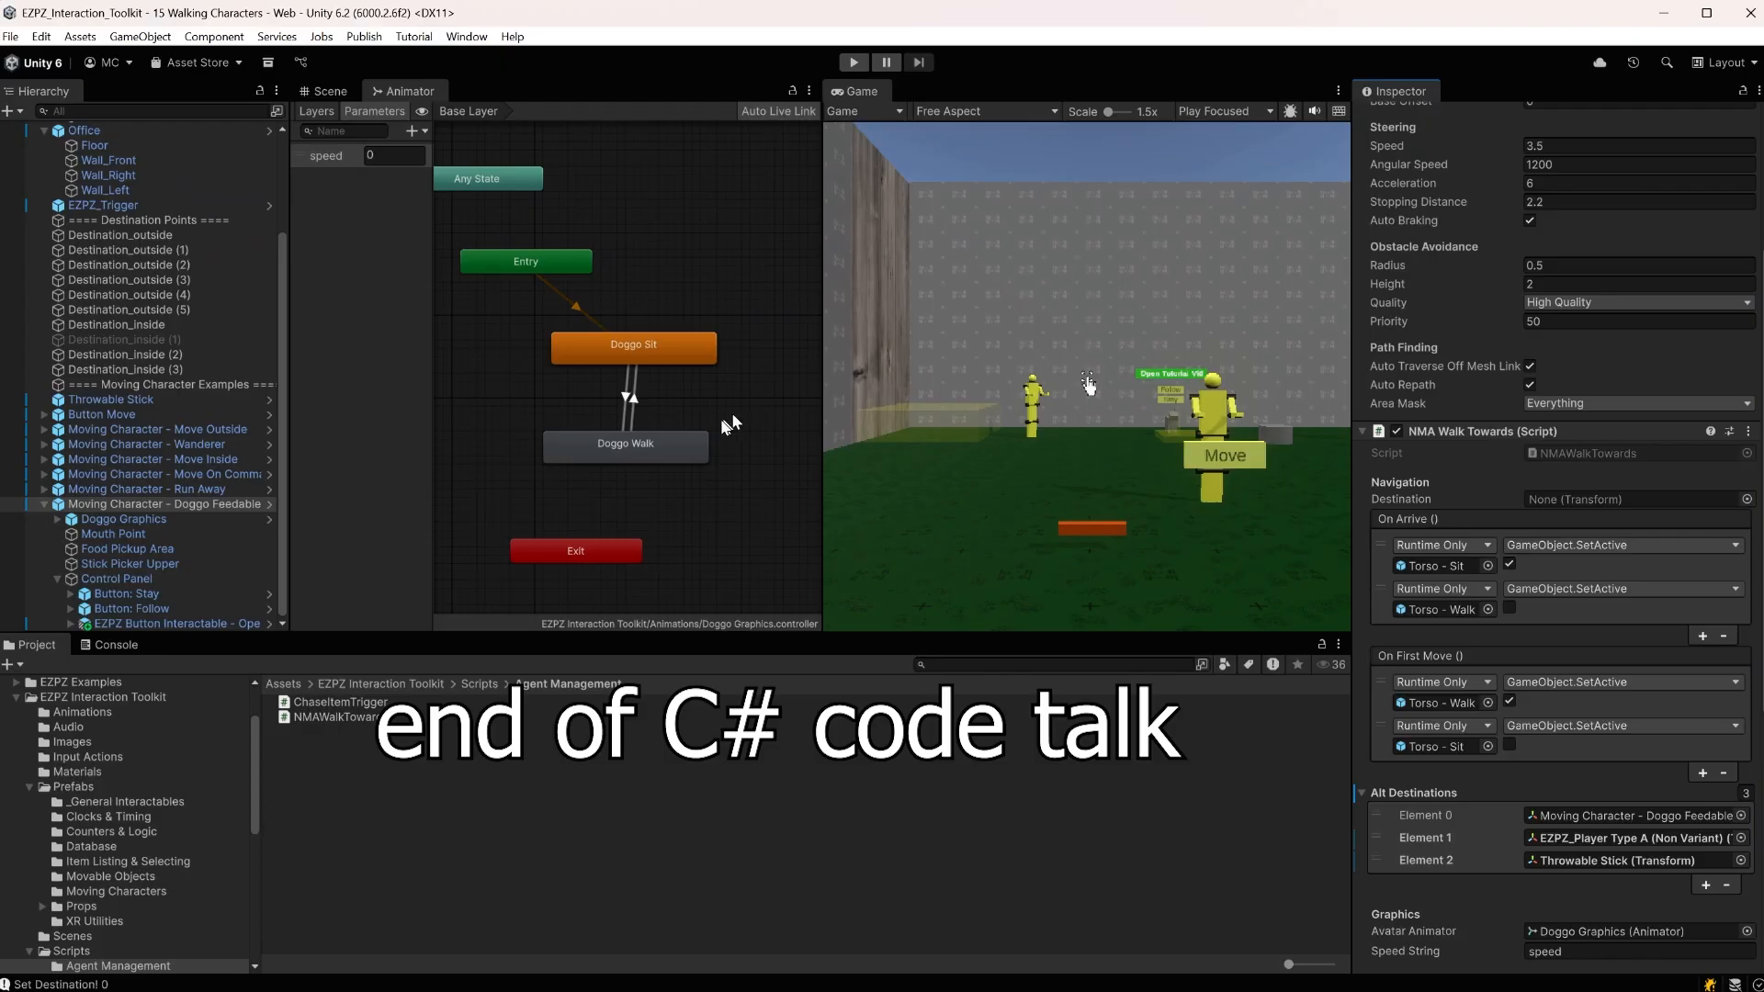
Switch to Unity, dock the Animator window beside the Game view, and frame the Doggo Graphics object in the scene
scroll(658, 399, down, 2)
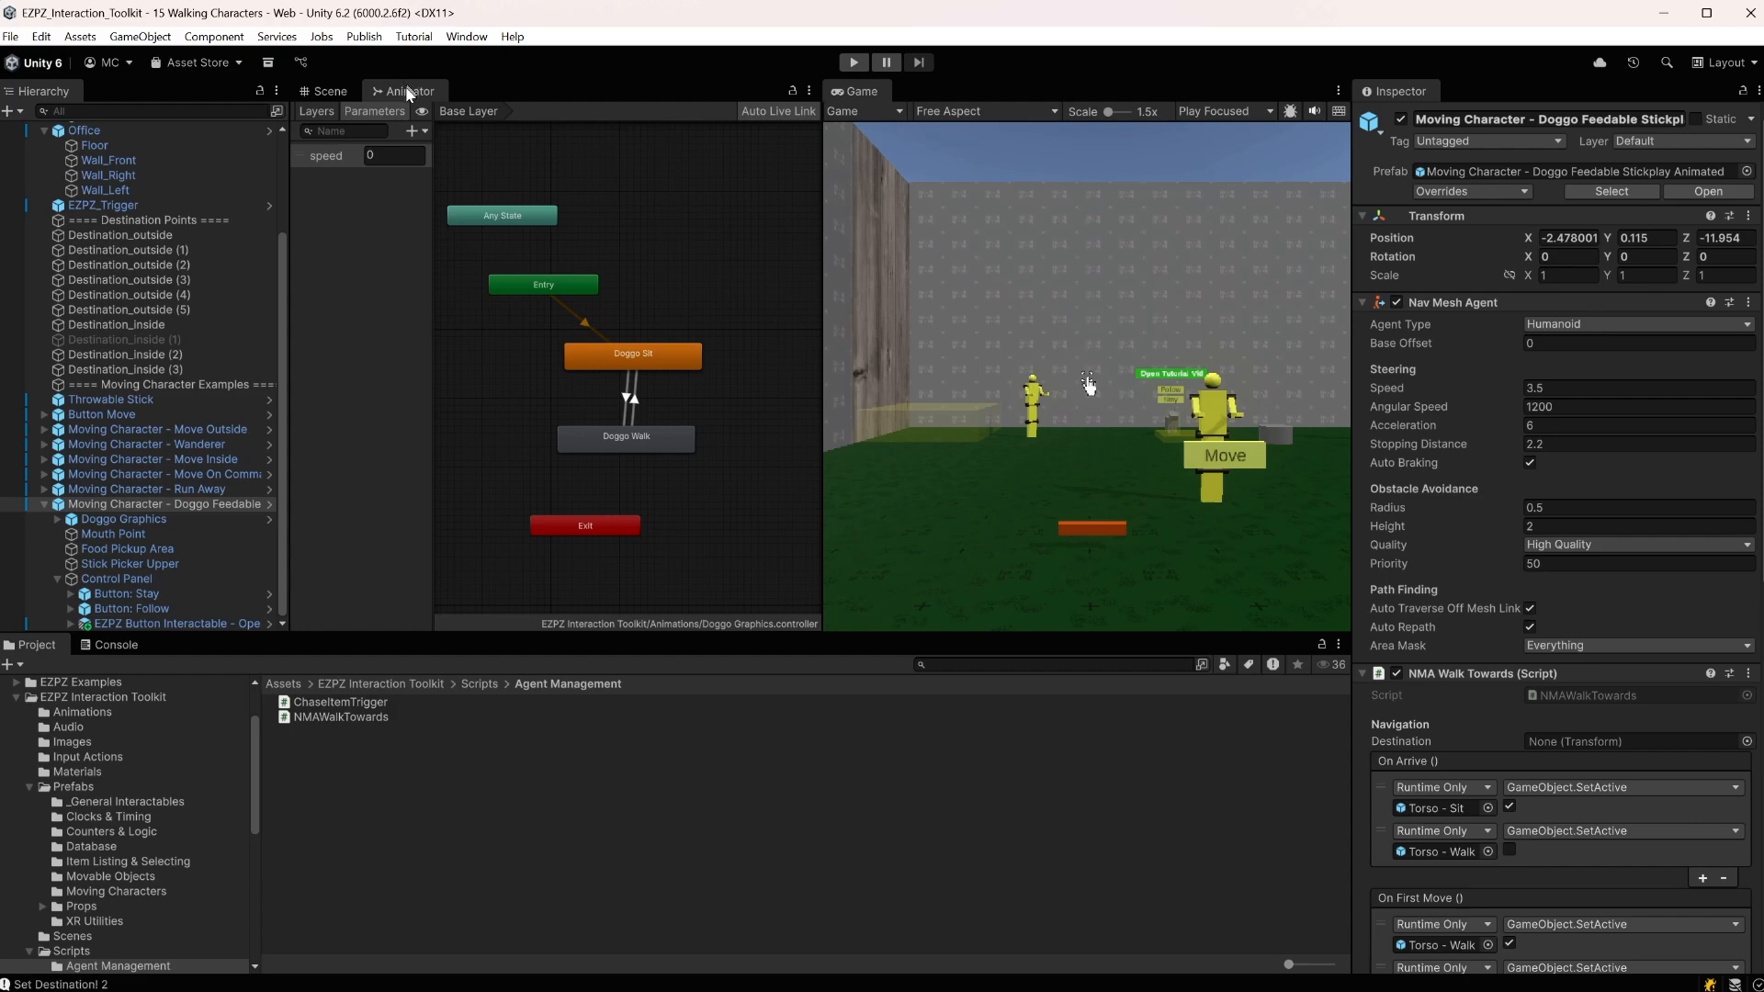
drag(410, 92, 919, 91)
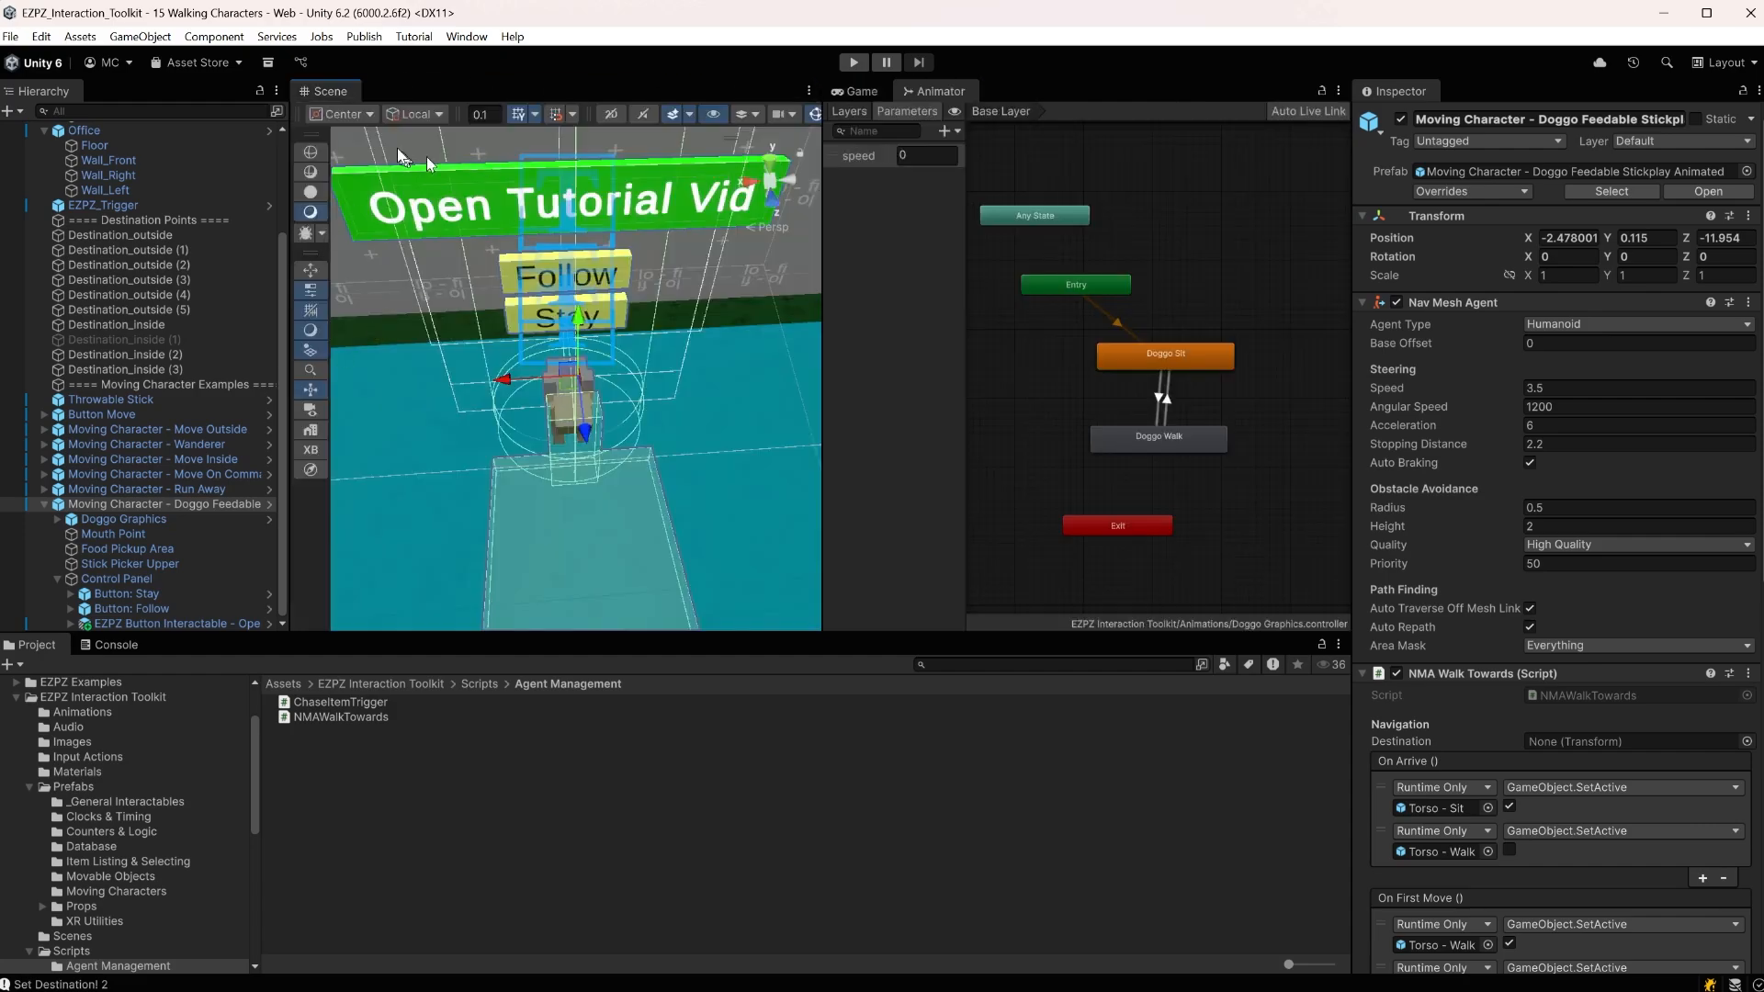
double_click(125, 520)
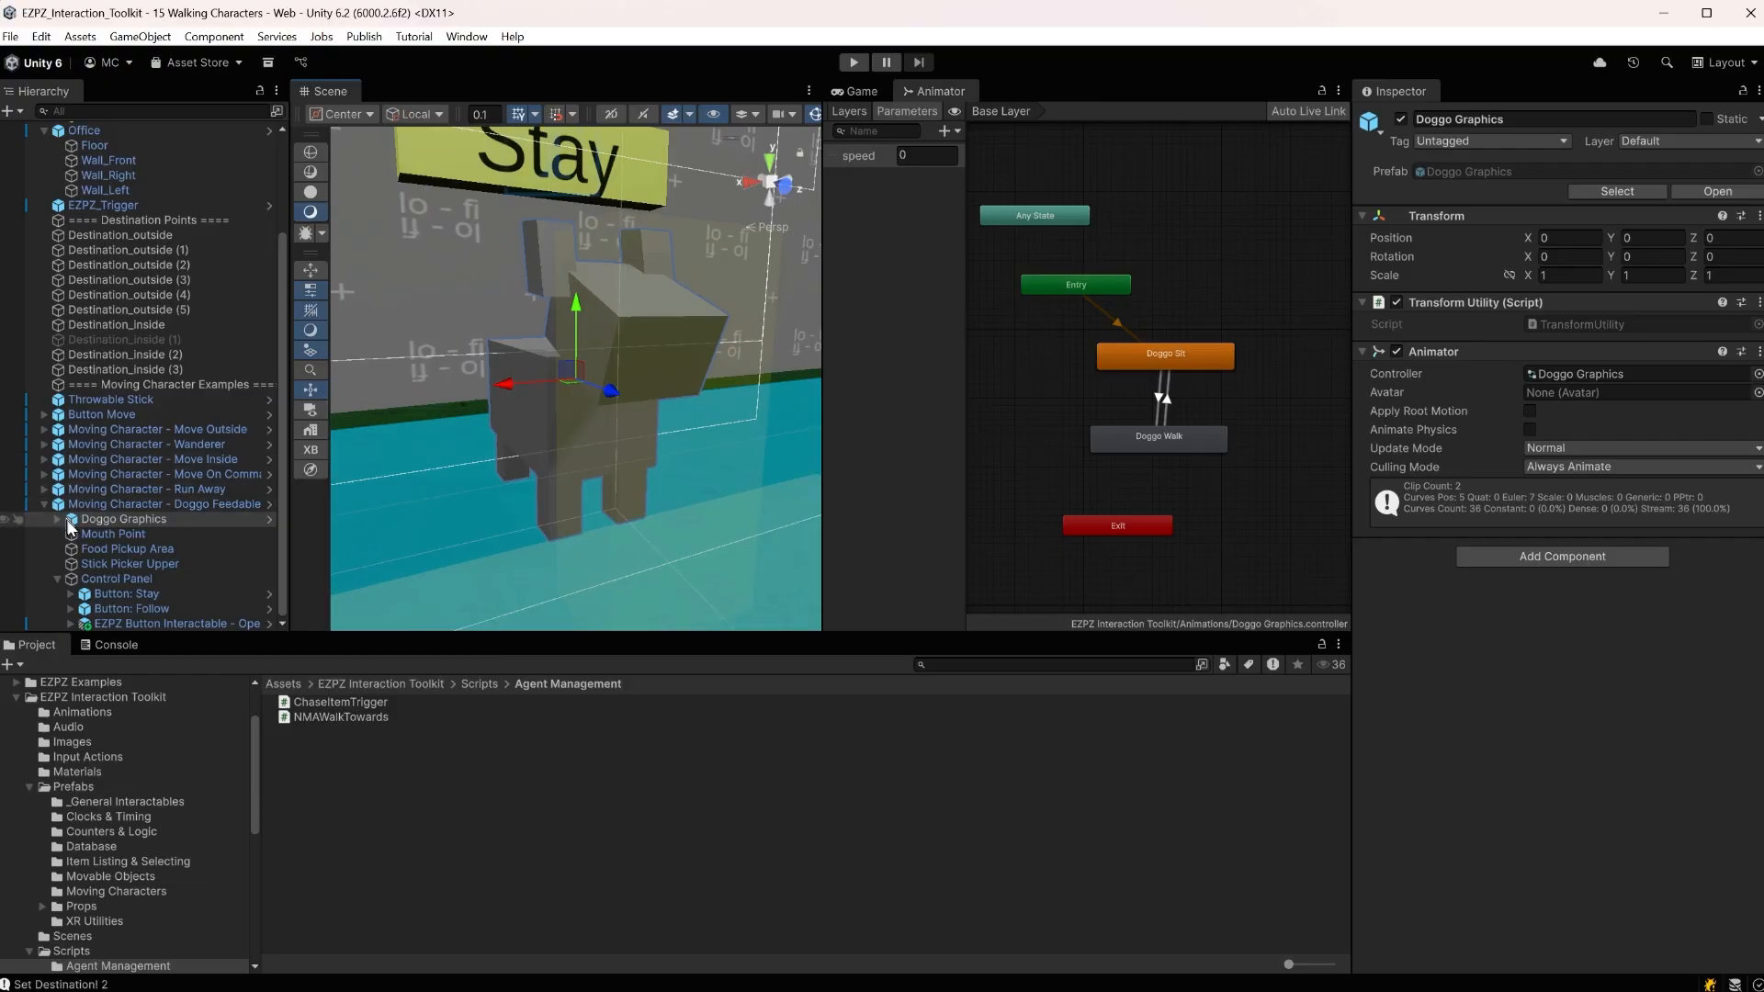
Examine the torso and leg parts nested under the Doggo Graphics object
click(57, 520)
click(118, 534)
click(120, 564)
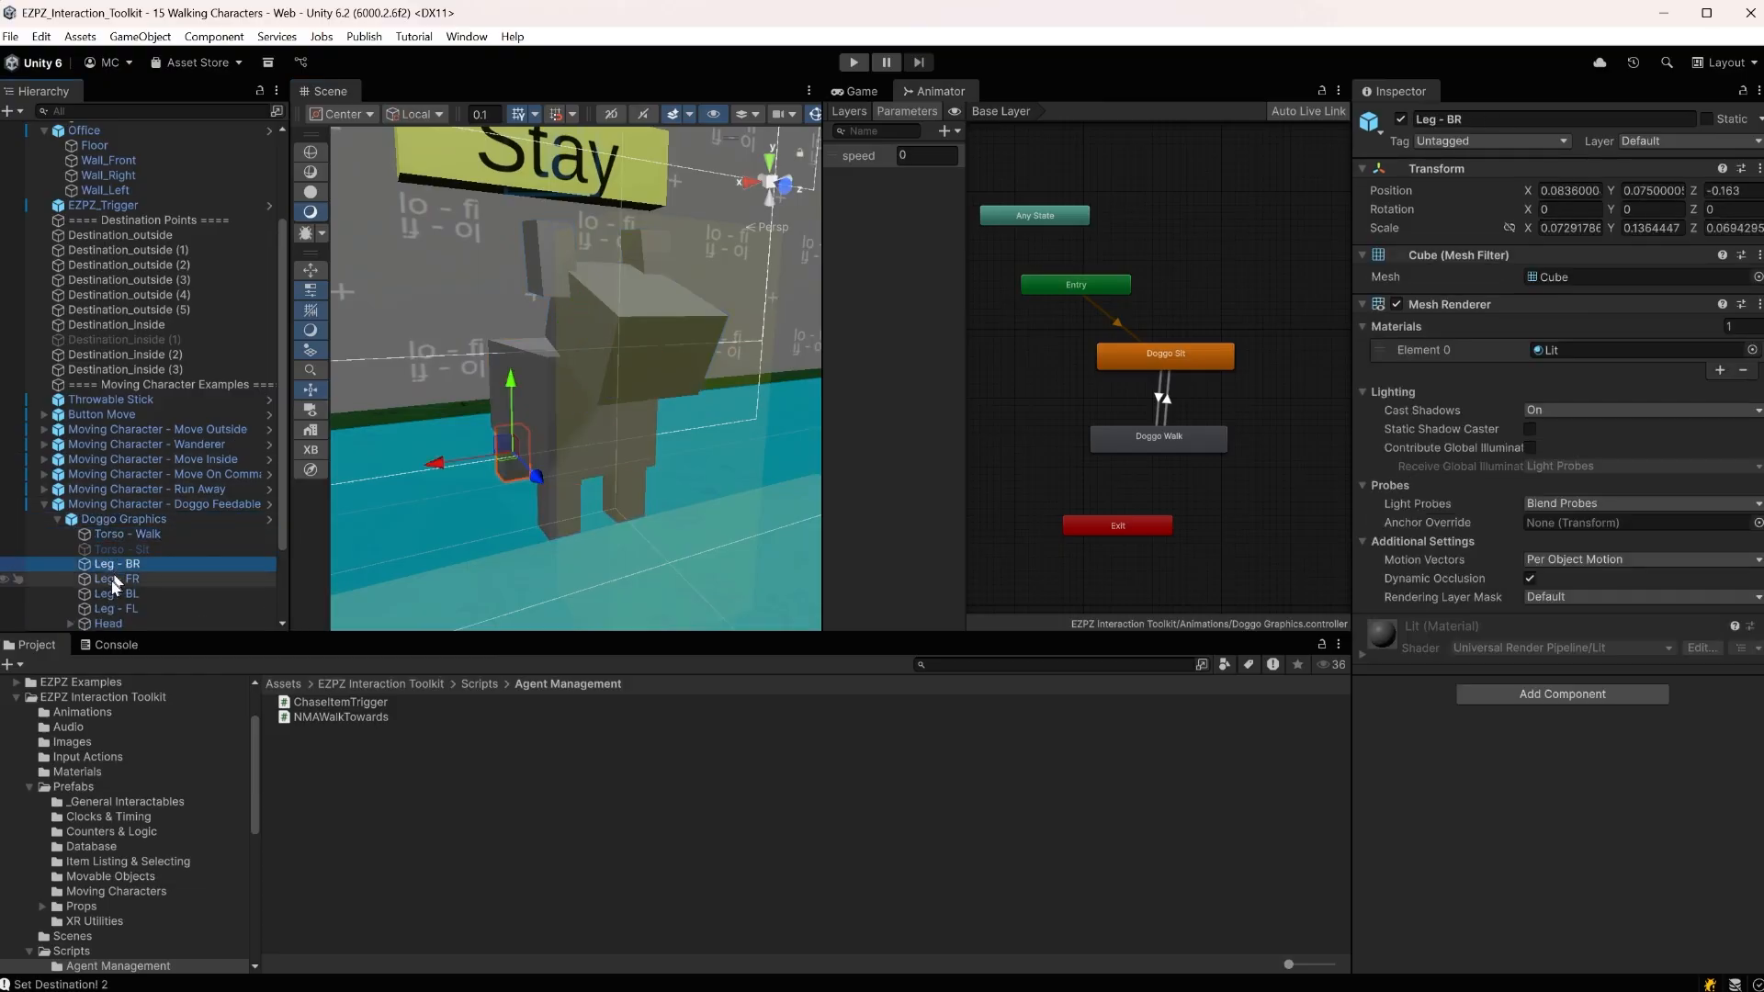
click(200, 579)
click(149, 595)
Open the Animation window for the Doggo Graphics object
click(151, 520)
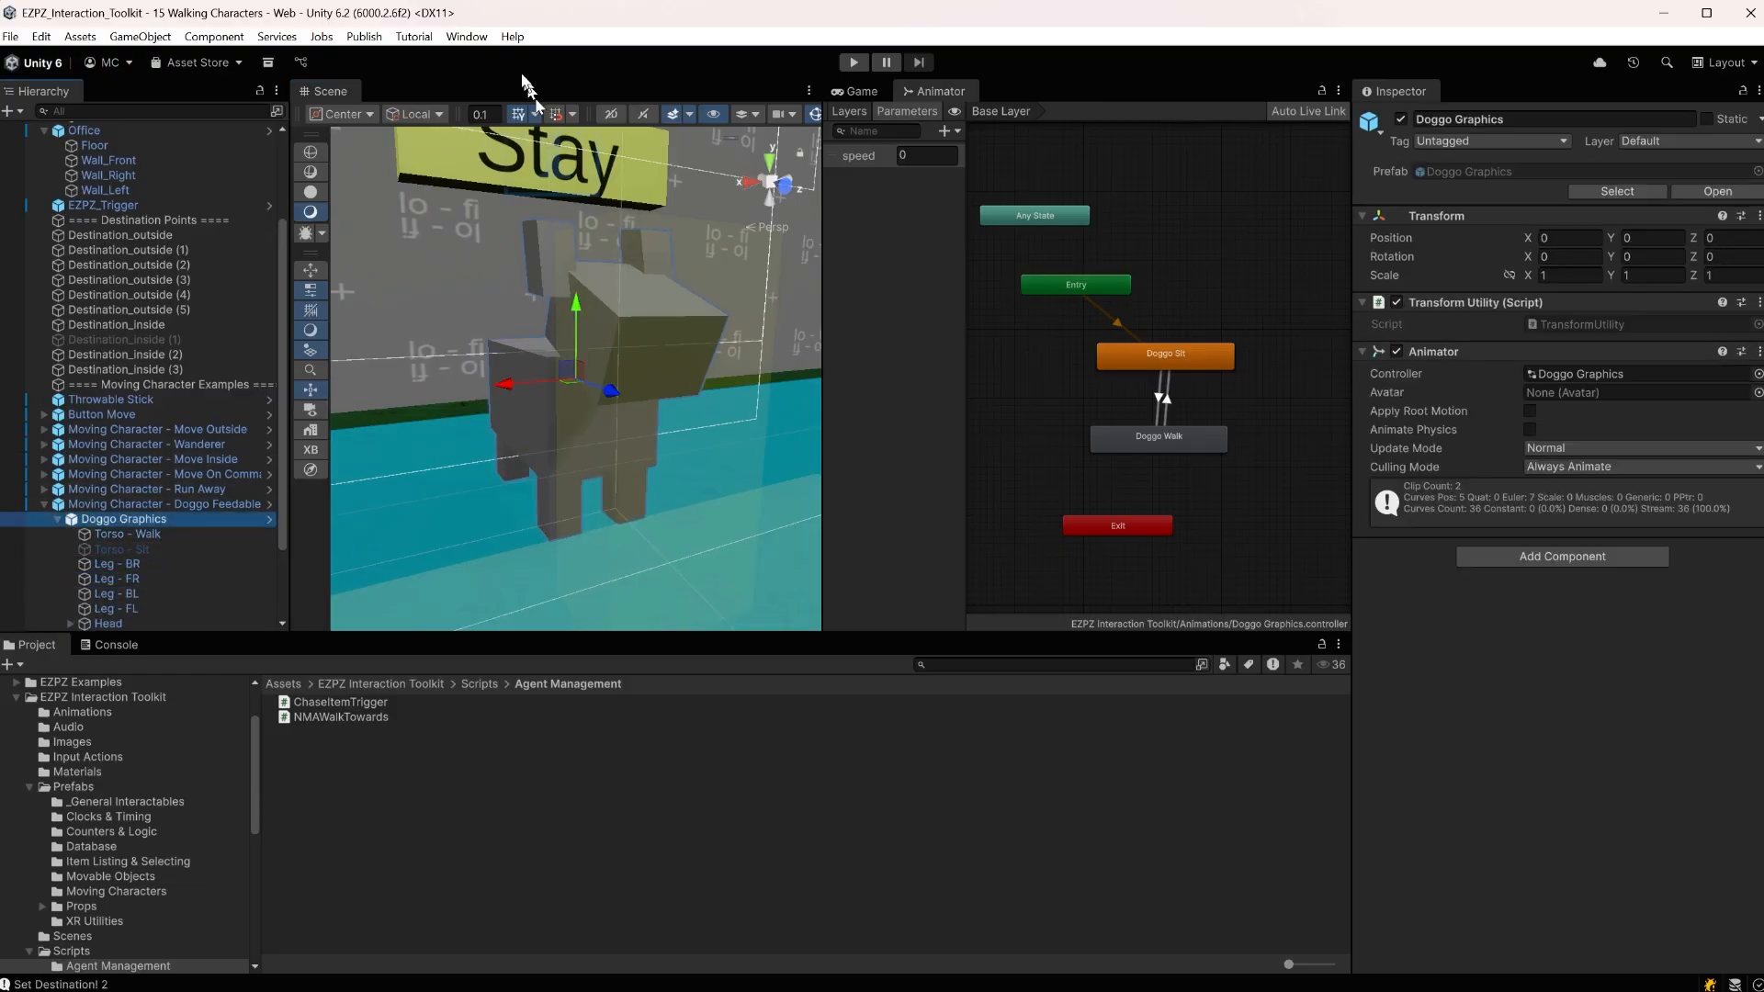
click(480, 37)
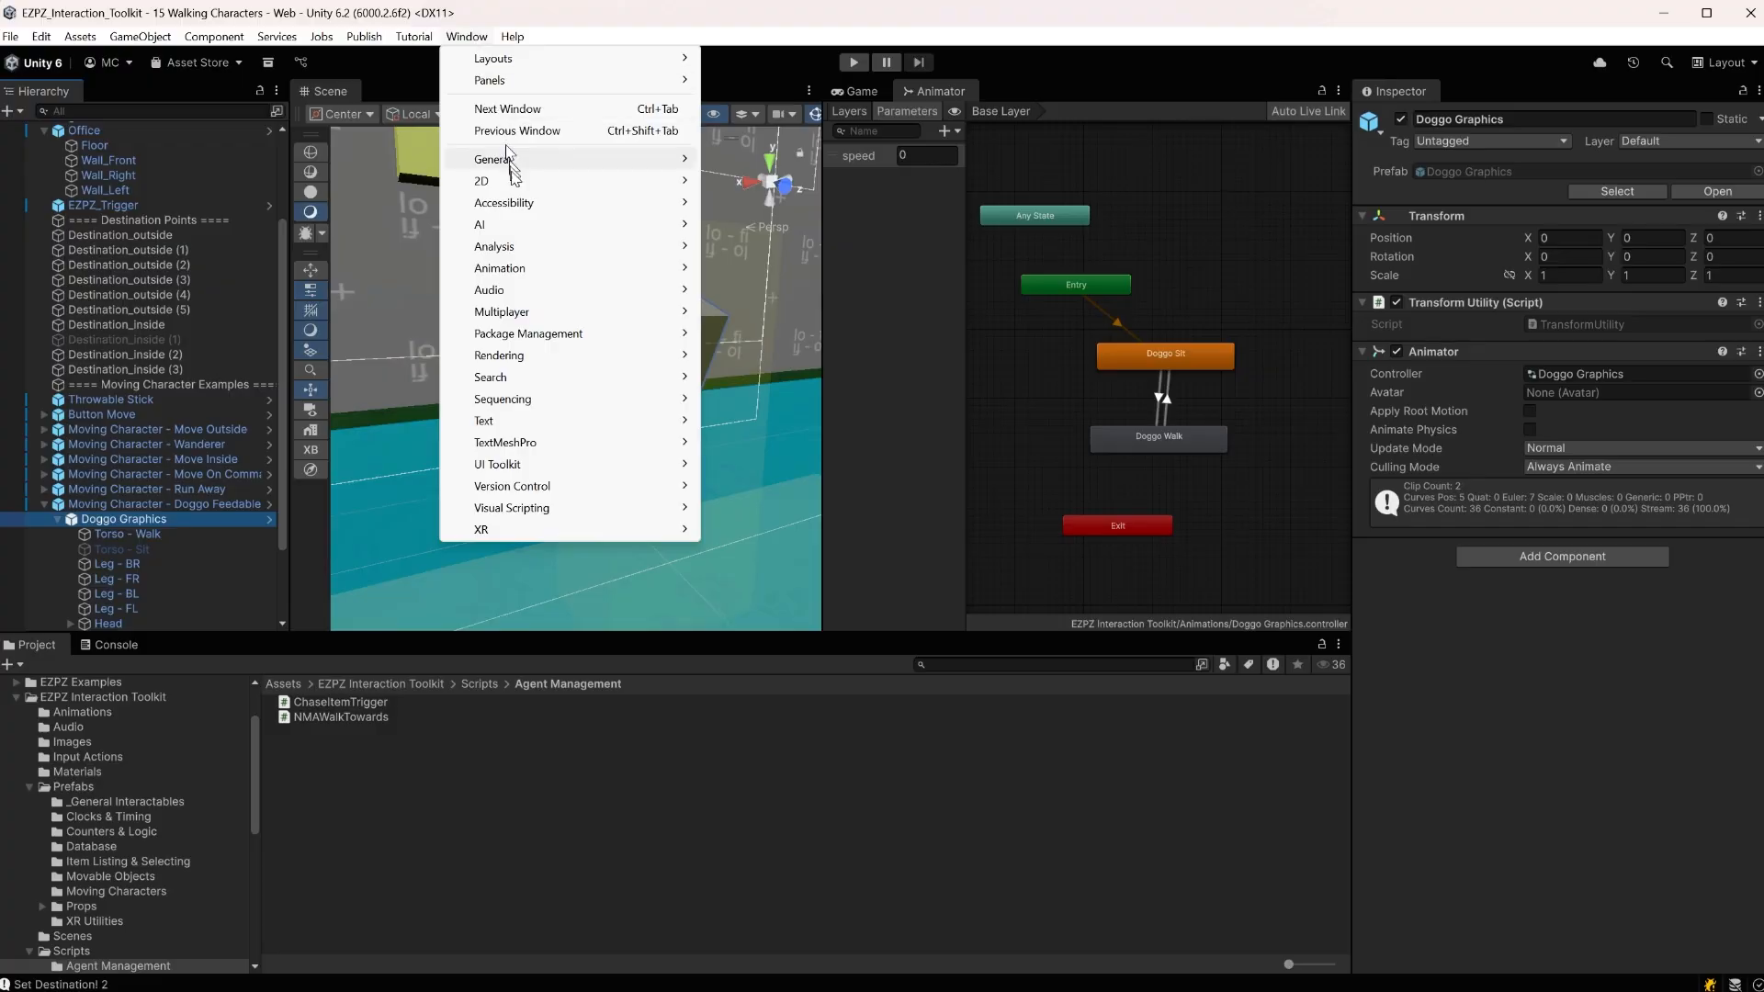
mouse_move(539, 268)
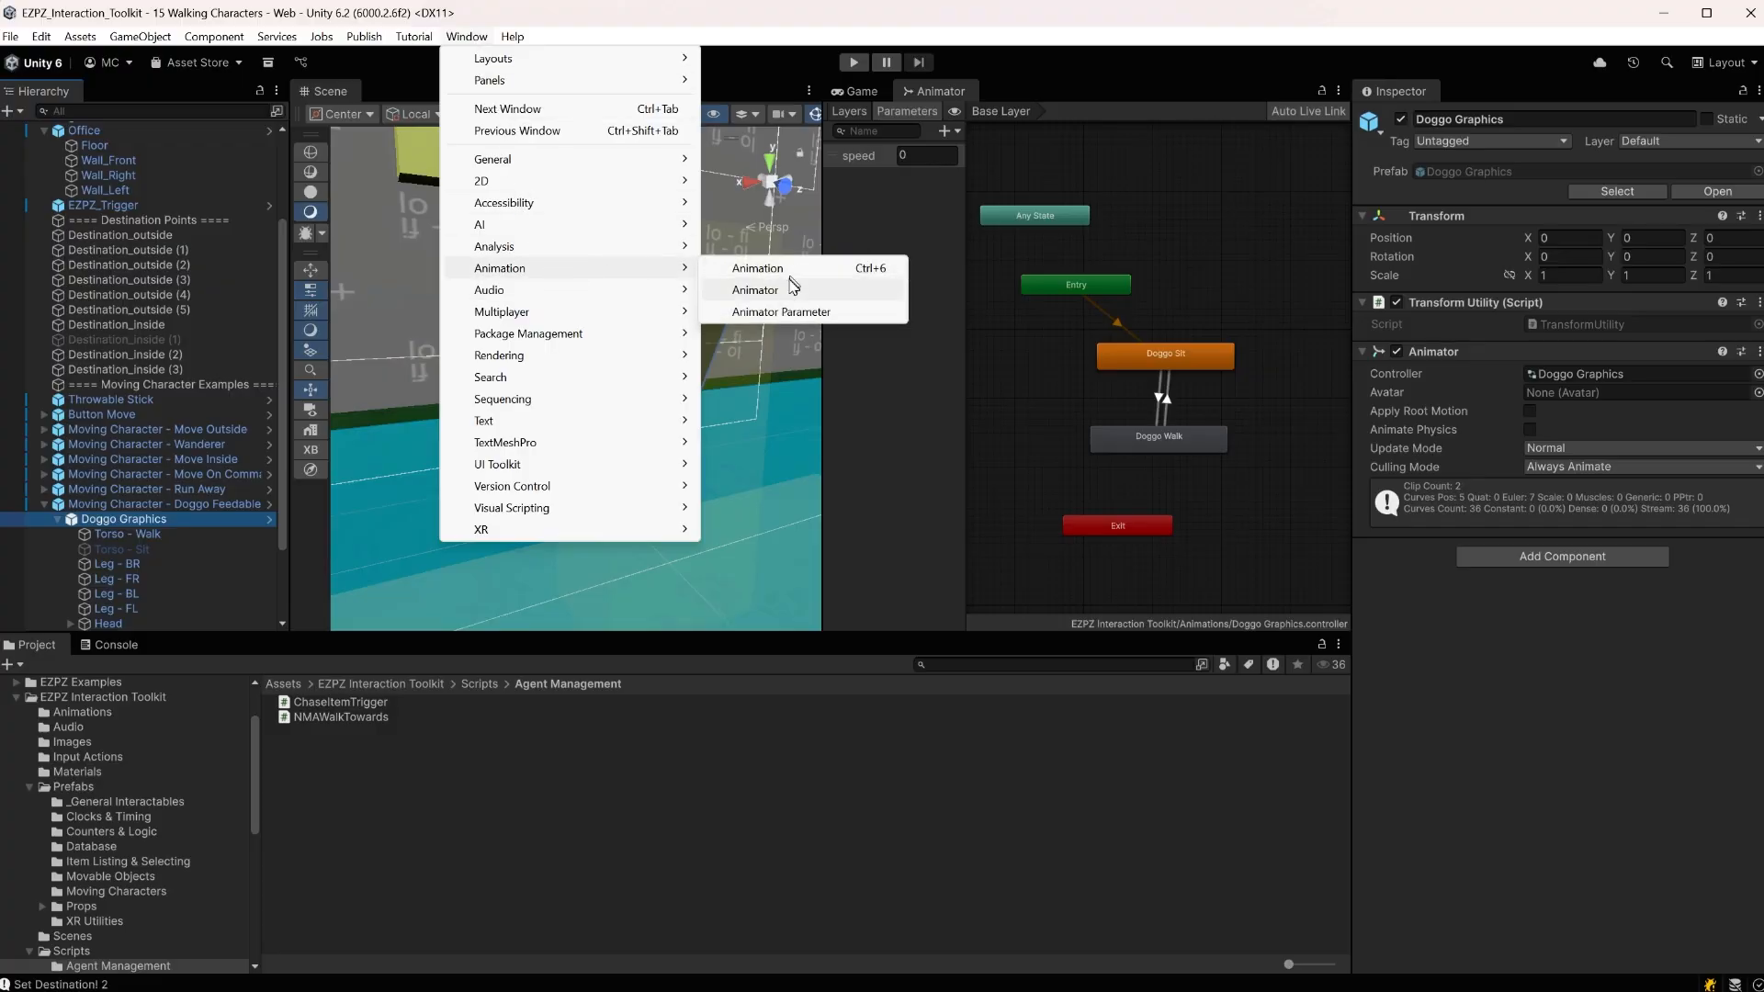
click(759, 268)
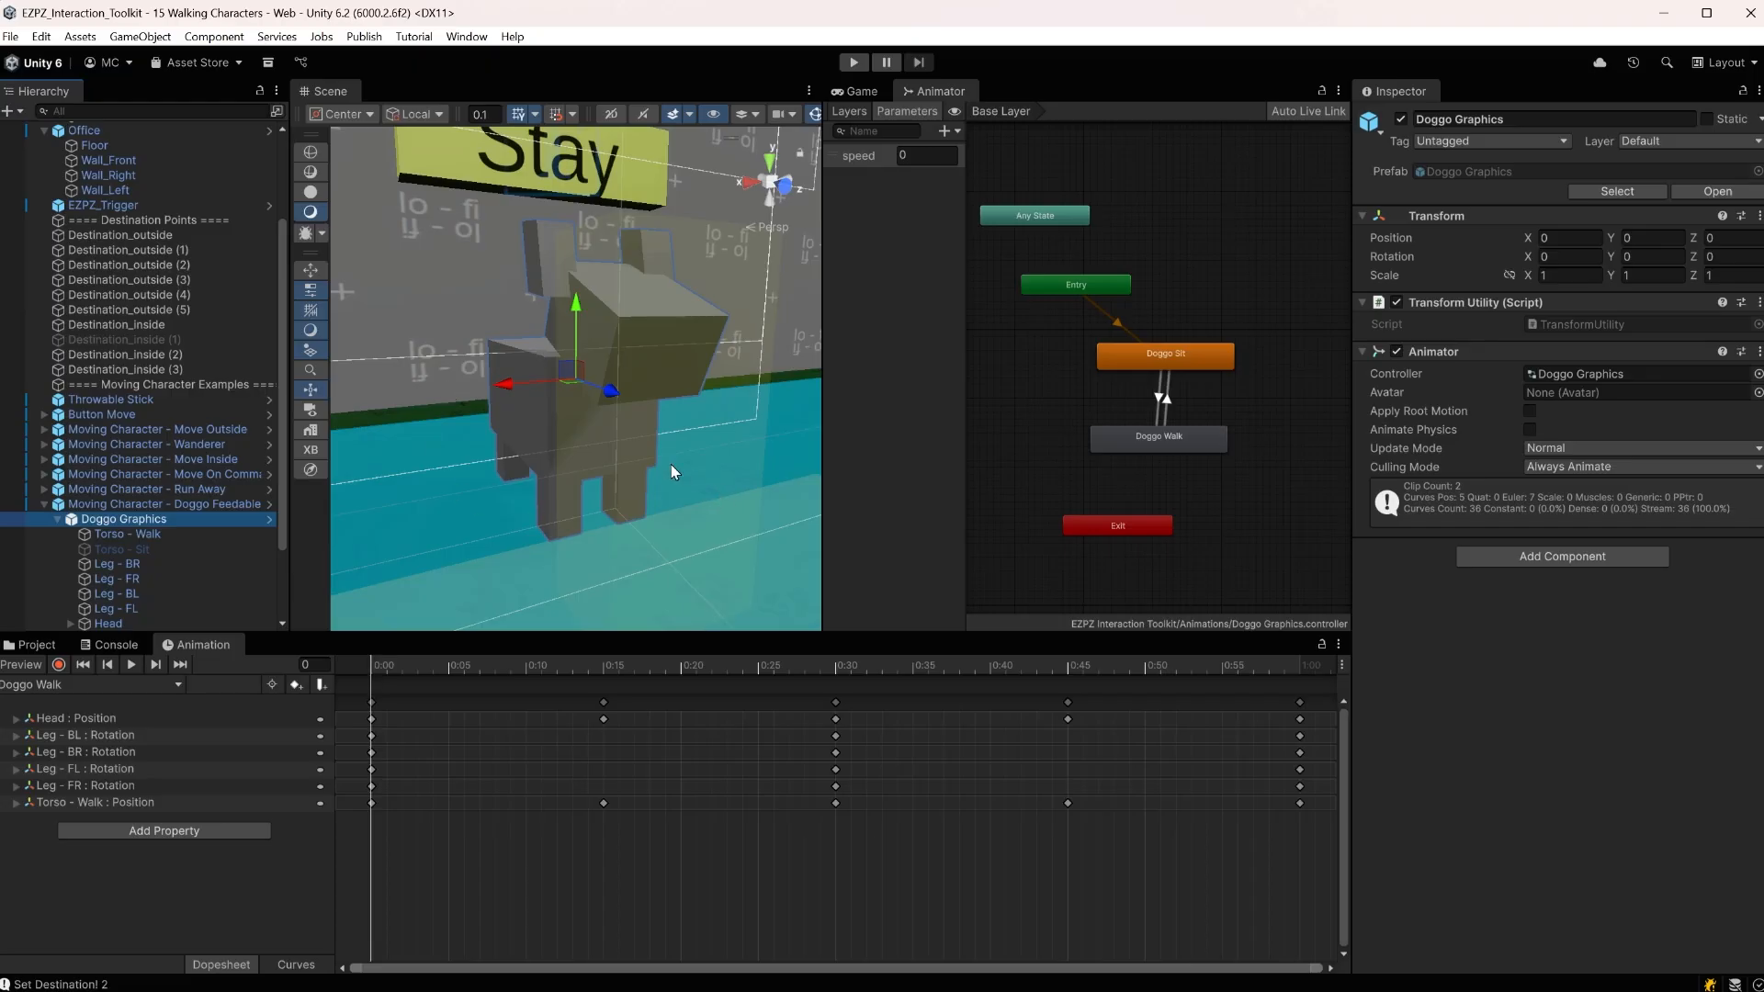
Preview the Doggo Walk and Doggo Sit animation clips on the doggo in the scene
scroll(671, 469, down, 5)
click(128, 667)
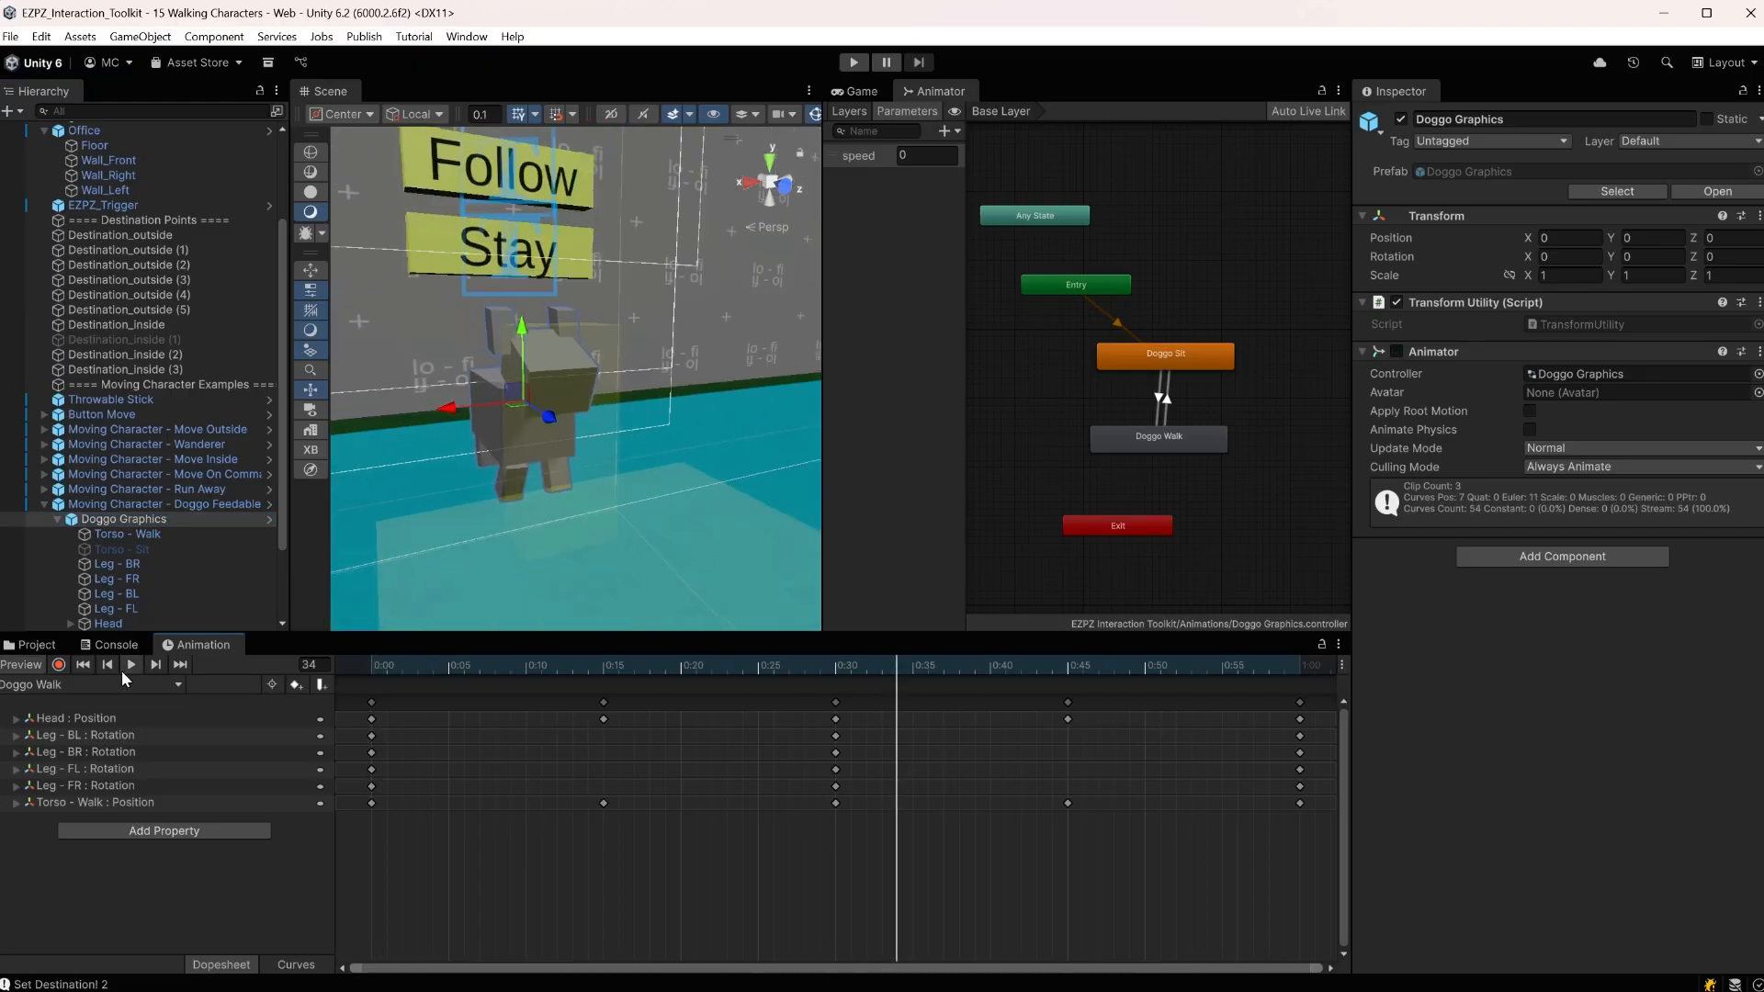
click(124, 685)
click(110, 707)
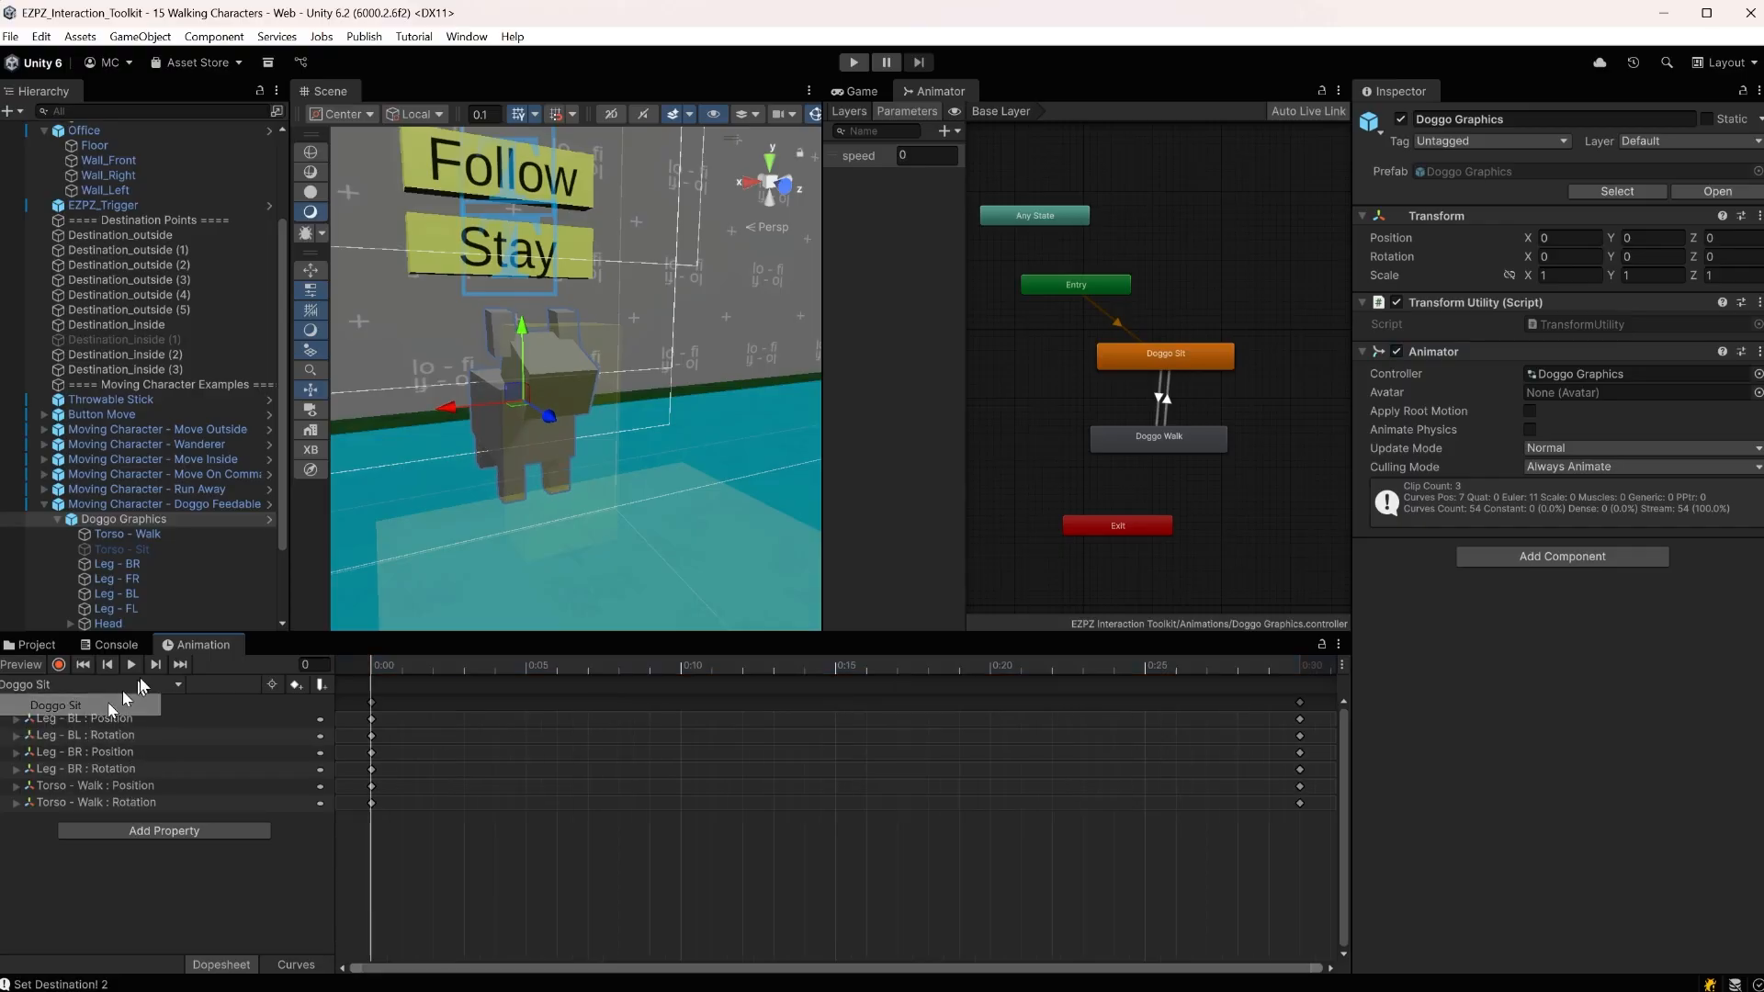
click(133, 665)
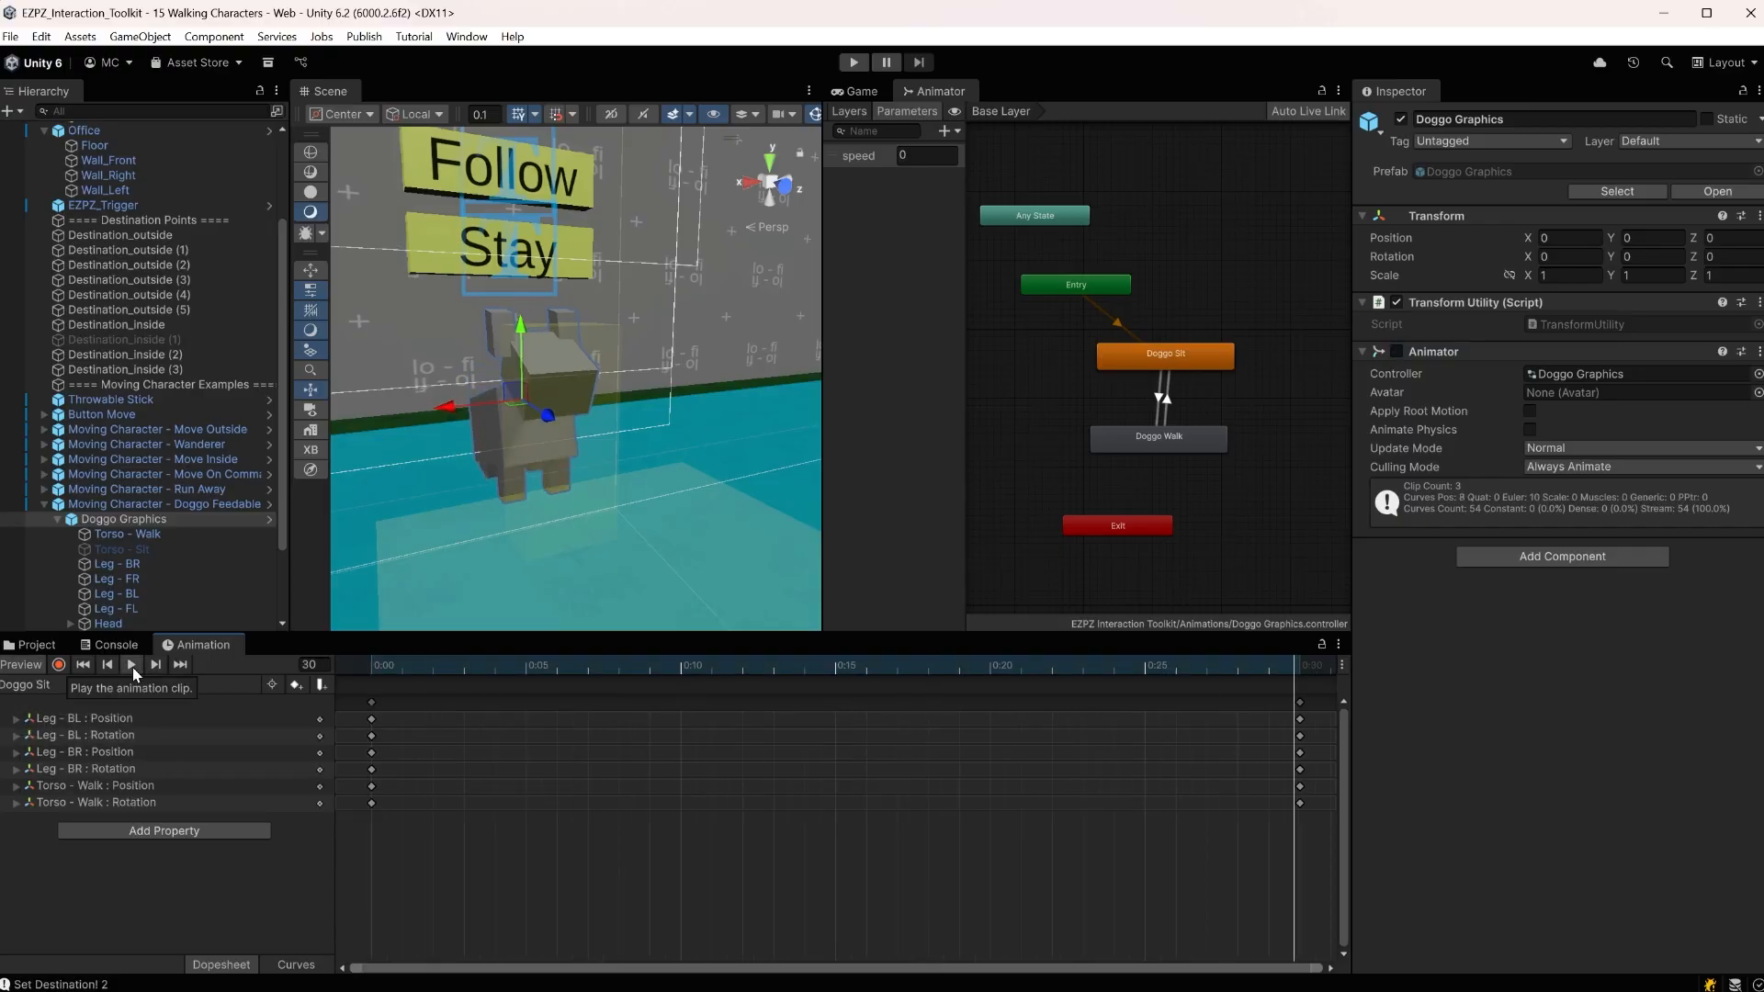
click(132, 667)
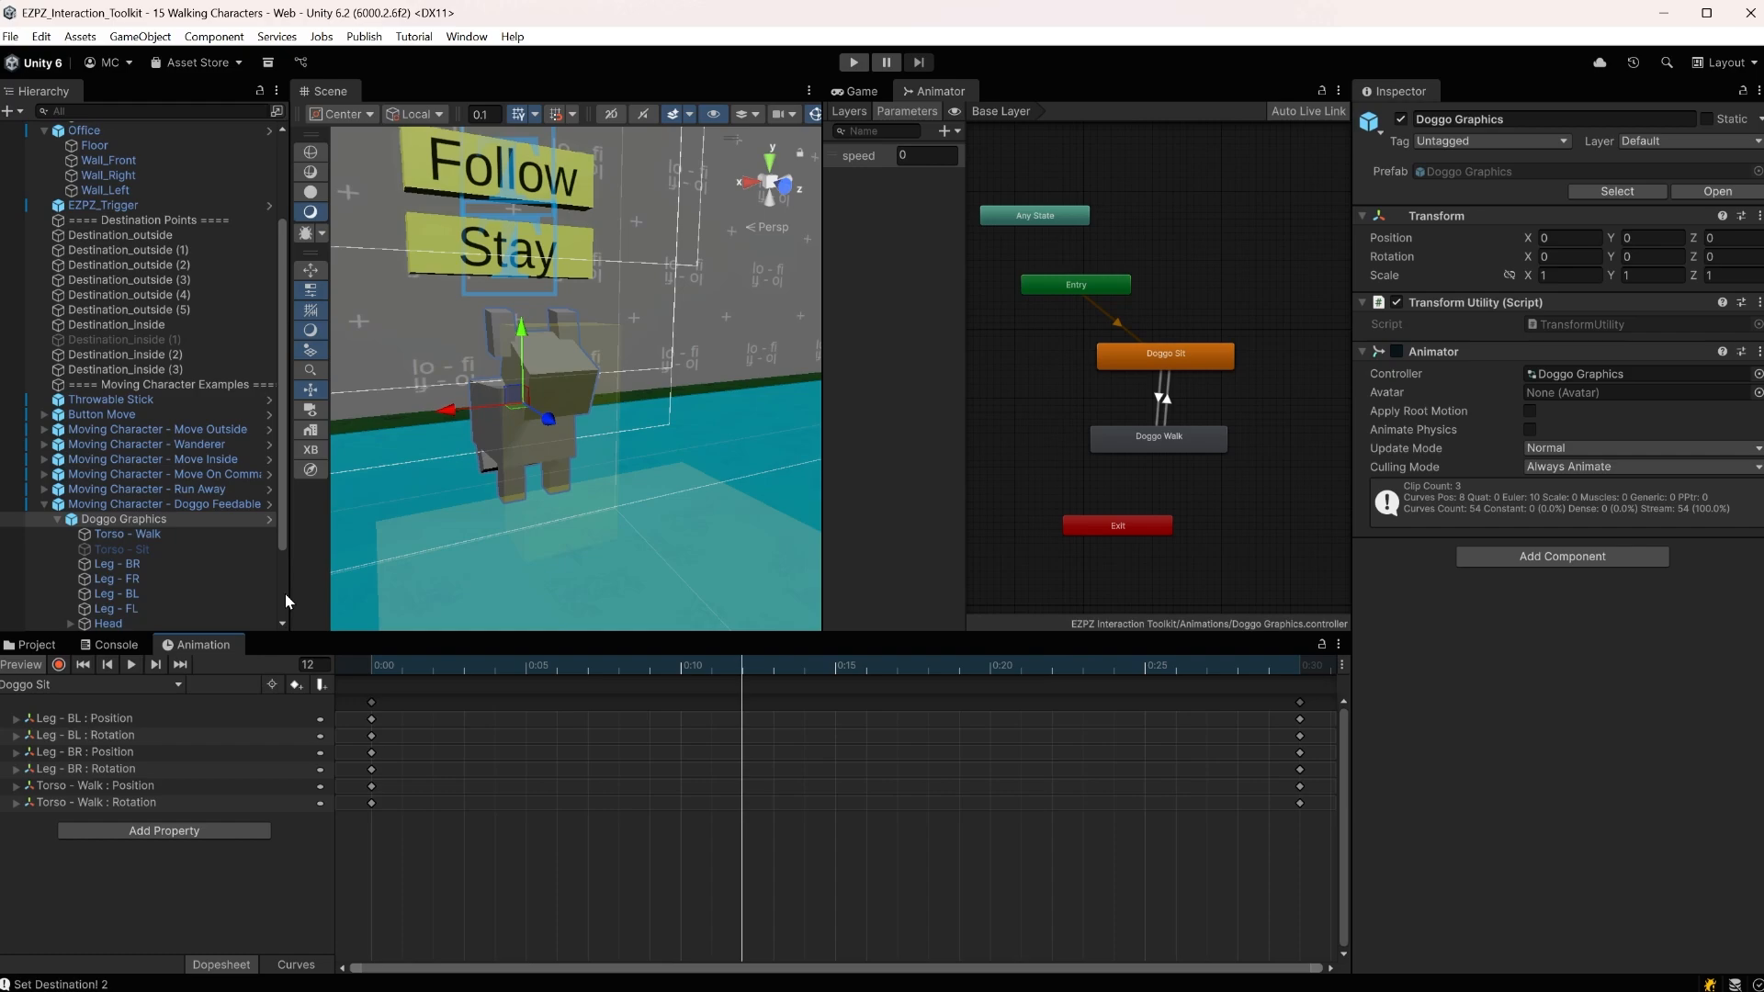
Select the Moving Character - Move Outside humanoid and frame it in the scene view from the front
click(207, 491)
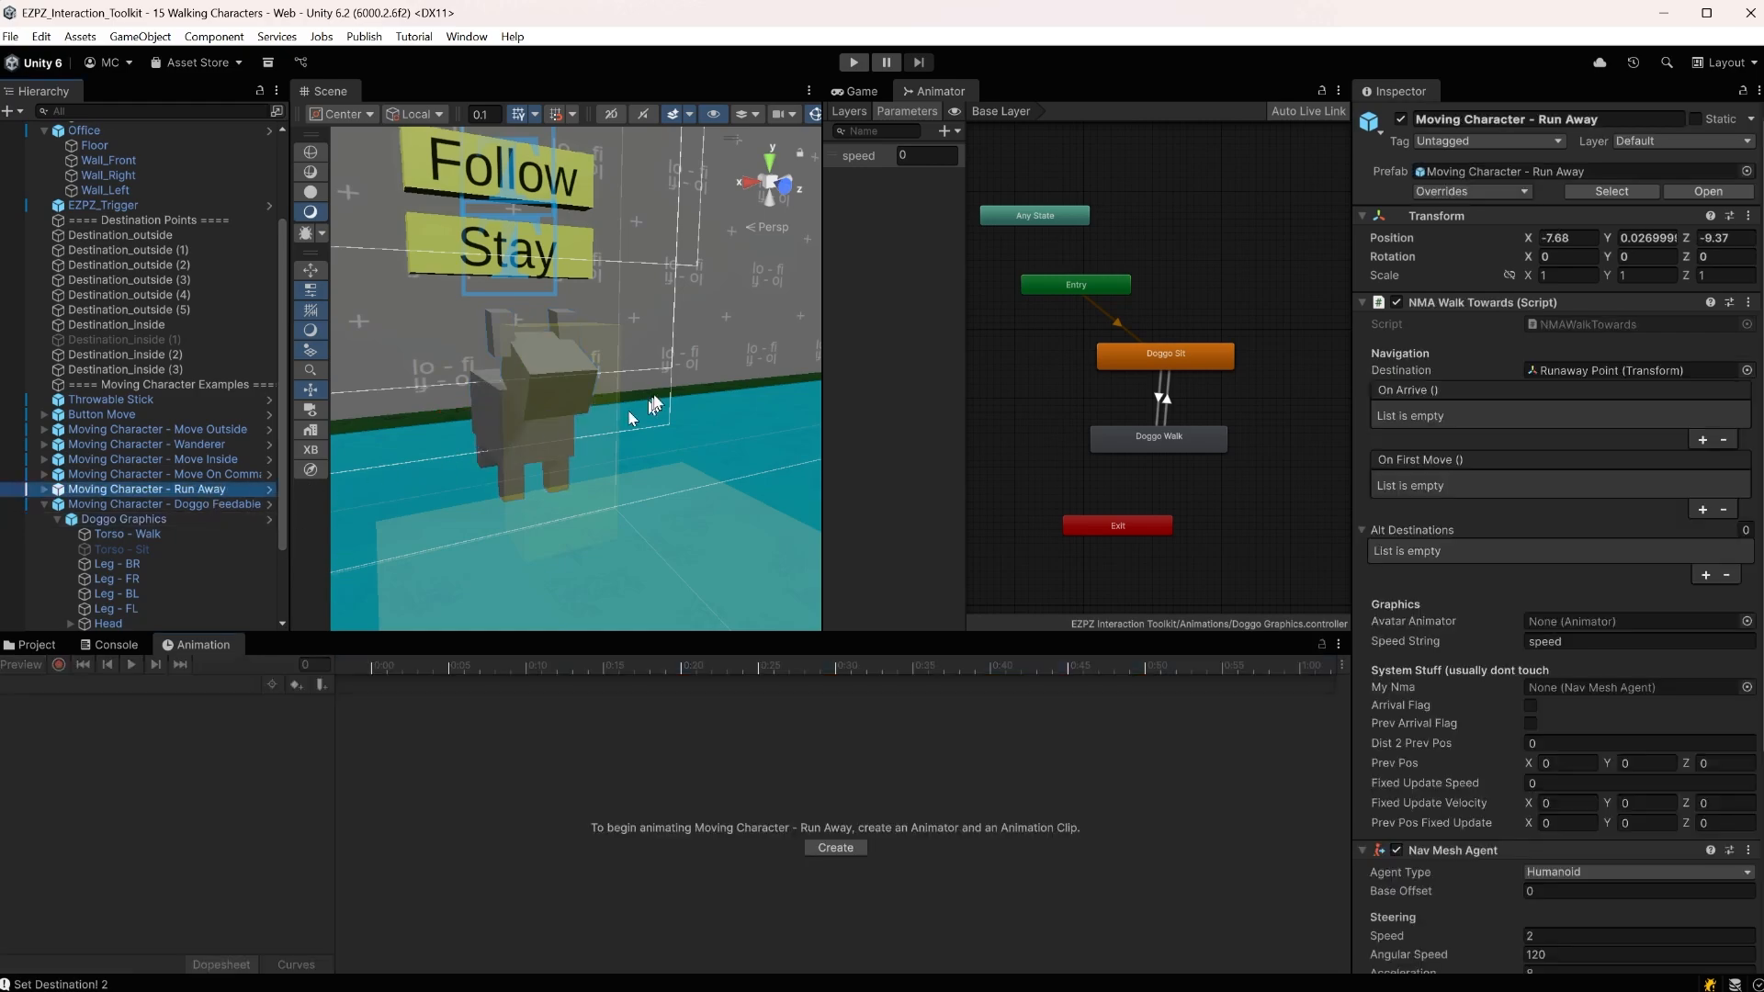
scroll(697, 366, down, 2)
scroll(696, 358, down, 6)
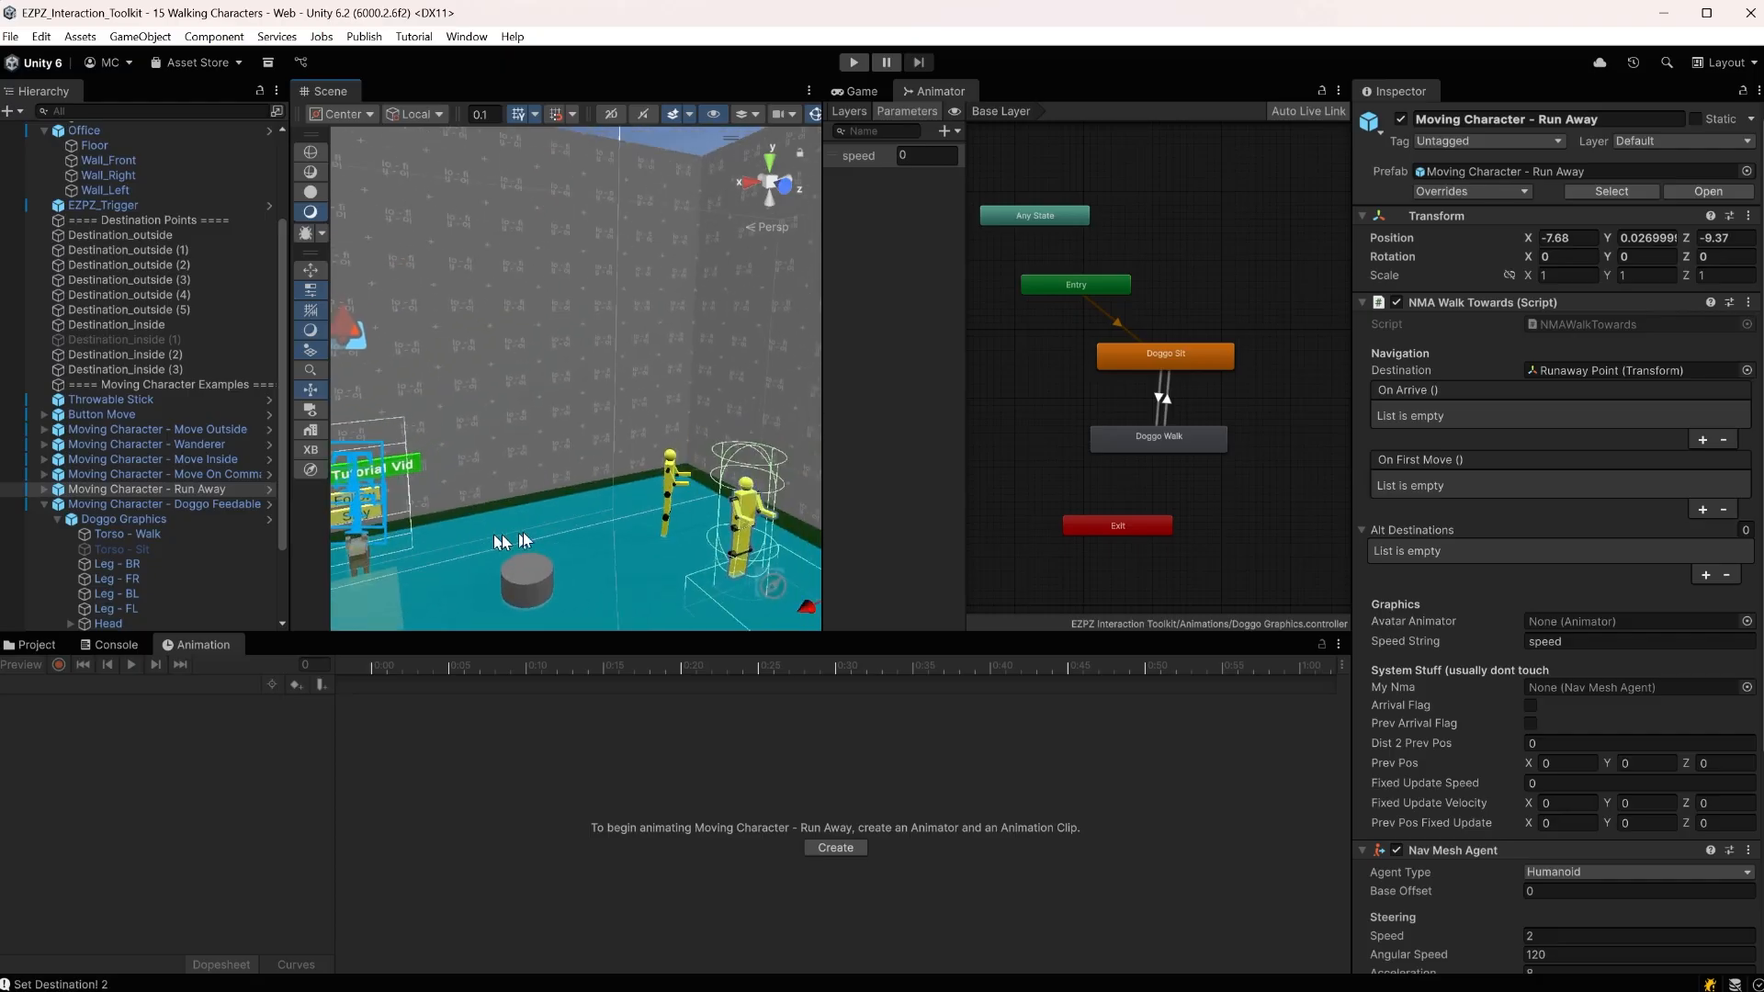
scroll(138, 506, up, 3)
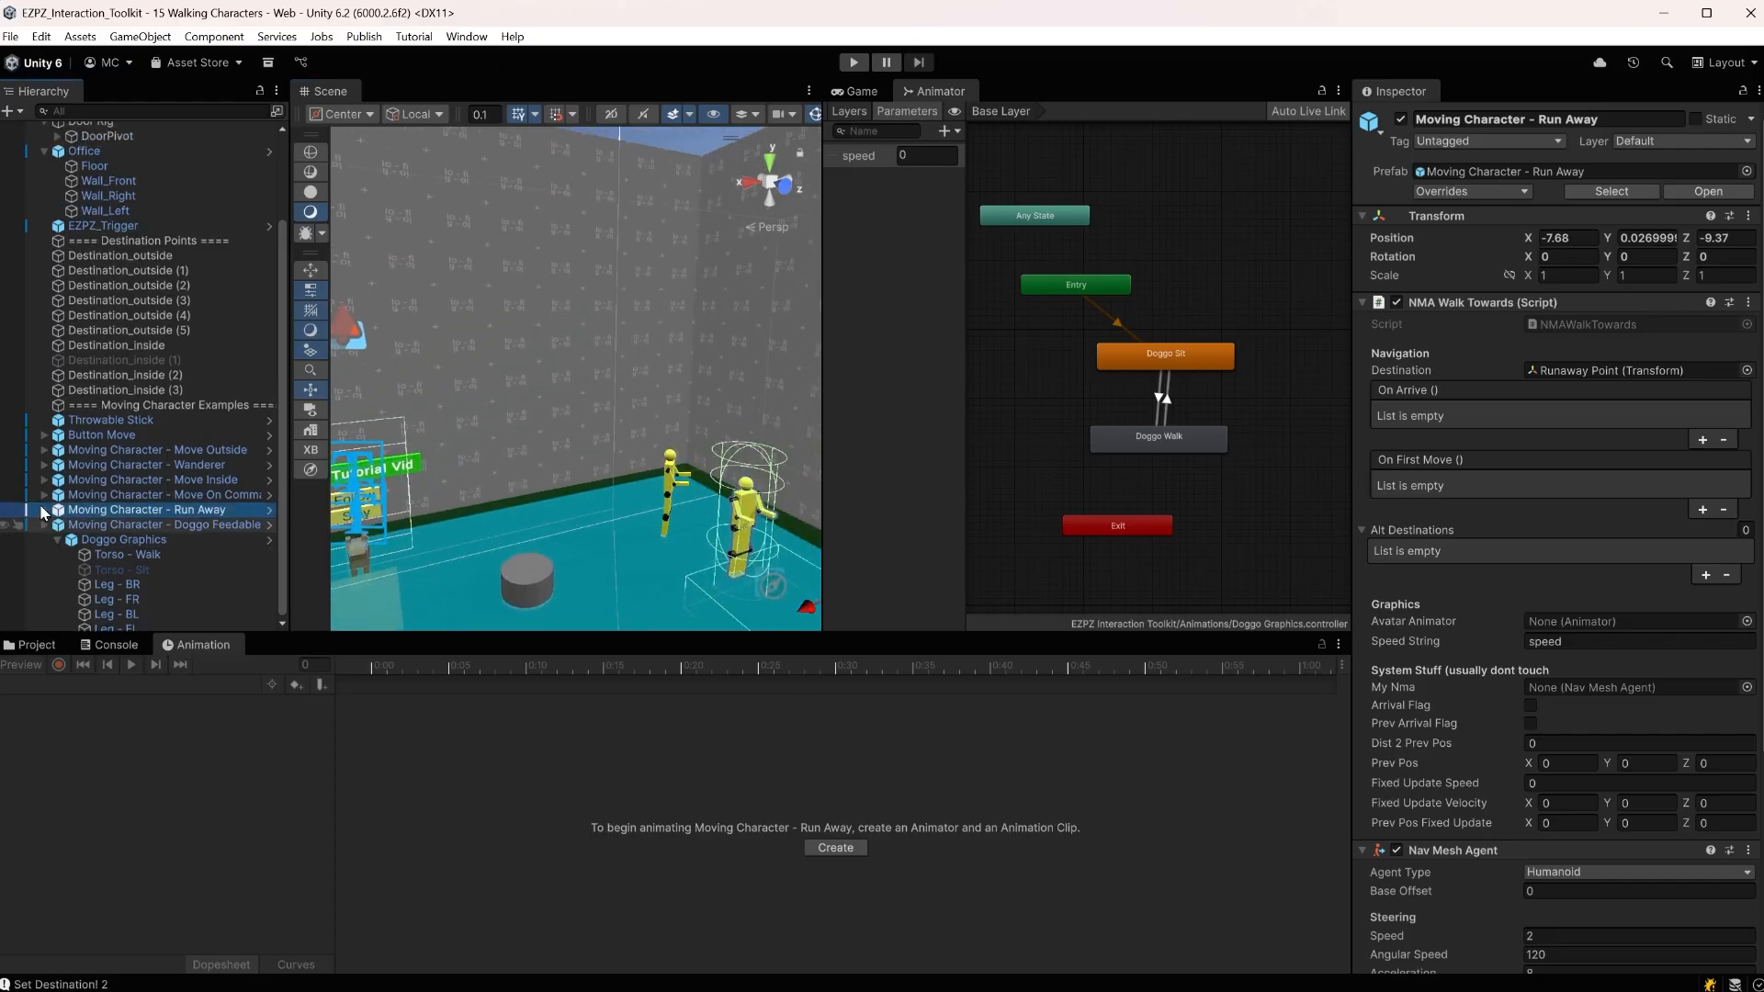
click(668, 480)
key(f)
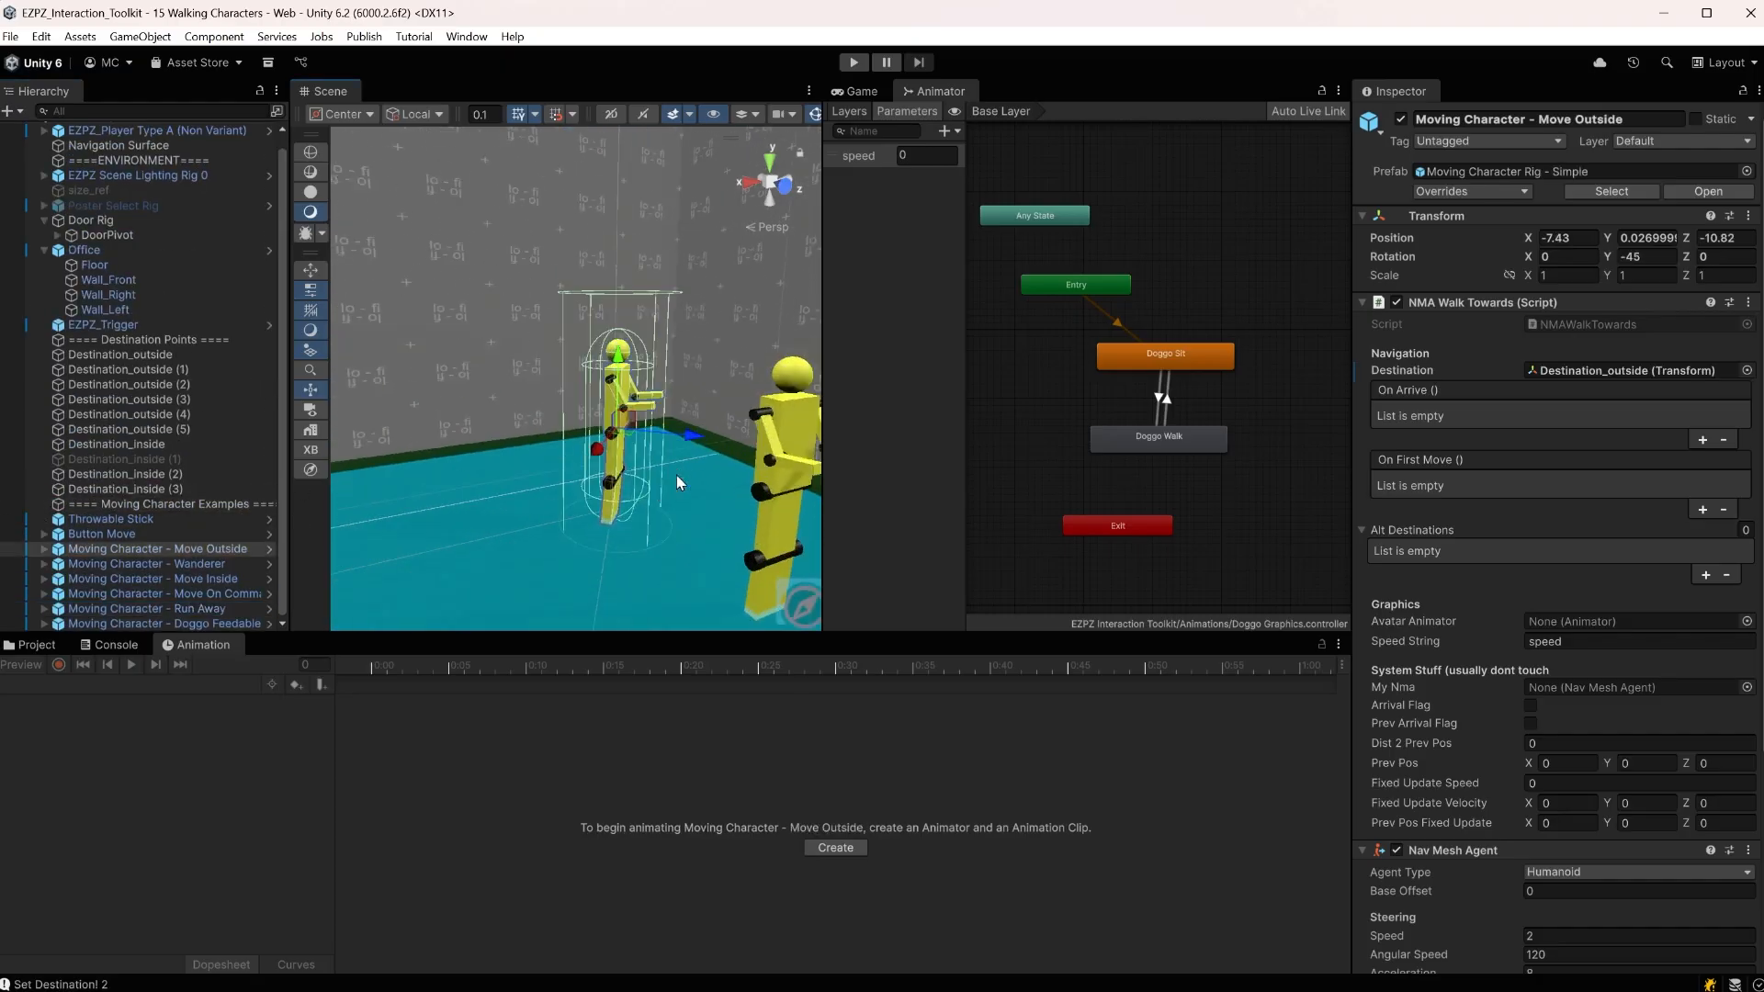
alt+drag(670, 441, 564, 366)
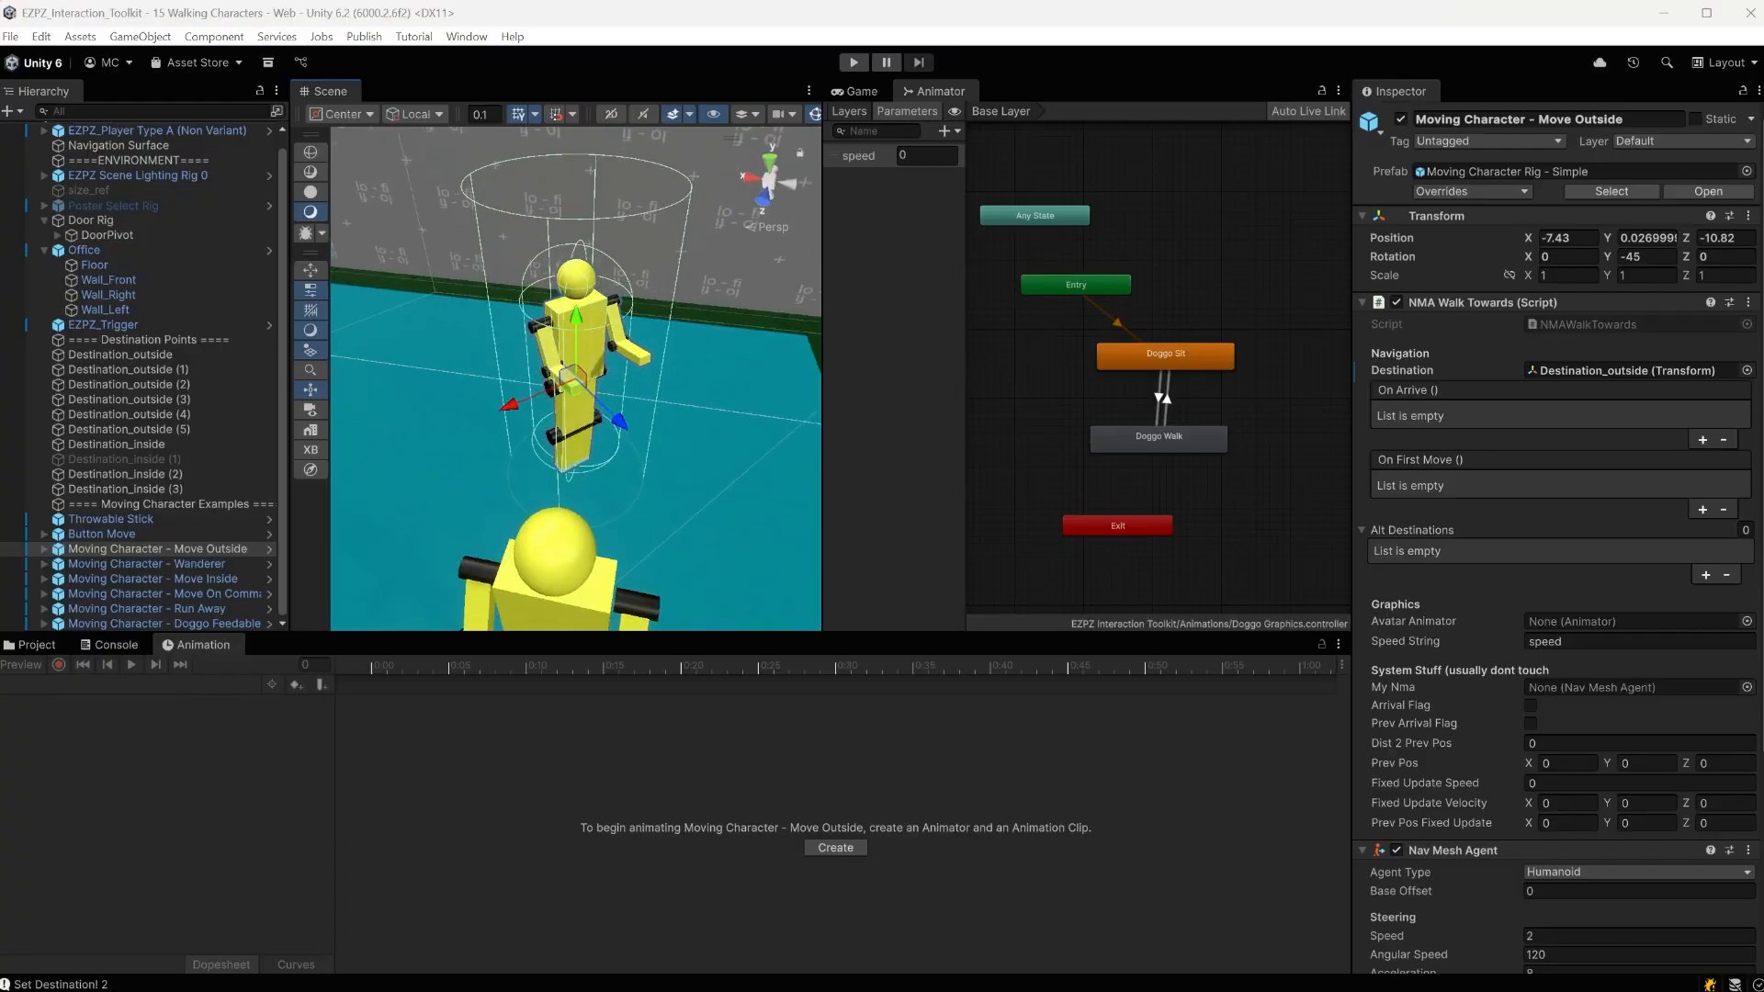
Switch to the Mixamo website in the browser and search its animations for "walk"
key(alt+Tab)
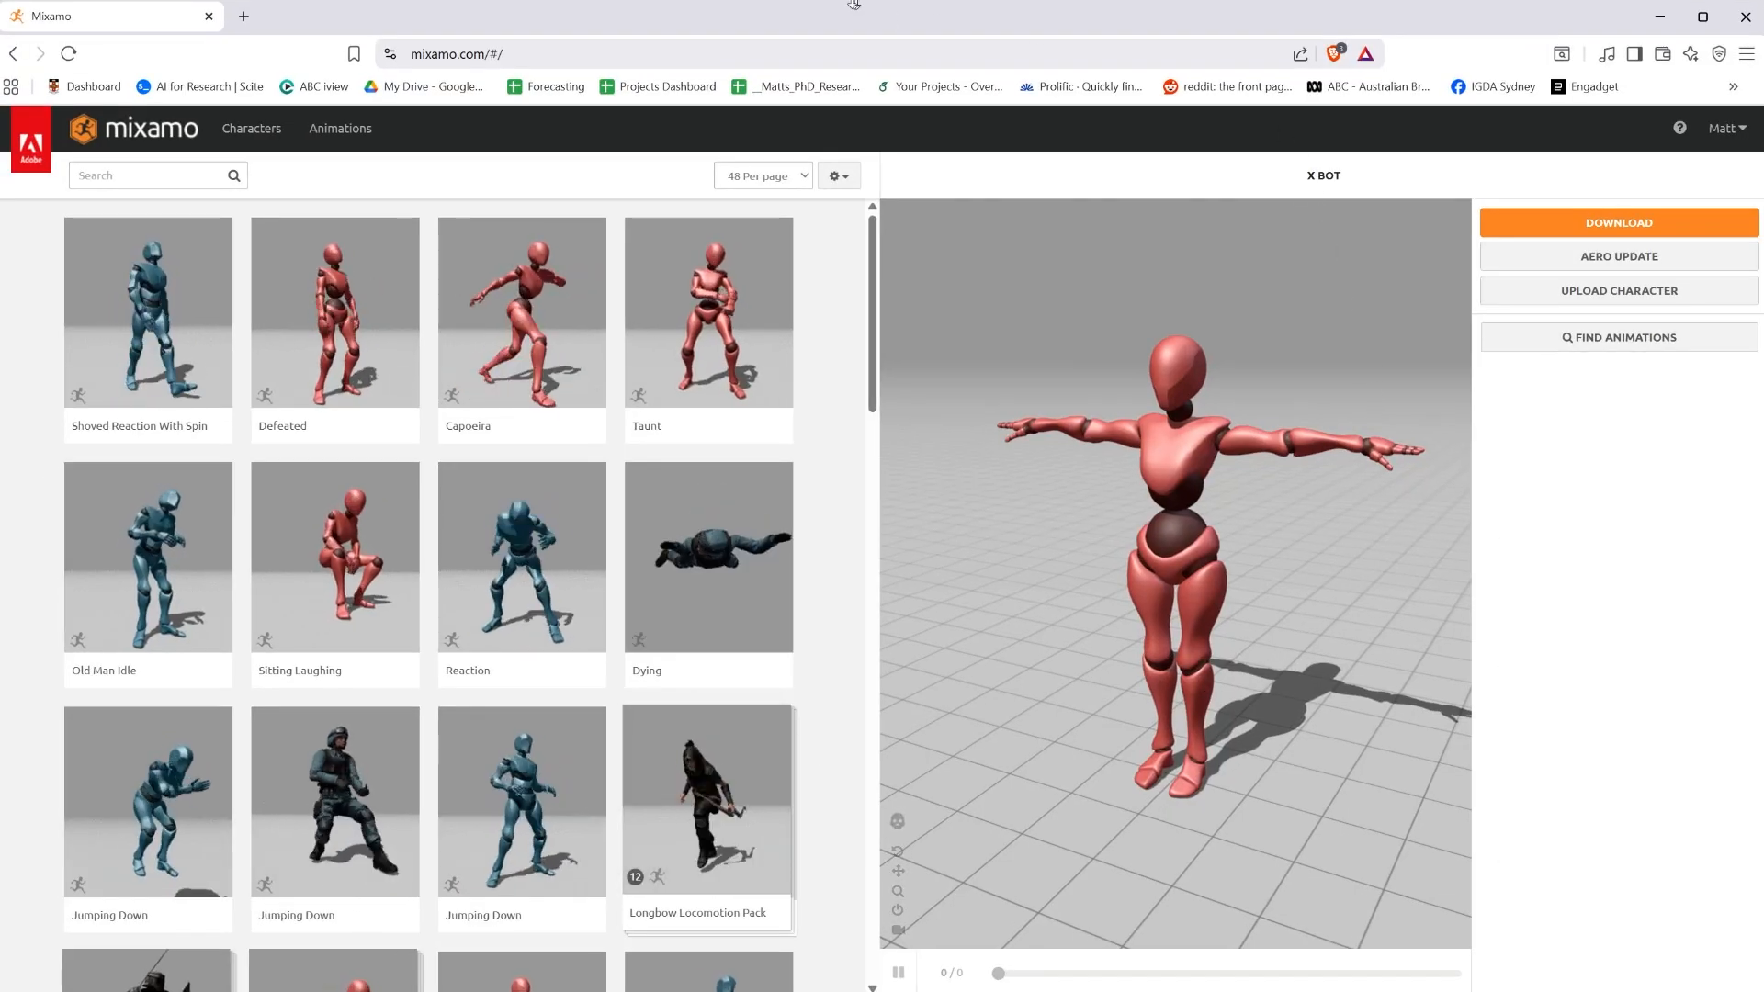
click(516, 55)
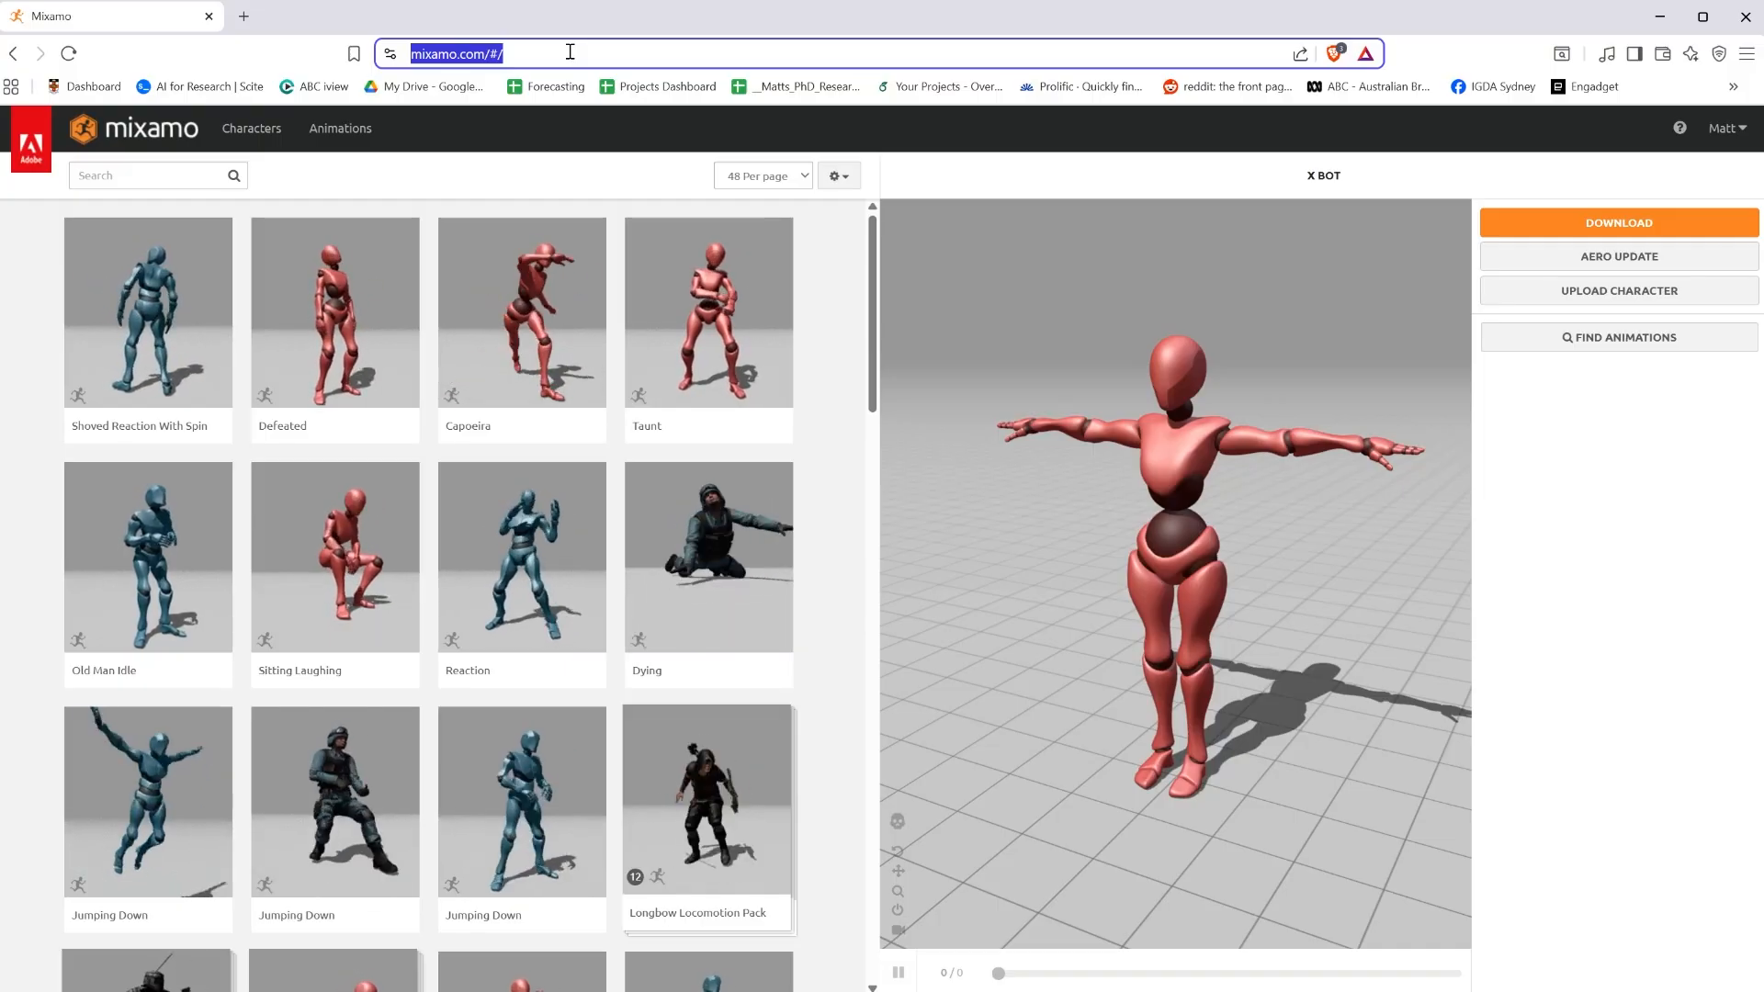
click(116, 178)
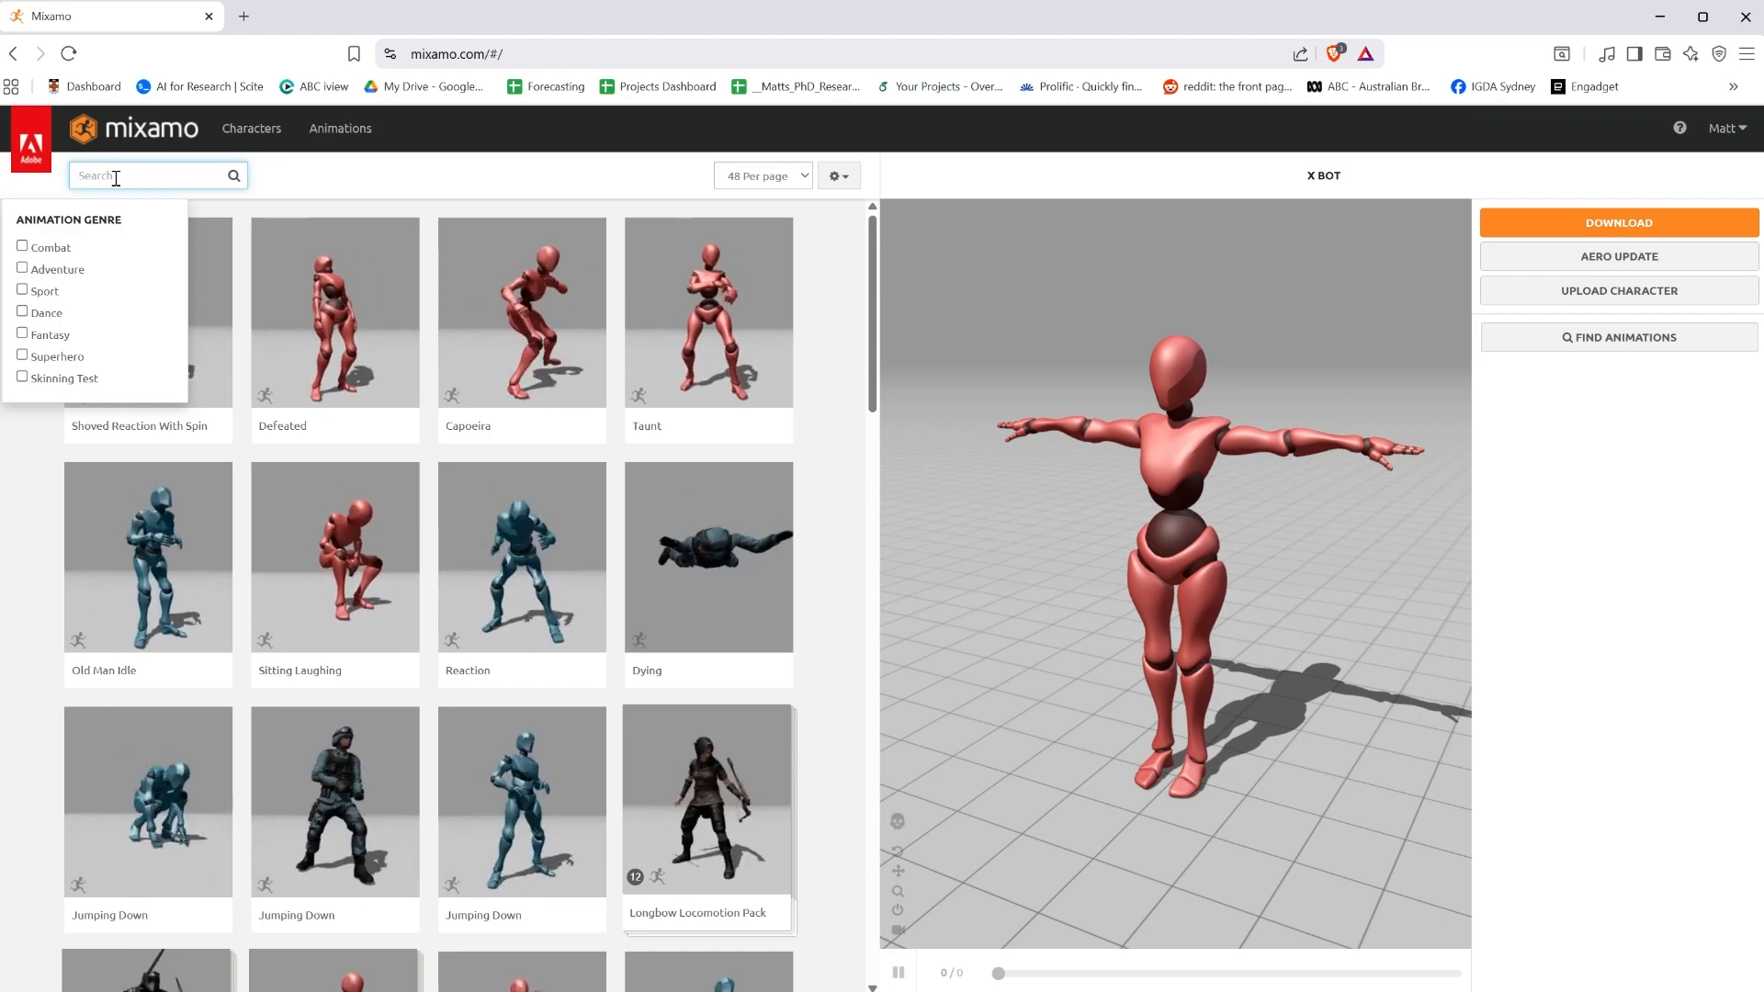
text(walk)
key(Return)
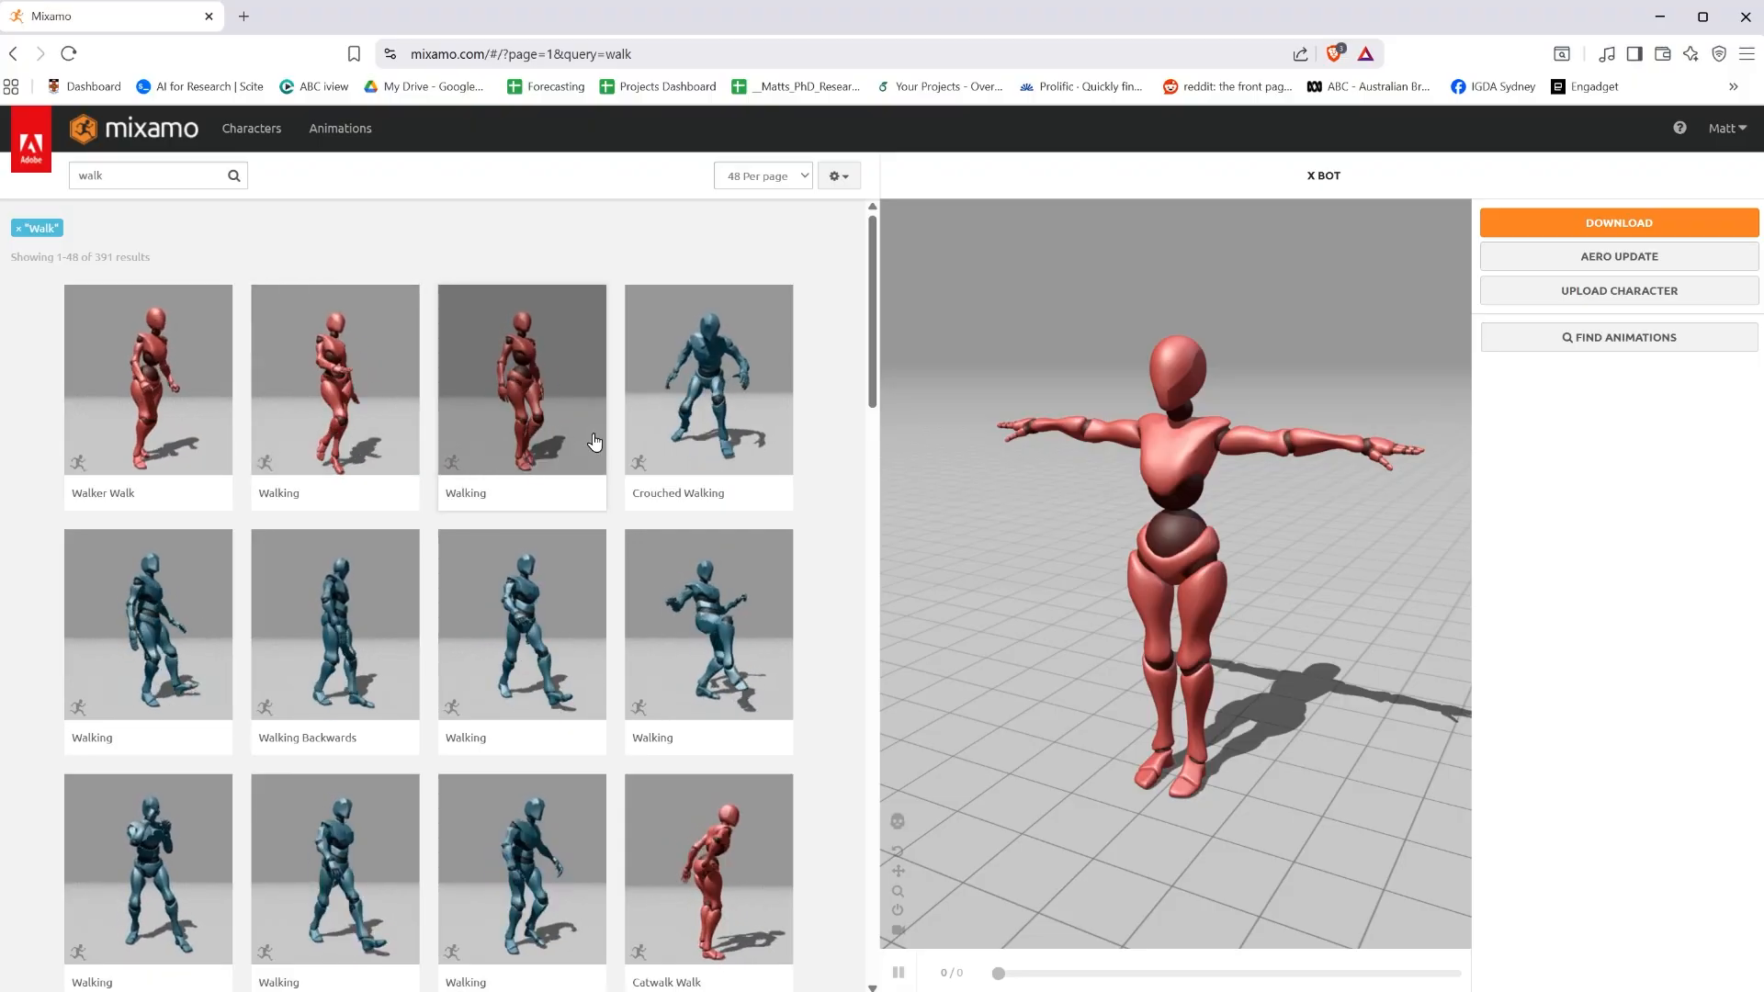
Apply the third Walking animation in the search results to X Bot and make it play In Place
scroll(594, 442, down, 2)
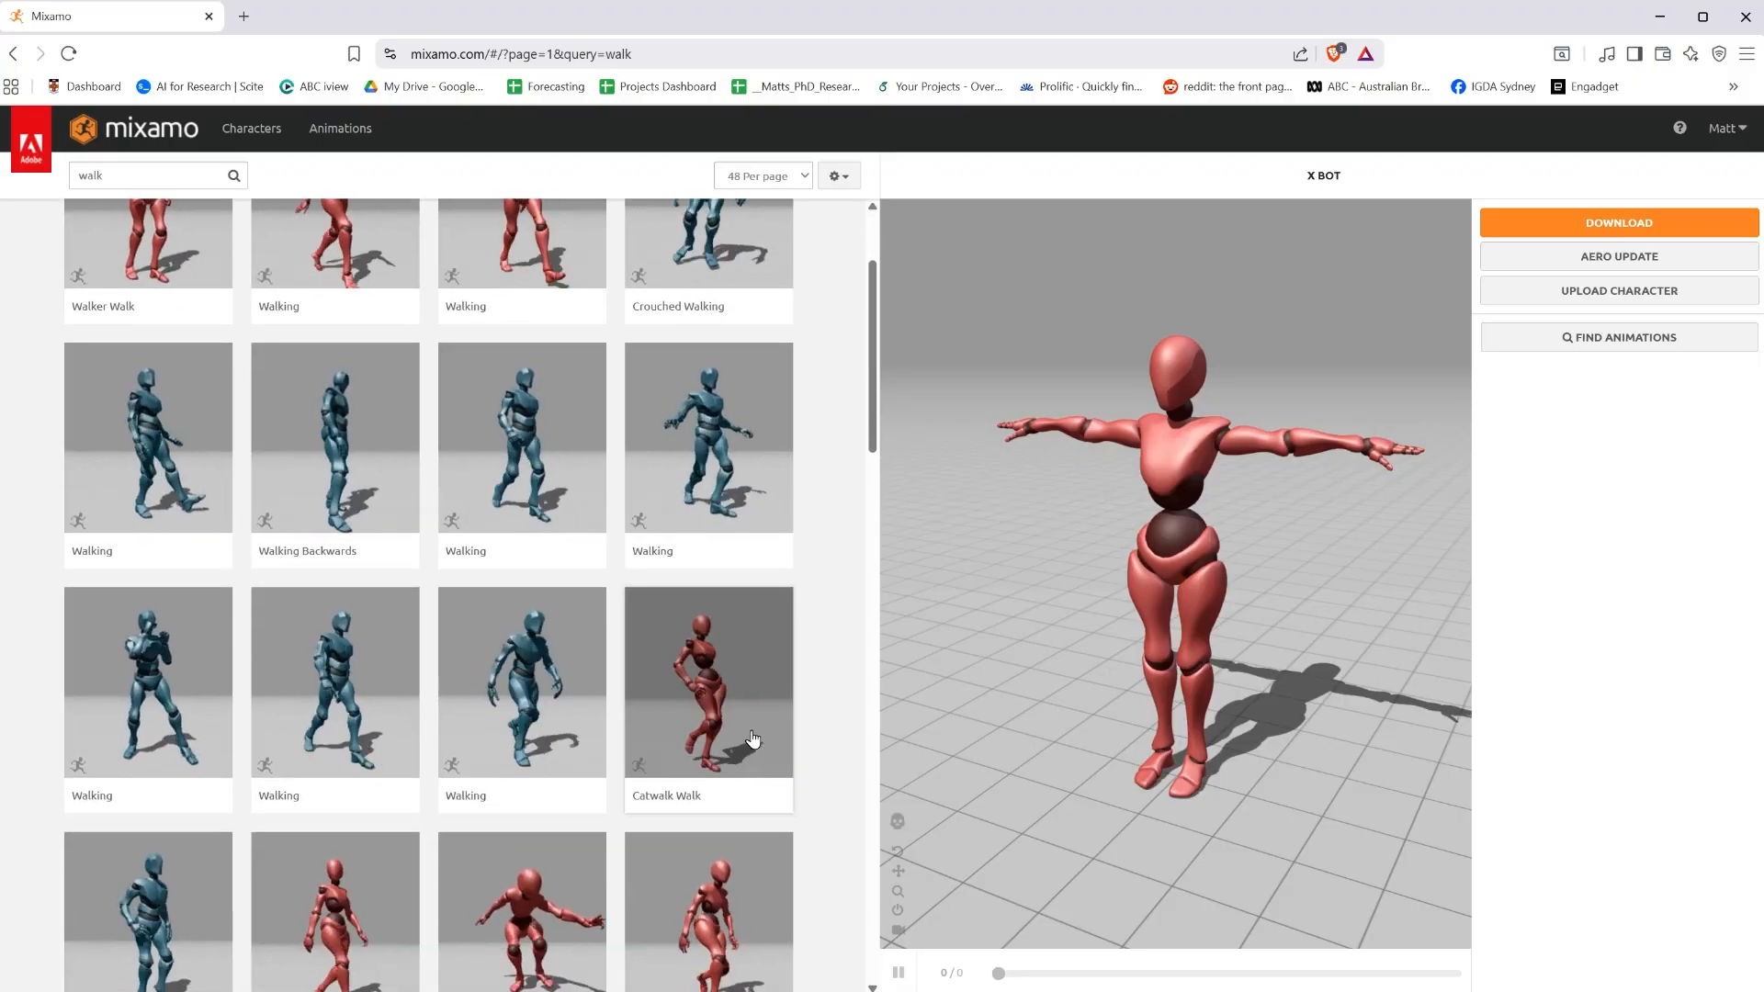
scroll(730, 703, up, 2)
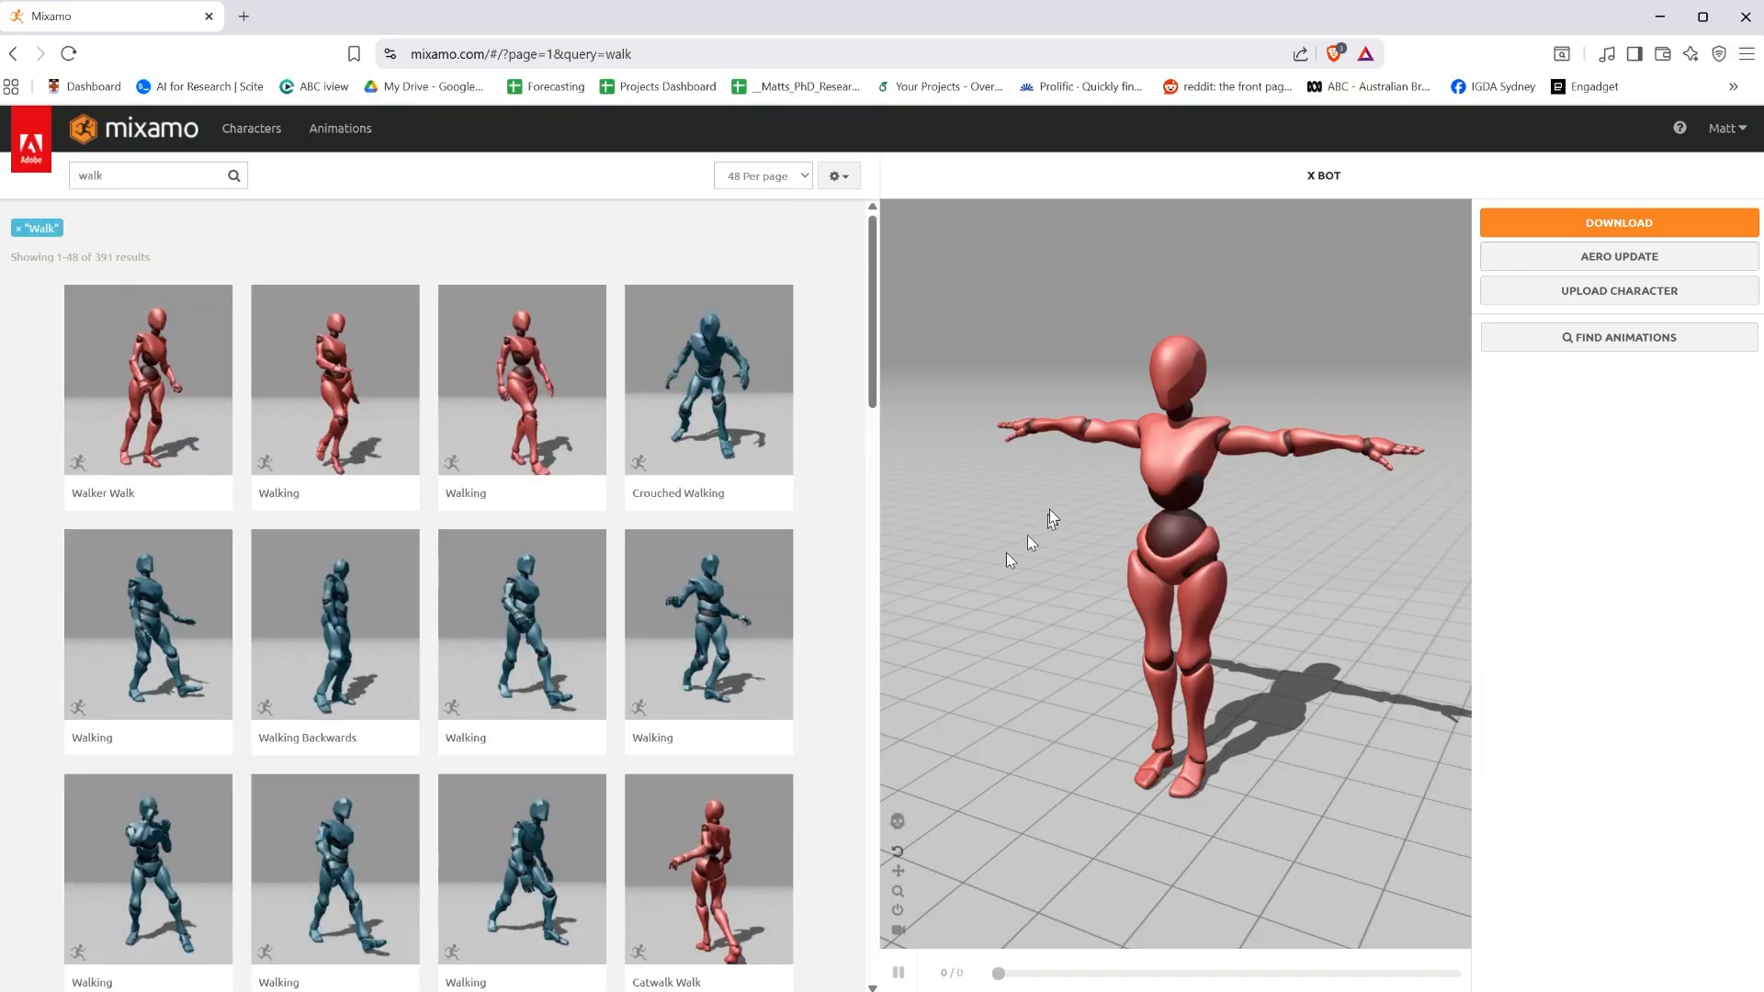
click(551, 443)
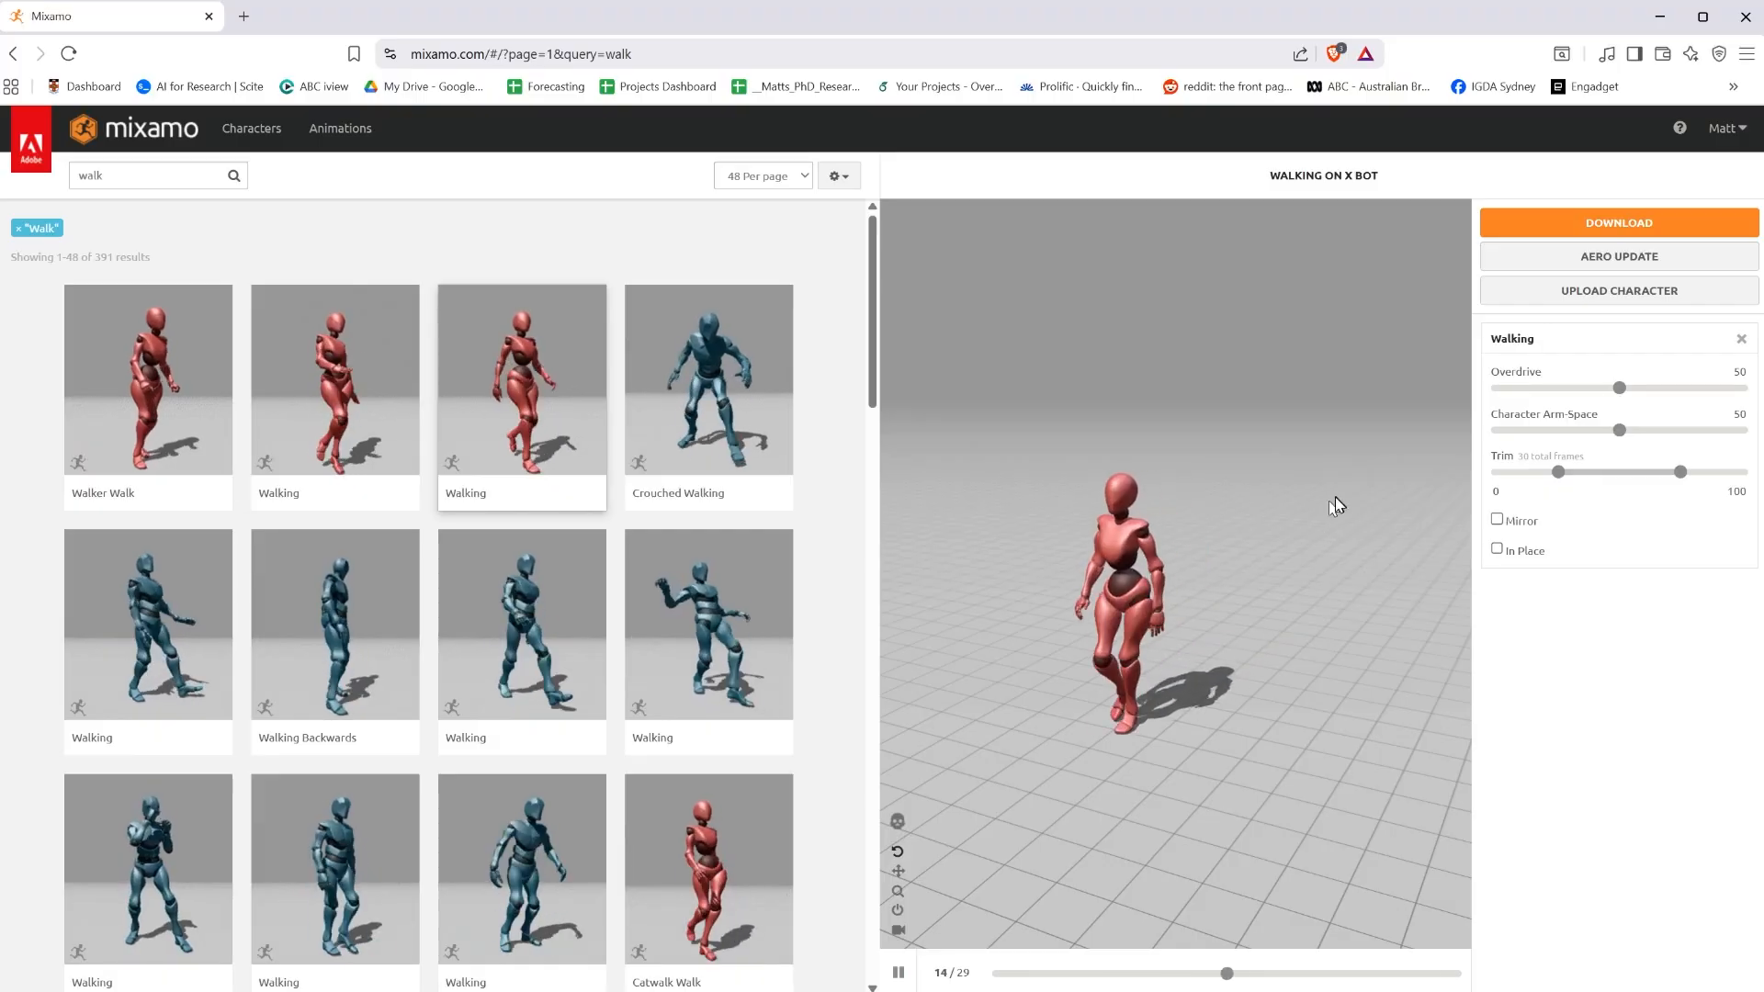
click(1498, 550)
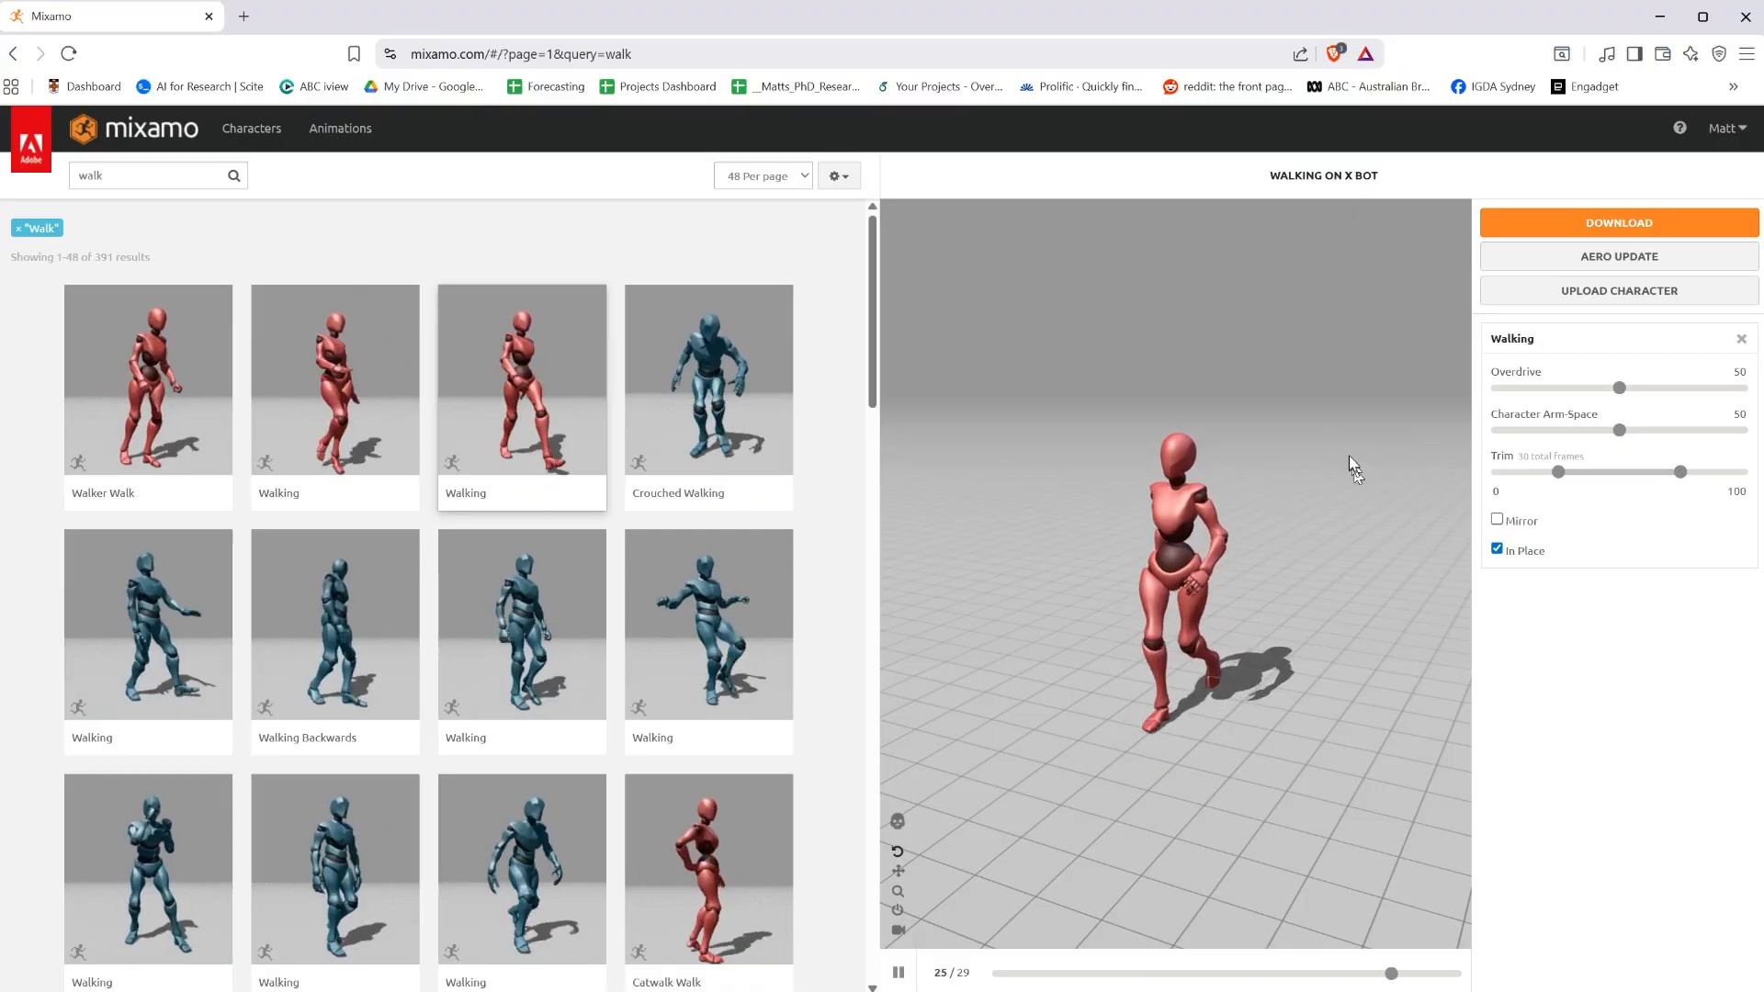
click(1608, 226)
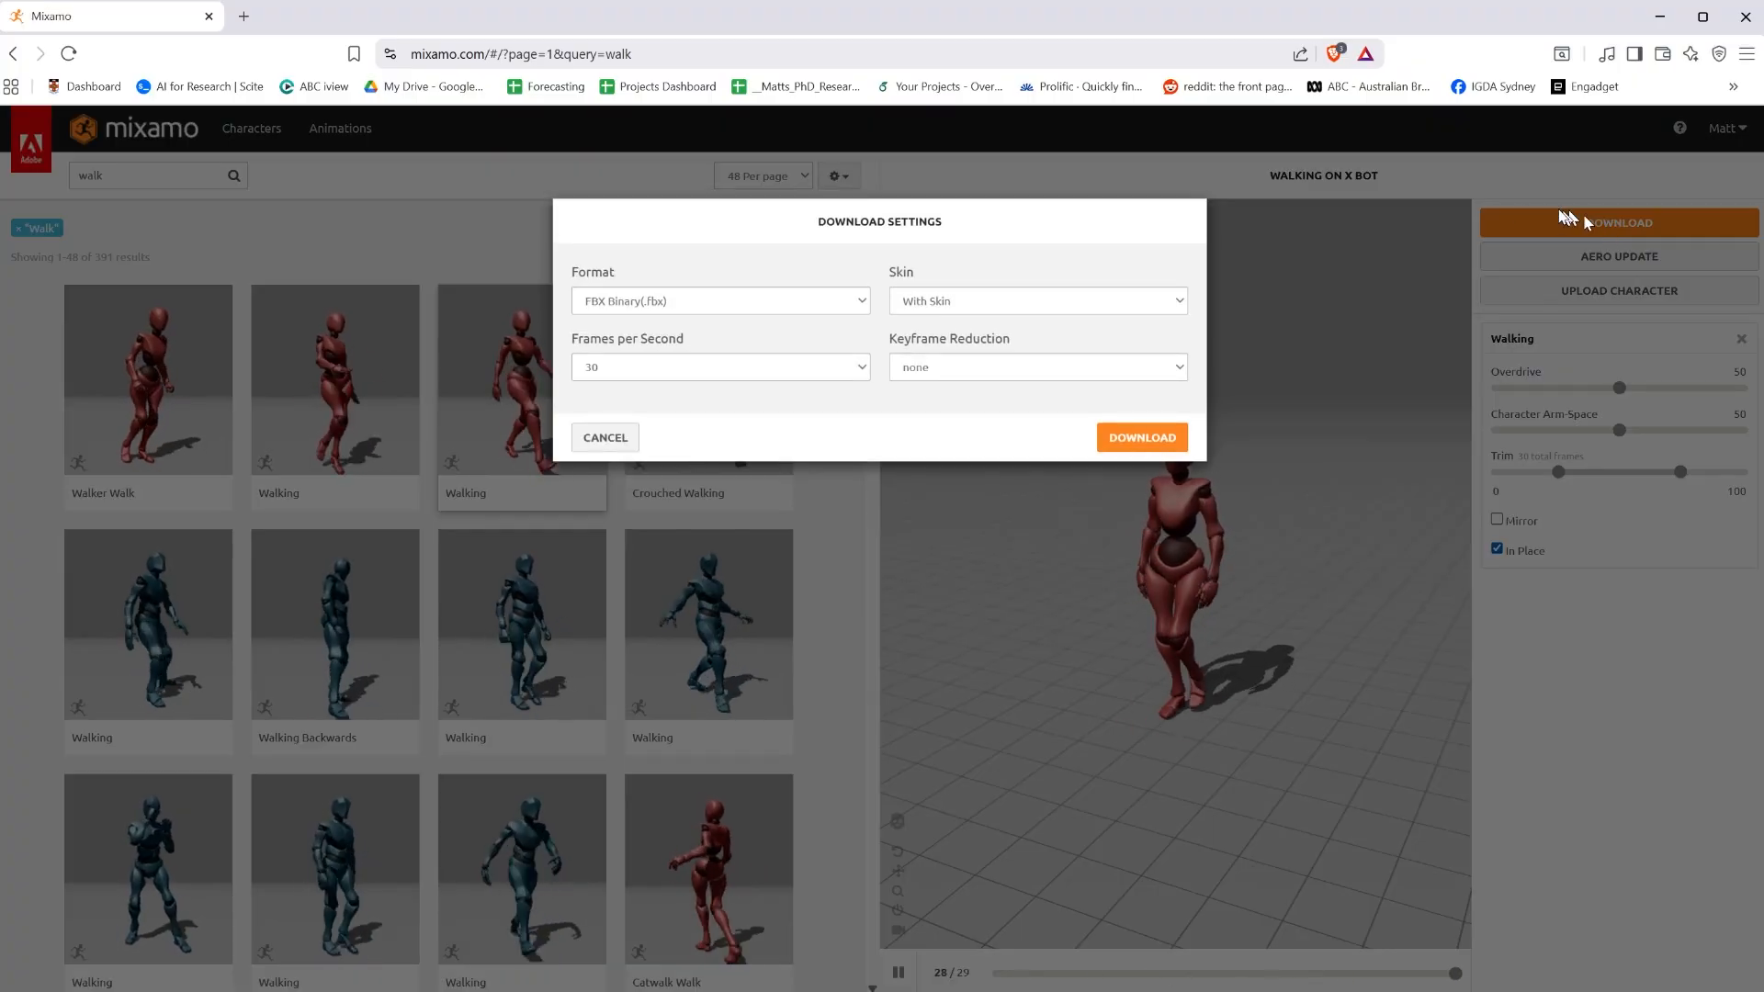
click(756, 309)
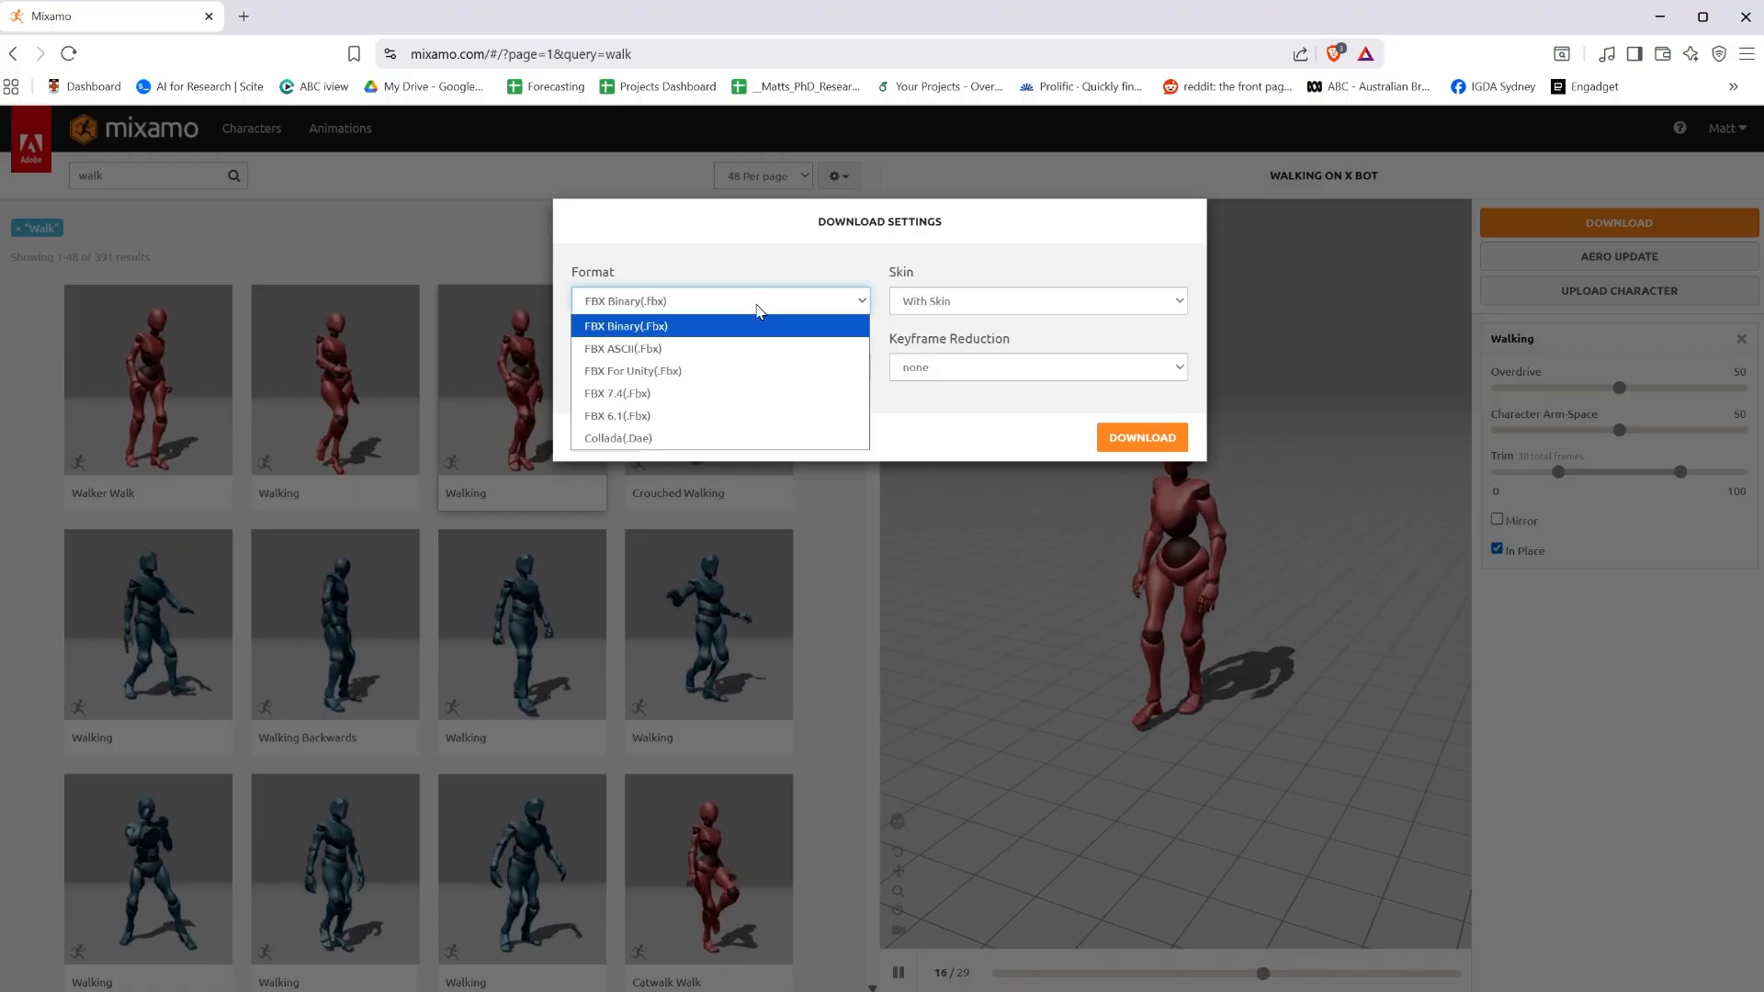
click(673, 372)
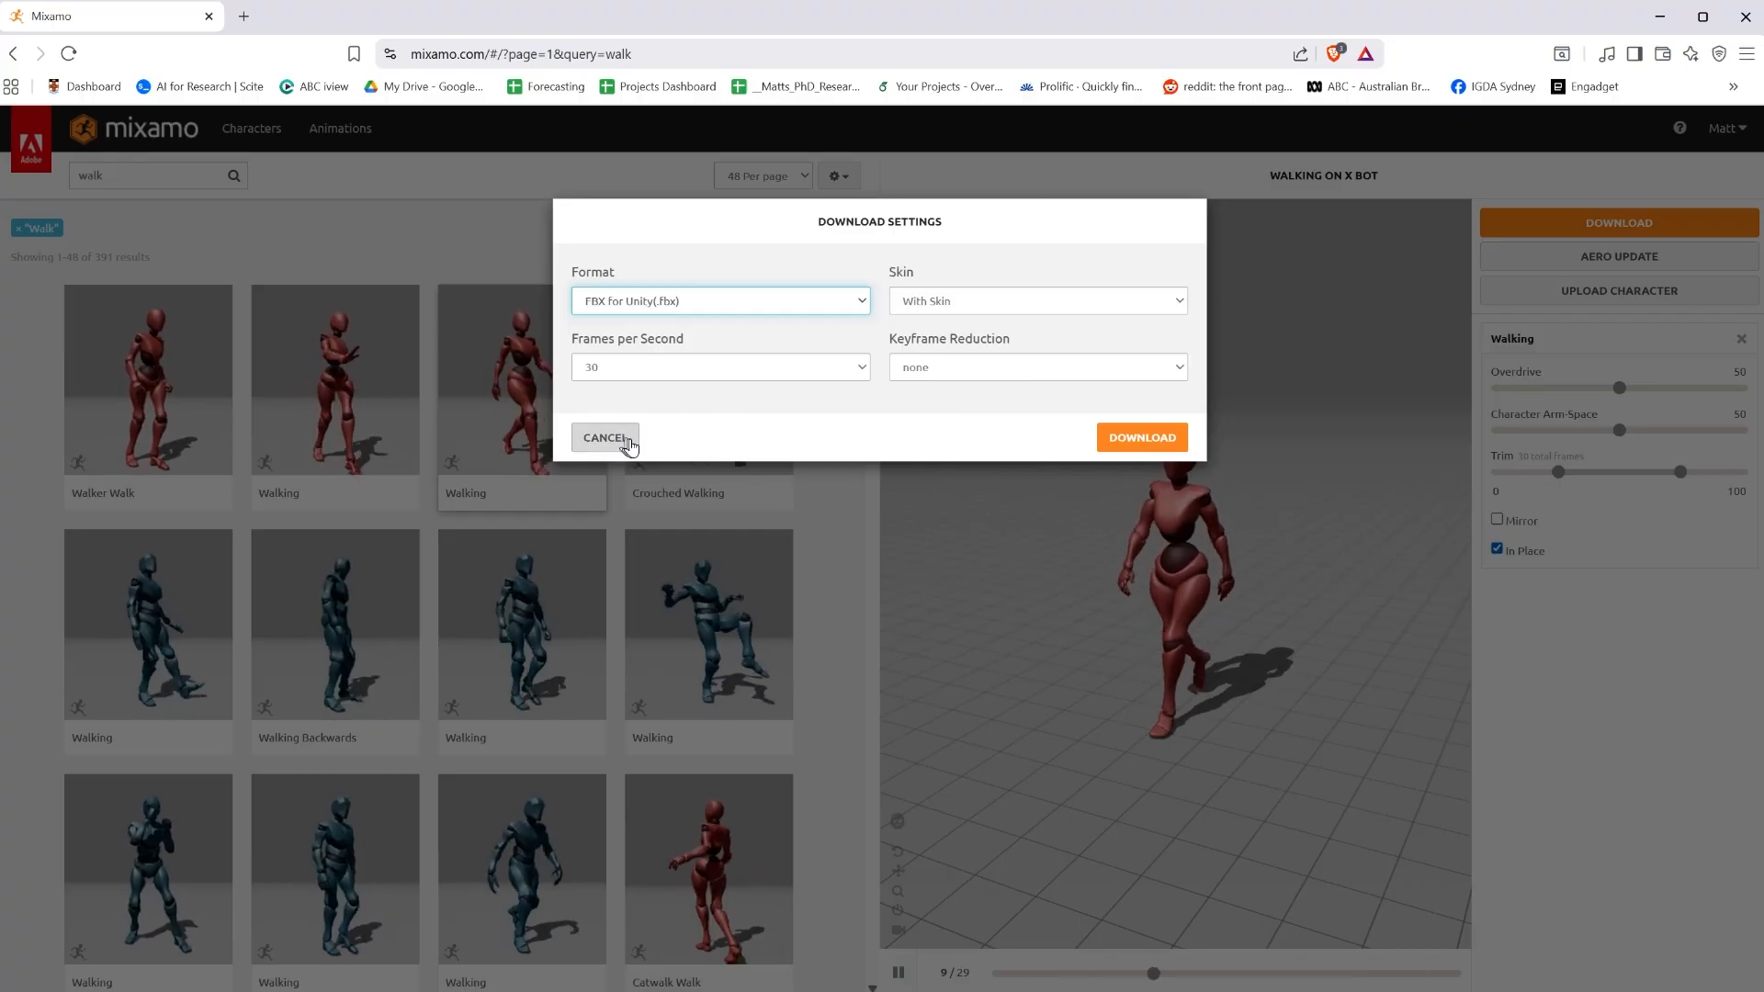
click(1110, 441)
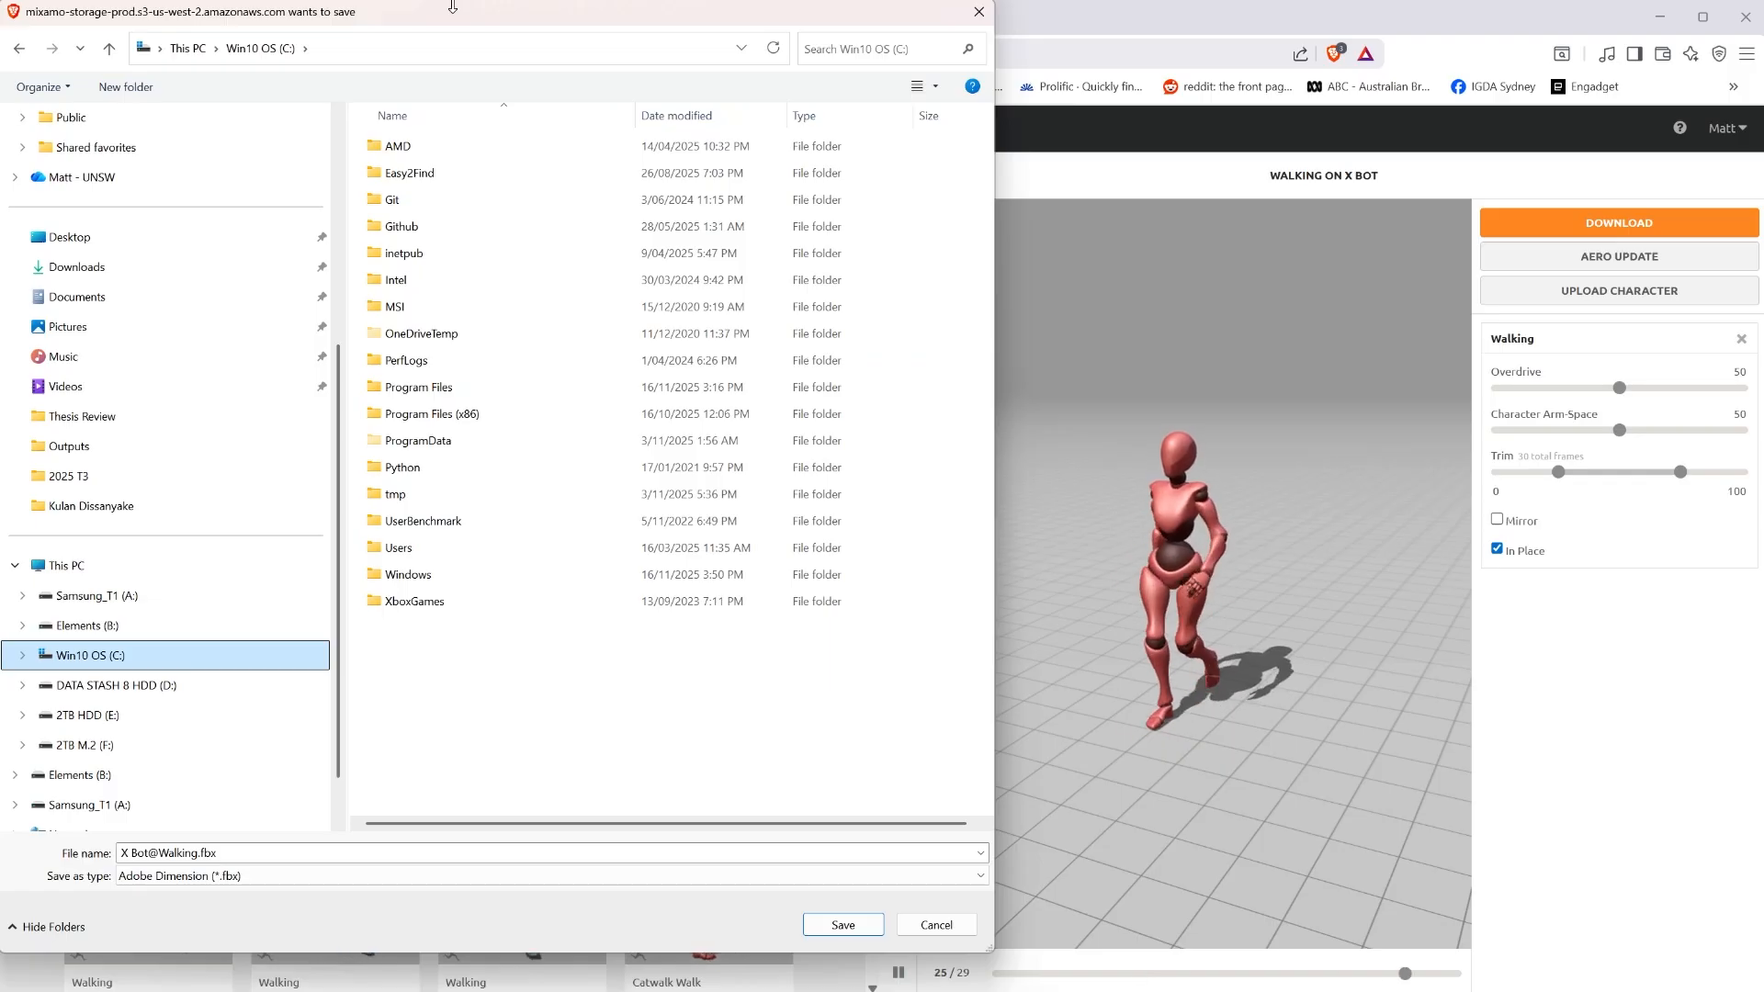
double_click(432, 175)
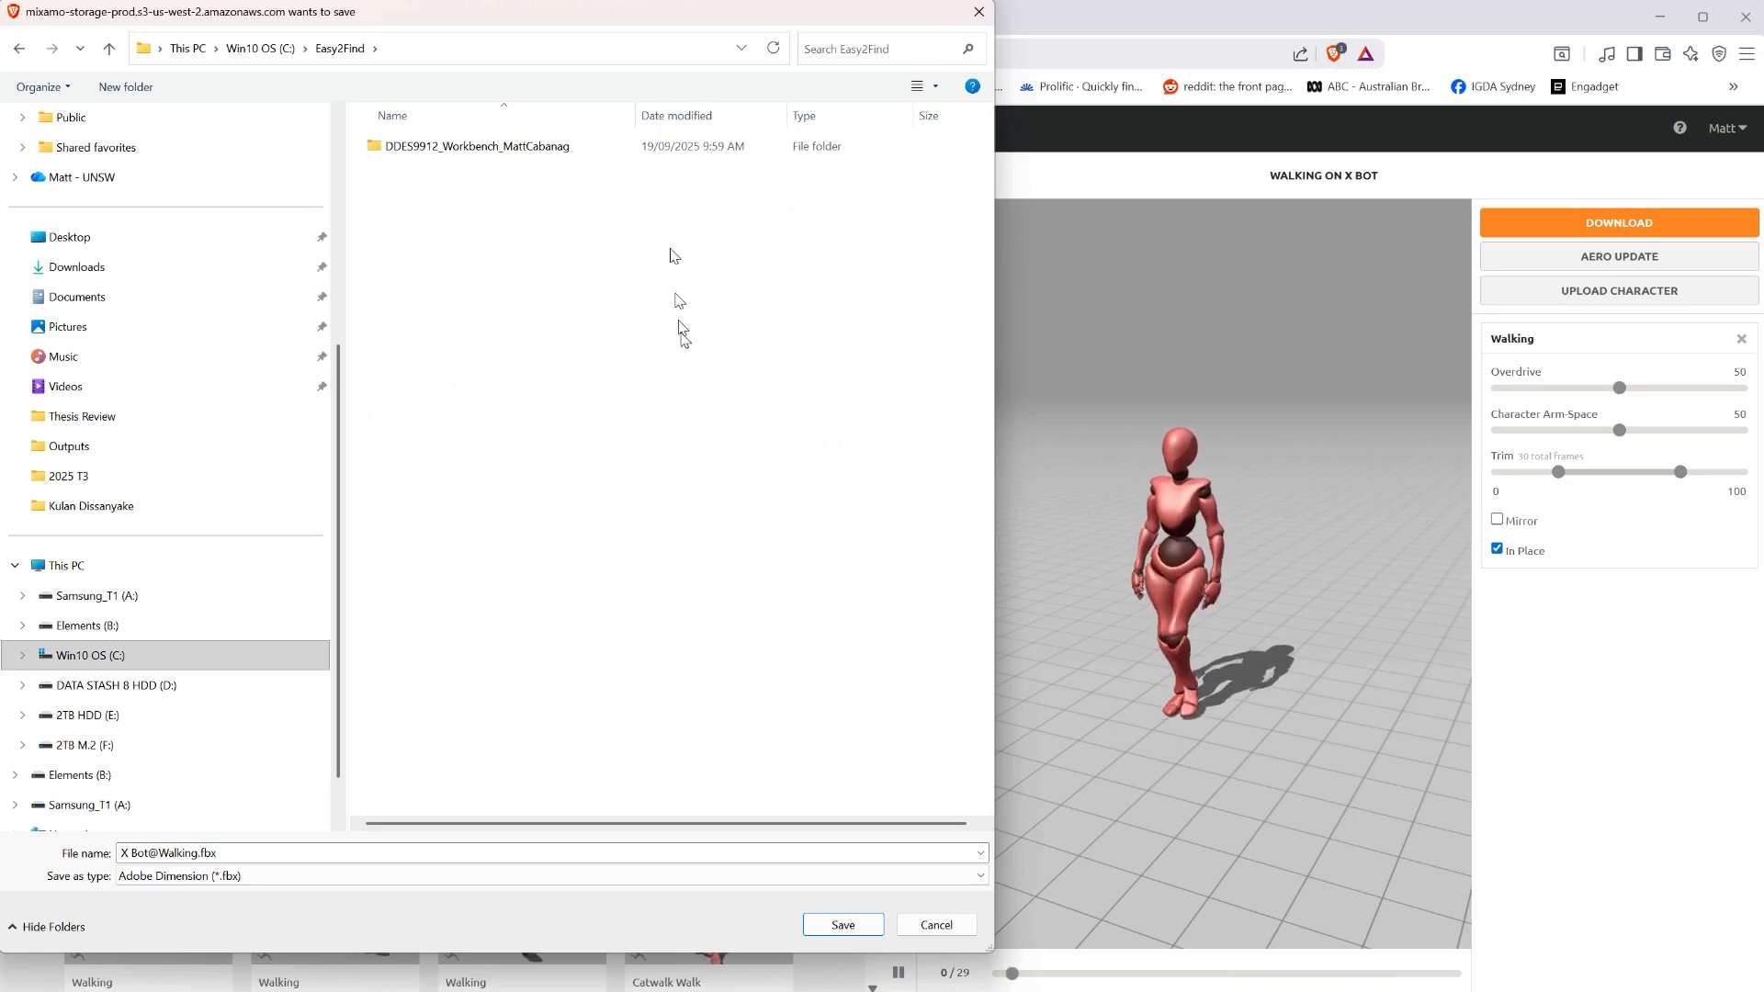
click(844, 925)
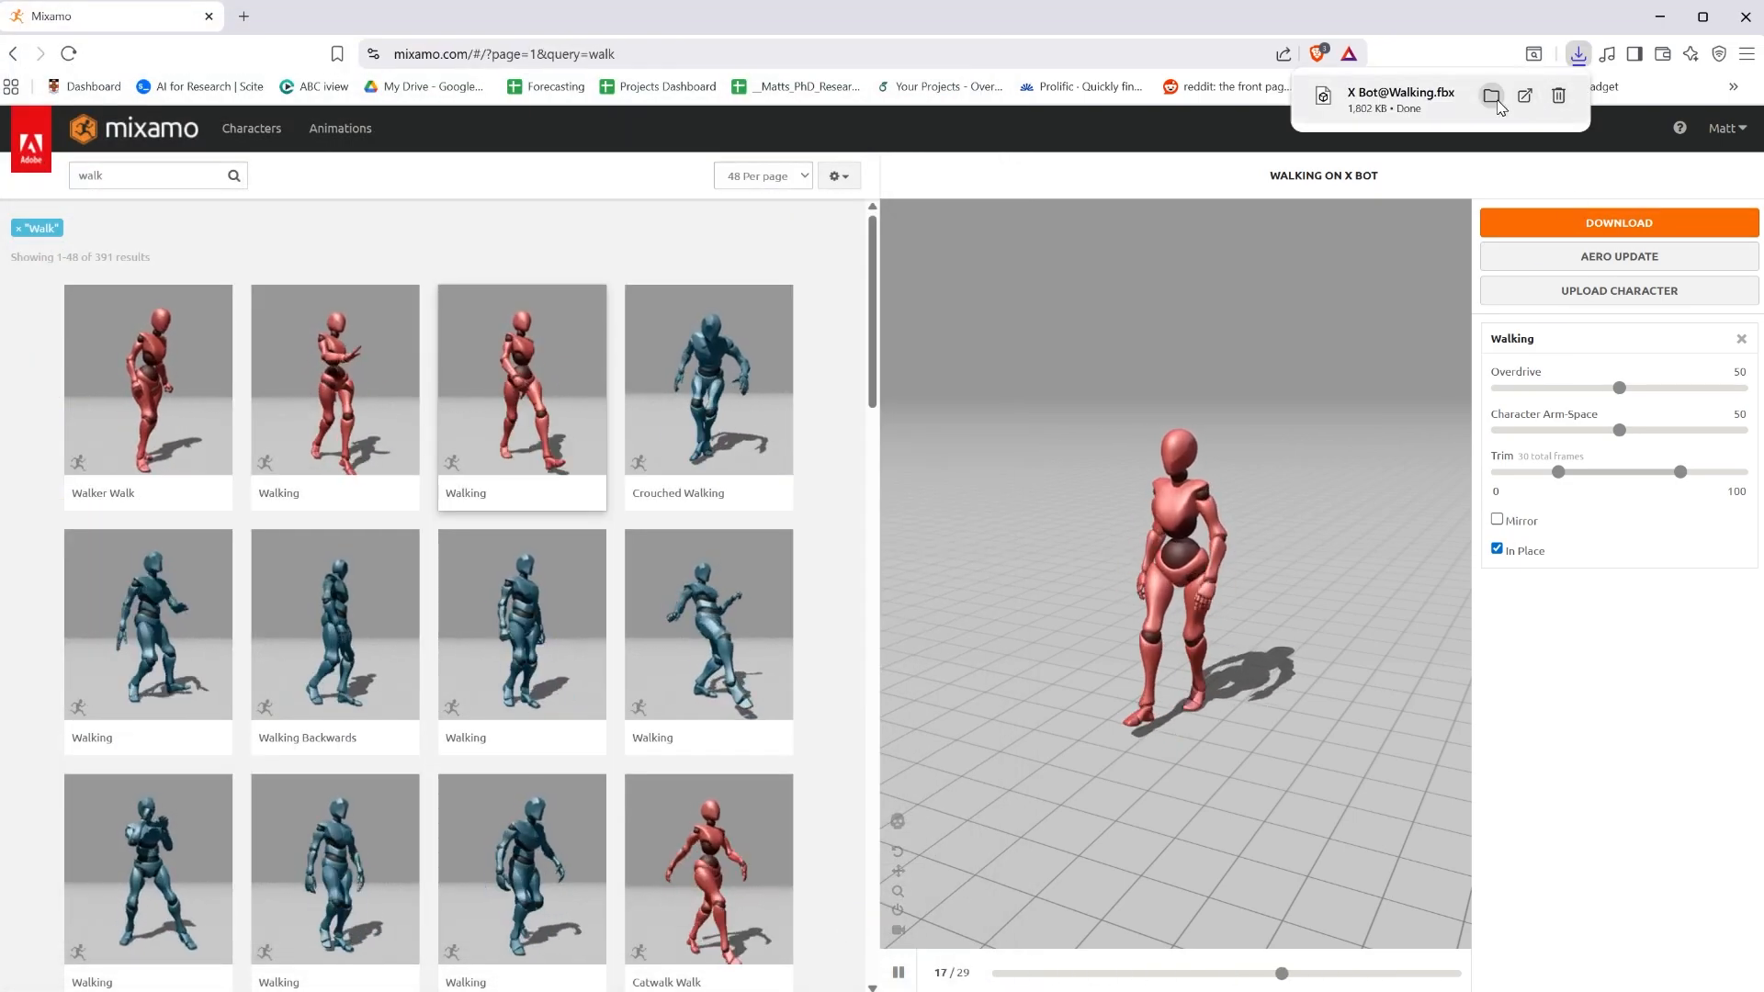
click(1497, 97)
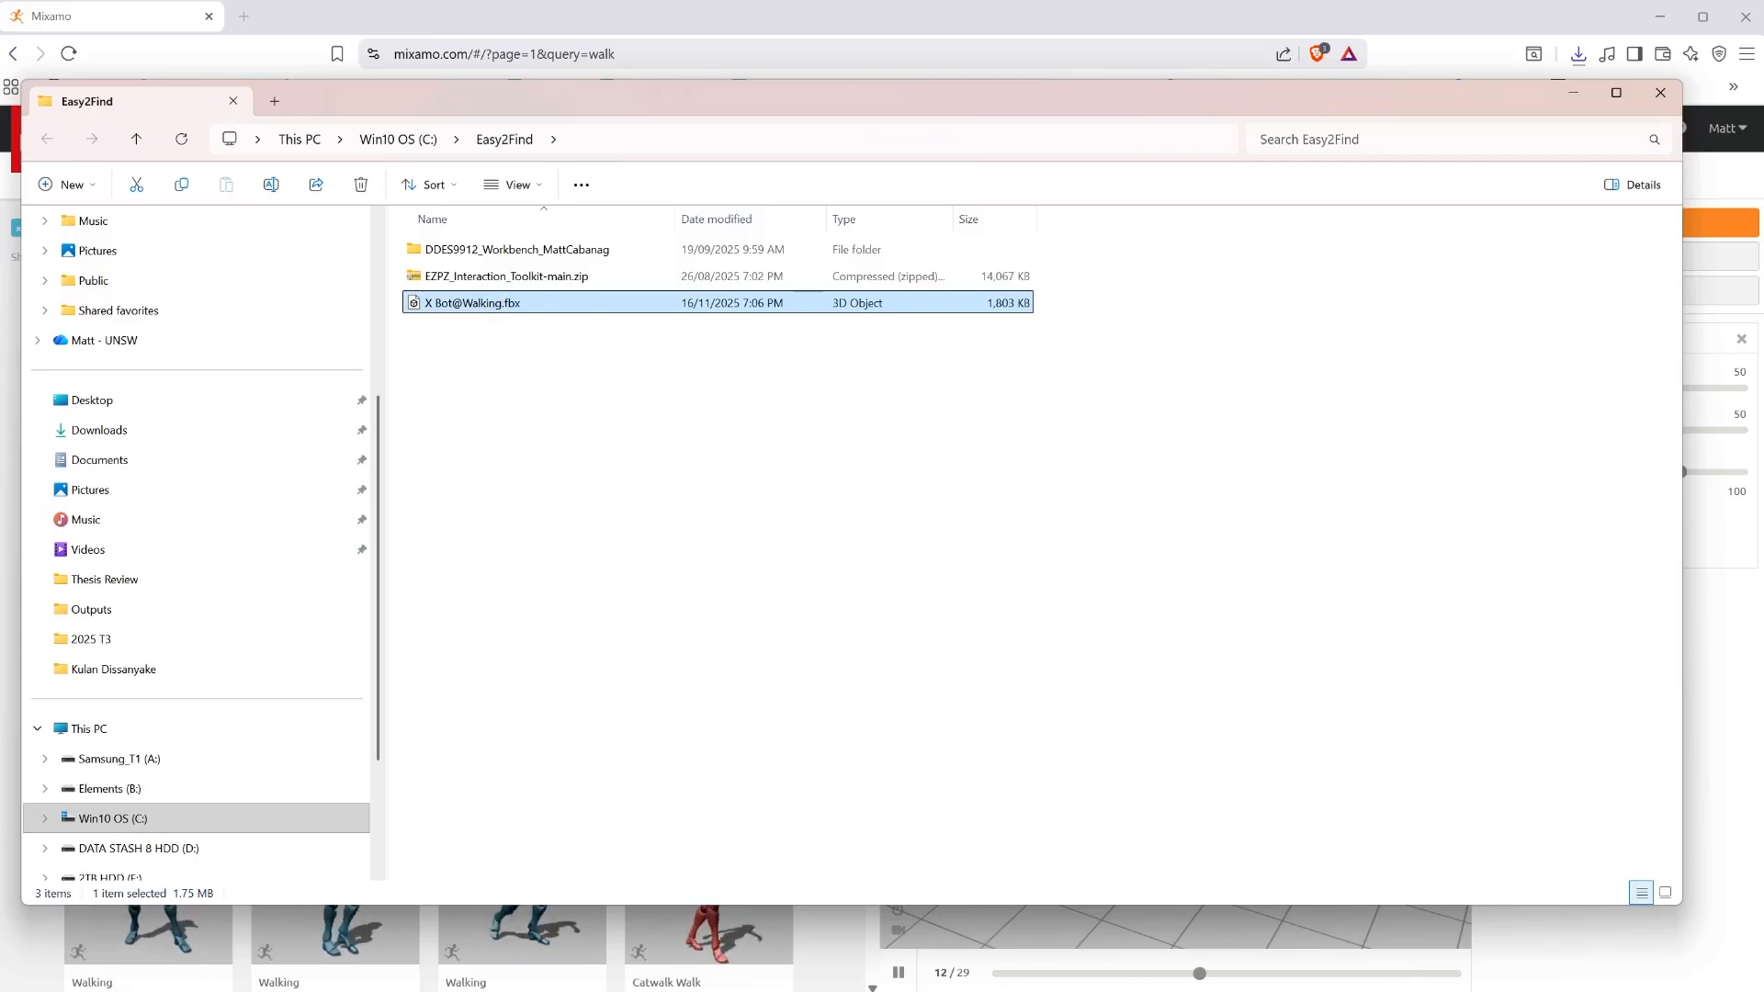
key(alt+Tab)
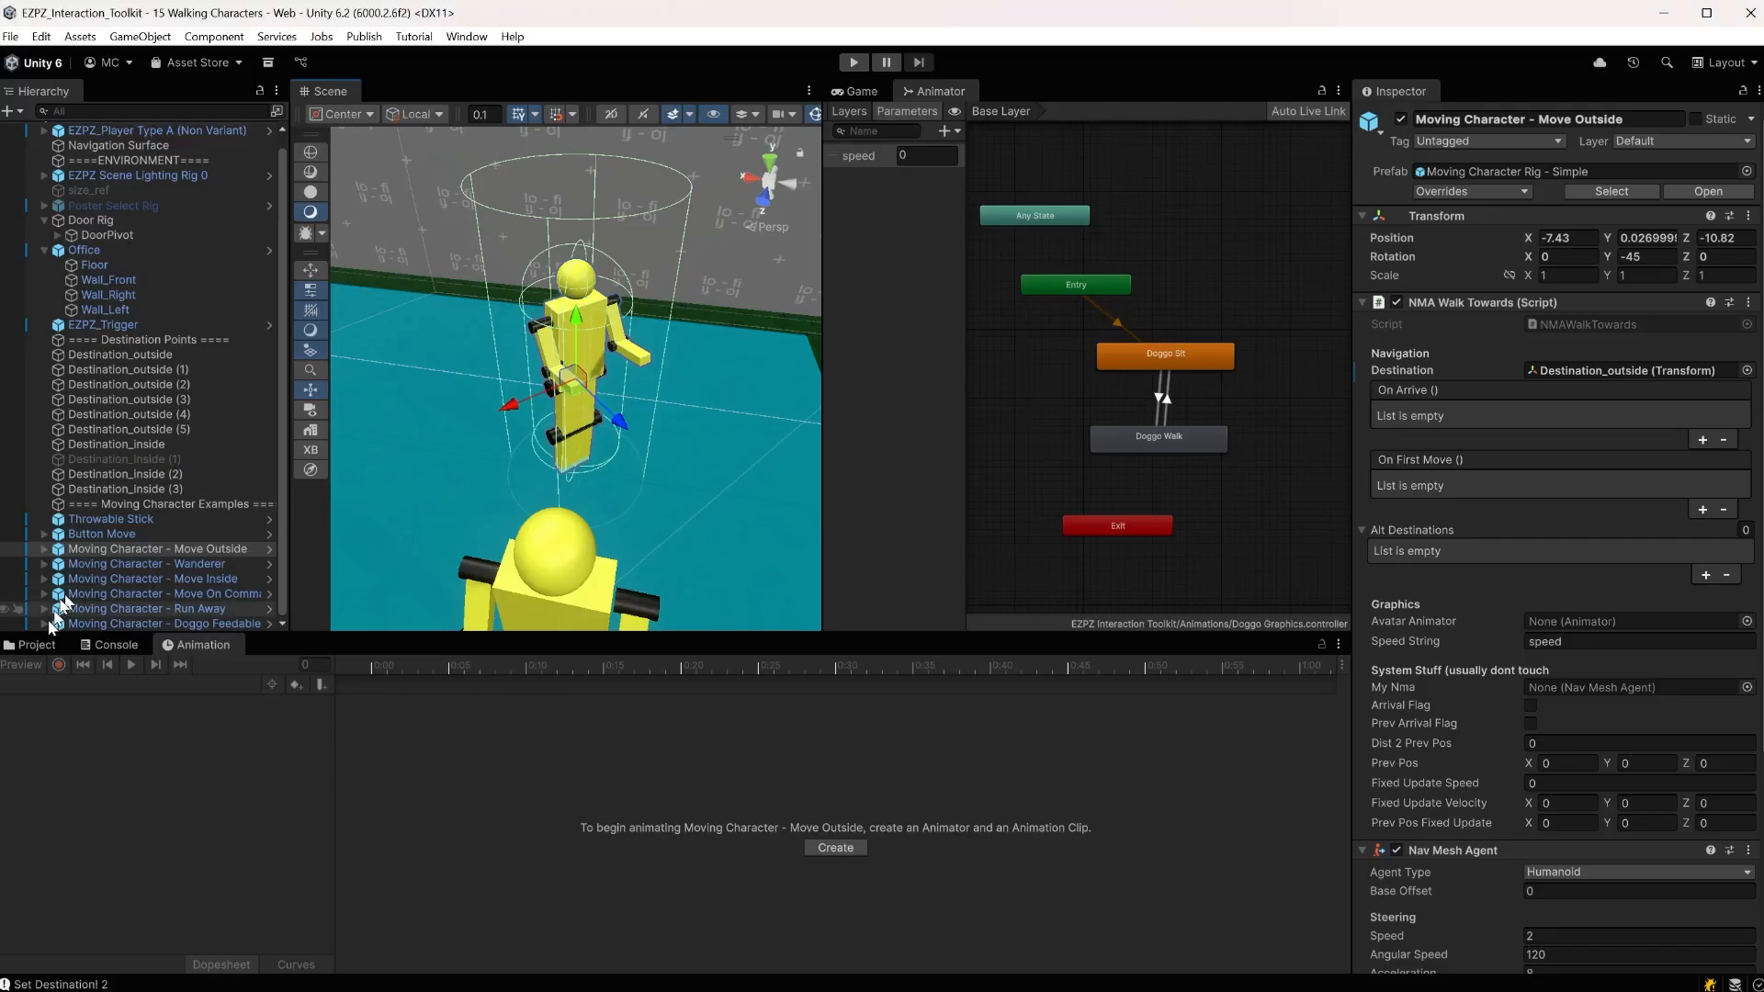
click(35, 645)
scroll(112, 700, up, 2)
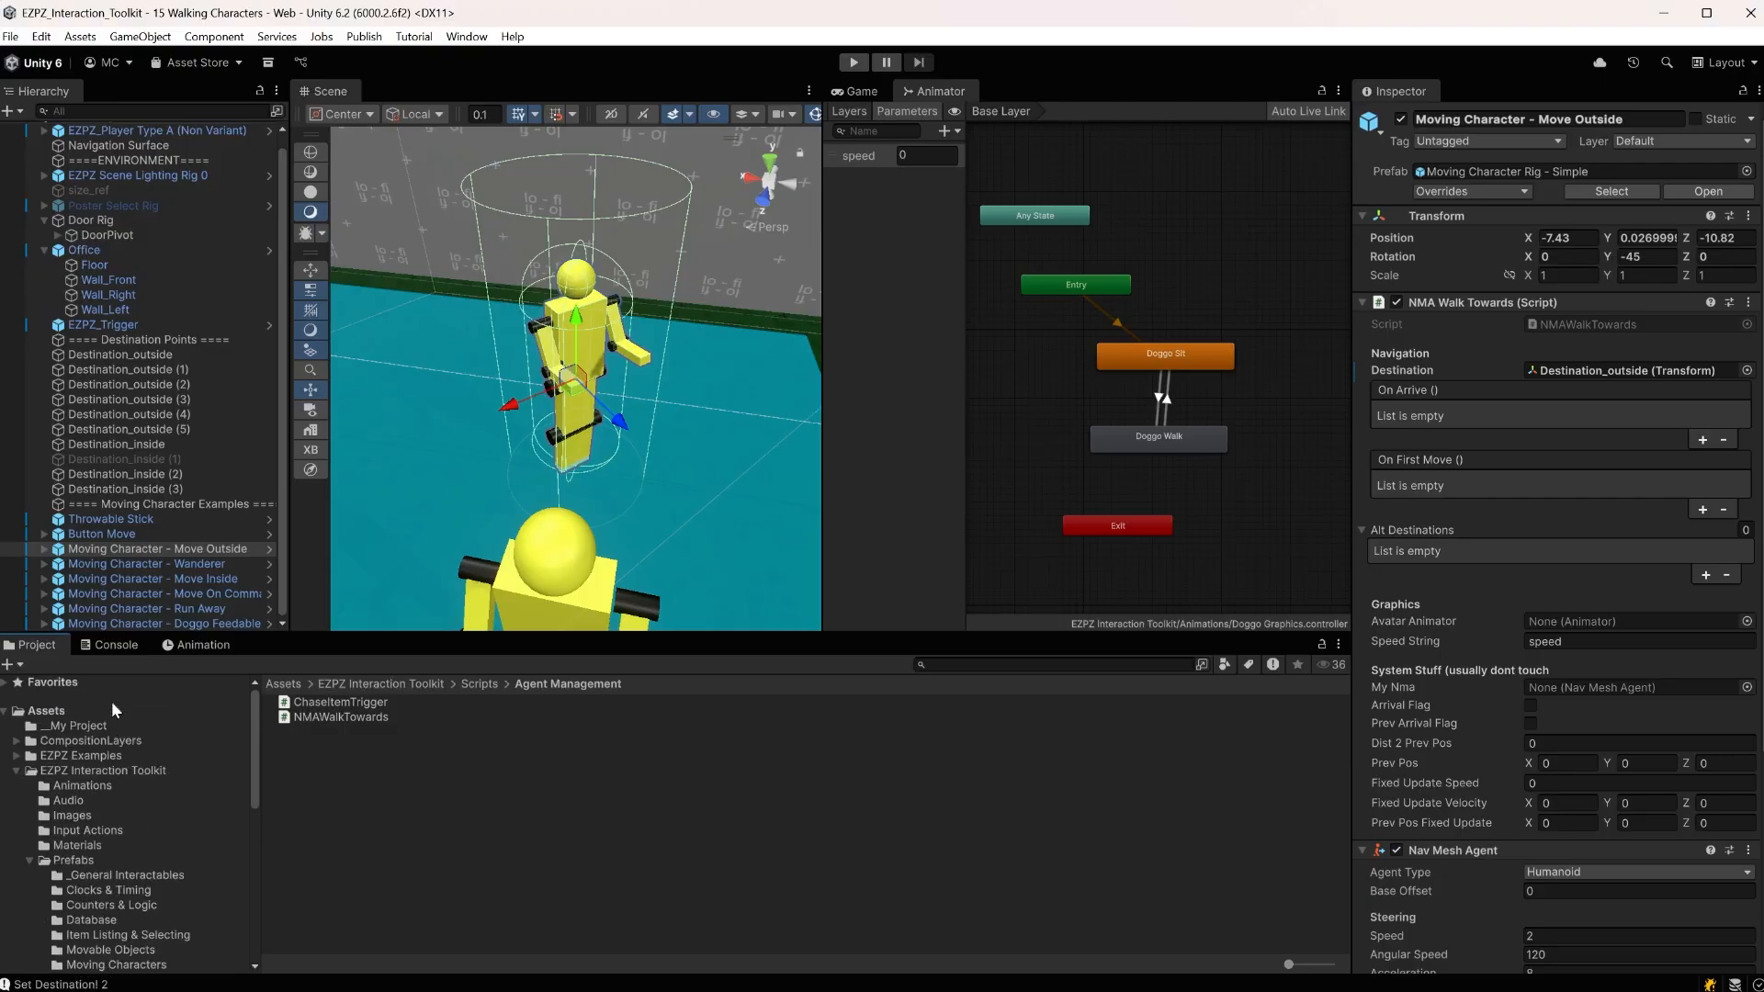
click(76, 726)
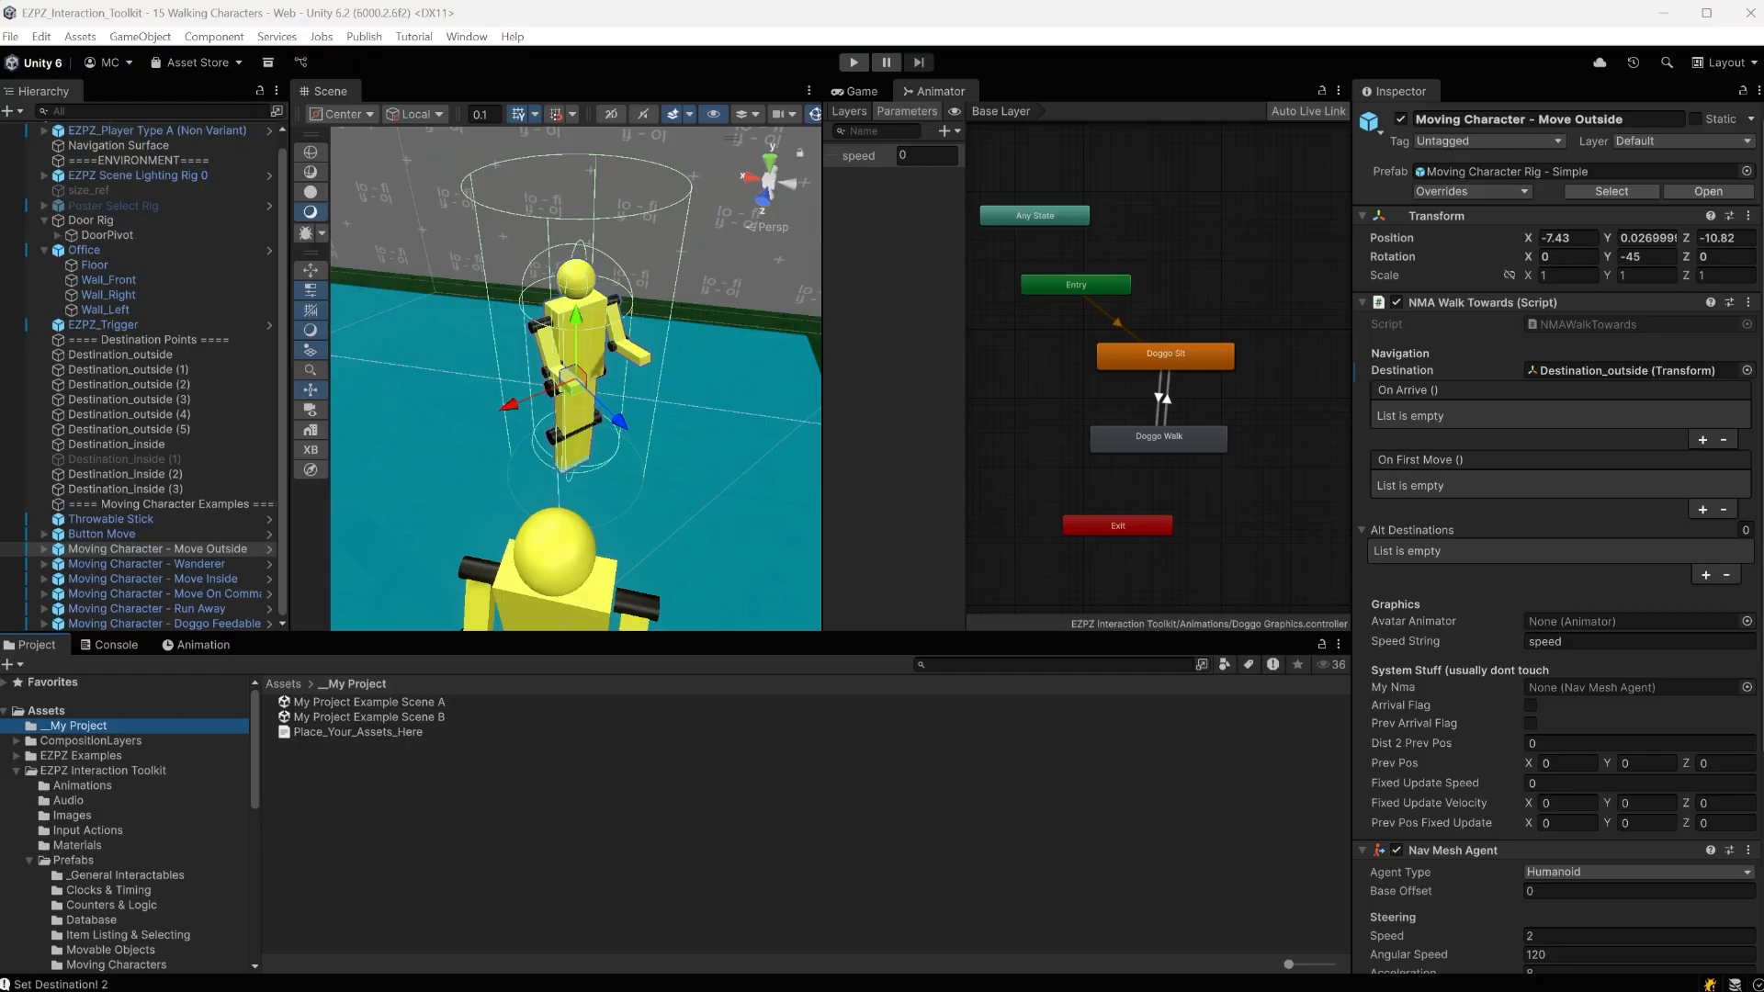
click(313, 906)
drag(481, 103, 740, 1)
drag(706, 203, 417, 915)
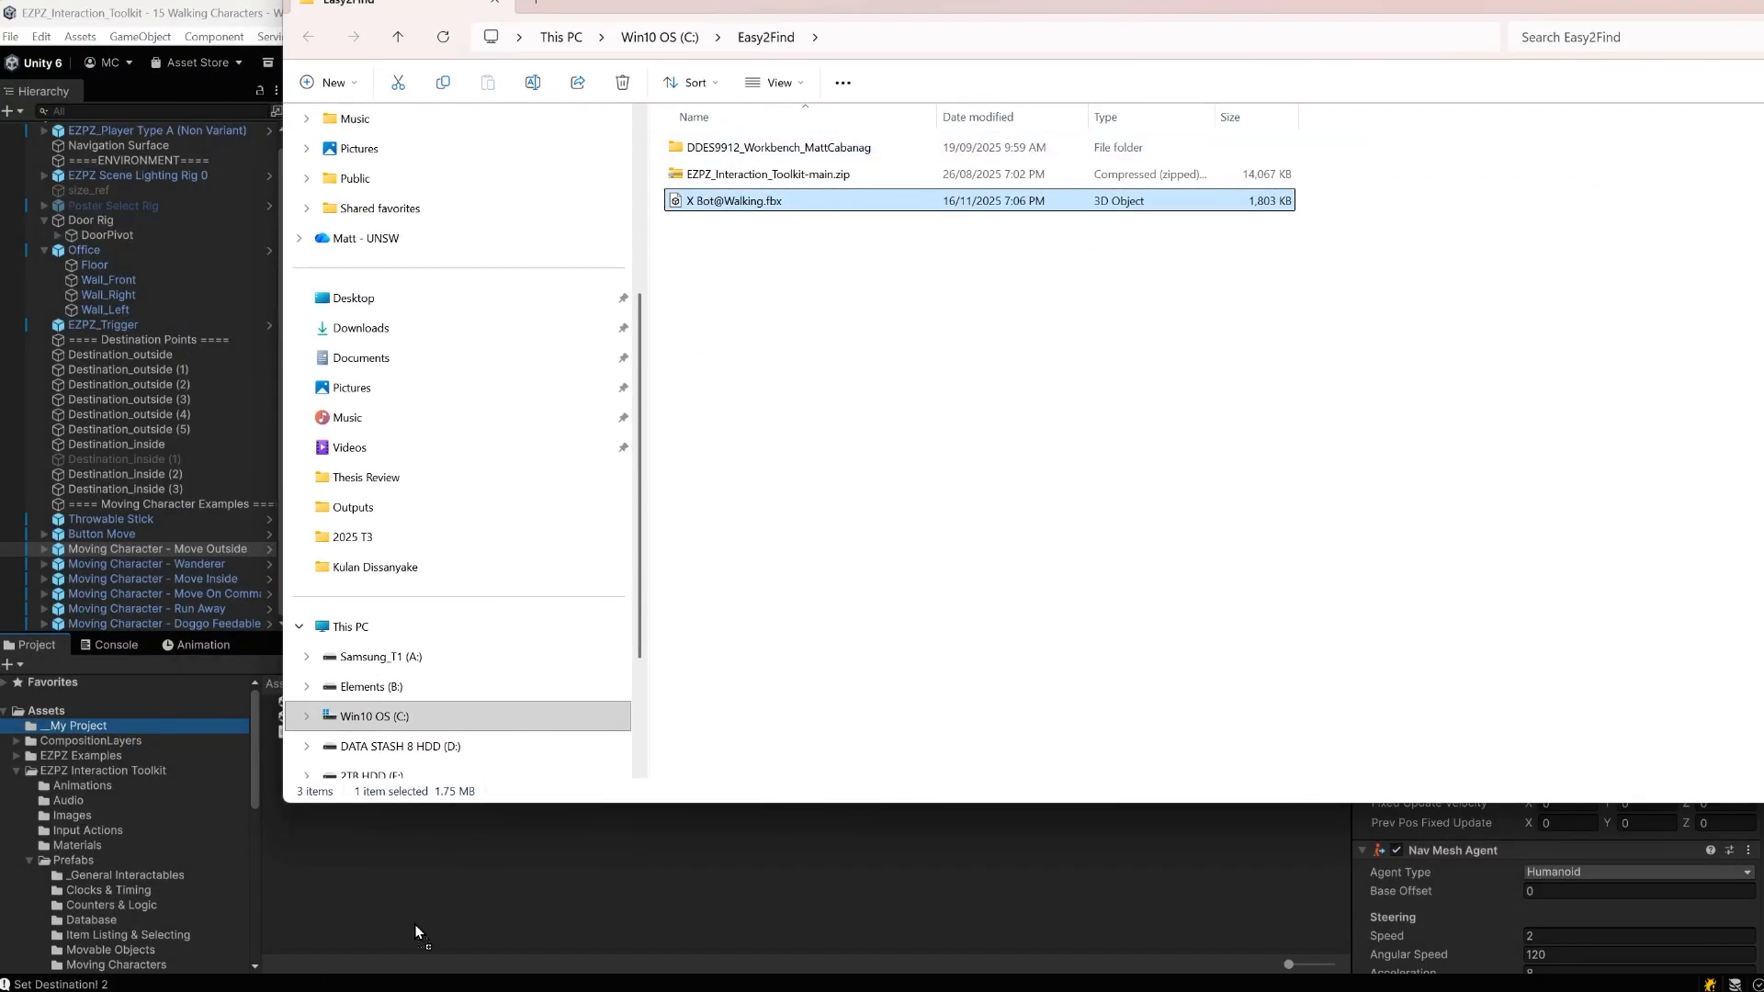
click(415, 923)
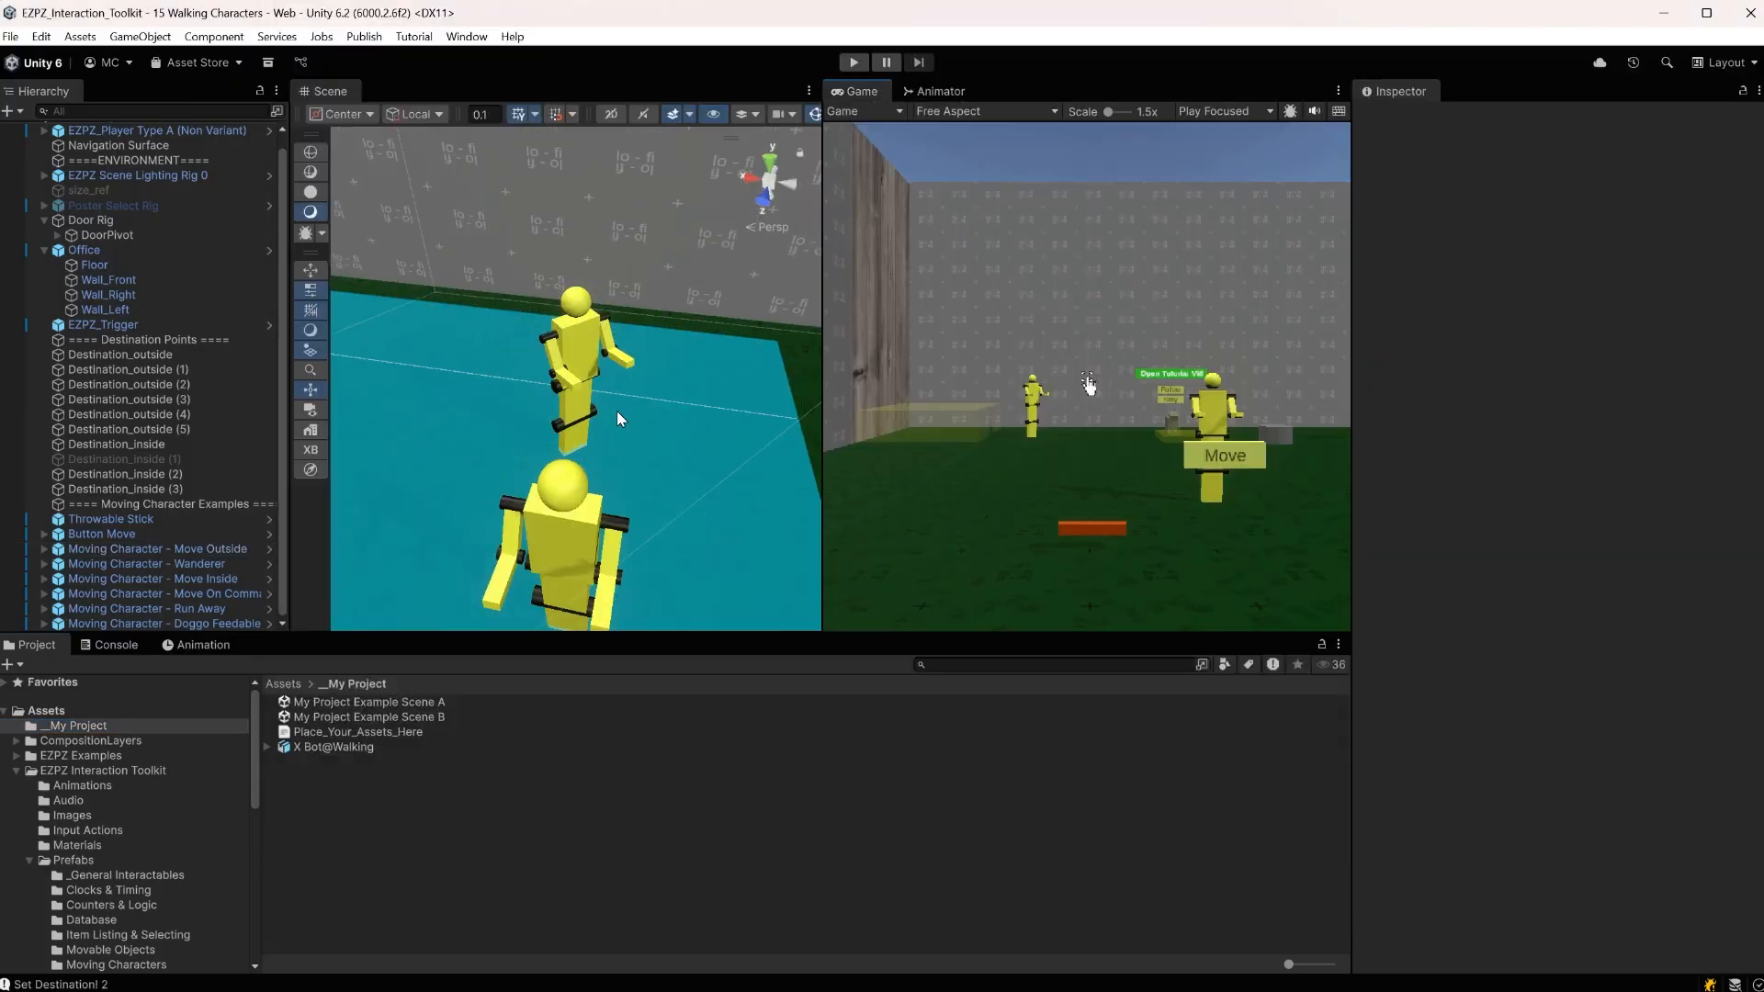
Place the X Bot@Walking model in the scene on the blue floor beside the yellow characters
mouse_move(624, 403)
middle_down()
mouse_move(691, 386)
mouse_move(614, 404)
middle_up()
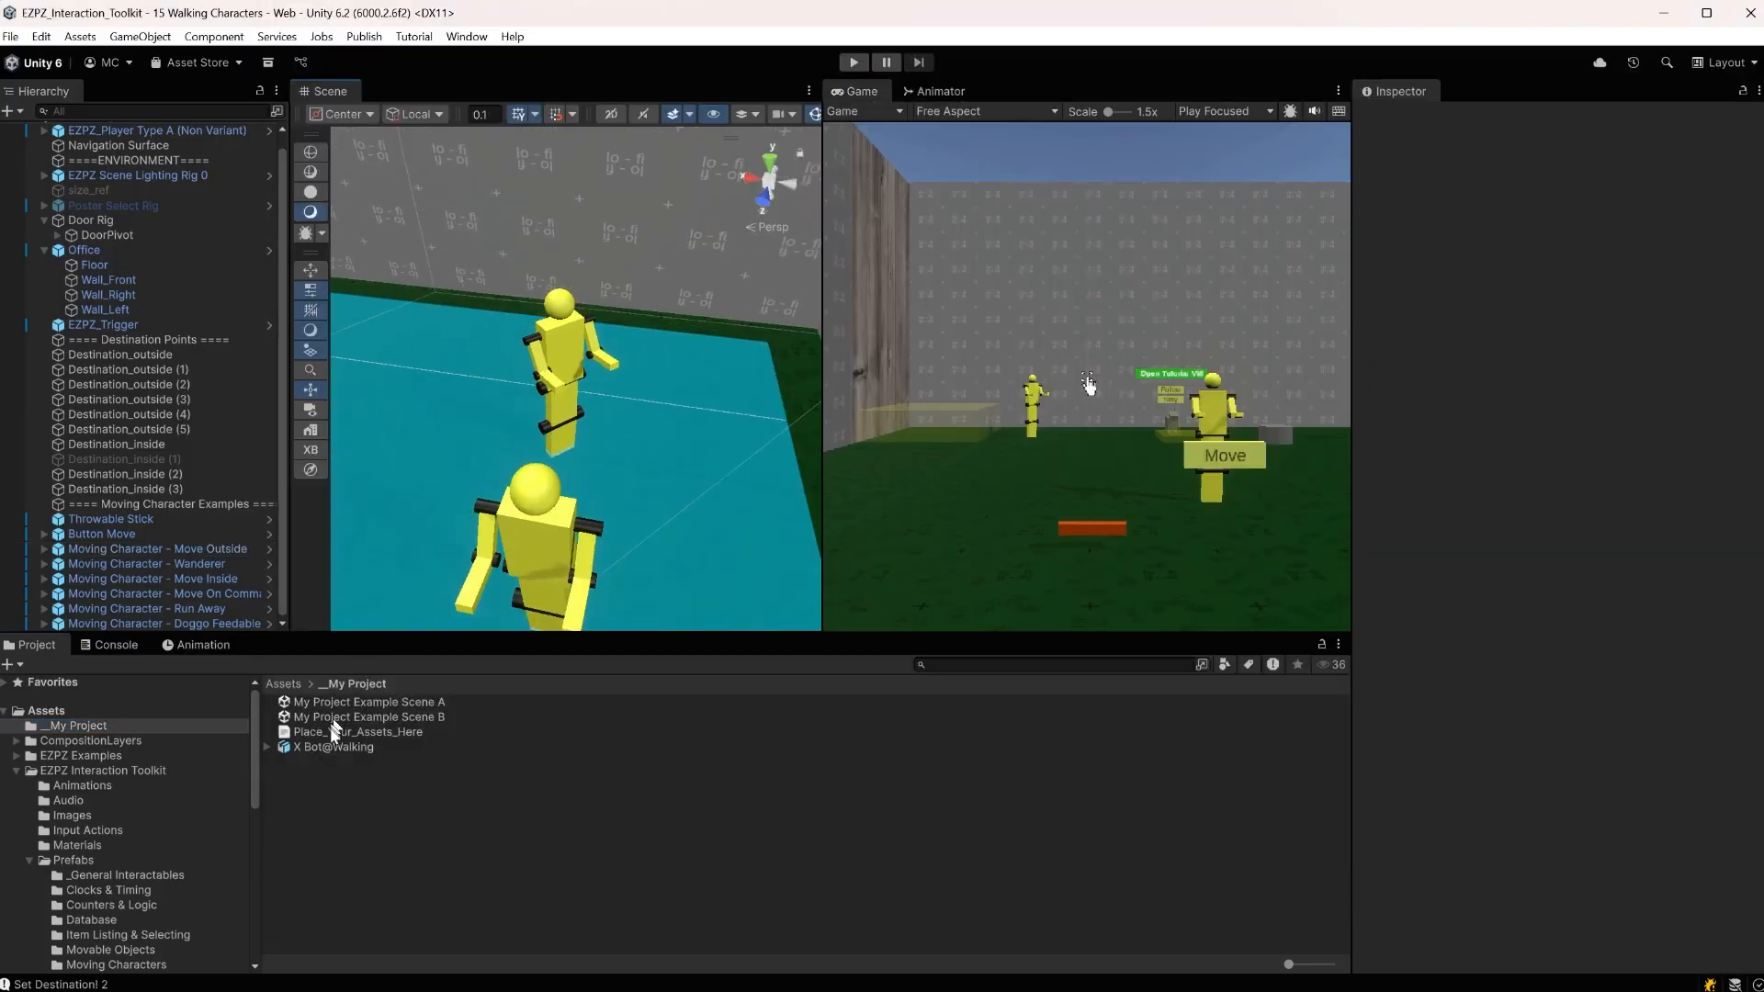
drag(314, 746, 687, 448)
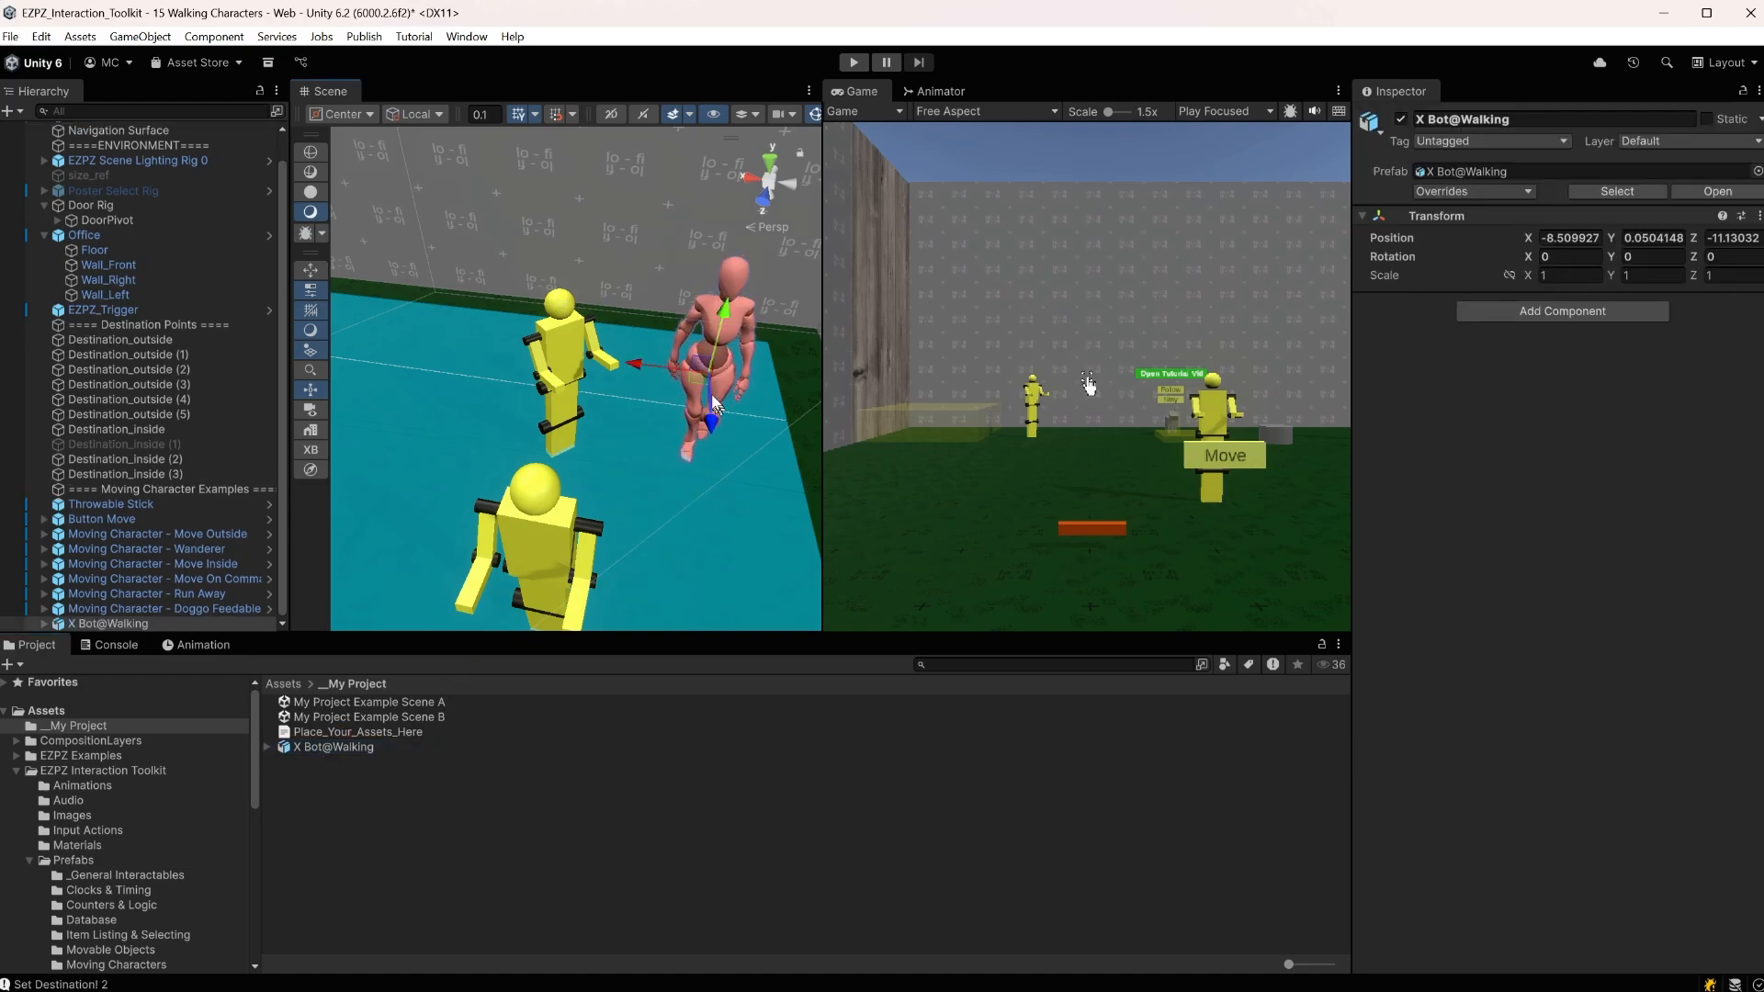
key(f)
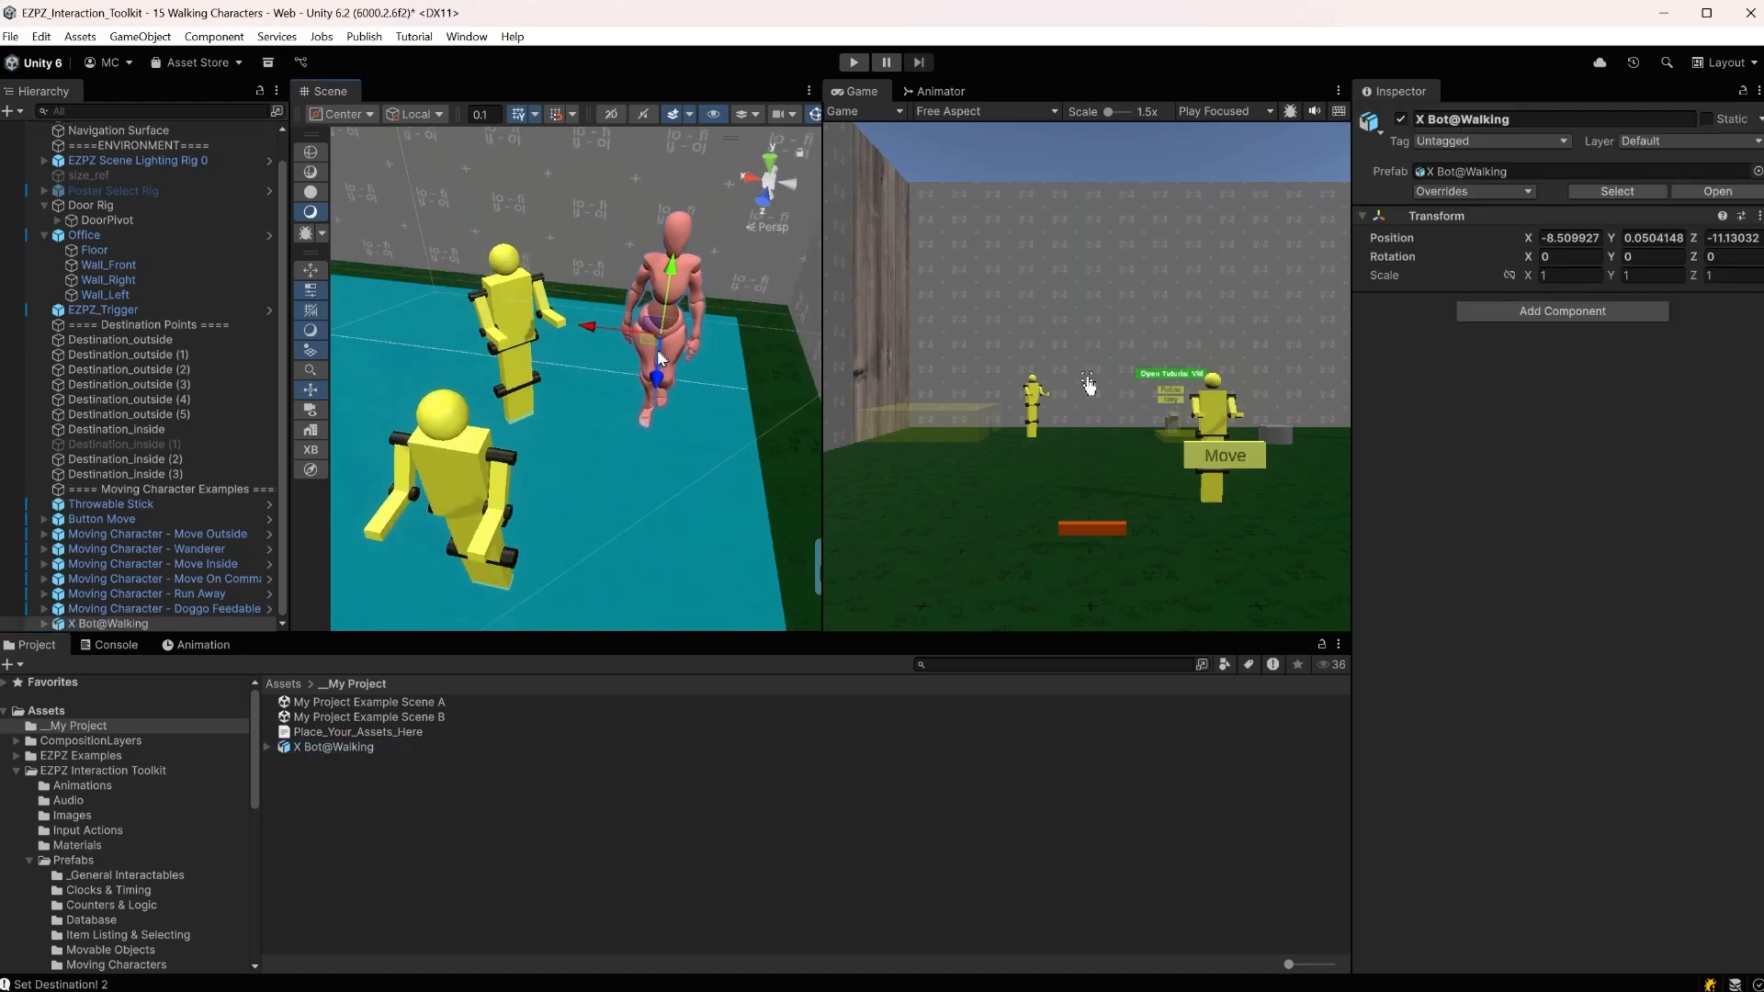
Examine the X Bot@Walking asset's contents and import settings, and play its Walking animation in an enlarged preview
click(266, 747)
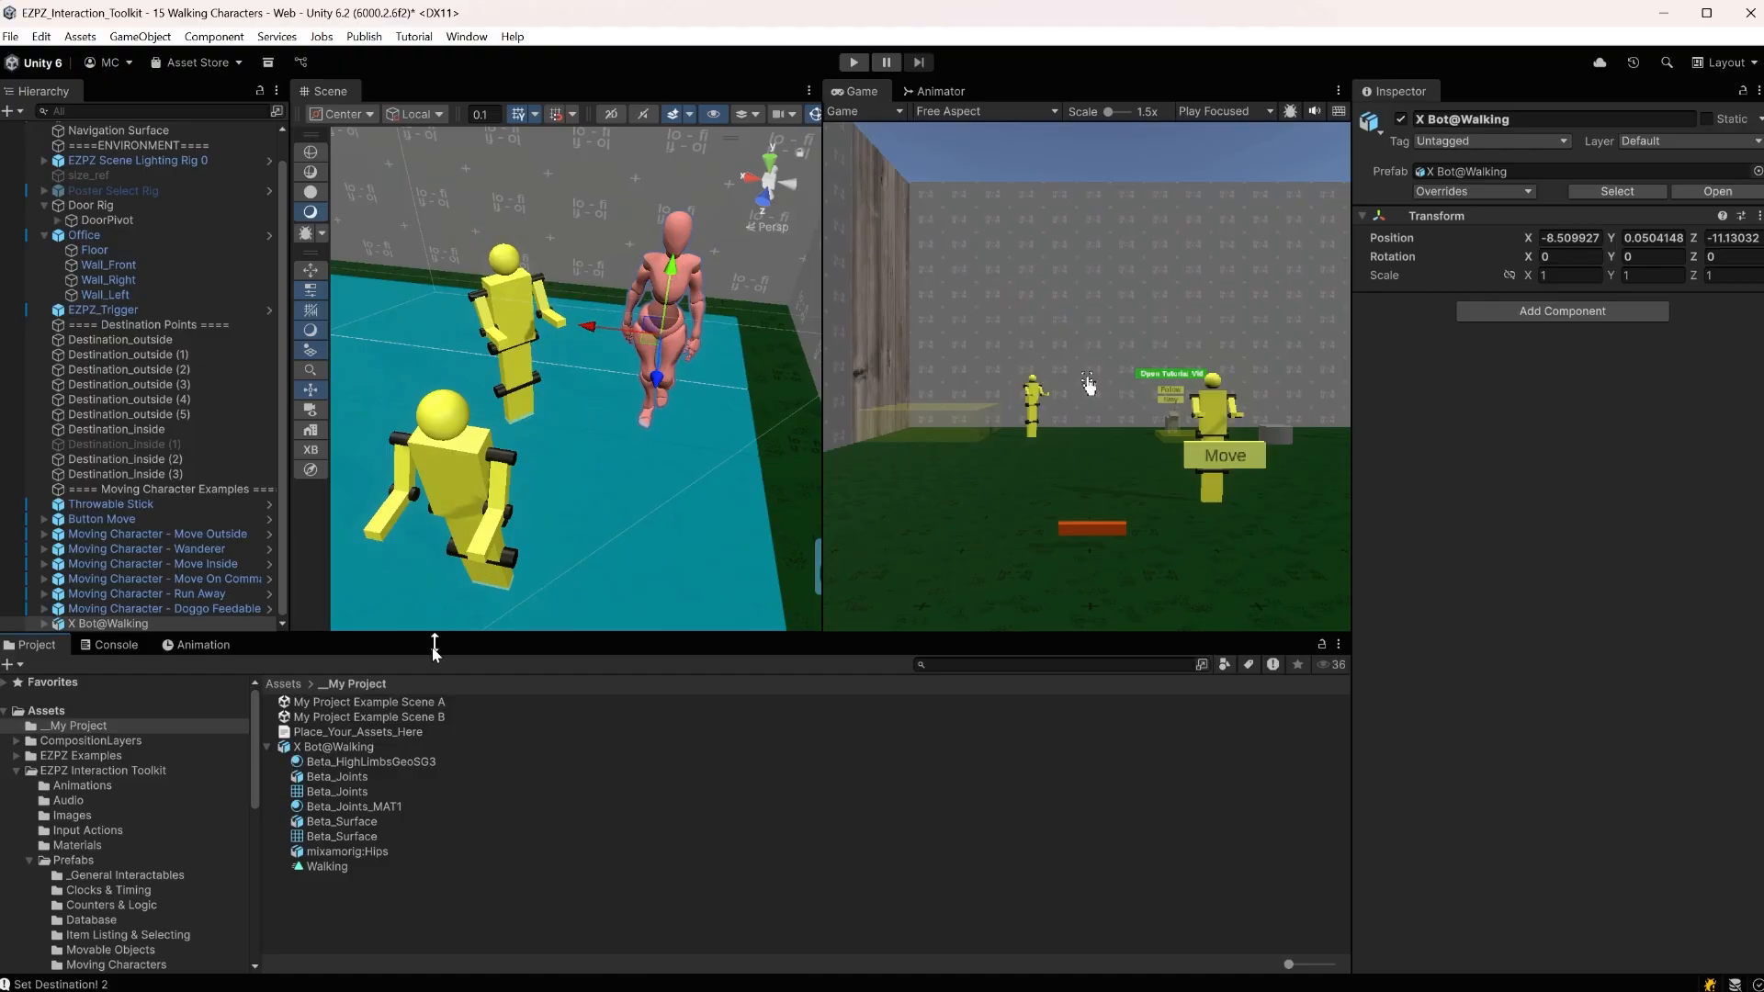
click(340, 749)
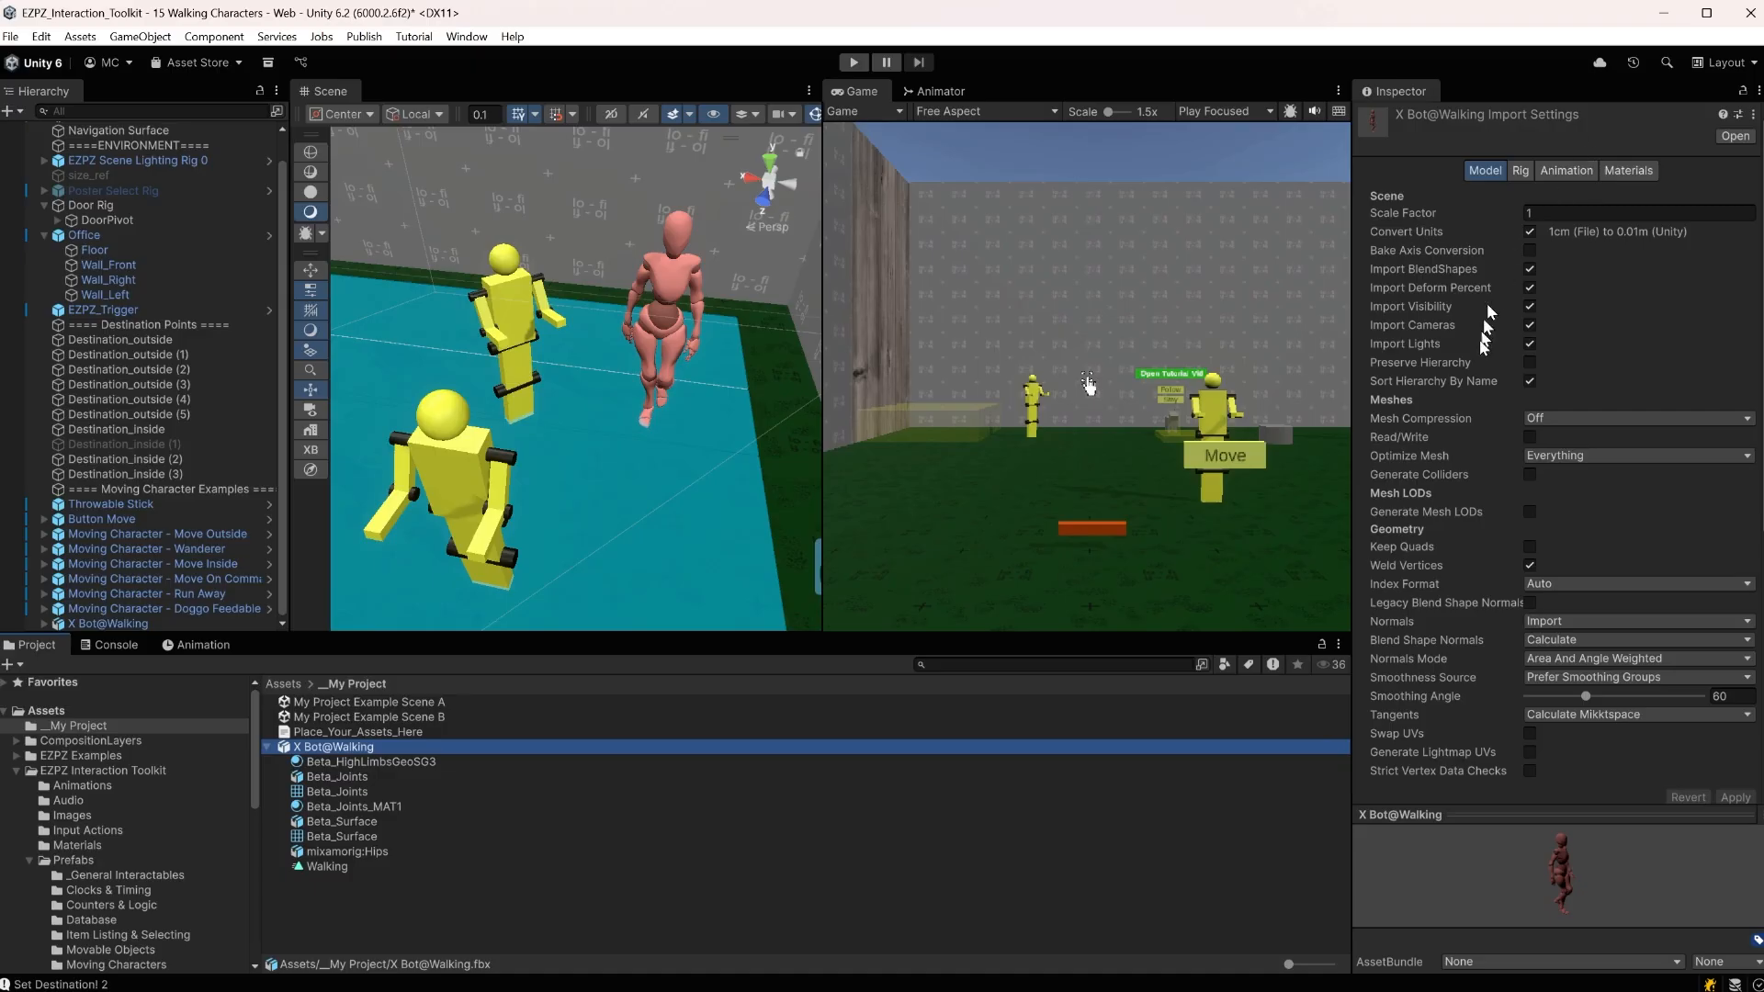
drag(1497, 808, 1497, 678)
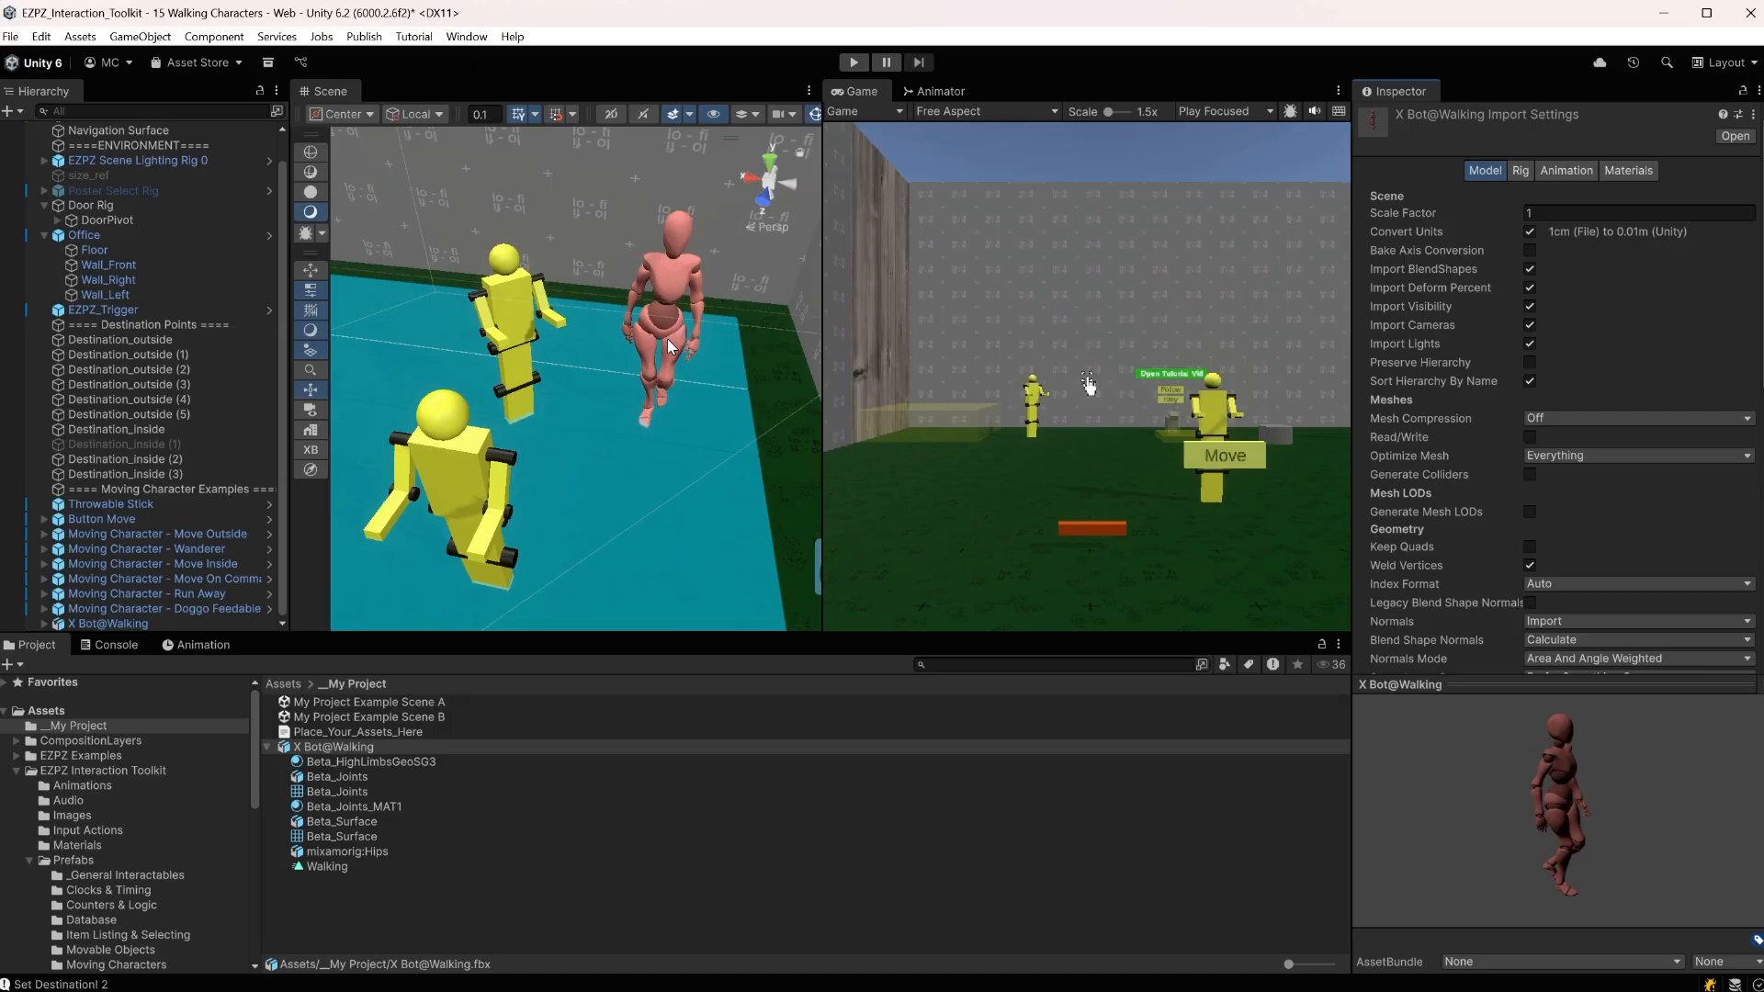
click(1555, 172)
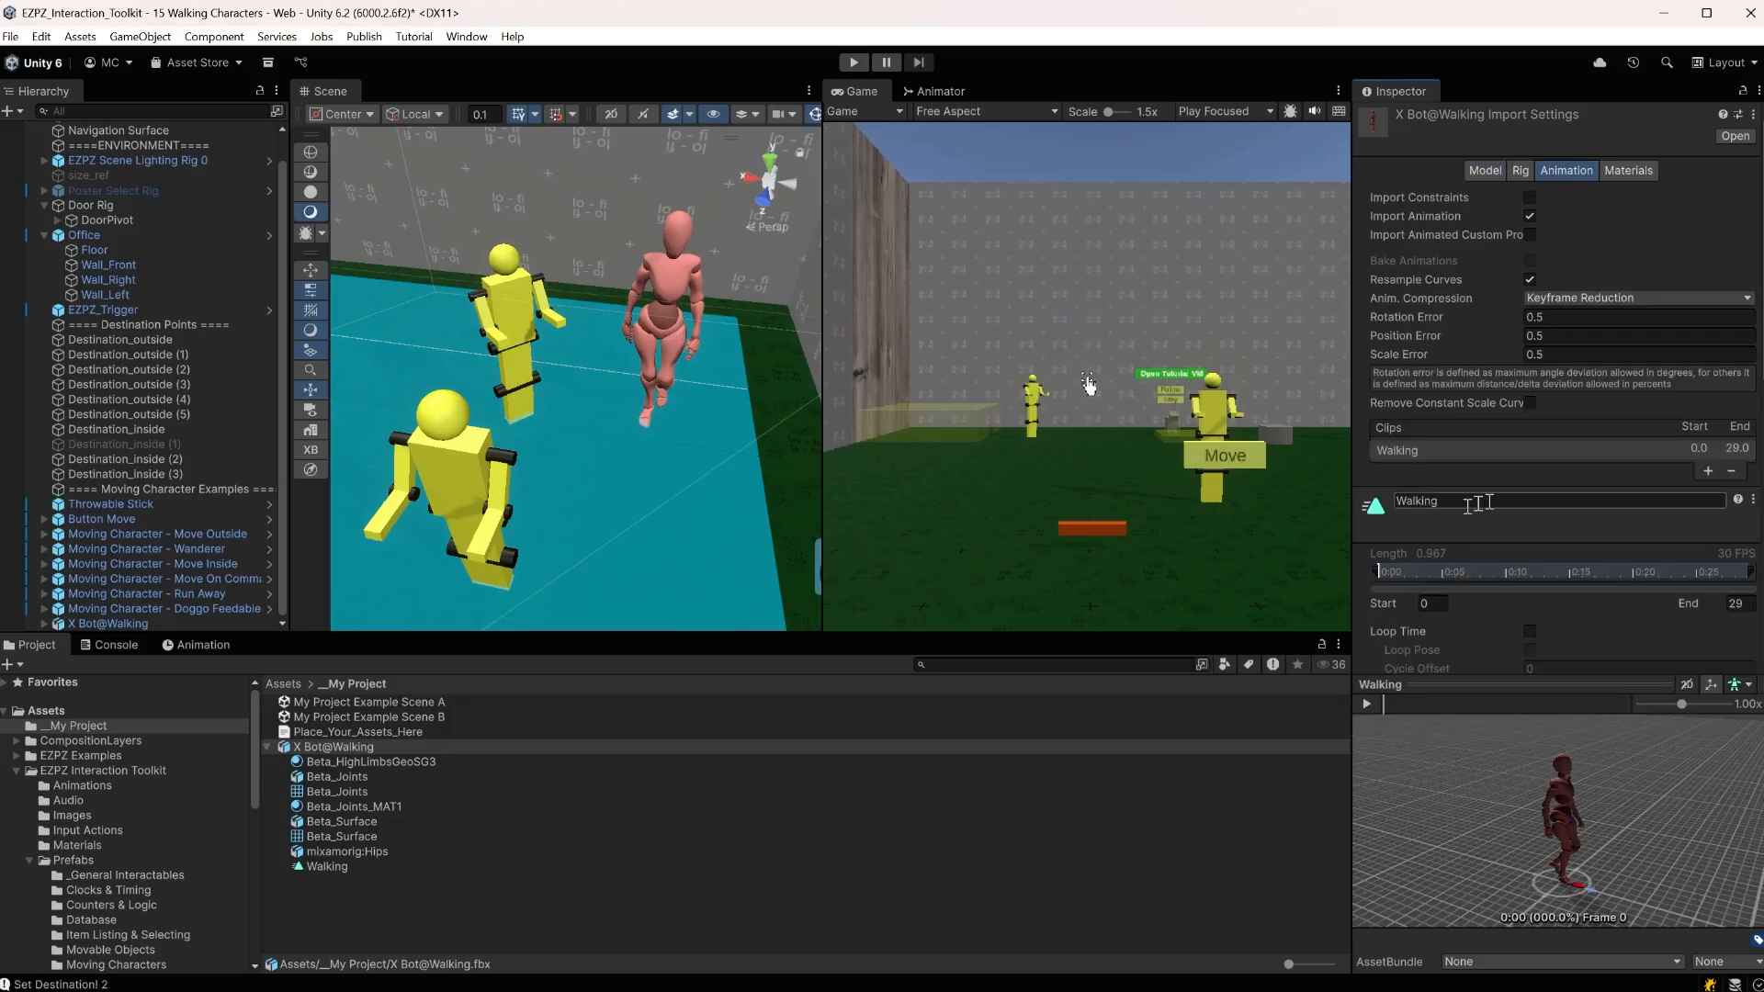
click(1361, 704)
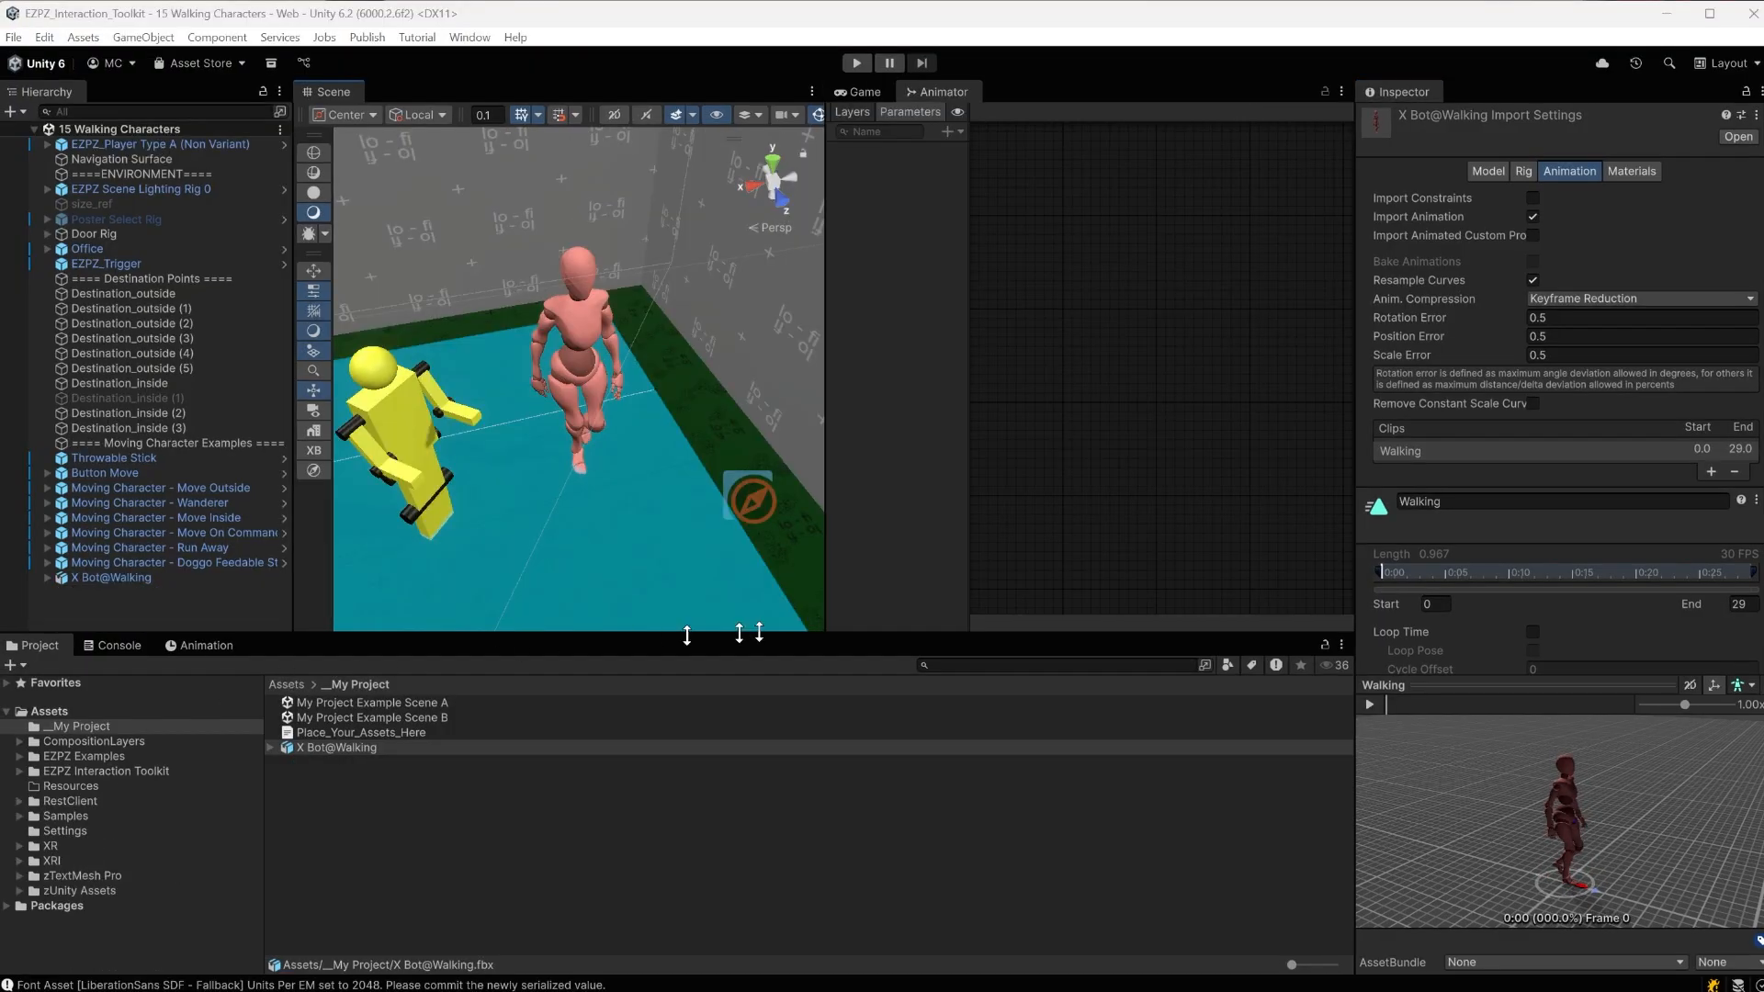
click(1373, 708)
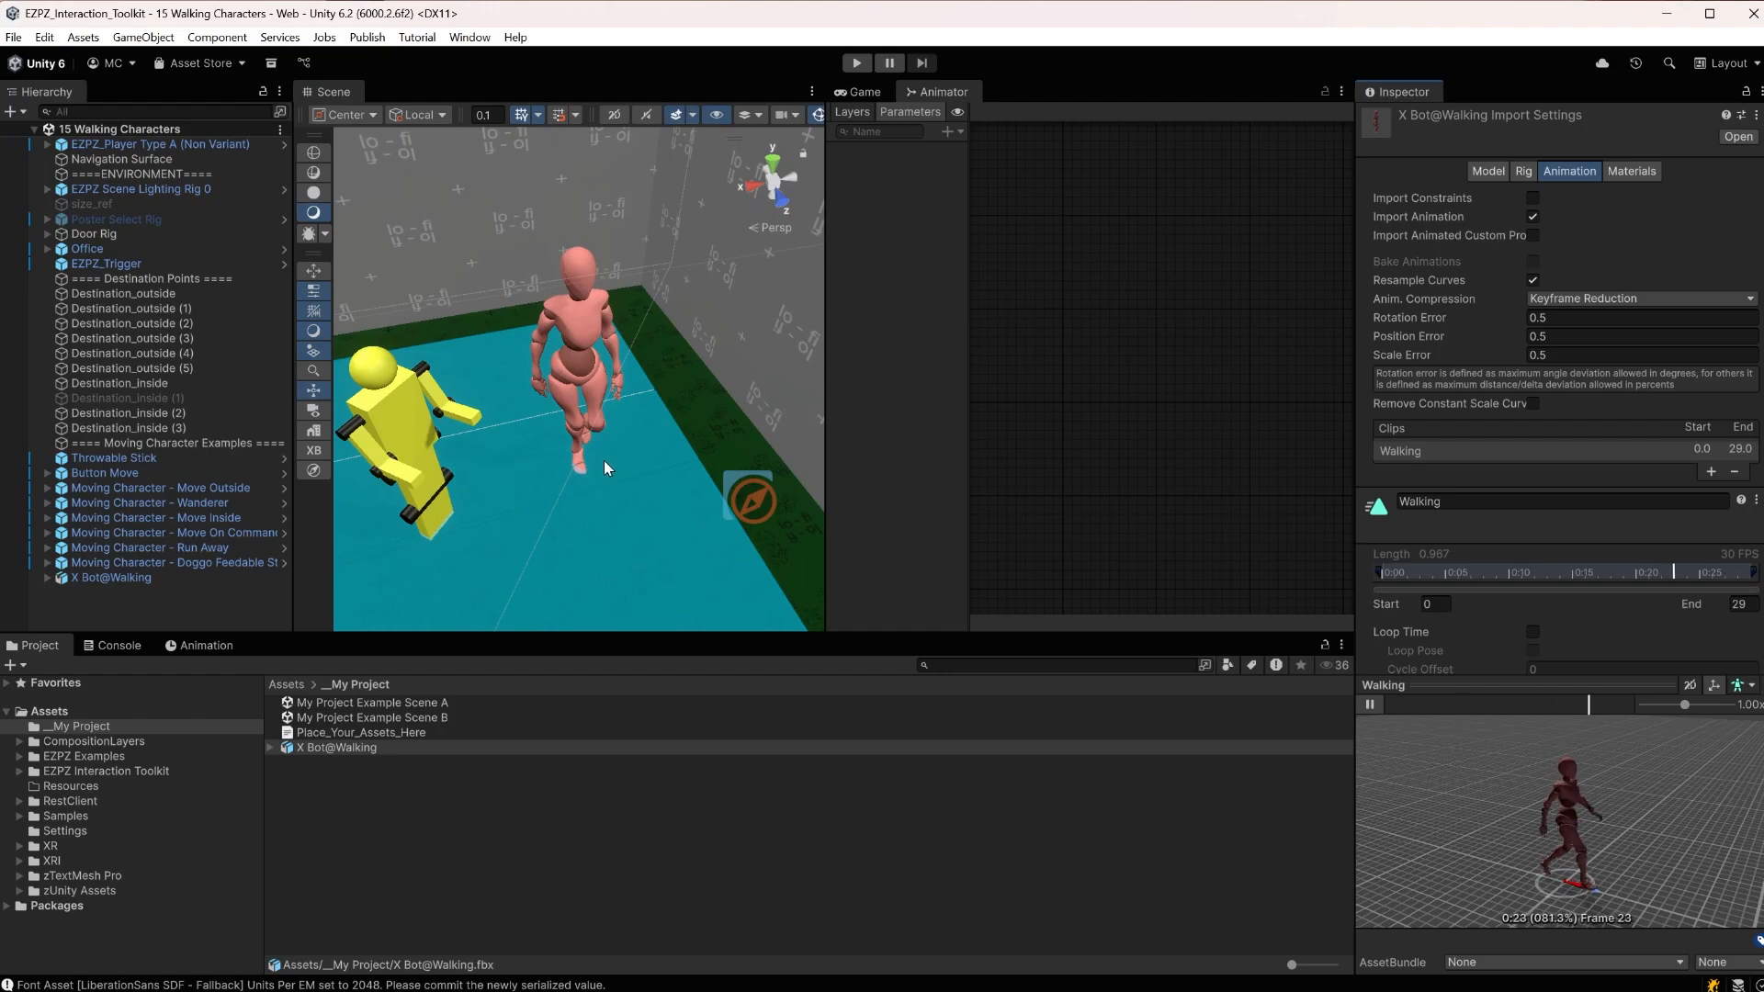
Select the Walking clip inside the X Bot@Walking asset, play its preview and pause it
click(269, 748)
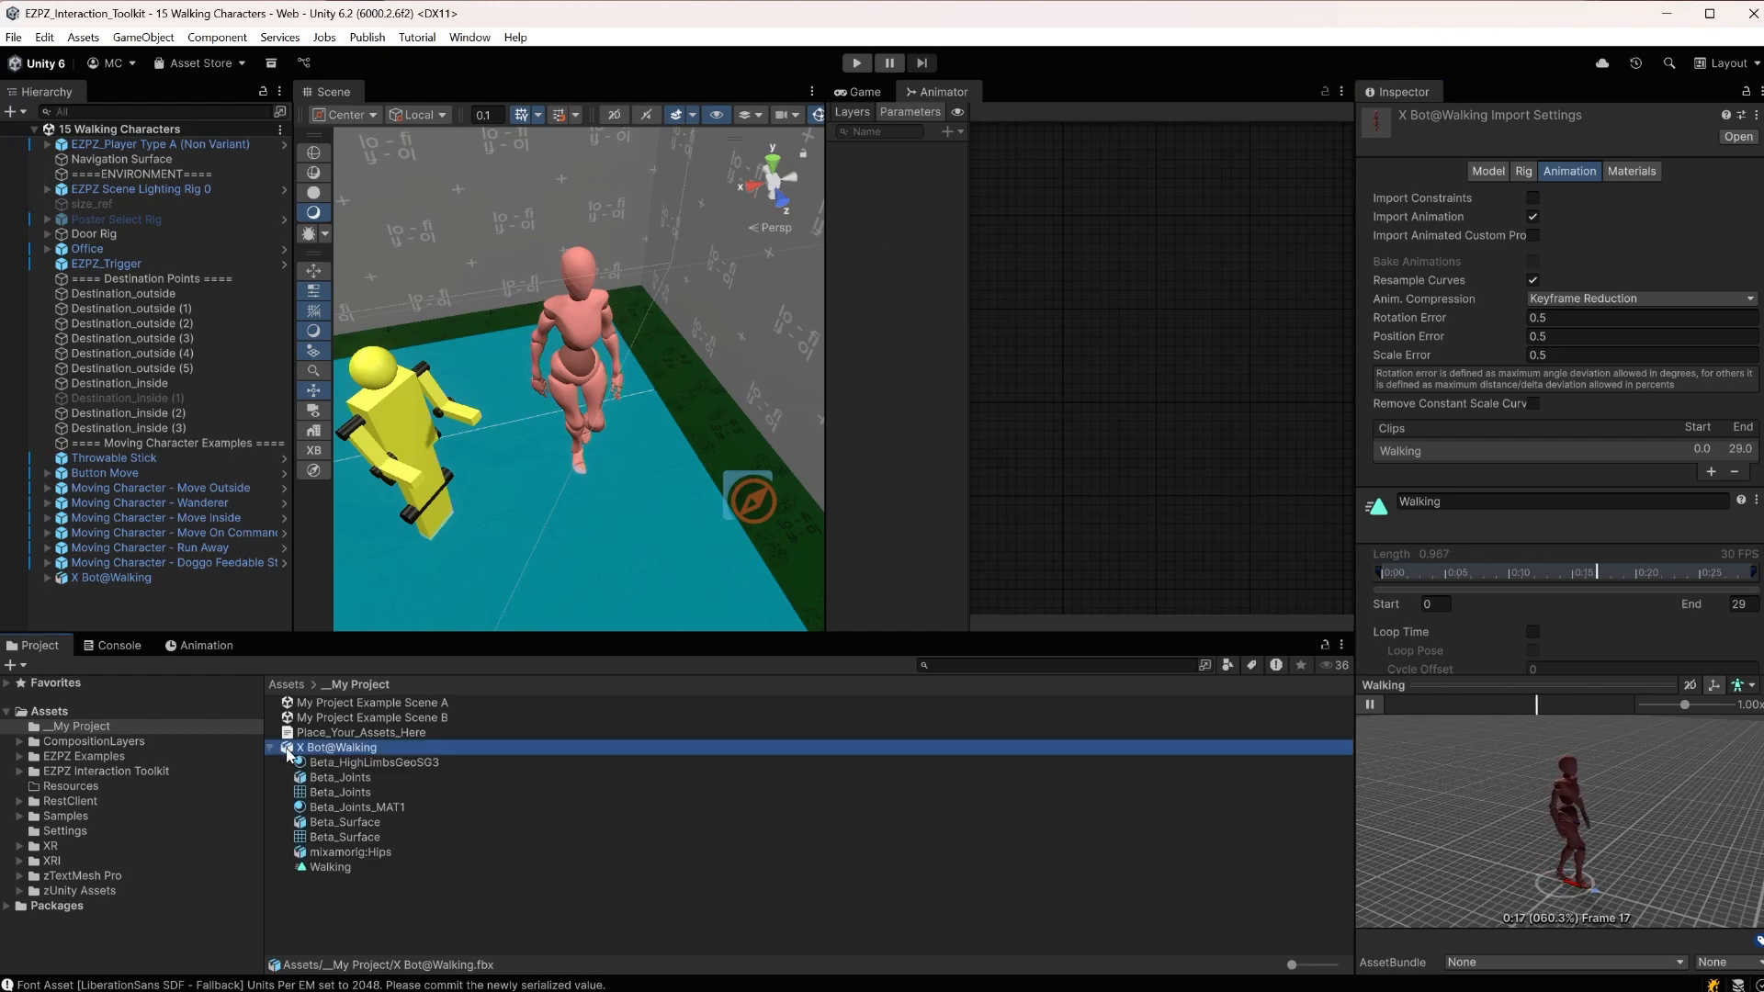
click(317, 869)
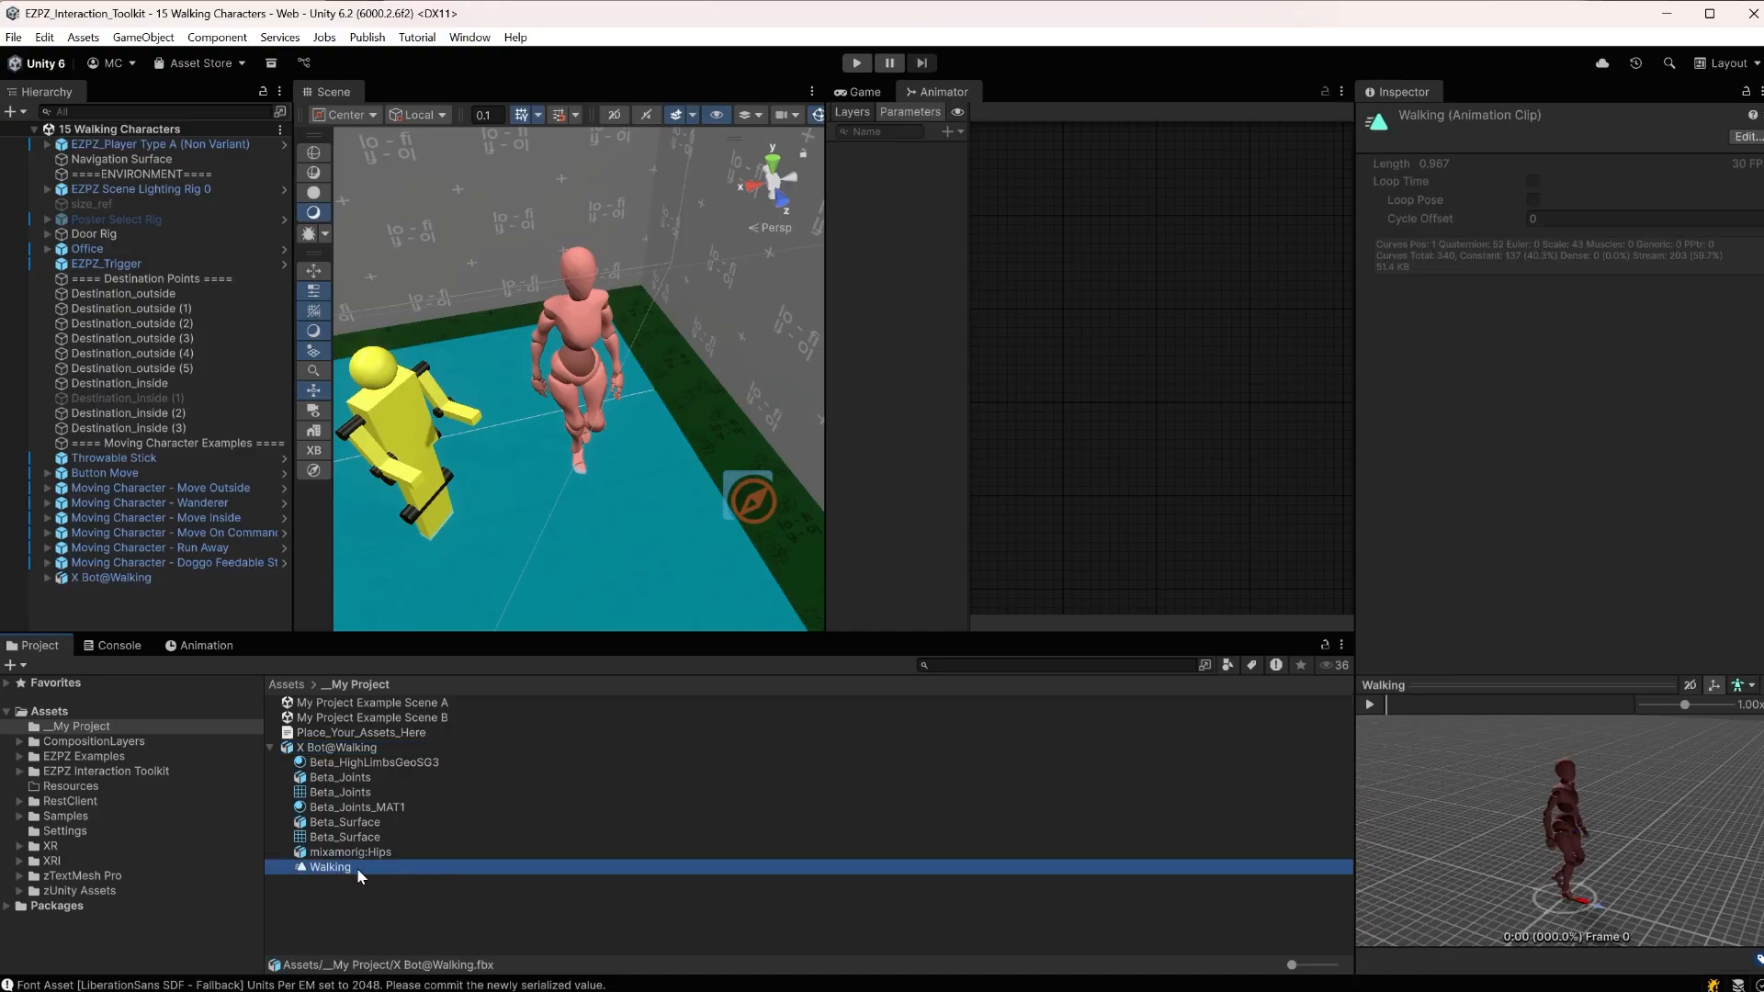
click(1374, 705)
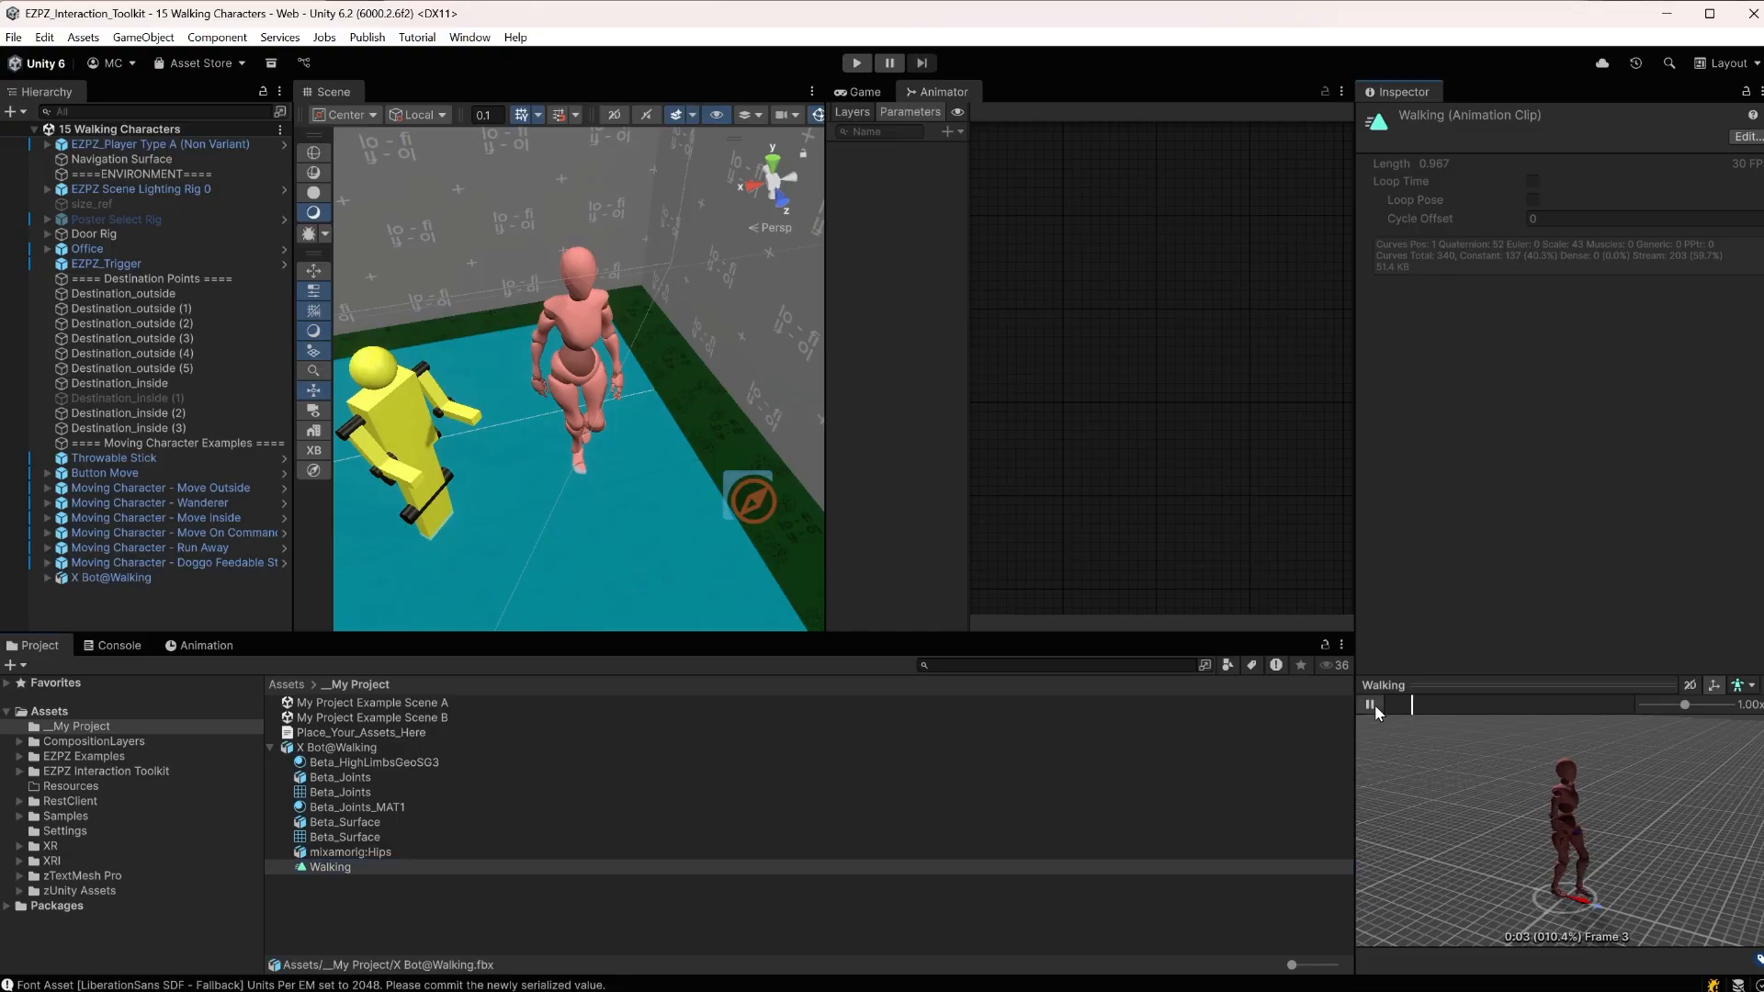
click(1371, 705)
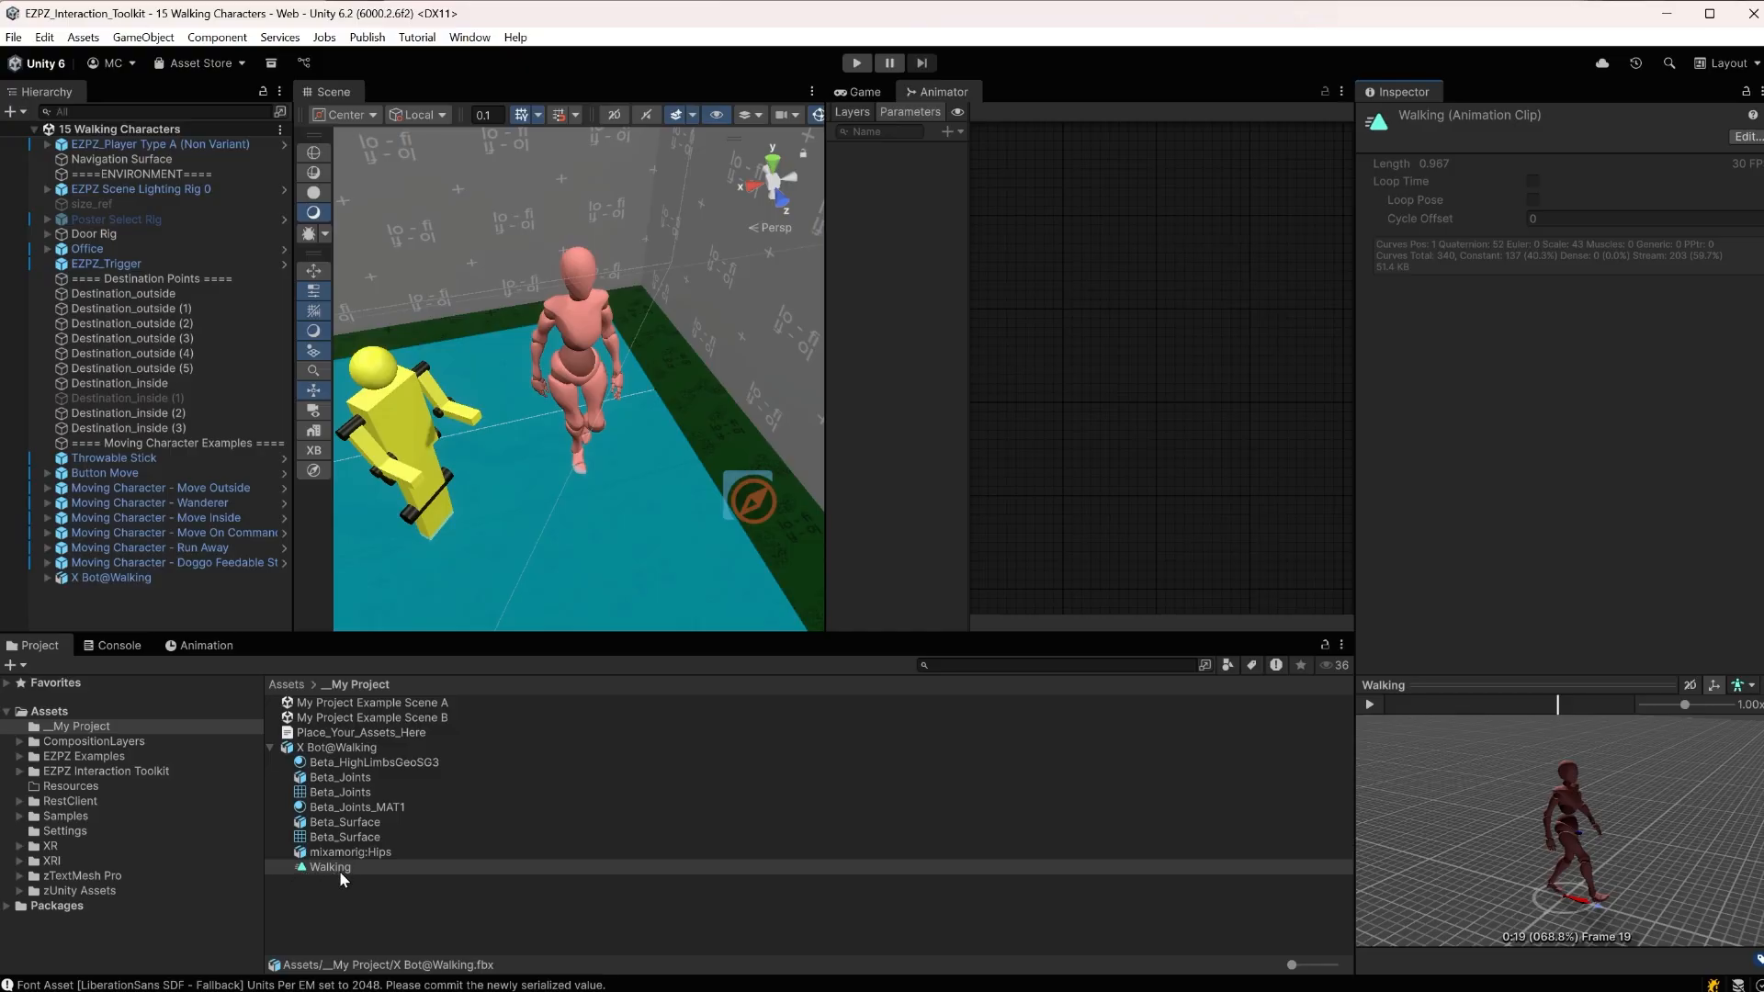
Assign the Walking clip to the X Bot@Walking object in the scene and select that object
click(52, 581)
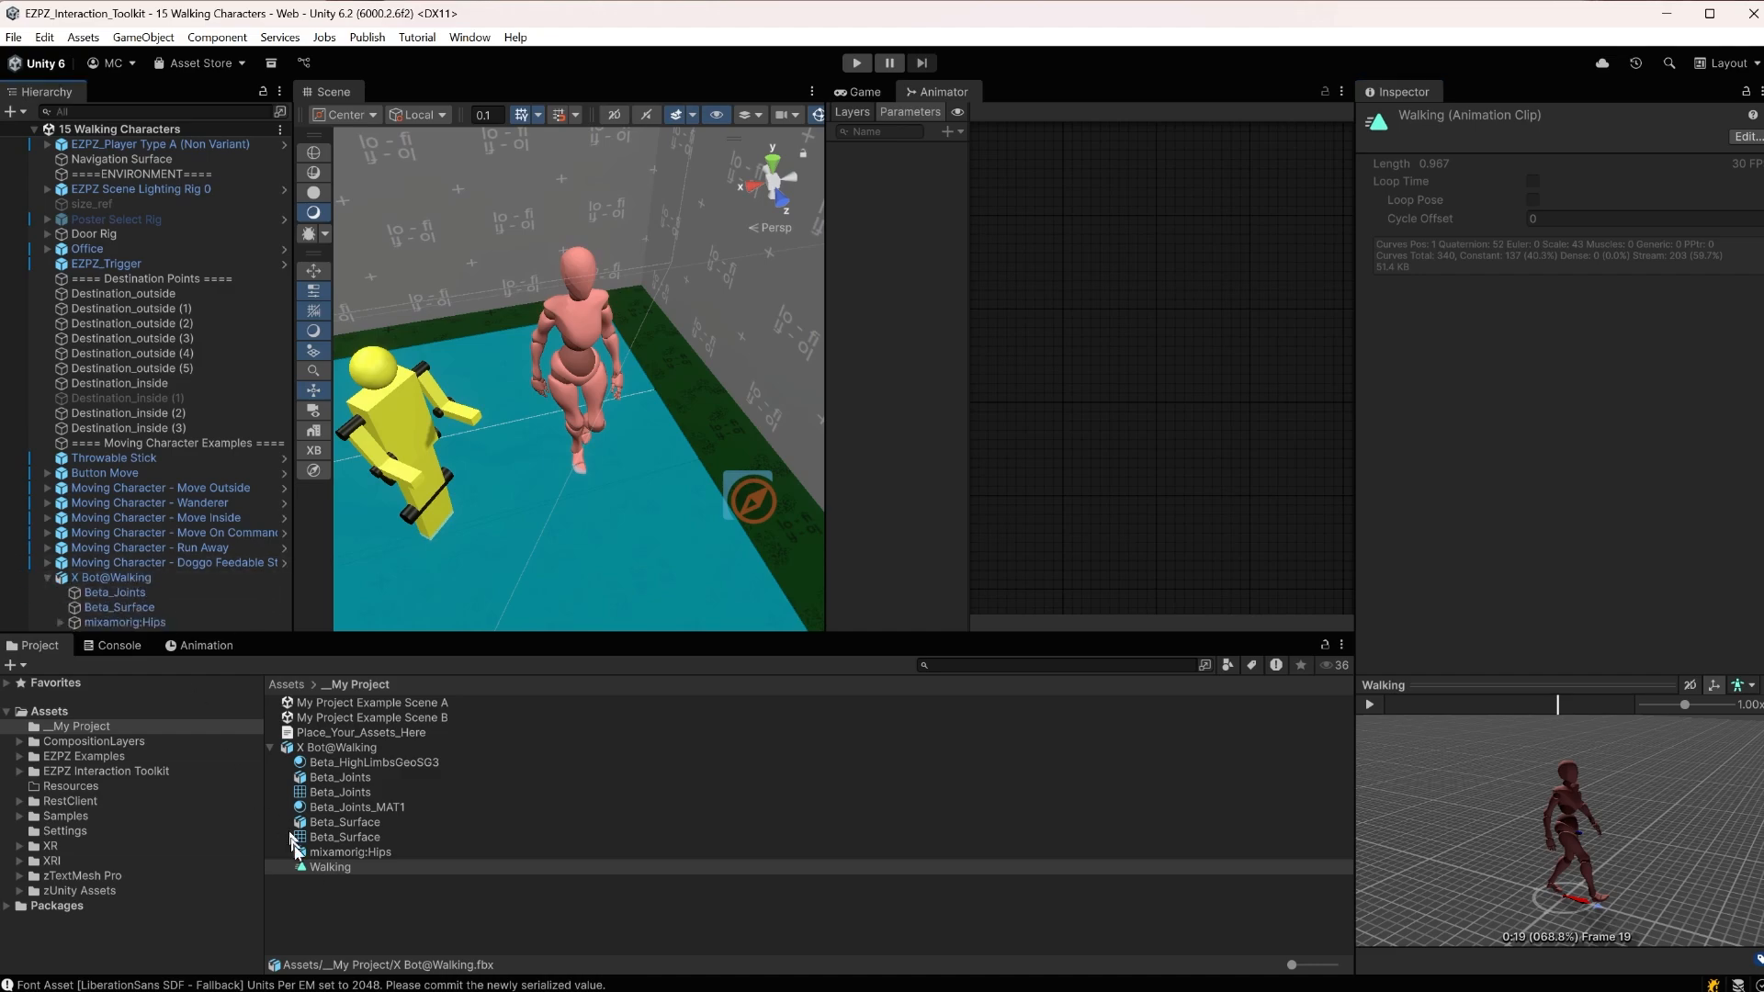
drag(327, 873, 118, 589)
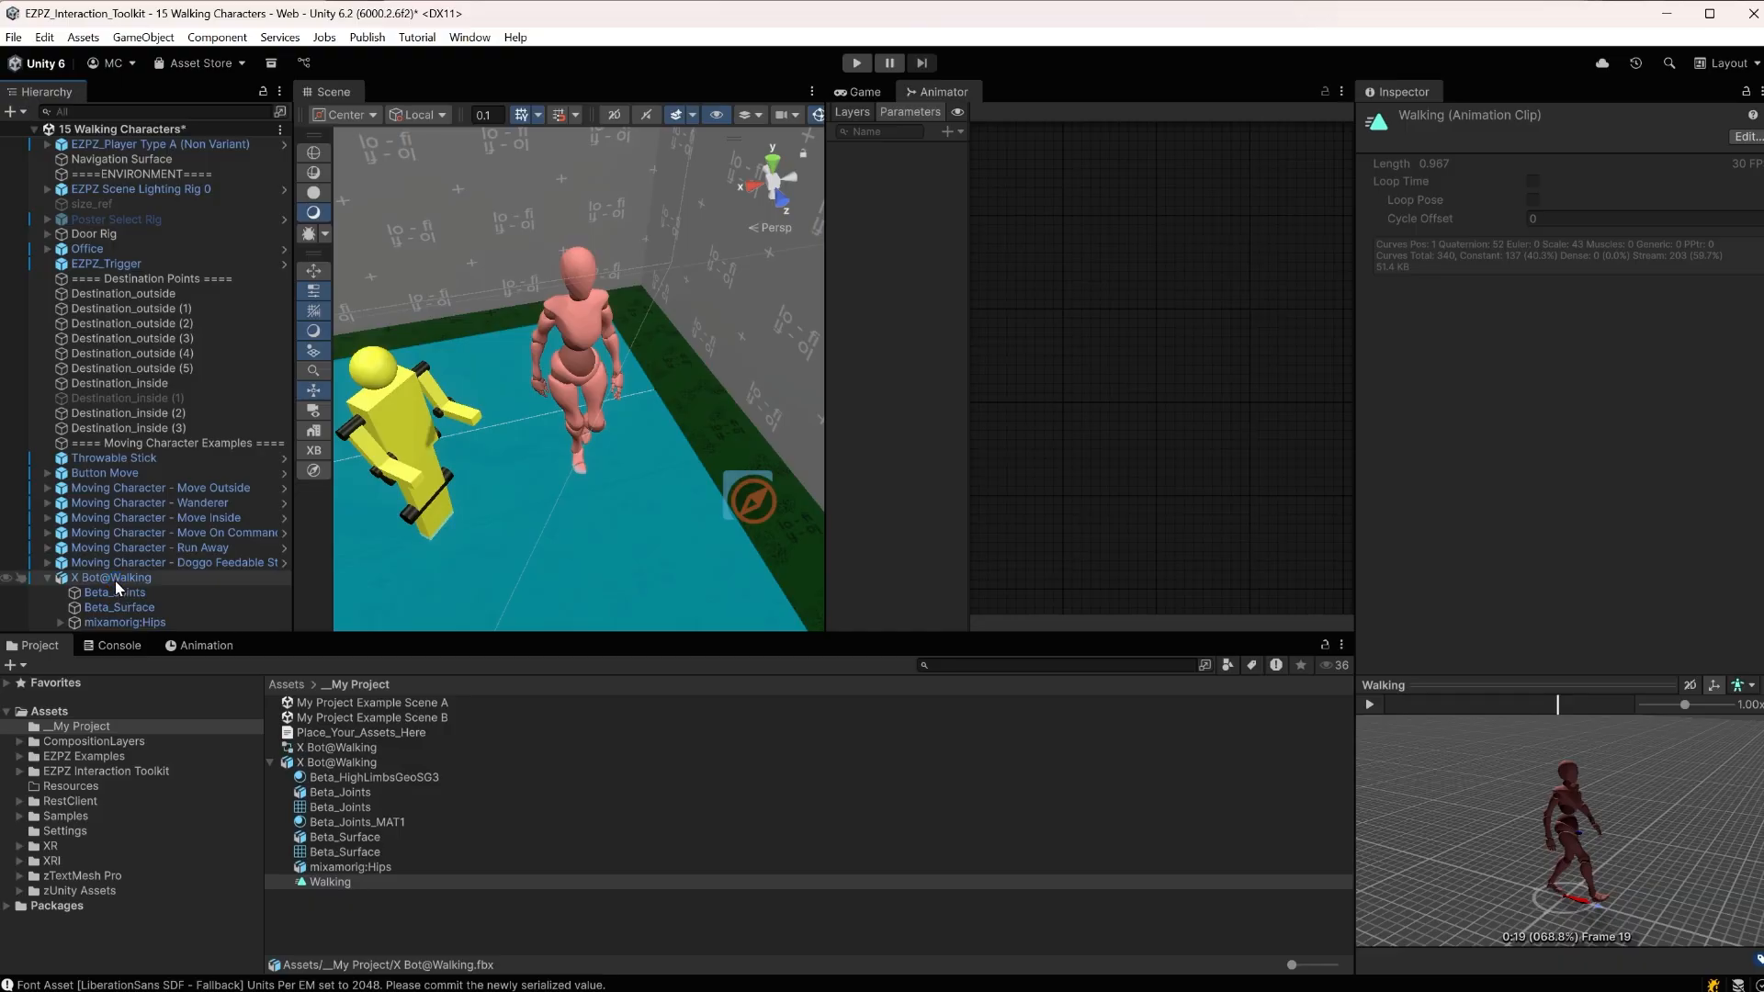
click(114, 581)
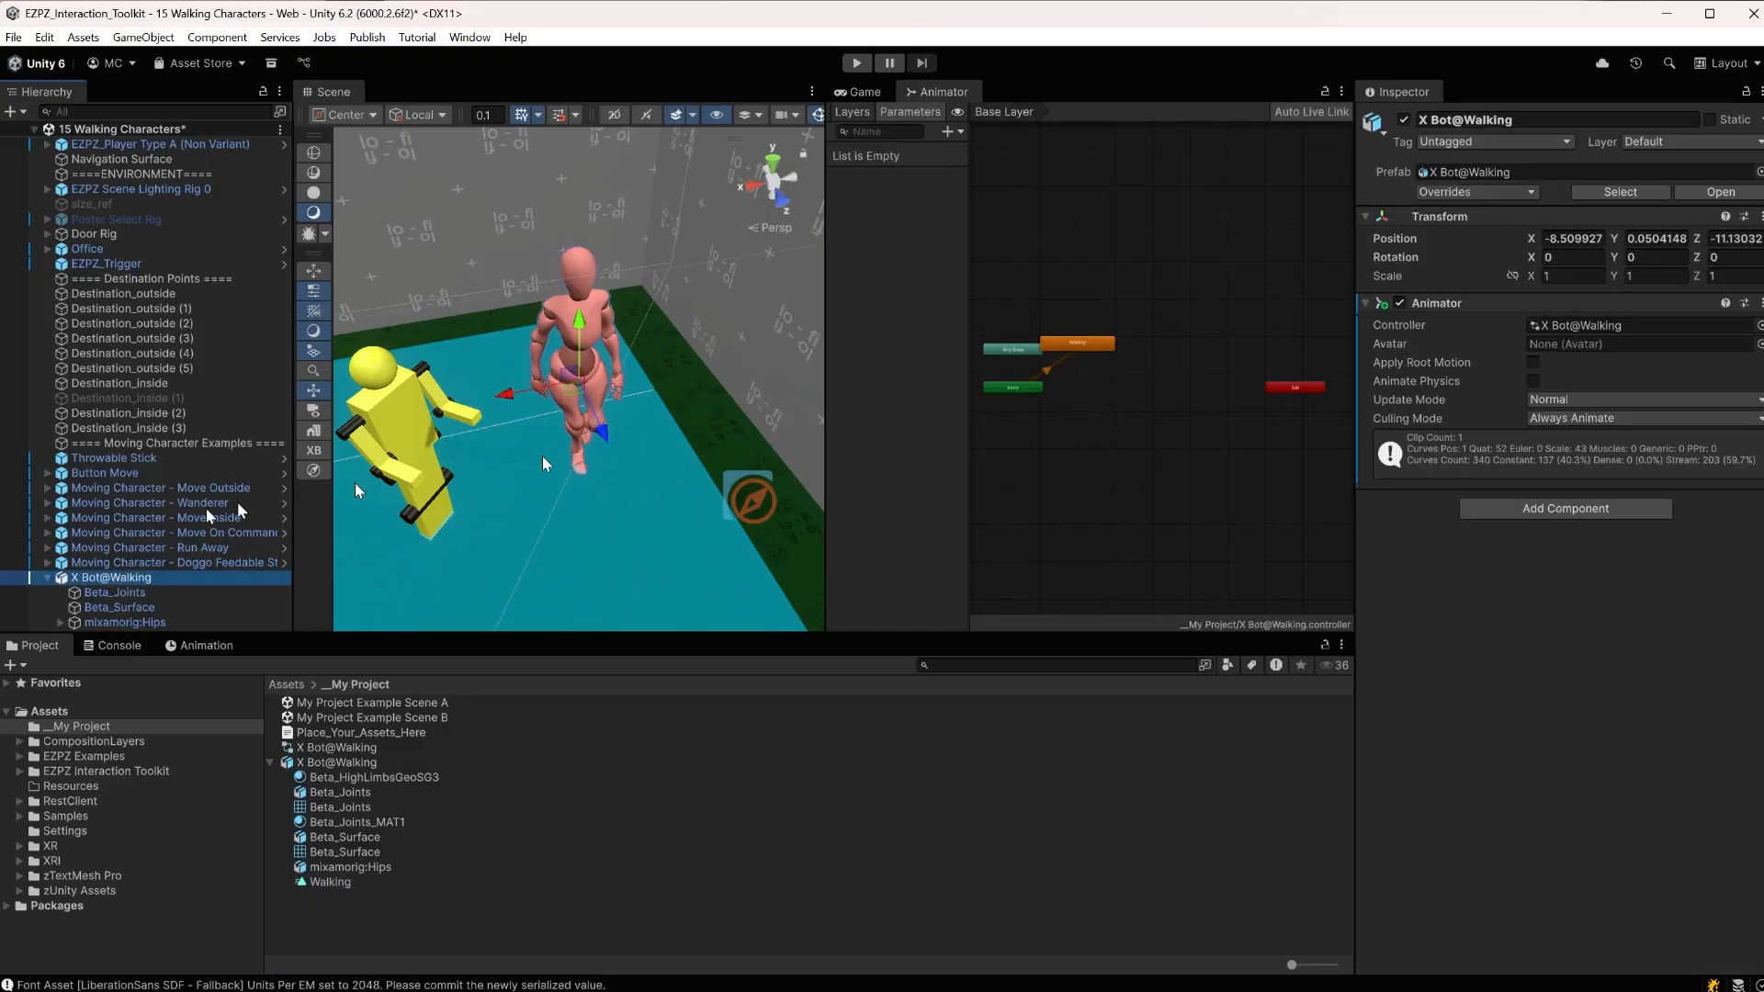
Inspect X Bot@Walking's Animator controller and its Walking state in the state graph
click(1547, 324)
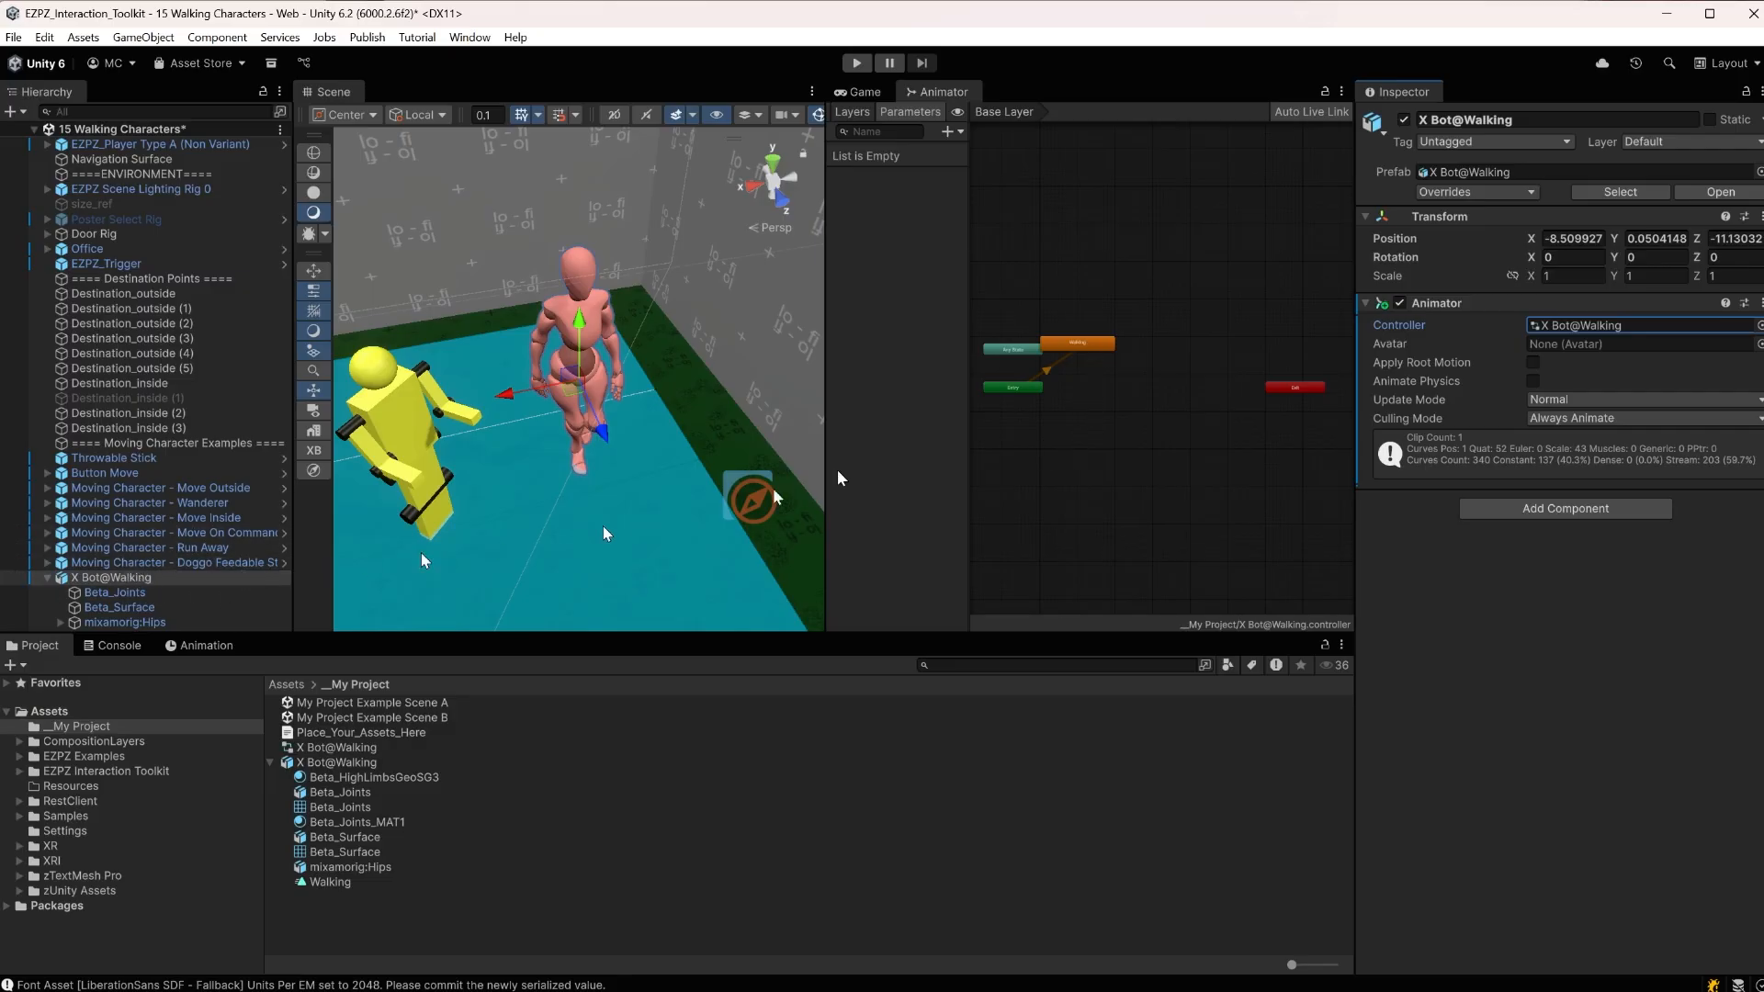
scroll(1090, 409, up, 3)
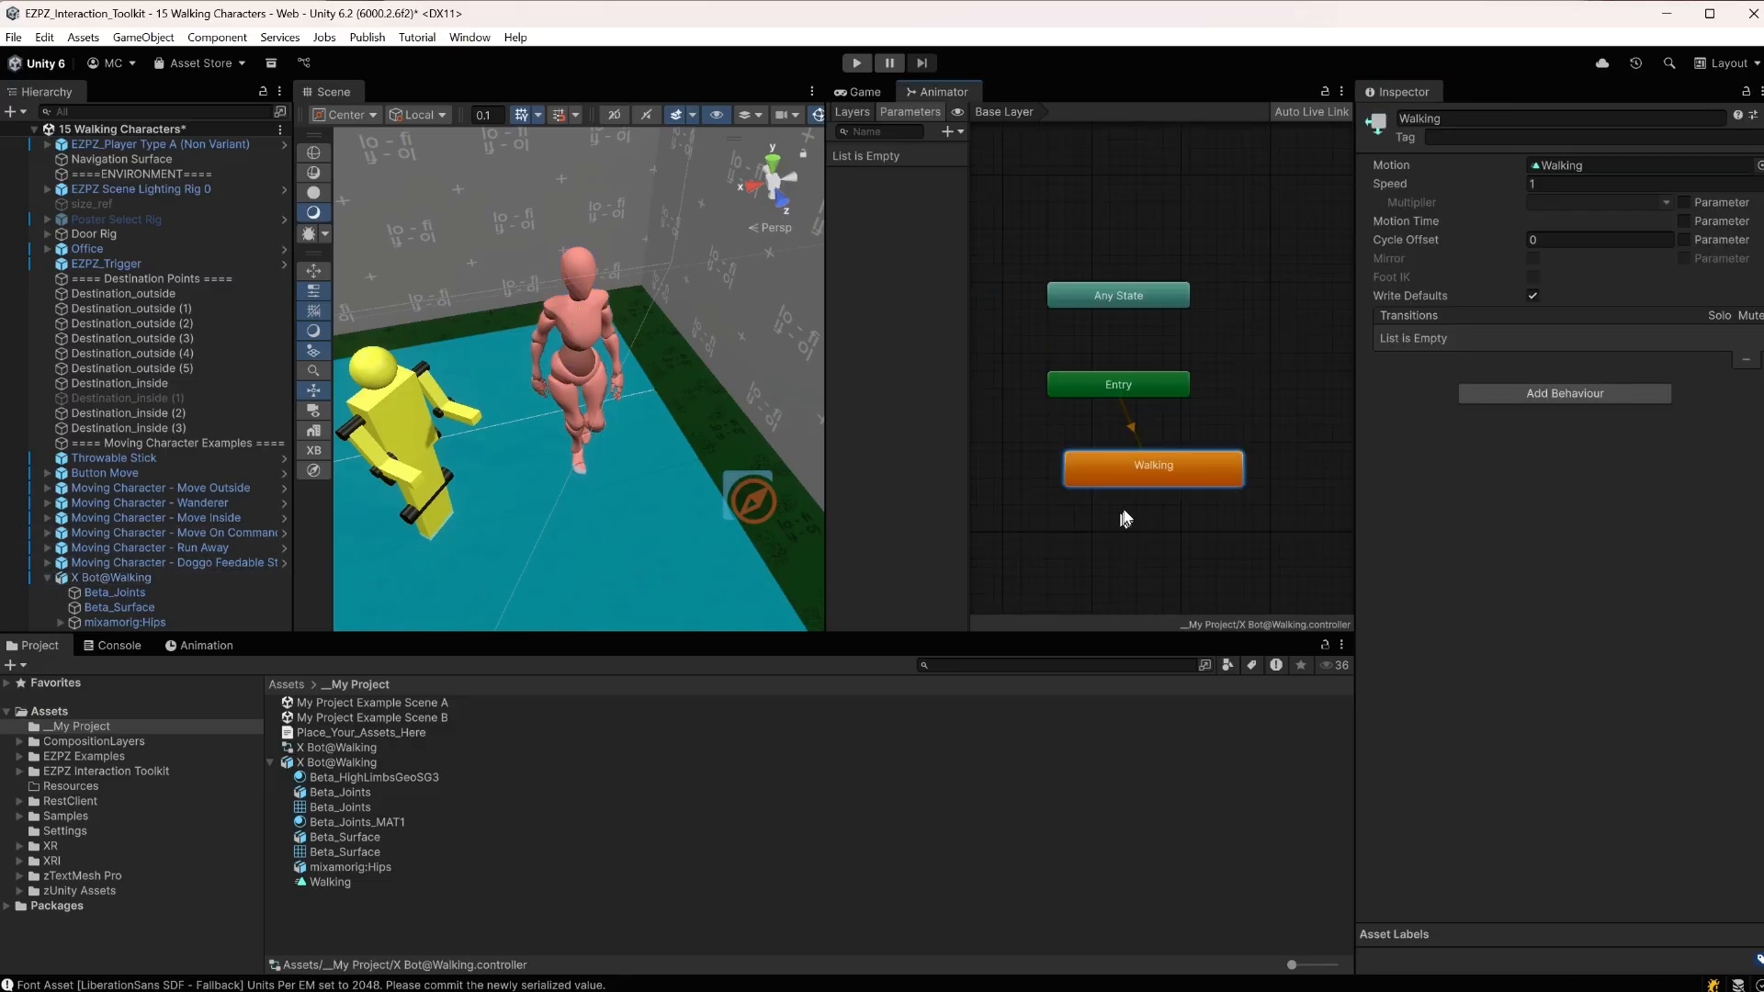
scroll(1126, 519, down, 3)
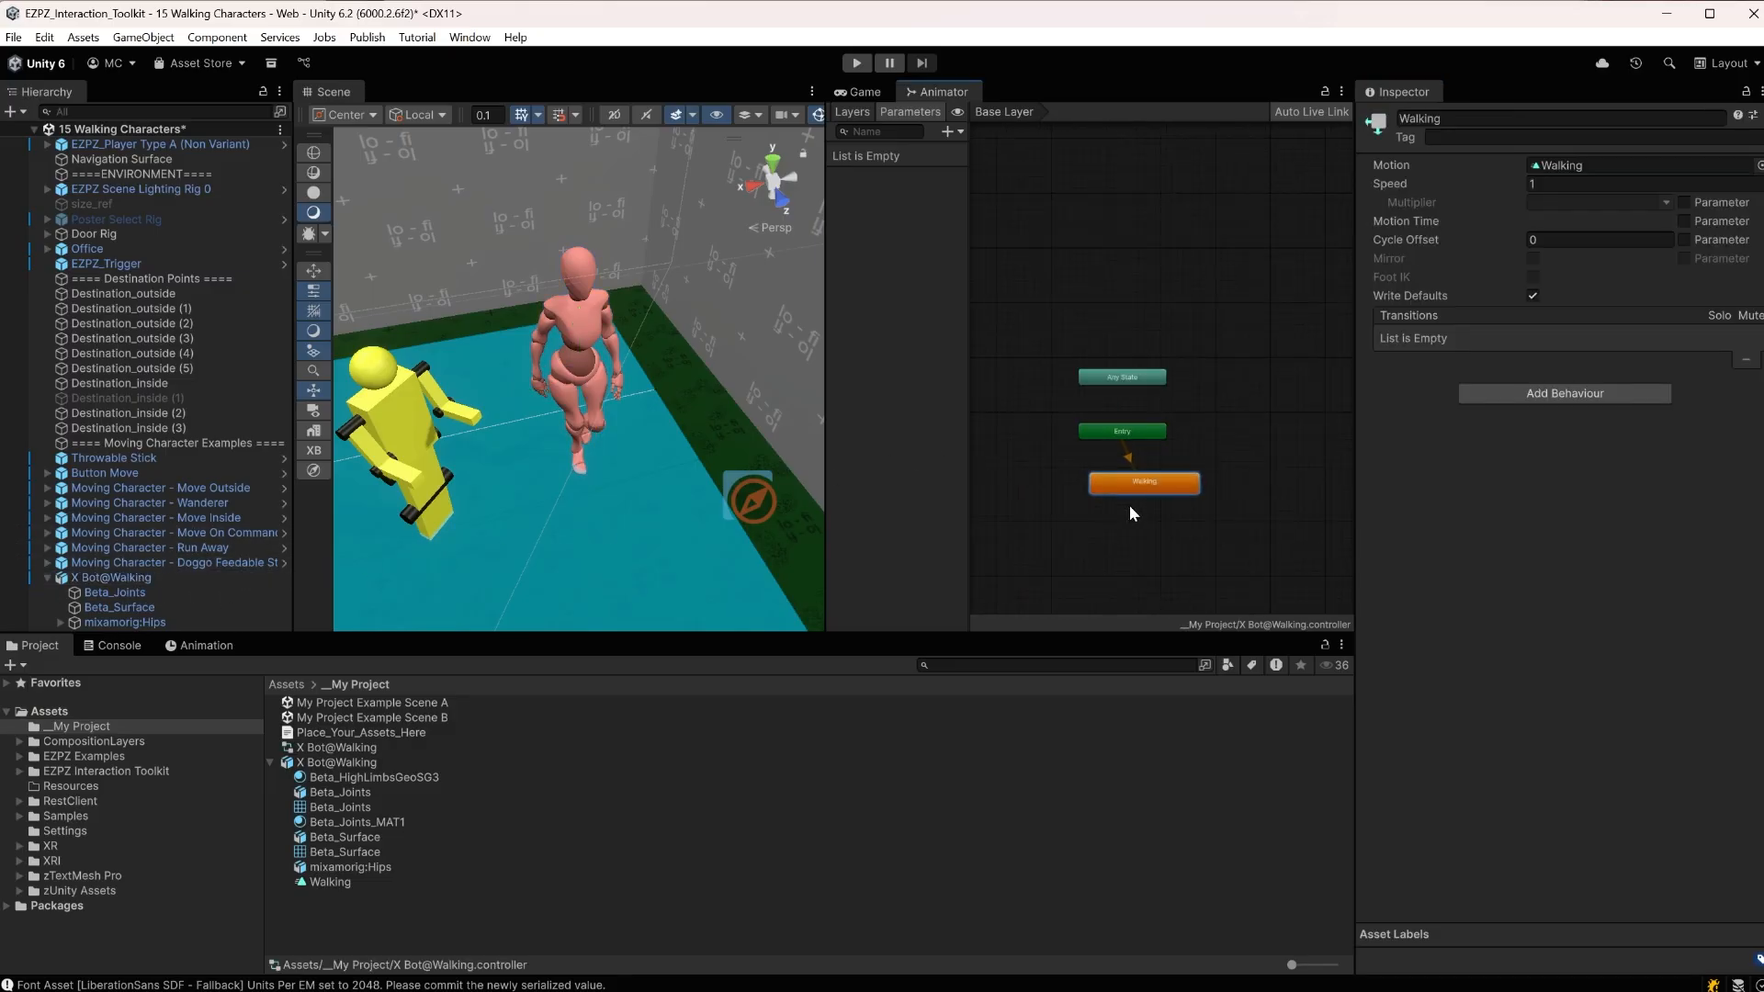
scroll(1167, 469, up, 2)
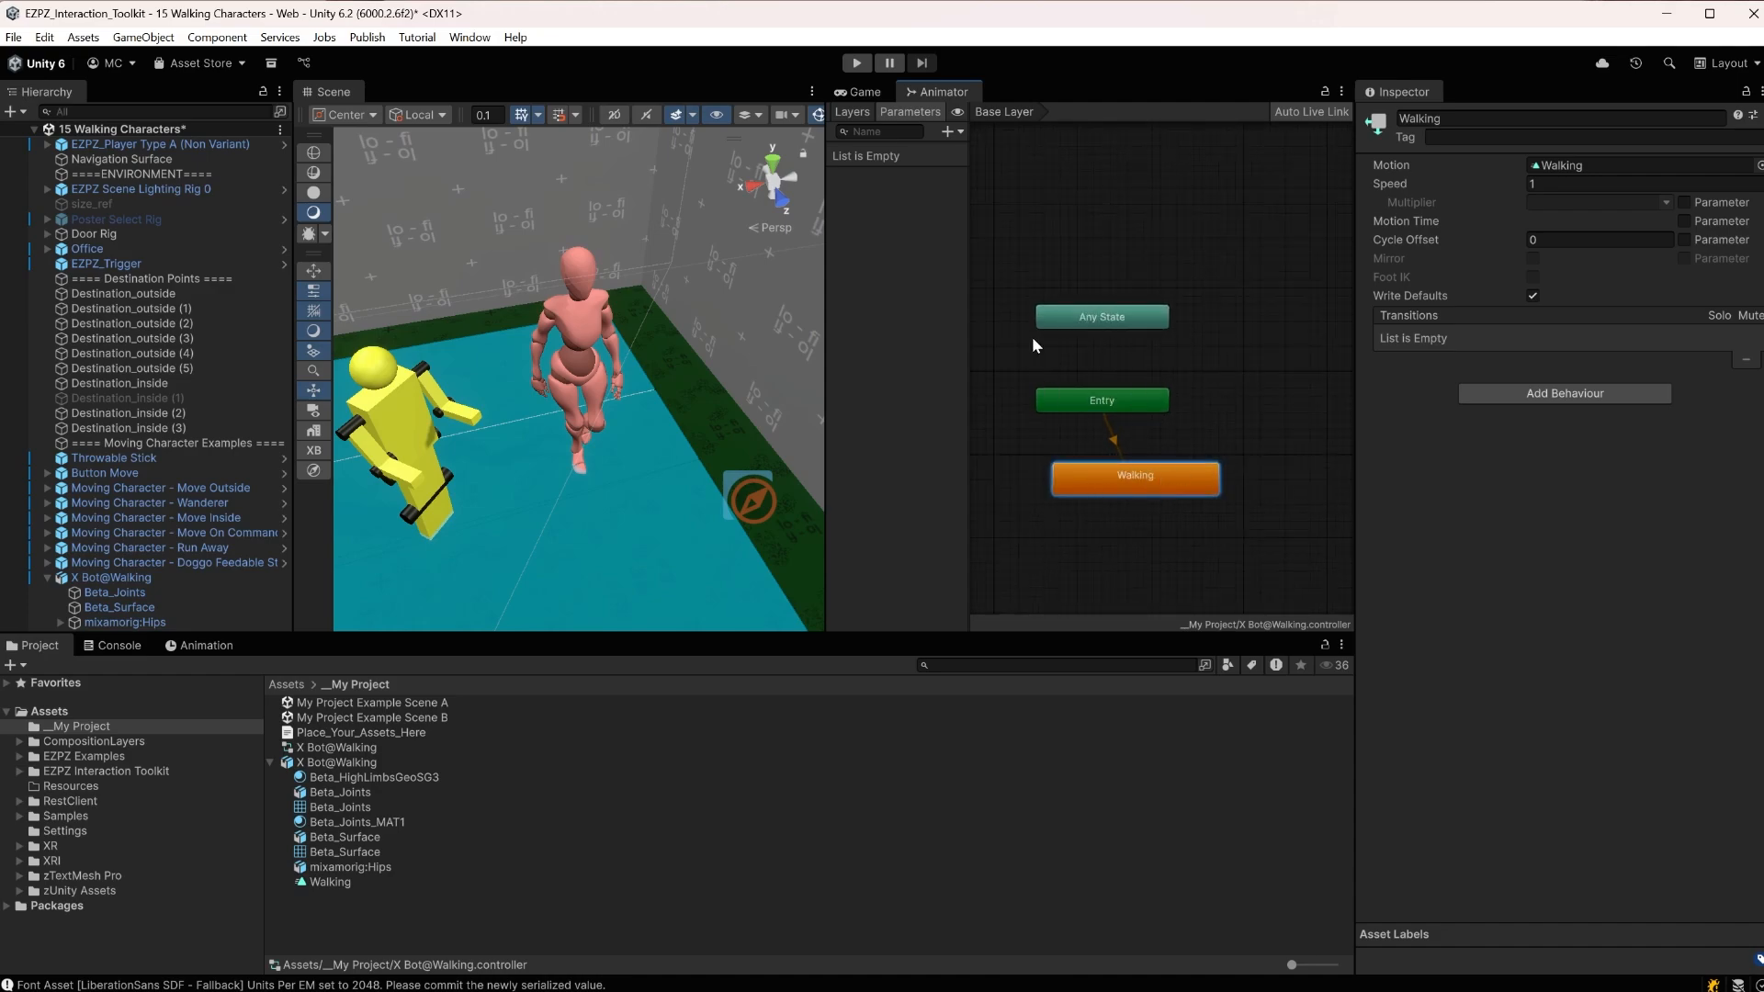
Run the scene to watch the X Bot's walking animation, and stop play mode
click(857, 62)
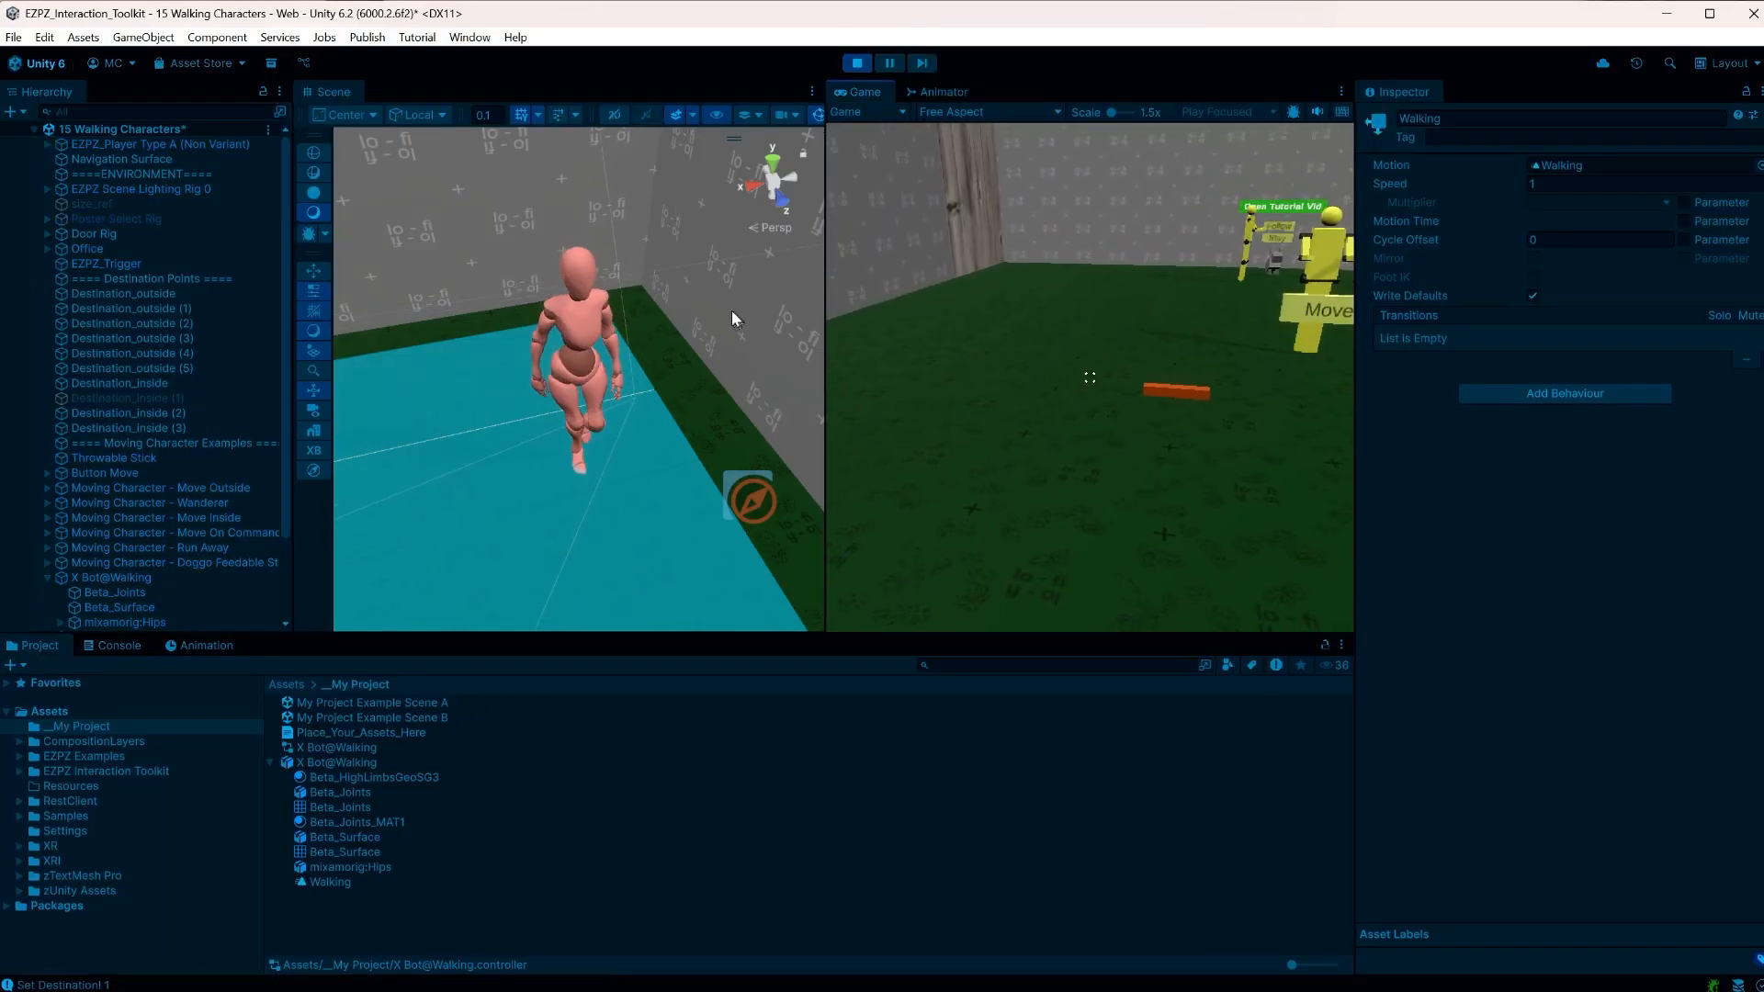
click(579, 325)
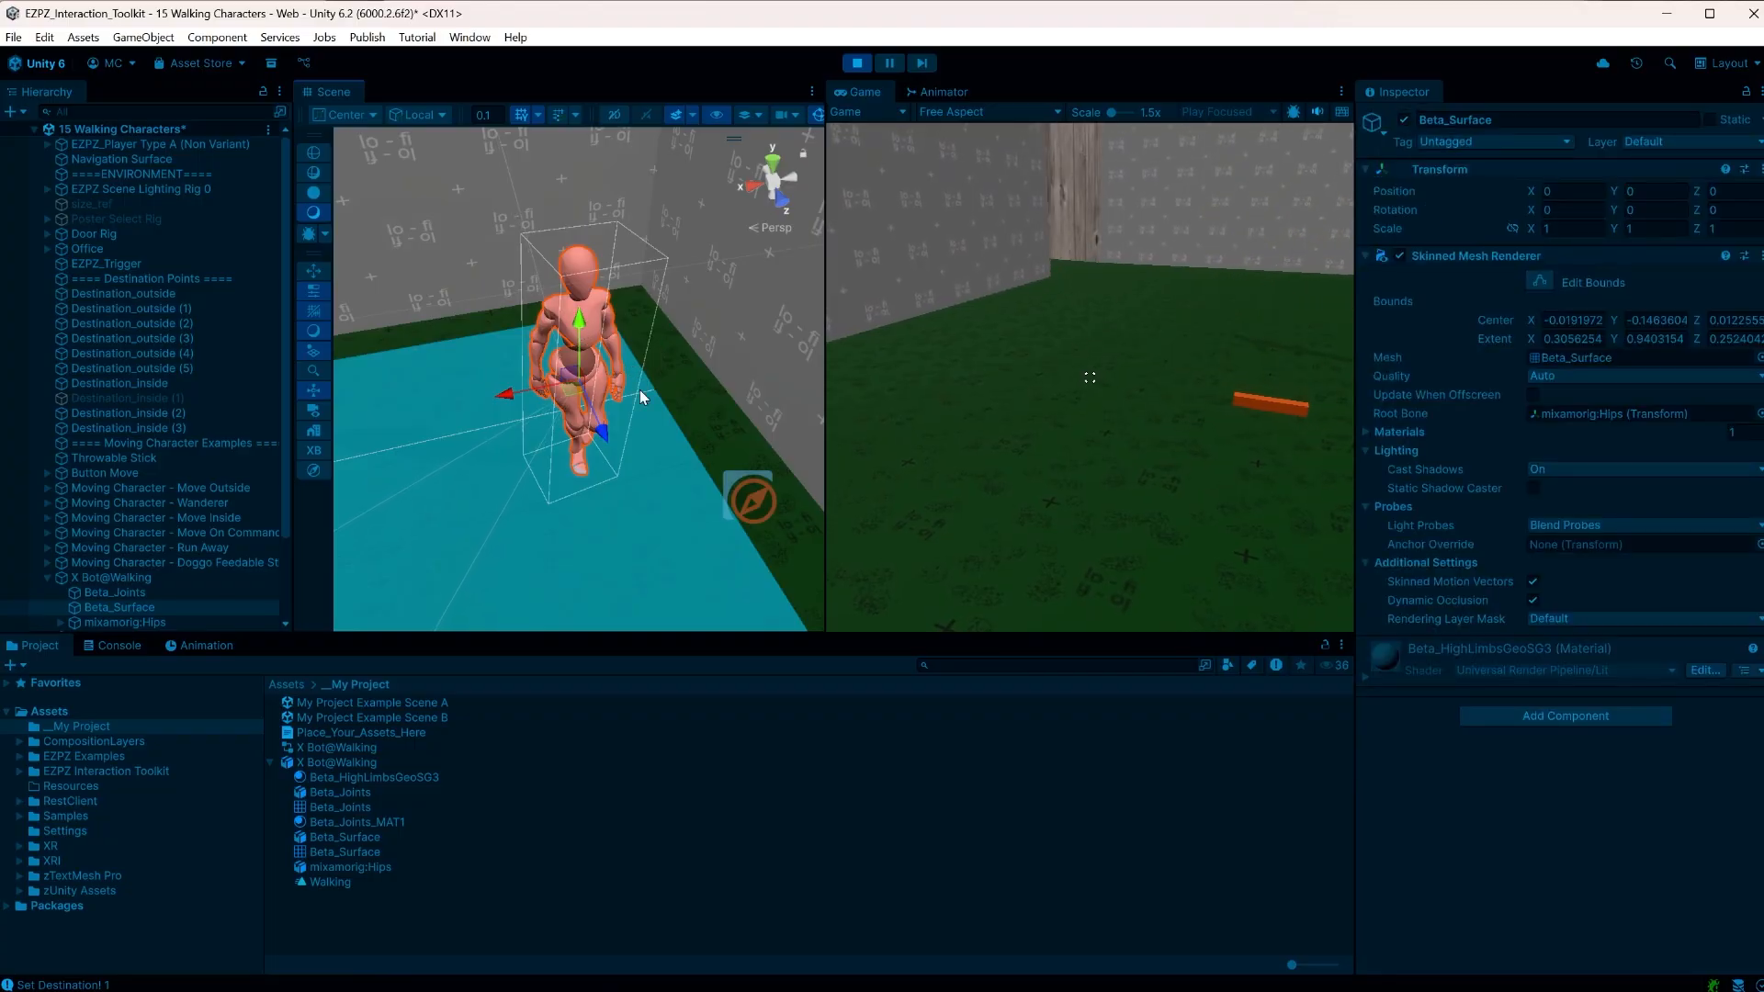
click(856, 62)
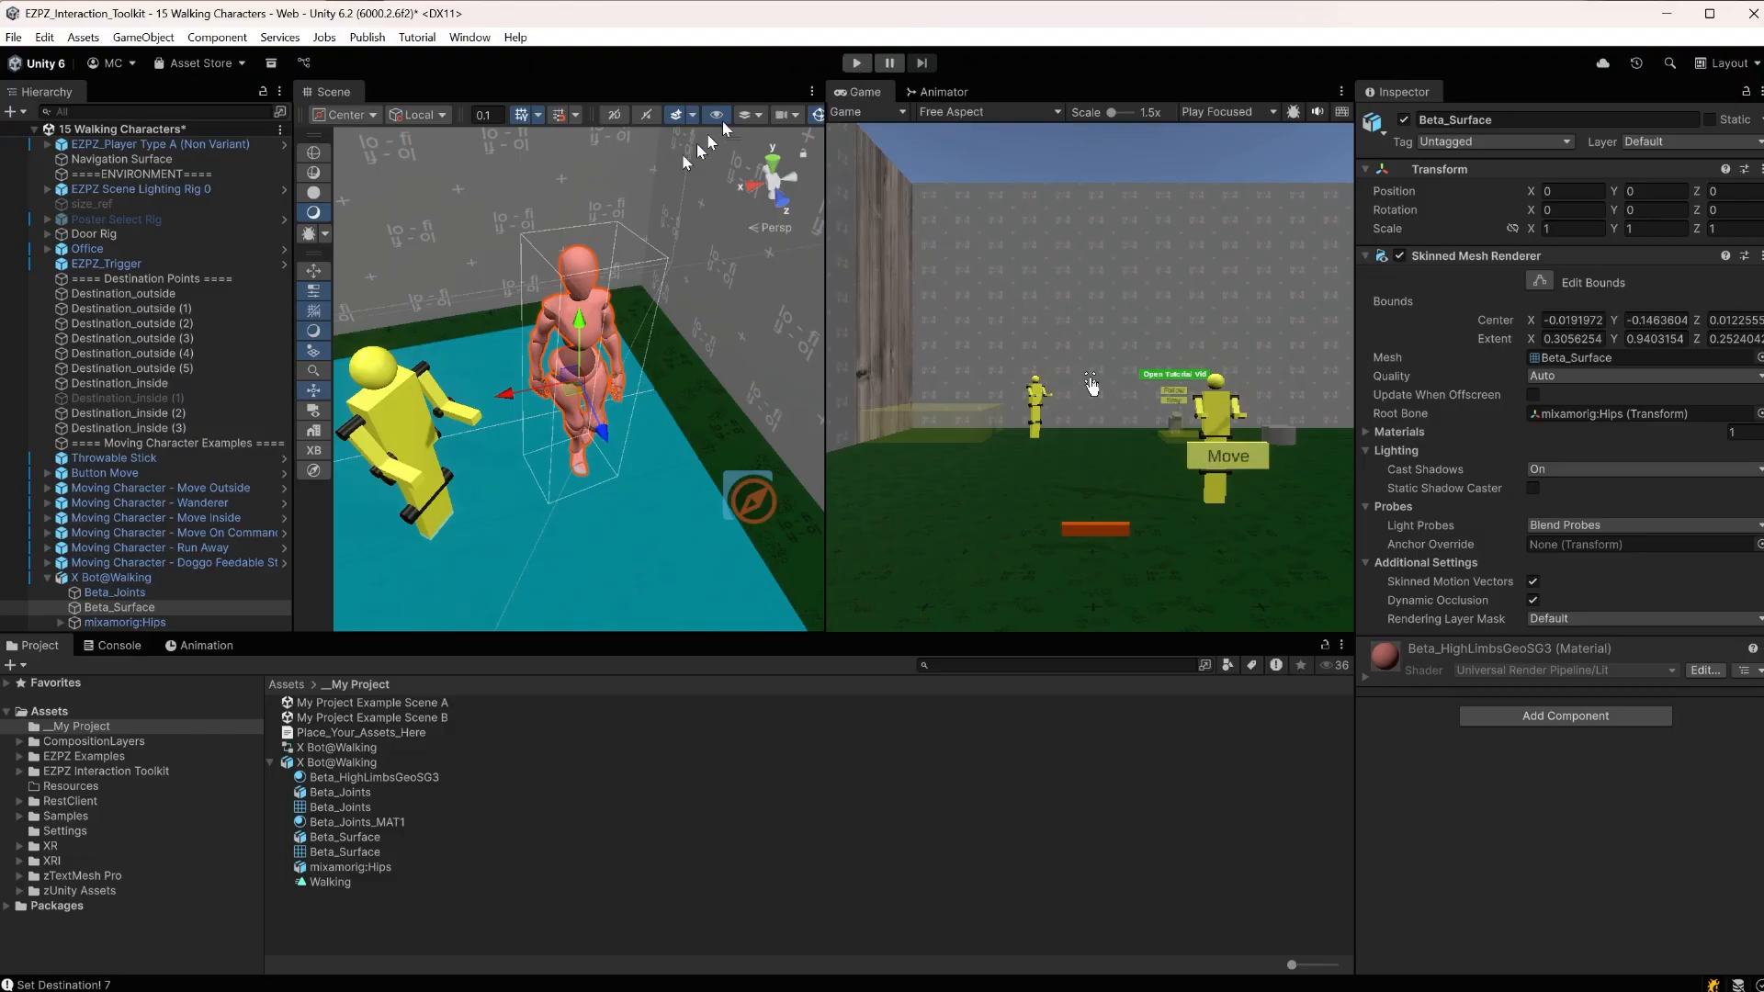
Enable Loop Time for the Walking clip in the X Bot@Walking asset's animation import settings and apply the change
click(366, 765)
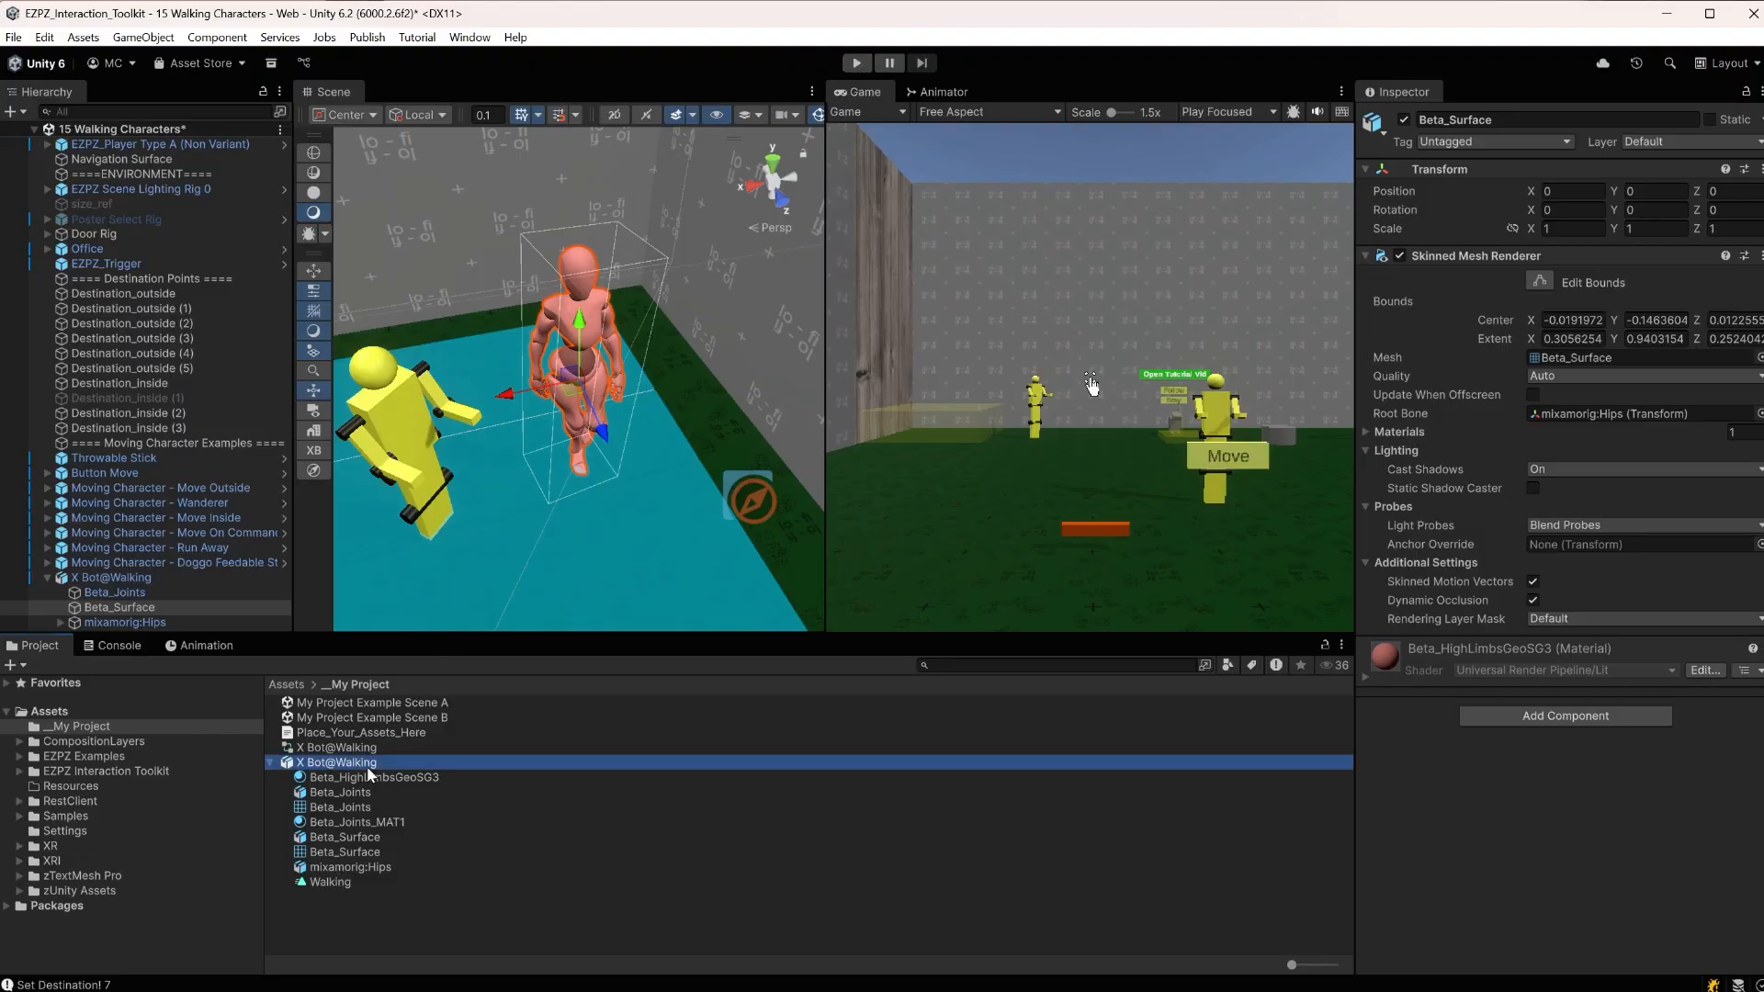
click(1559, 173)
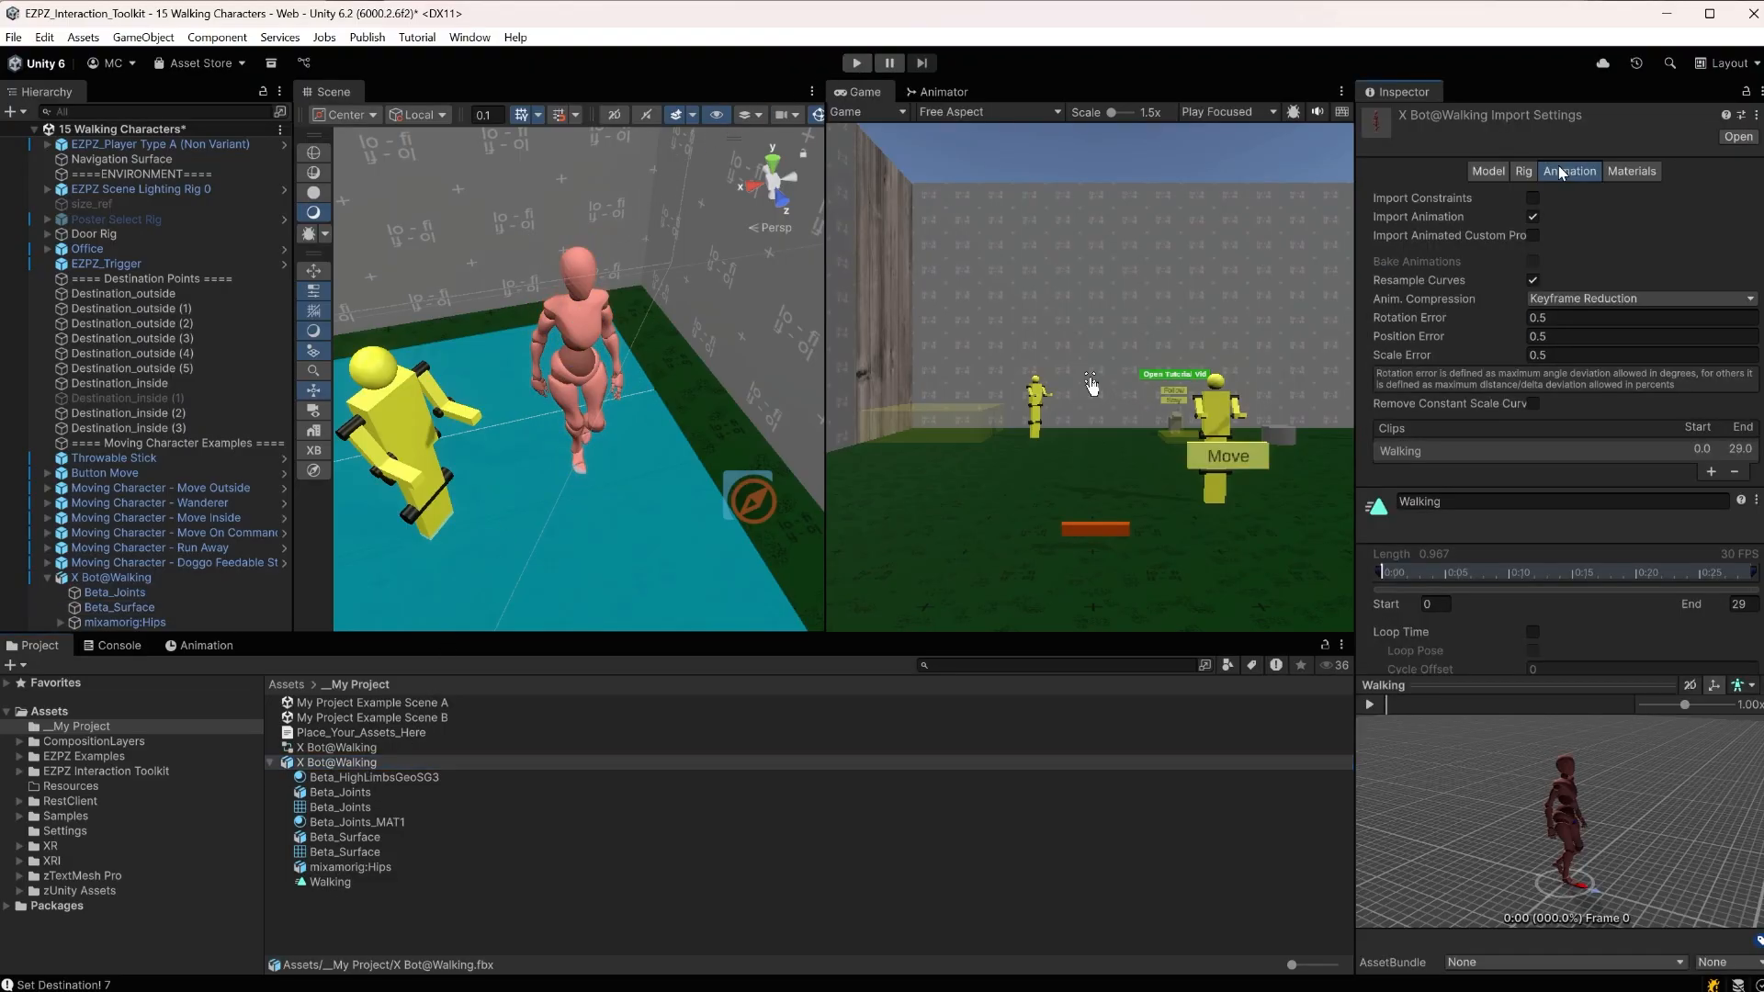
scroll(1618, 354, down, 3)
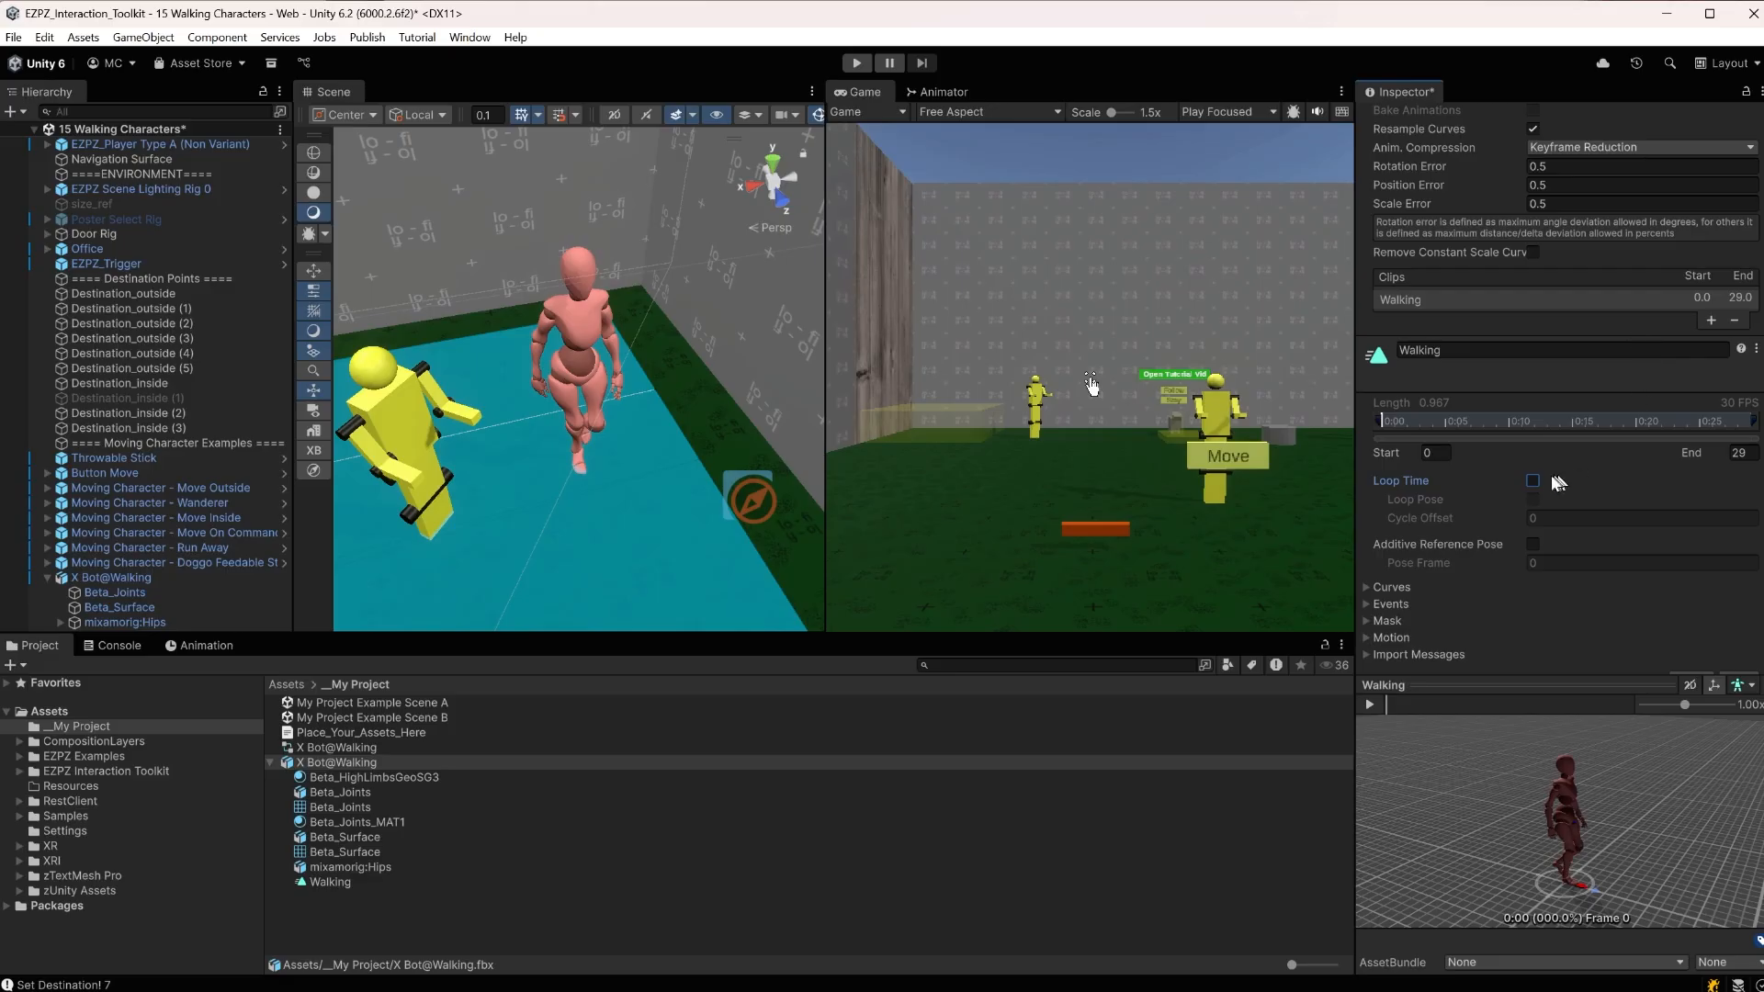
click(1531, 481)
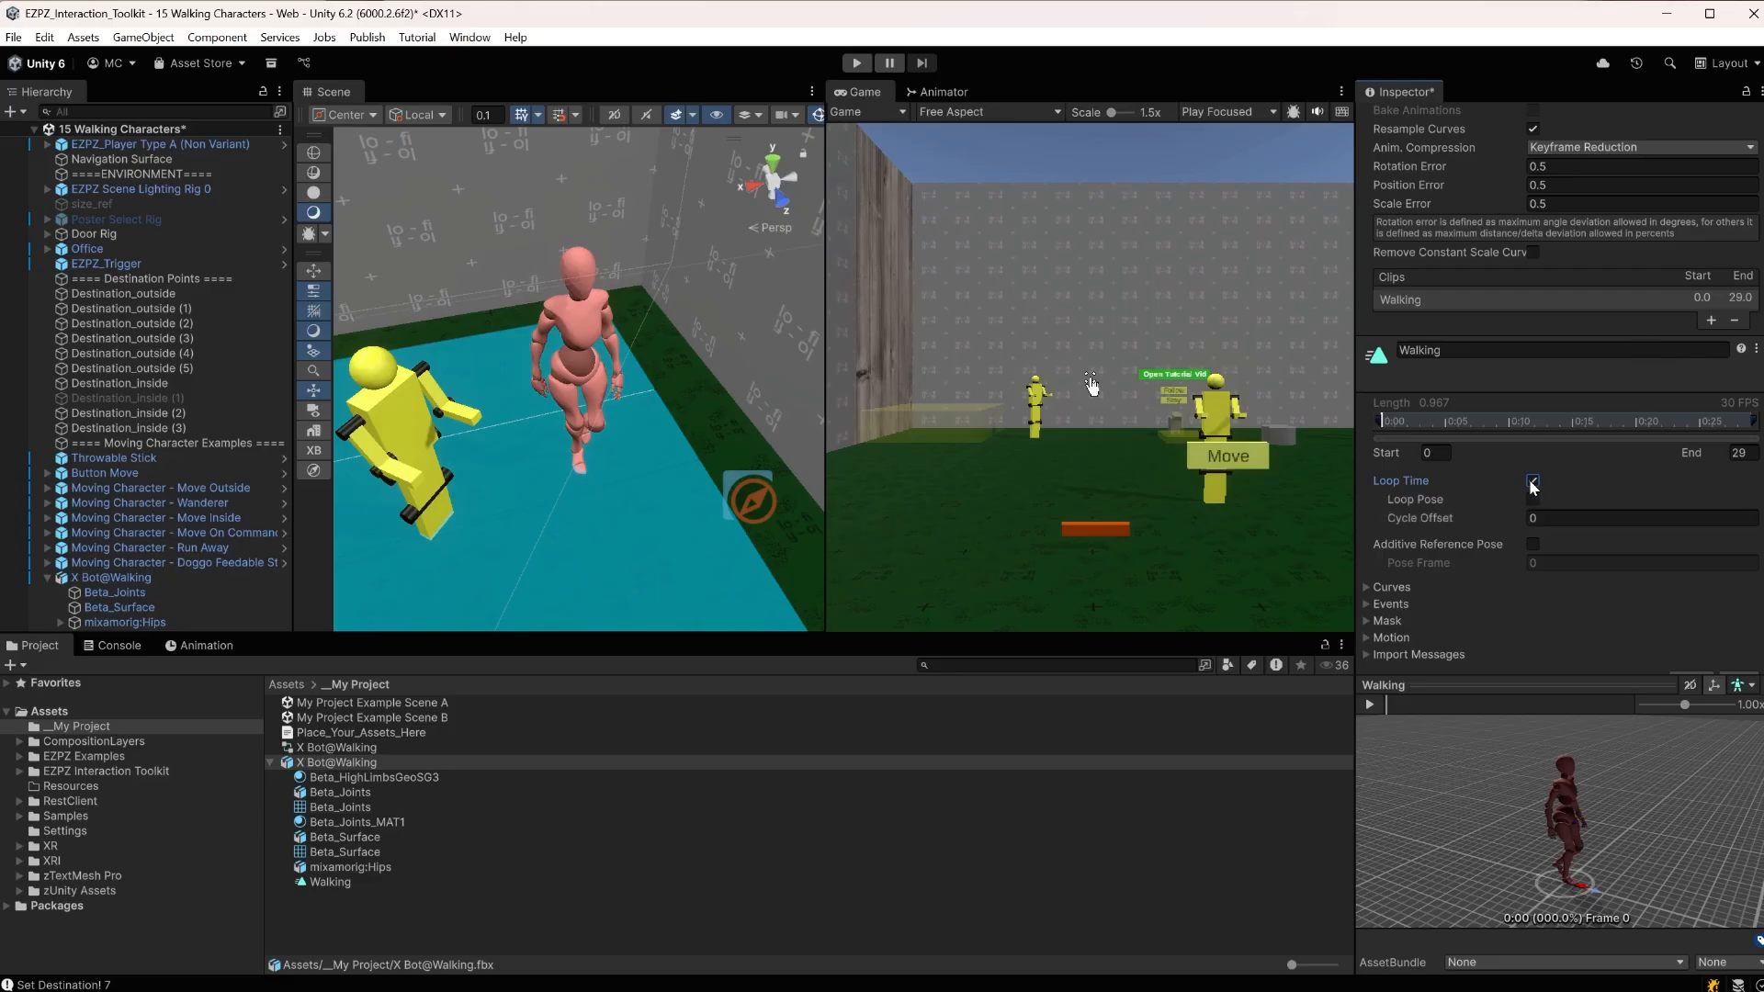
scroll(1528, 469, up, 1)
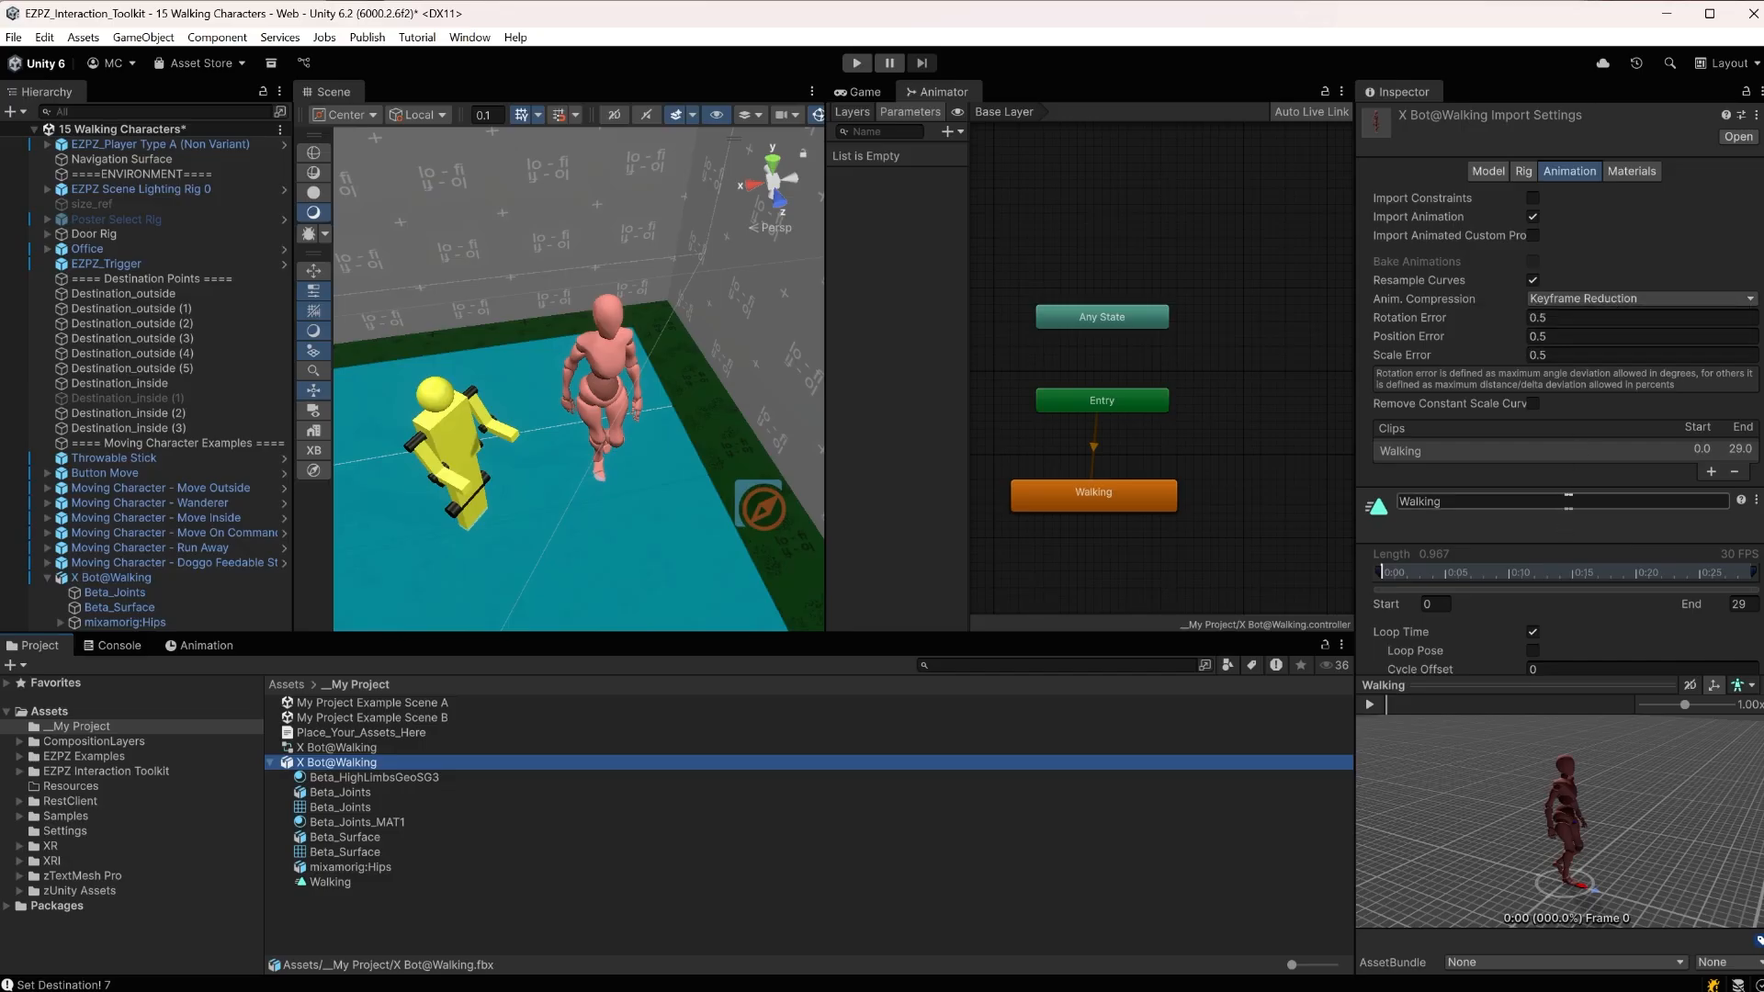
Open the import settings for editing from the Walking clip itself and review its Loop Time option
click(325, 884)
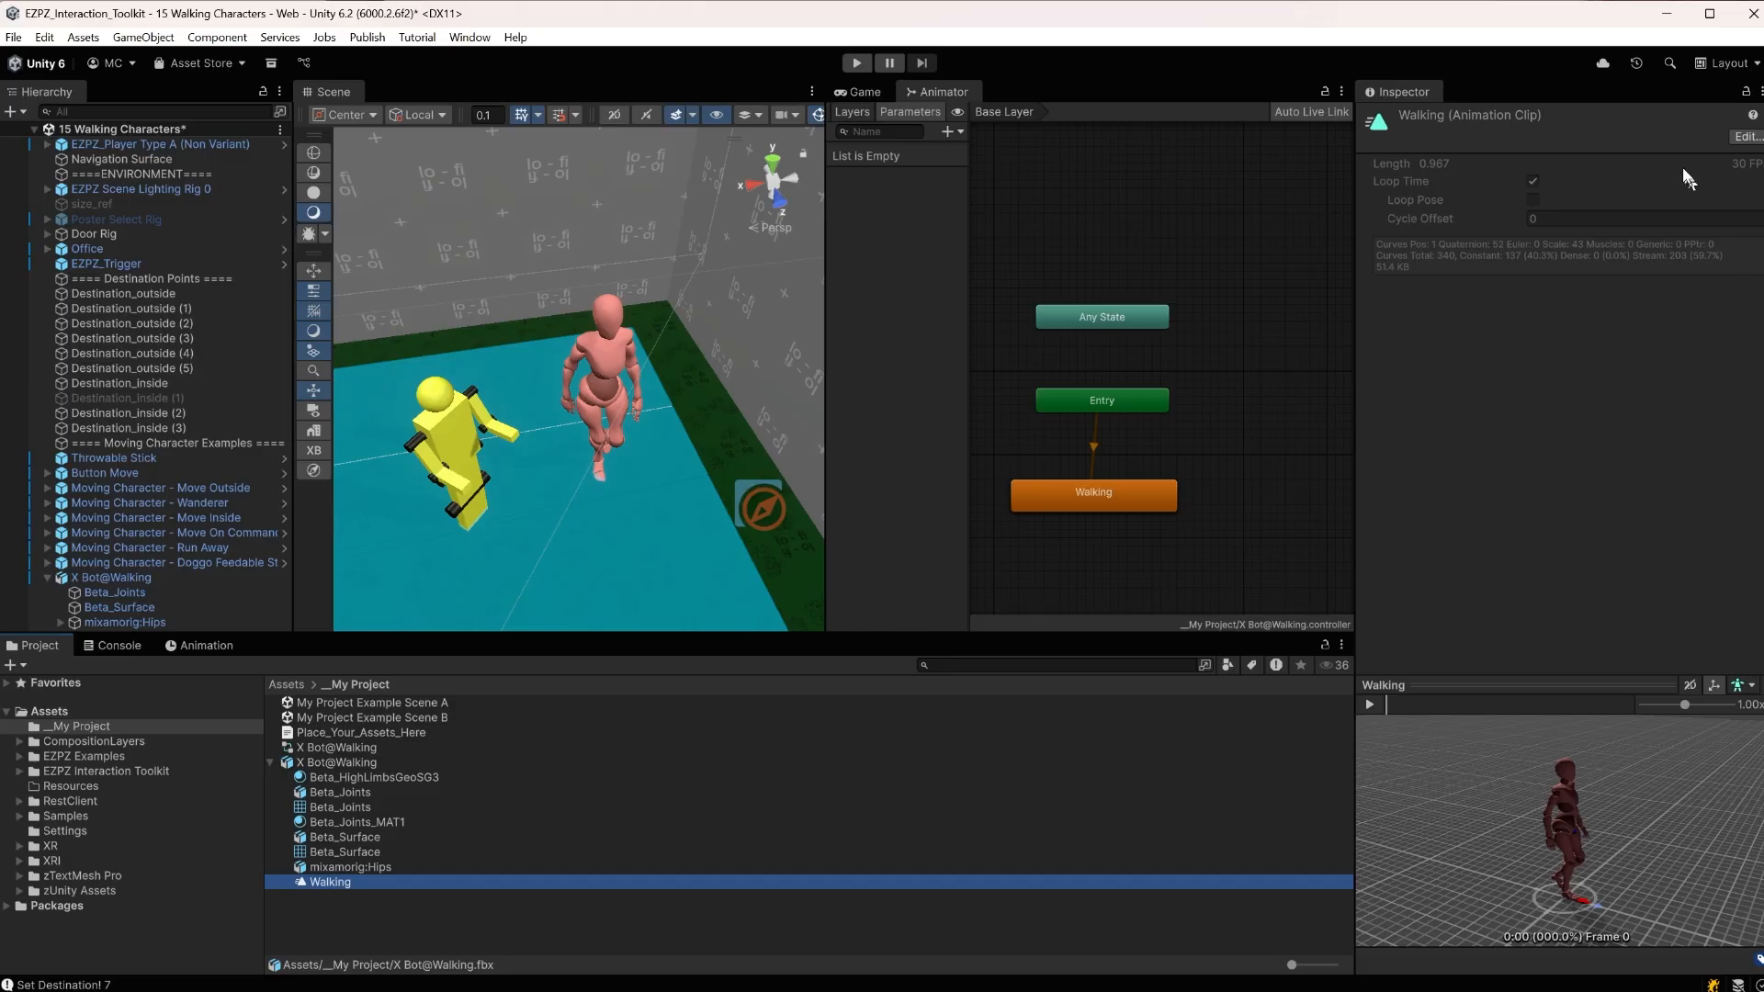
click(1746, 137)
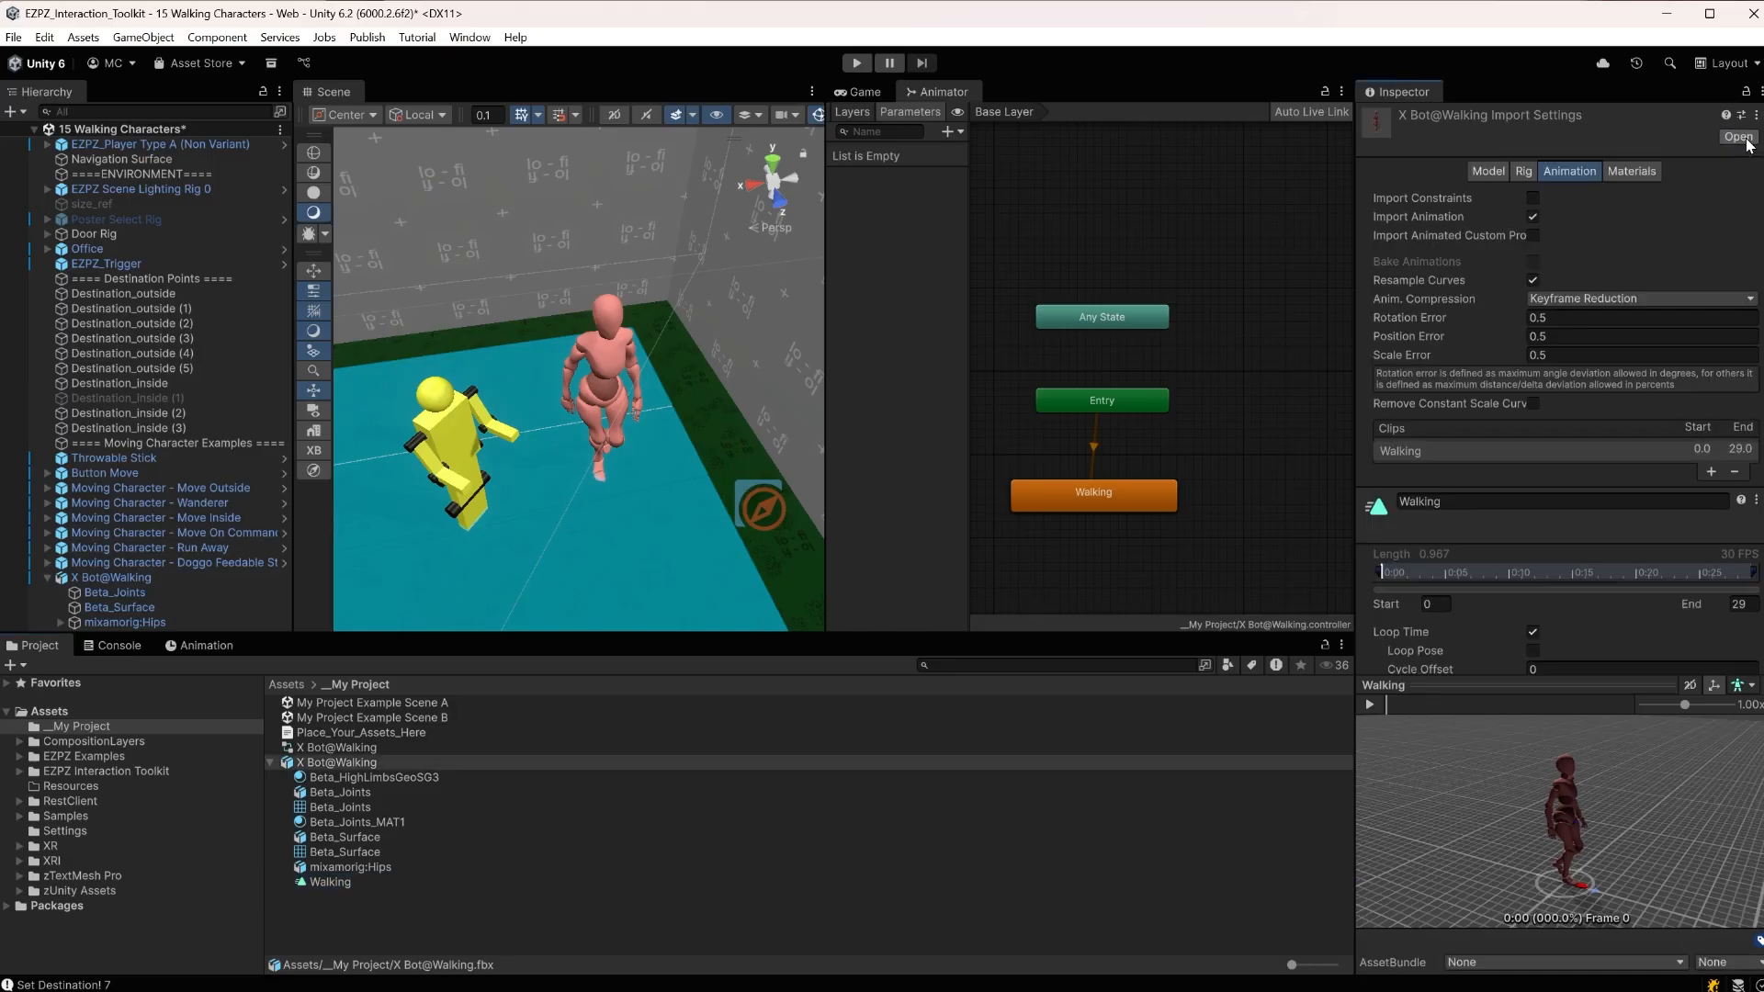
scroll(1519, 538, down, 3)
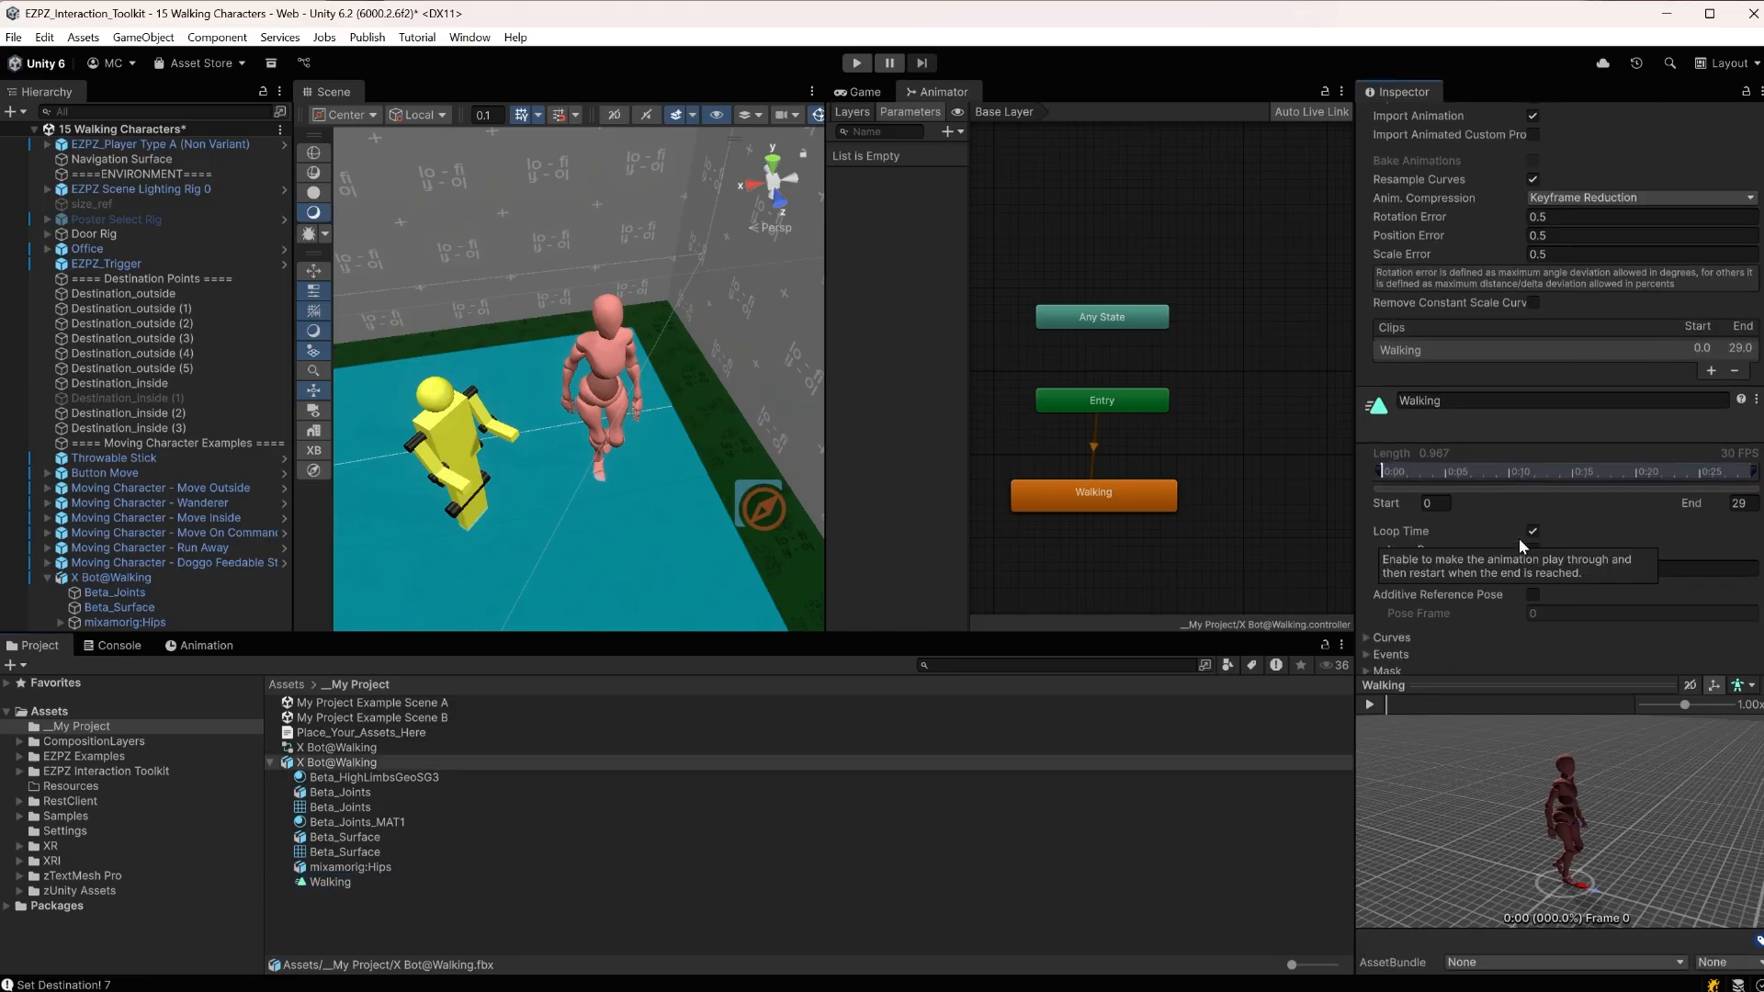
Turn off Loop Time for the Walking clip in the X Bot@Walking import settings and save the change
scroll(1591, 538, up, 2)
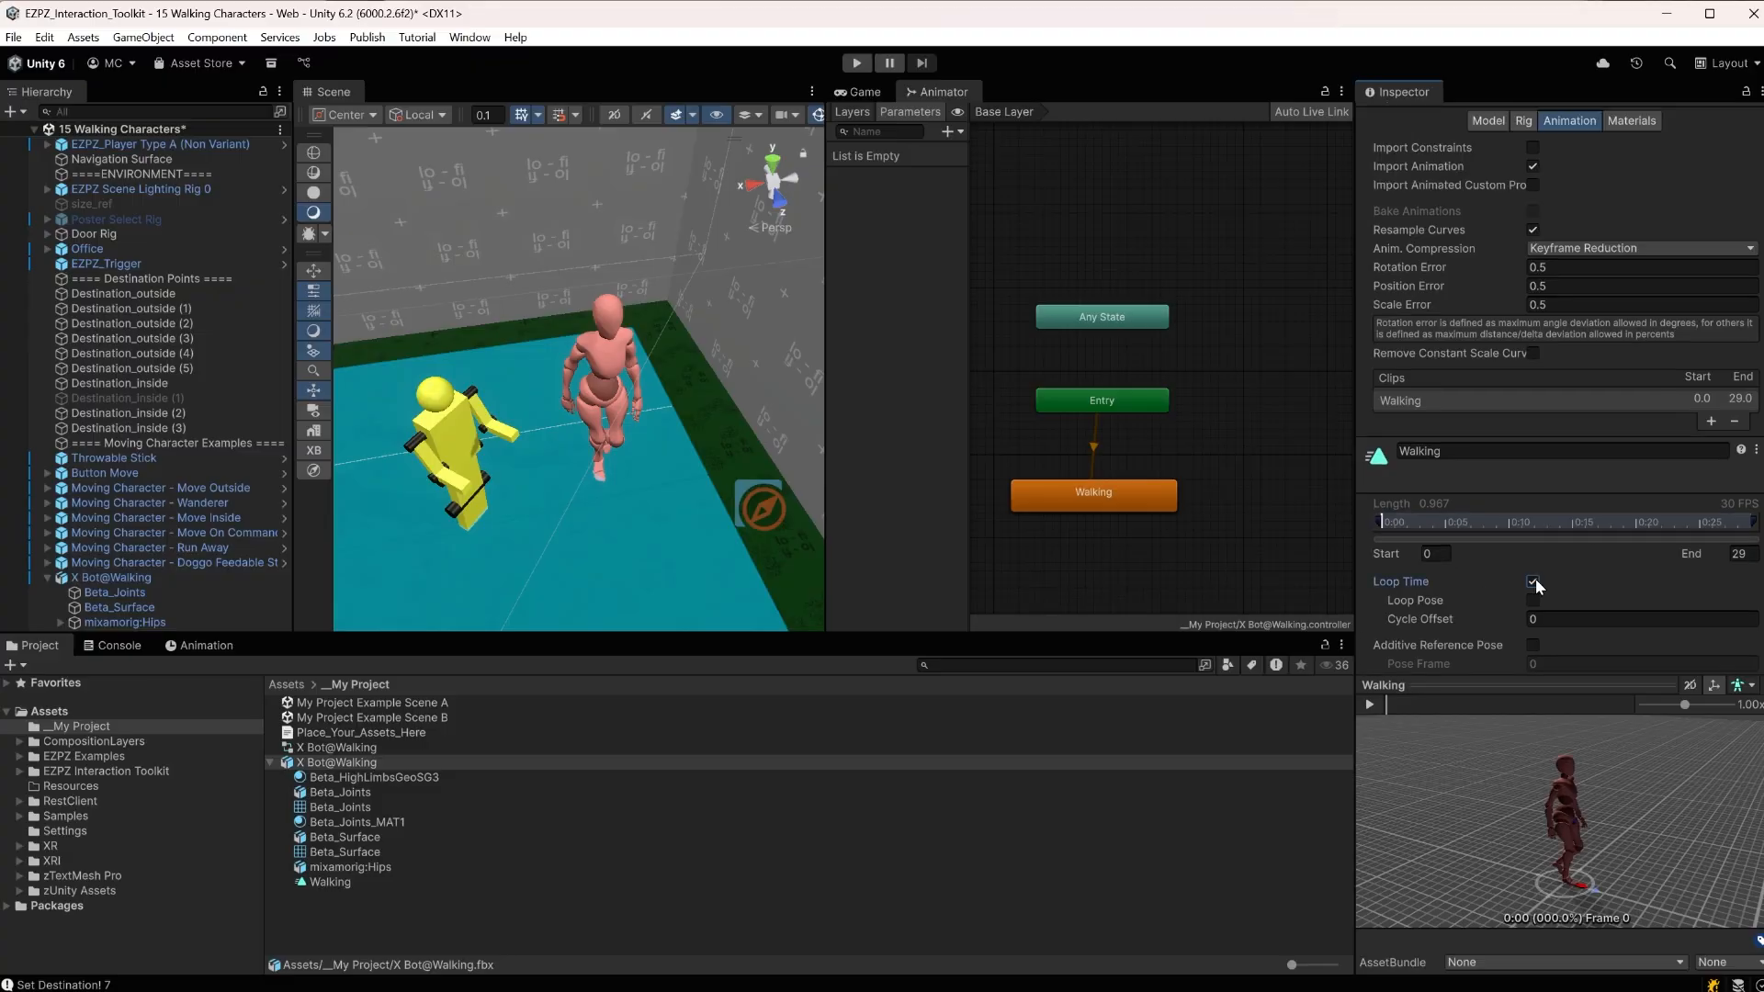
click(1534, 581)
click(338, 910)
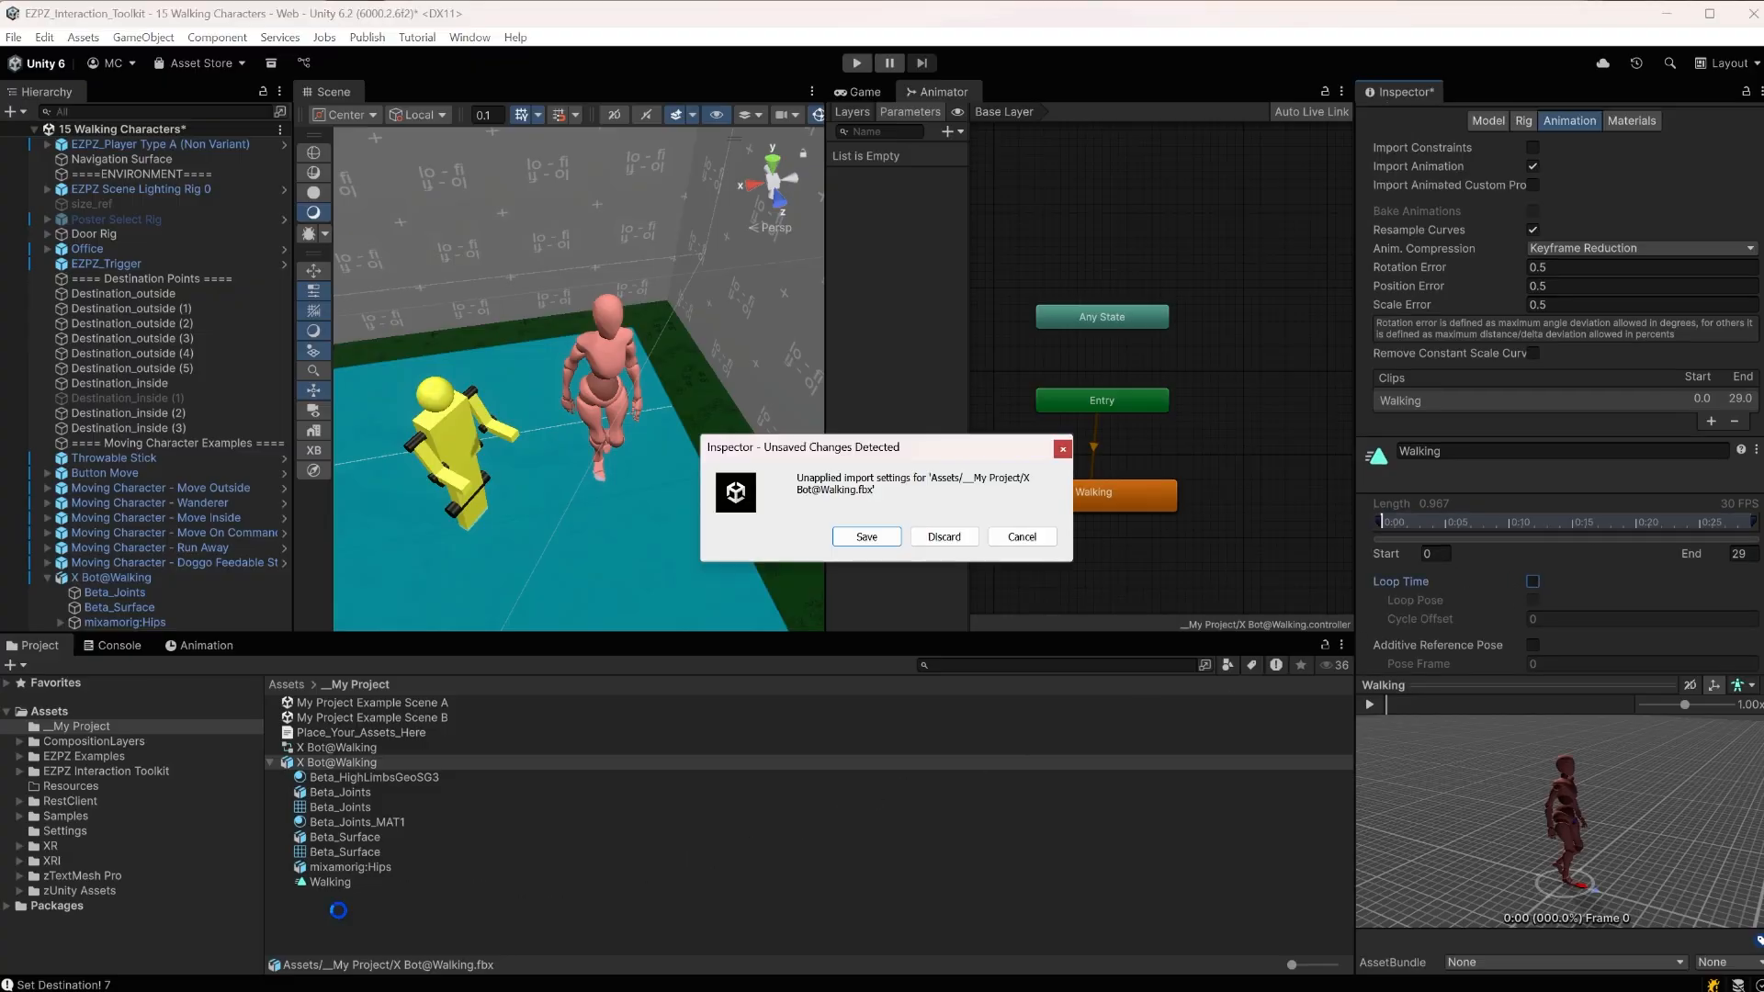
click(867, 536)
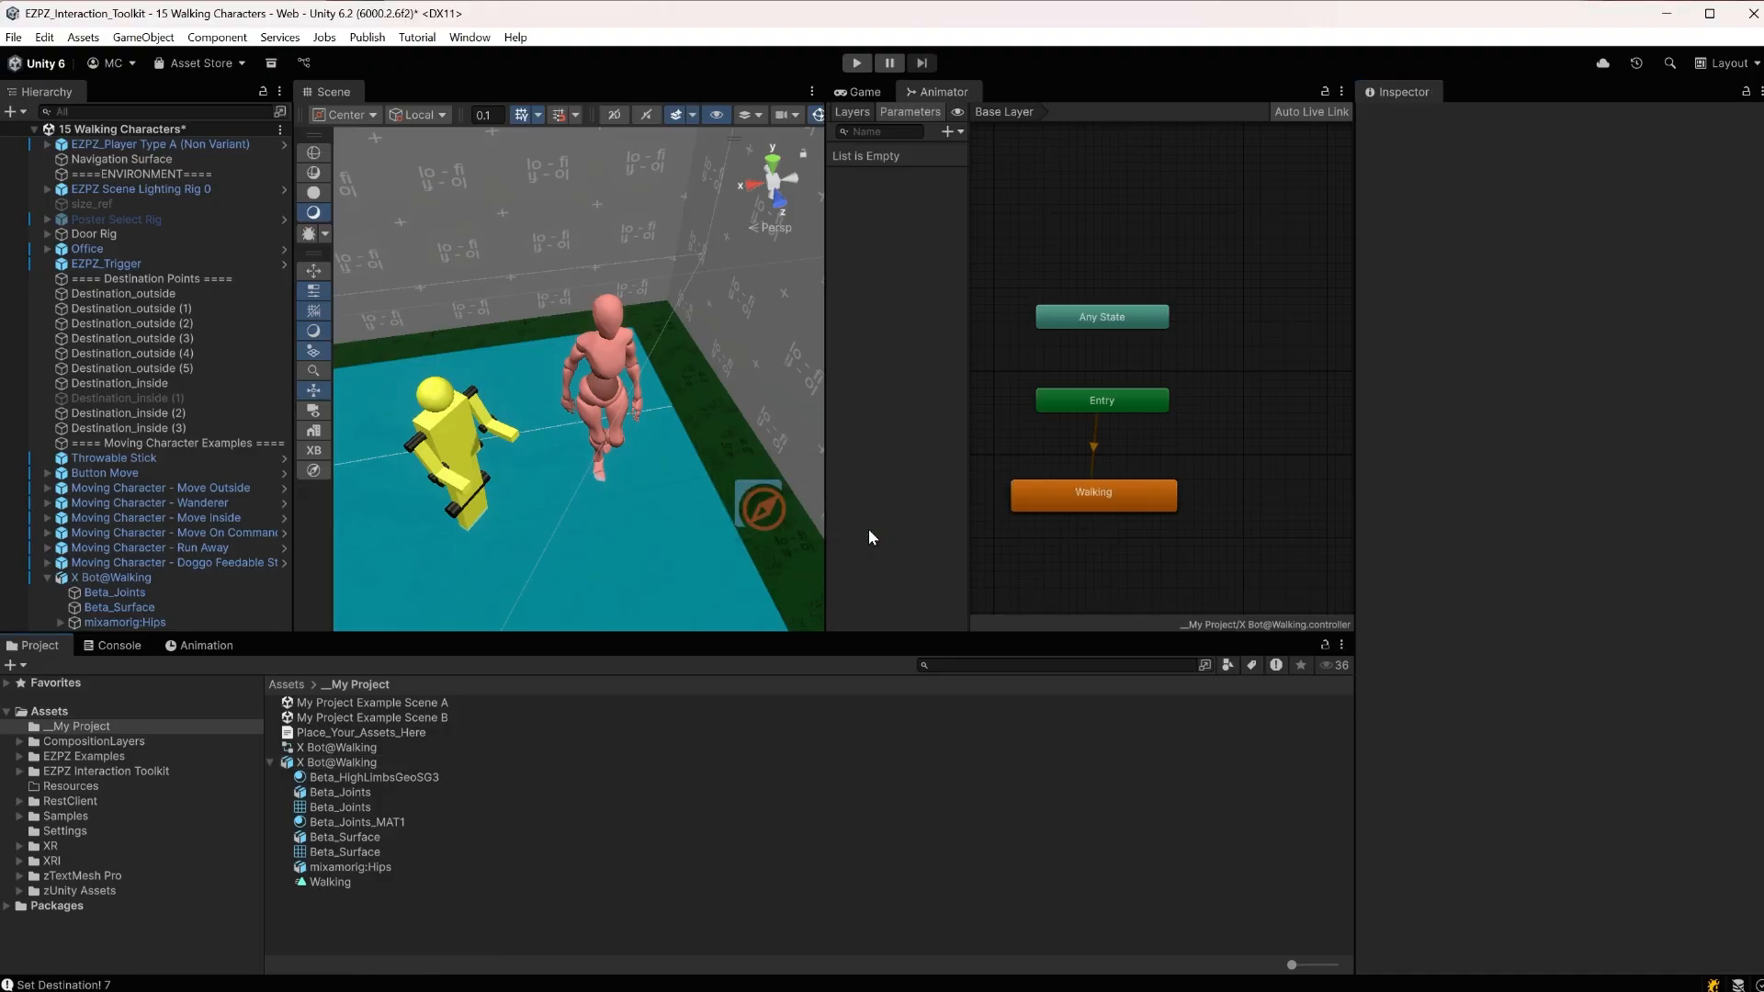
Enable Loop Time for the Walking clip in the X Bot@Walking import settings, save the change and review the clip's settings
click(336, 763)
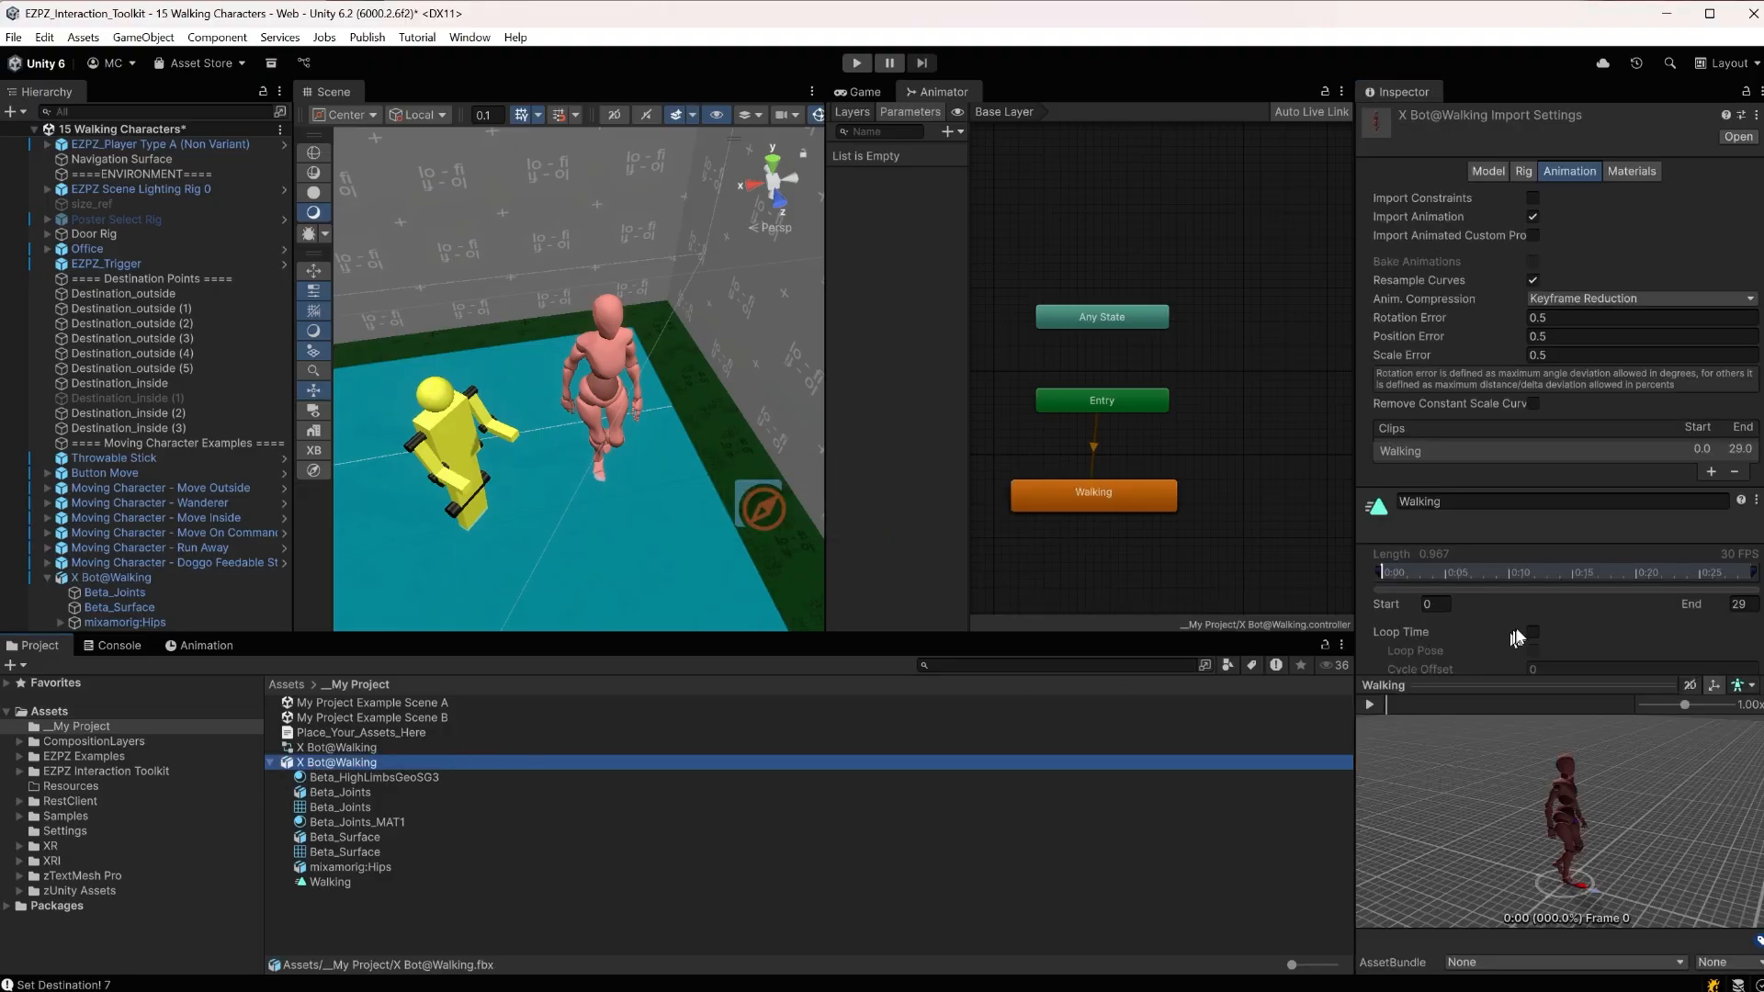
click(1532, 633)
click(502, 926)
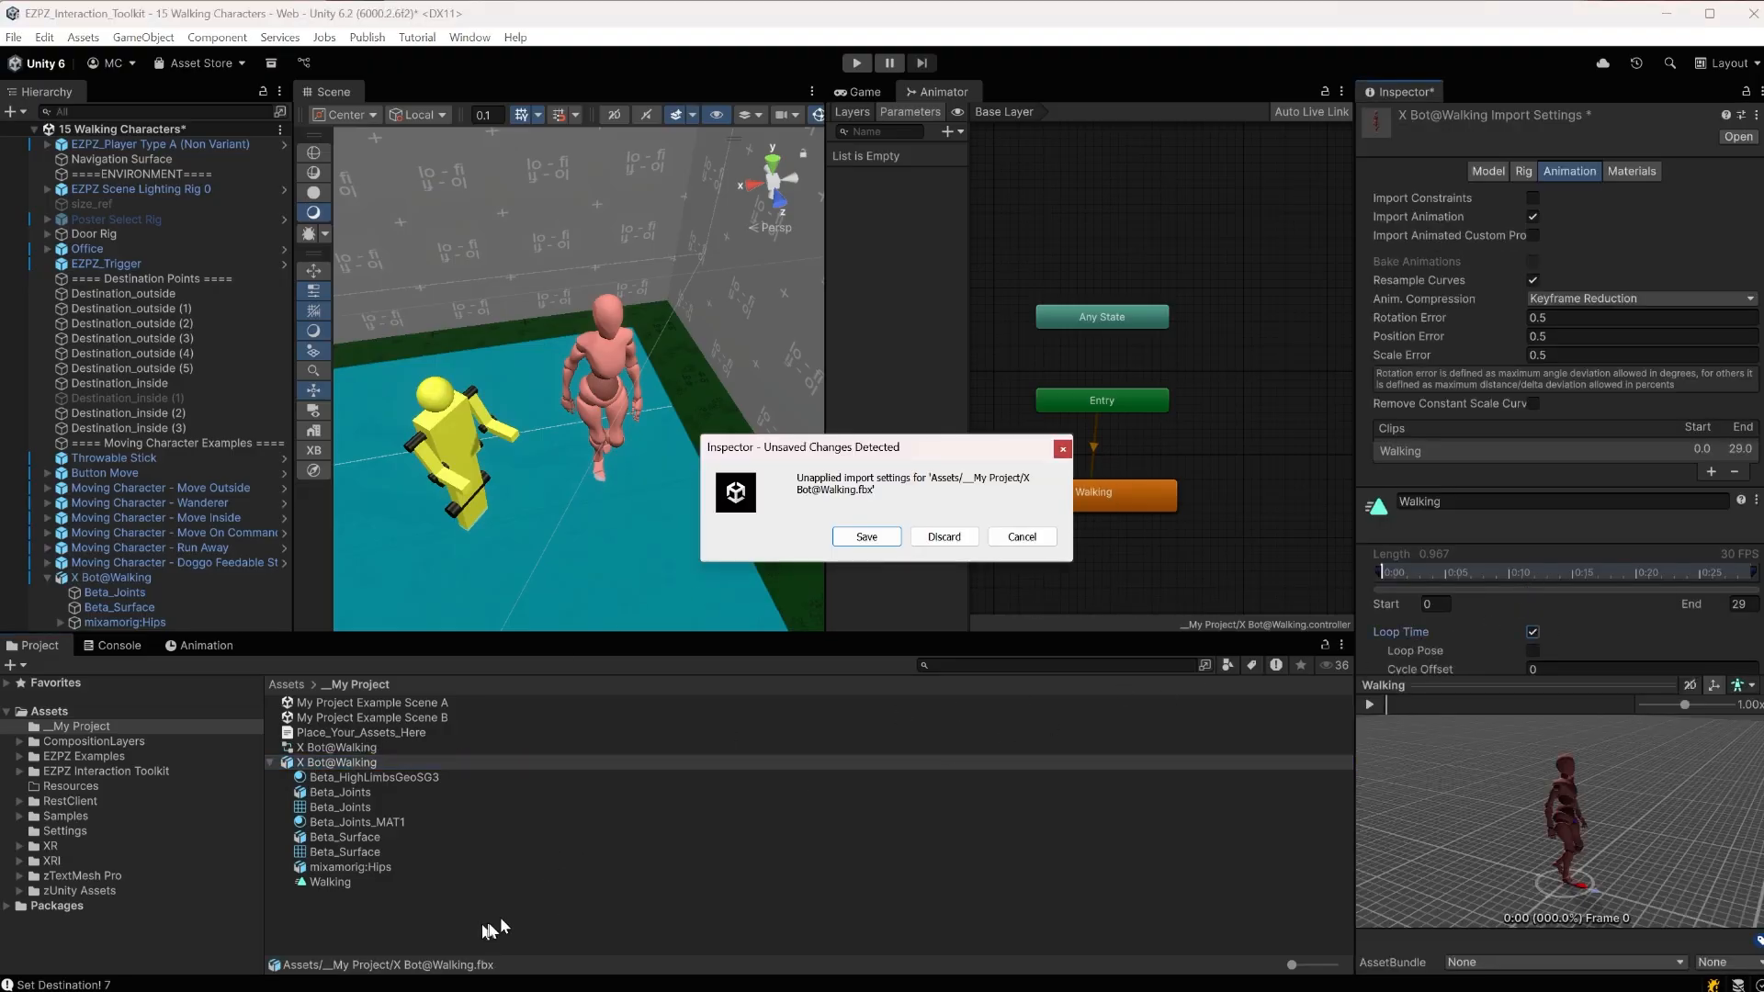
click(895, 536)
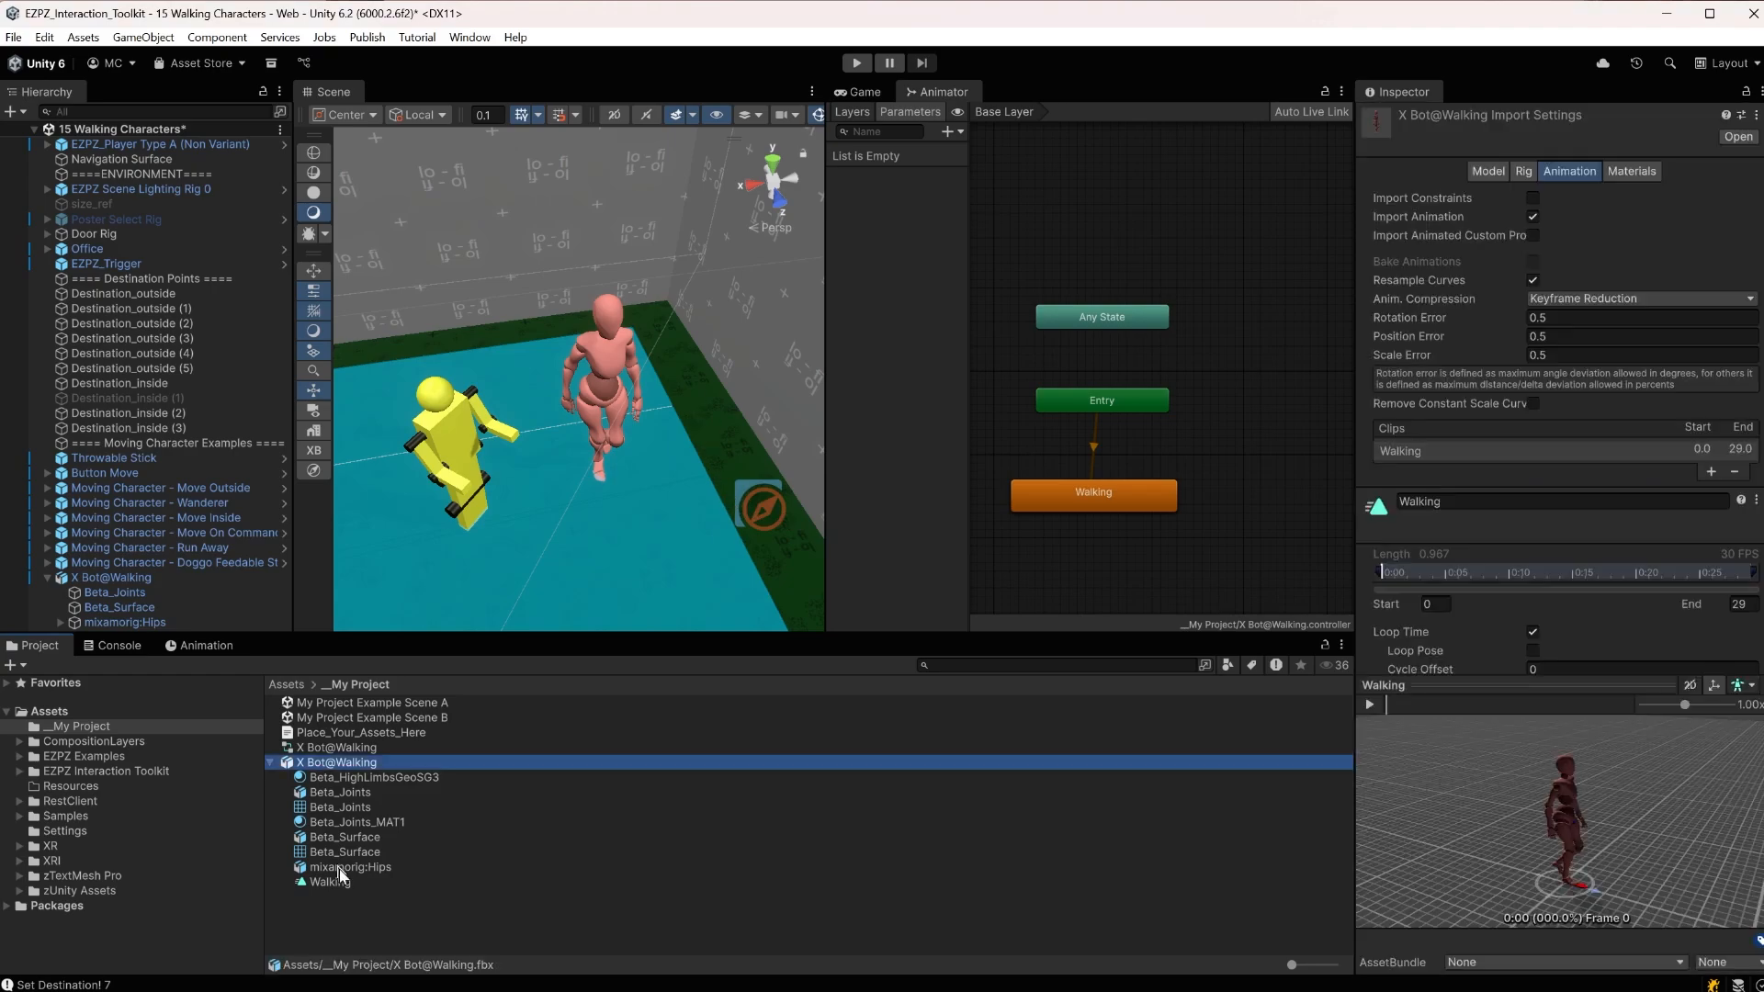
click(330, 882)
click(402, 763)
scroll(1496, 643, down, 2)
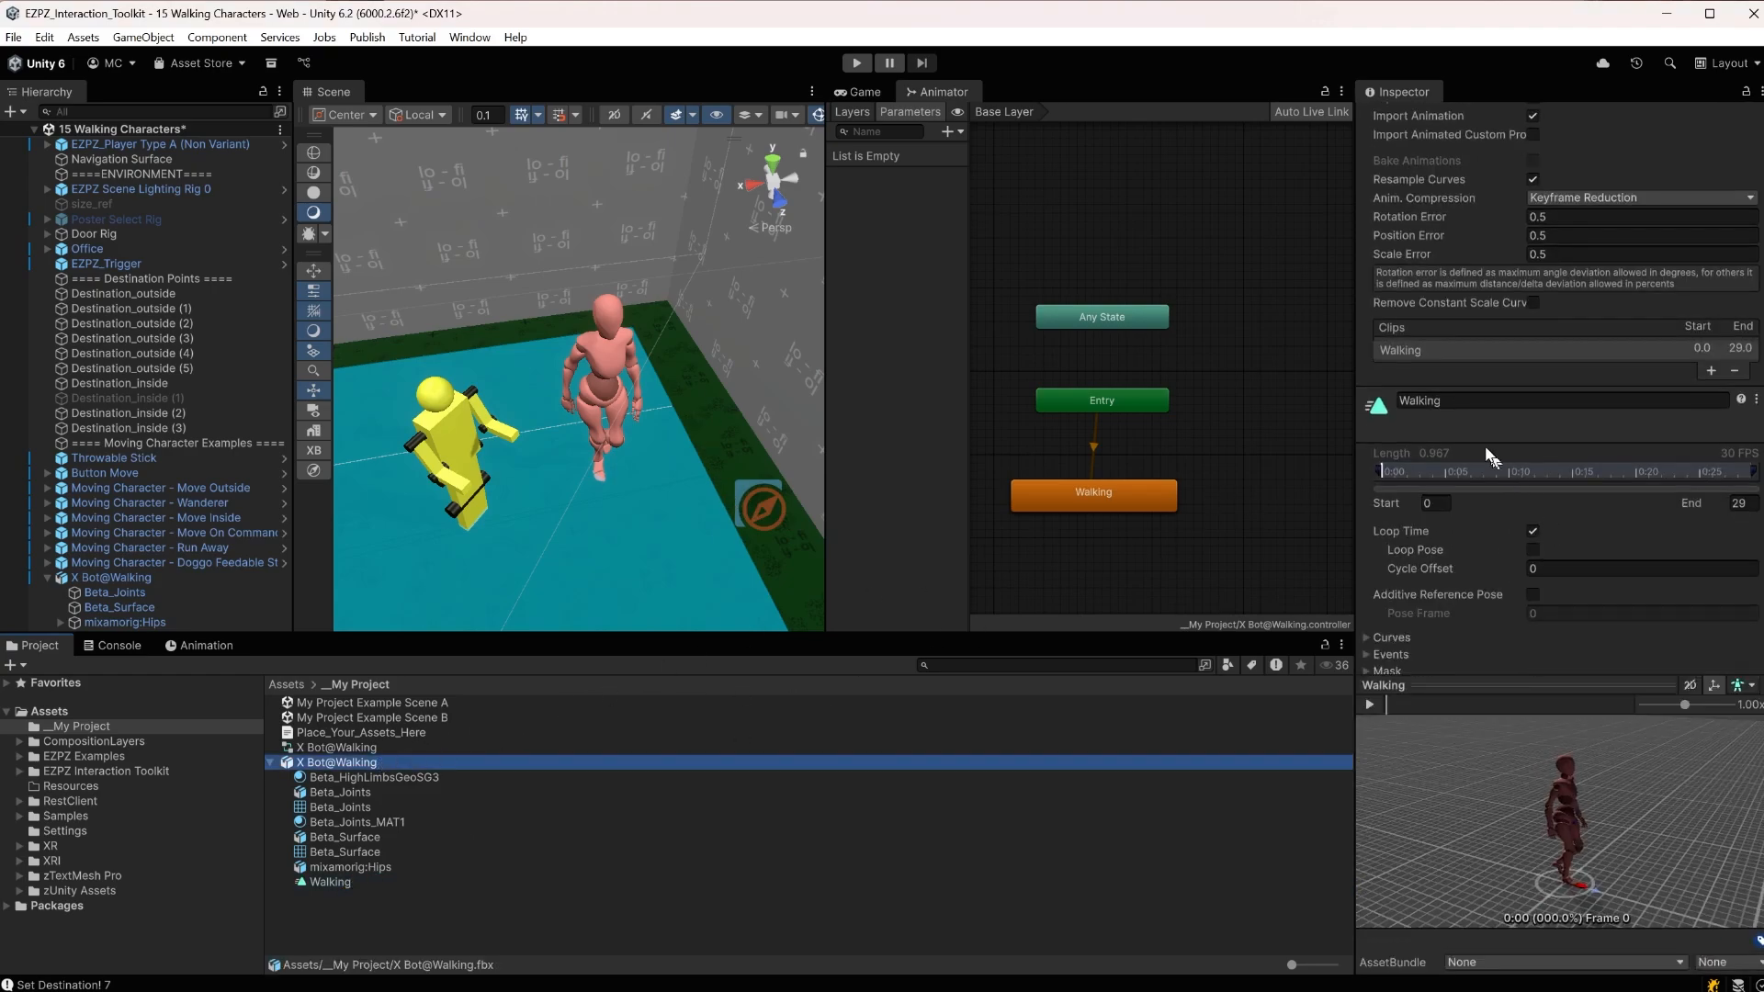
Run the scene, watch X Bot's Walking state progress in the Animator graph, and stop play mode
click(860, 63)
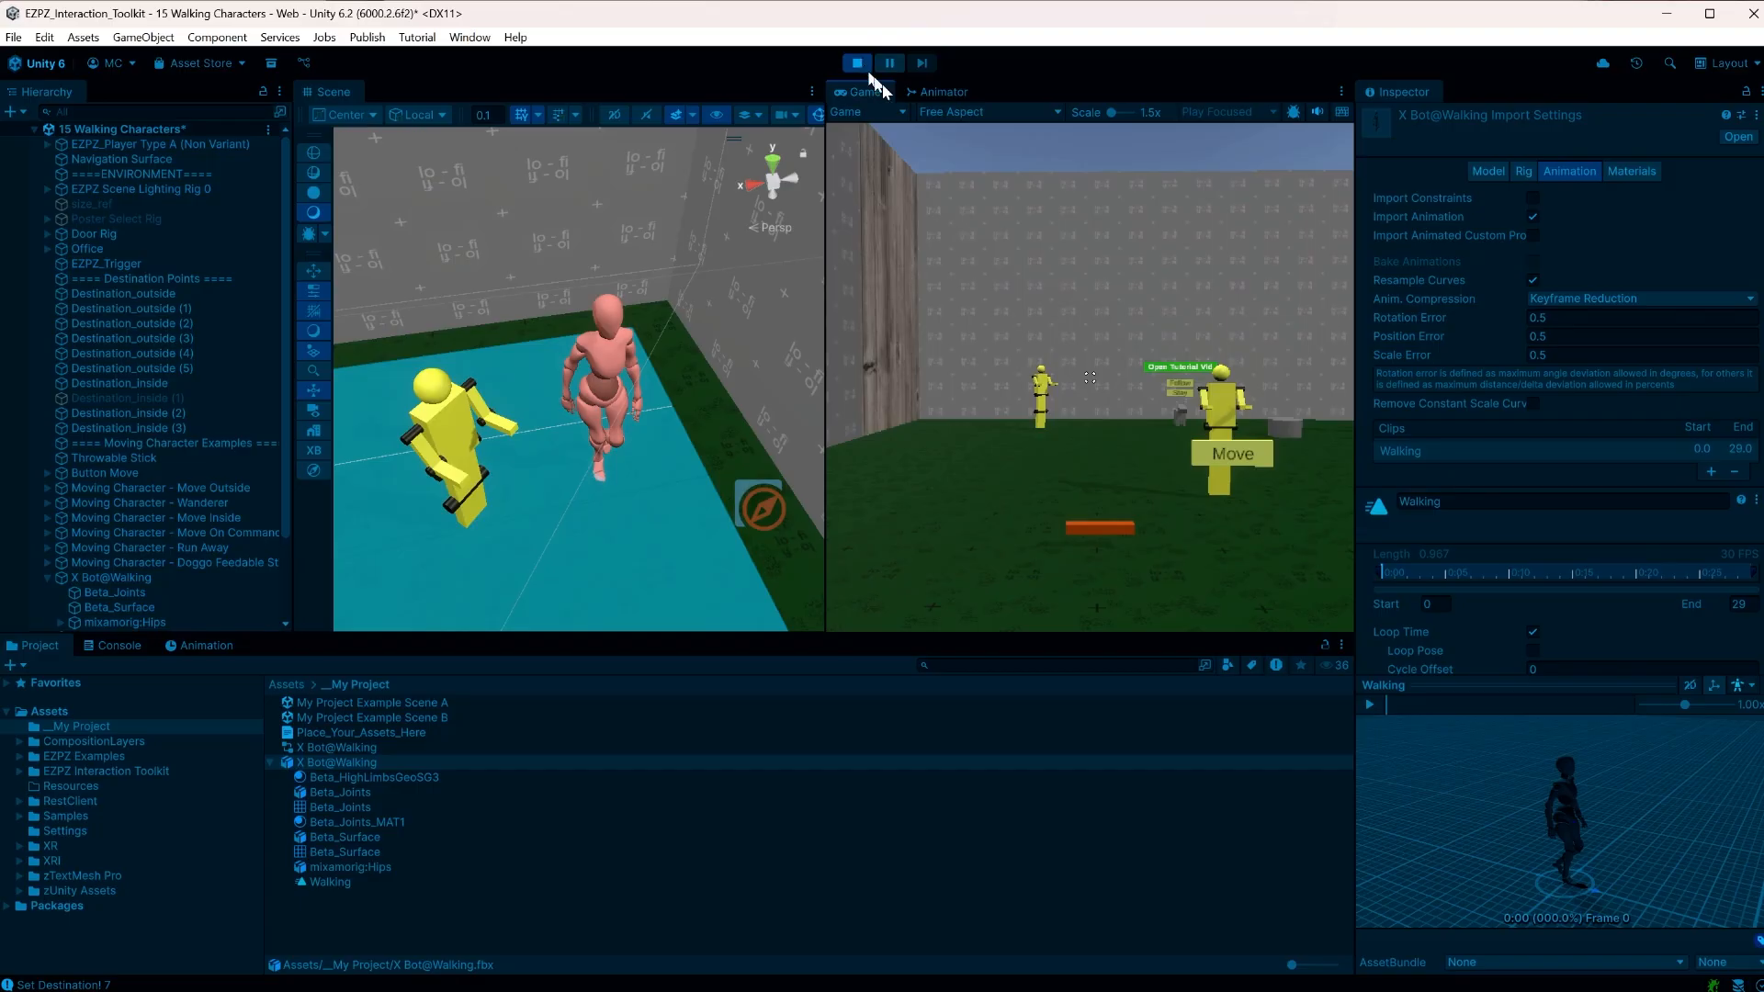
click(940, 91)
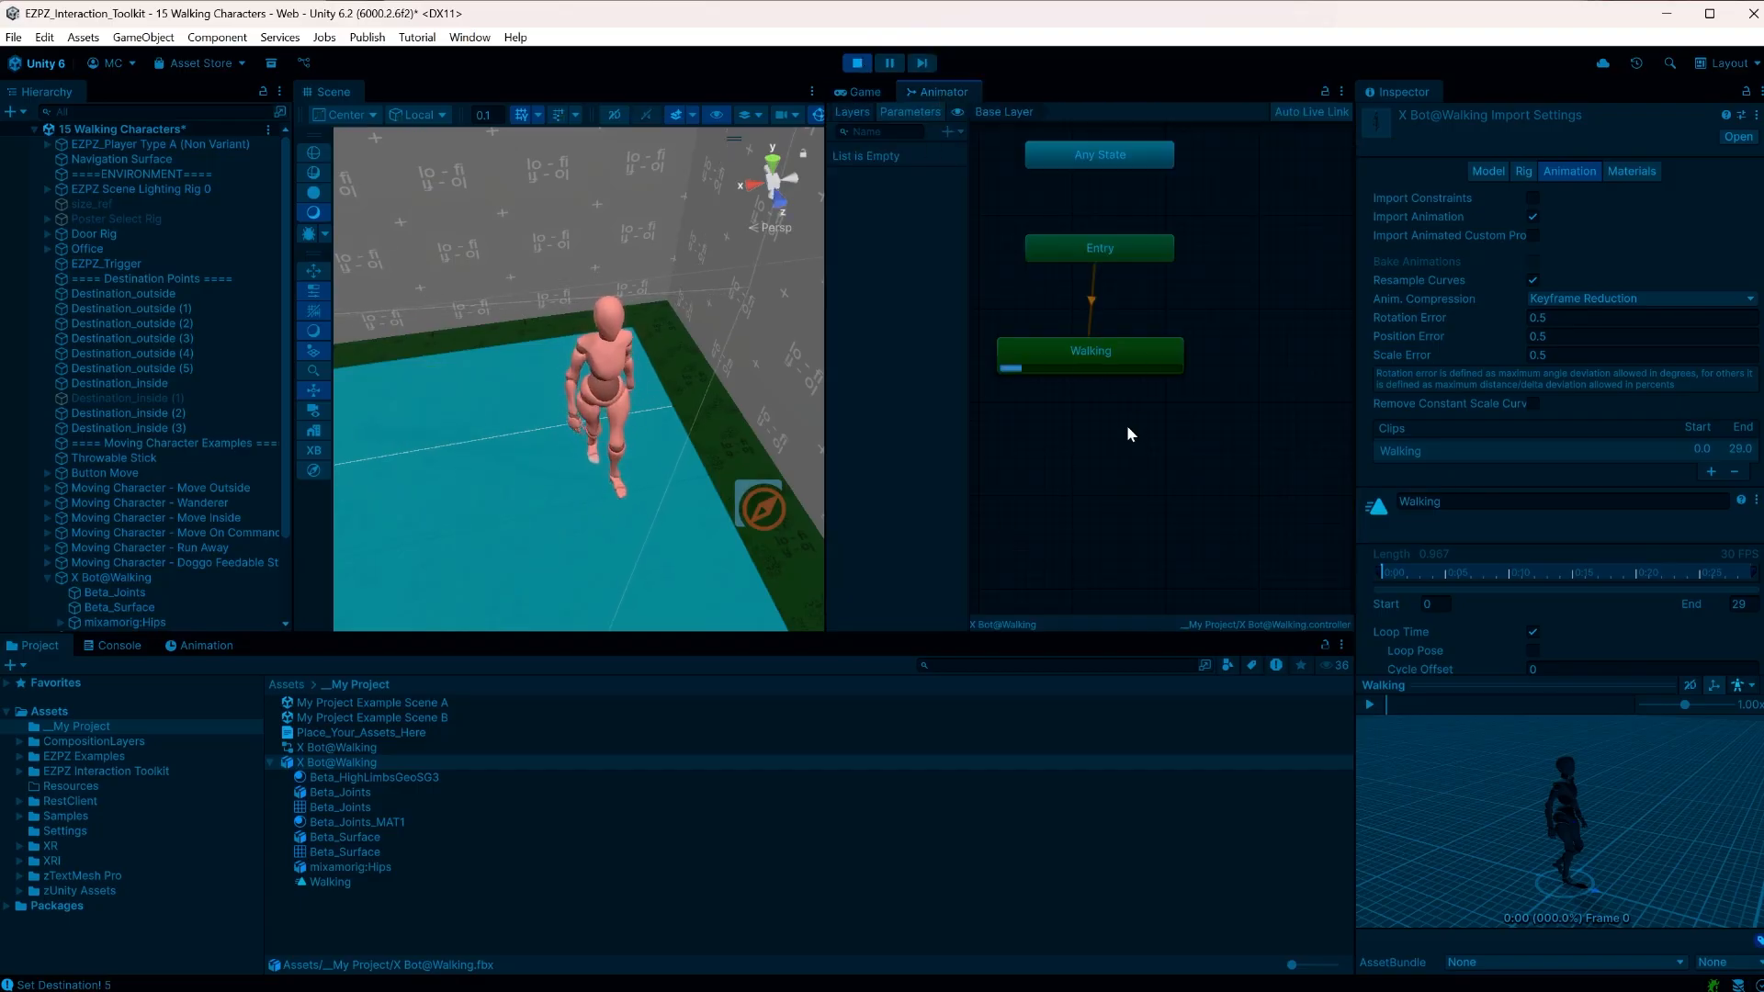
key(ctrl+p)
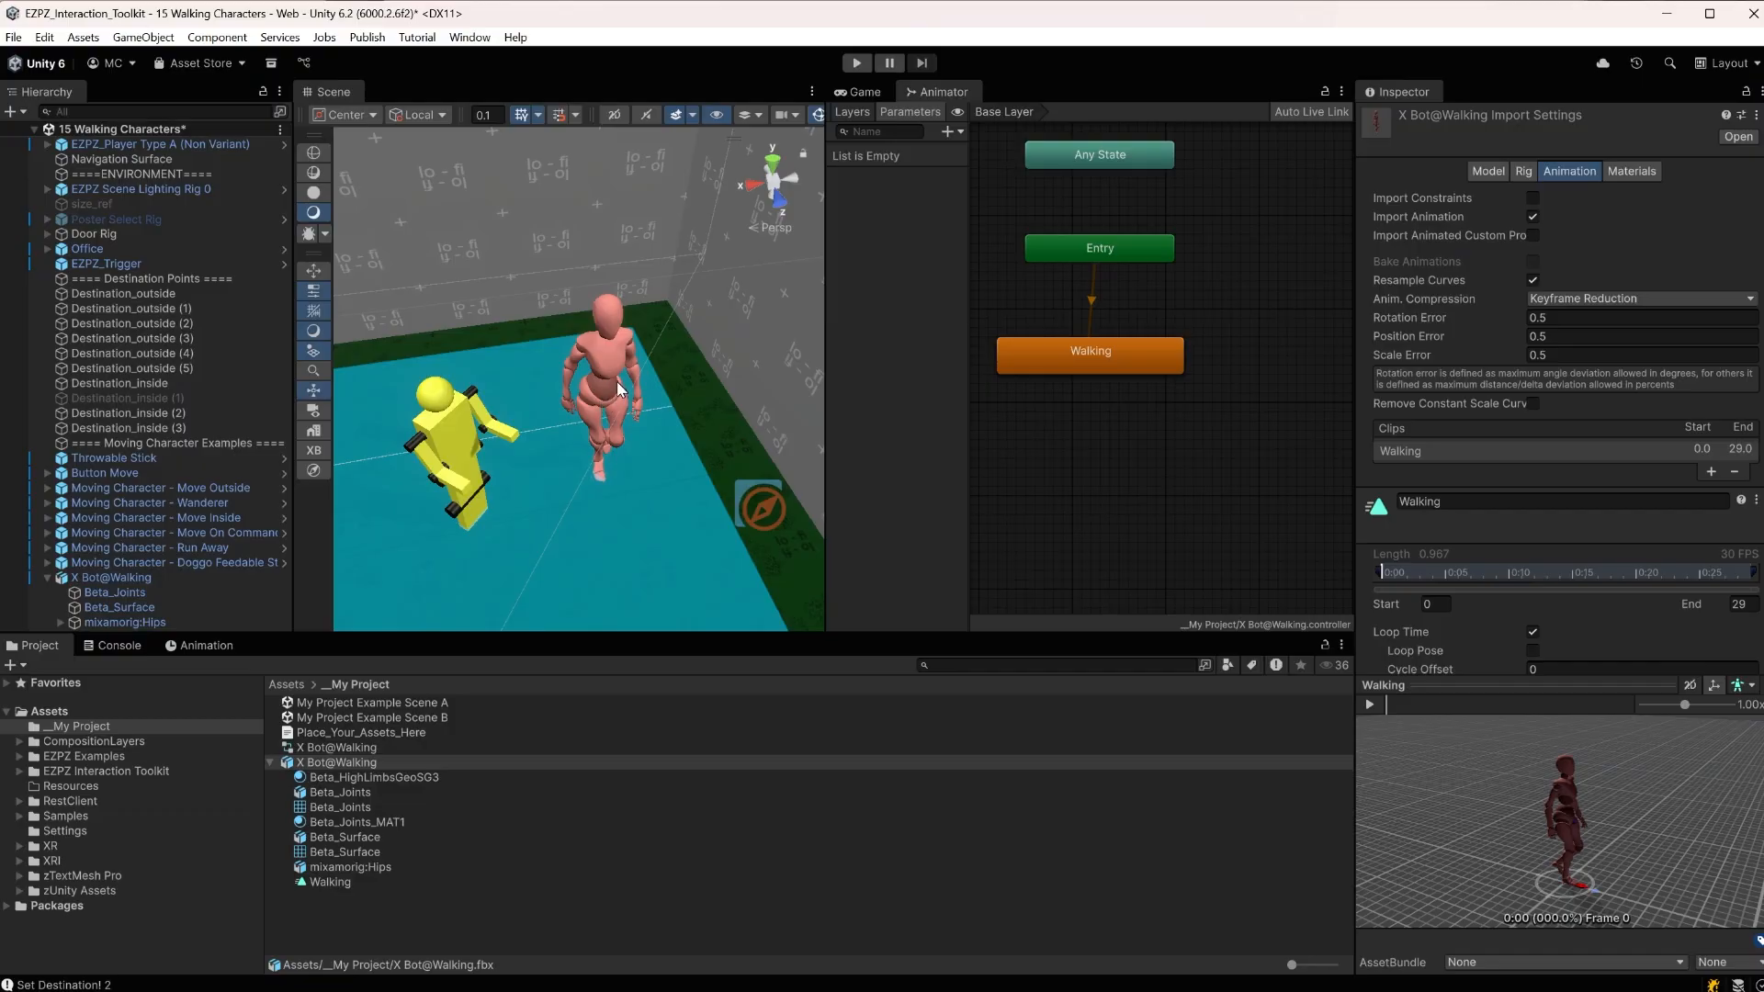
Deactivate the Person_Standin_Dummy child of Moving Character - Move Outside
right_drag(613, 386, 569, 306)
click(527, 303)
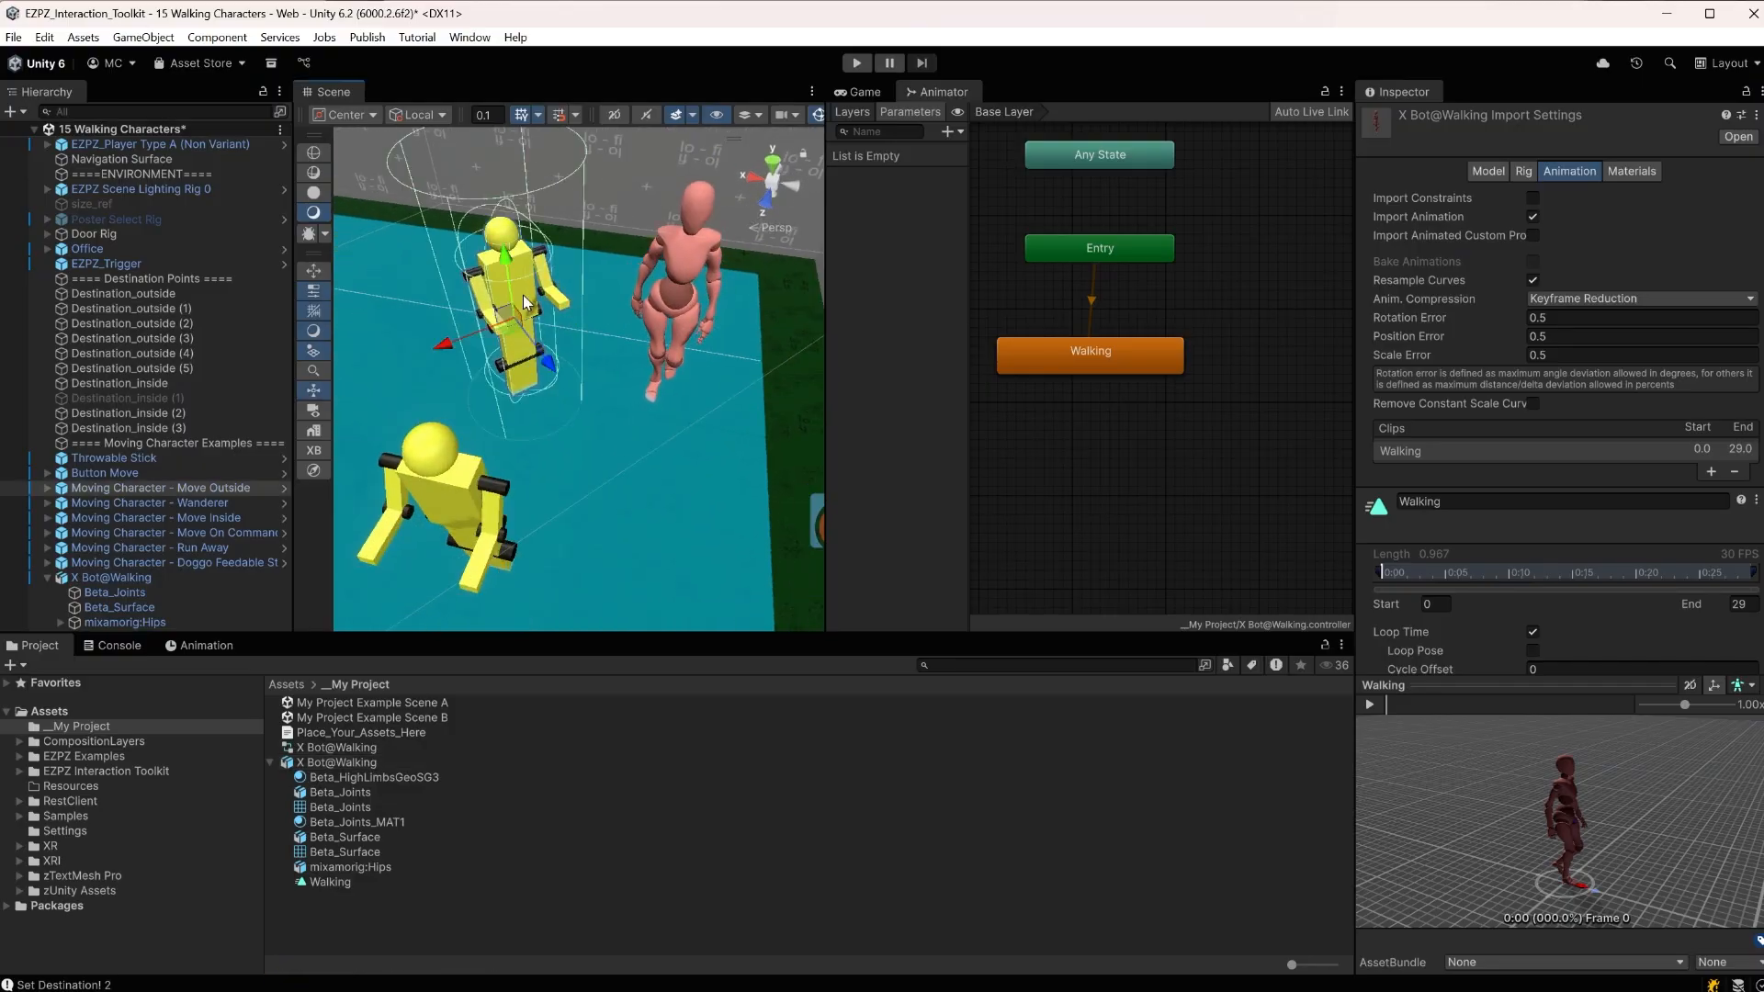
click(696, 288)
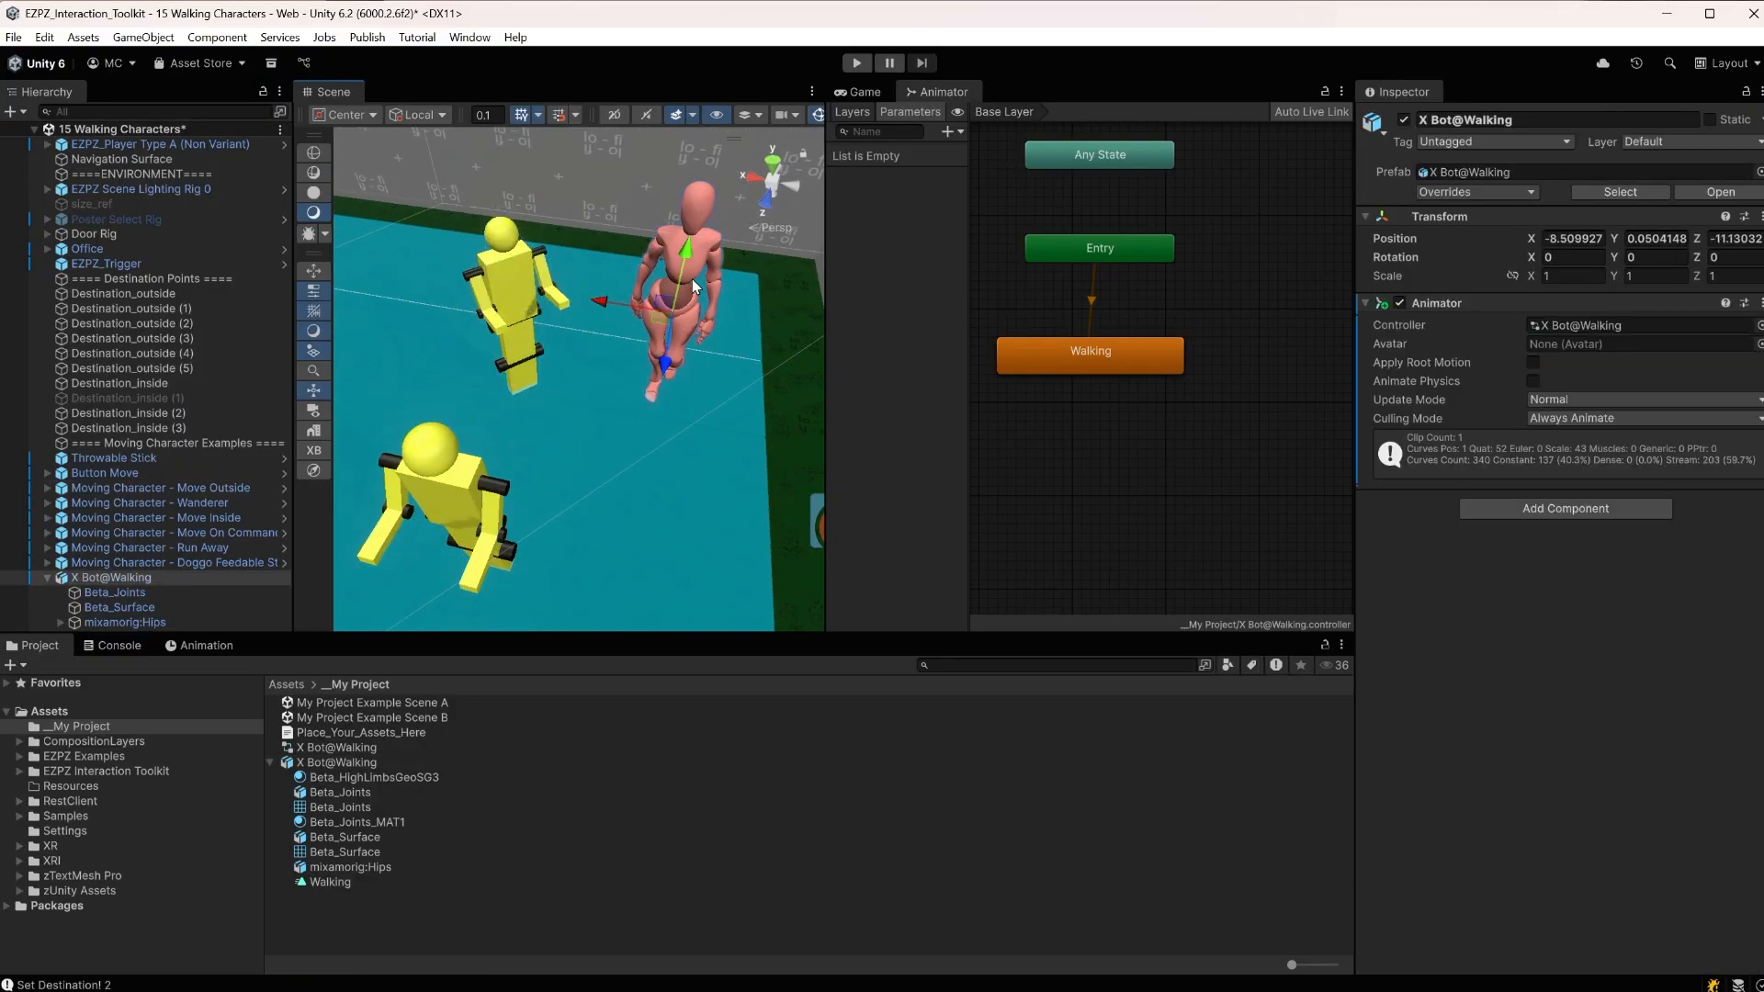
click(520, 286)
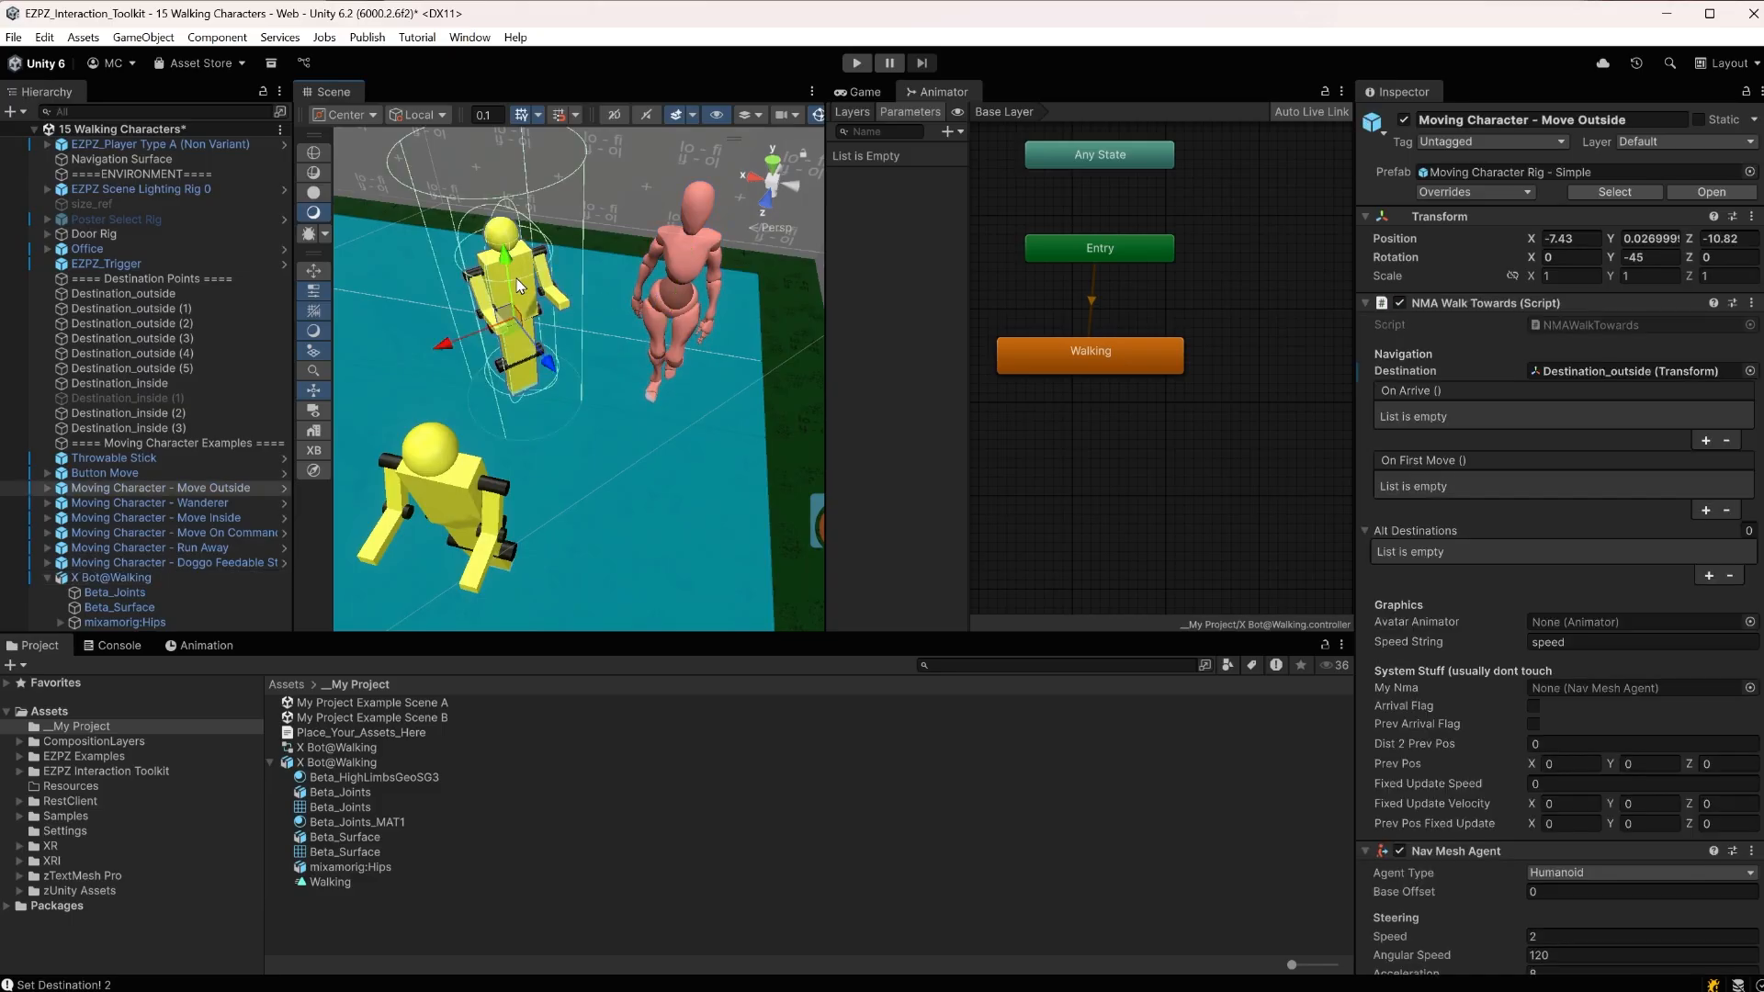
click(47, 488)
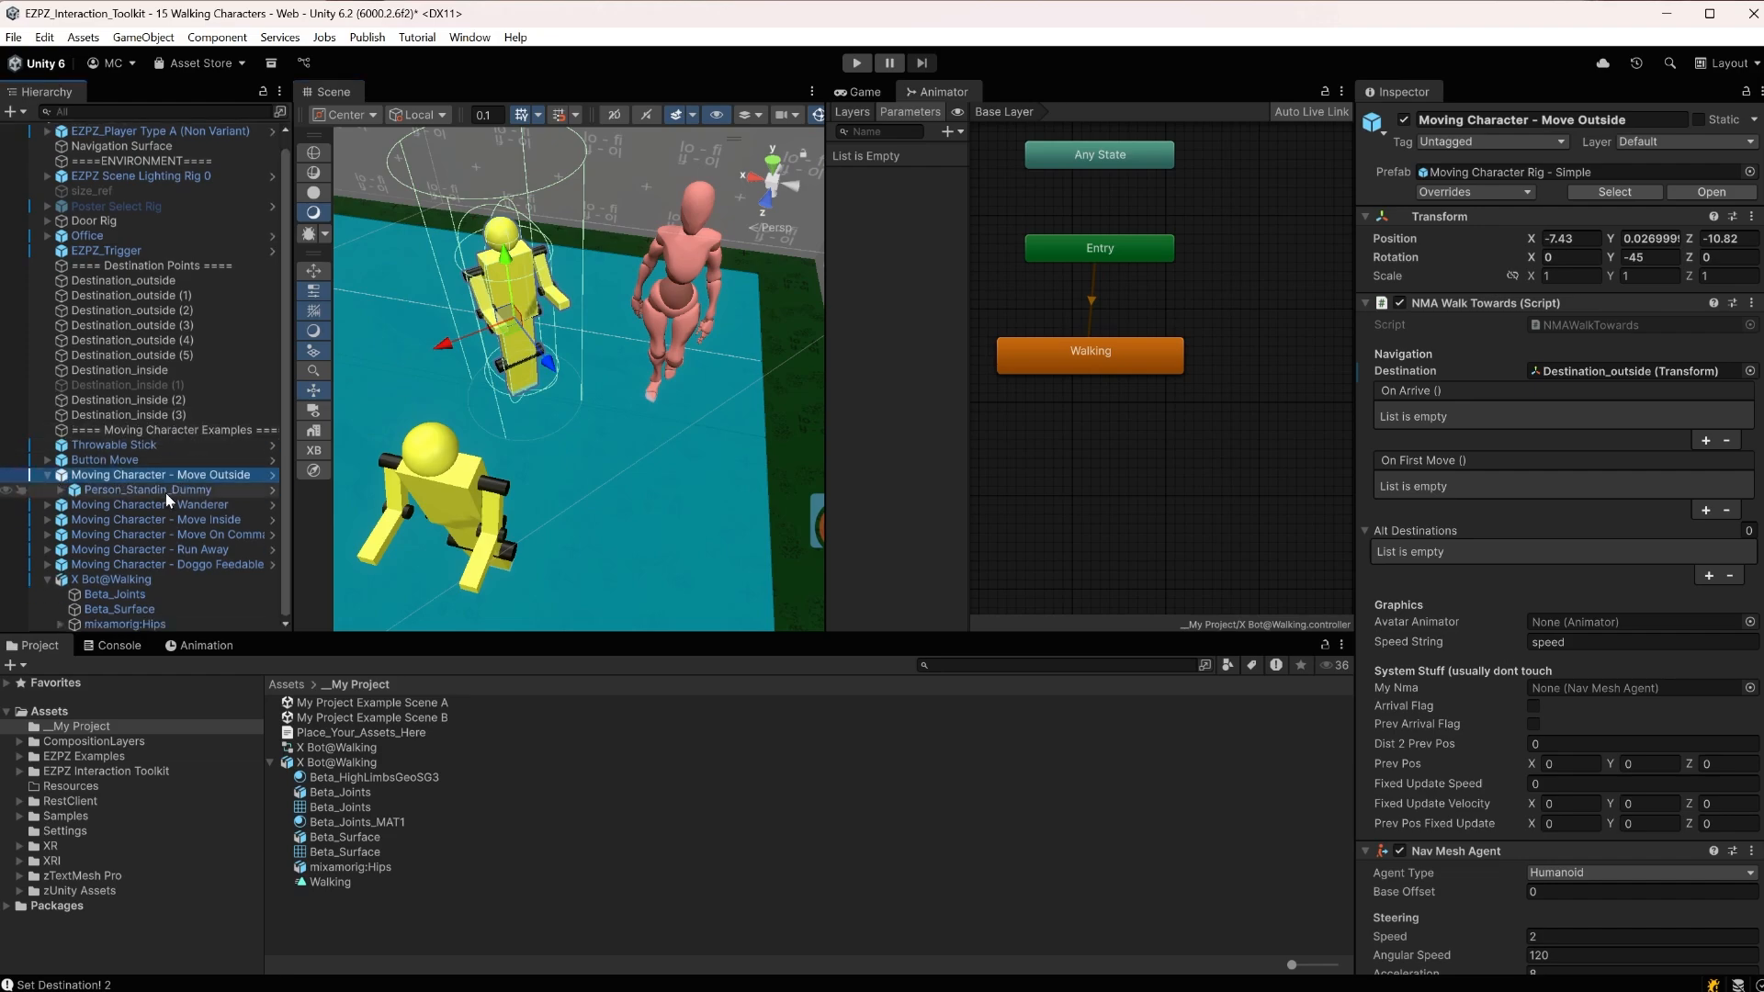
click(165, 493)
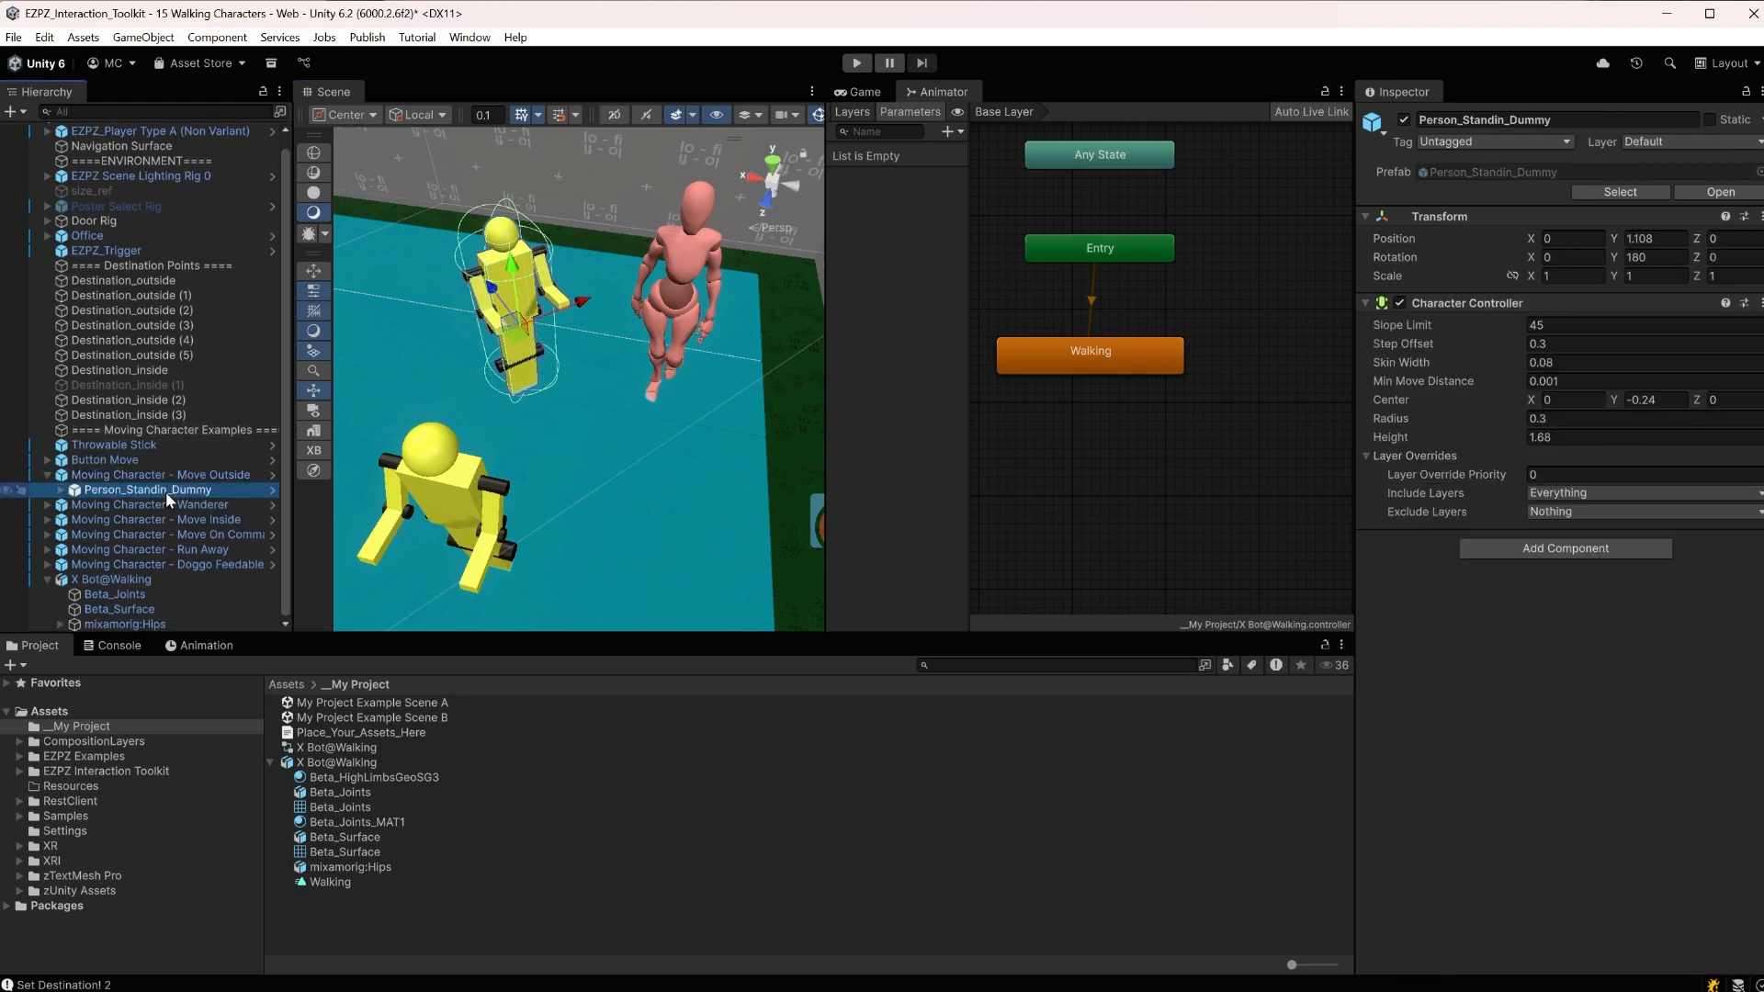
click(1403, 121)
Make X Bot@Walking a child of Moving Character - Move Outside and reset its Transform
drag(127, 579, 147, 476)
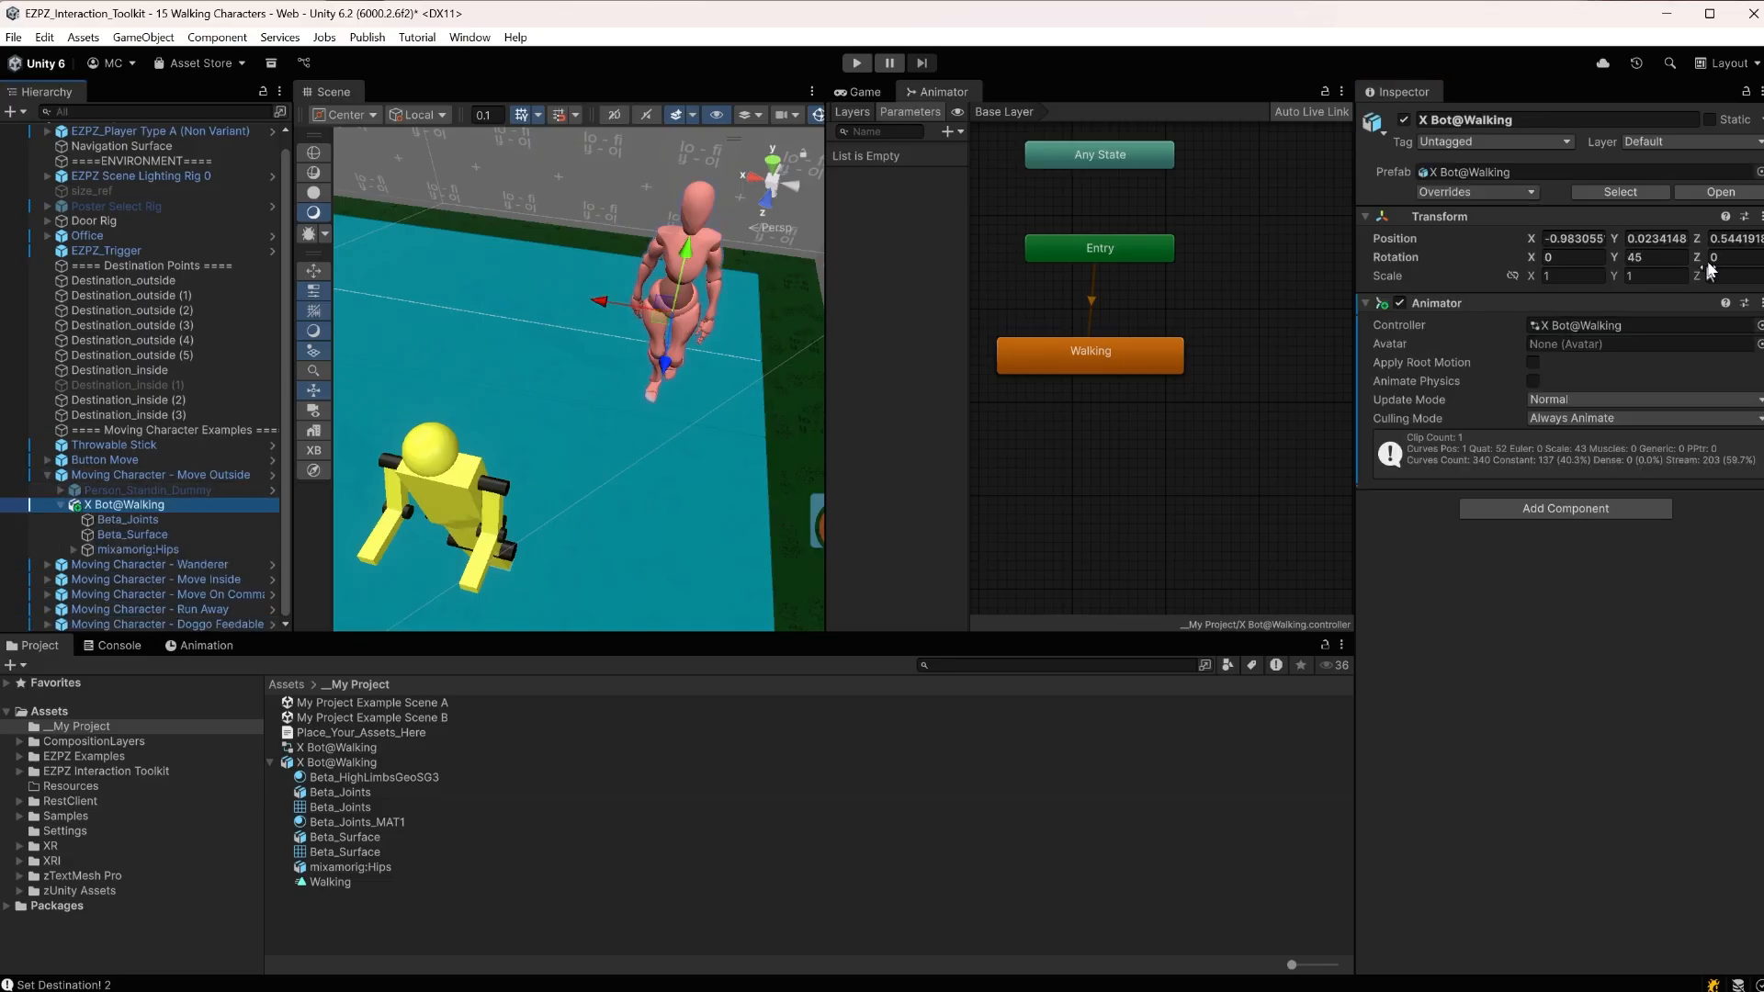
click(1759, 92)
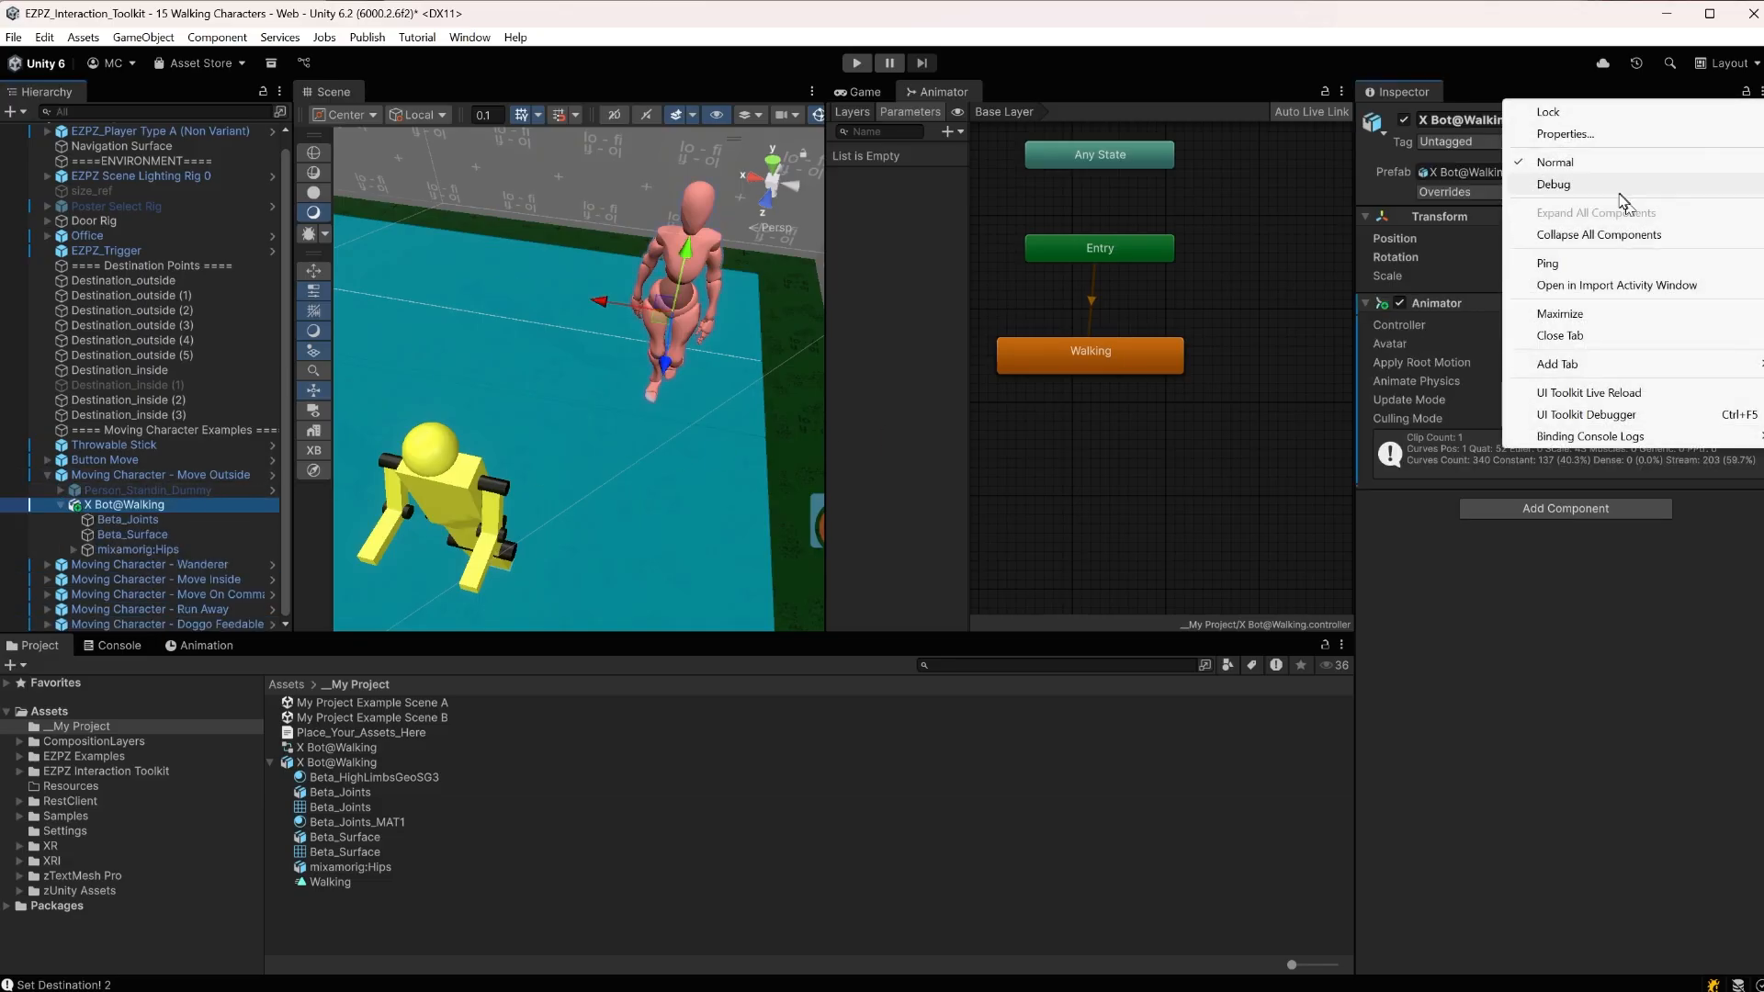
click(1562, 92)
click(1762, 217)
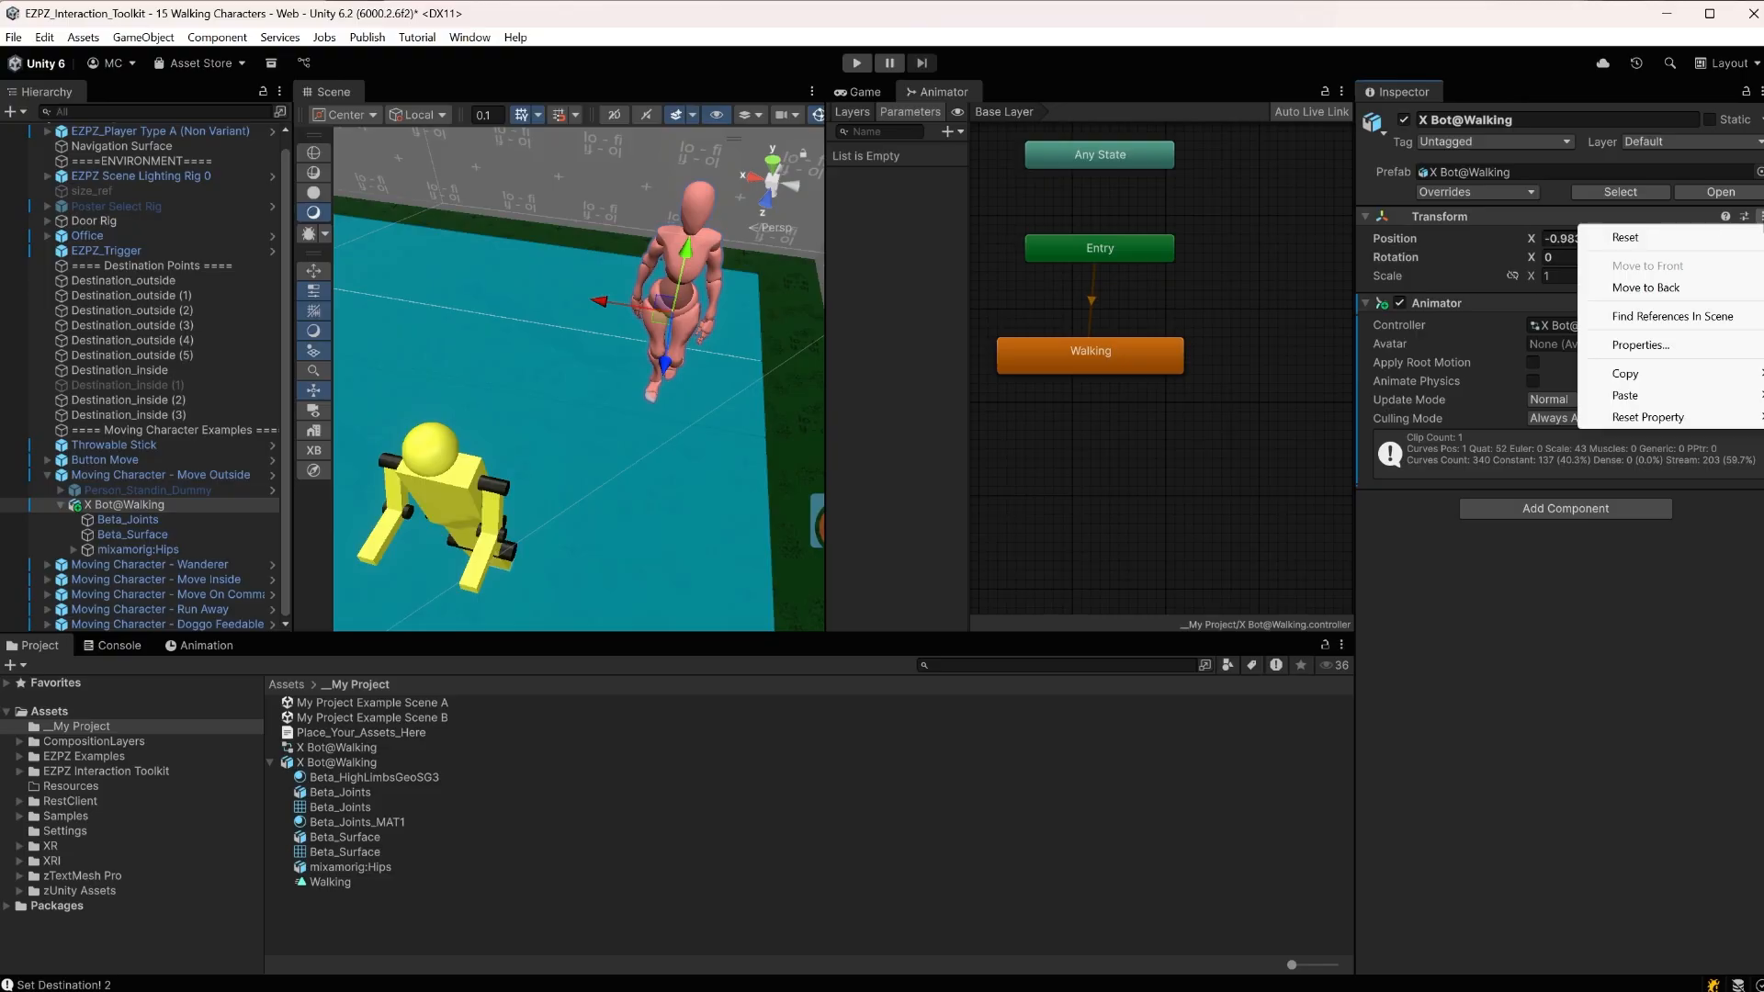
click(1651, 238)
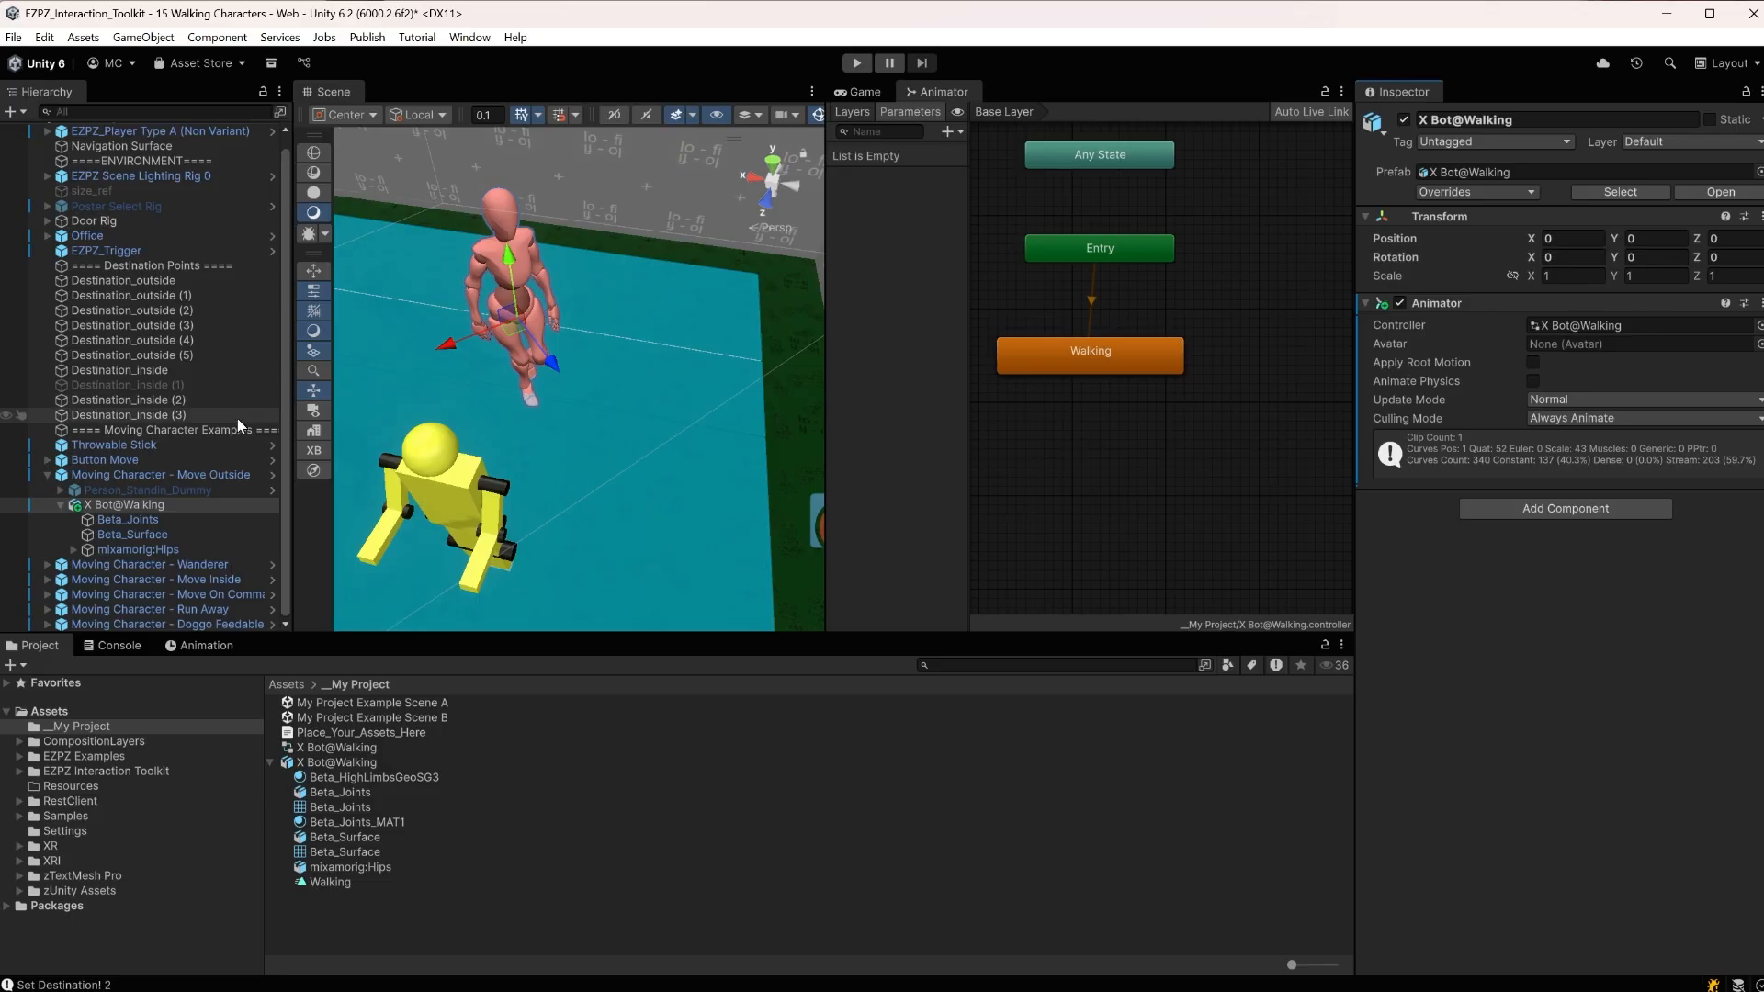
Run the scene, follow the X Bot in the Scene view as it walks outside, and stop play mode
right_drag(620, 340, 531, 317)
scroll(621, 315, down, 3)
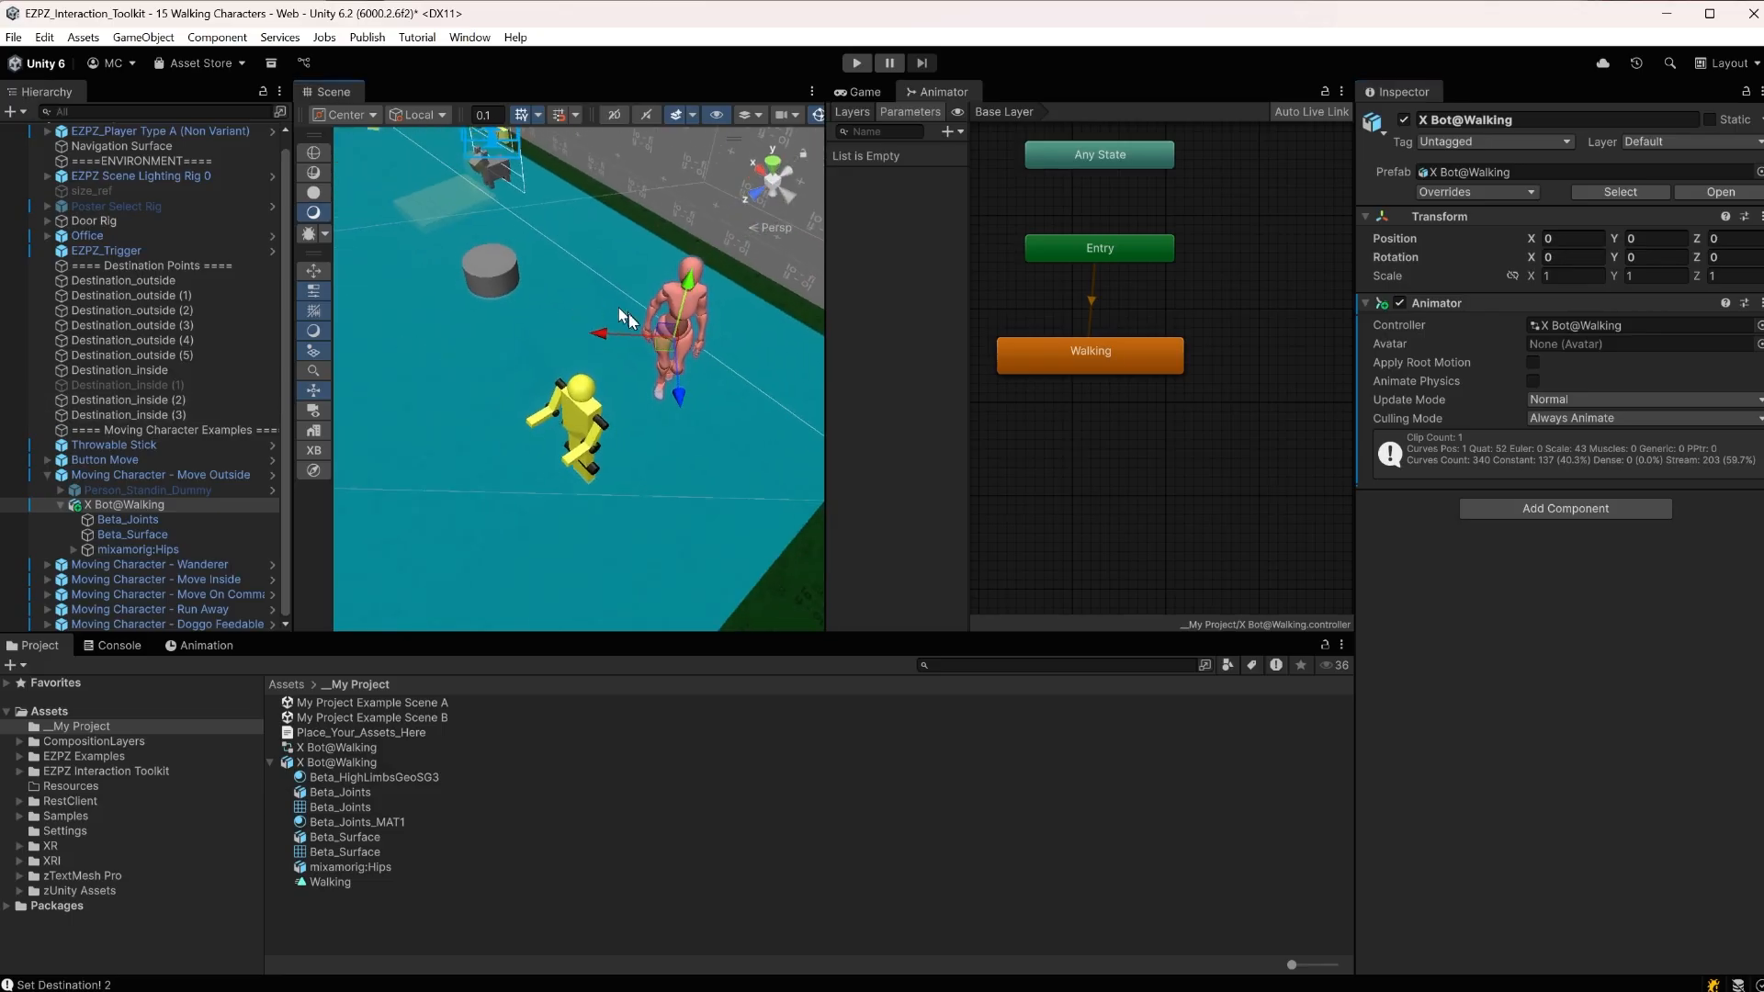
scroll(581, 289, down, 3)
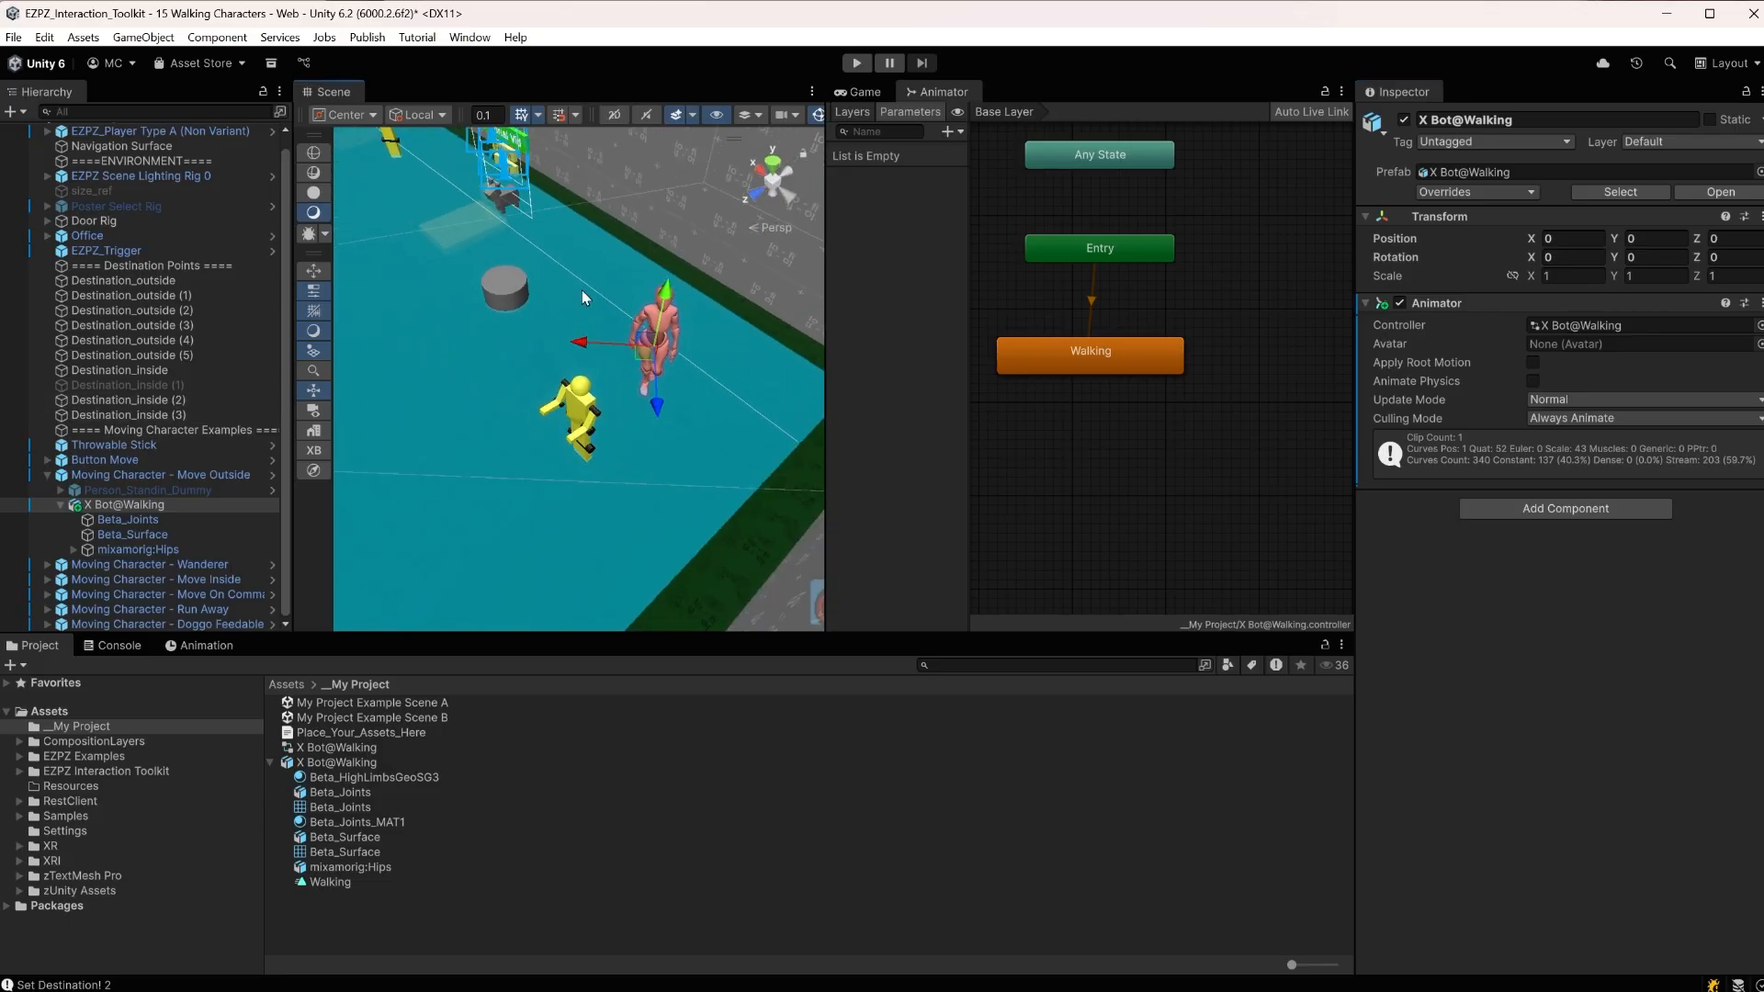
scroll(580, 292, up, 6)
scroll(579, 294, down, 6)
middle_drag(581, 296, 683, 514)
scroll(640, 444, down, 2)
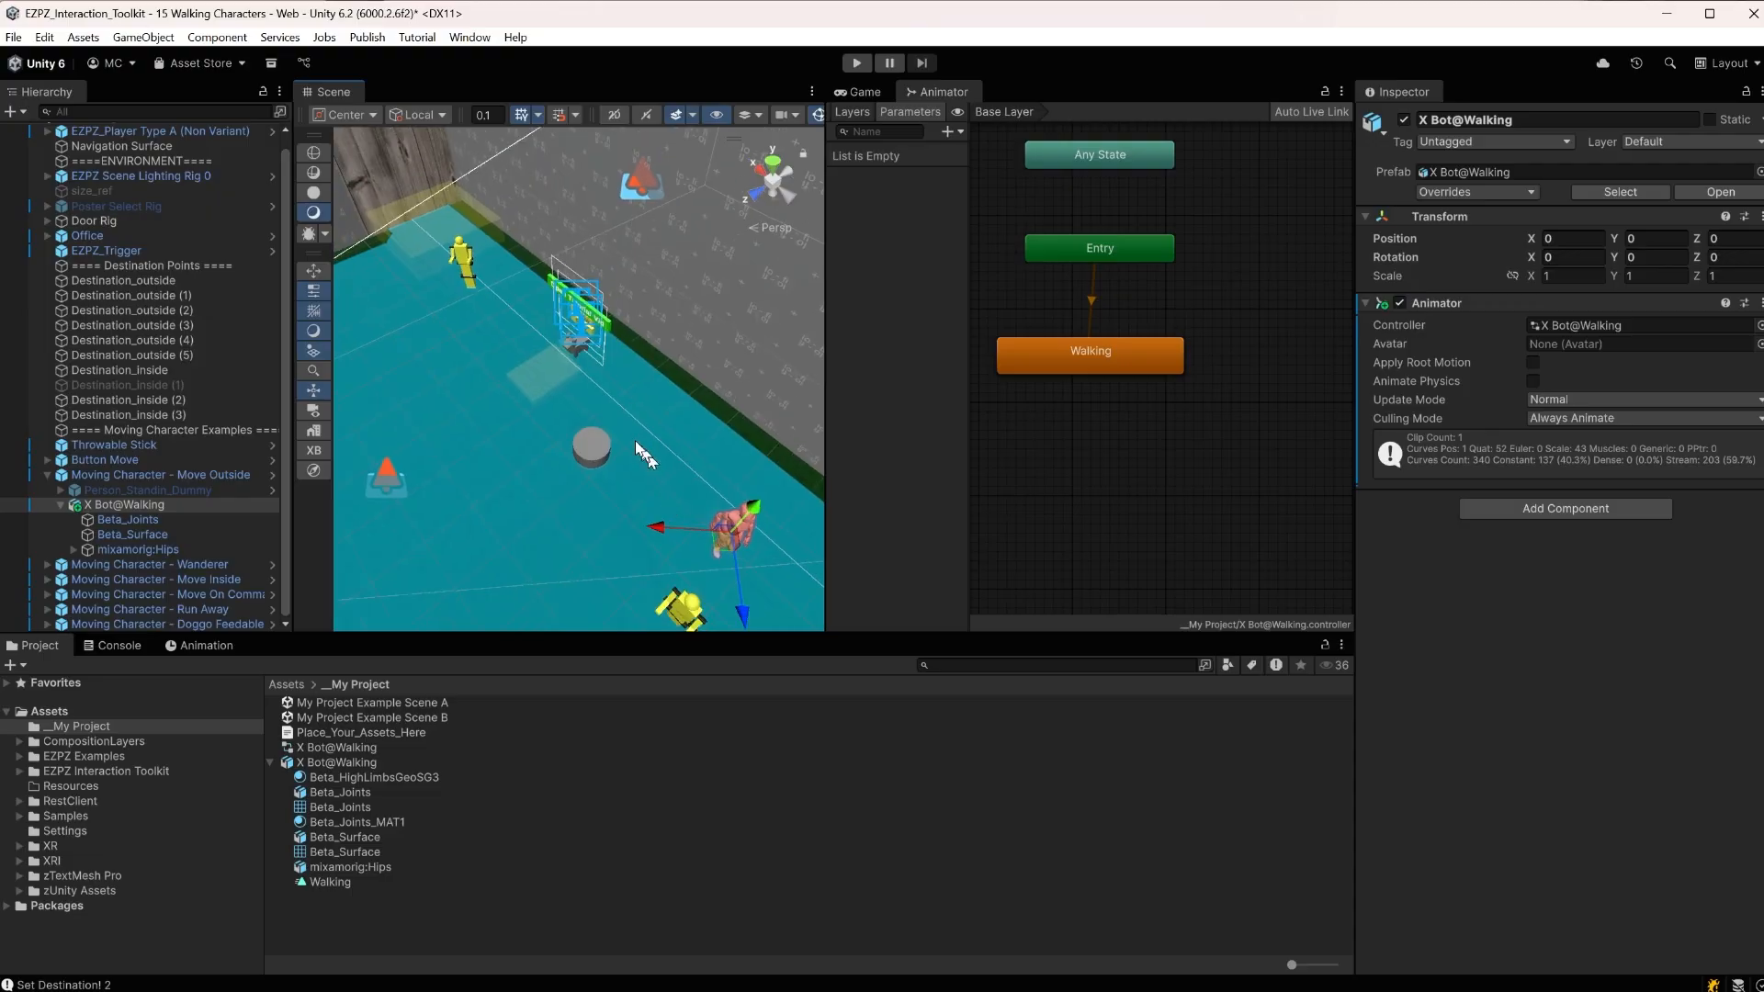
right_drag(635, 439, 589, 420)
click(856, 63)
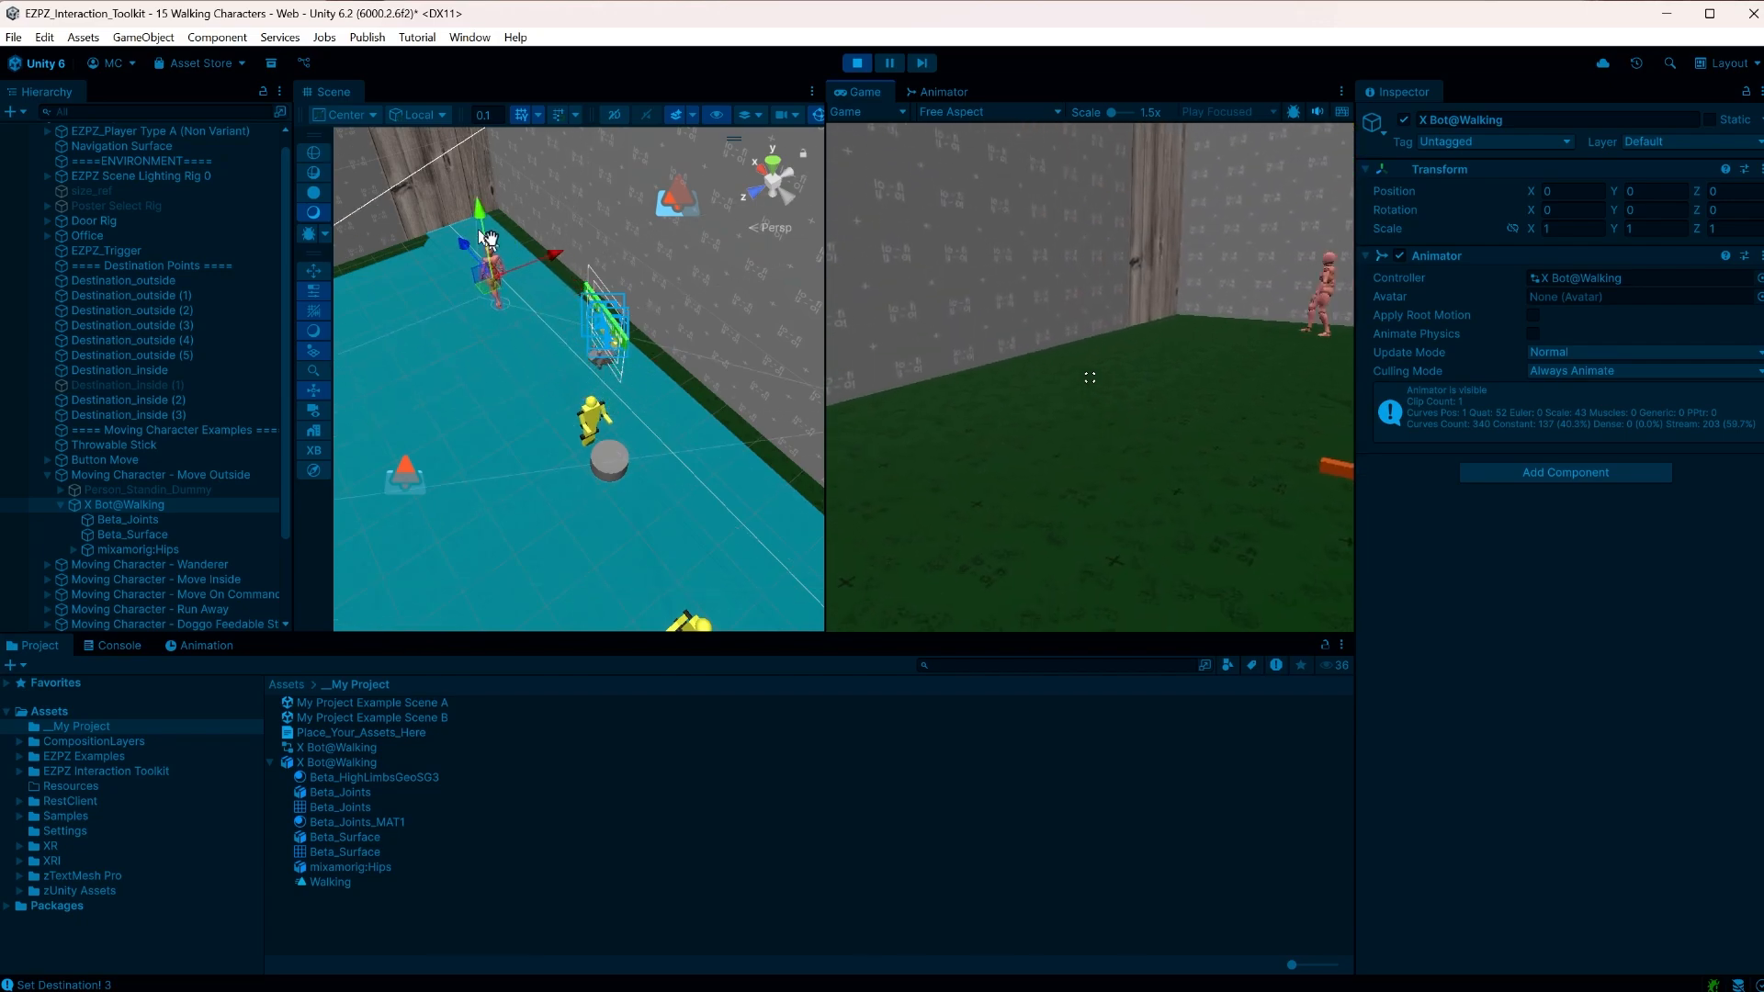
middle_drag(499, 255, 763, 801)
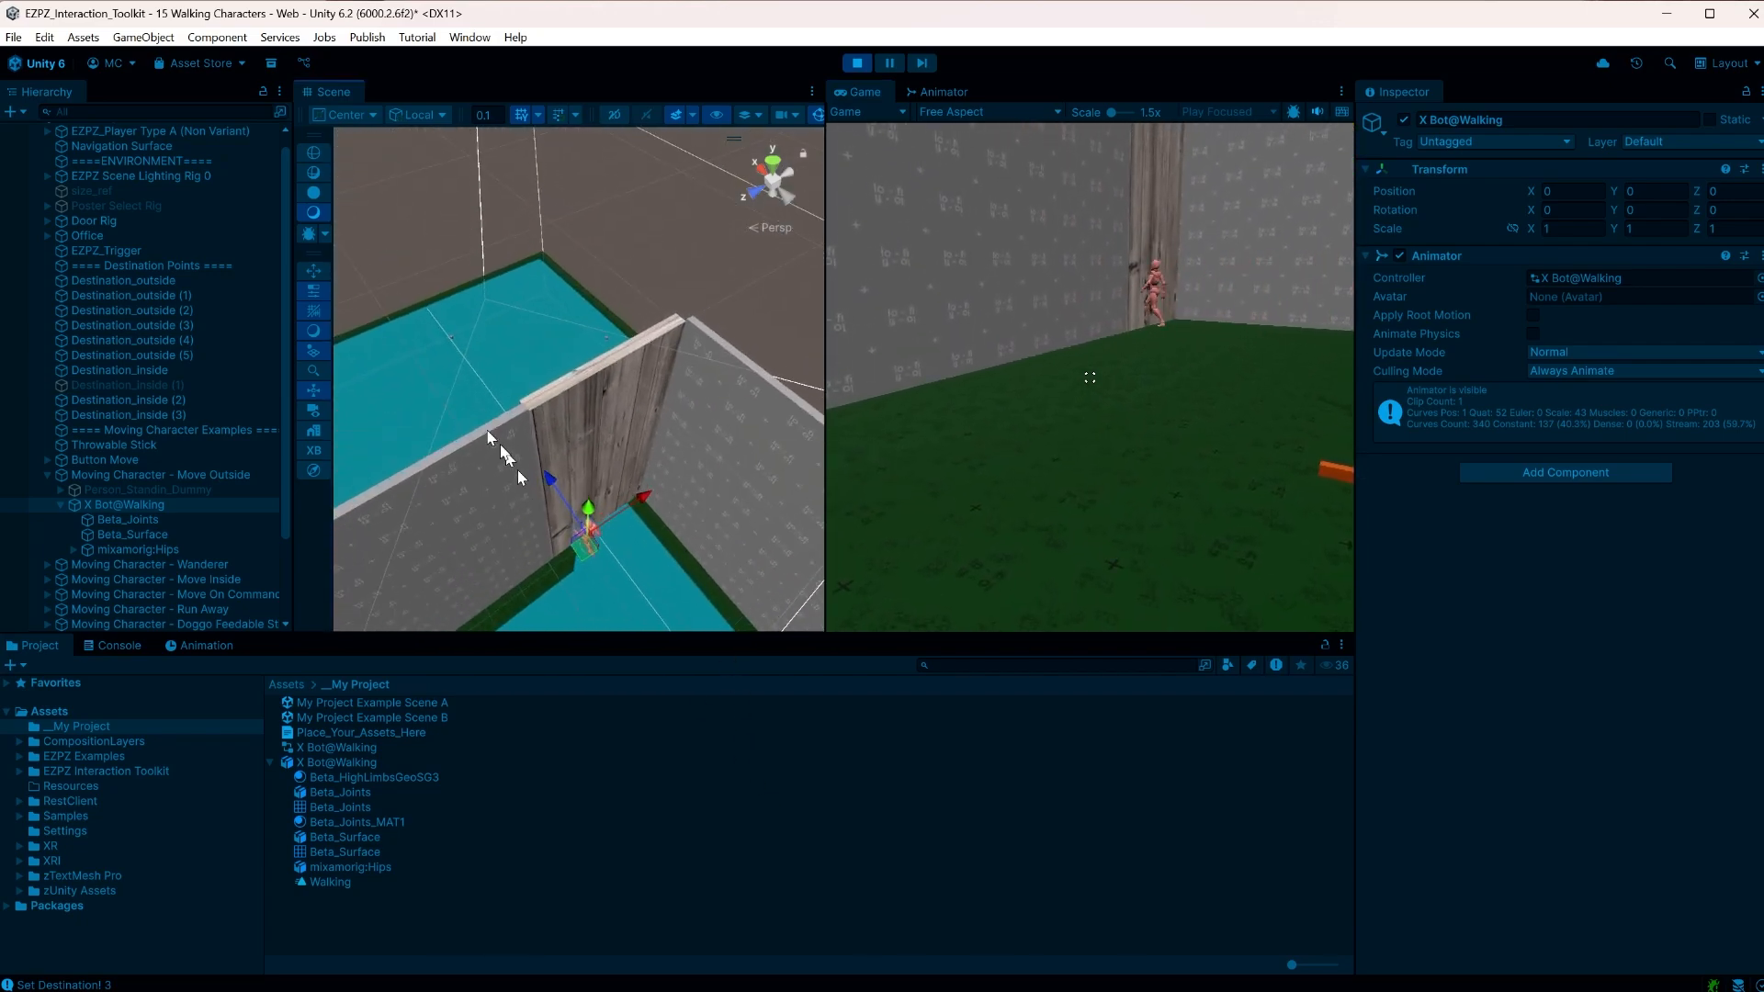
middle_drag(396, 399, 533, 510)
scroll(570, 489, up, 6)
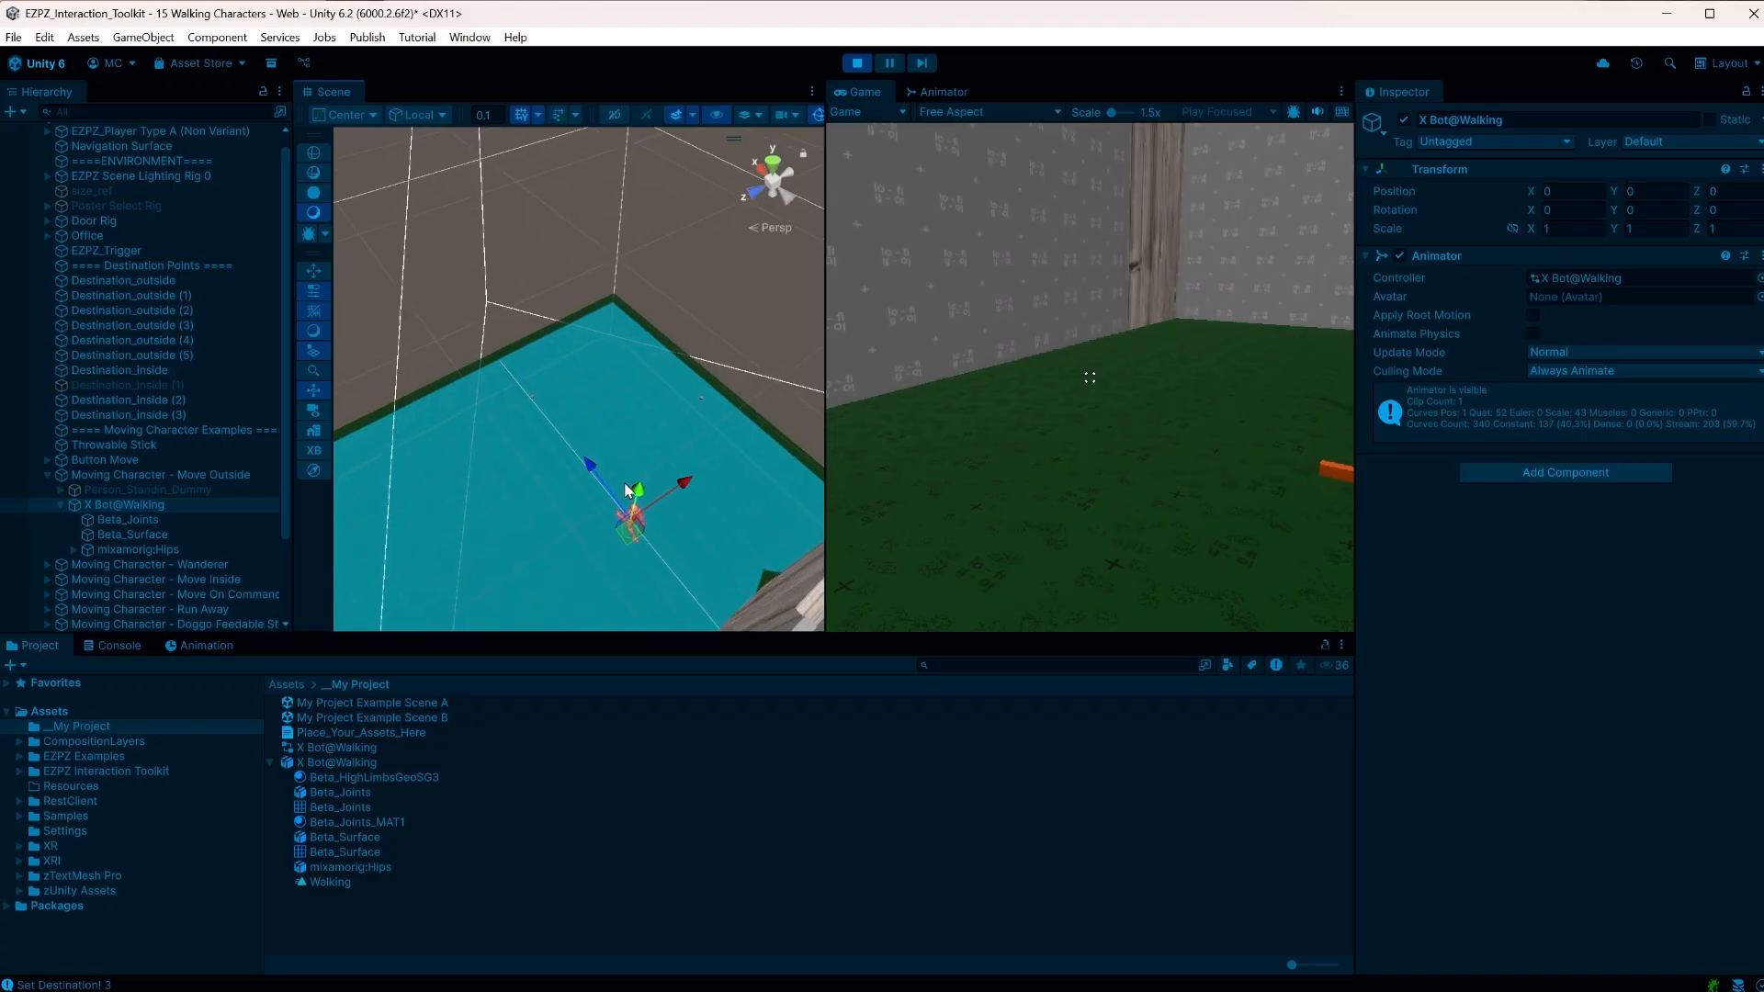
scroll(562, 482, up, 1)
right_drag(555, 475, 467, 389)
key(f)
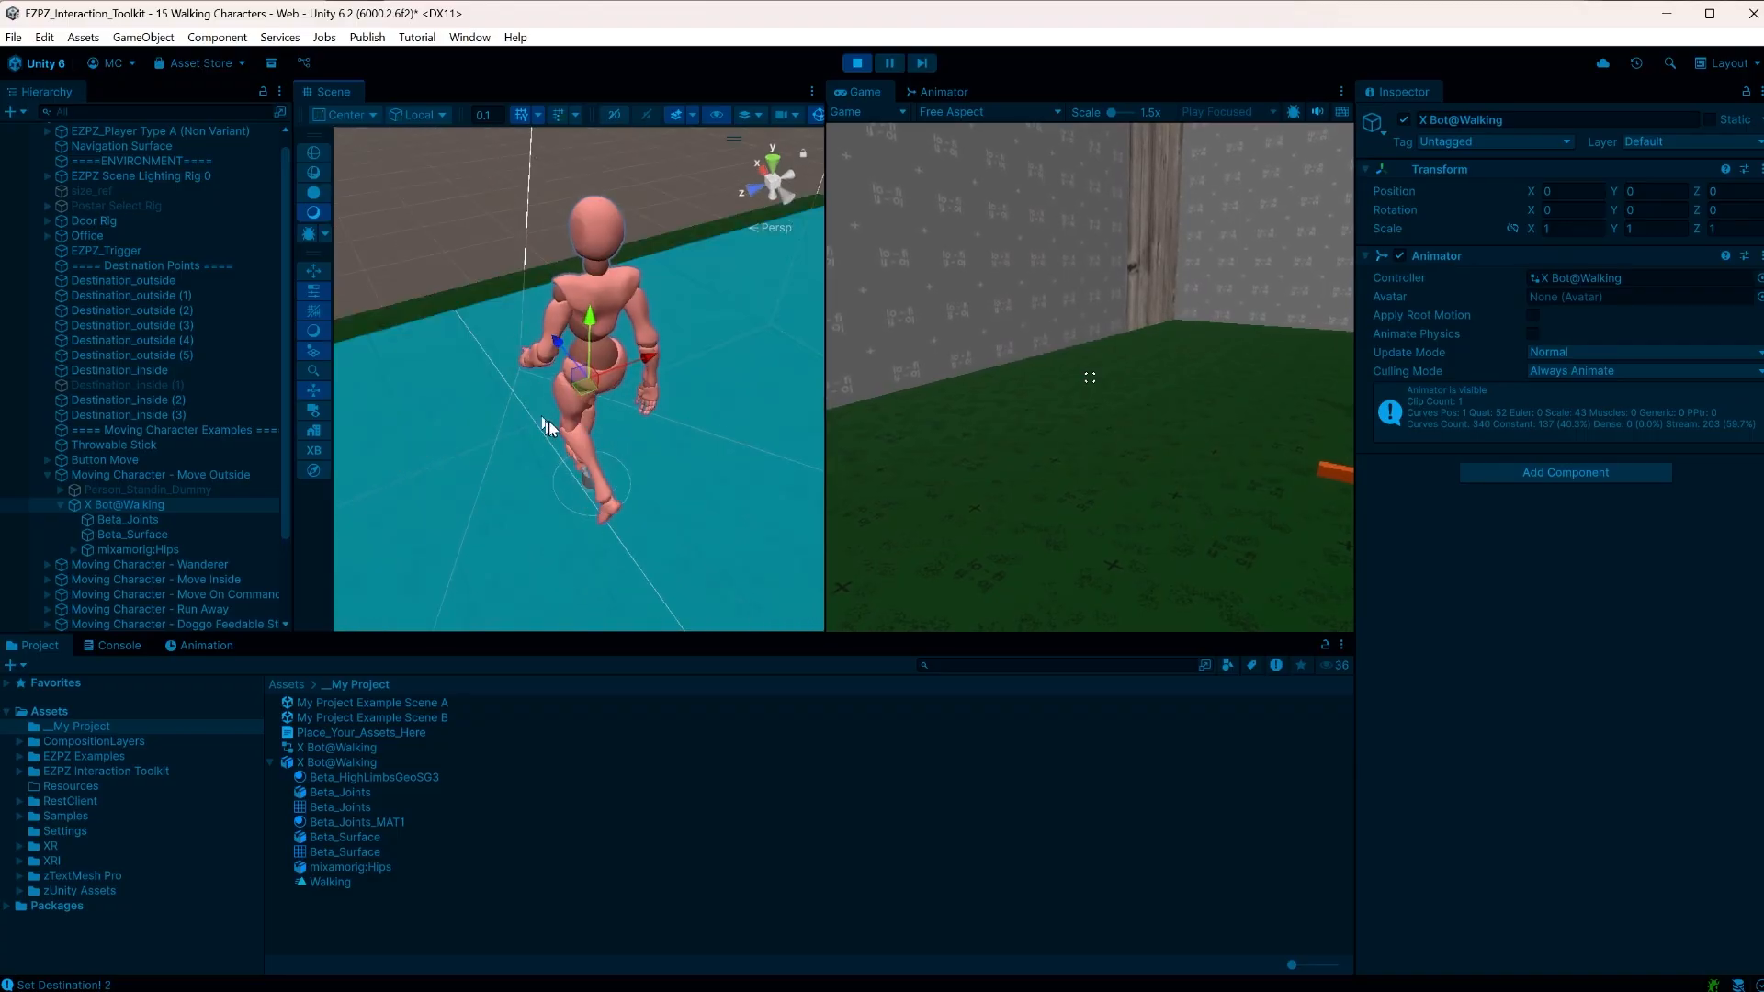
alt+drag(548, 421, 875, 363)
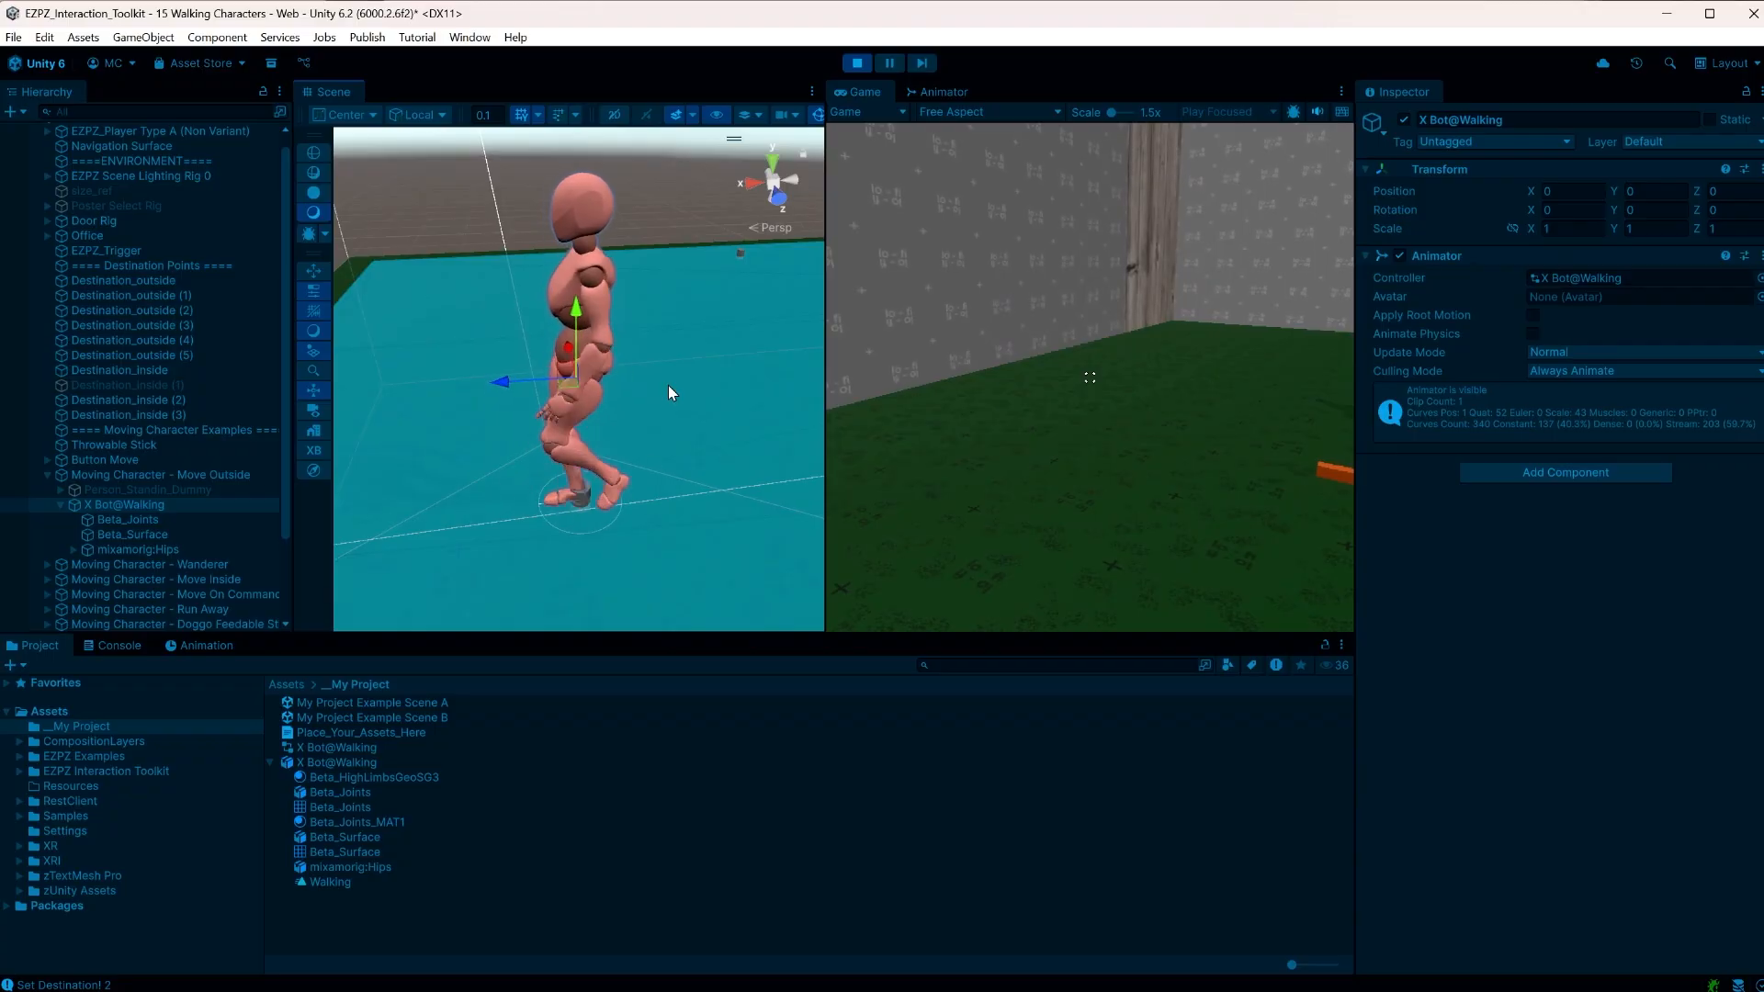
scroll(557, 452, down, 10)
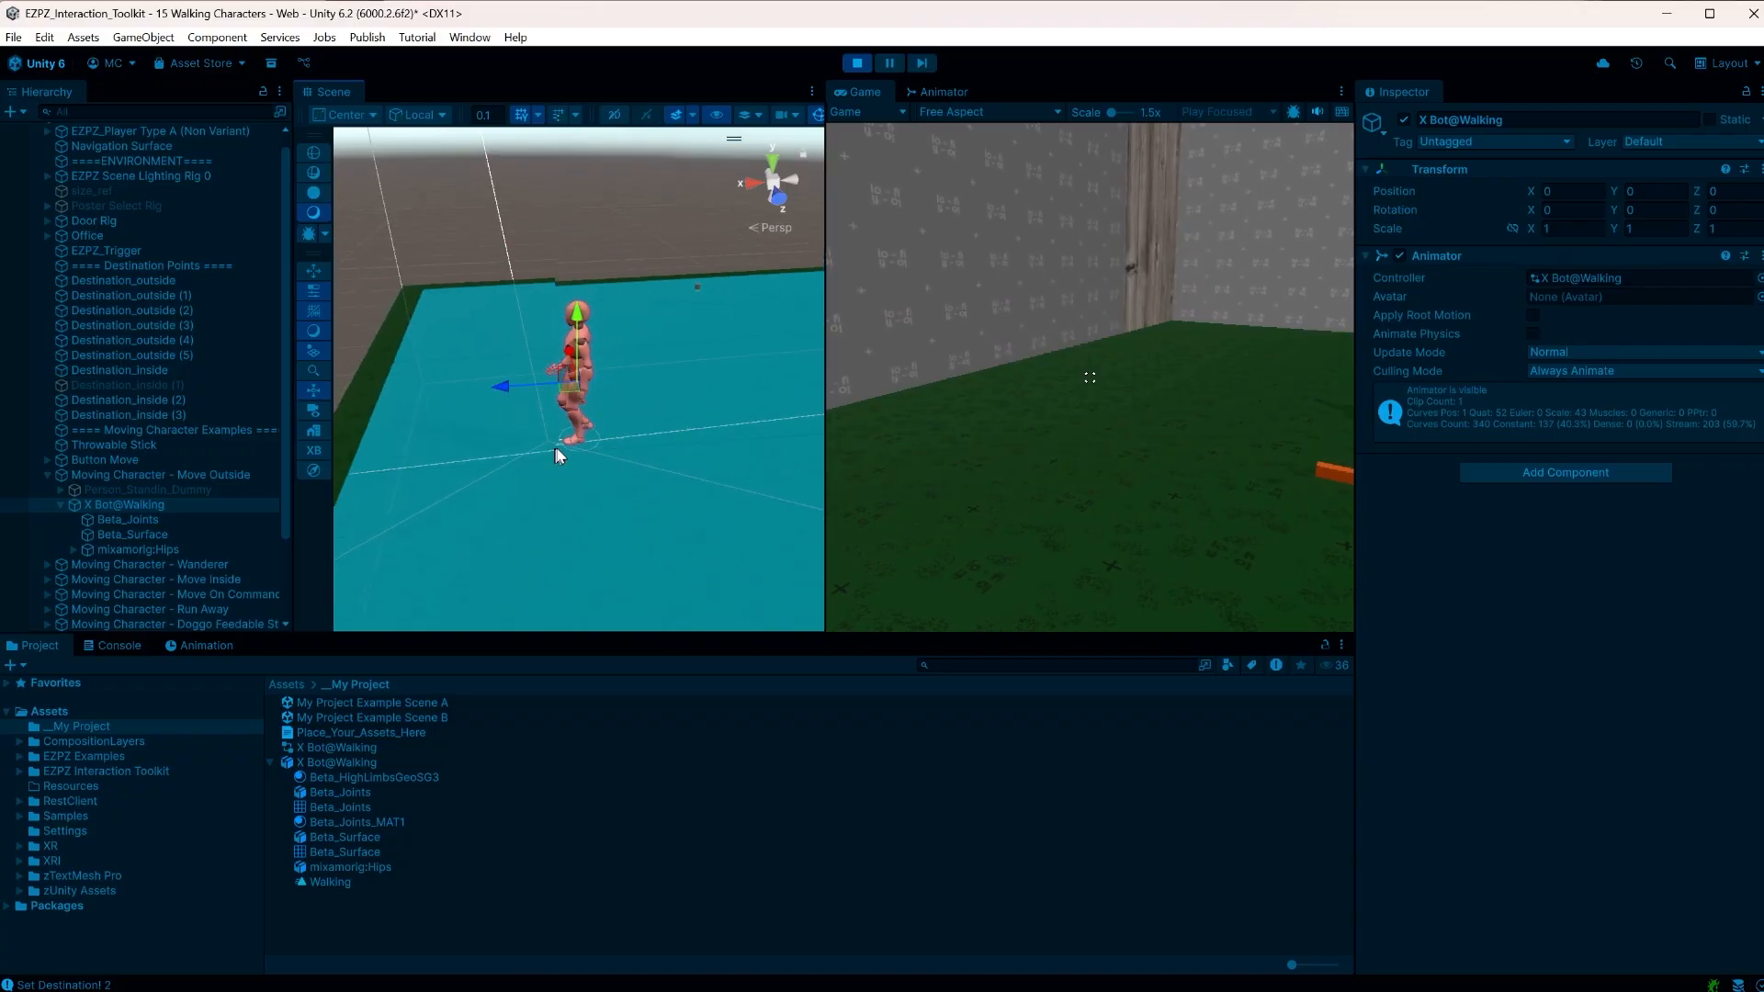
click(857, 63)
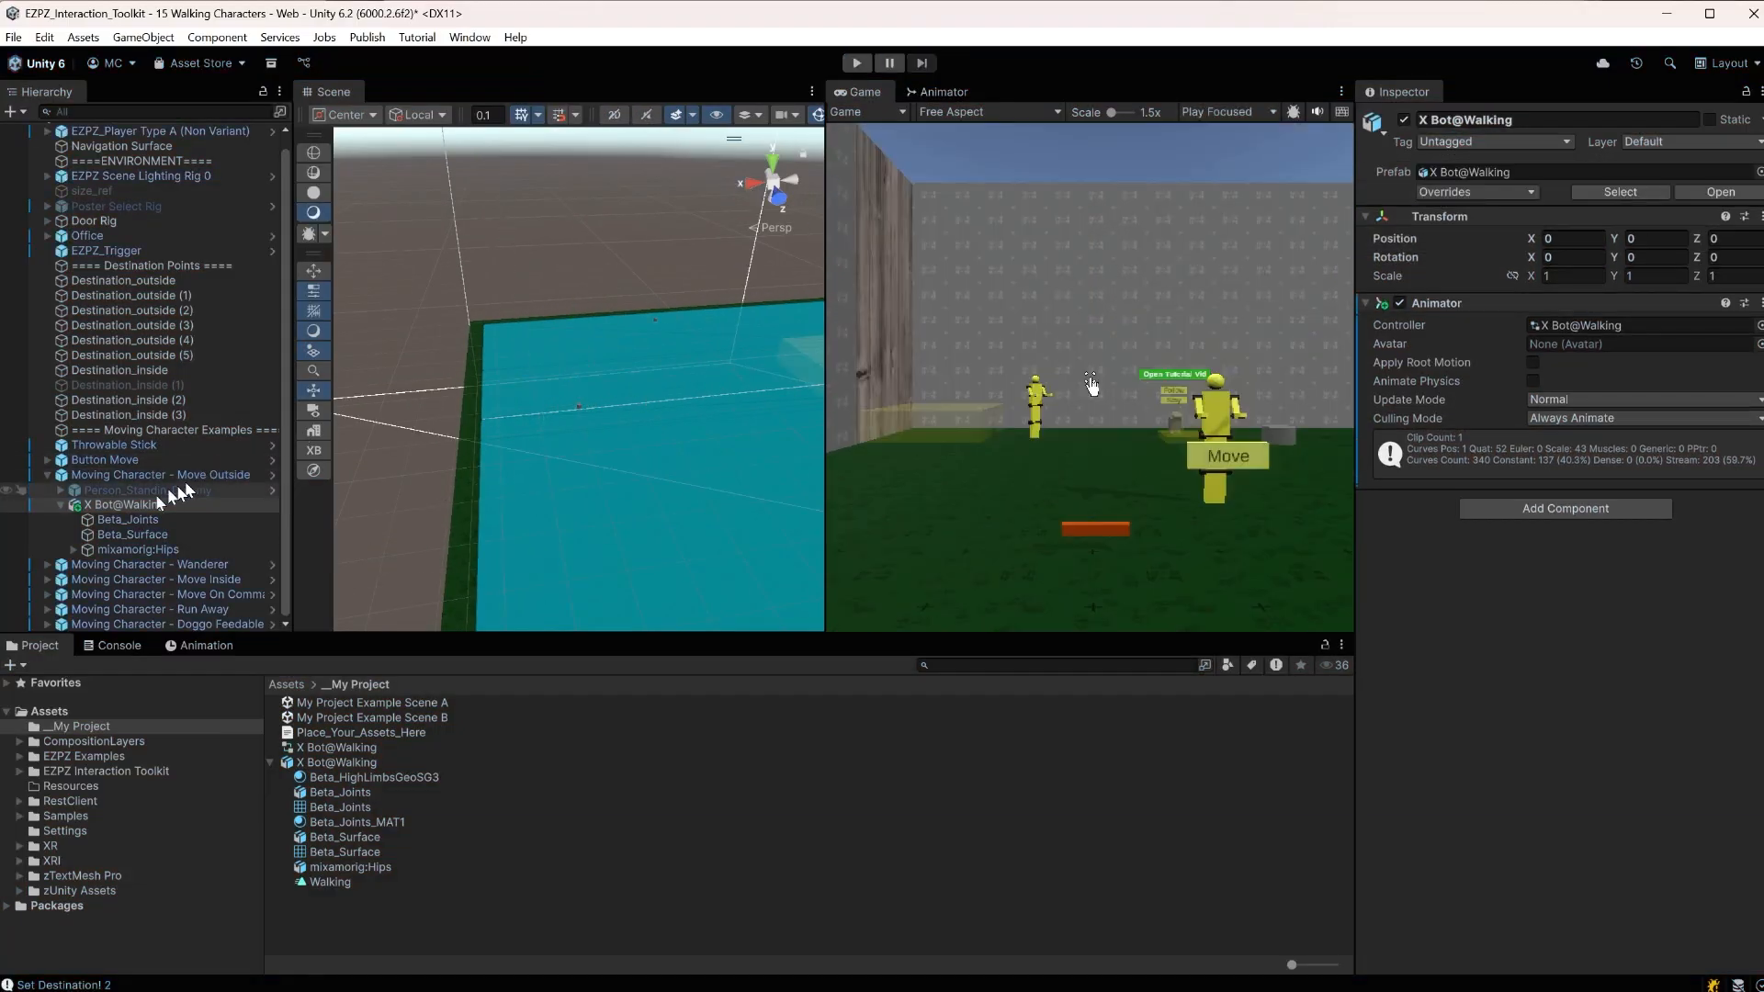
Reactivate Person_Standin_Dummy briefly to compare its placement with X Bot@Walking, and deactivate it again
double_click(128, 505)
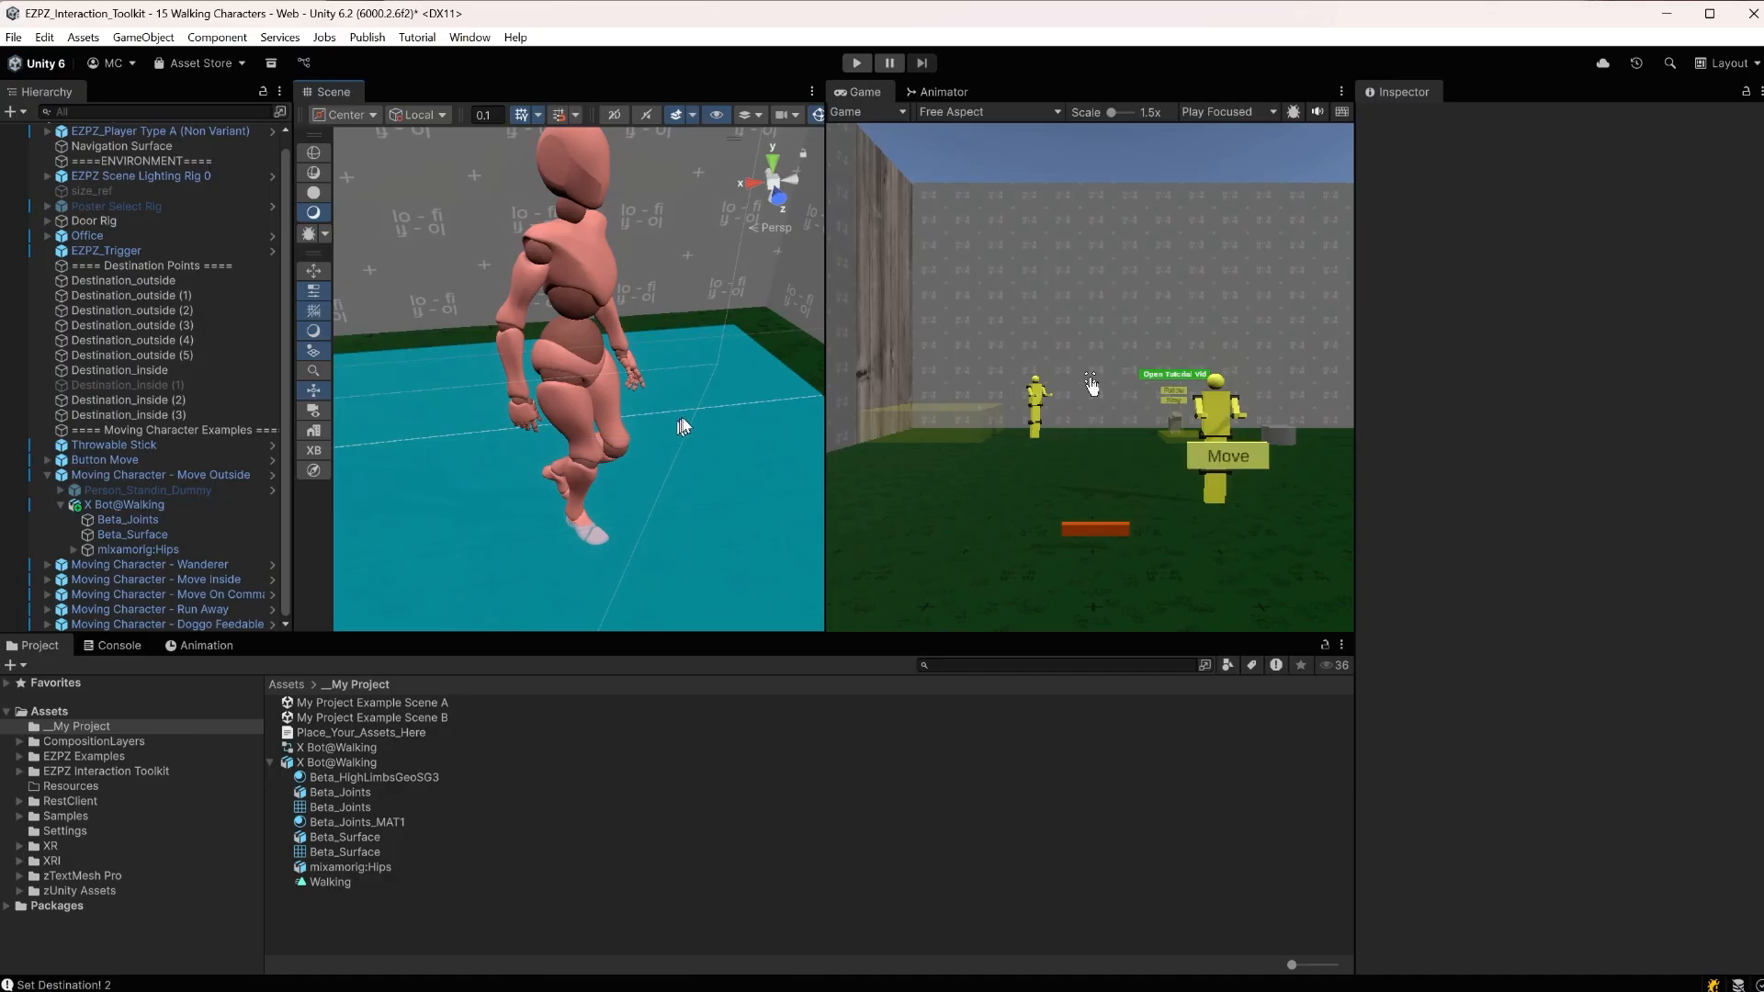
alt+drag(749, 404, 403, 418)
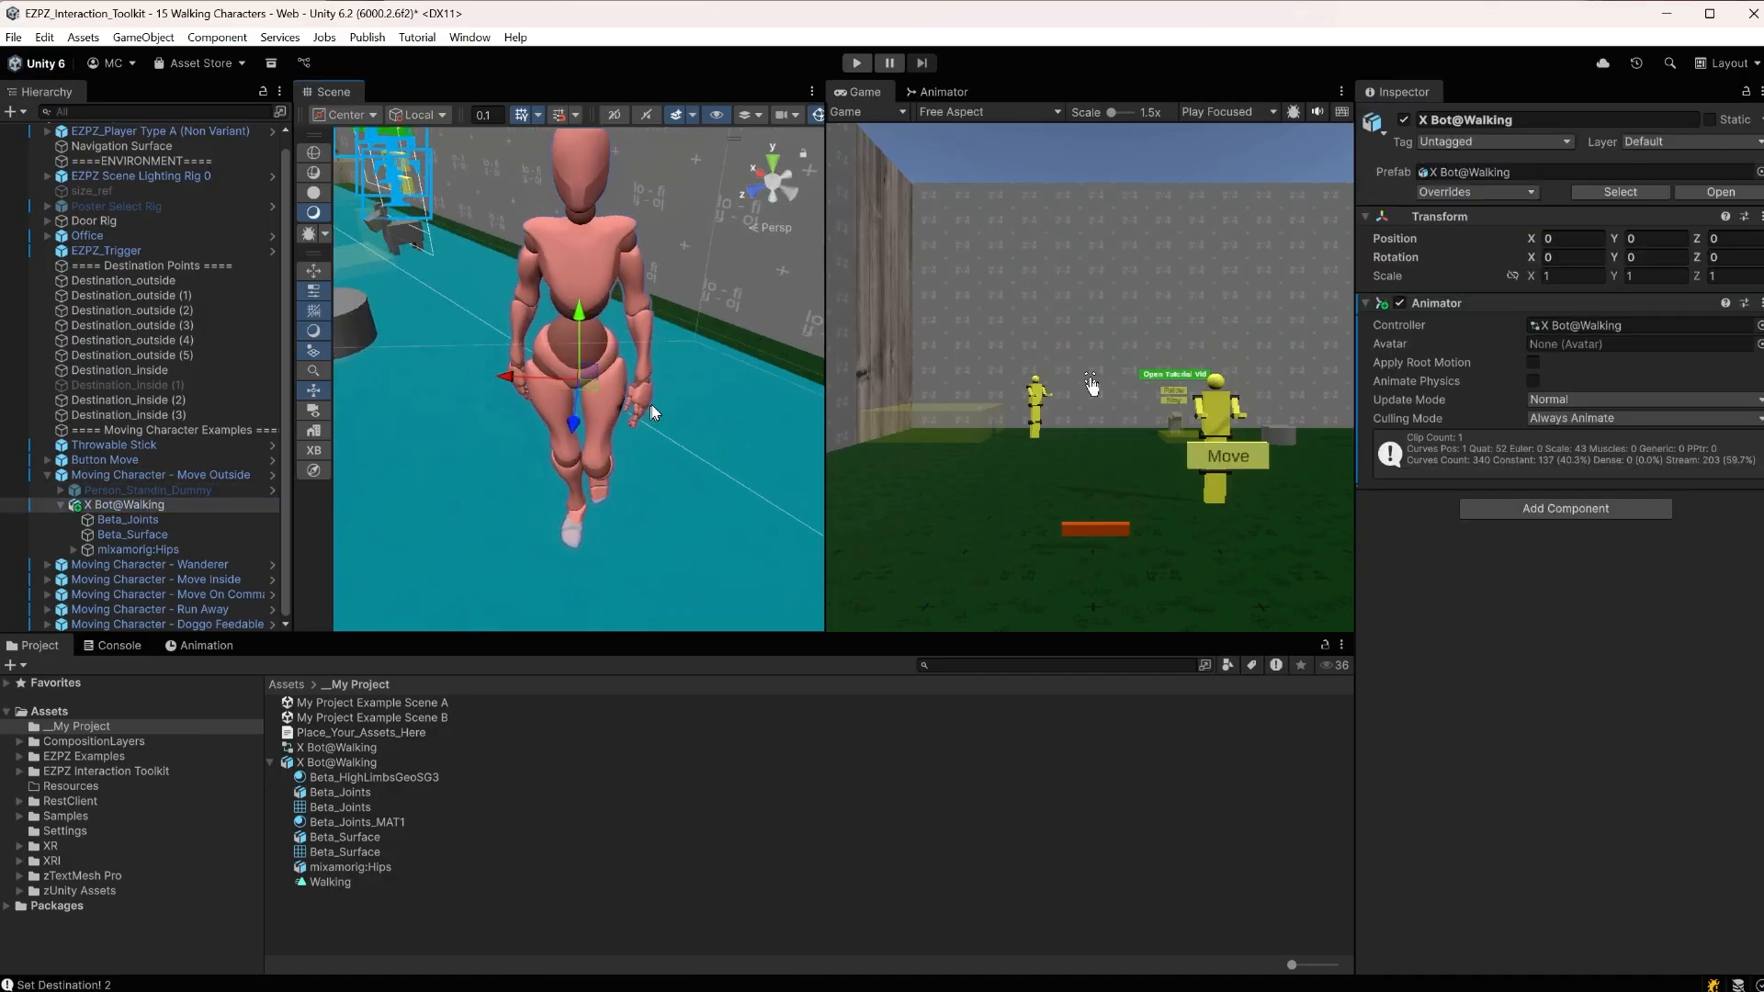
scroll(652, 406, down, 6)
scroll(652, 406, up, 10)
scroll(652, 405, down, 9)
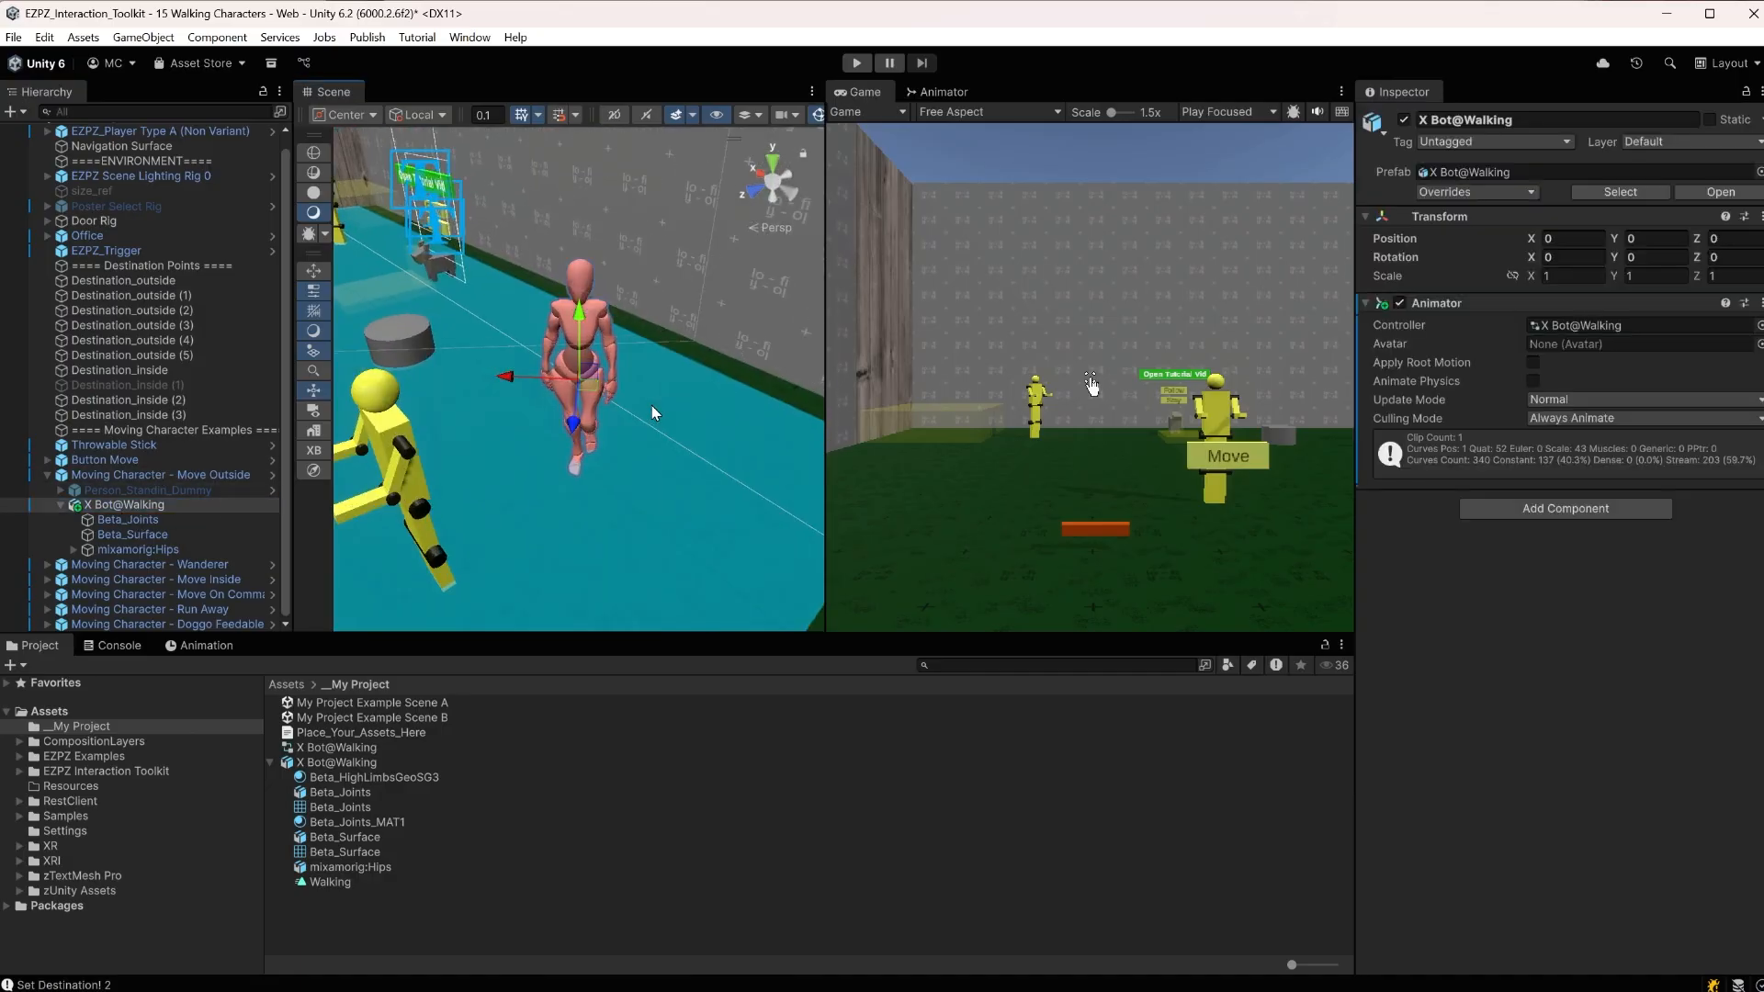
alt+drag(368, 419, 571, 367)
click(153, 492)
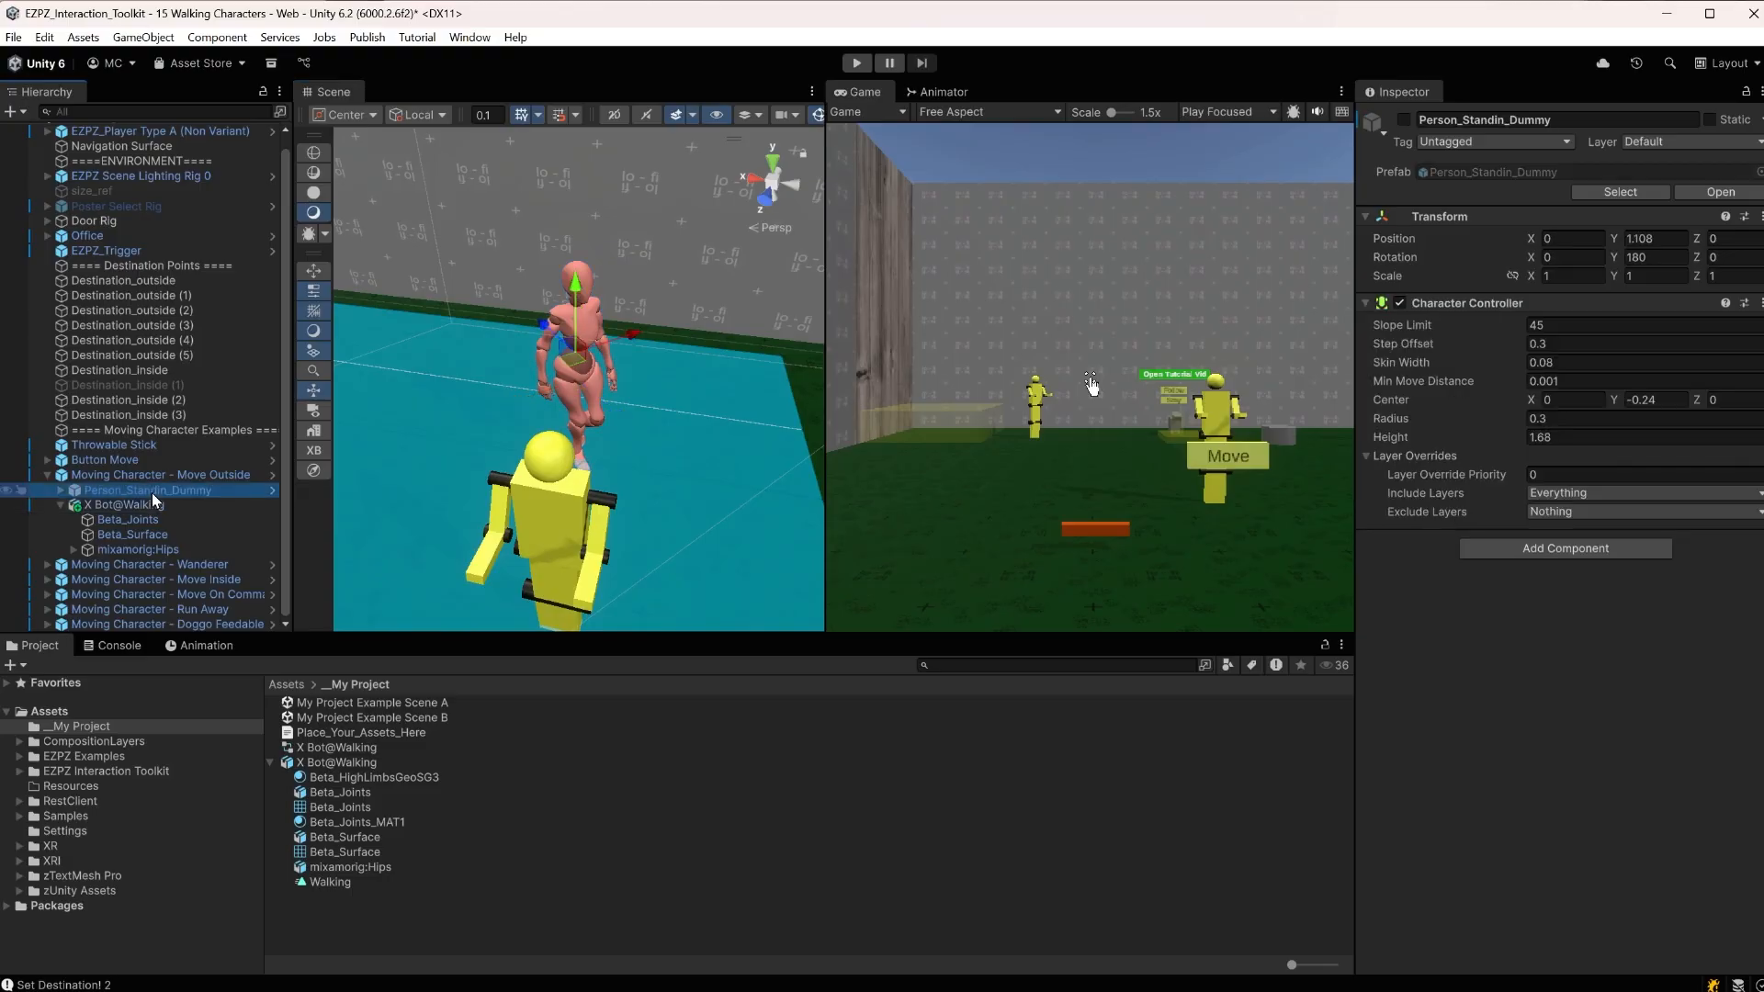
click(1404, 120)
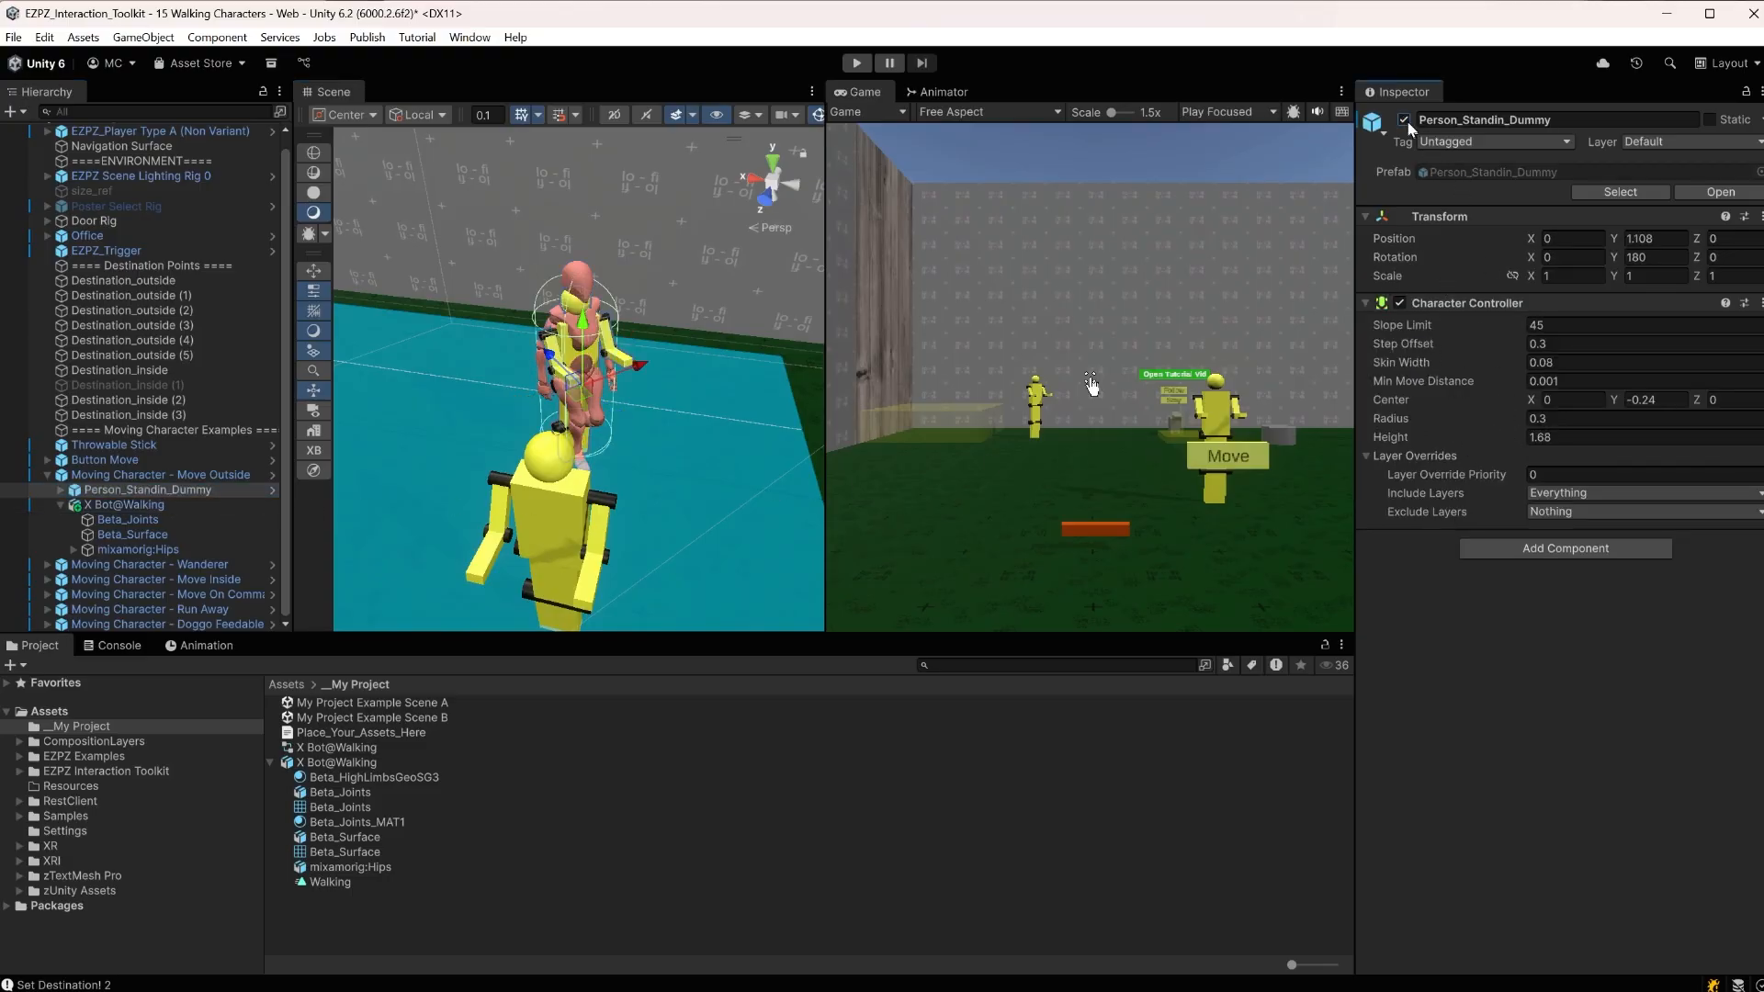
click(1404, 120)
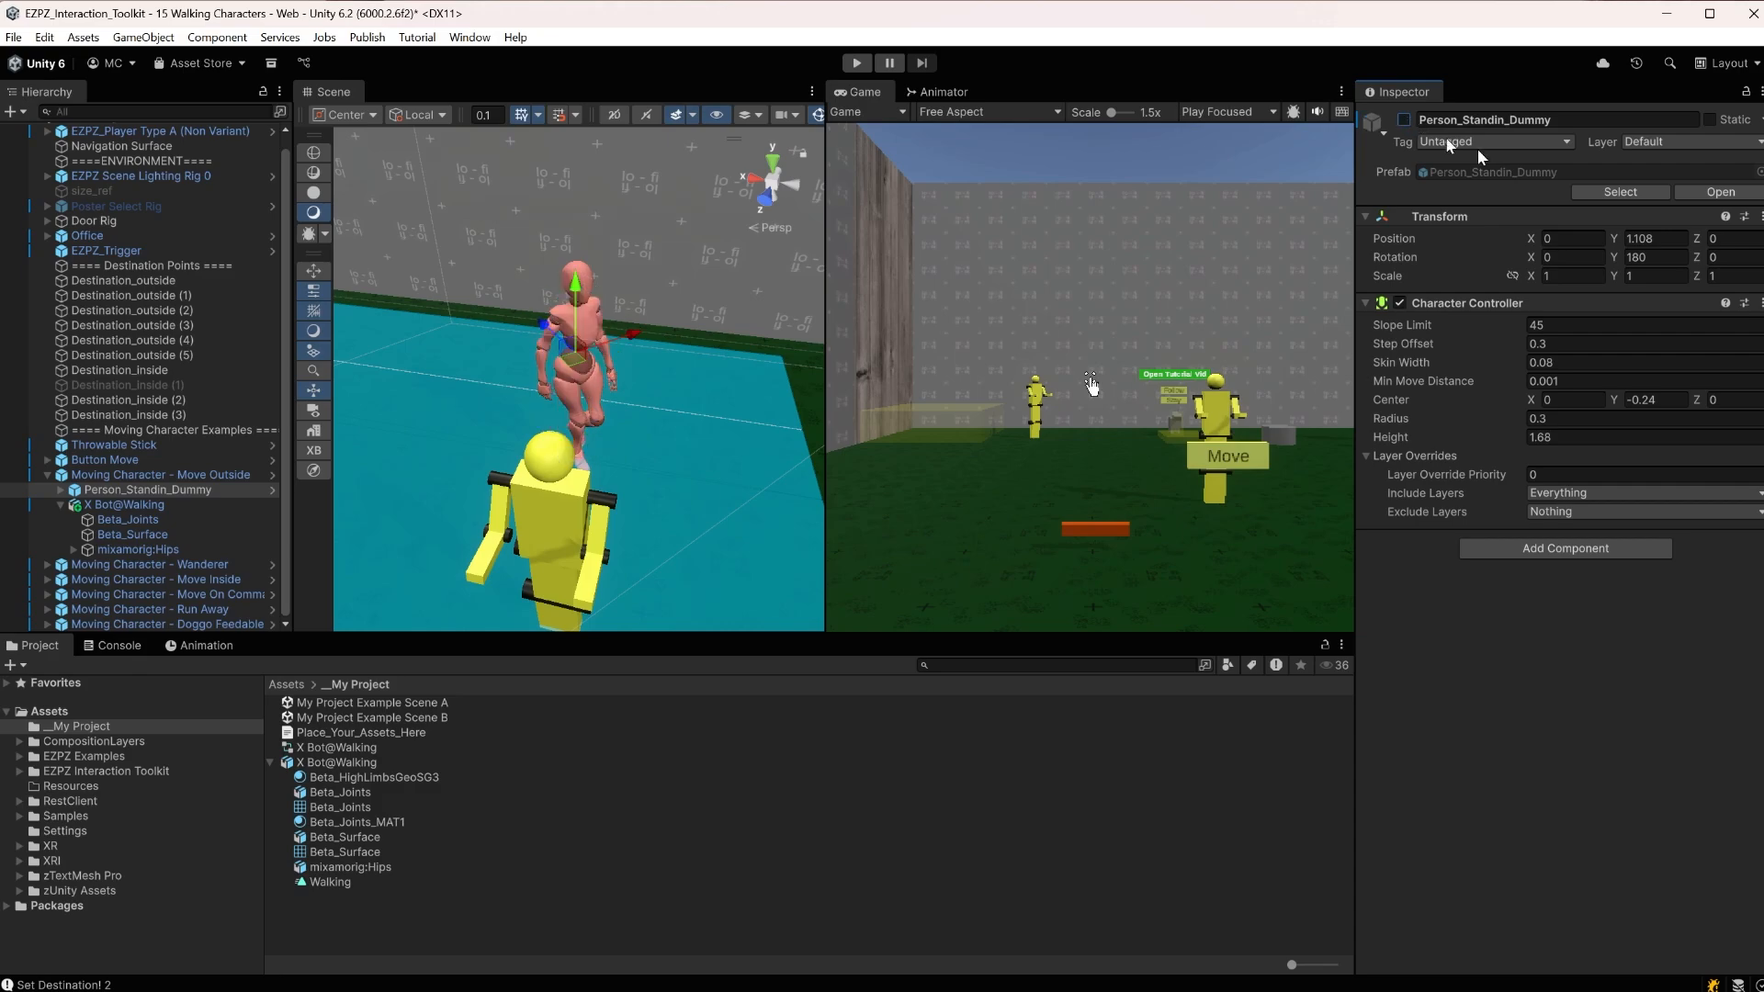
Copy the Character Controller component from Person_Standin_Dummy and paste it as a new component on X Bot@Walking
click(1761, 304)
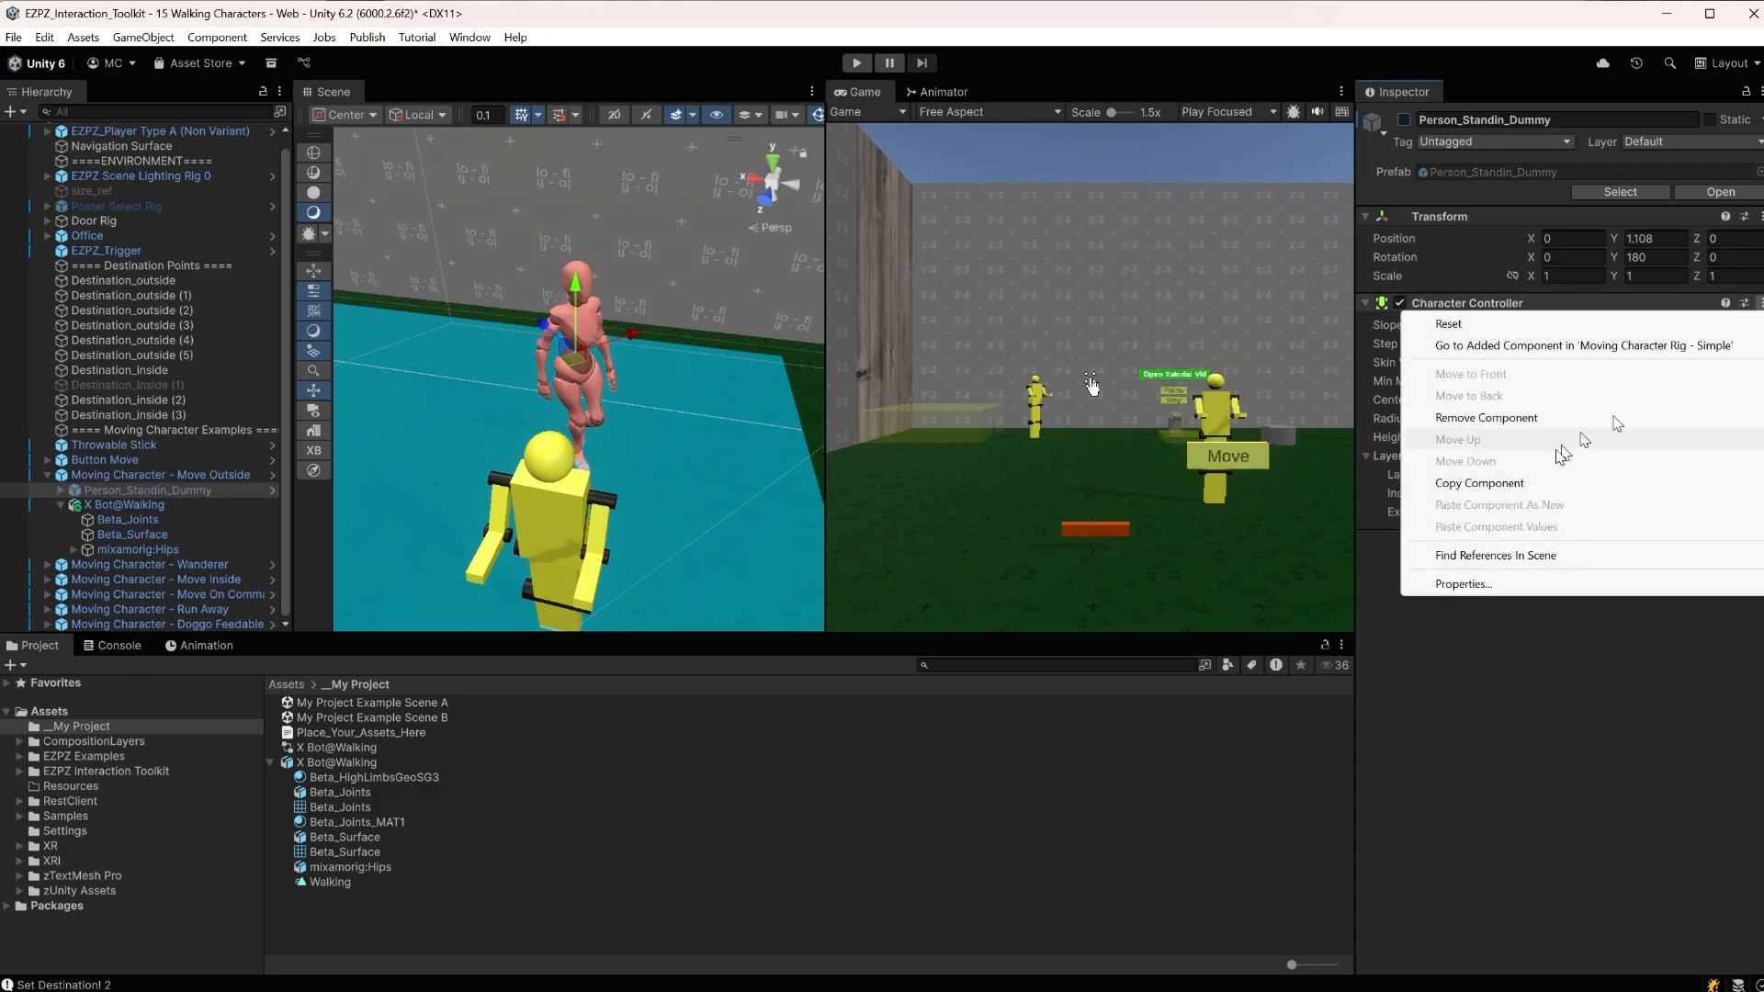
click(1518, 480)
click(128, 505)
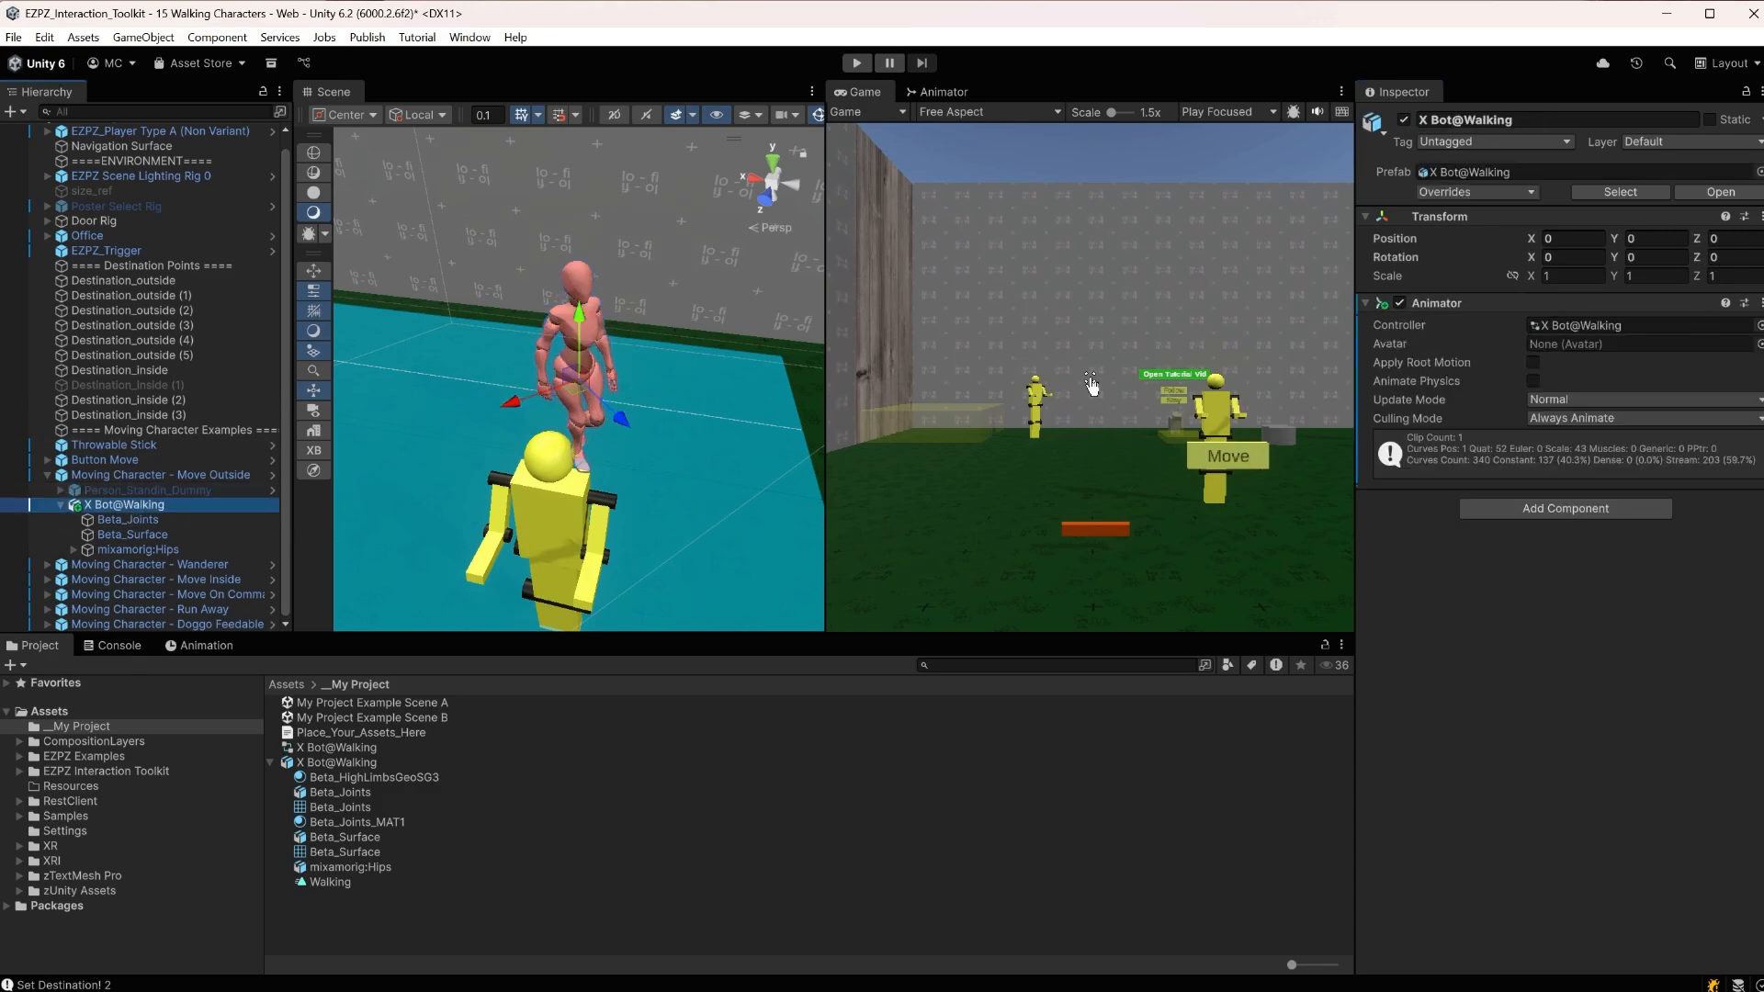
click(1760, 92)
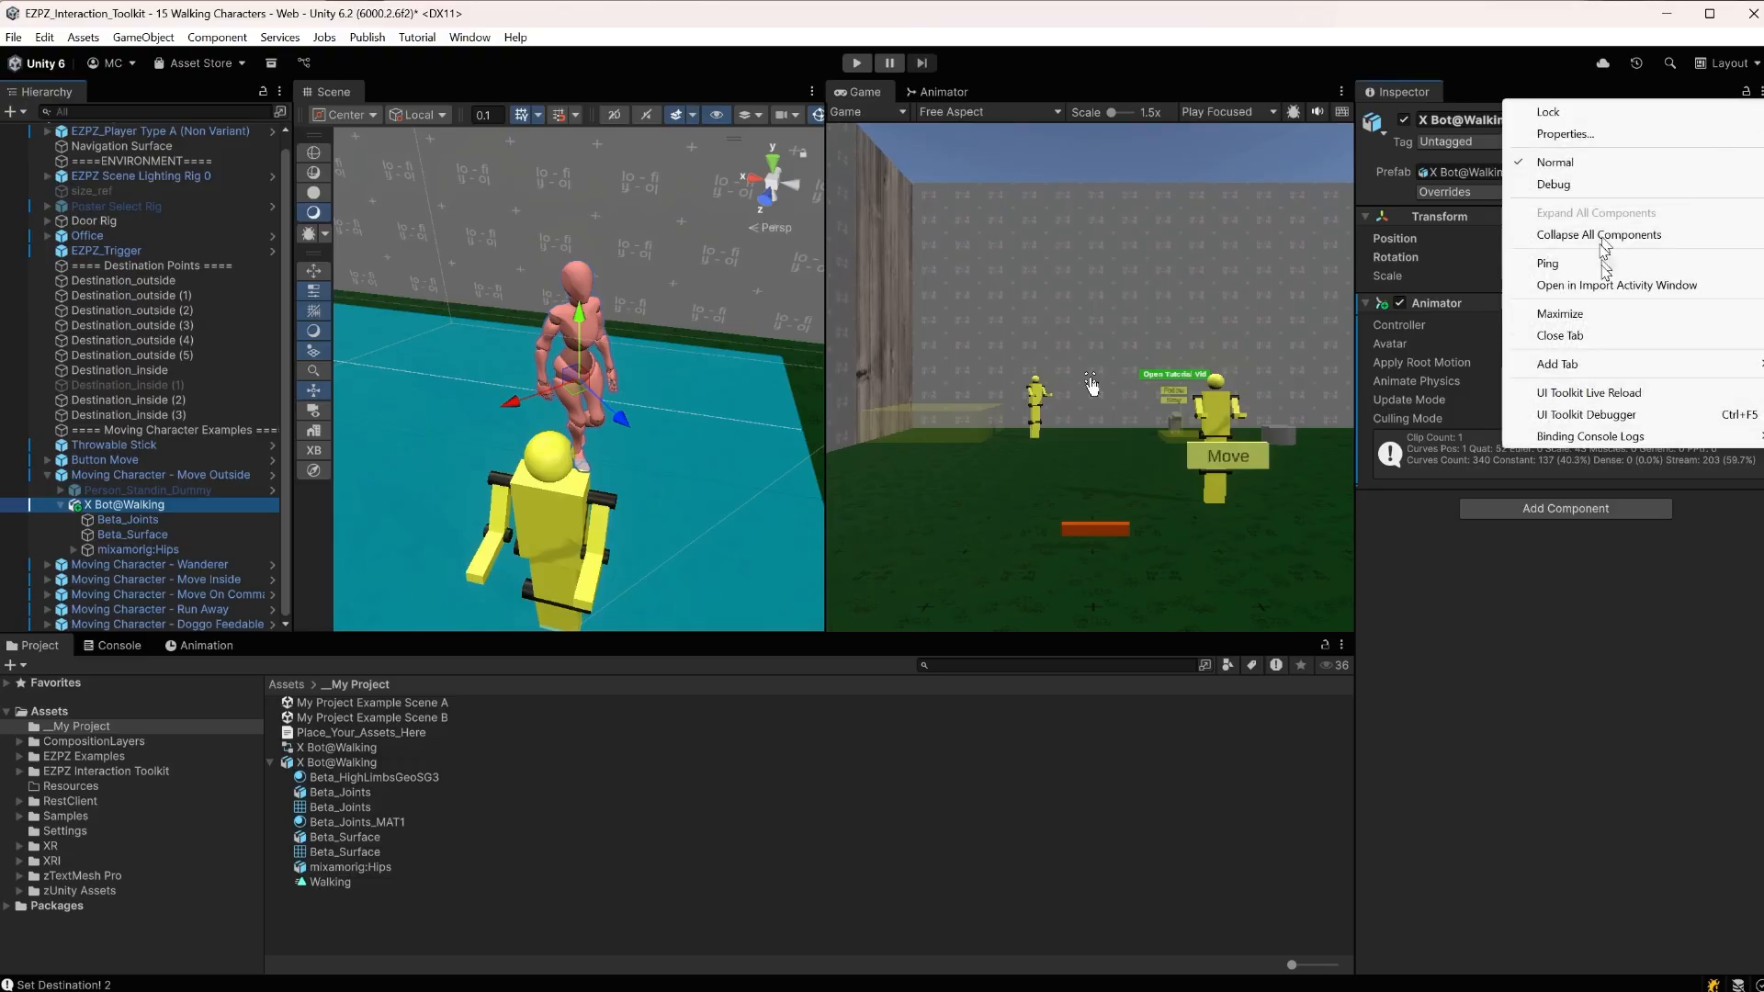
click(1577, 559)
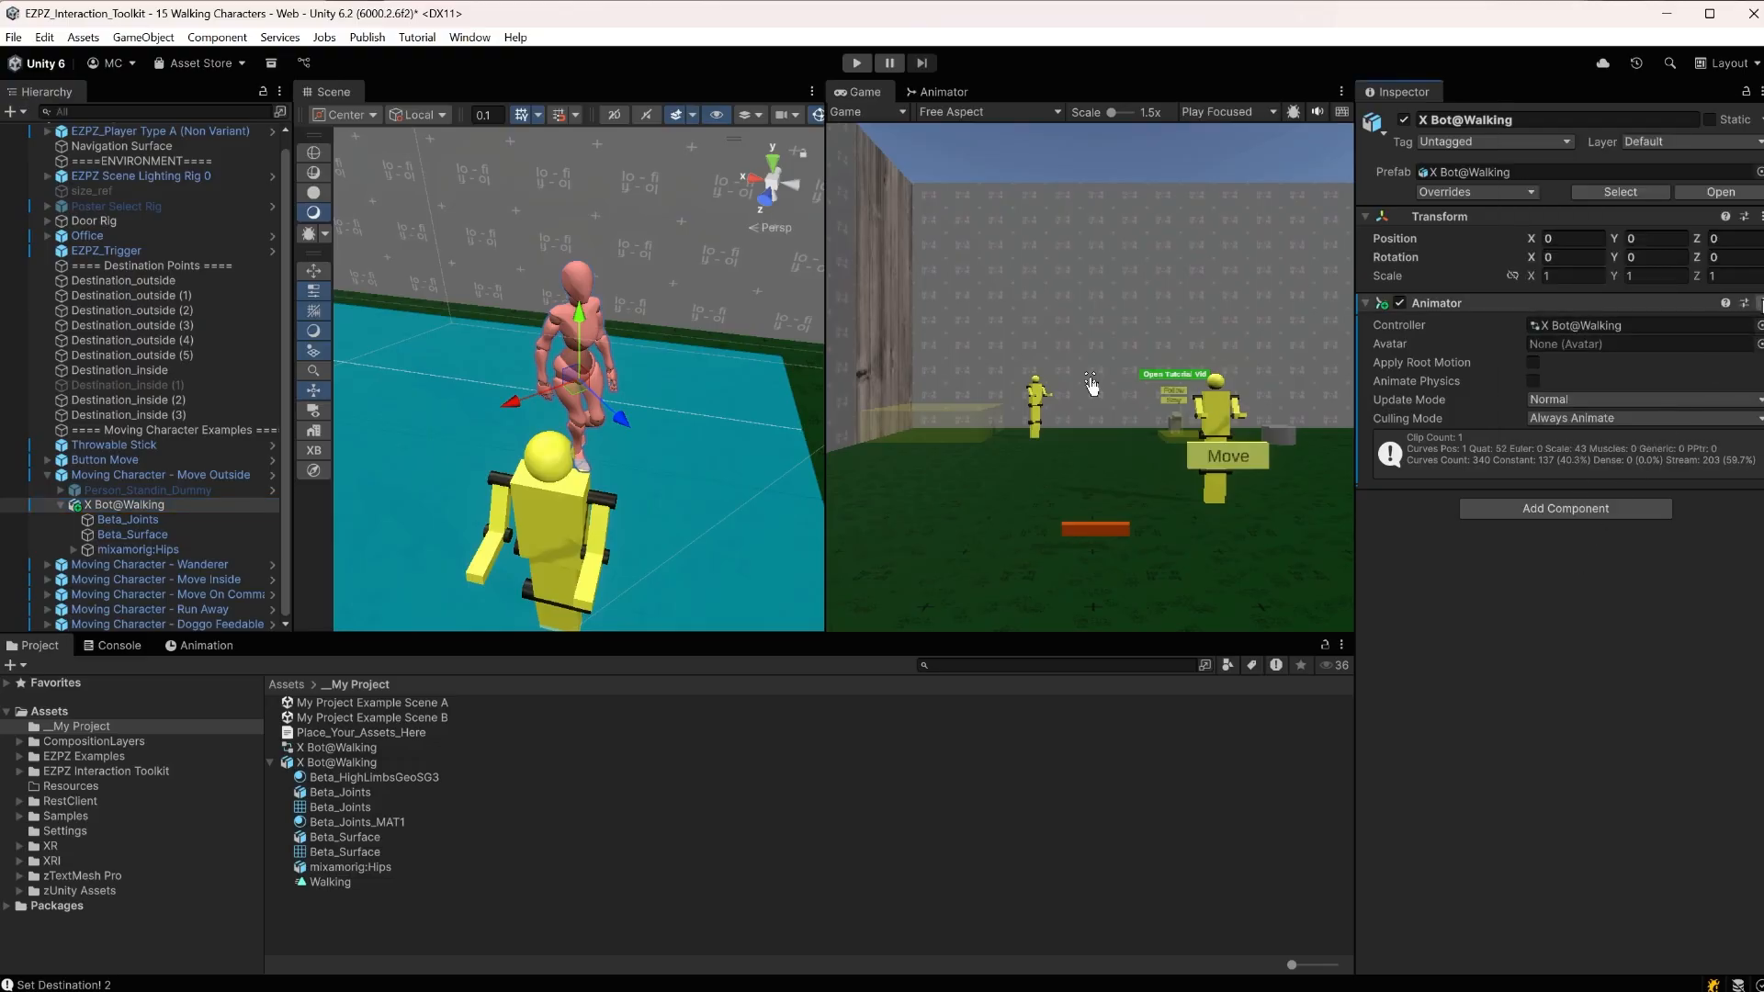
click(1759, 303)
click(1616, 507)
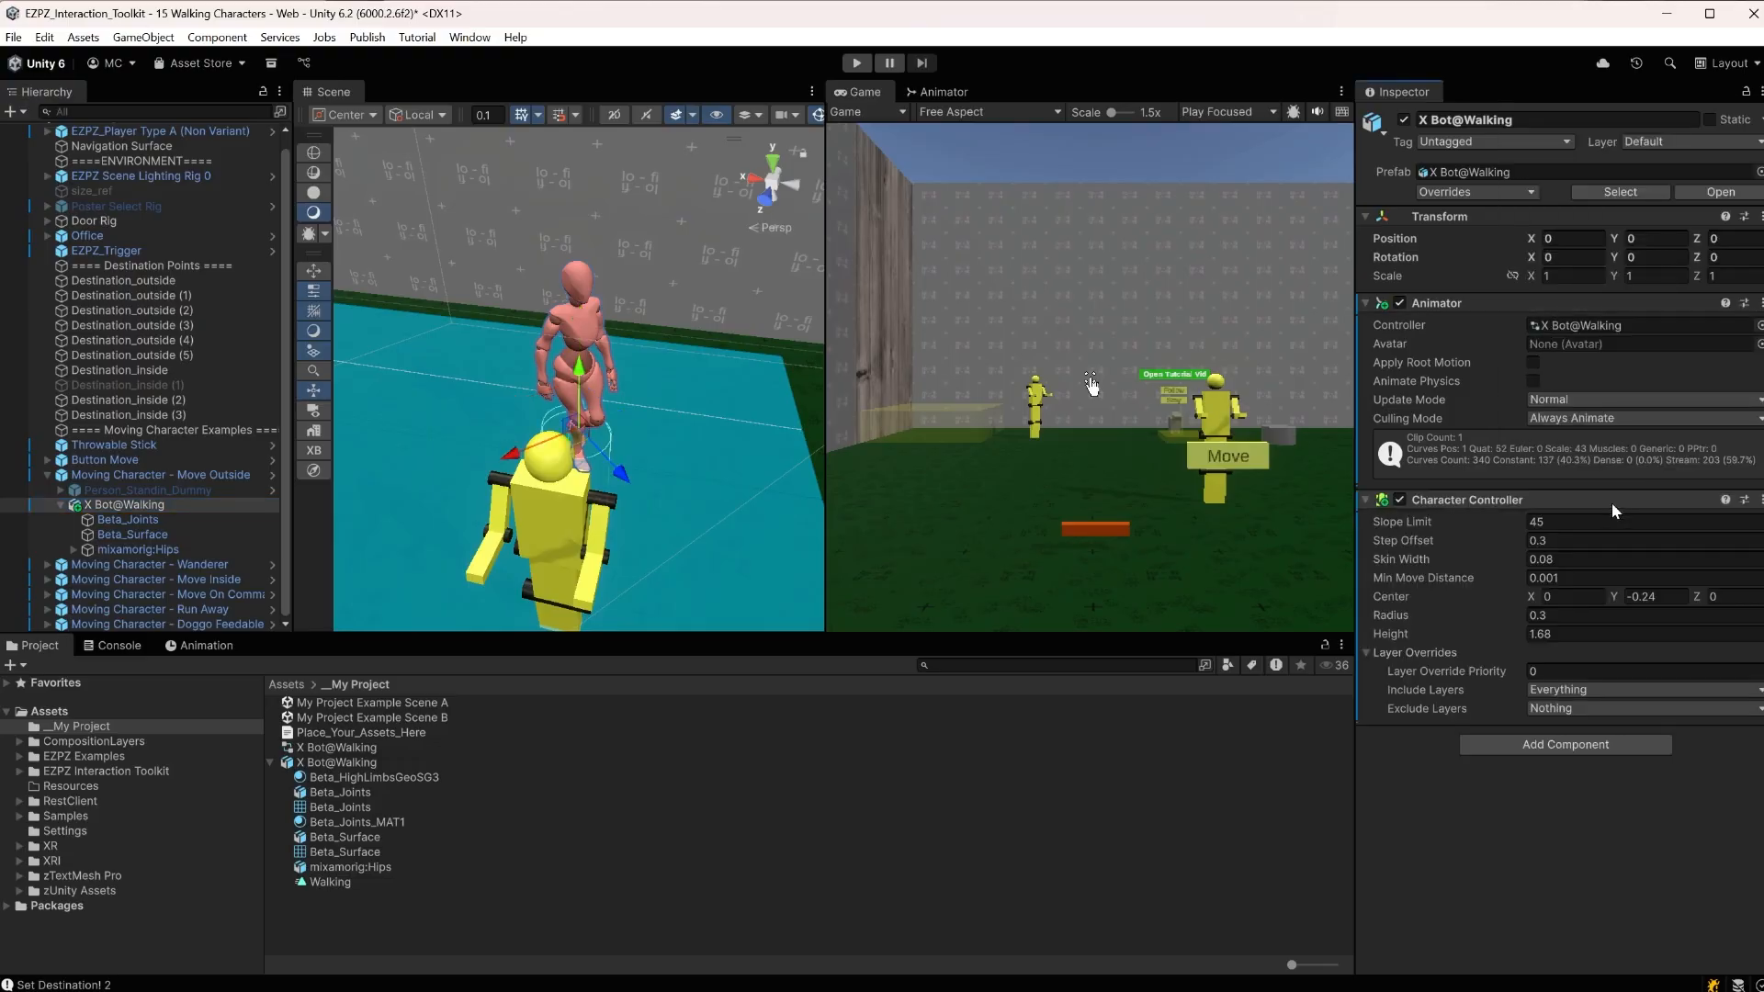
Raise the Character Controller's Center Y on X Bot@Walking to 0.86 to fit the capsule around the body
mouse_move(569, 326)
alt+mouse_down()
mouse_move(614, 319)
mouse_move(591, 315)
alt+mouse_up()
middle_drag(591, 316, 457, 276)
click(1654, 597)
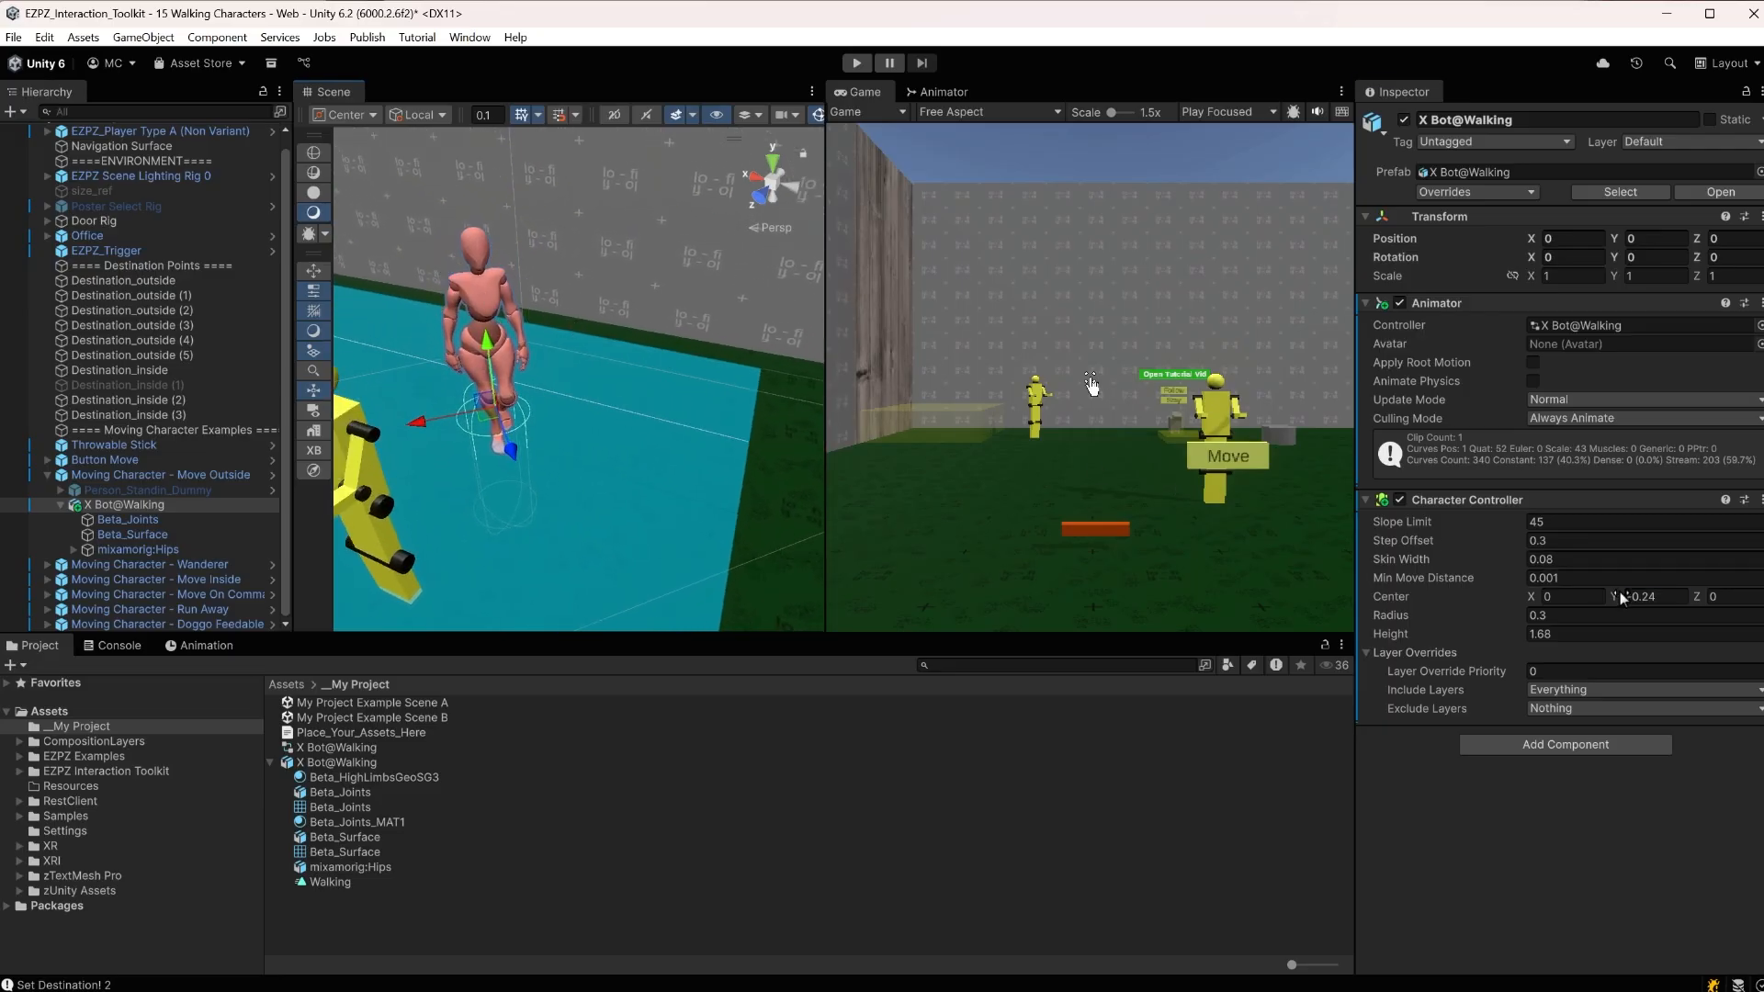
text(1.1)
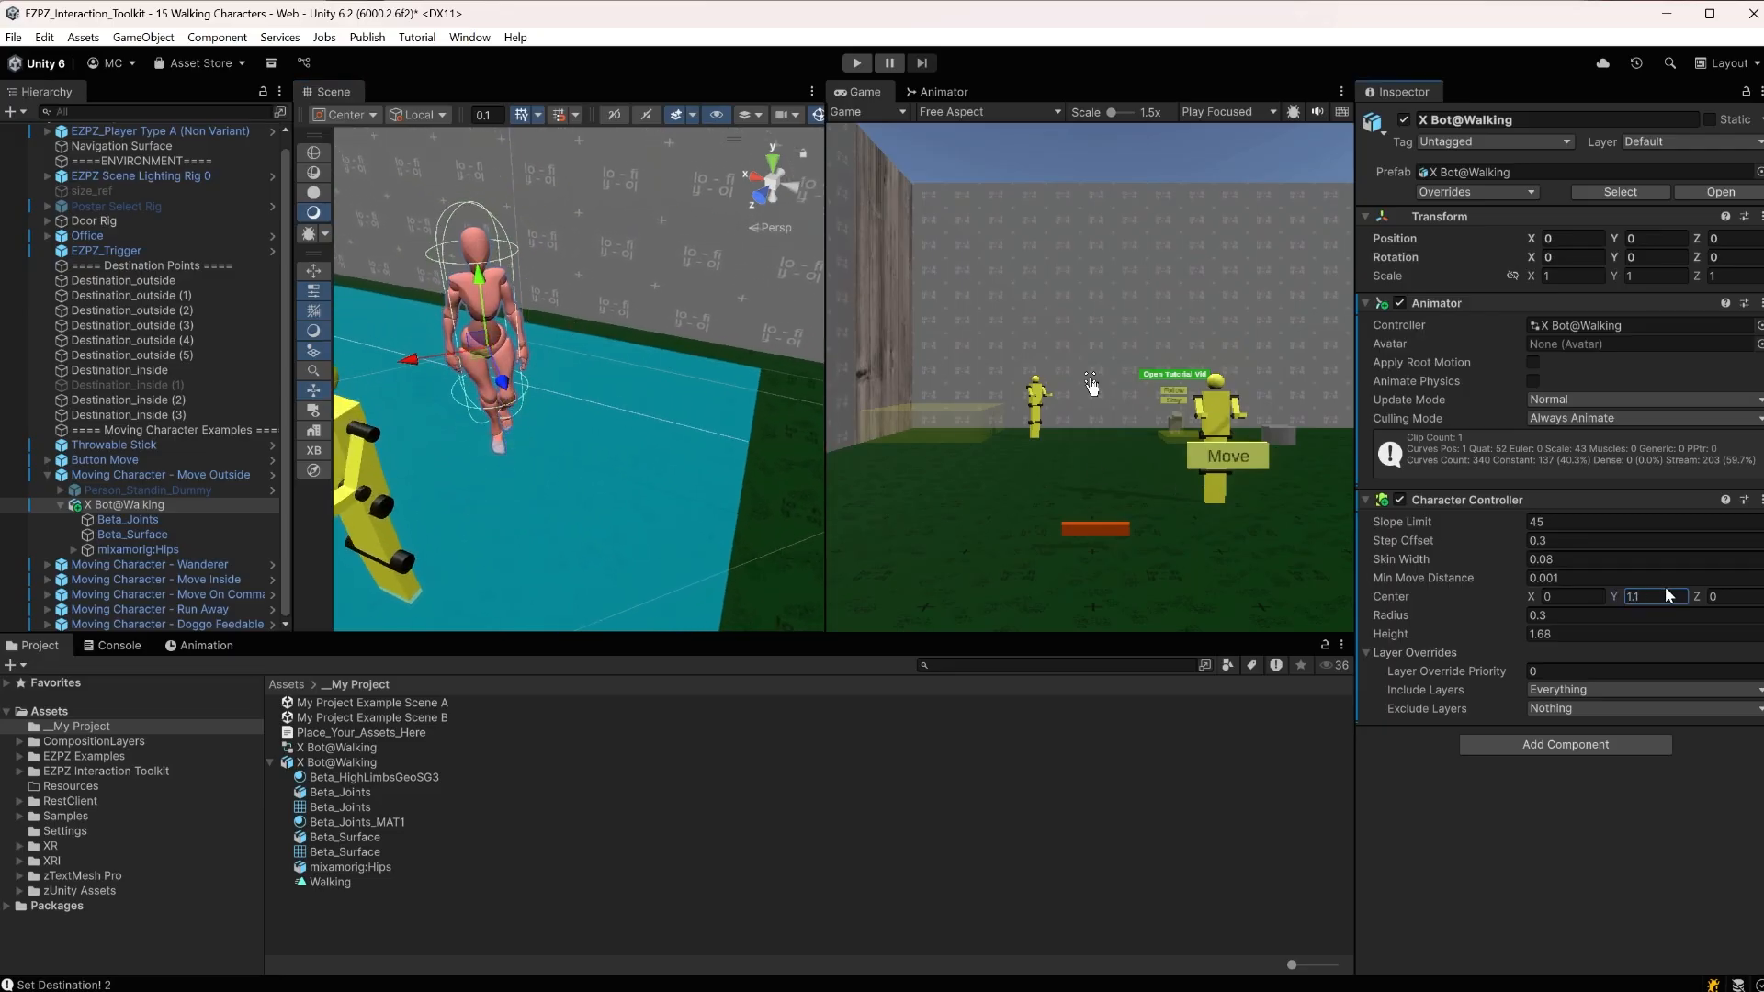
drag(1666, 589, 1665, 590)
drag(1665, 590, 1662, 590)
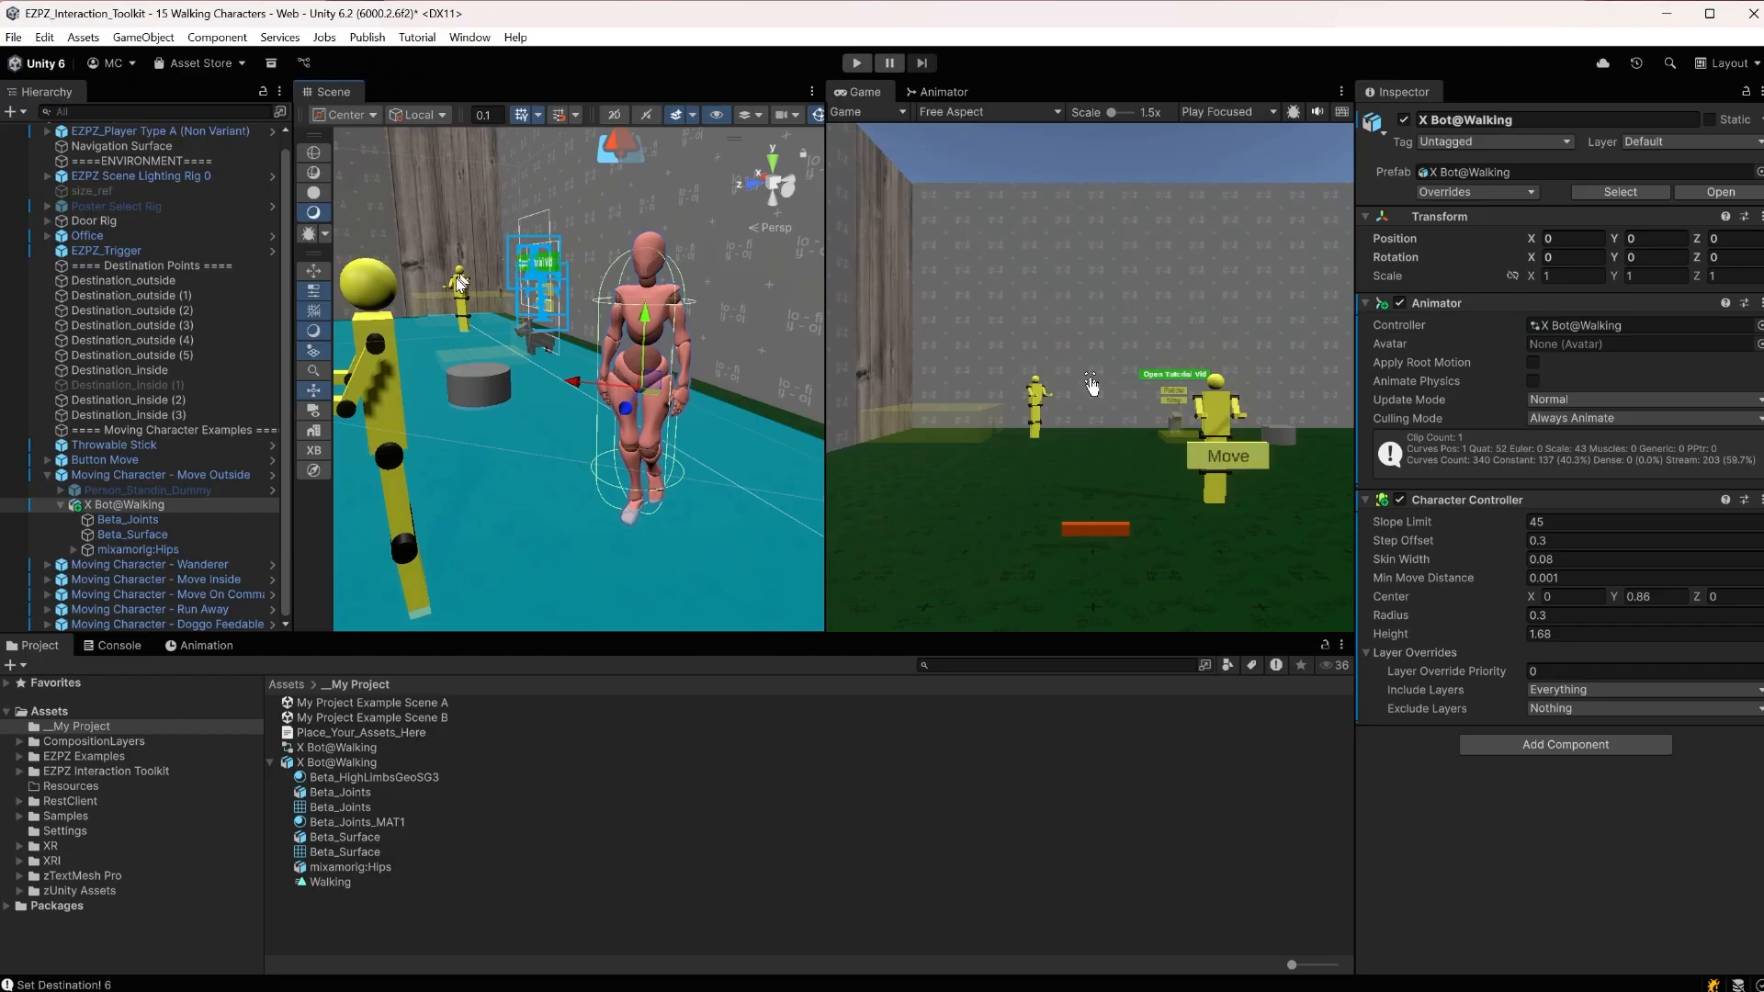
Run the scene, follow the X Bot in the Scene view to check its walk with the Character Controller, and stop play mode
click(862, 66)
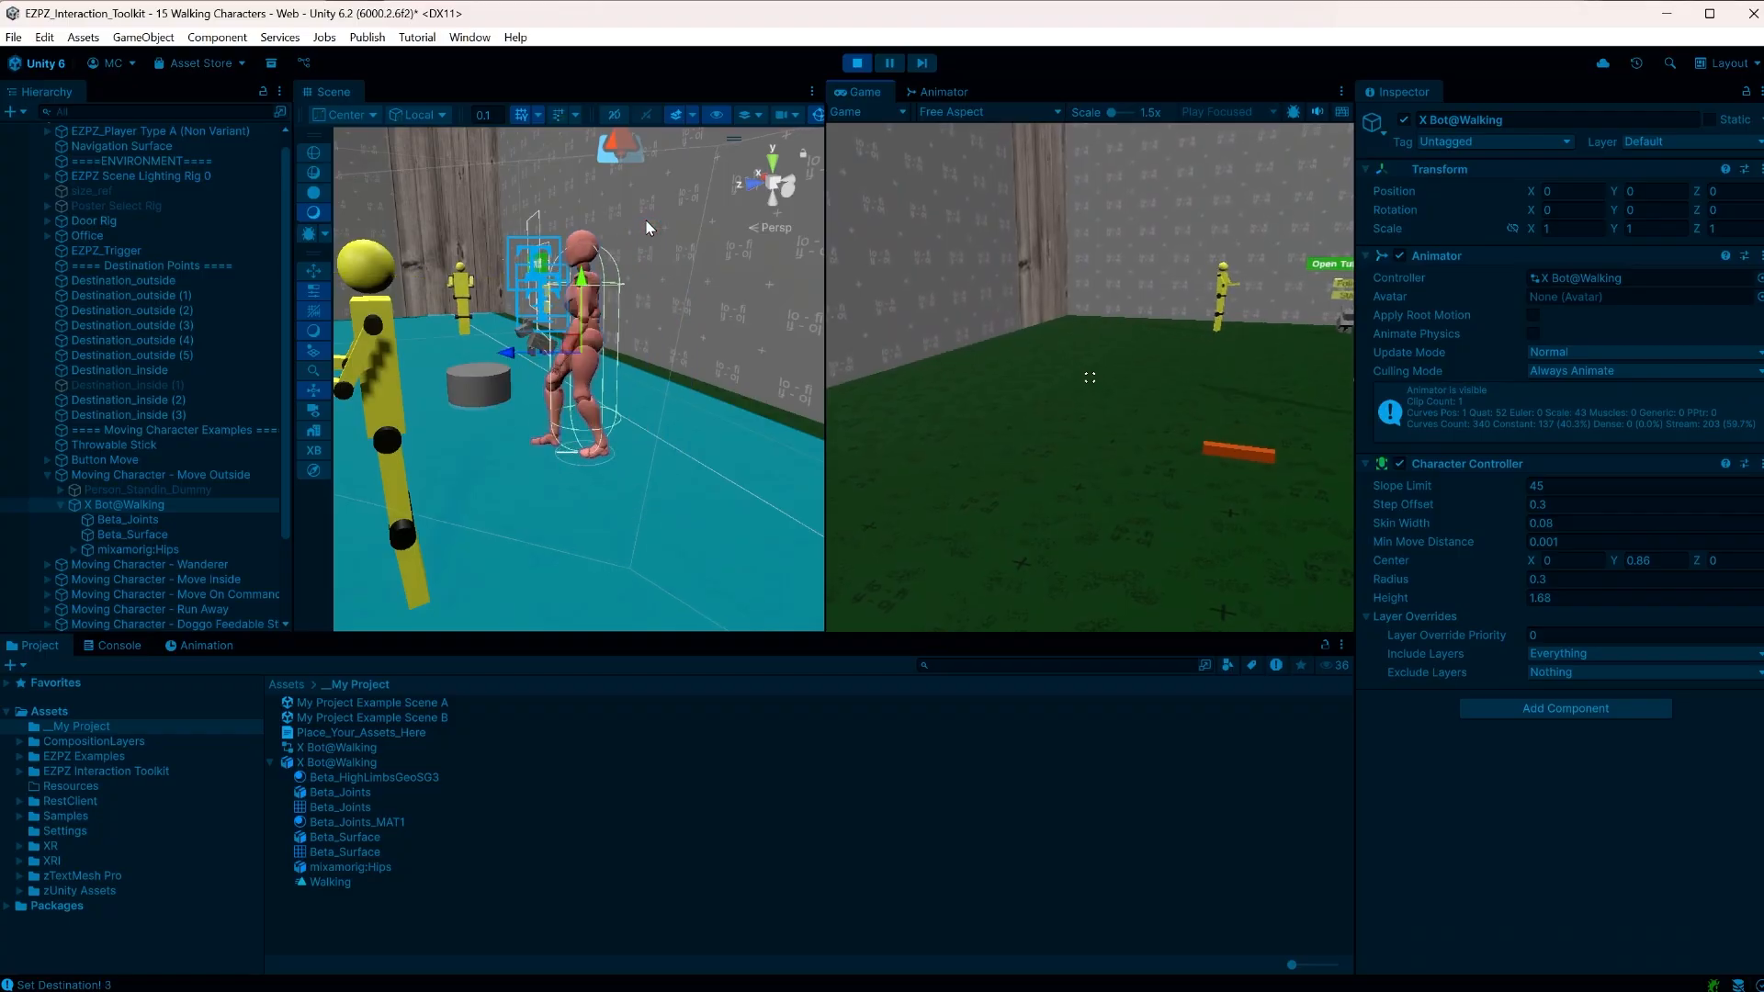
right_drag(570, 263, 481, 735)
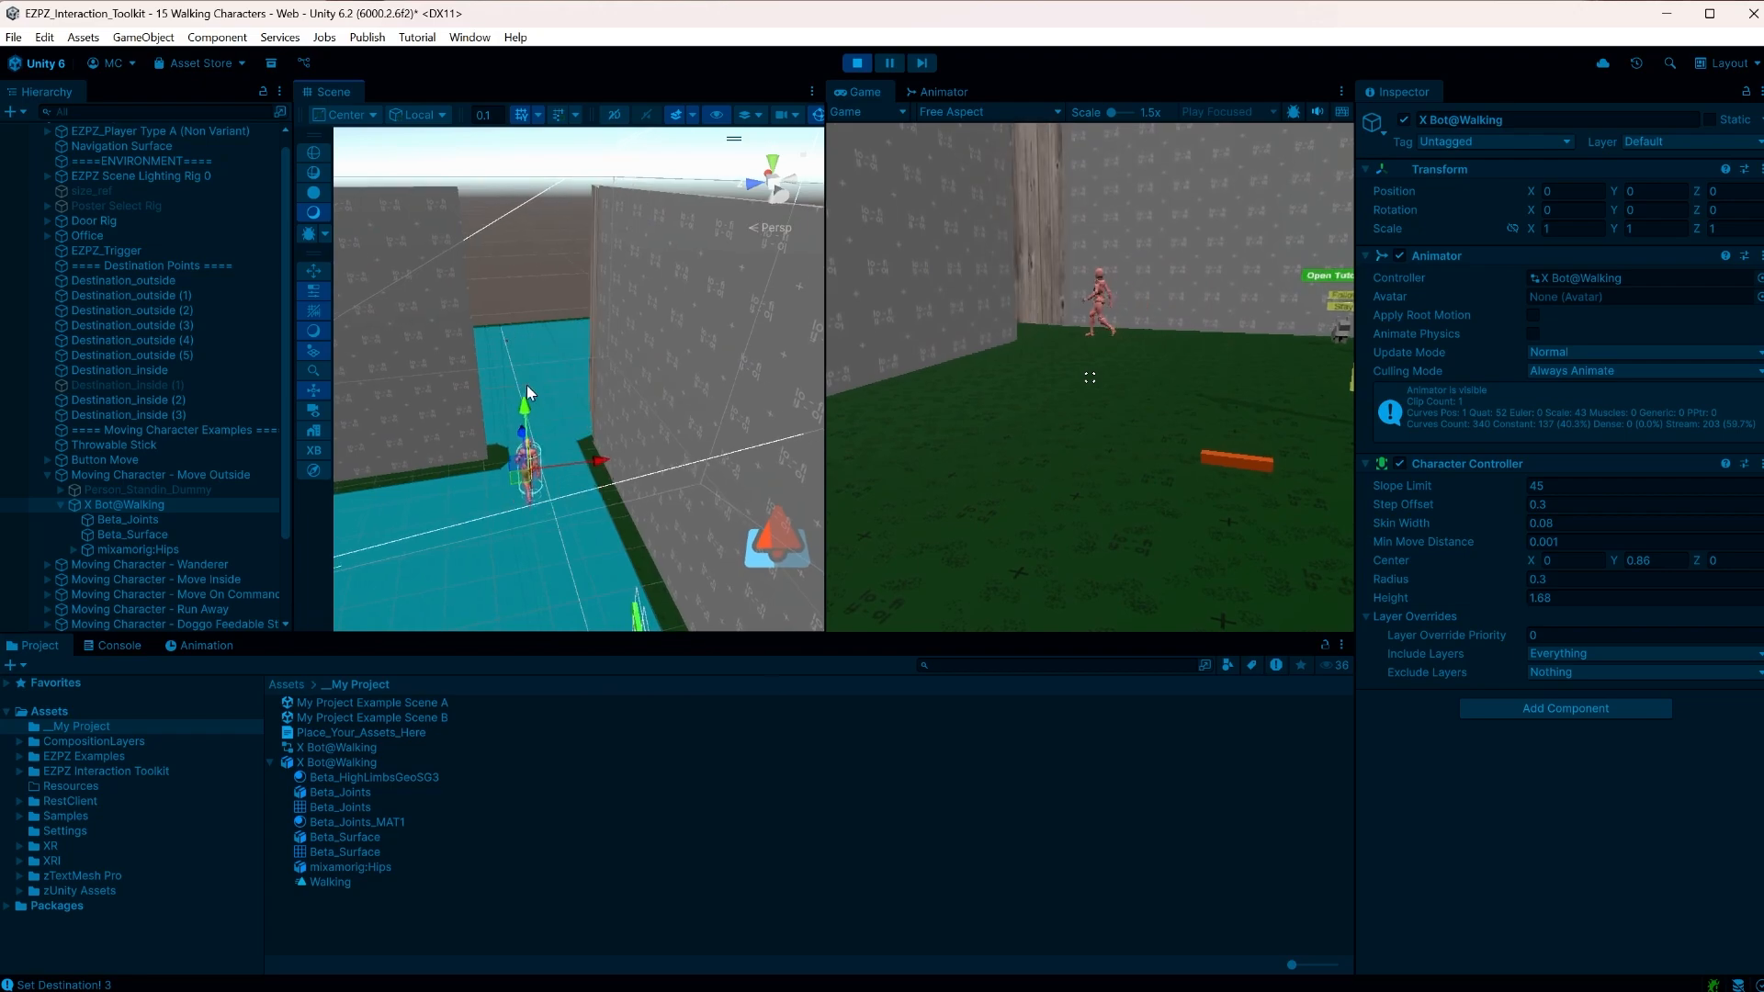
key(f)
middle_drag(528, 365, 514, 607)
key(f)
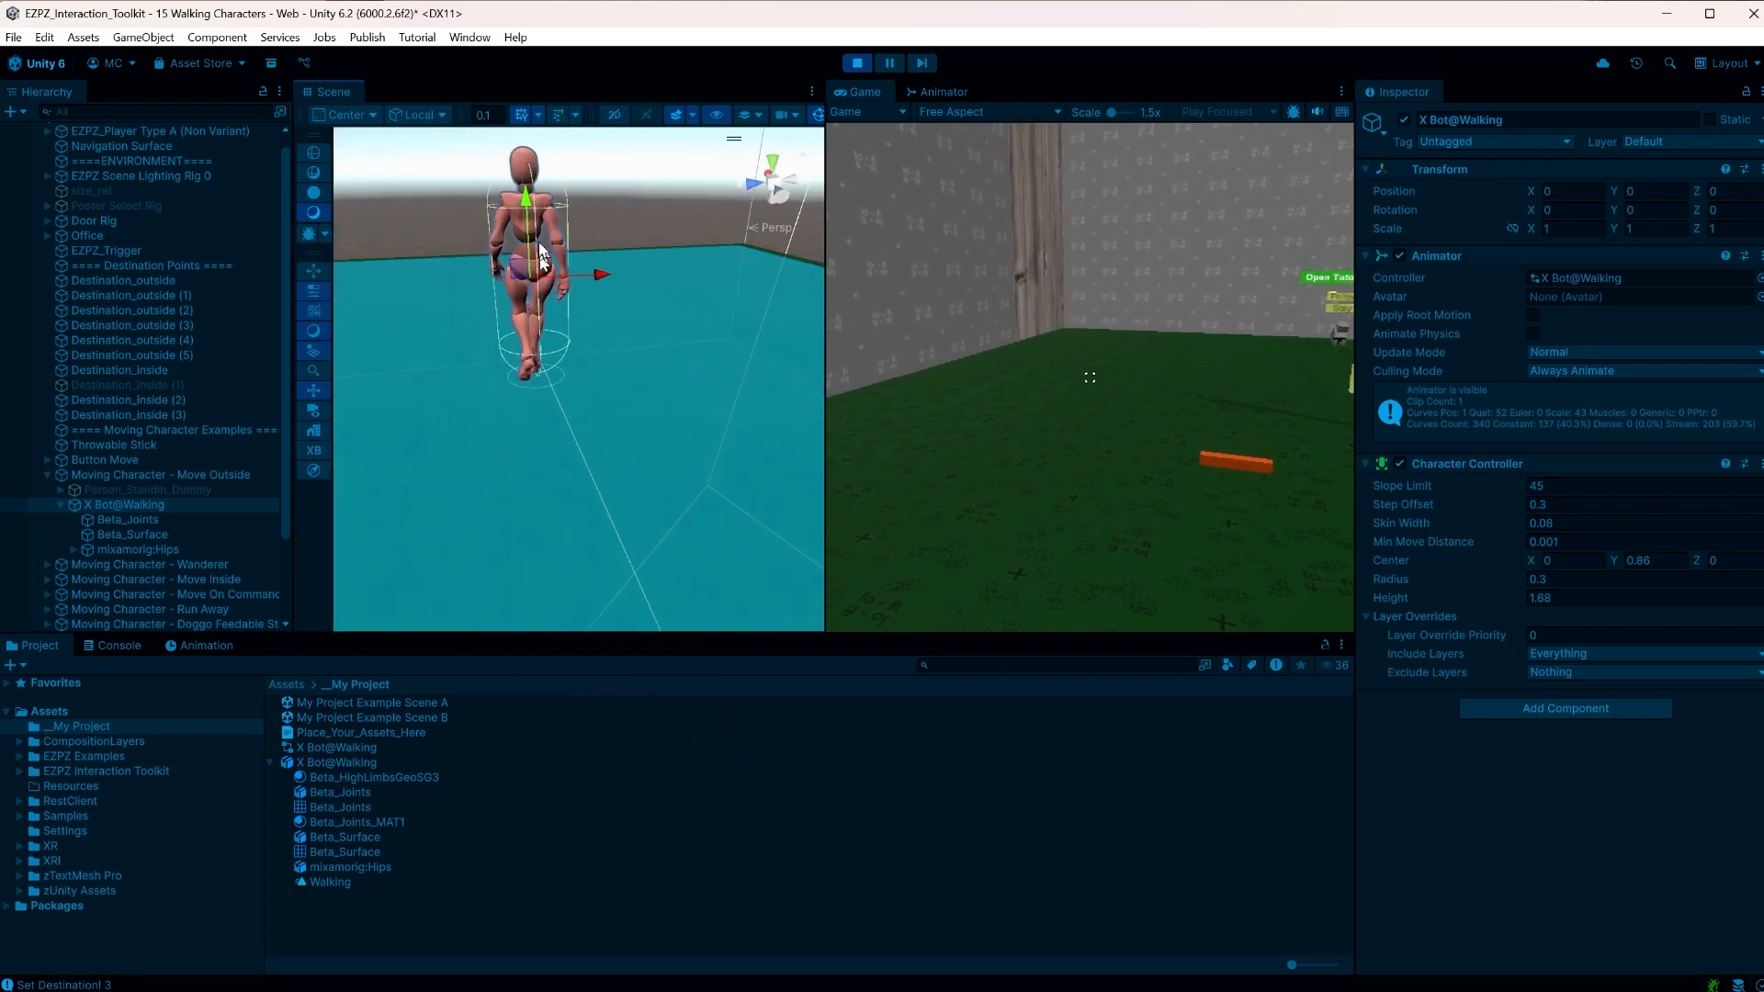
key(f)
key(f)
alt+drag(543, 266, 618, 386)
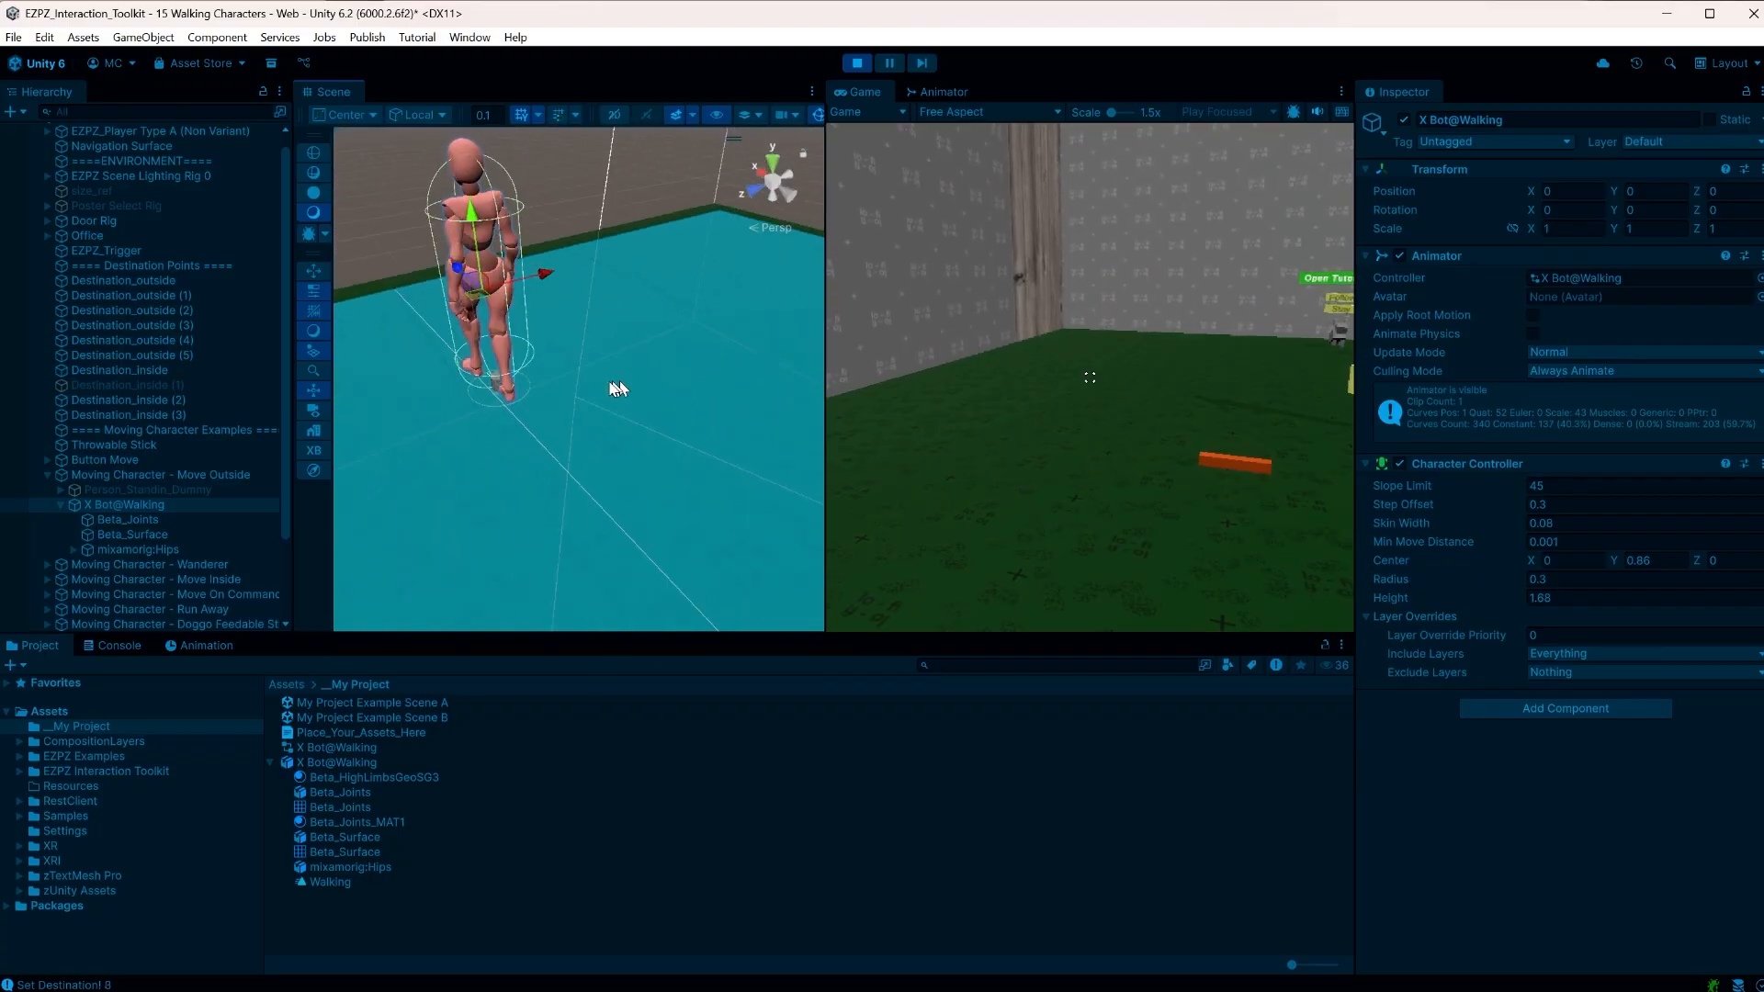
key(f)
alt+drag(512, 395, 1183, 329)
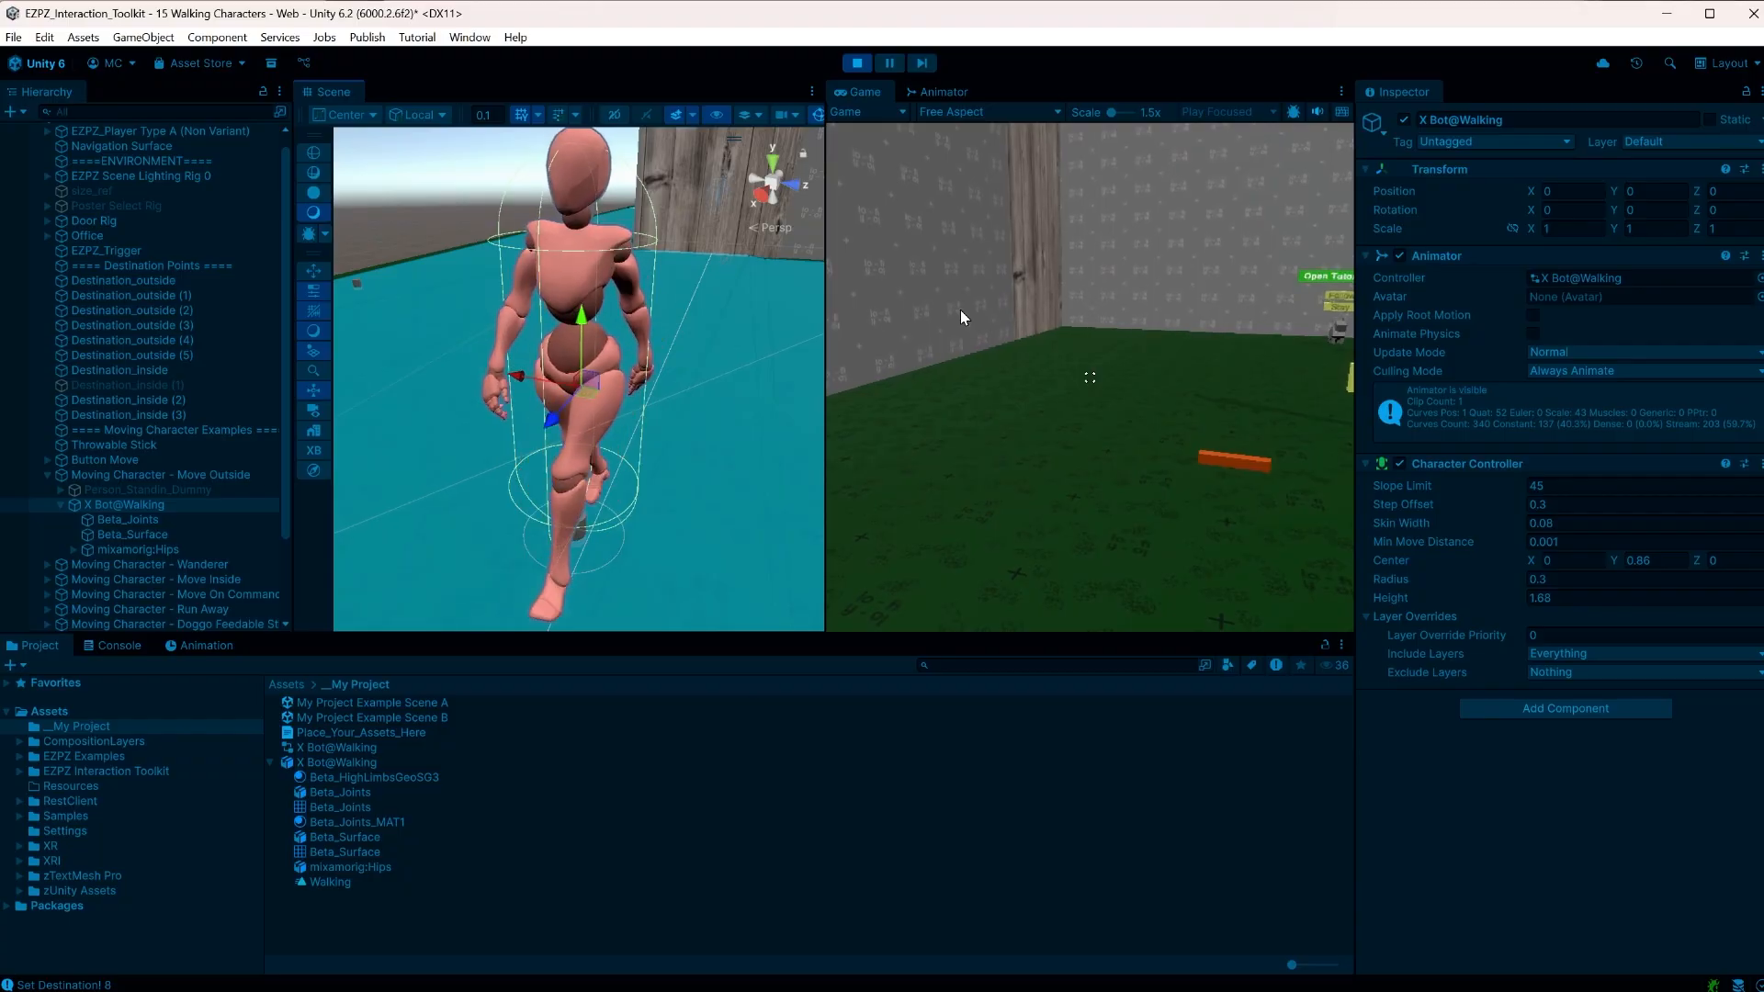
click(857, 62)
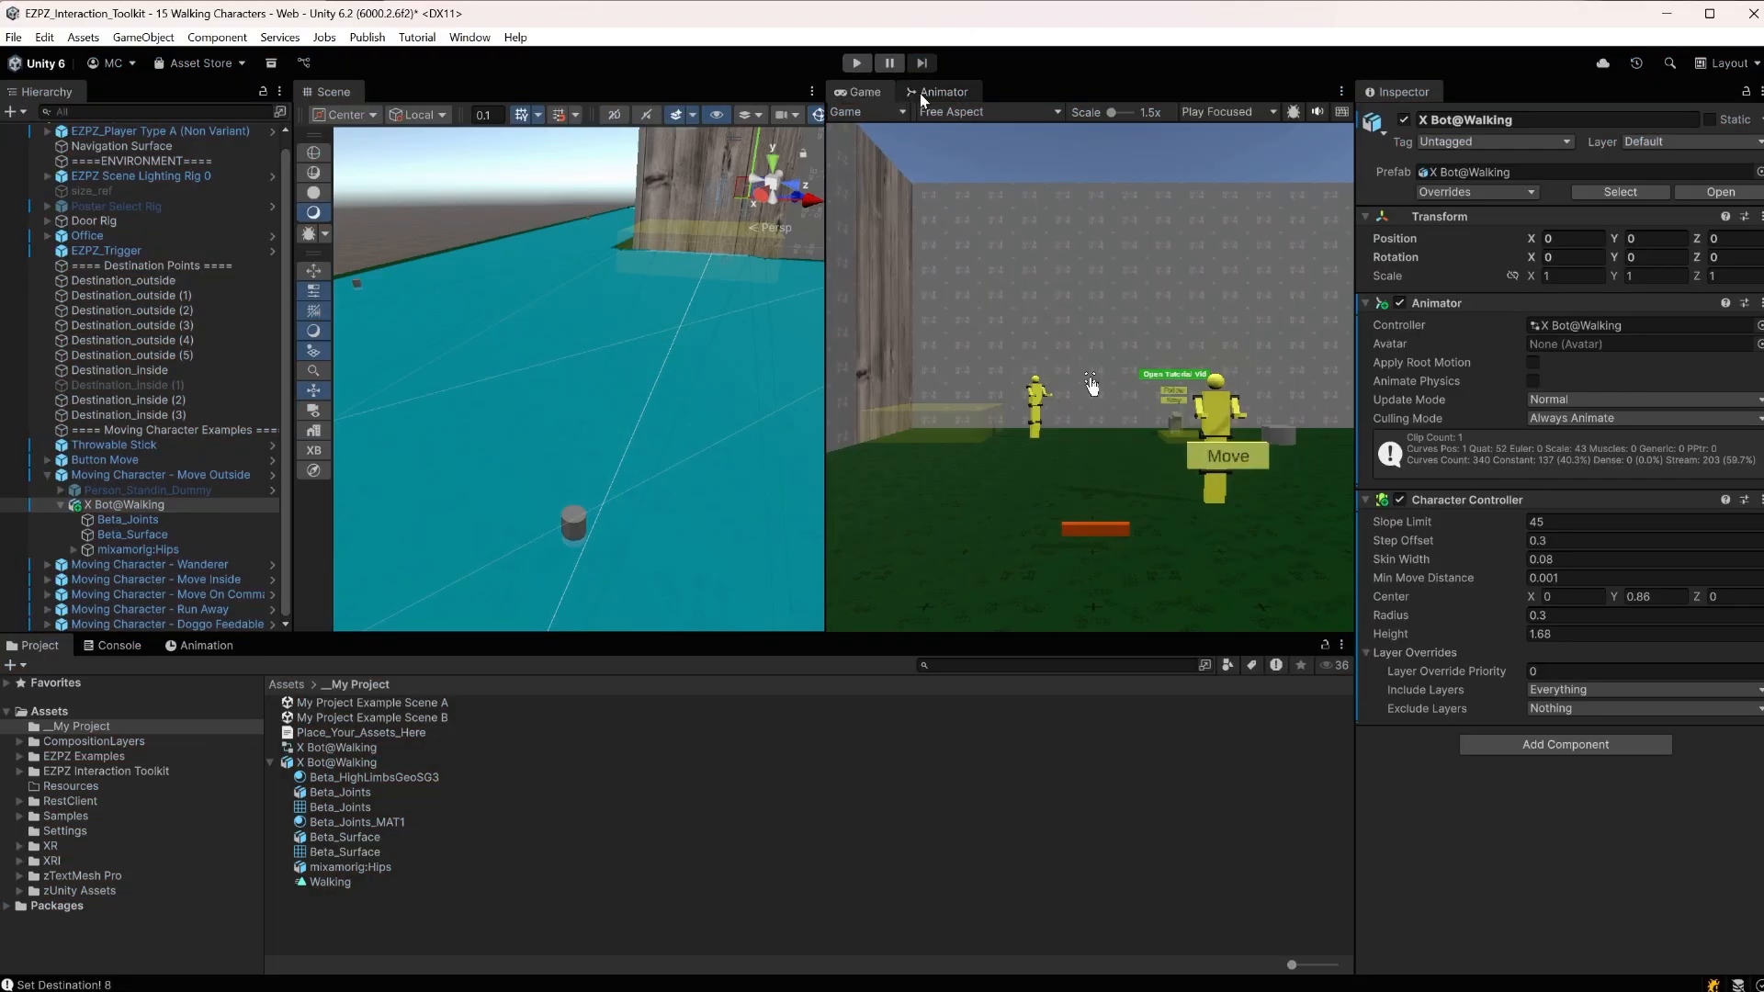
Add an empty state to the X Bot@Walking animator controller and arrange it between the Entry and Walking nodes
click(937, 92)
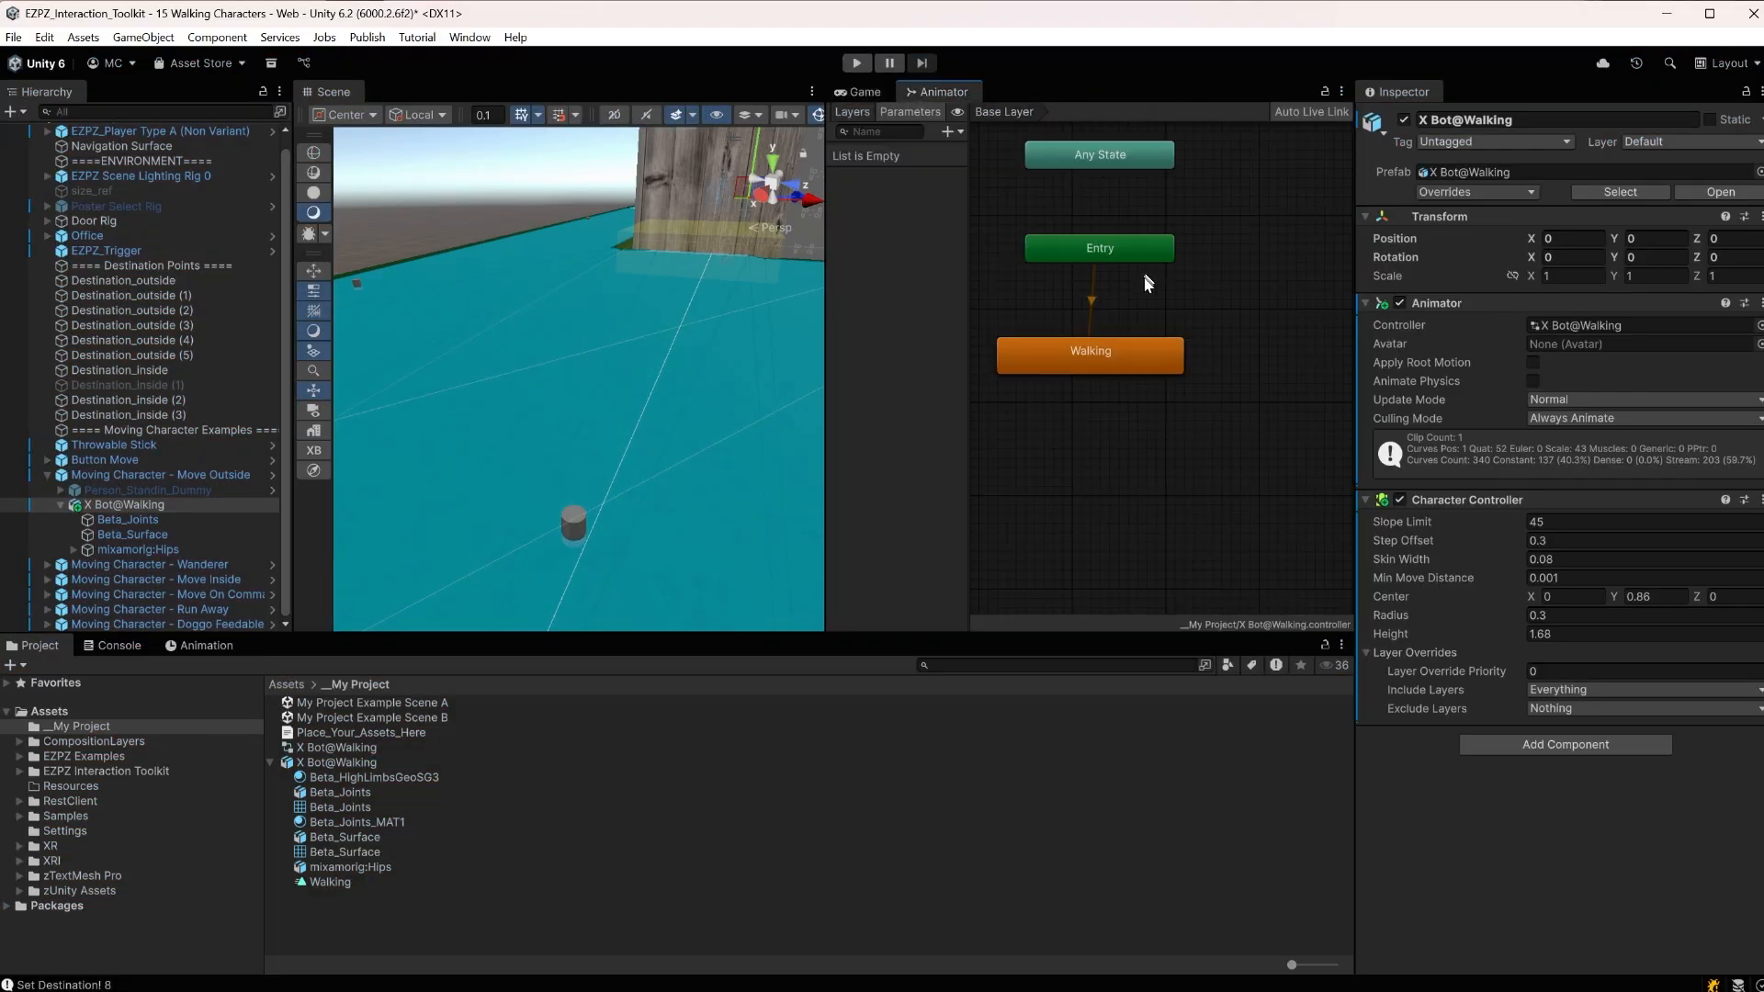
key(f)
right_drag(777, 306, 509, 249)
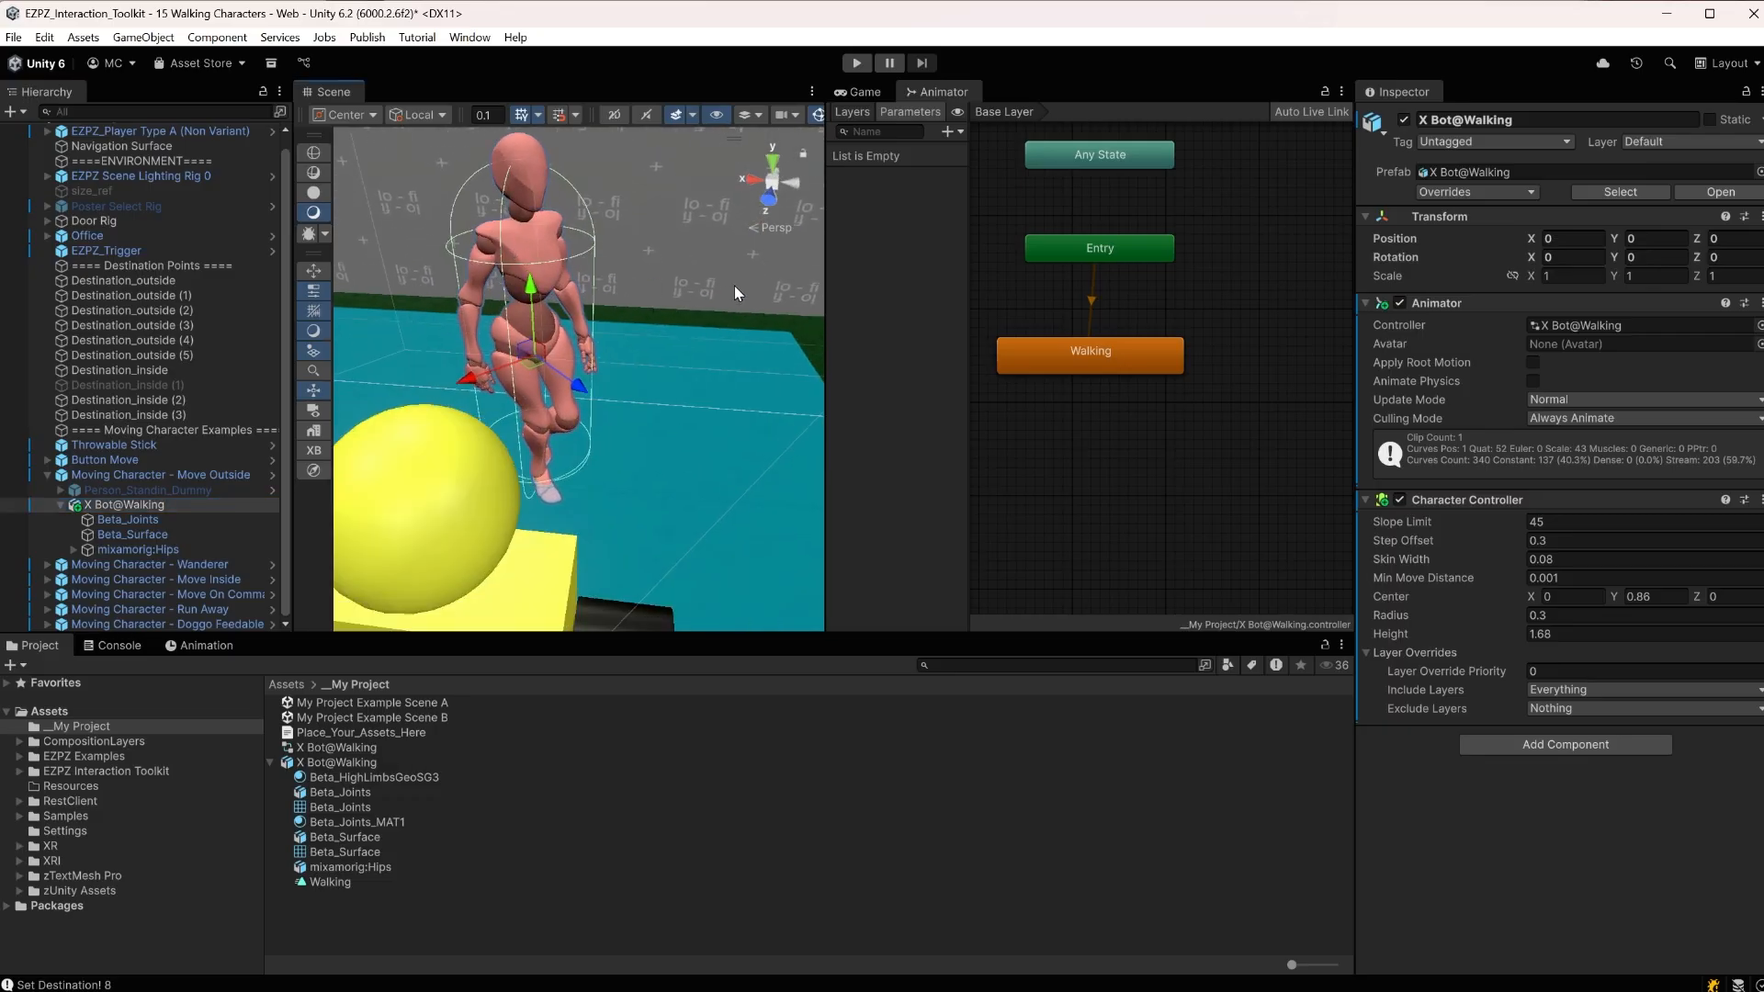
right_drag(689, 246, 479, 298)
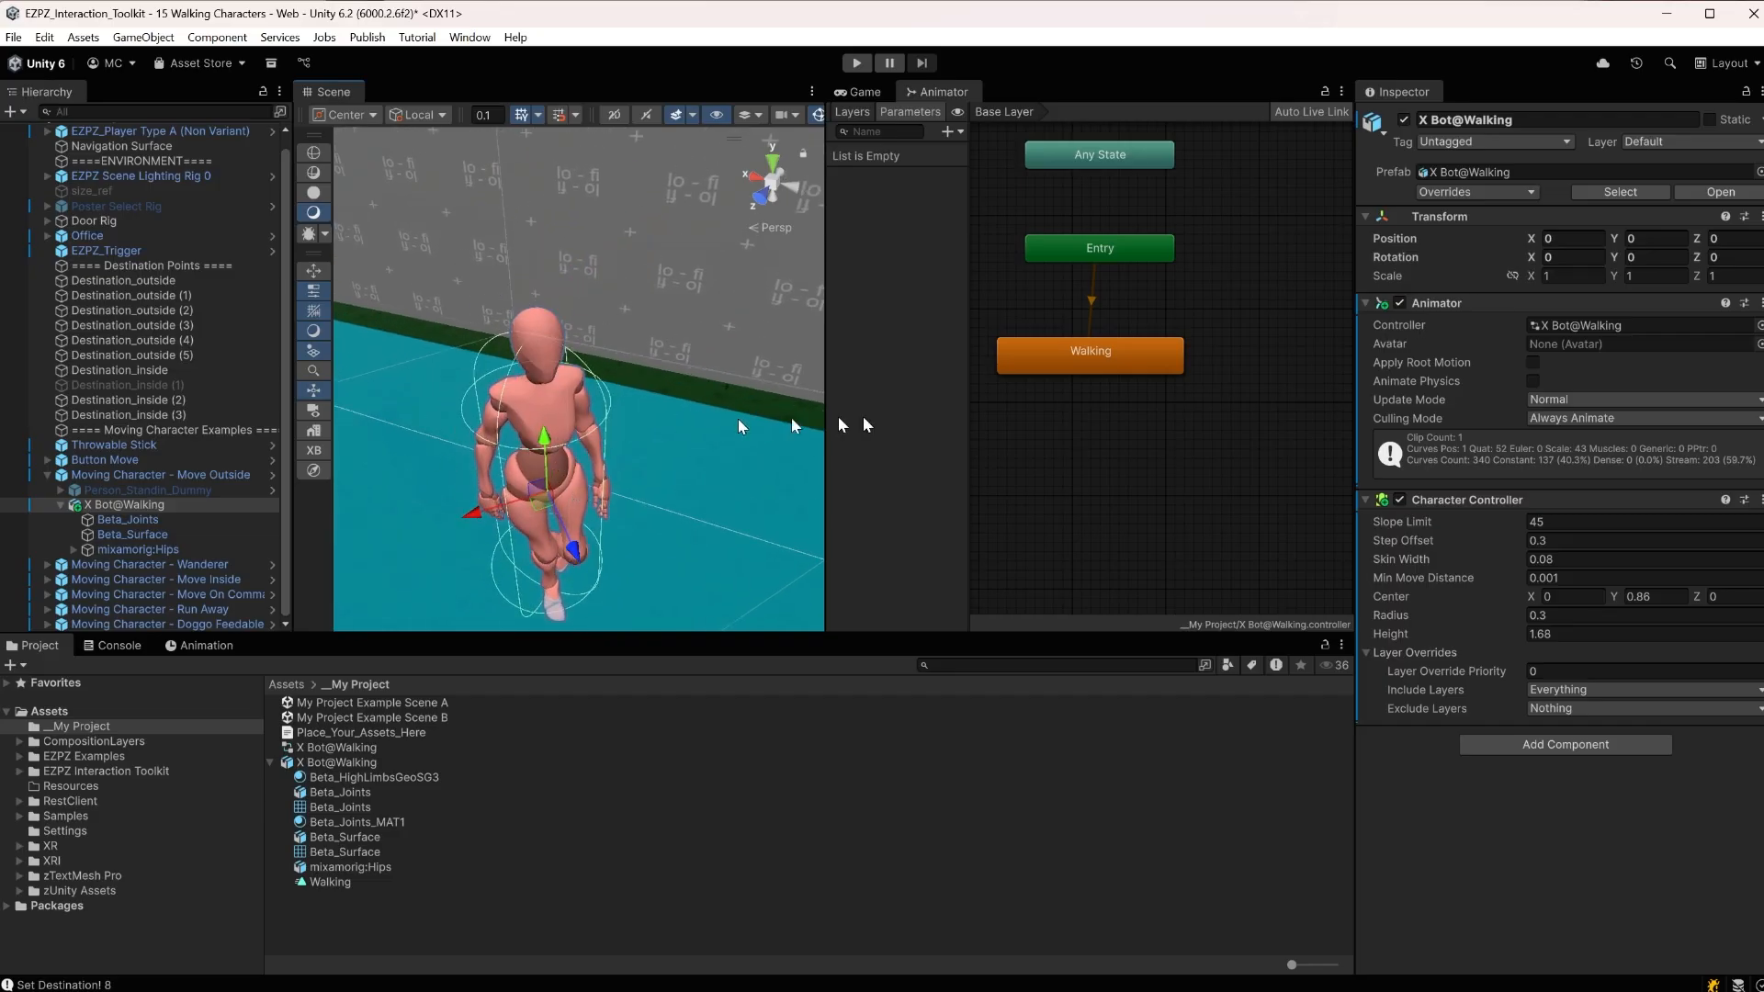
click(1247, 289)
right_click(1246, 289)
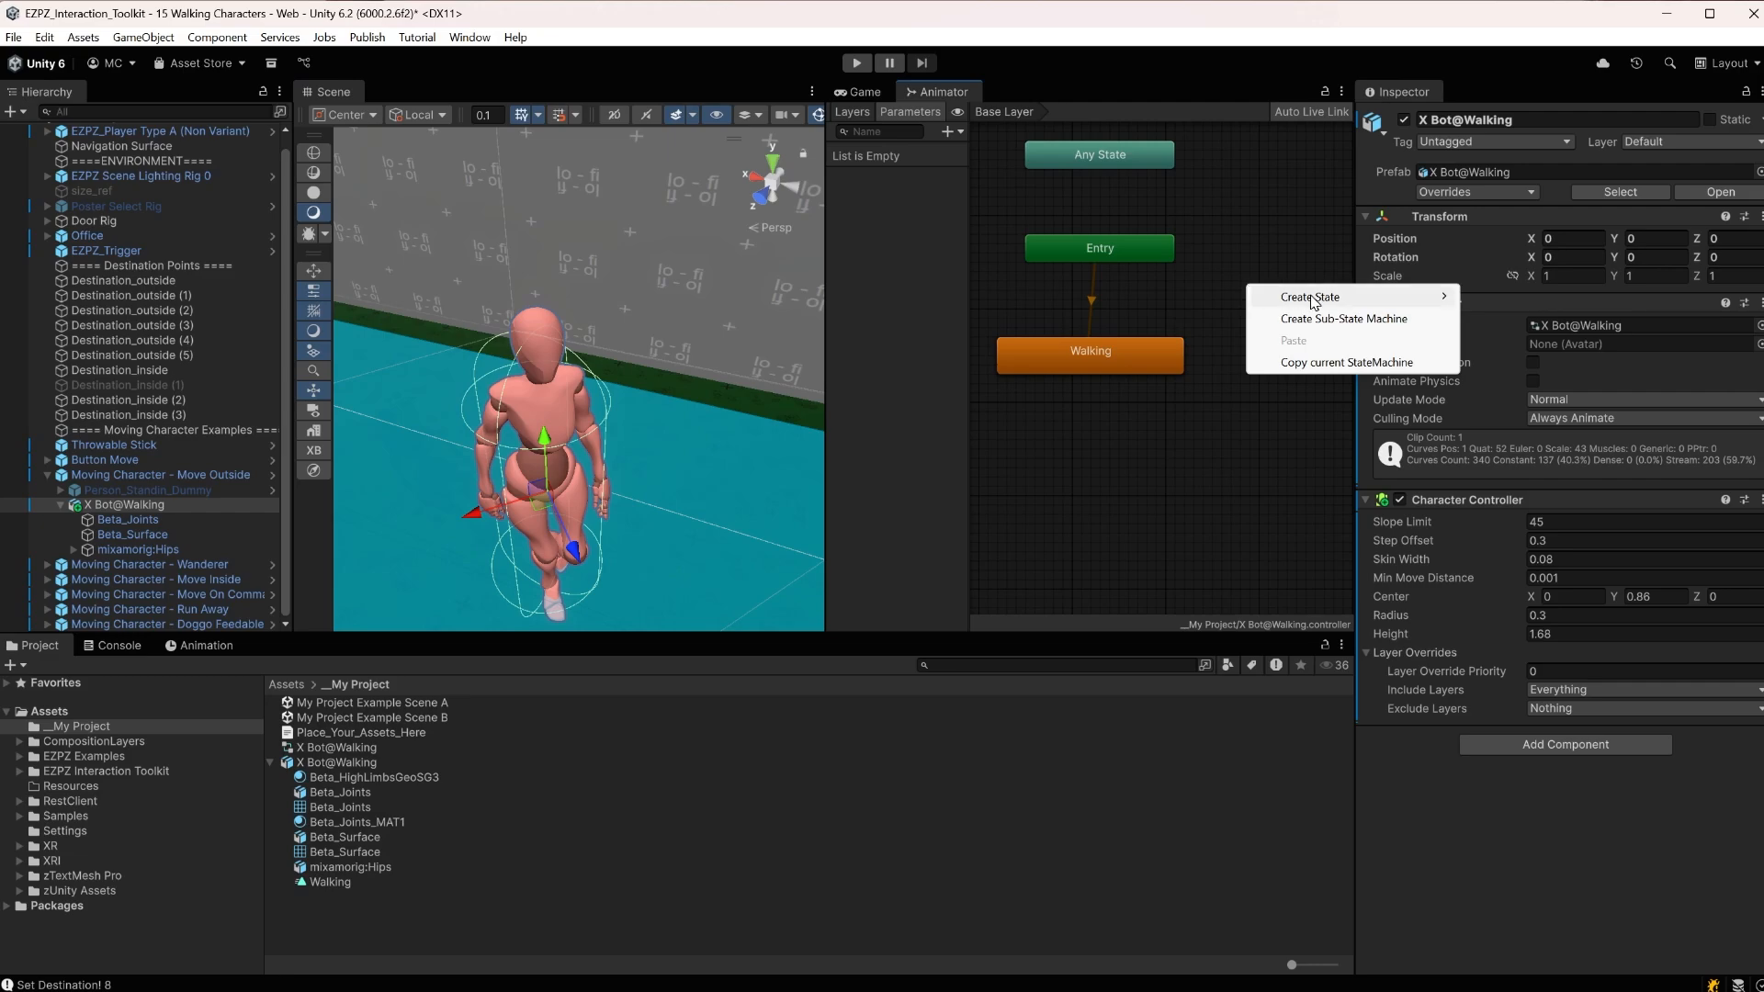
mouse_move(1313, 304)
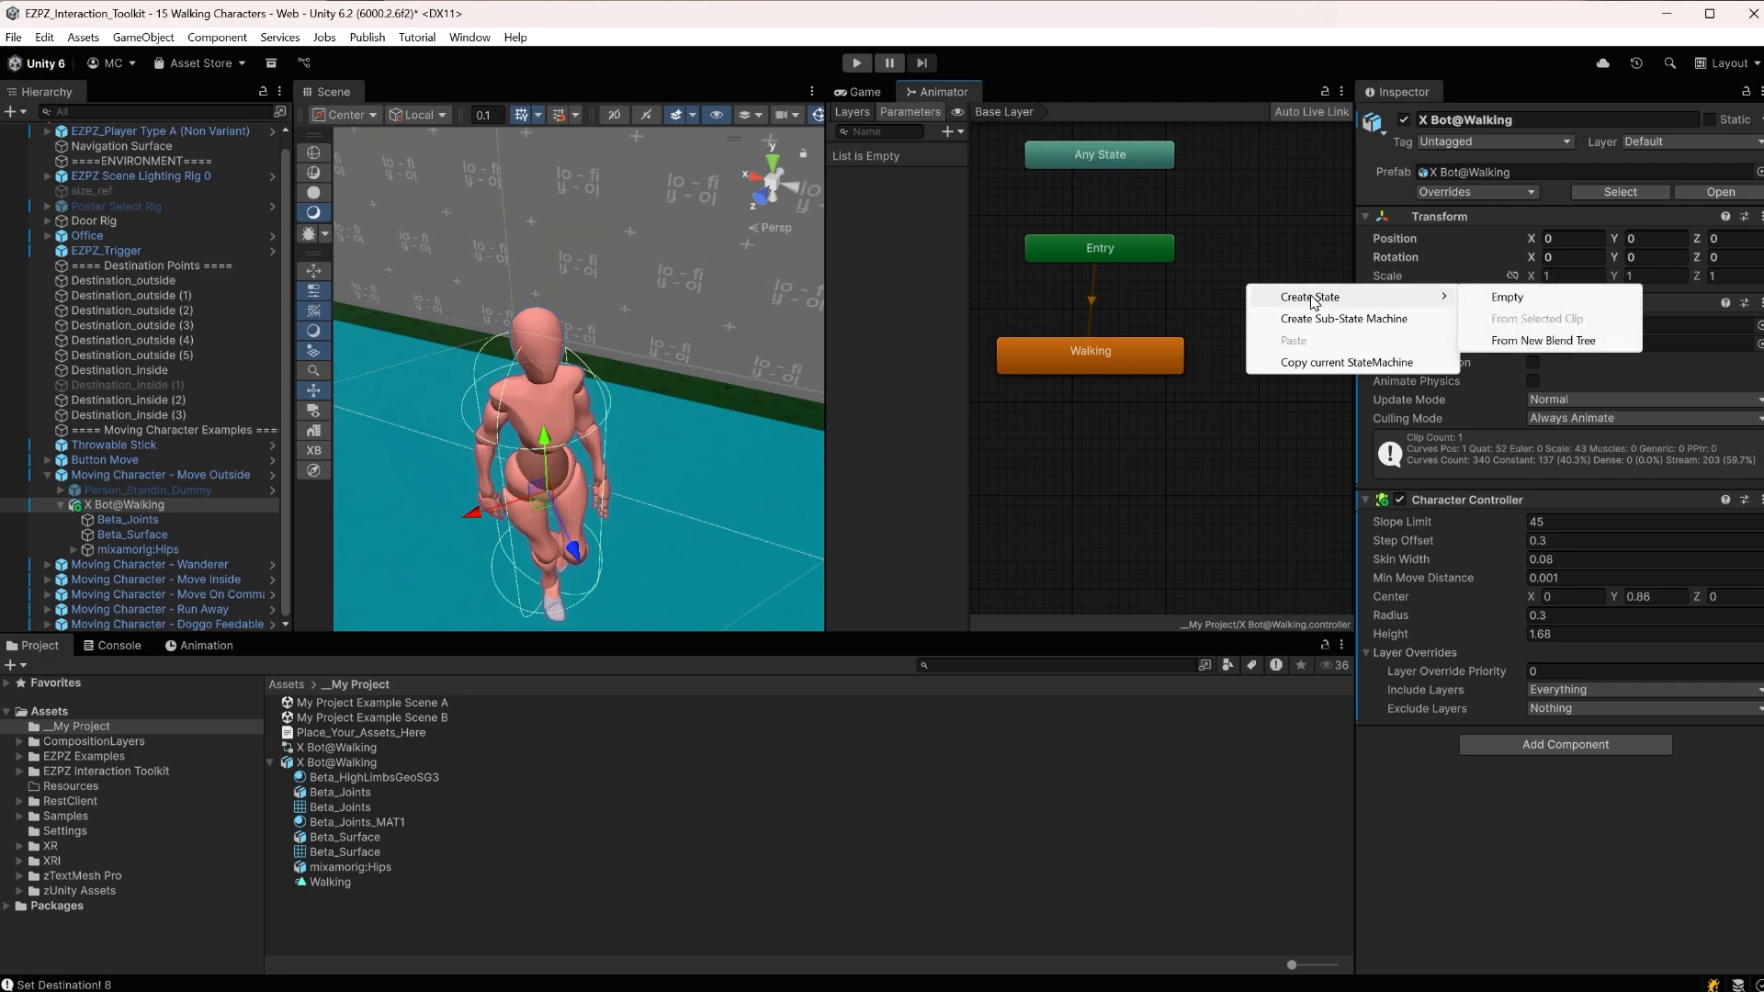
click(1484, 300)
drag(1380, 314, 1231, 301)
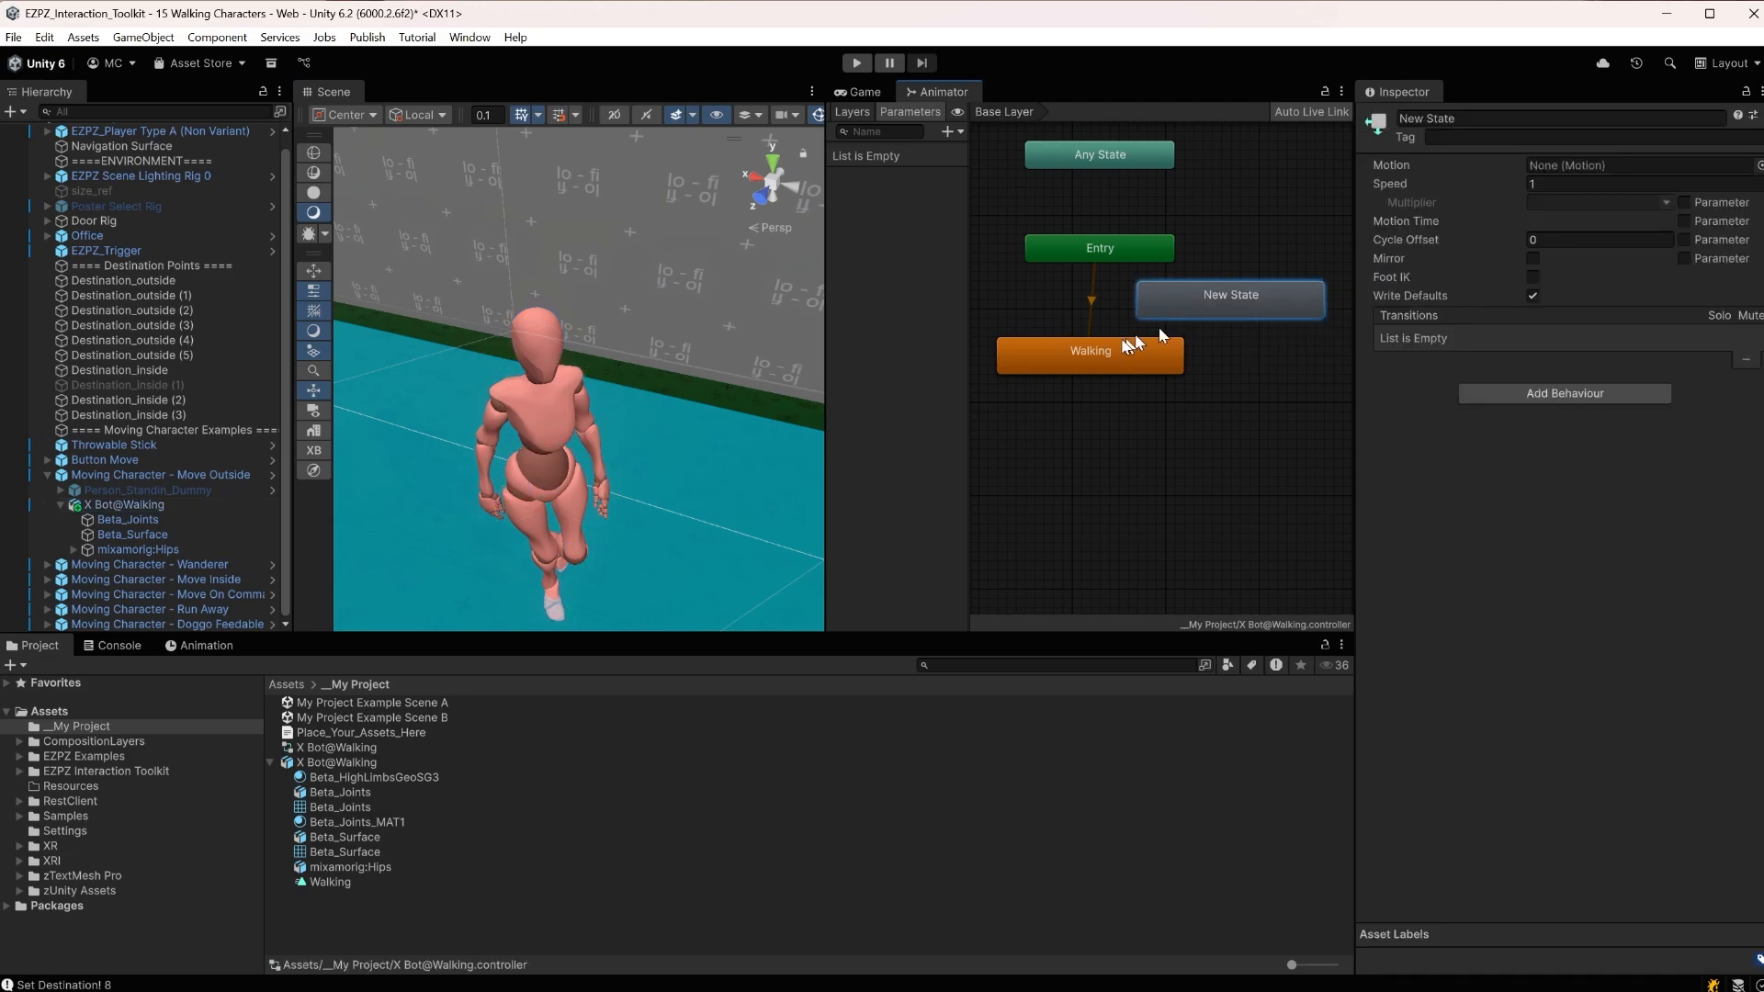
drag(1103, 361, 1076, 446)
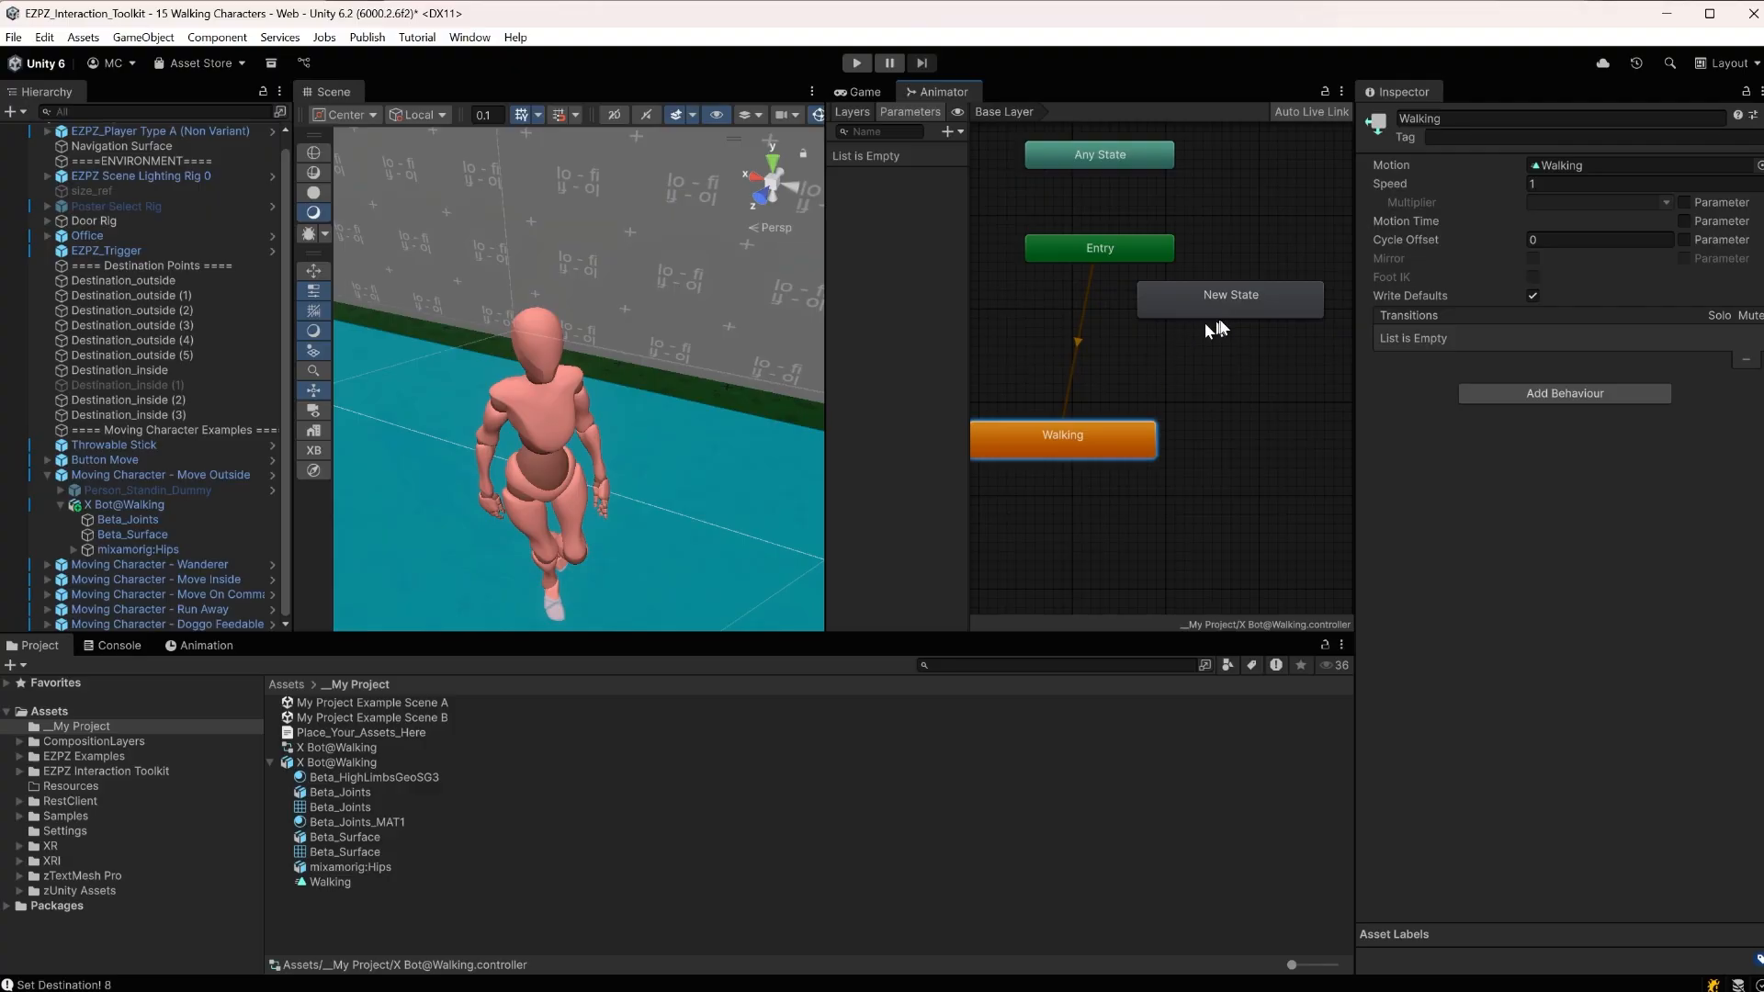
drag(1226, 313, 1192, 337)
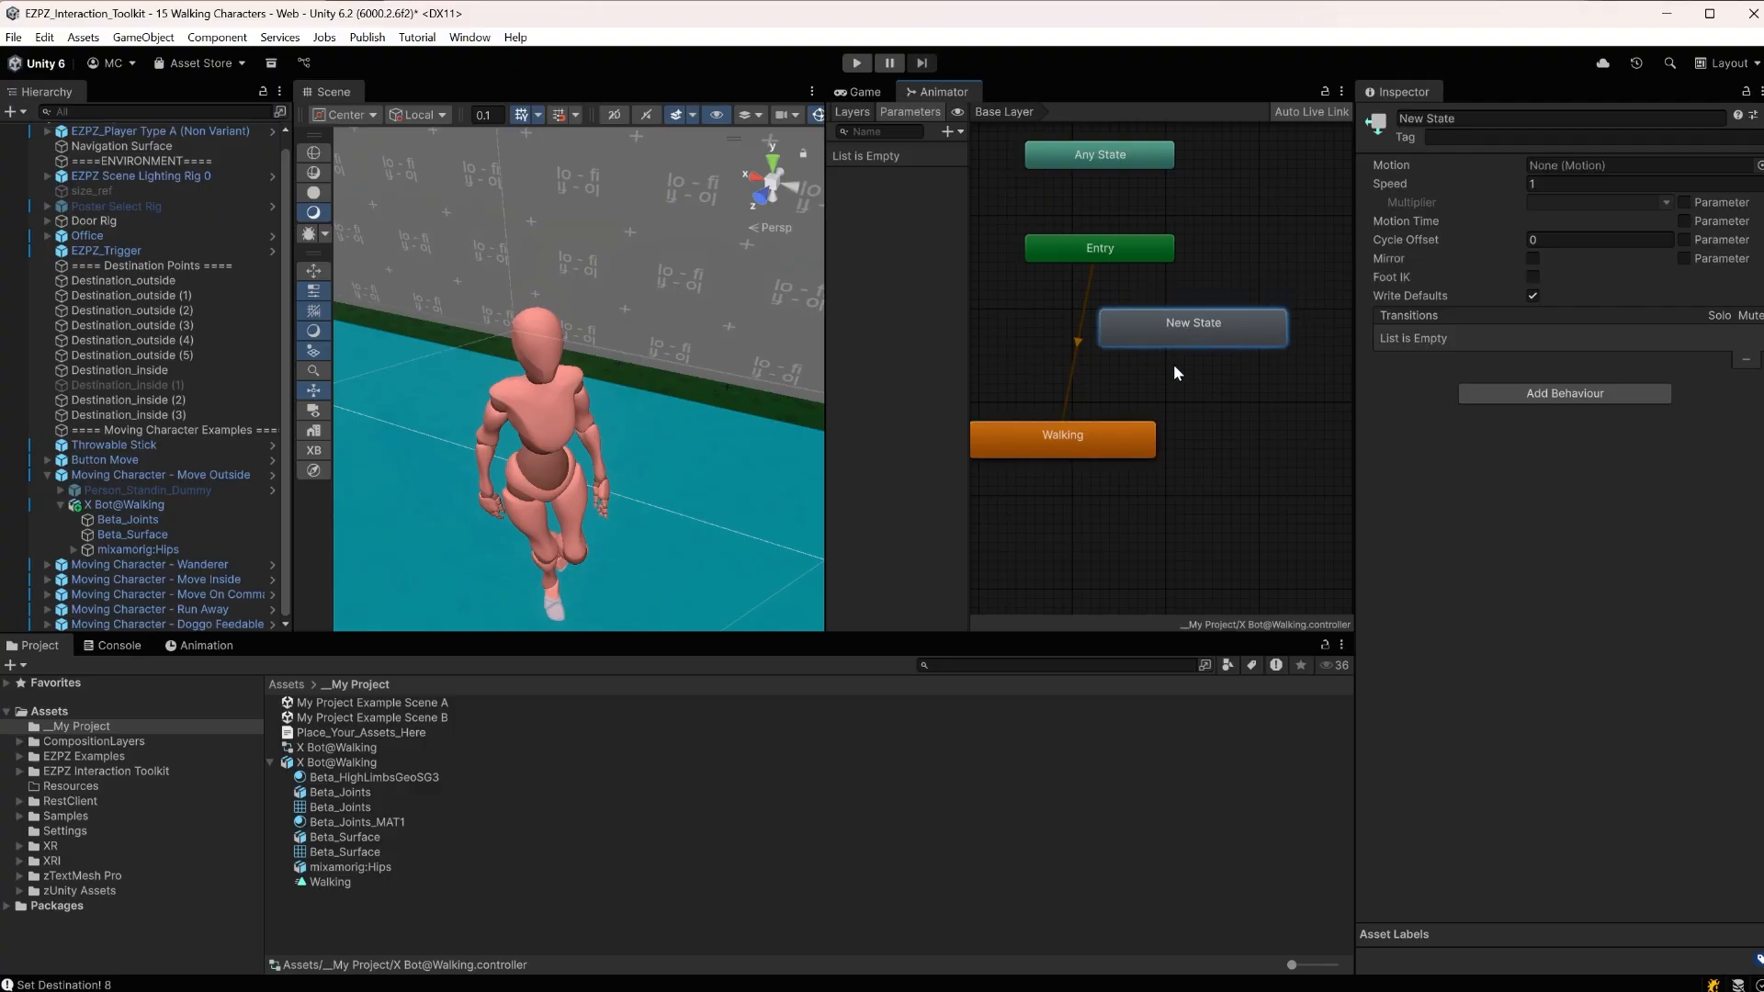
Make the new empty state the layer default, rename it Standing Still, and reposition the Walking state below it
right_click(1204, 334)
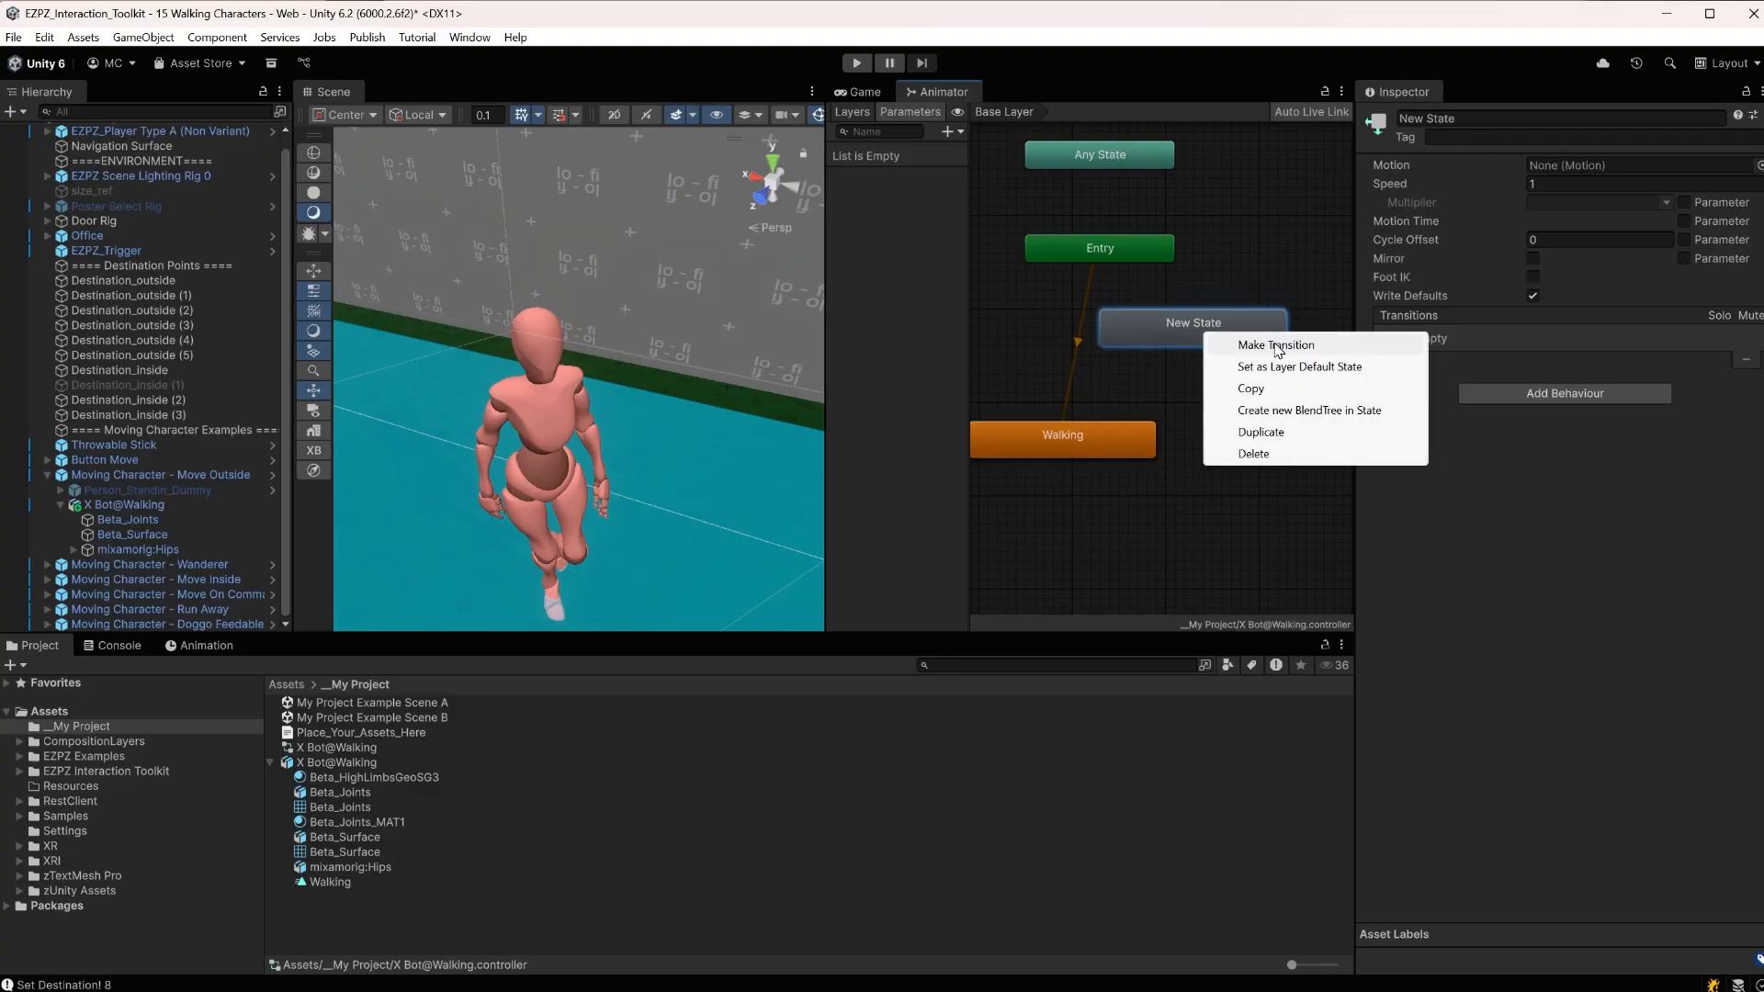
click(1286, 369)
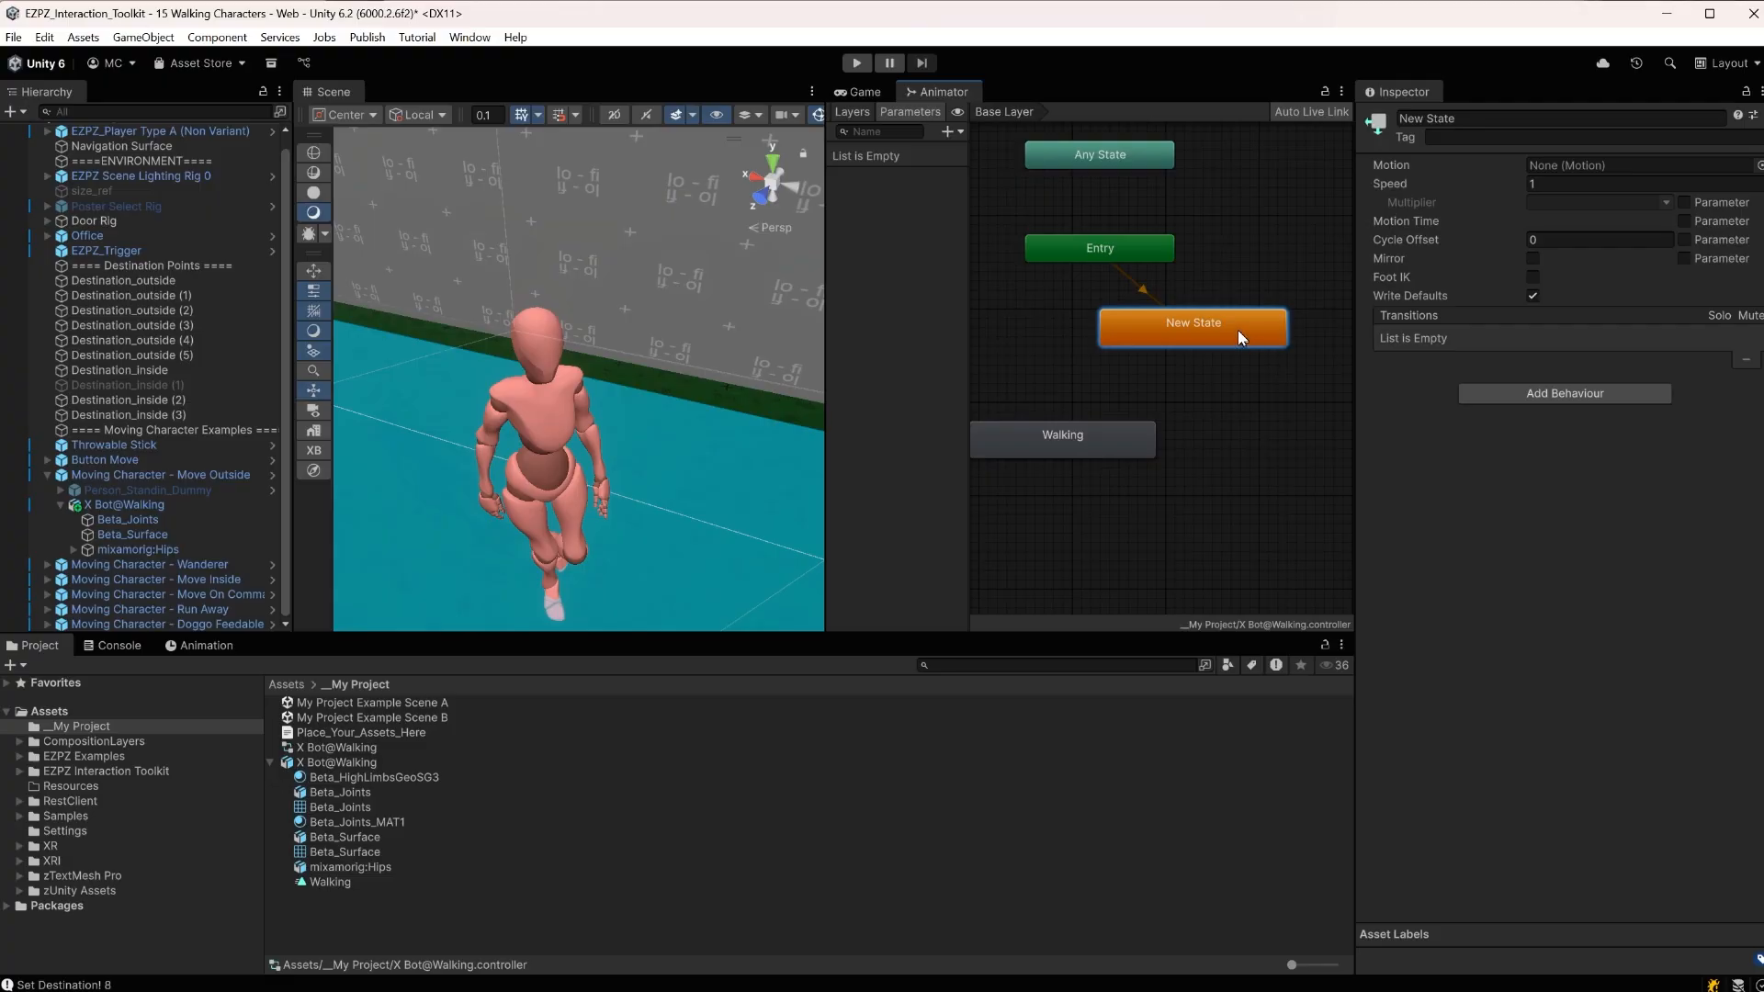
click(1489, 119)
drag(1482, 124, 1231, 124)
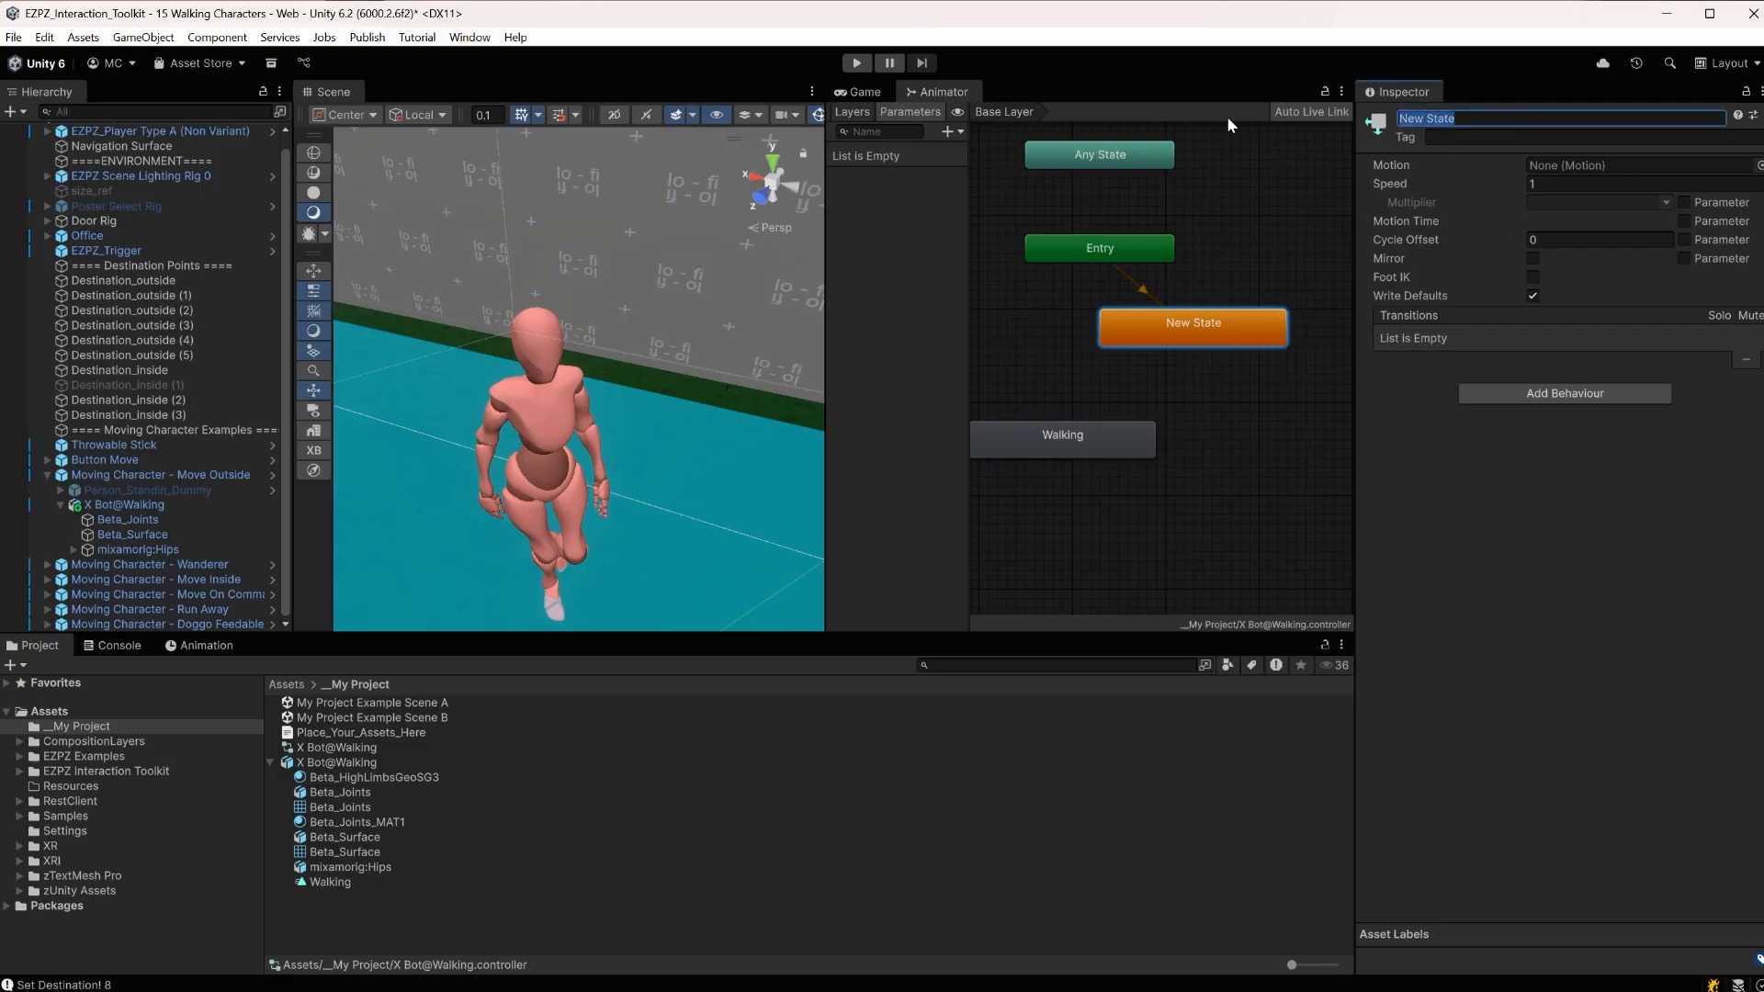
text(Standing Still)
key(Return)
drag(1126, 448, 1139, 441)
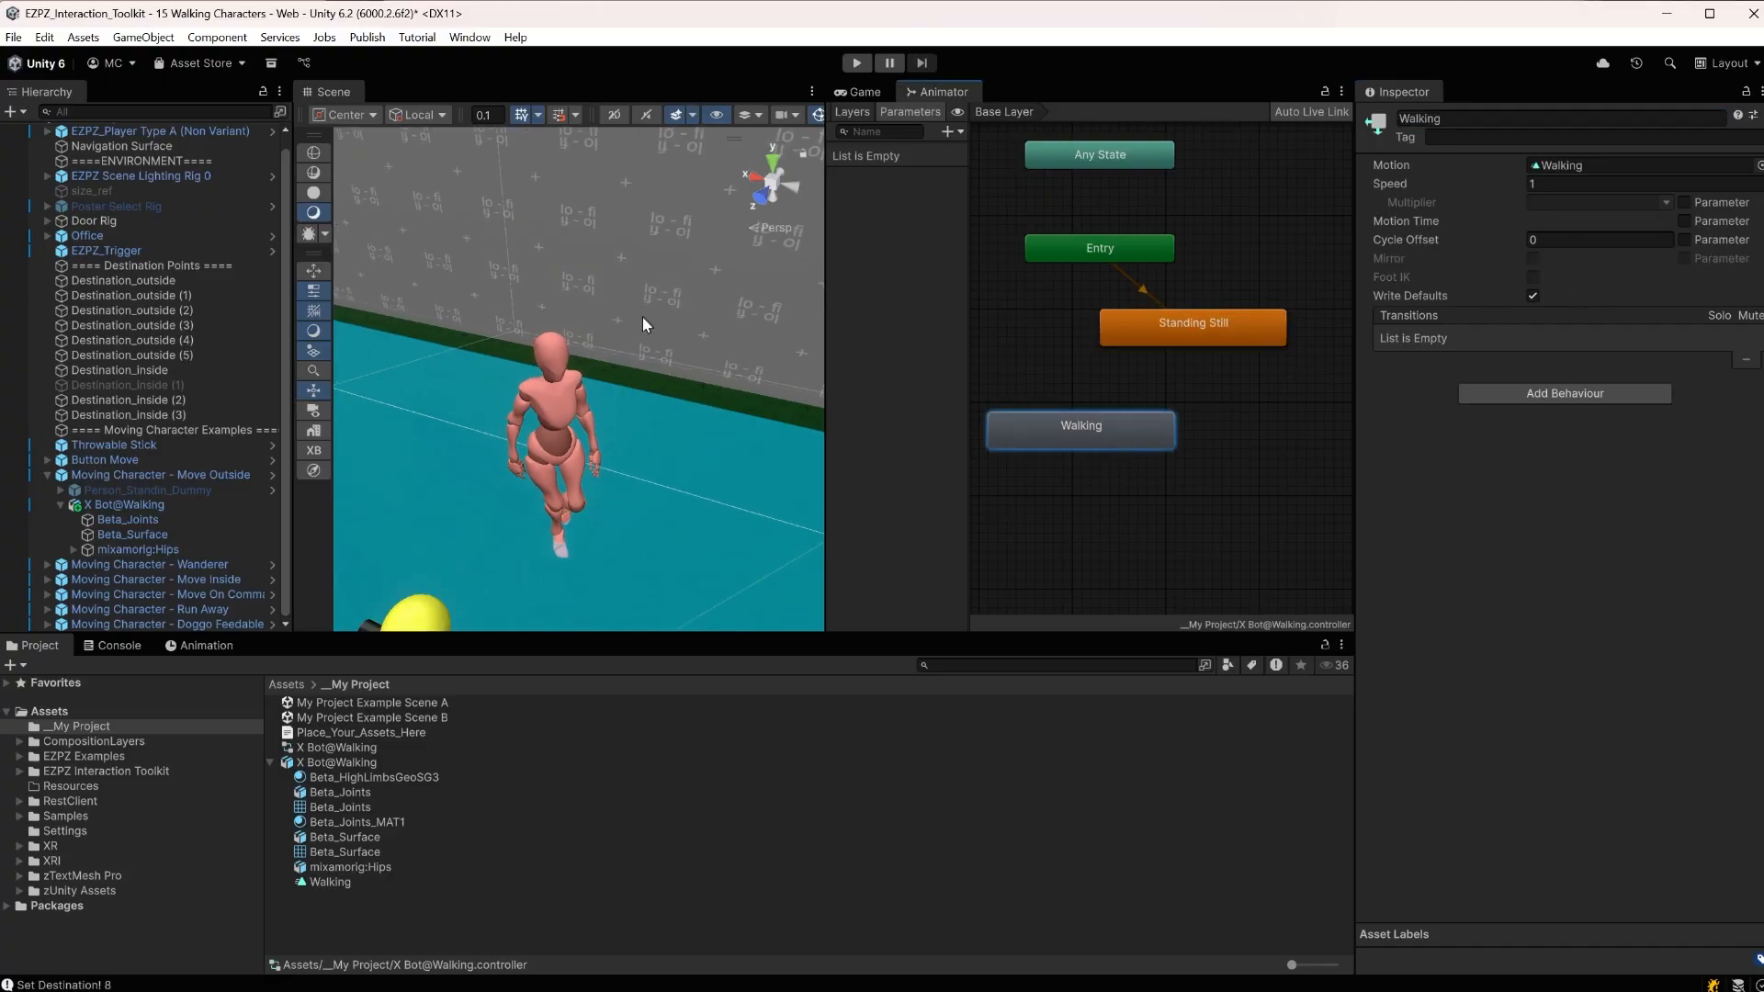
Run the scene, follow the X Bot in the Scene view to check its motion with the Standing Still default, and stop play mode
middle_drag(642, 317, 647, 266)
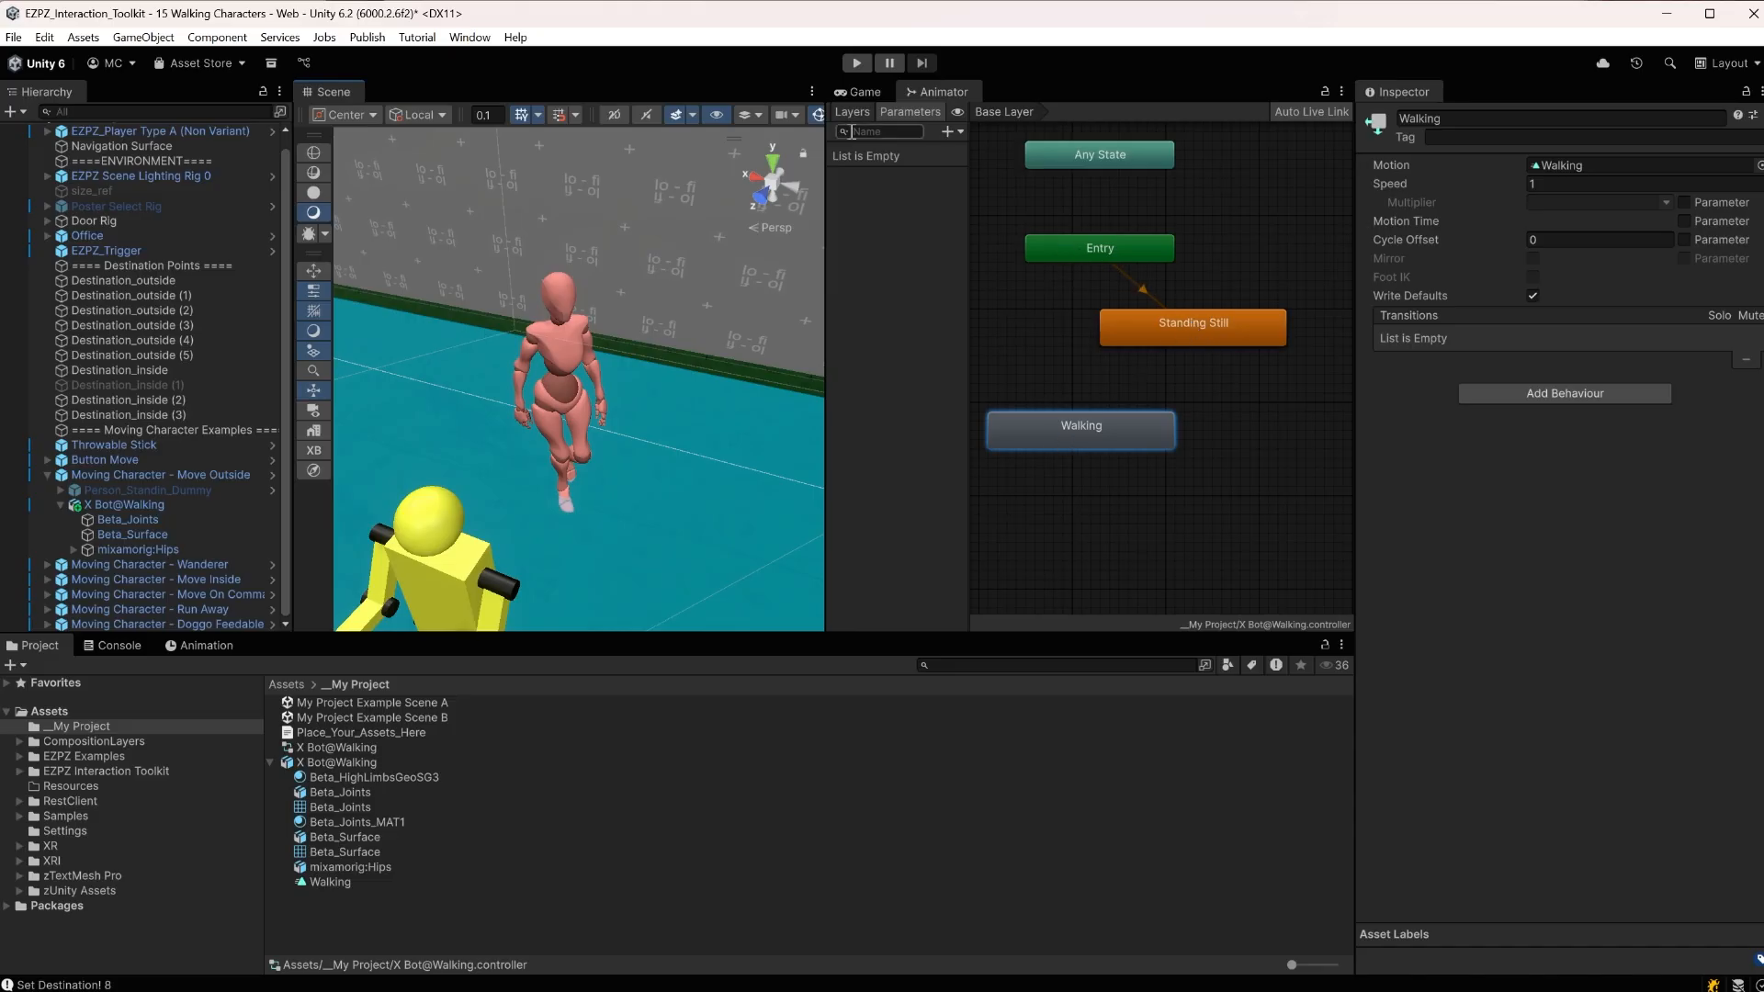
click(856, 63)
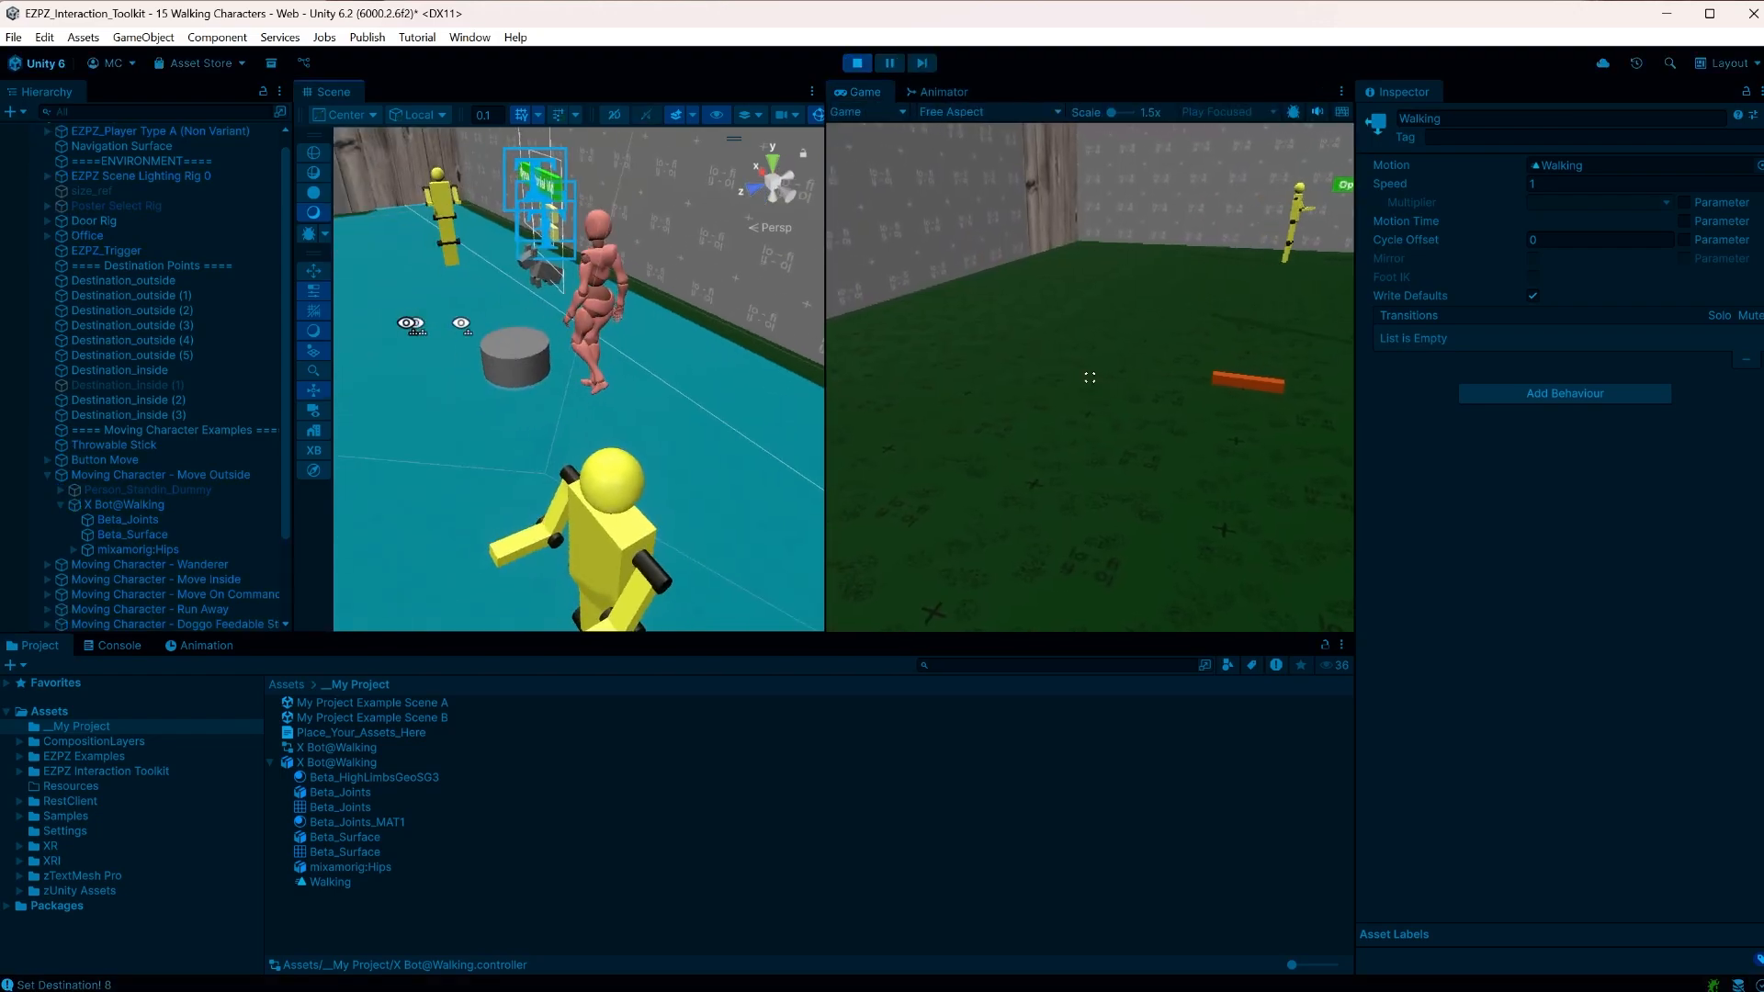
middle_drag(483, 311, 736, 567)
scroll(696, 413, up, 2)
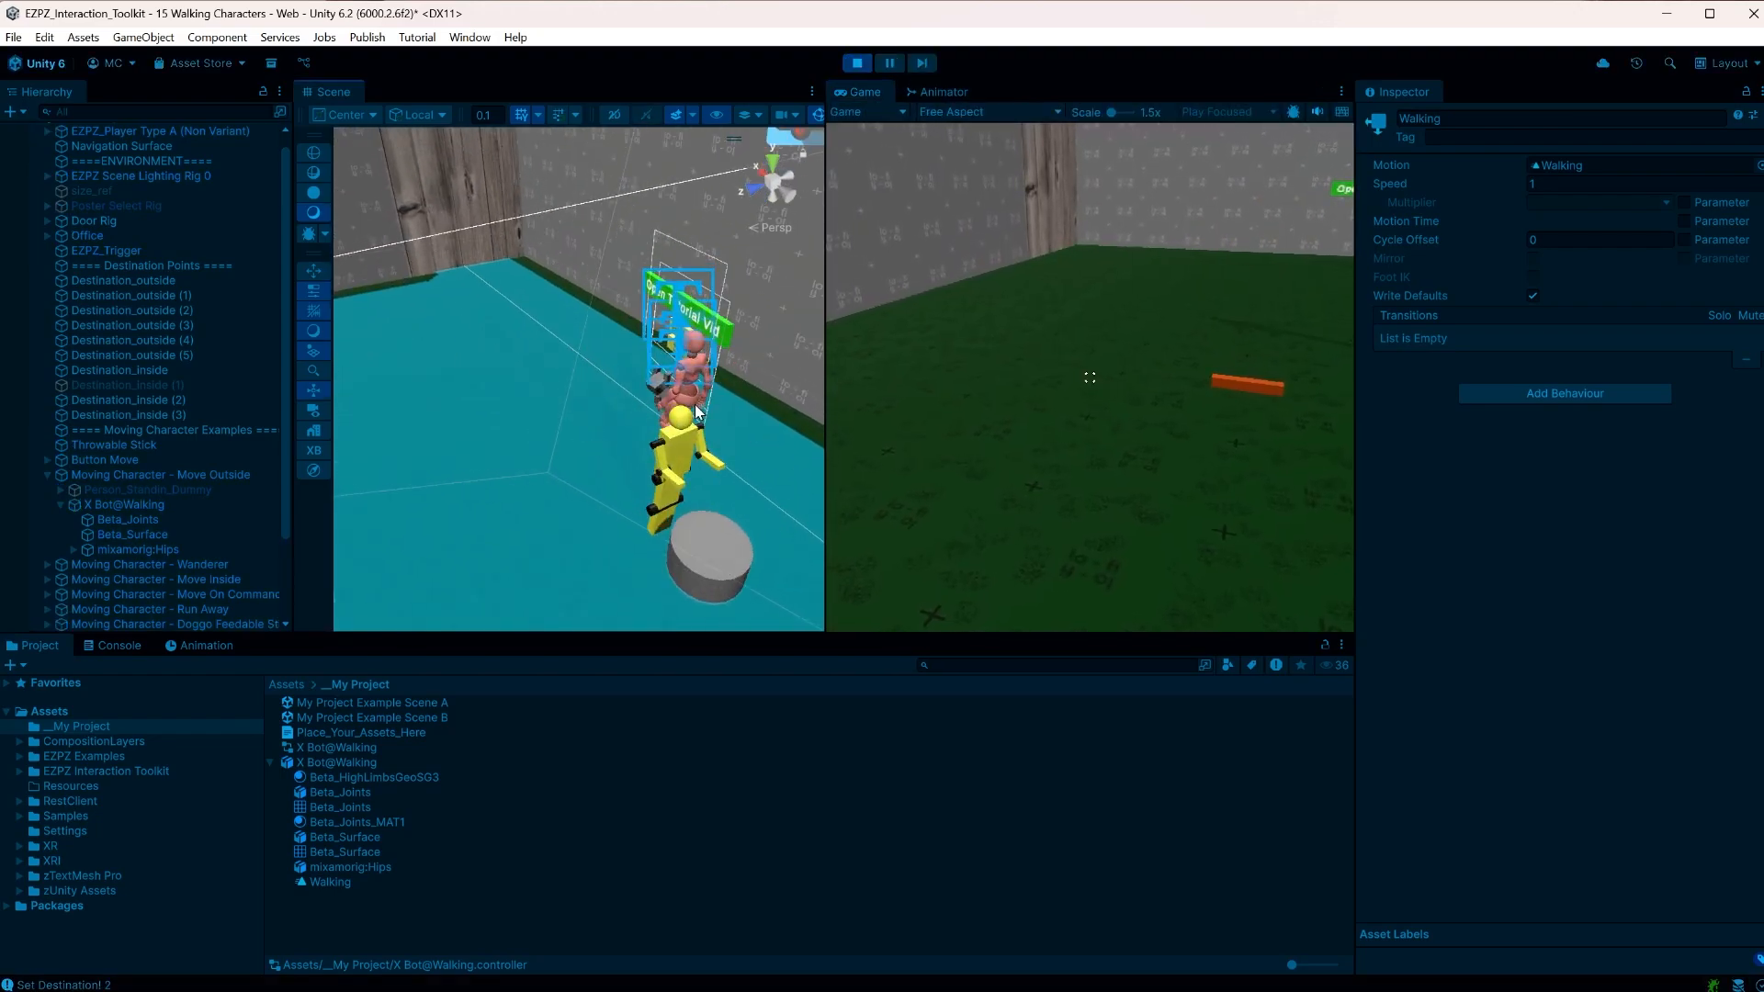
scroll(696, 413, up, 2)
click(549, 317)
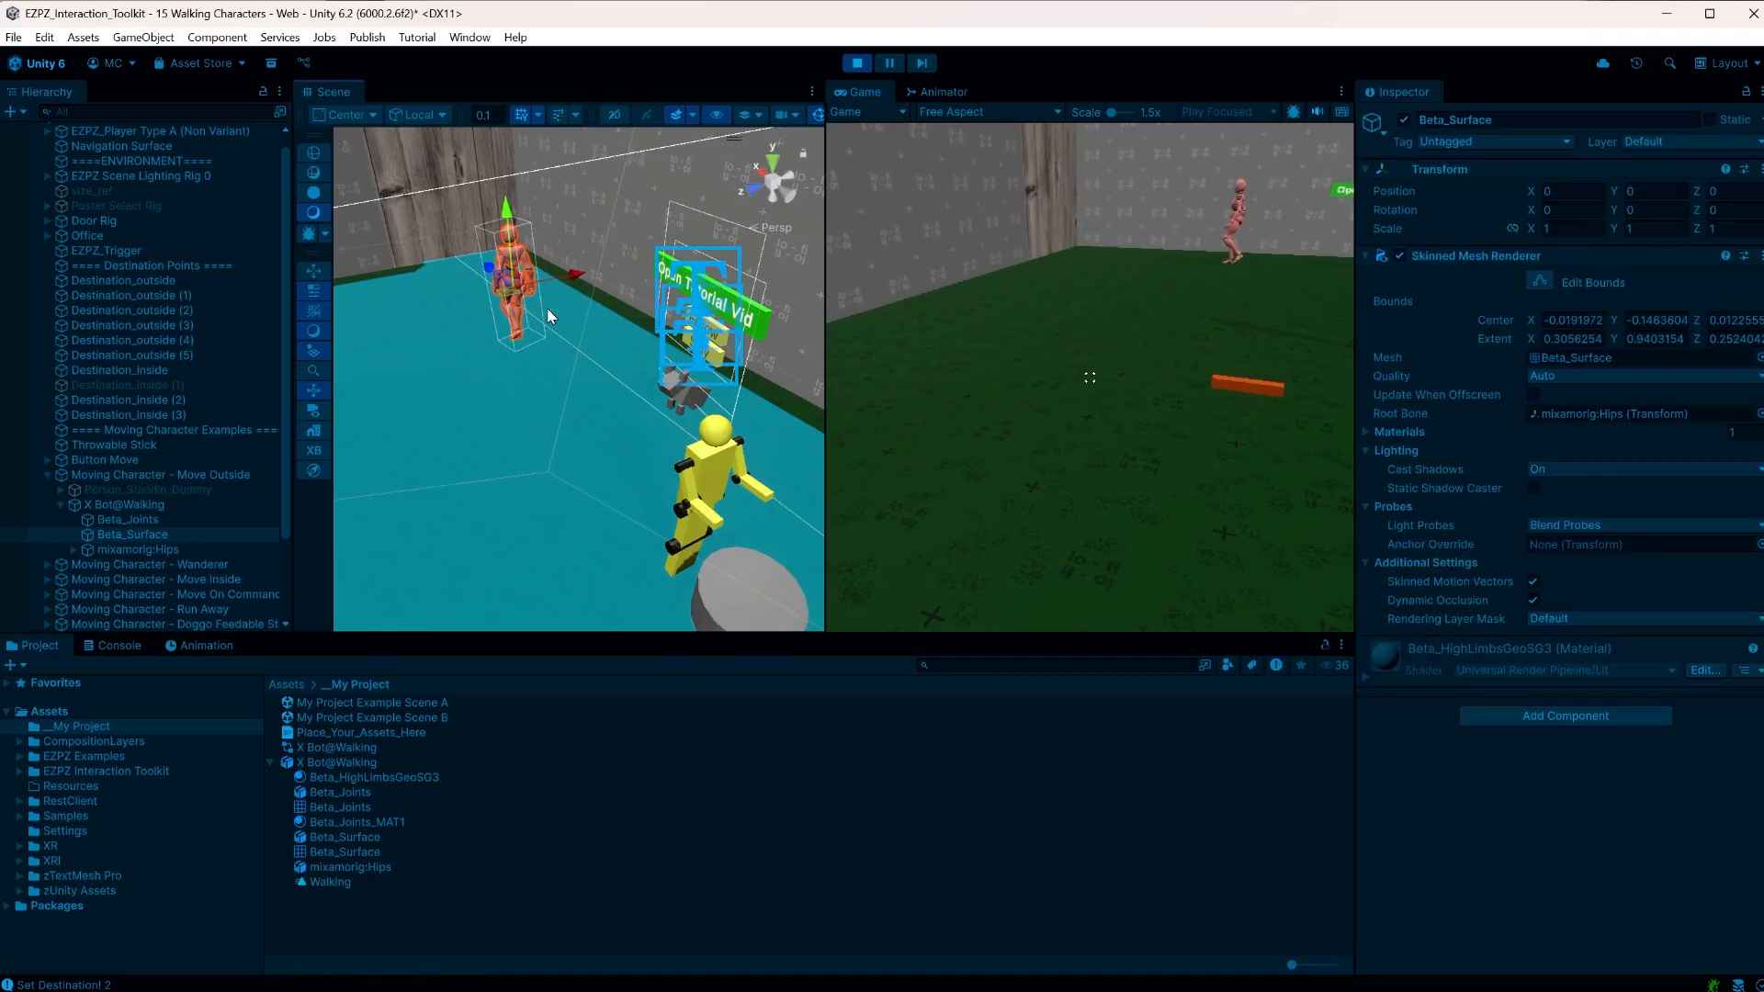
key(shift+f)
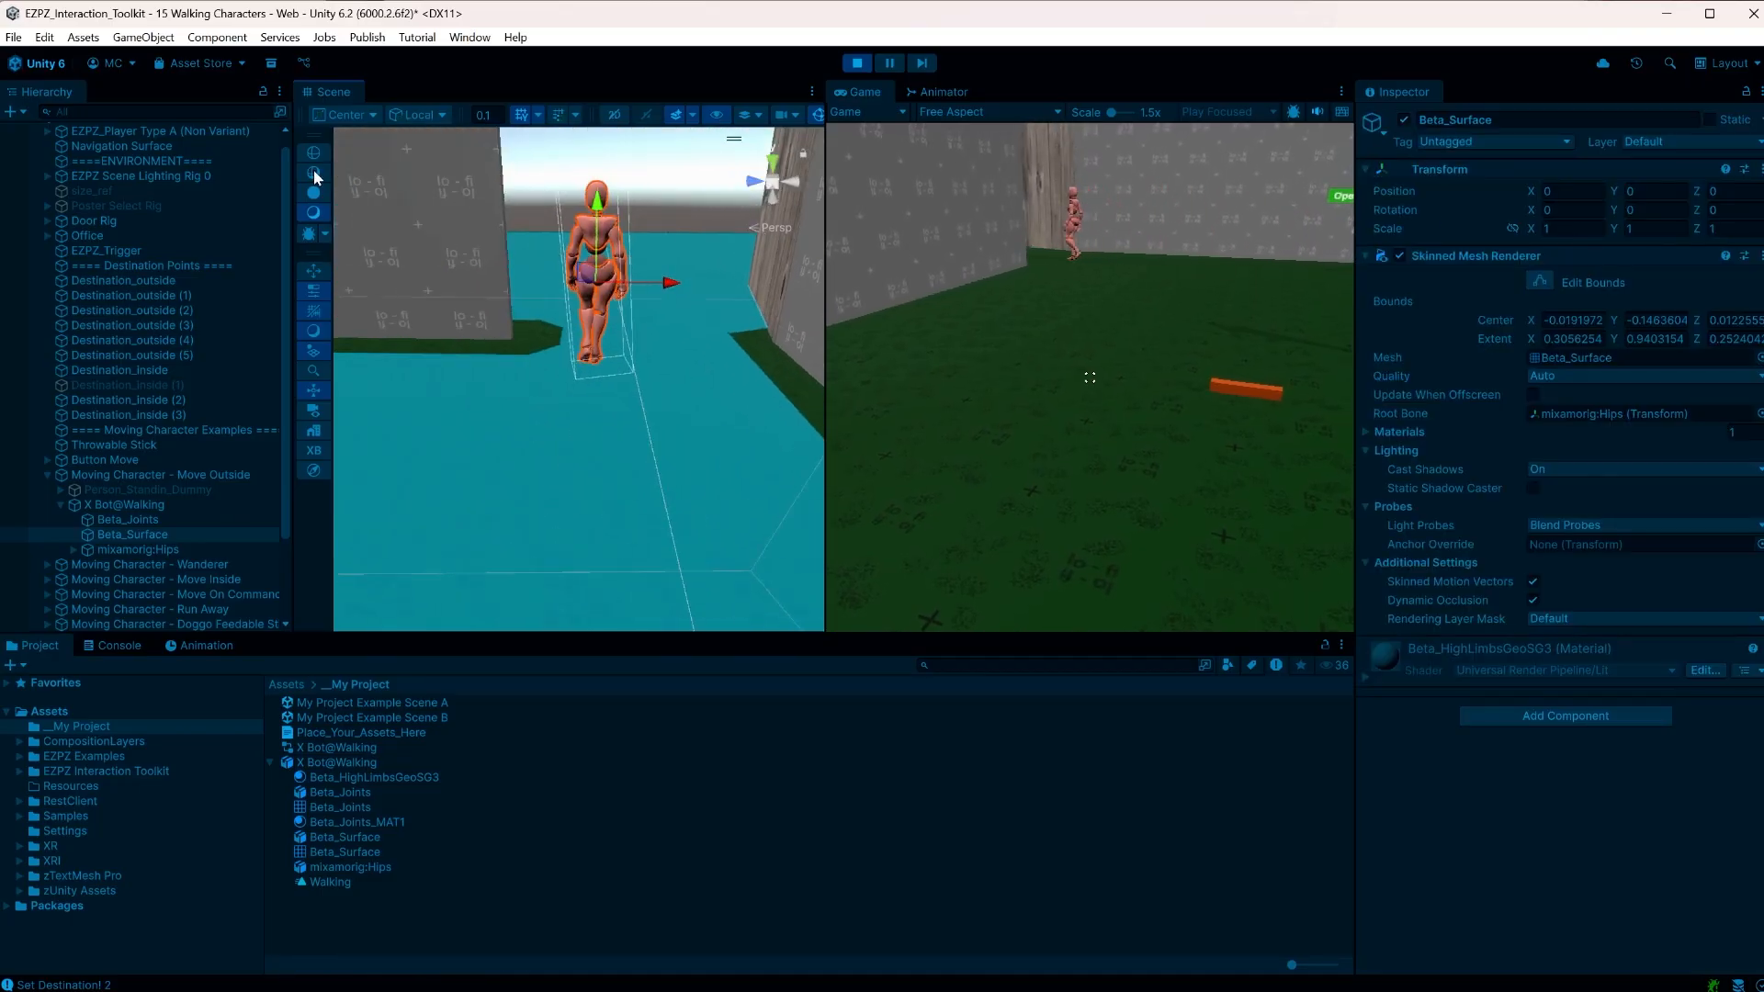
scroll(643, 193, down, 1)
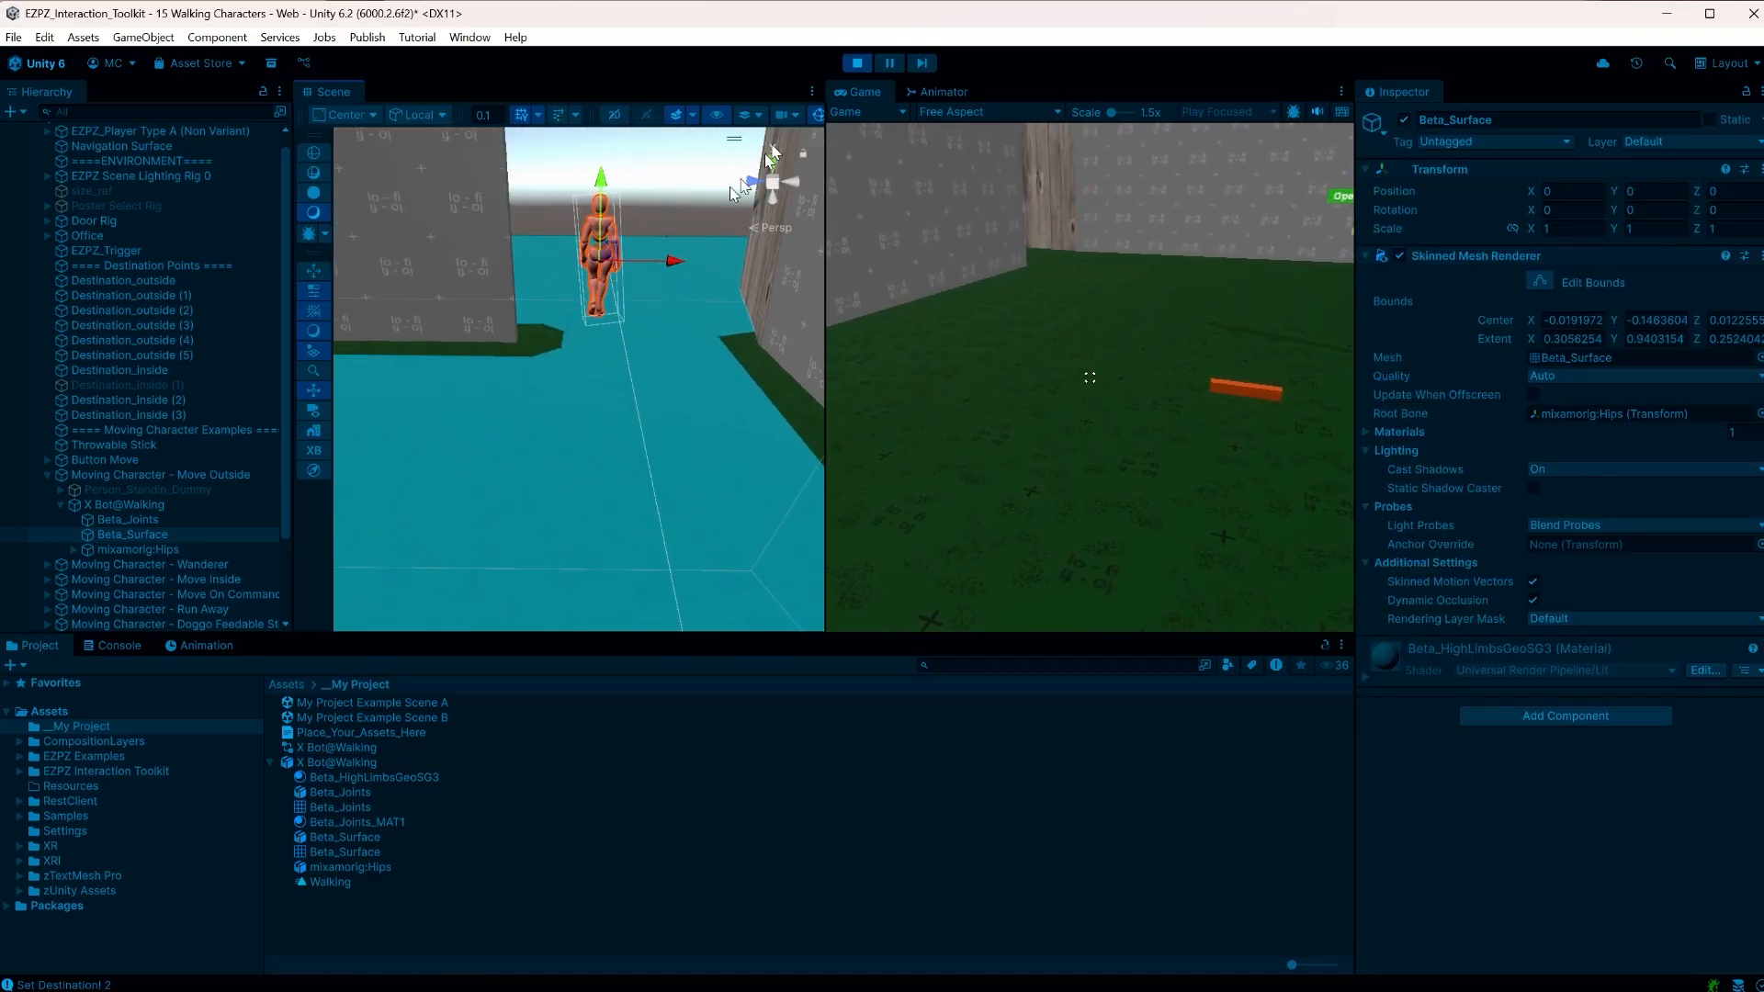
click(856, 62)
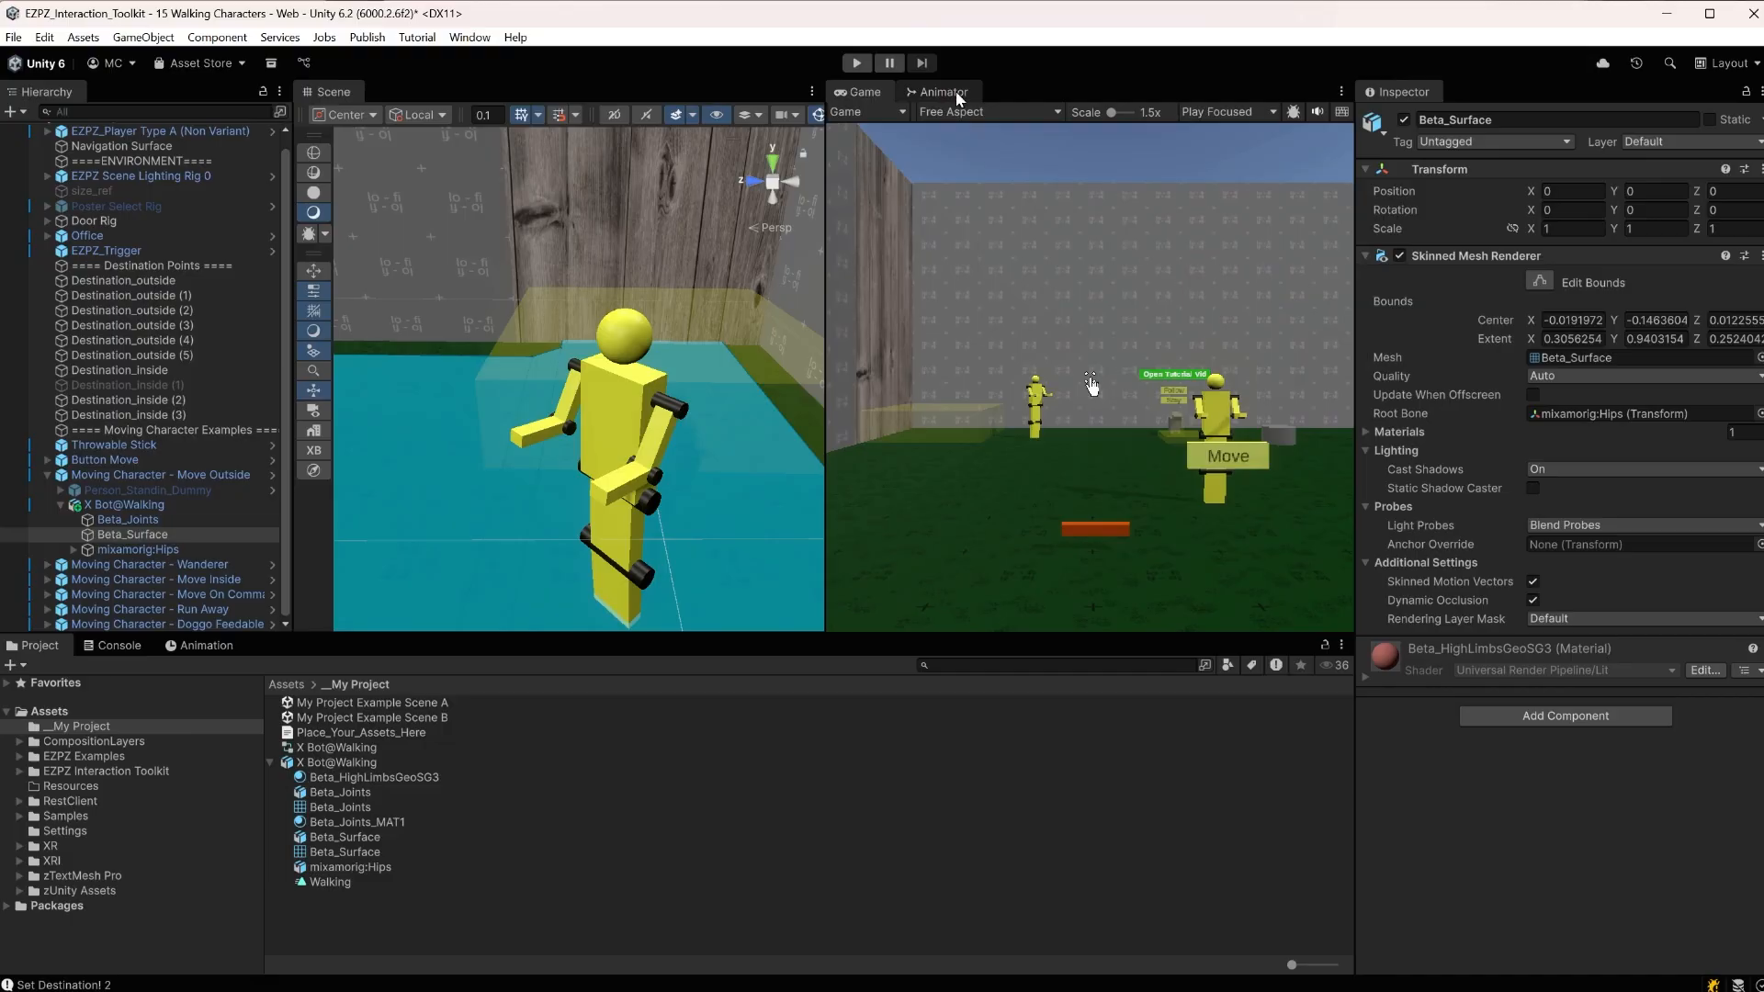
Examine the speed parameter and the Doggo Sit to Doggo Walk transition condition in the Doggo Graphics animator controller as a reference
click(956, 92)
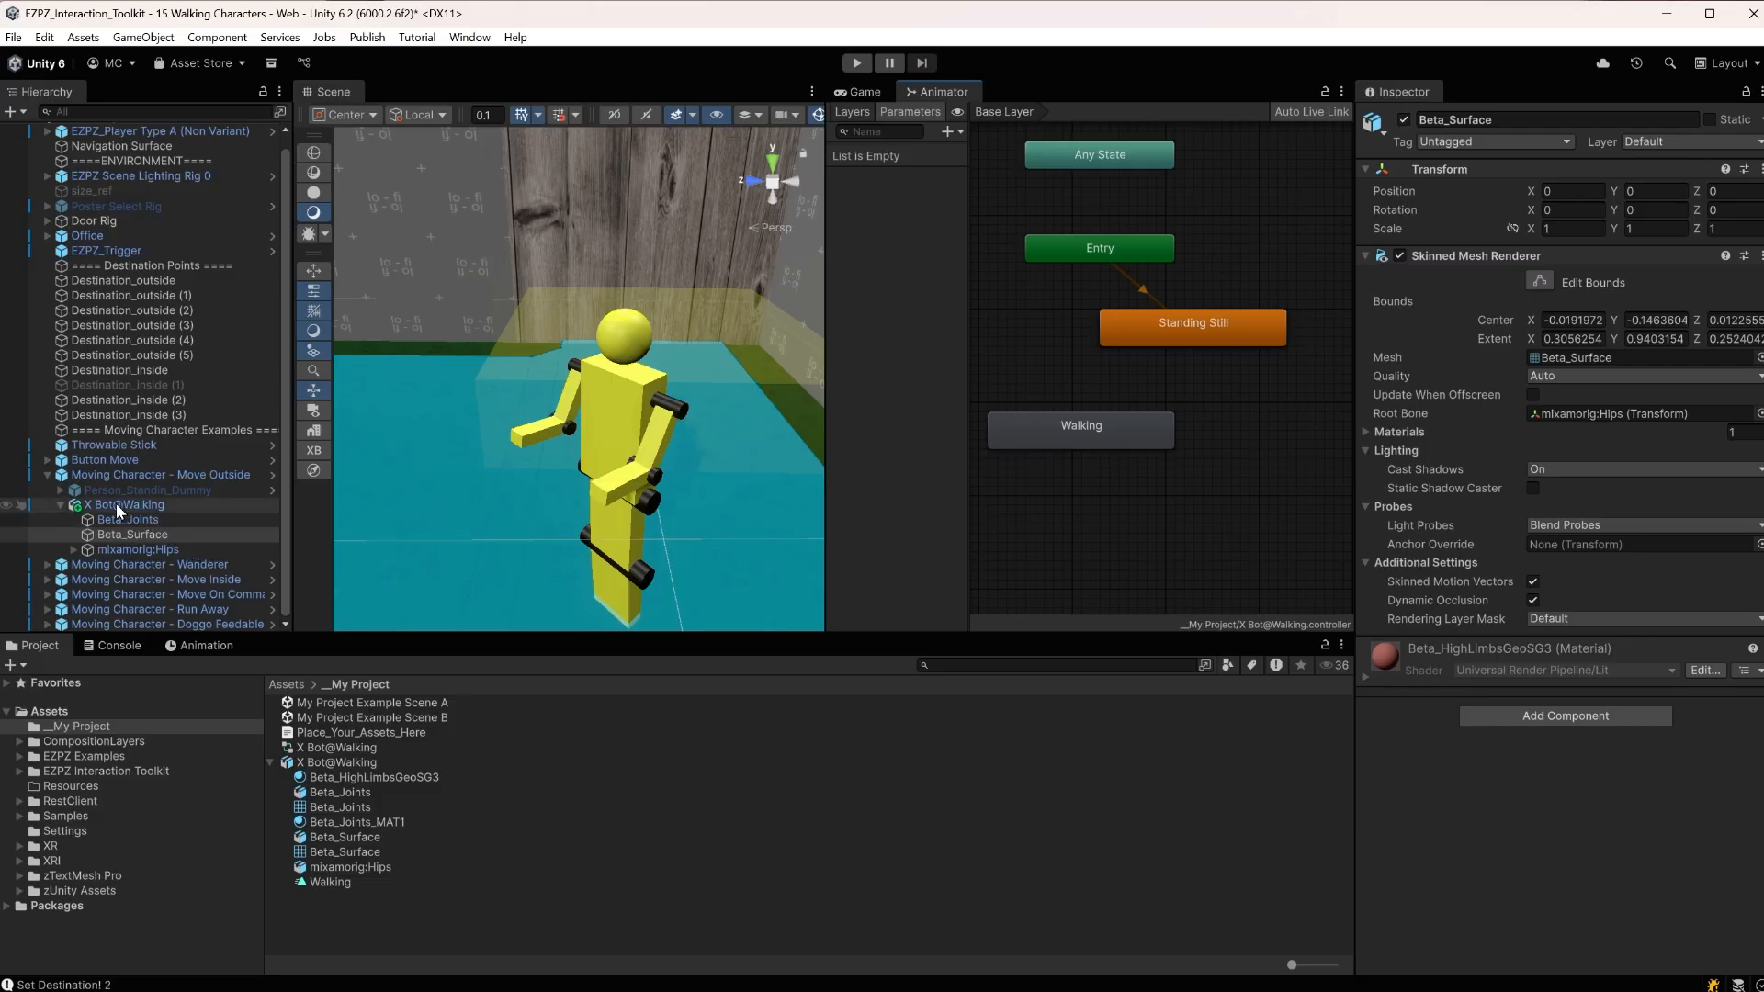
click(75, 625)
click(47, 624)
scroll(147, 583, down, 2)
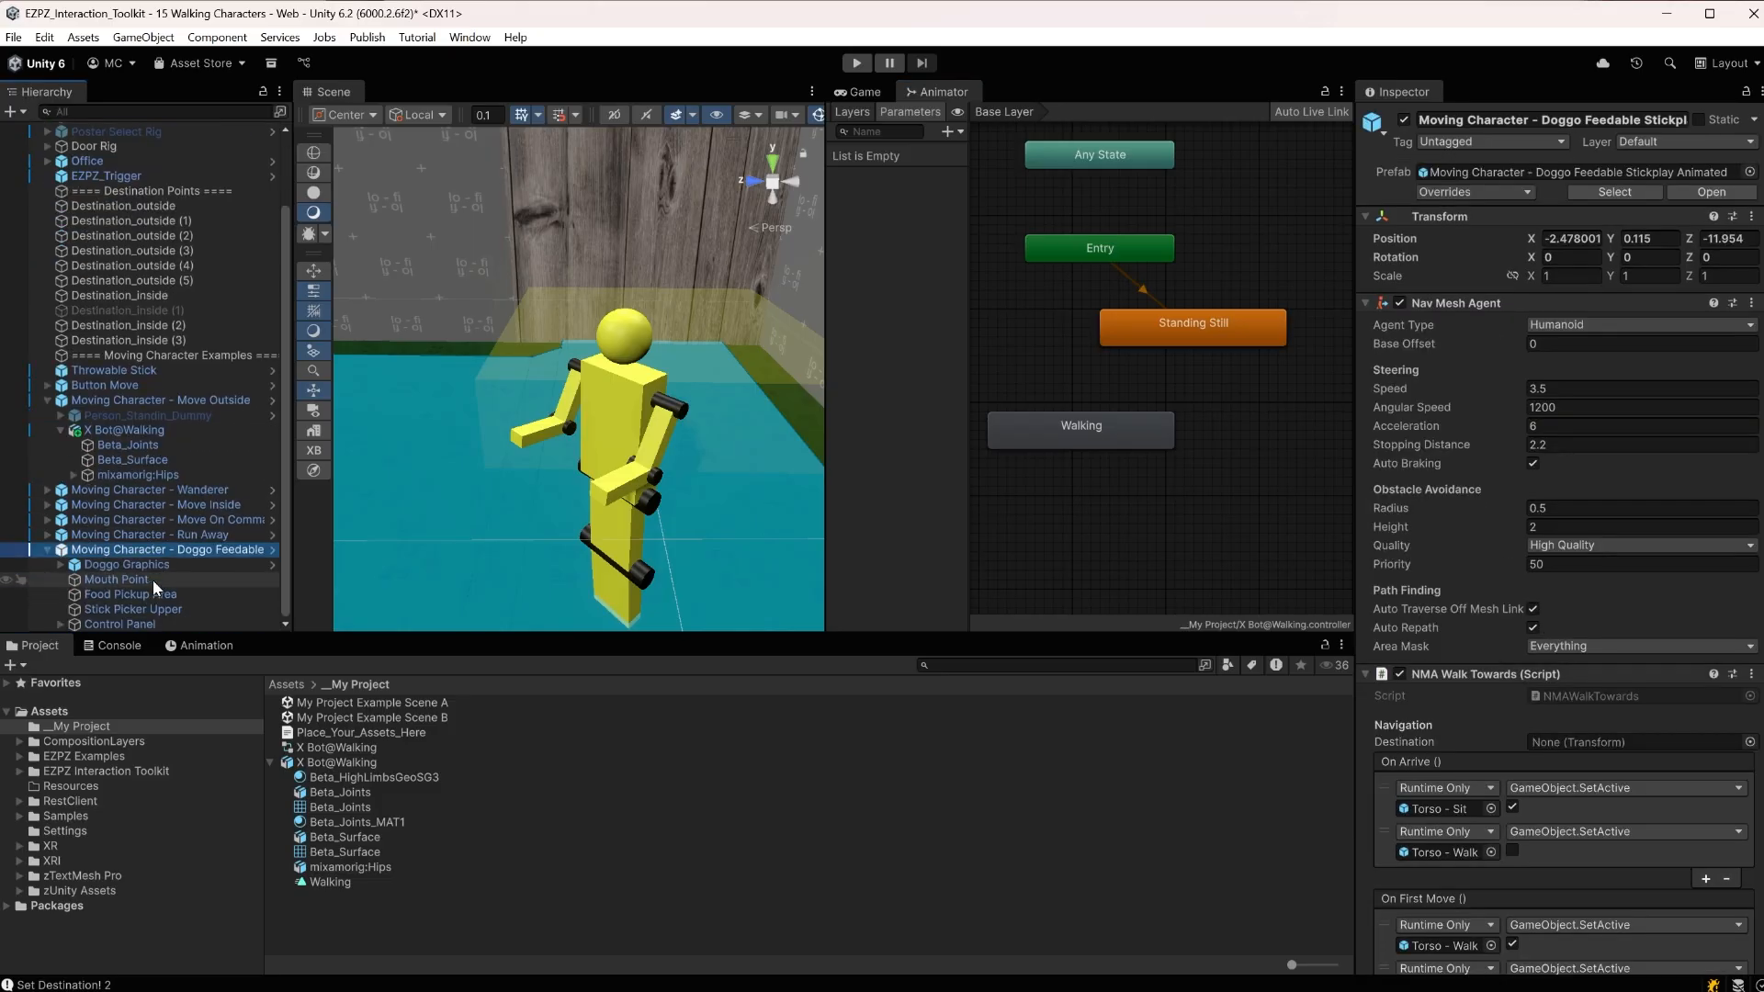
click(153, 566)
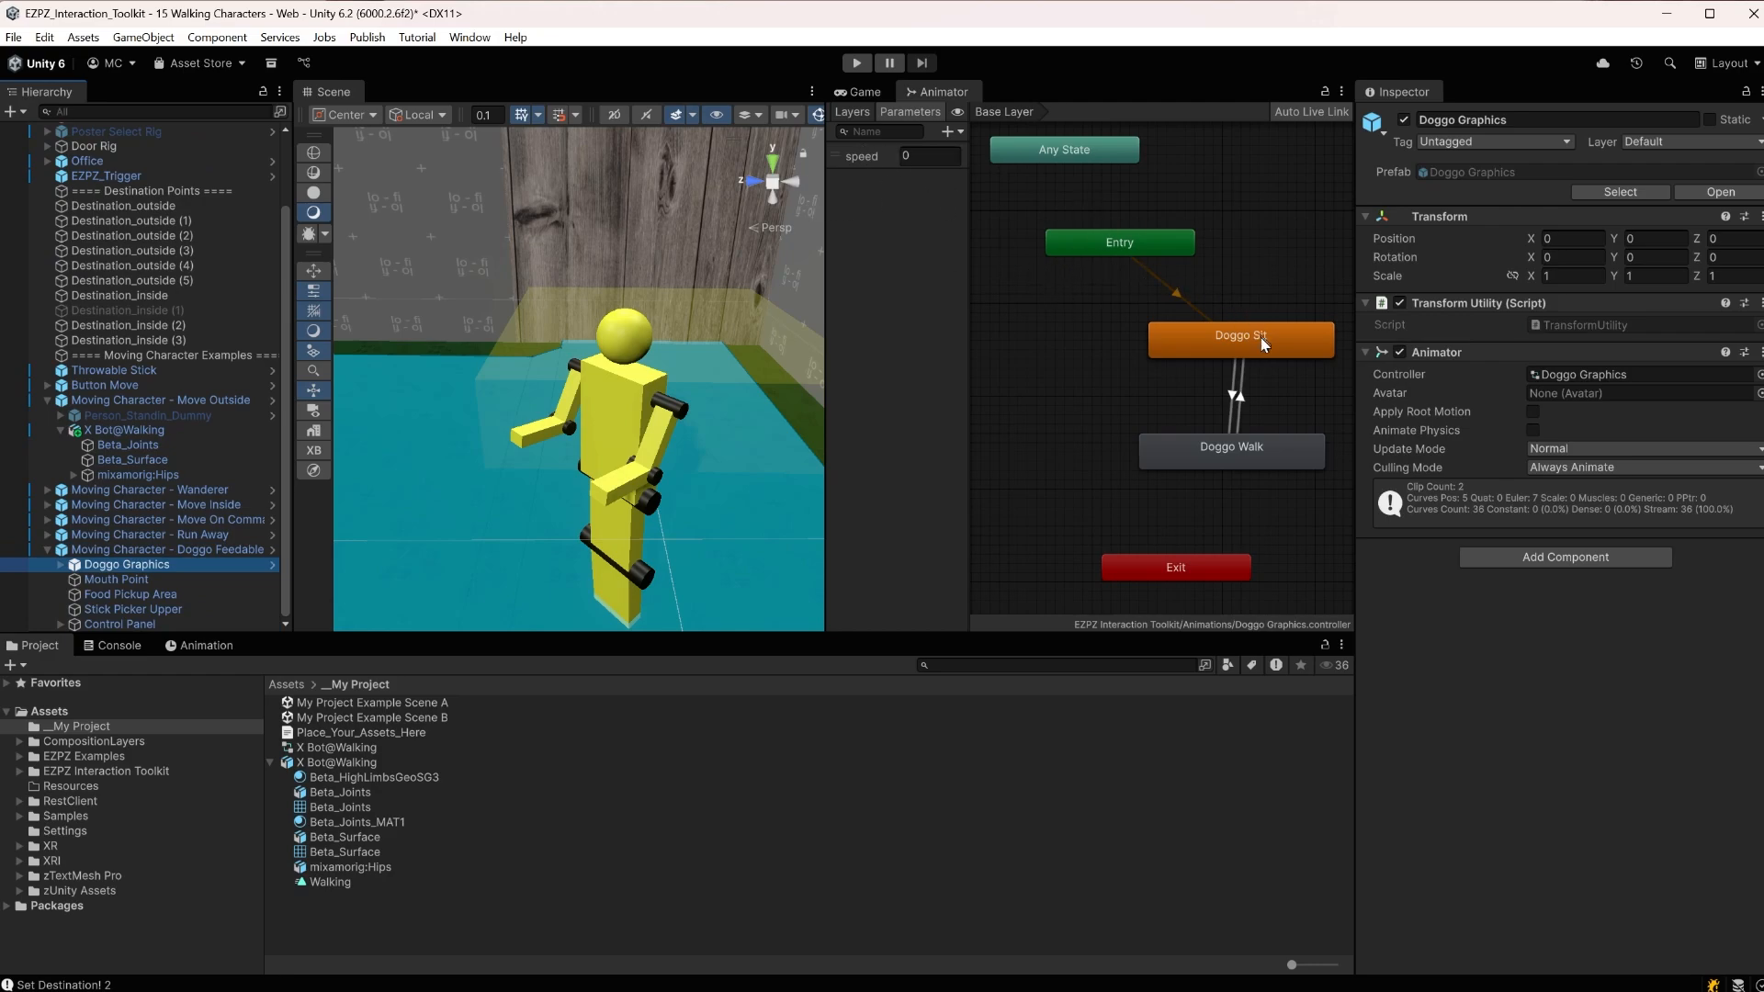
drag(1261, 339, 1185, 349)
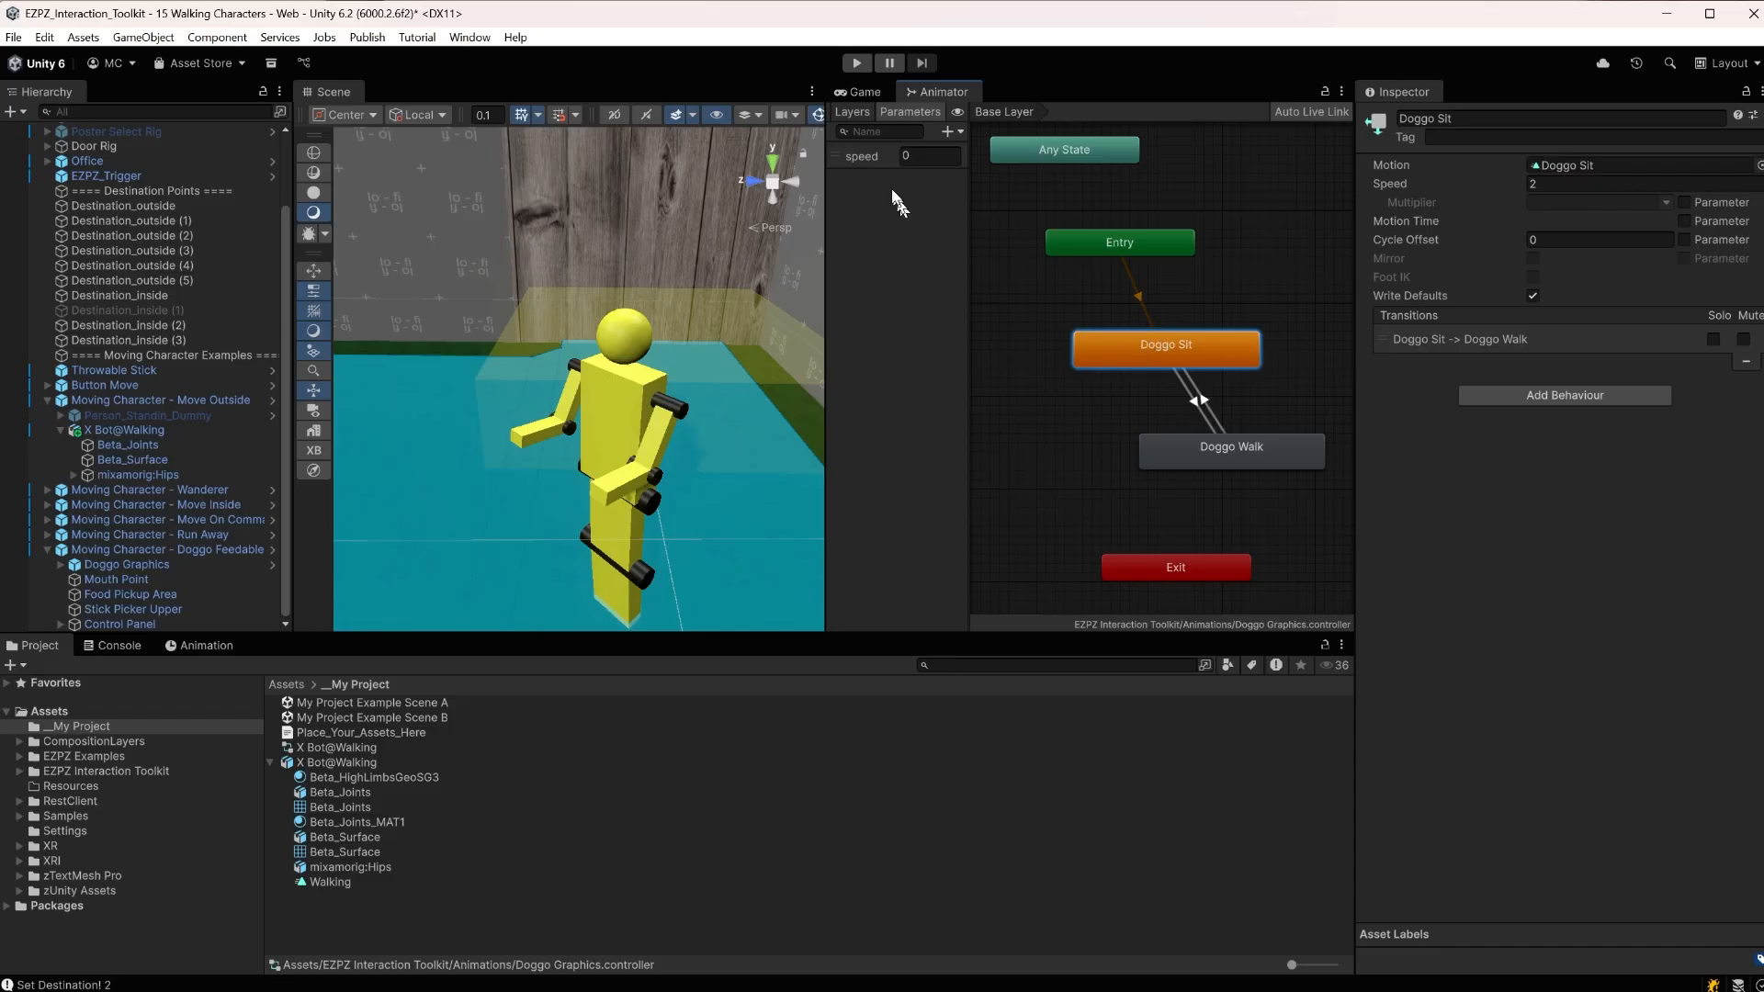
click(873, 162)
click(1195, 406)
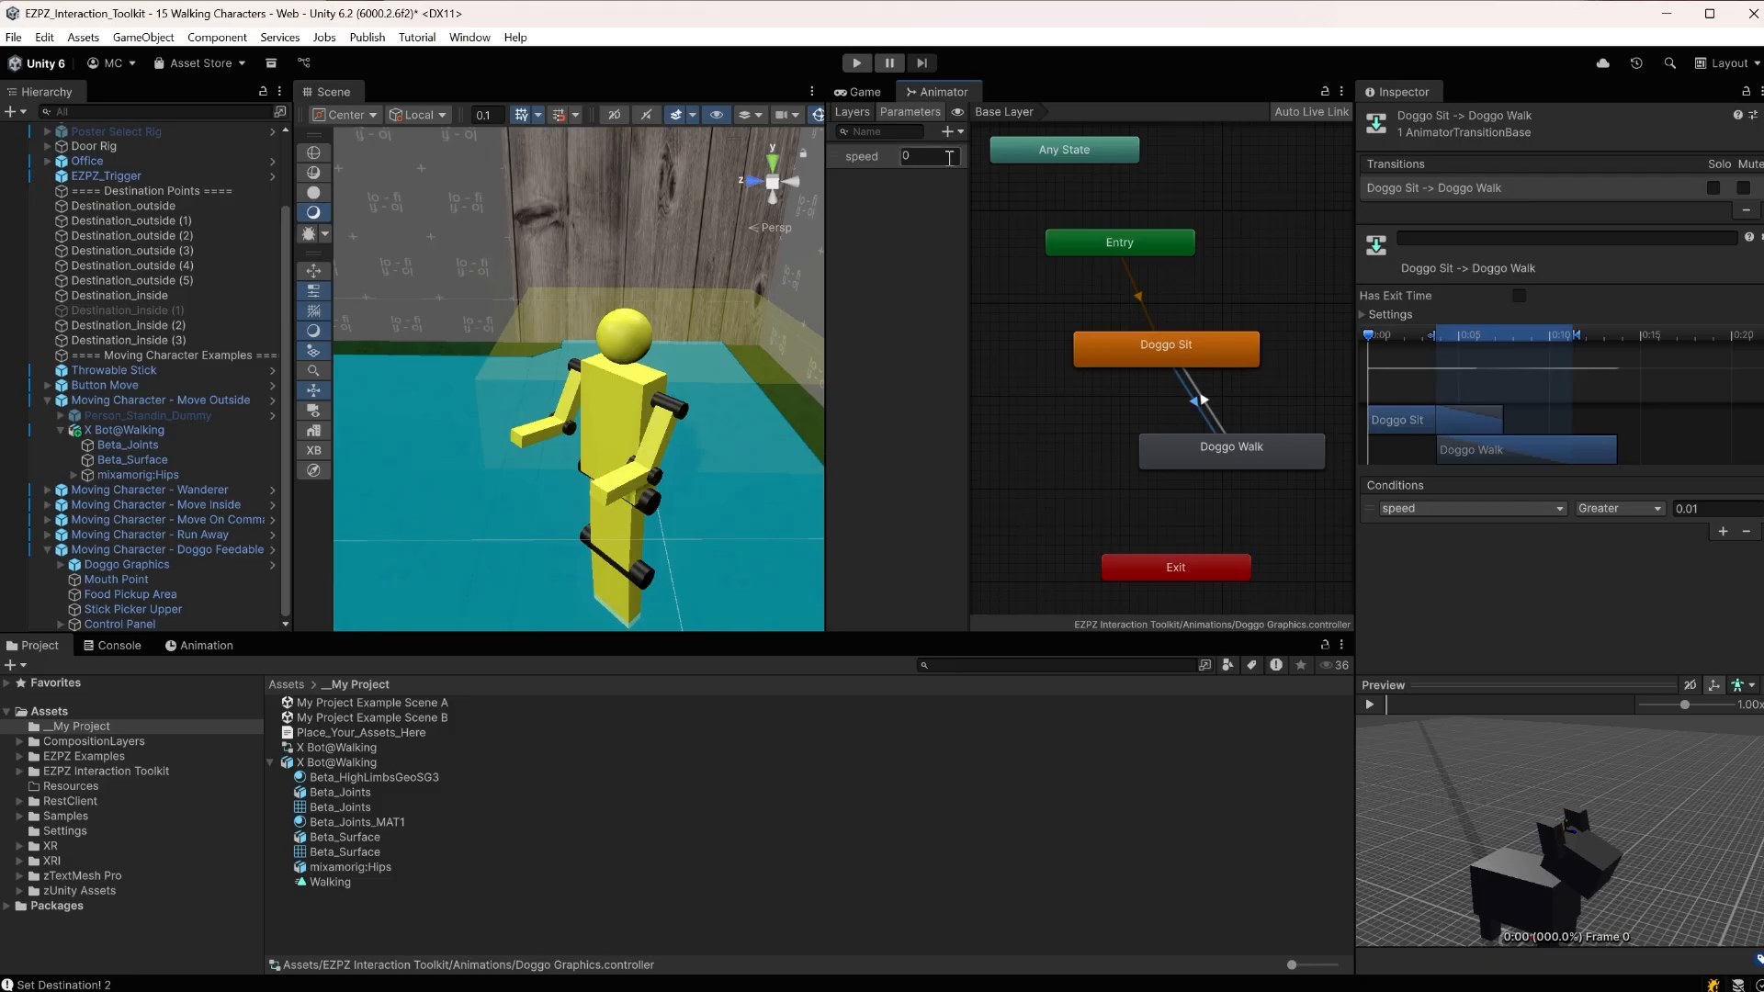
click(1685, 512)
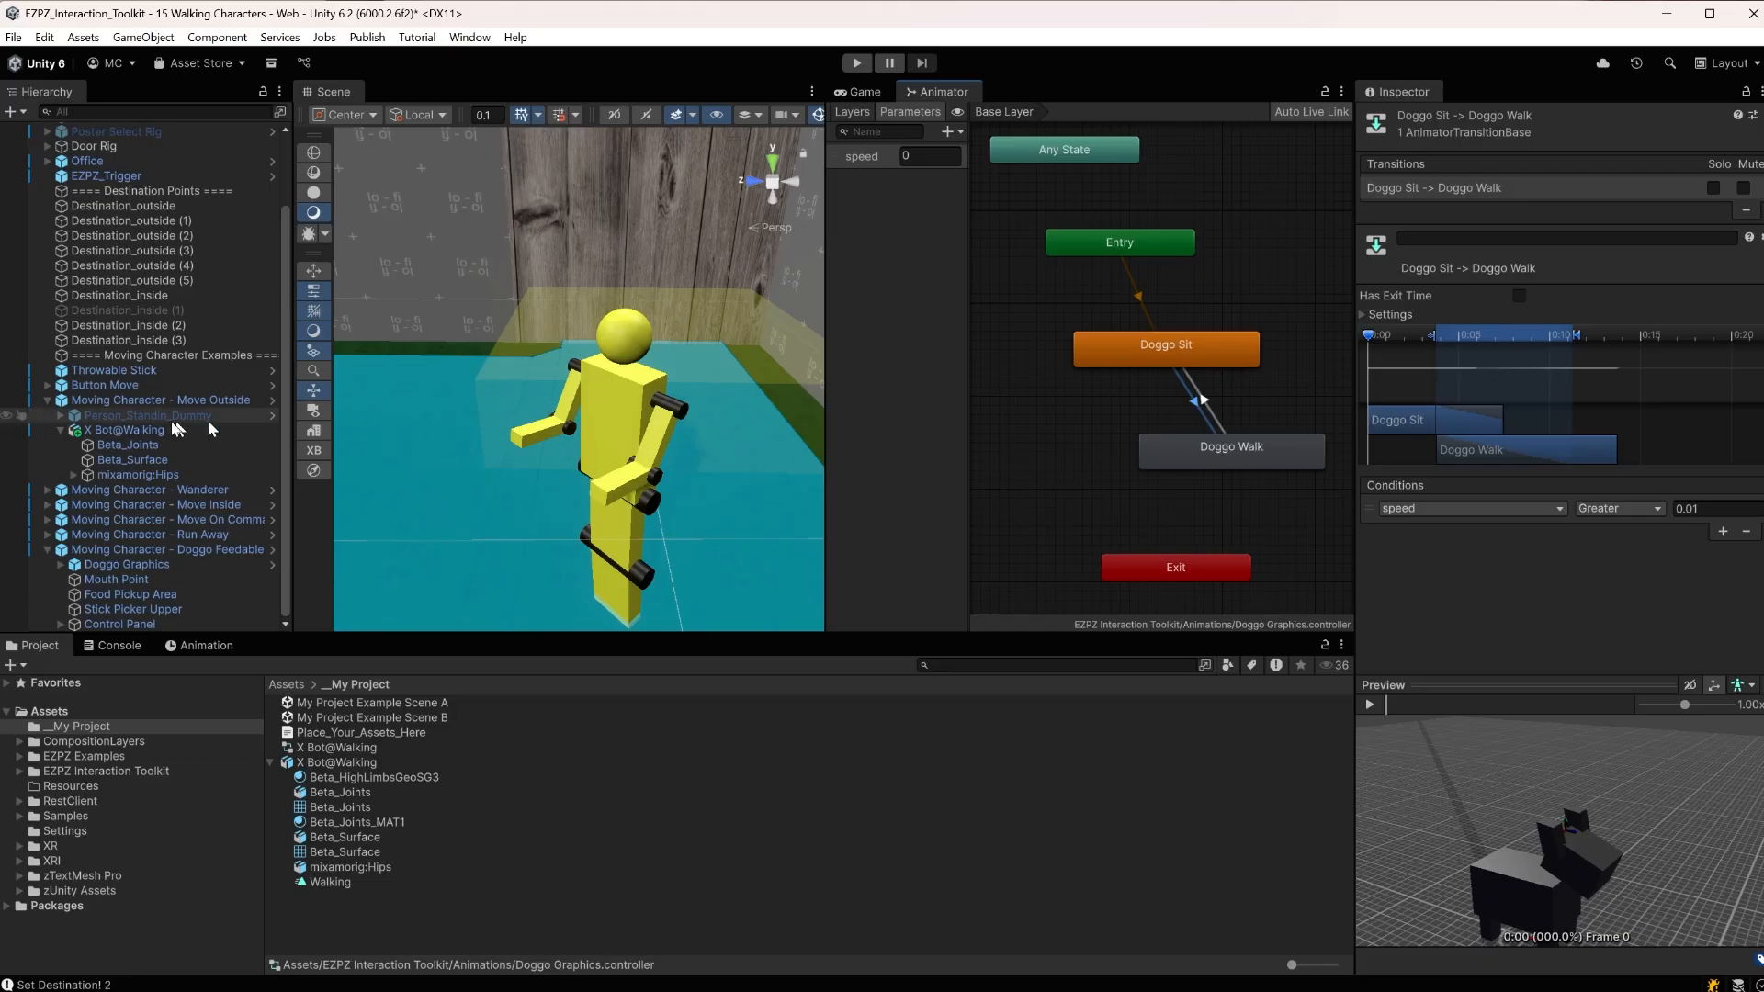
Add a float parameter named speed to the animator controller of X Bot@Walking
click(134, 428)
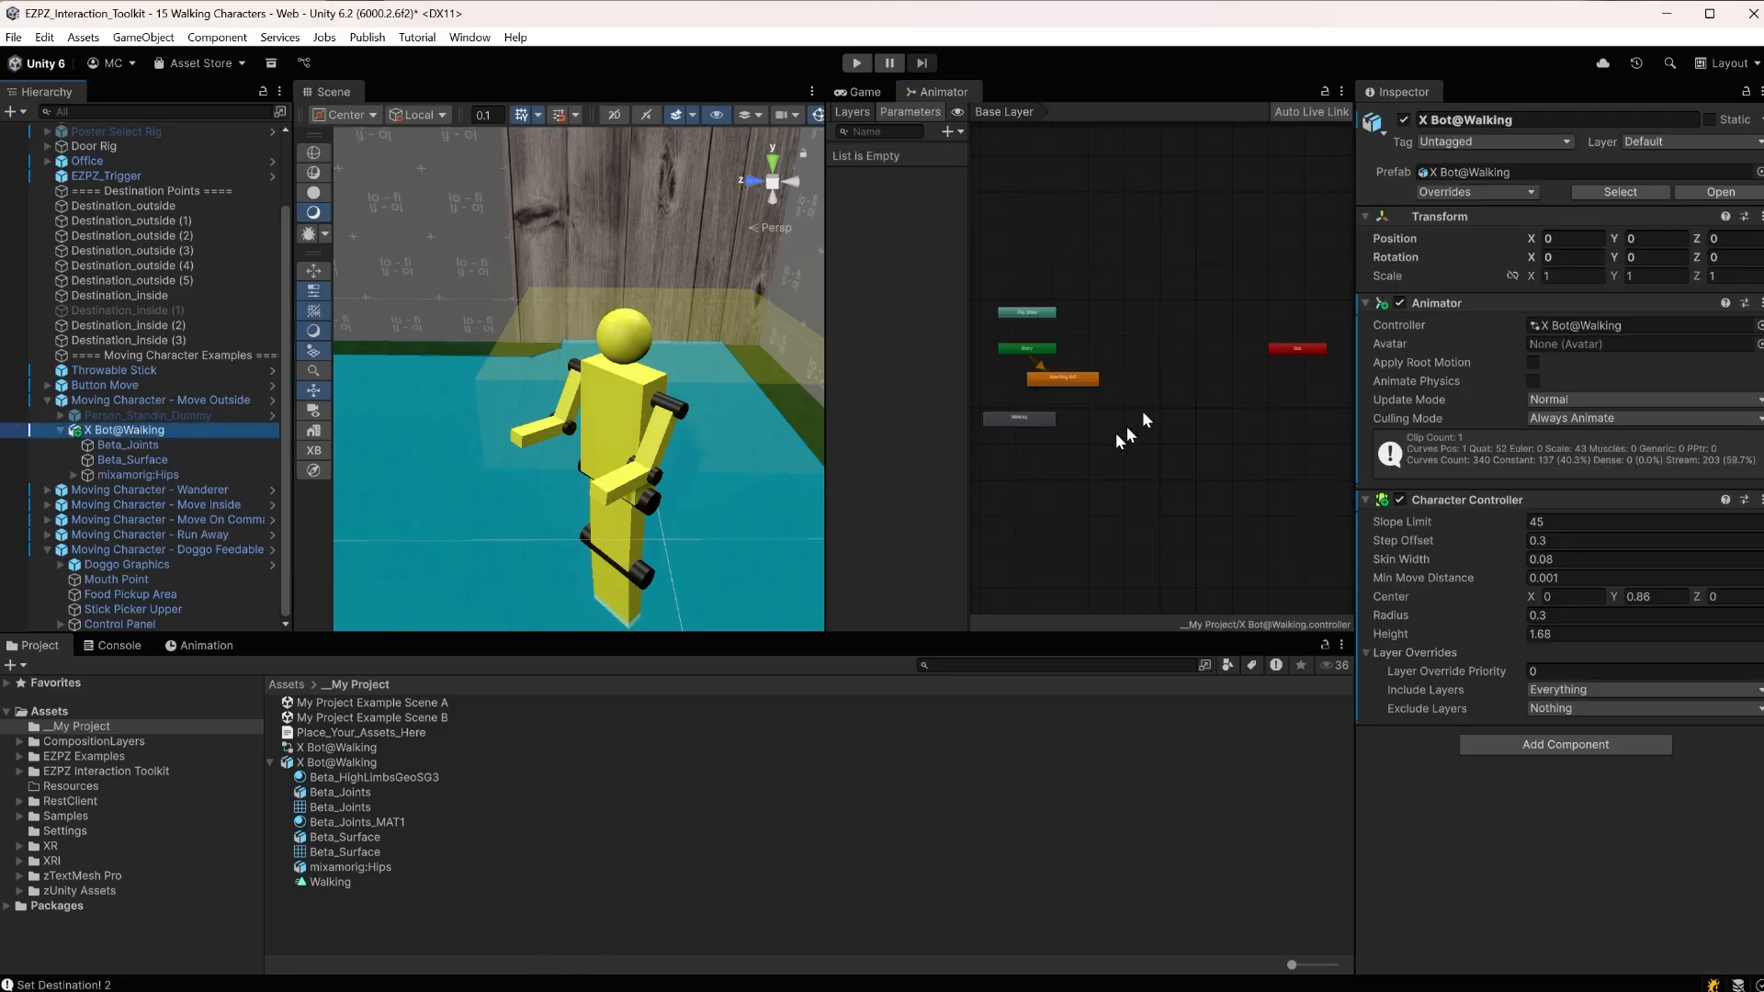
scroll(1102, 418, up, 10)
scroll(1217, 414, down, 5)
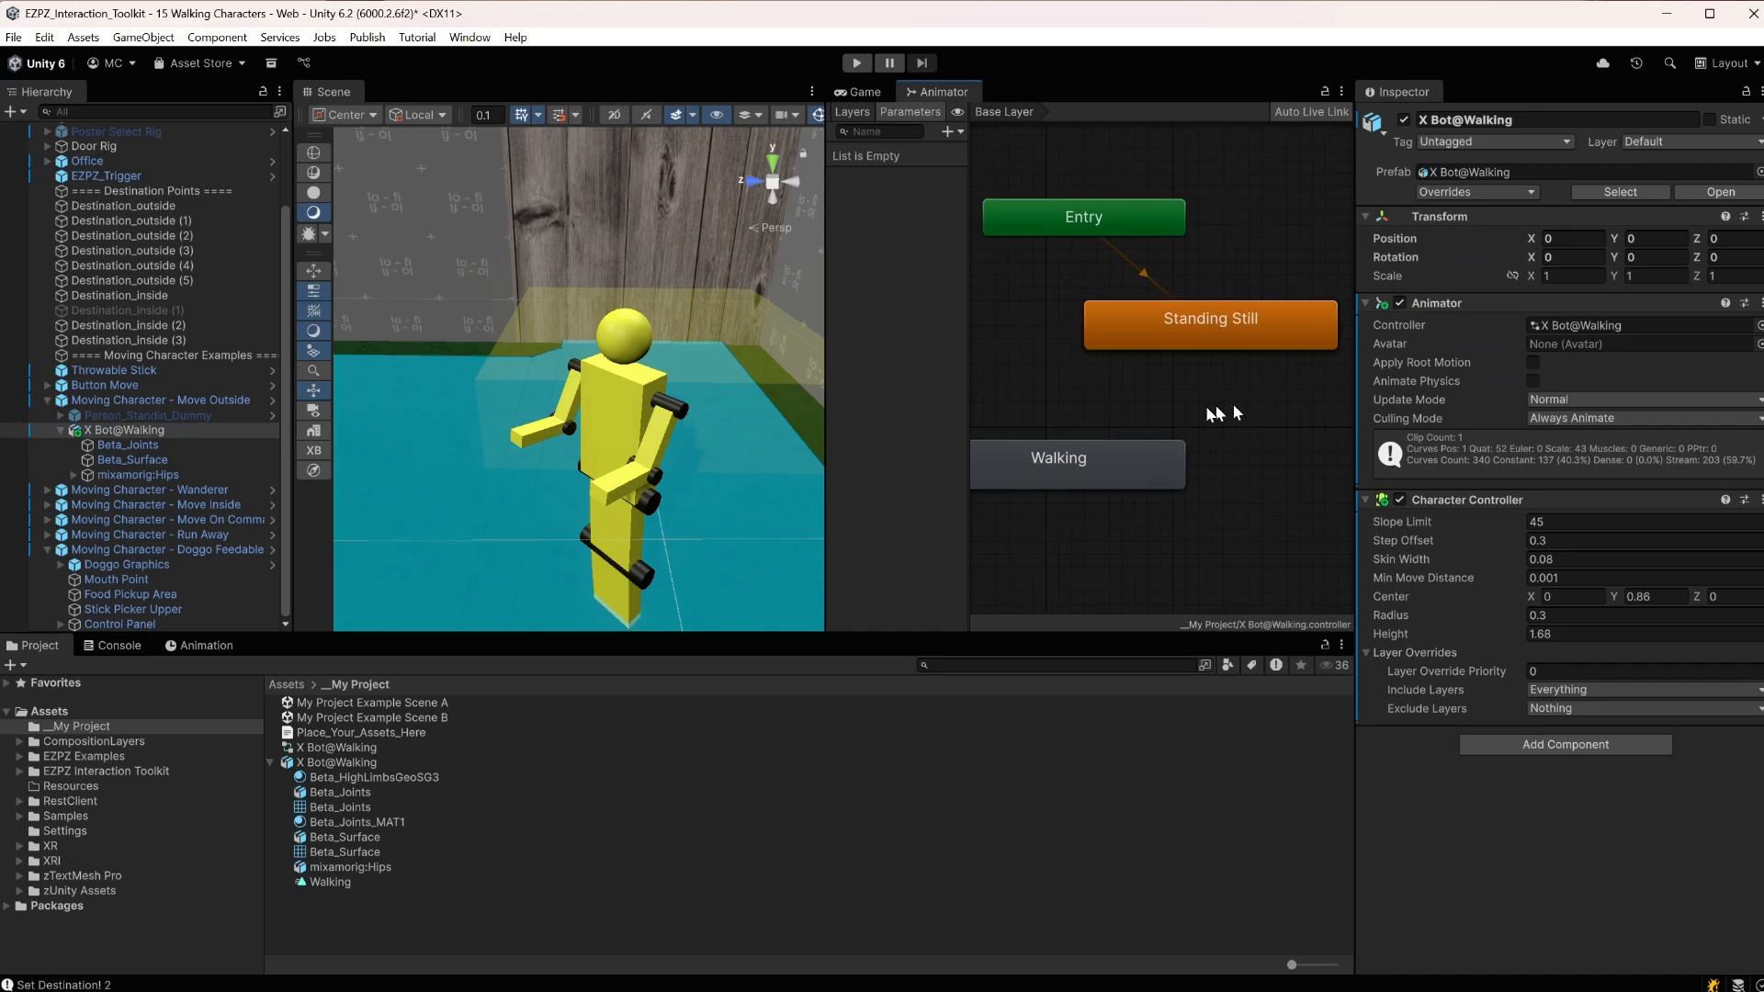
scroll(991, 260, up, 1)
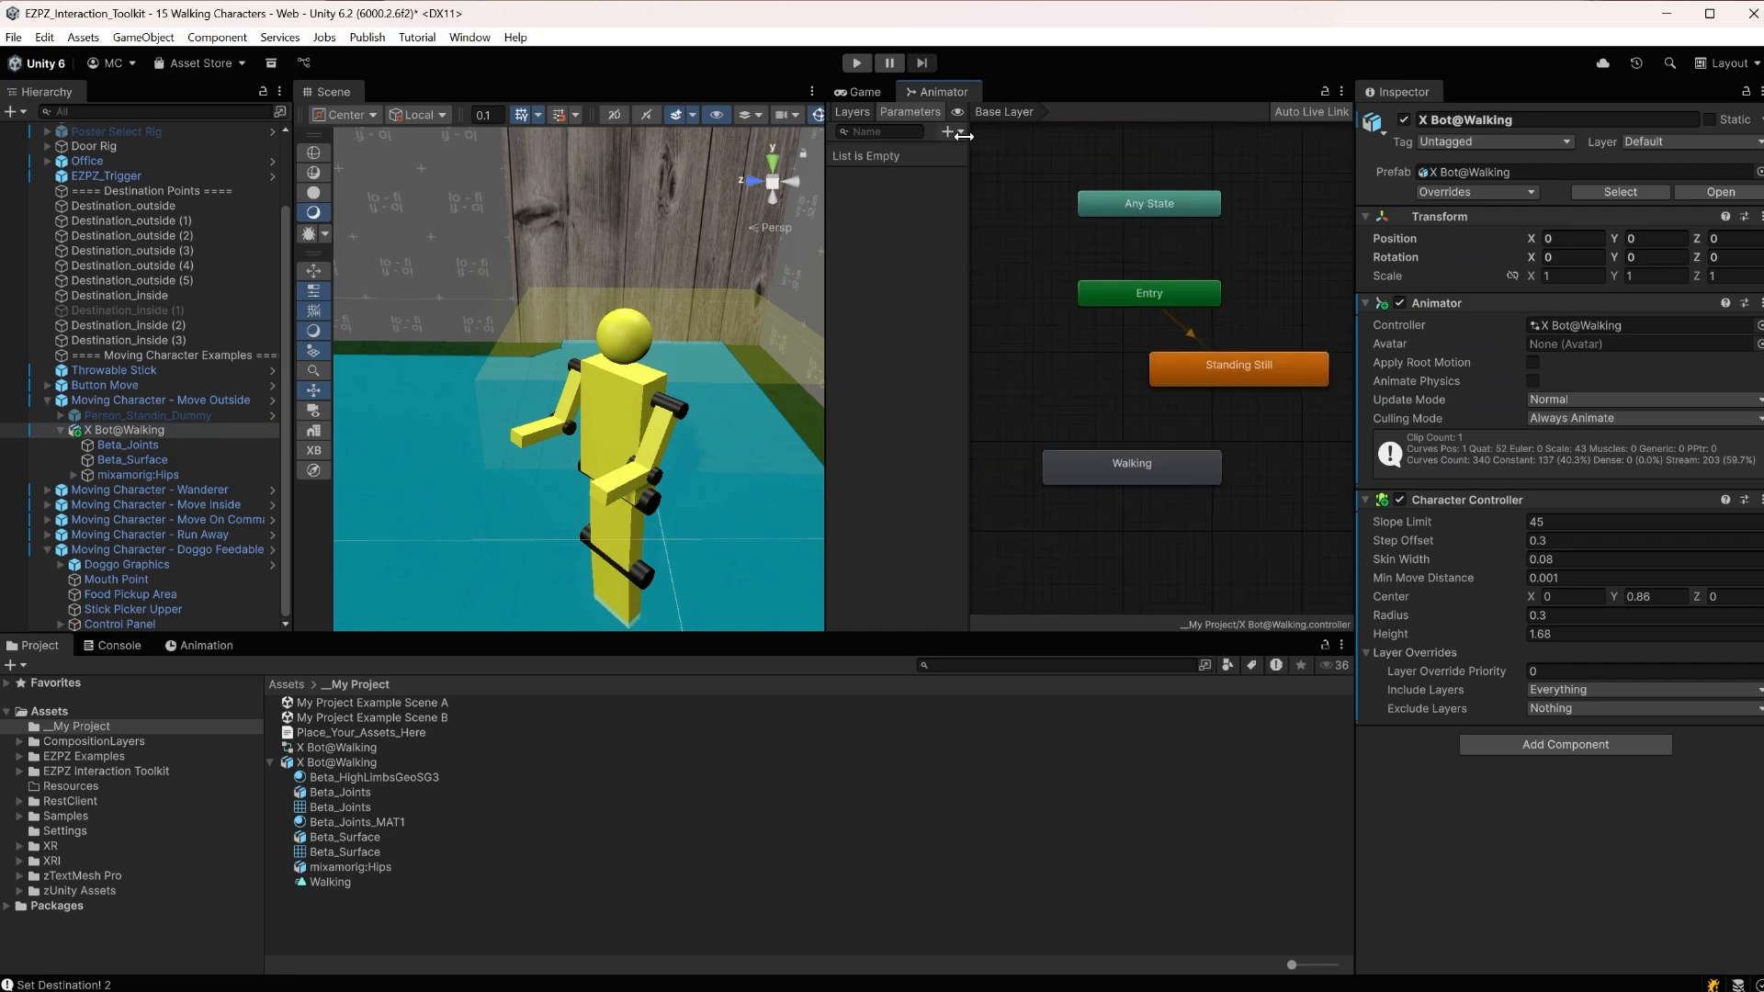
click(959, 133)
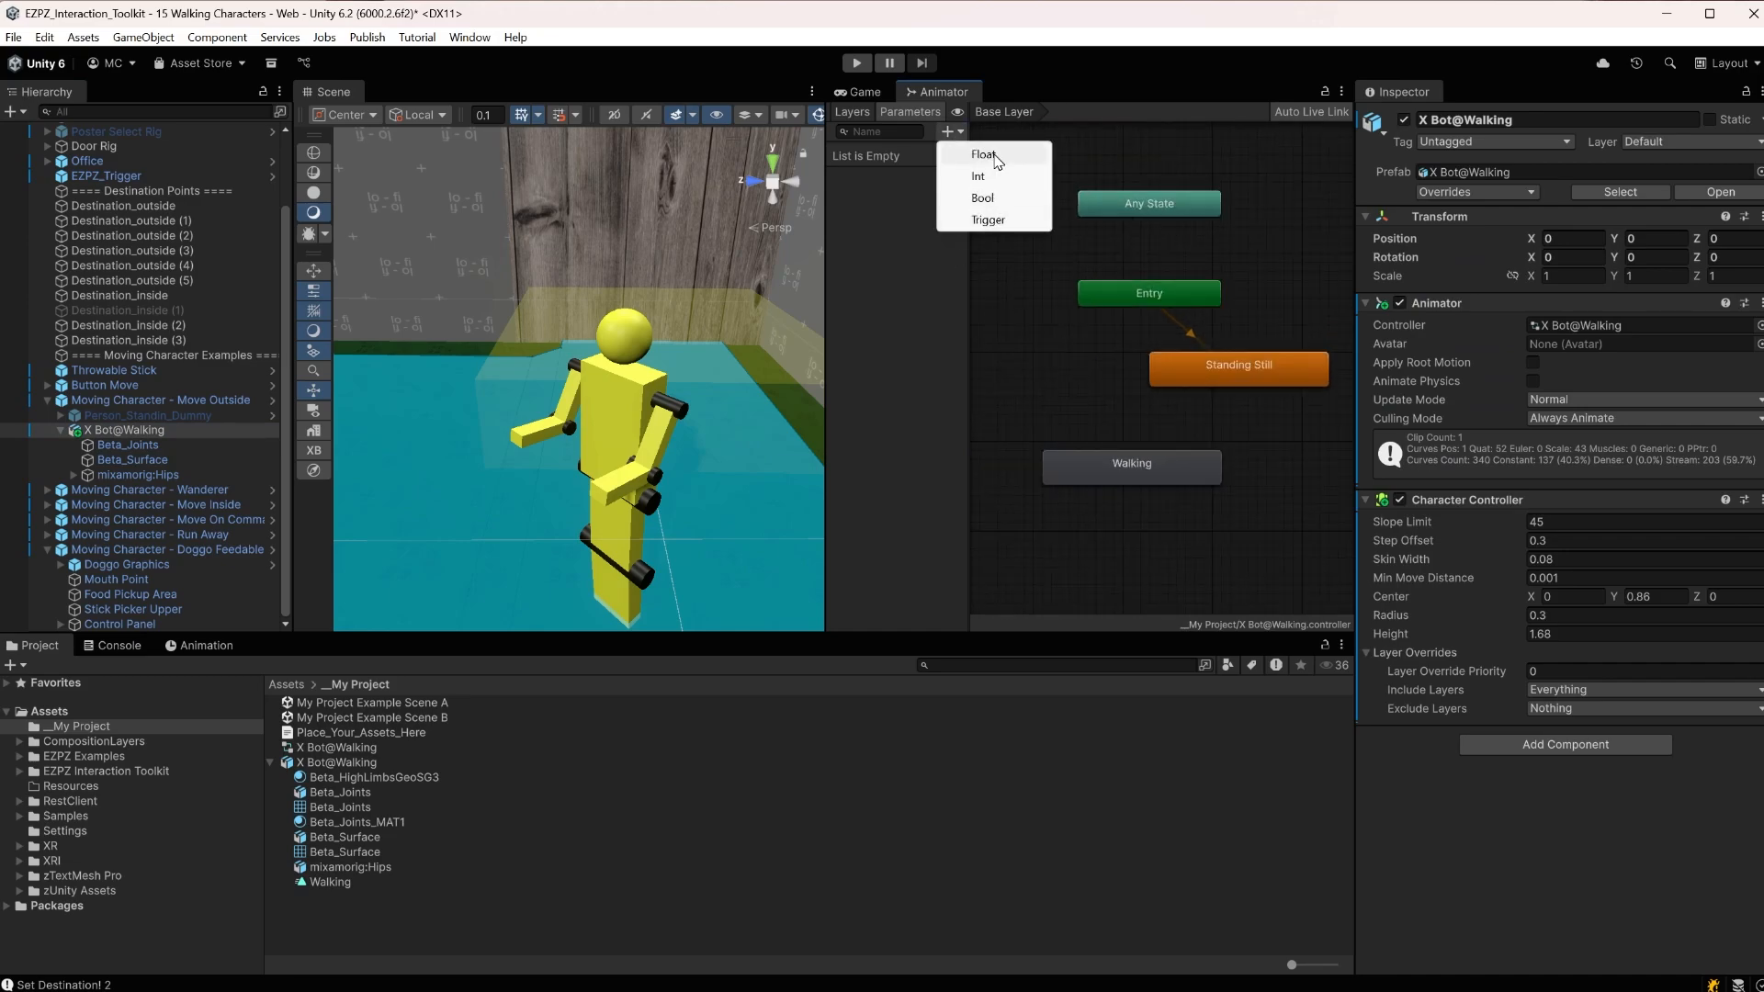
click(983, 155)
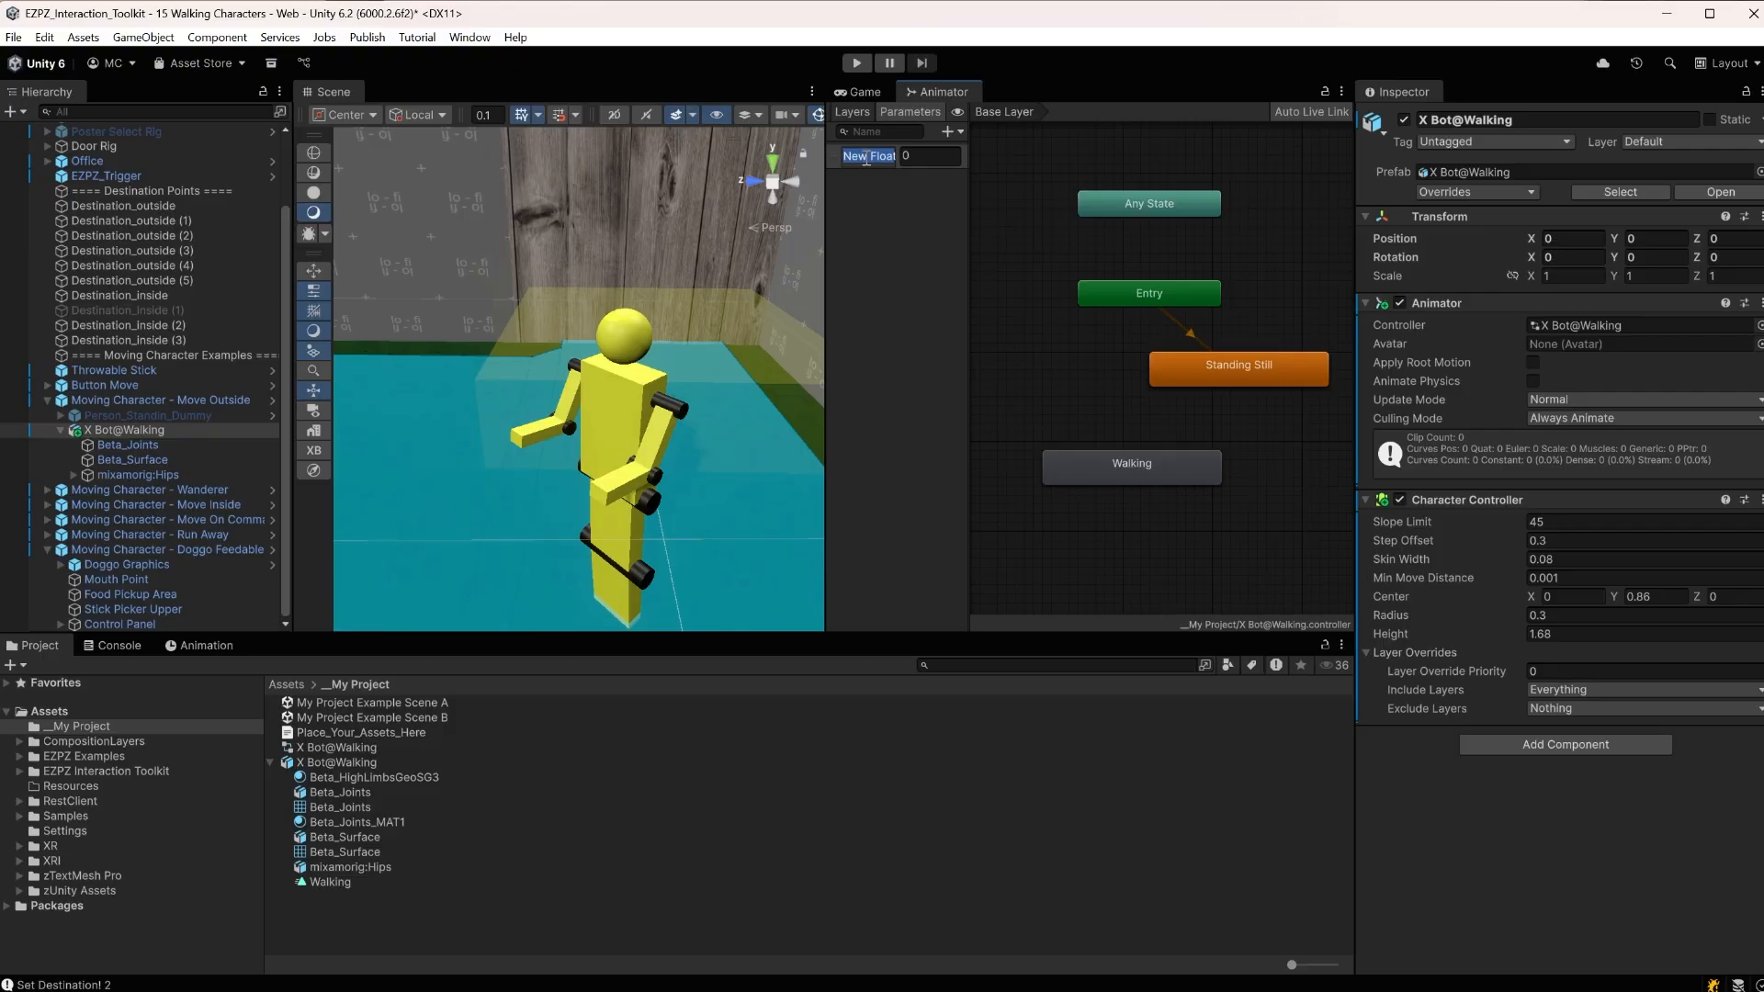
Align the Walking and Standing Still states and make a transition from Standing Still to Walking
drag(1154, 467, 1198, 467)
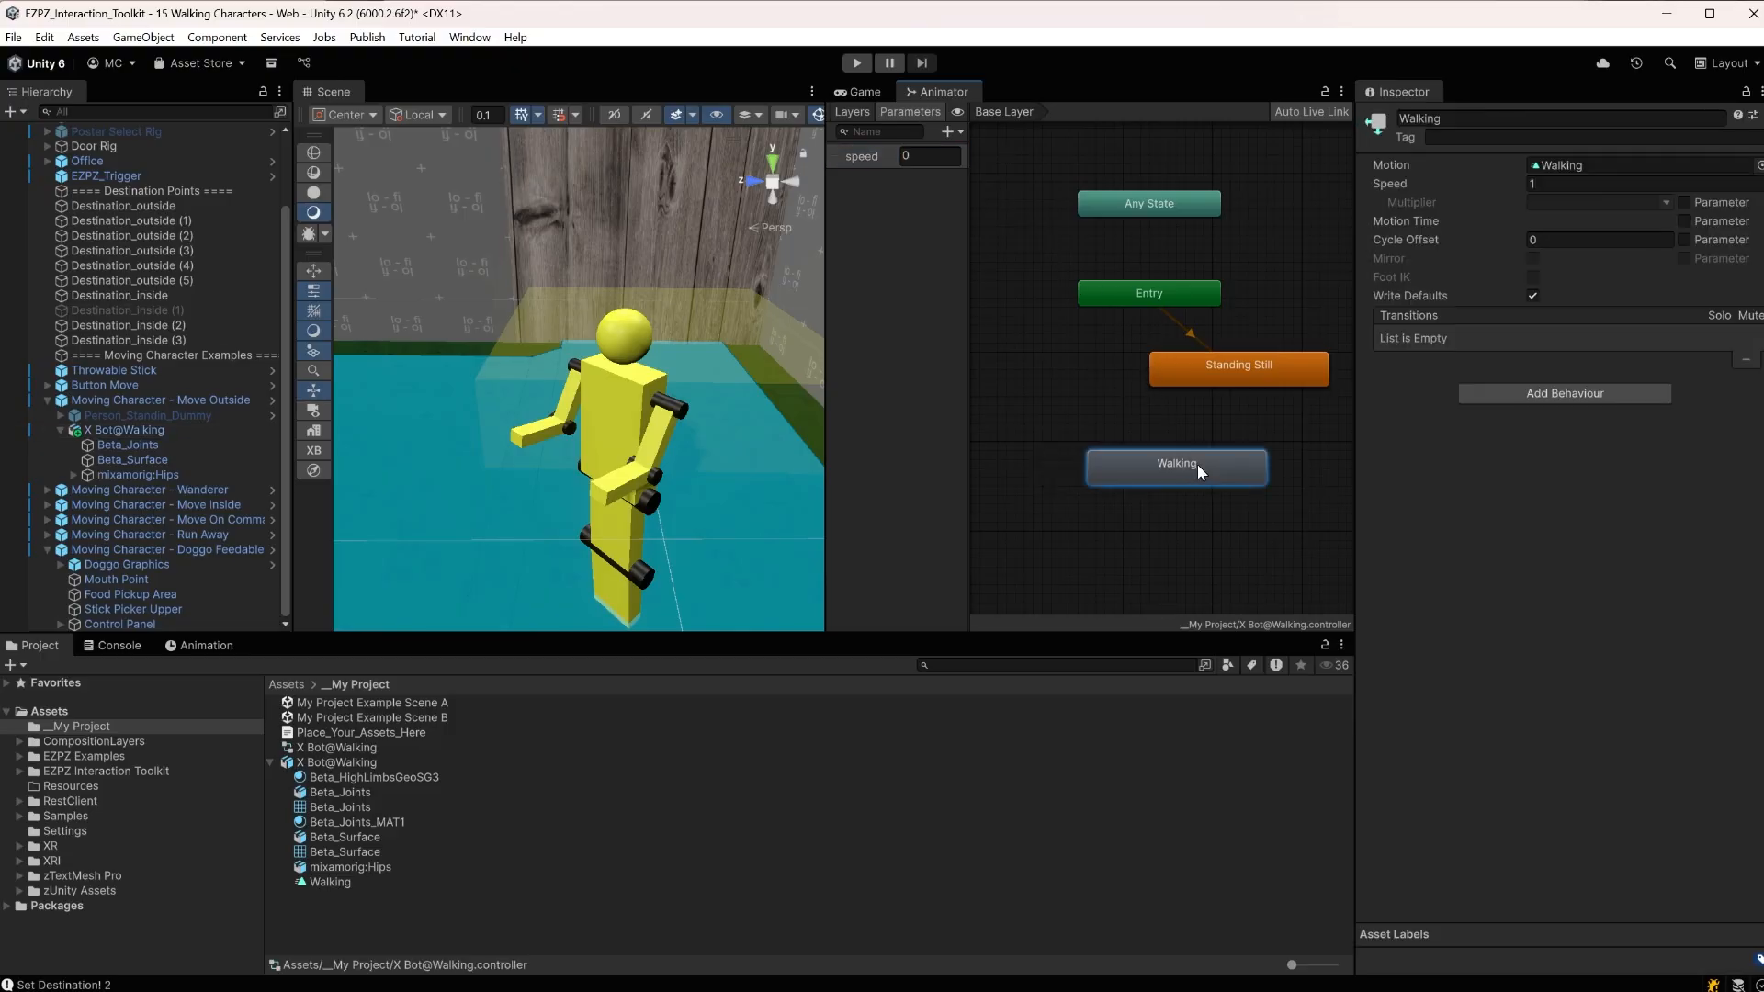
middle_drag(1219, 407, 1164, 389)
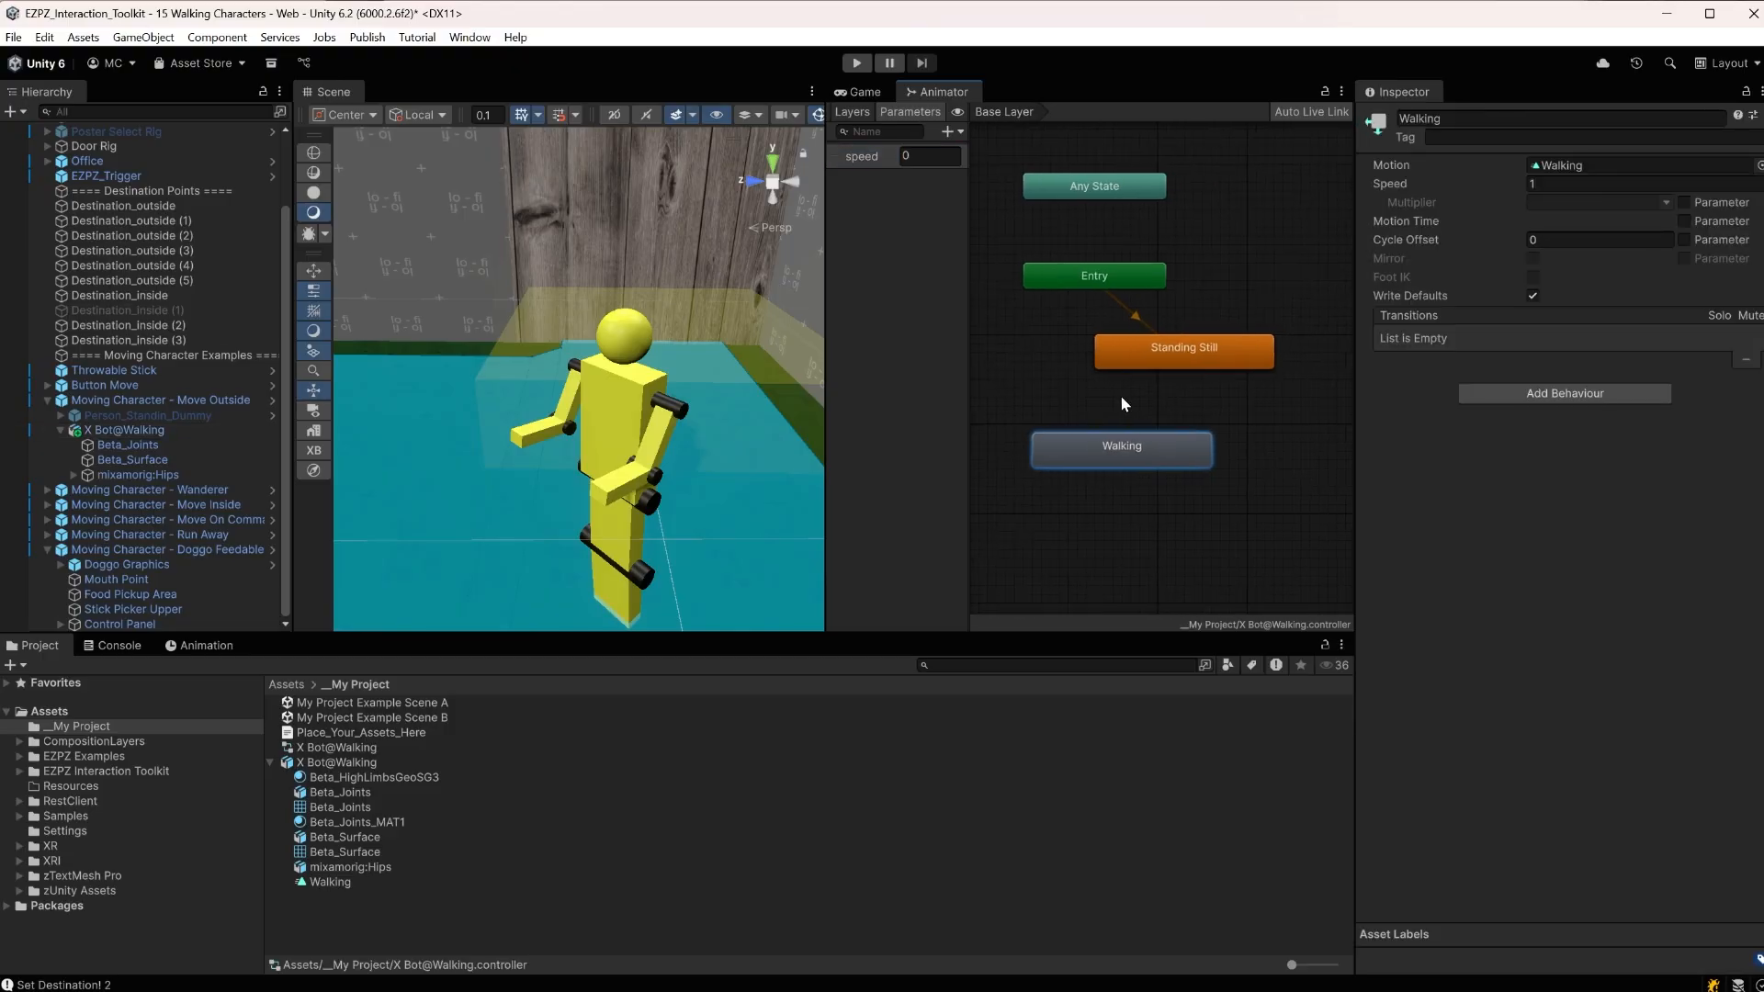
drag(1177, 365, 1140, 365)
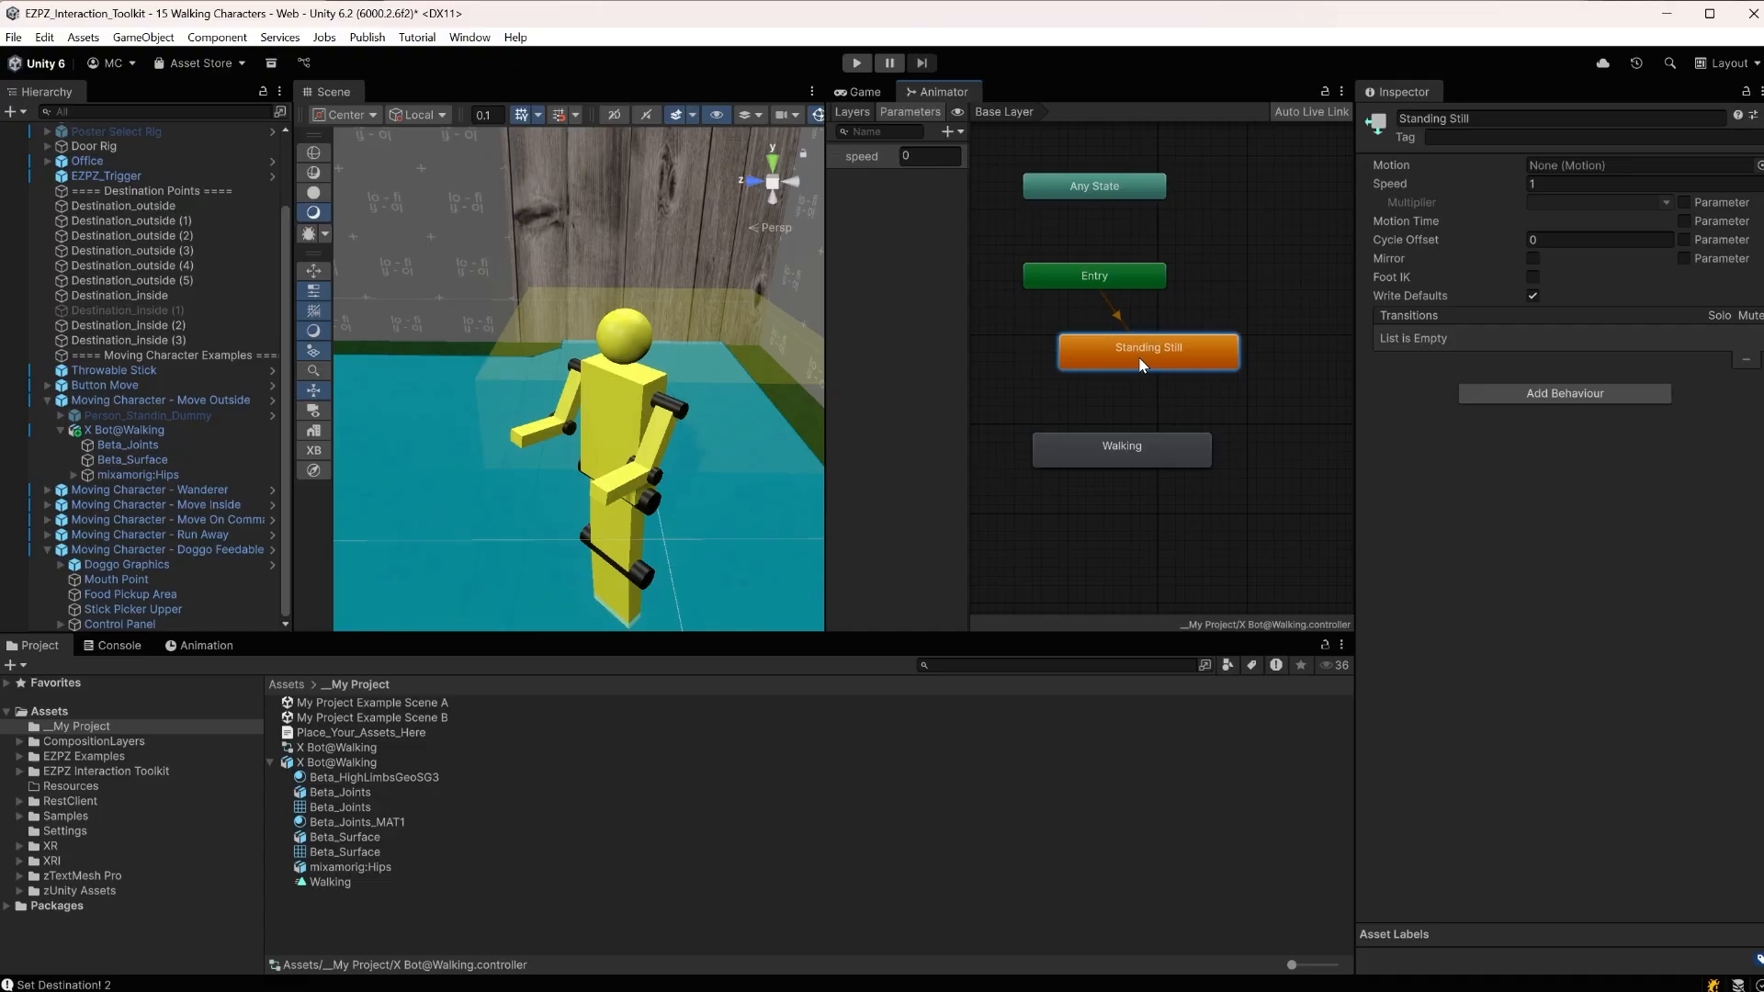
right_click(1130, 367)
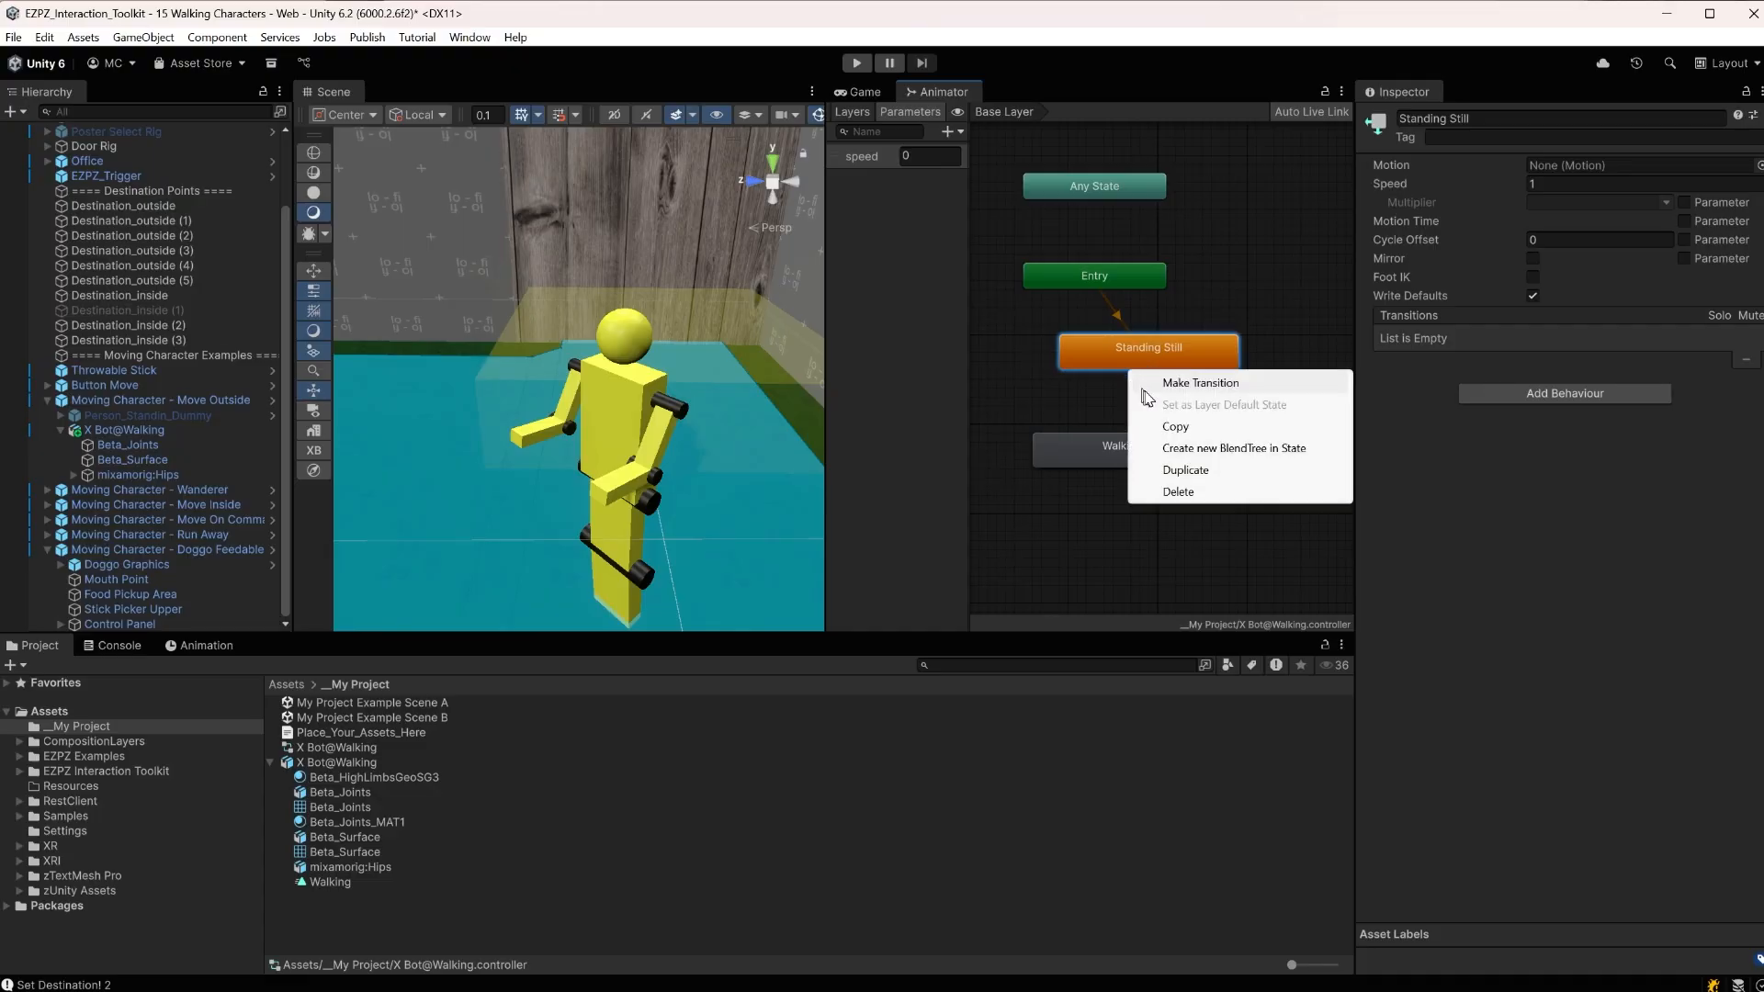
click(1176, 384)
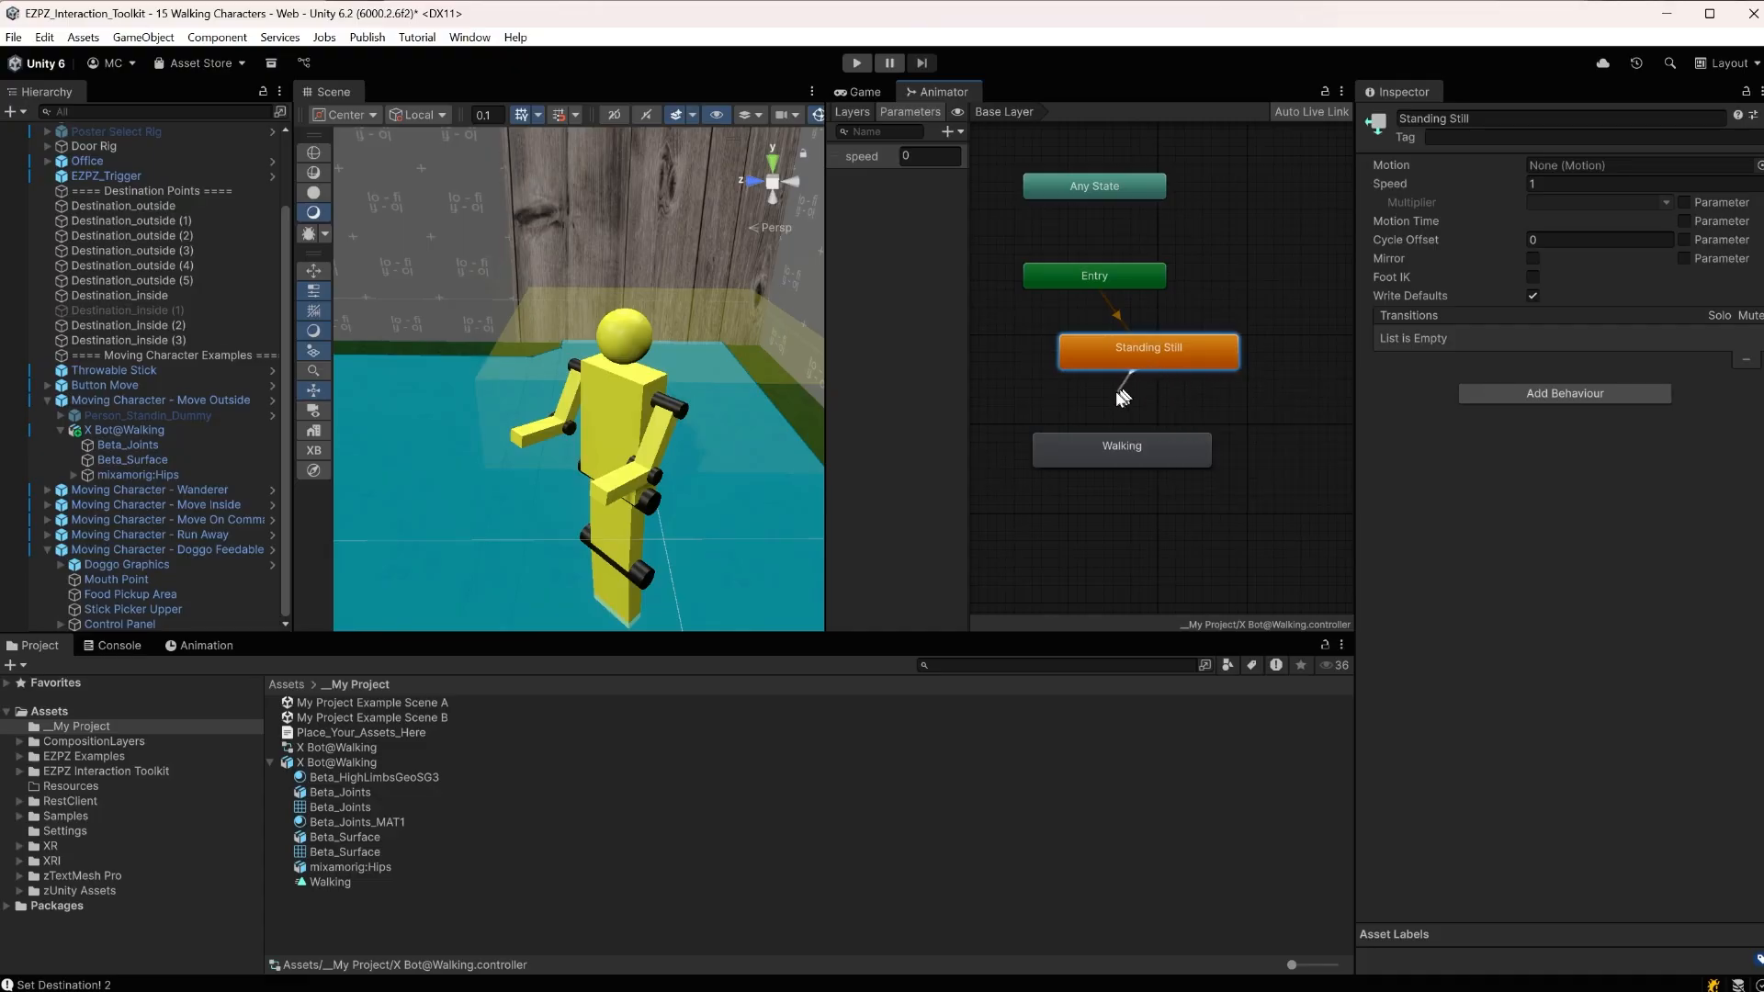
click(1088, 451)
drag(1169, 453, 1181, 461)
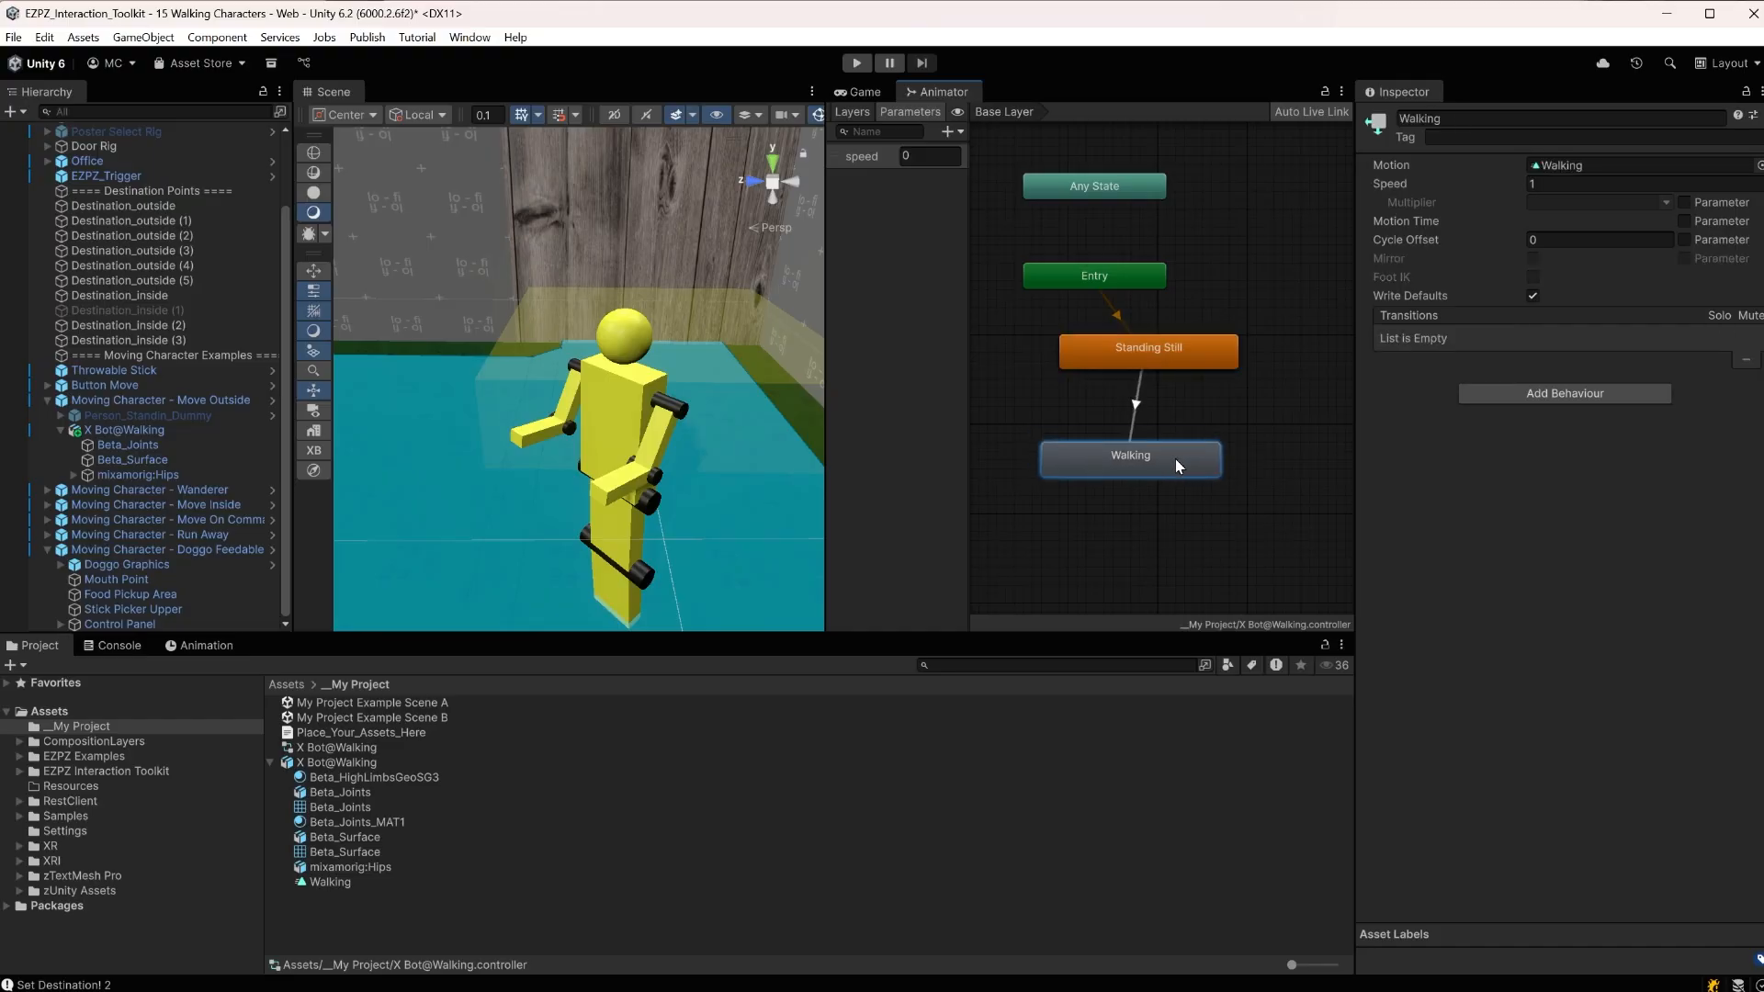
Add a condition to the Standing Still to Walking transition that uses the speed parameter with the Greater comparison
click(1138, 405)
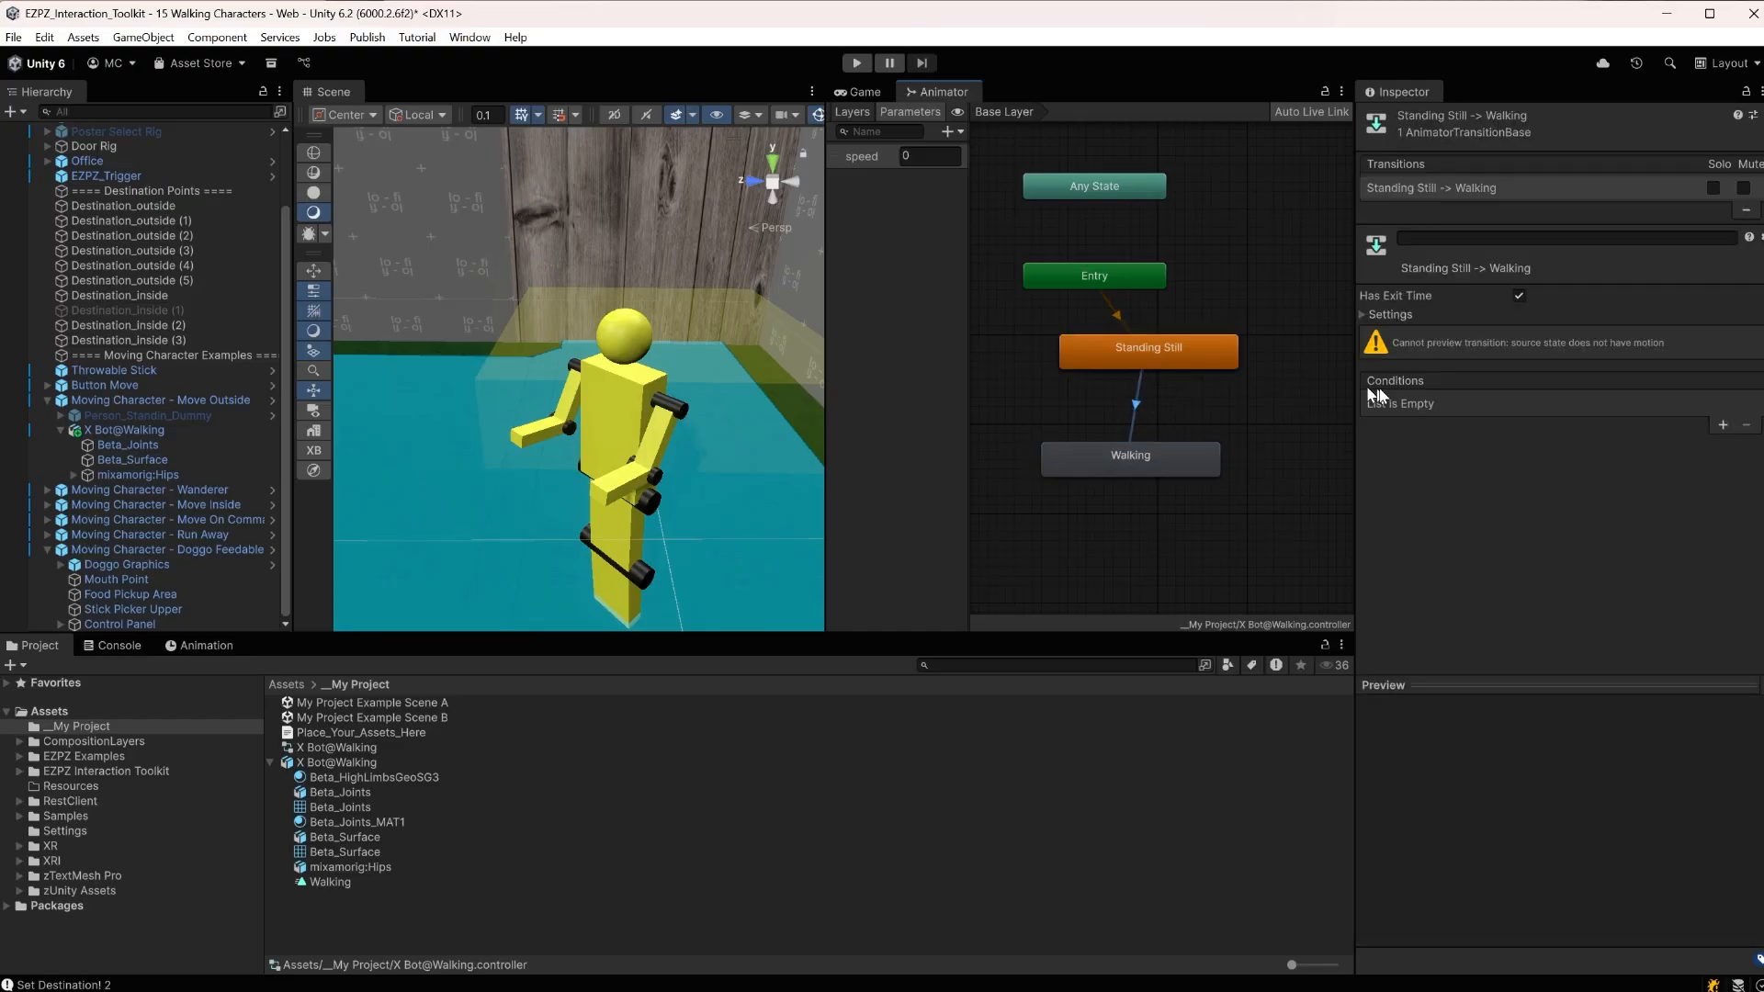
click(1721, 427)
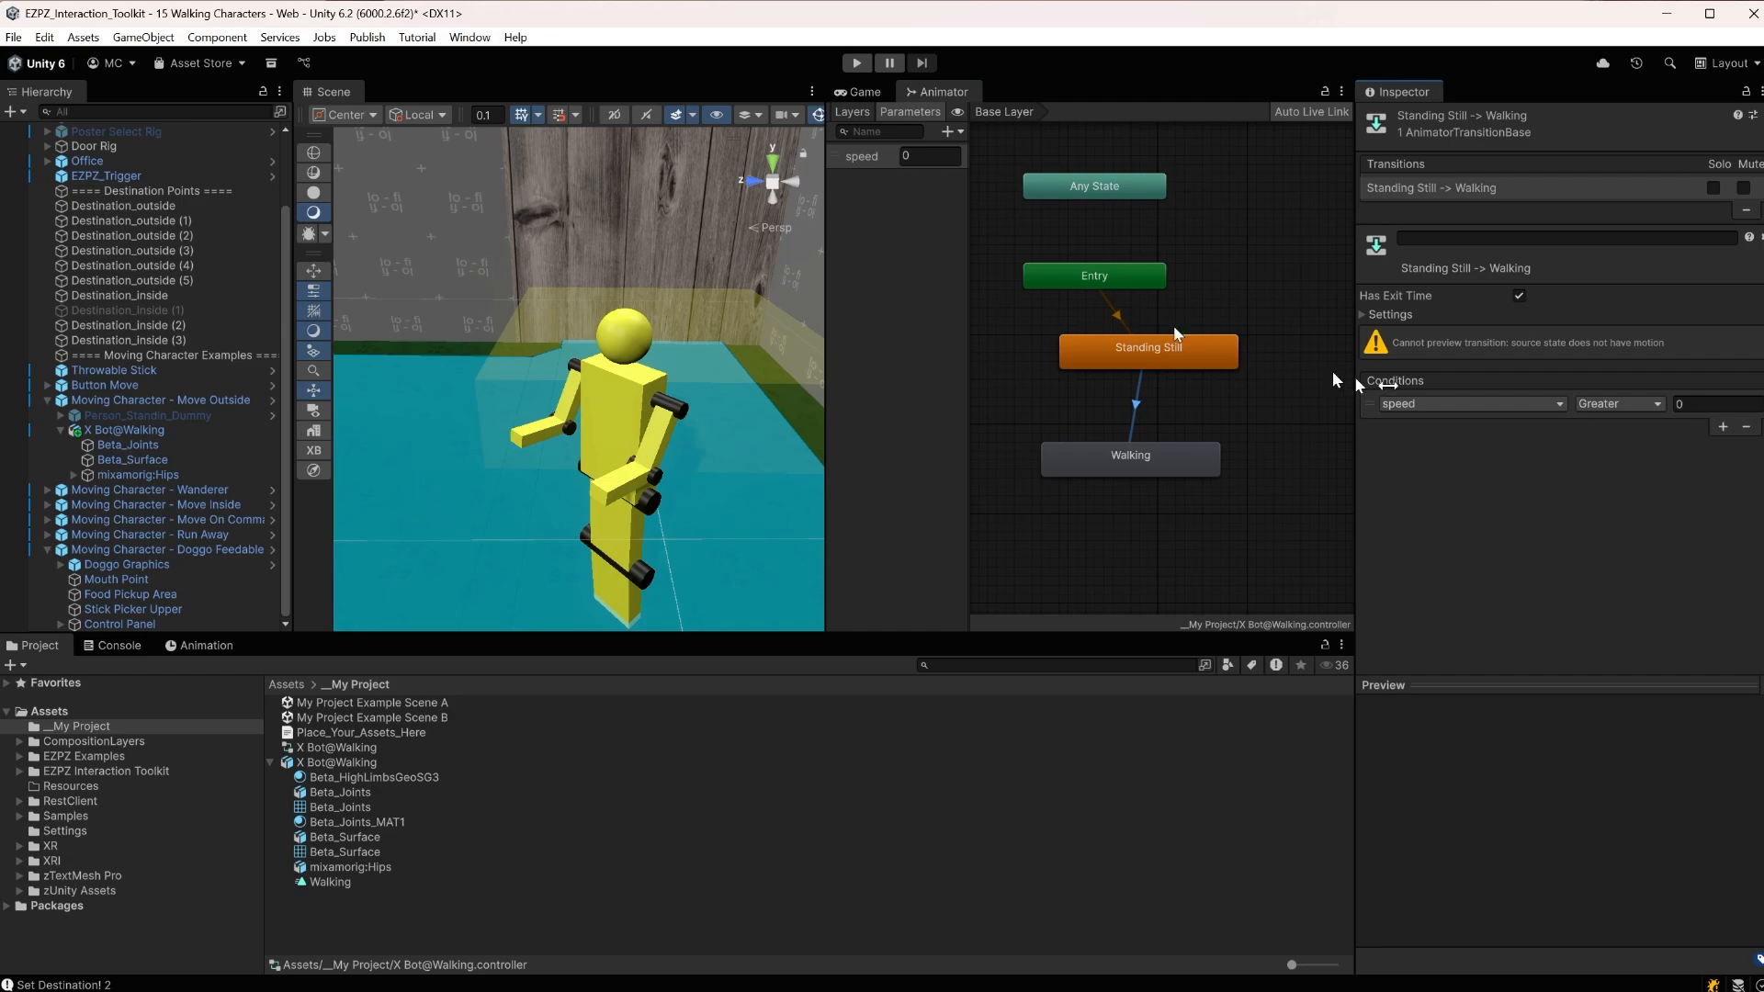
click(1621, 408)
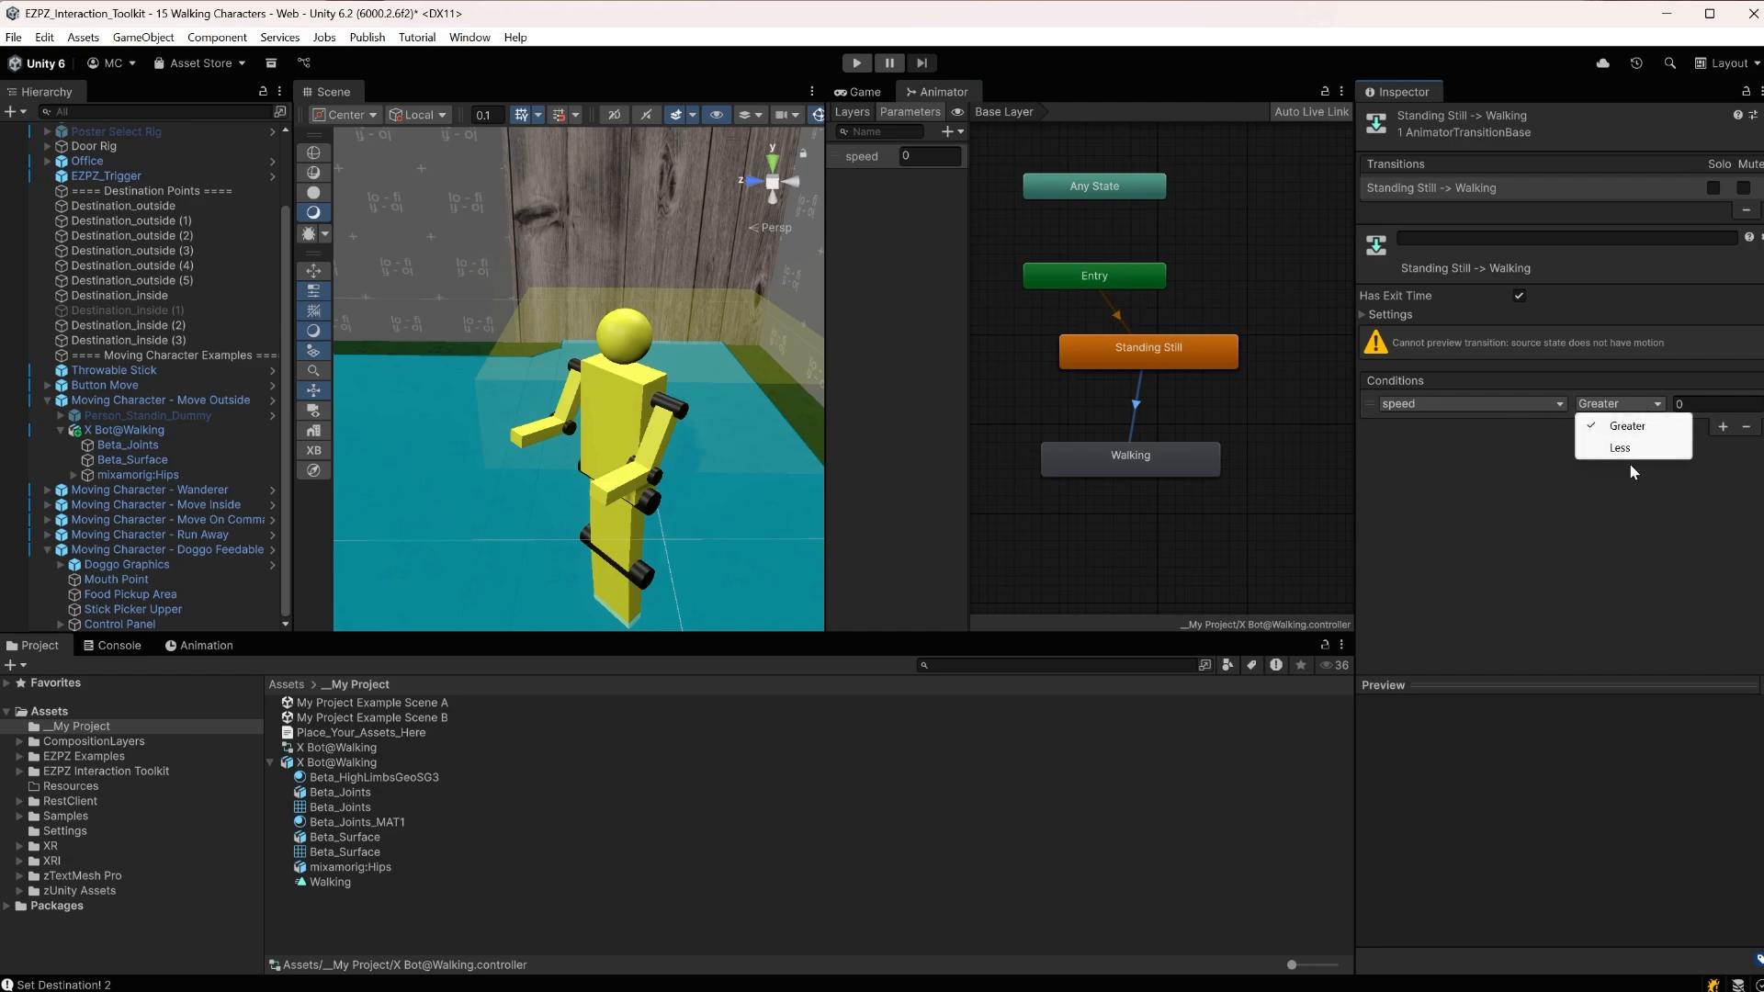
click(1624, 505)
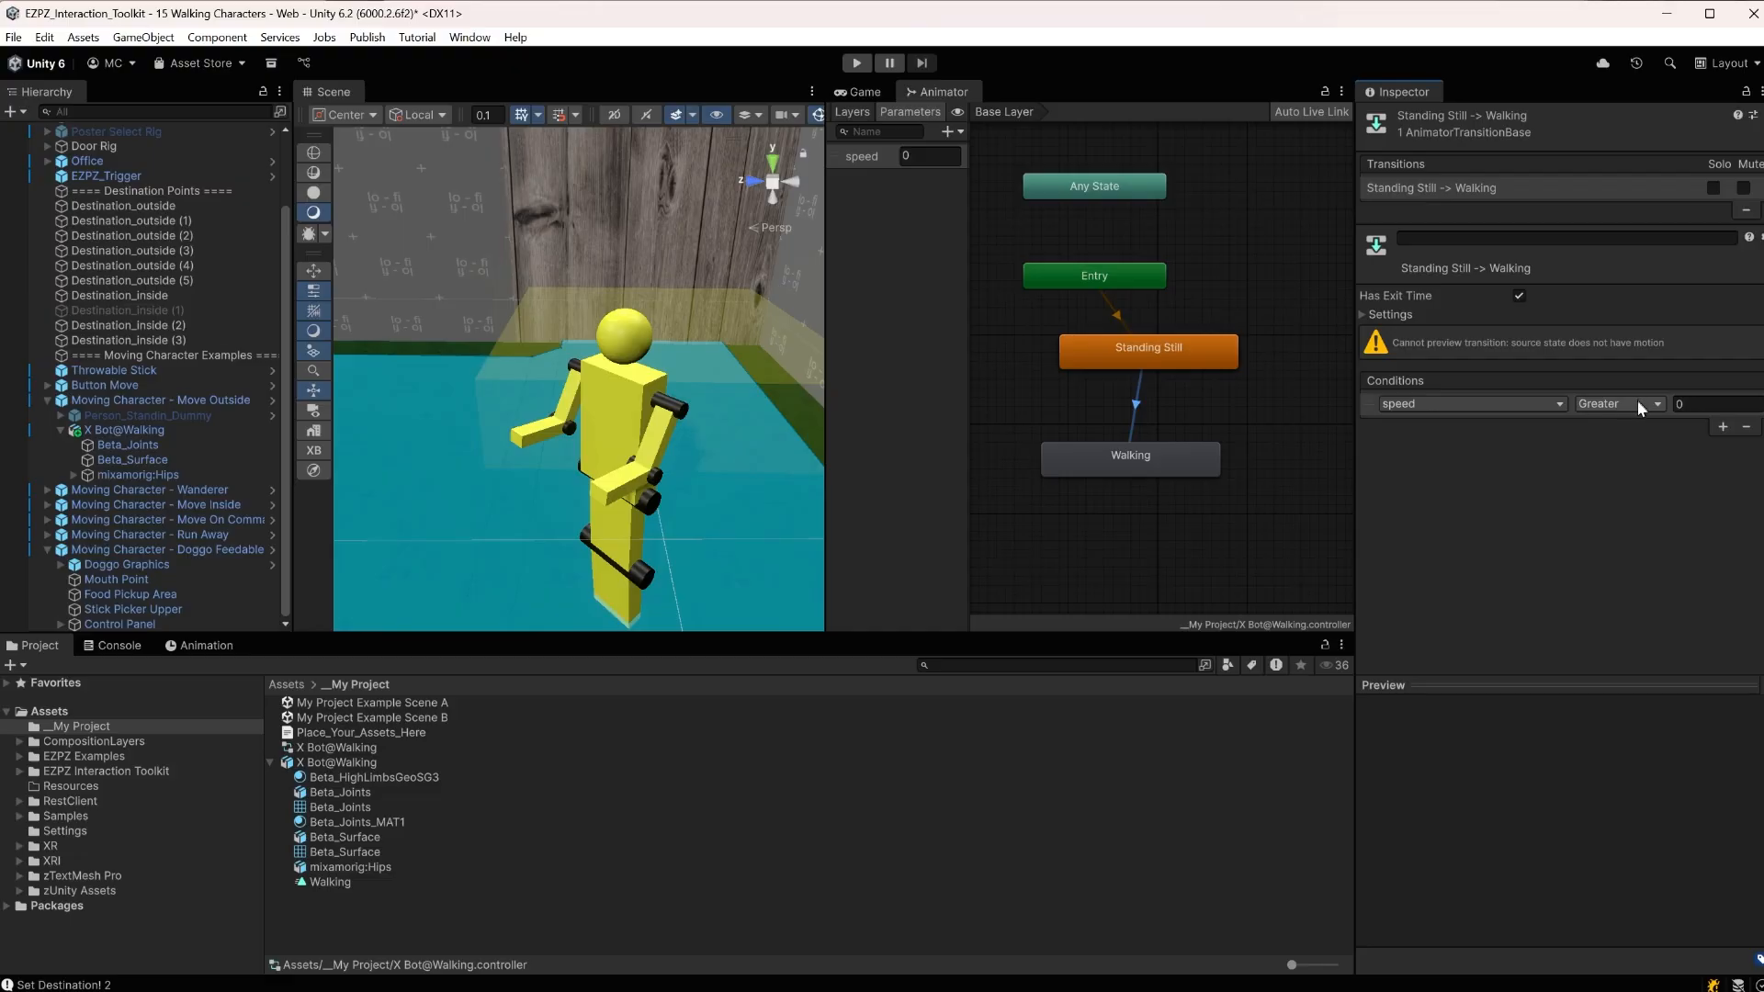
click(1714, 403)
Frame the X Bot in the Scene view, run the scene, and set its animator's speed parameter to 1
double_click(146, 431)
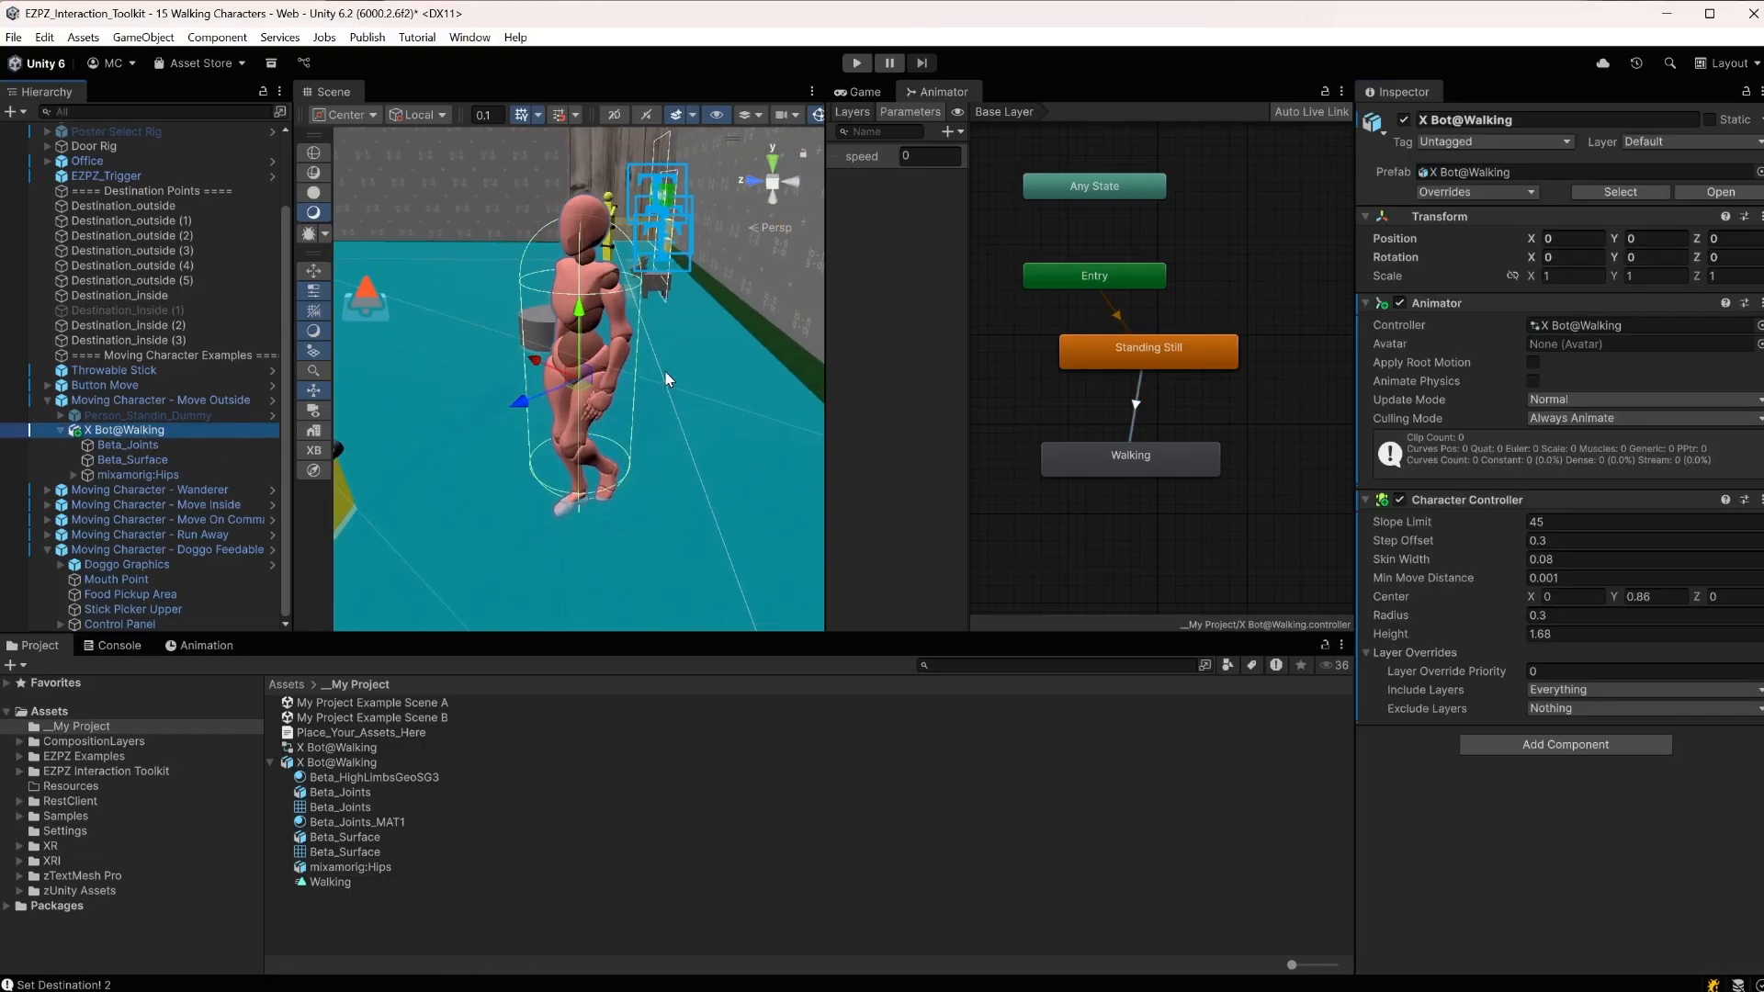
right_drag(606, 386, 726, 372)
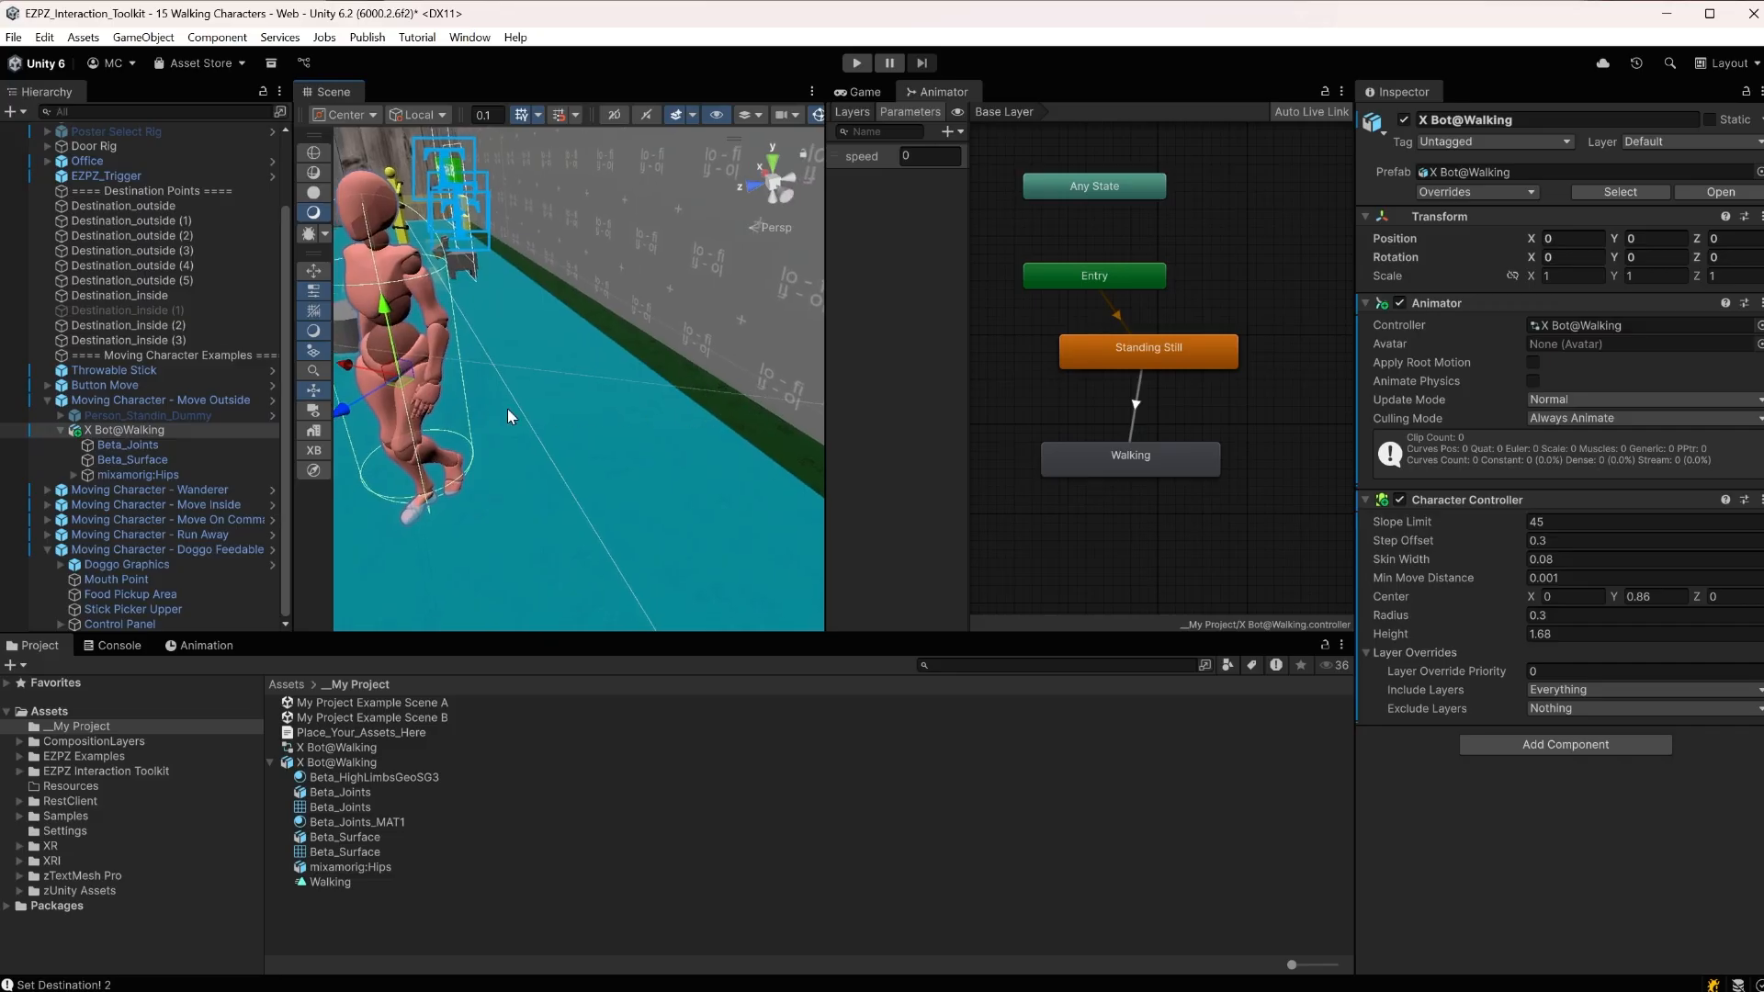
middle_drag(507, 409, 640, 391)
scroll(691, 441, down, 5)
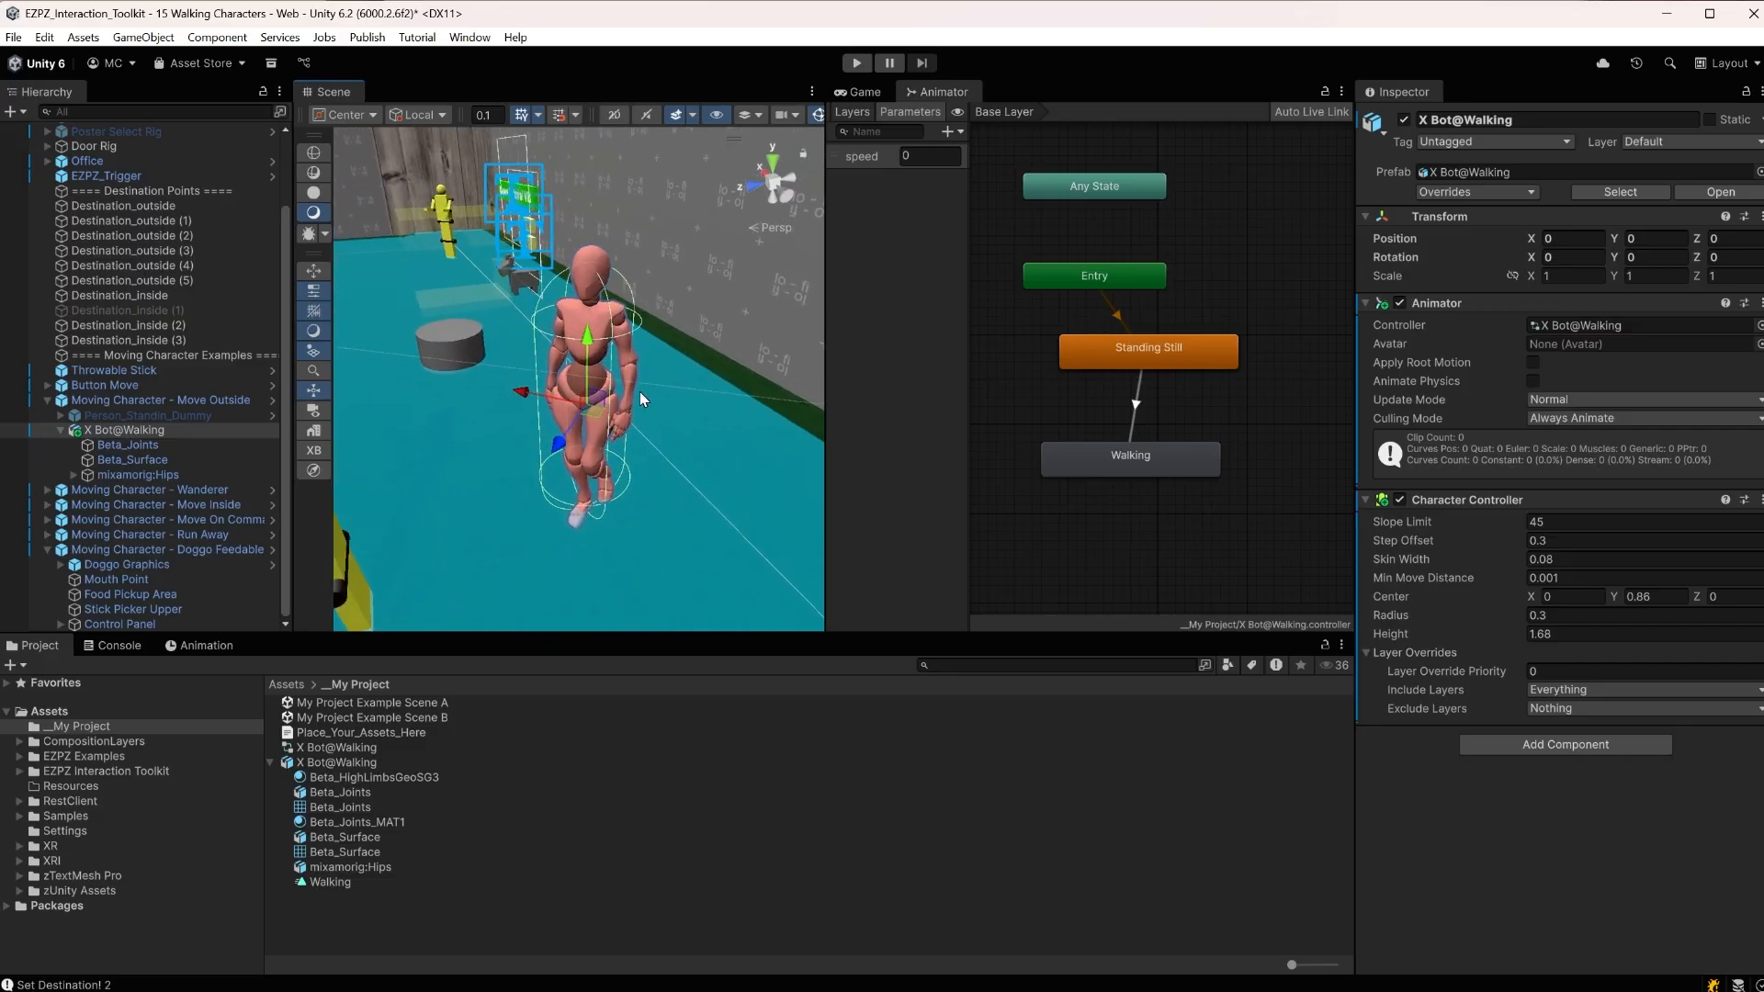
scroll(637, 394, down, 3)
click(856, 62)
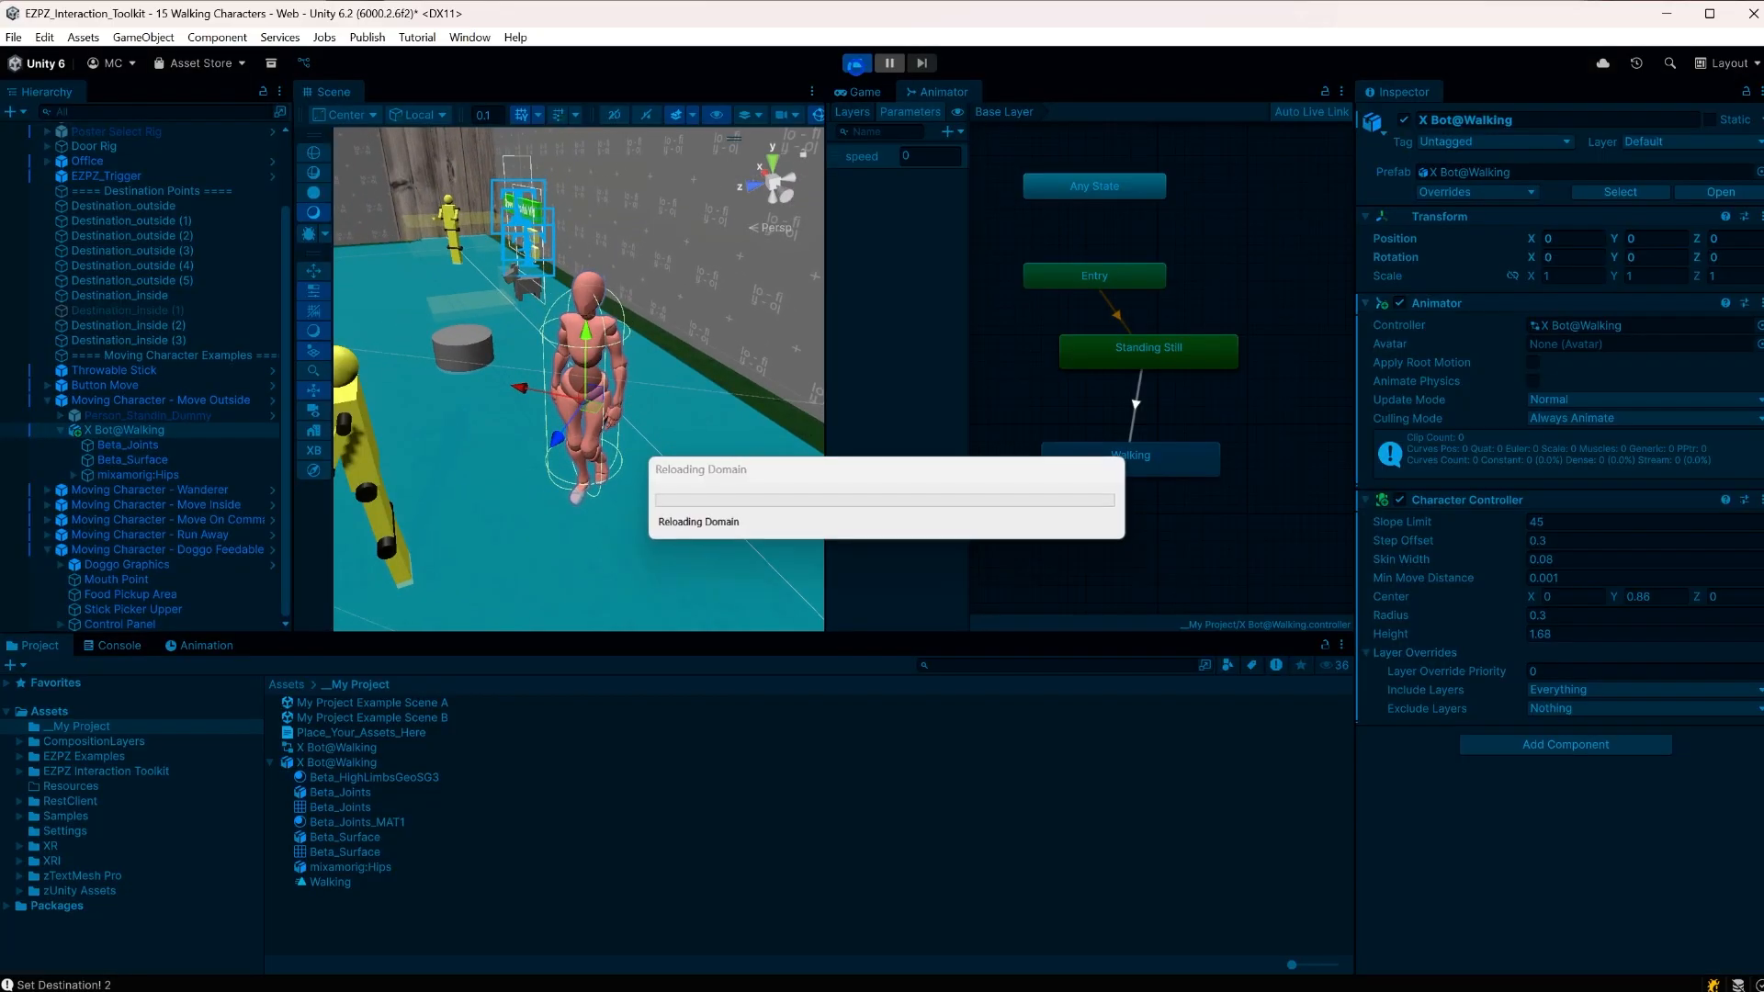
click(937, 92)
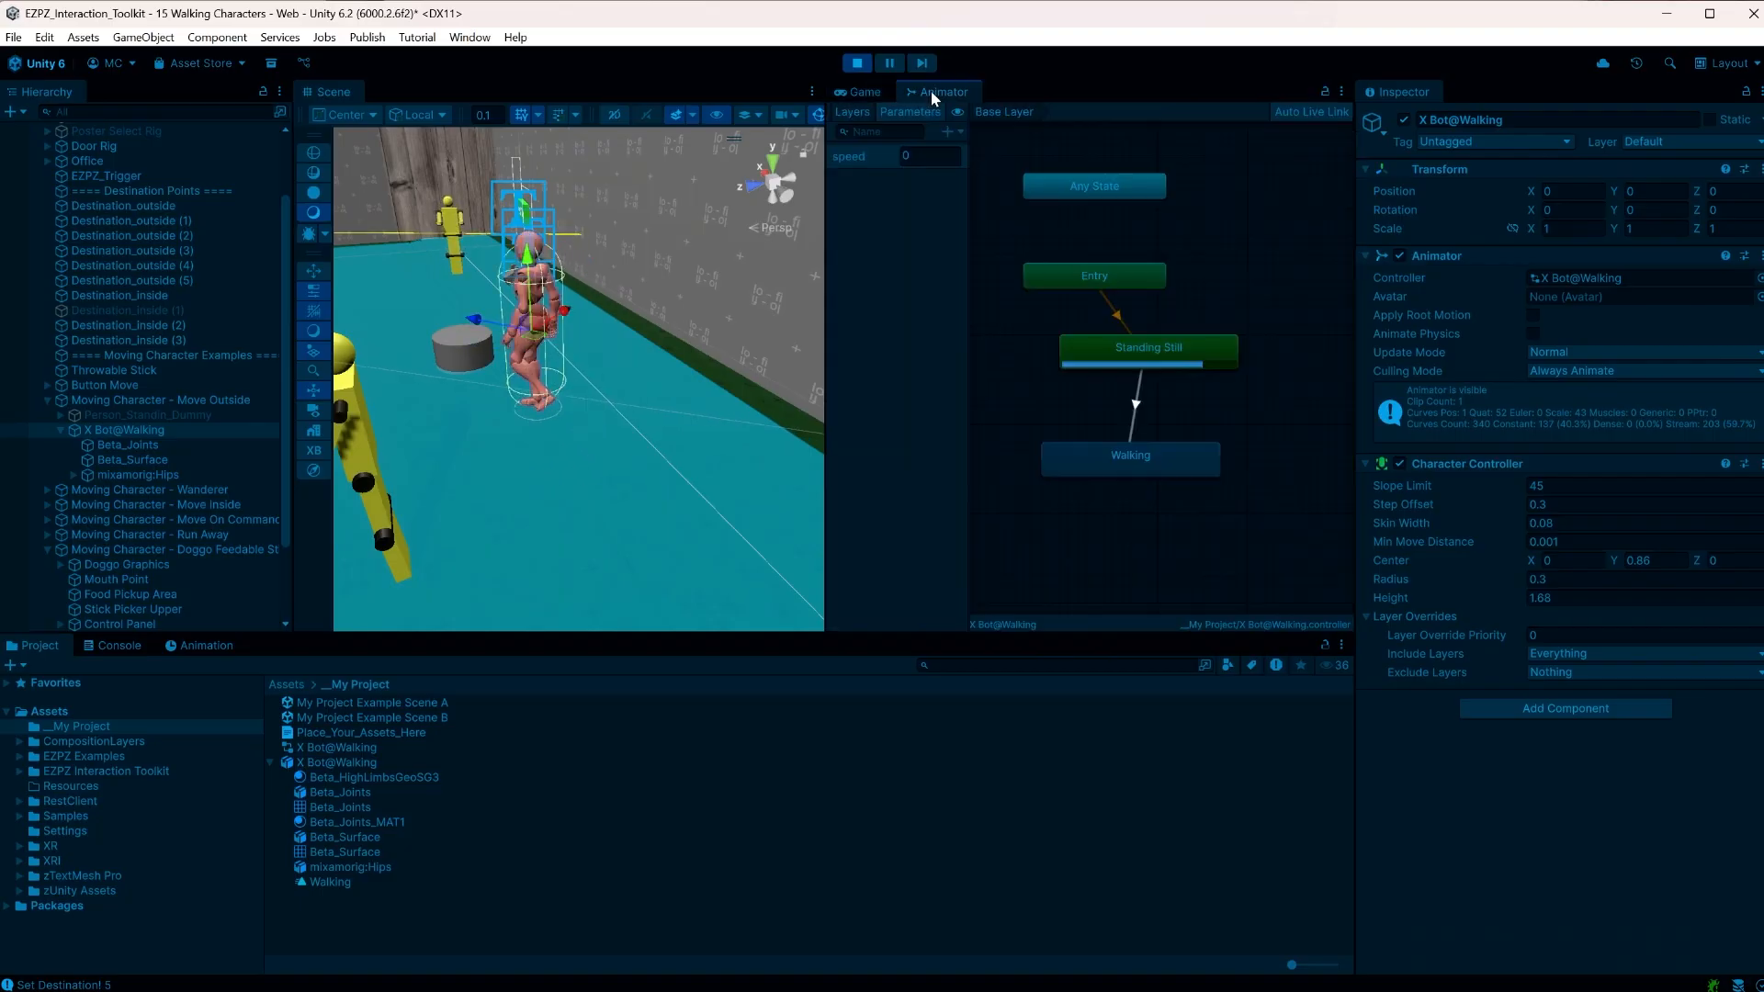
click(923, 156)
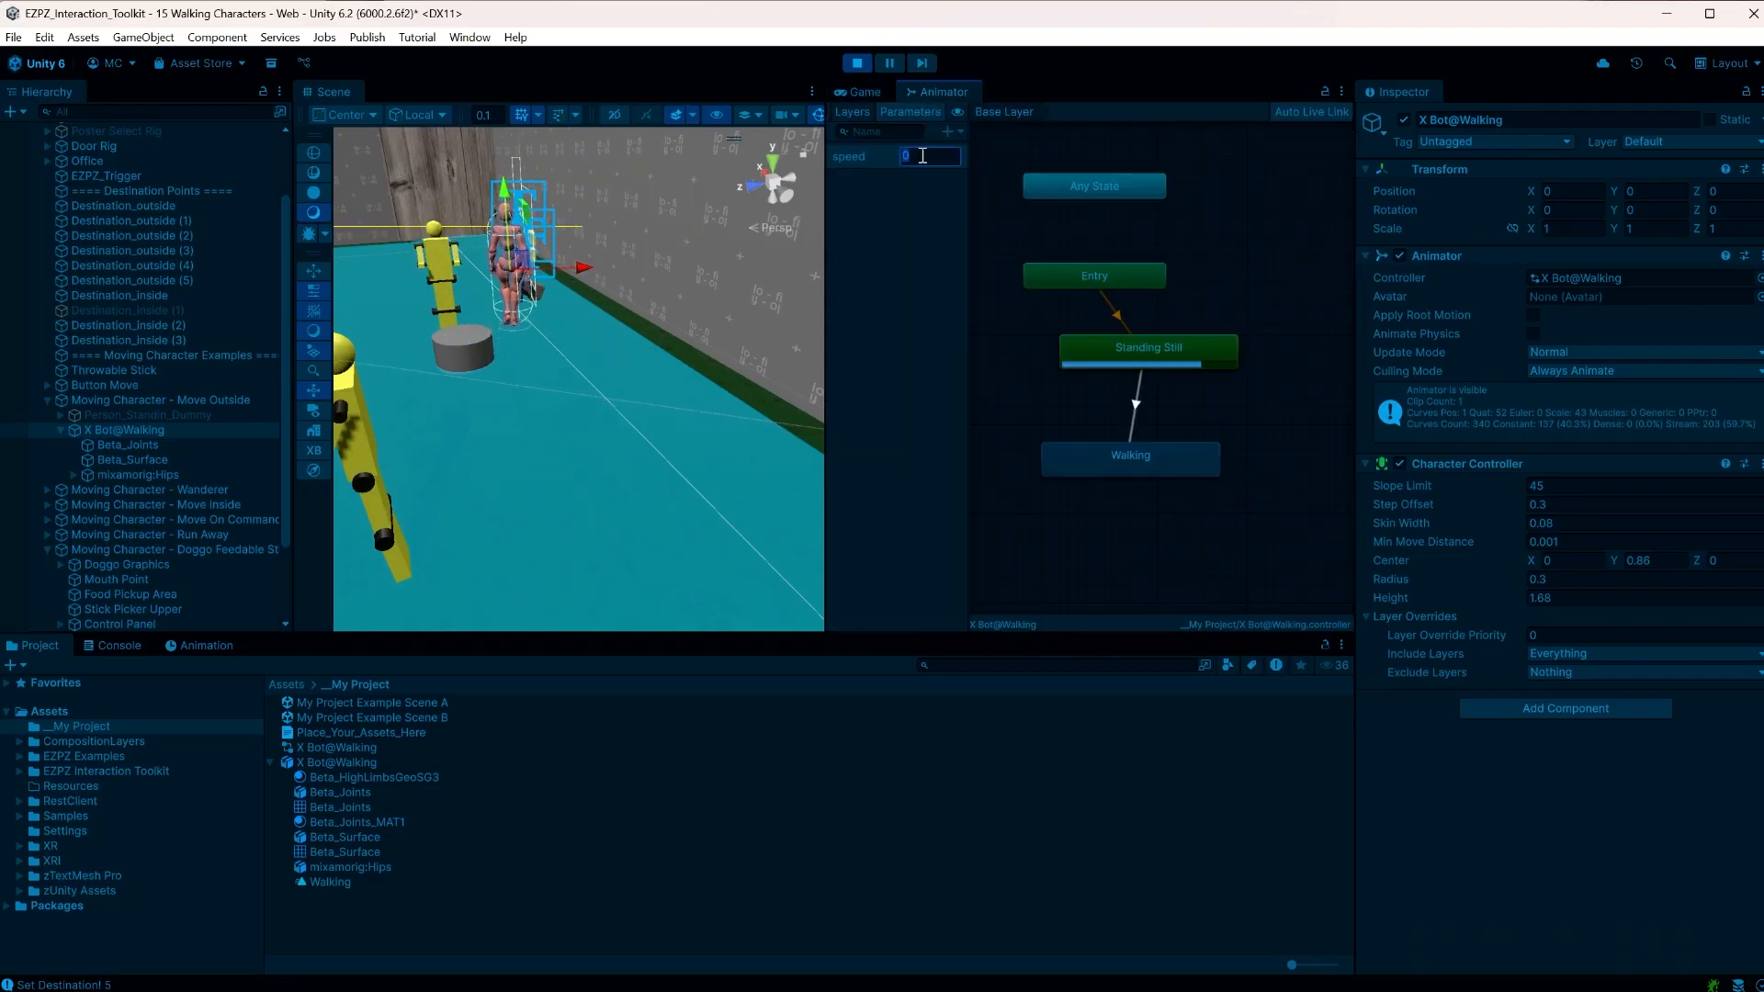
text(1)
key(Return)
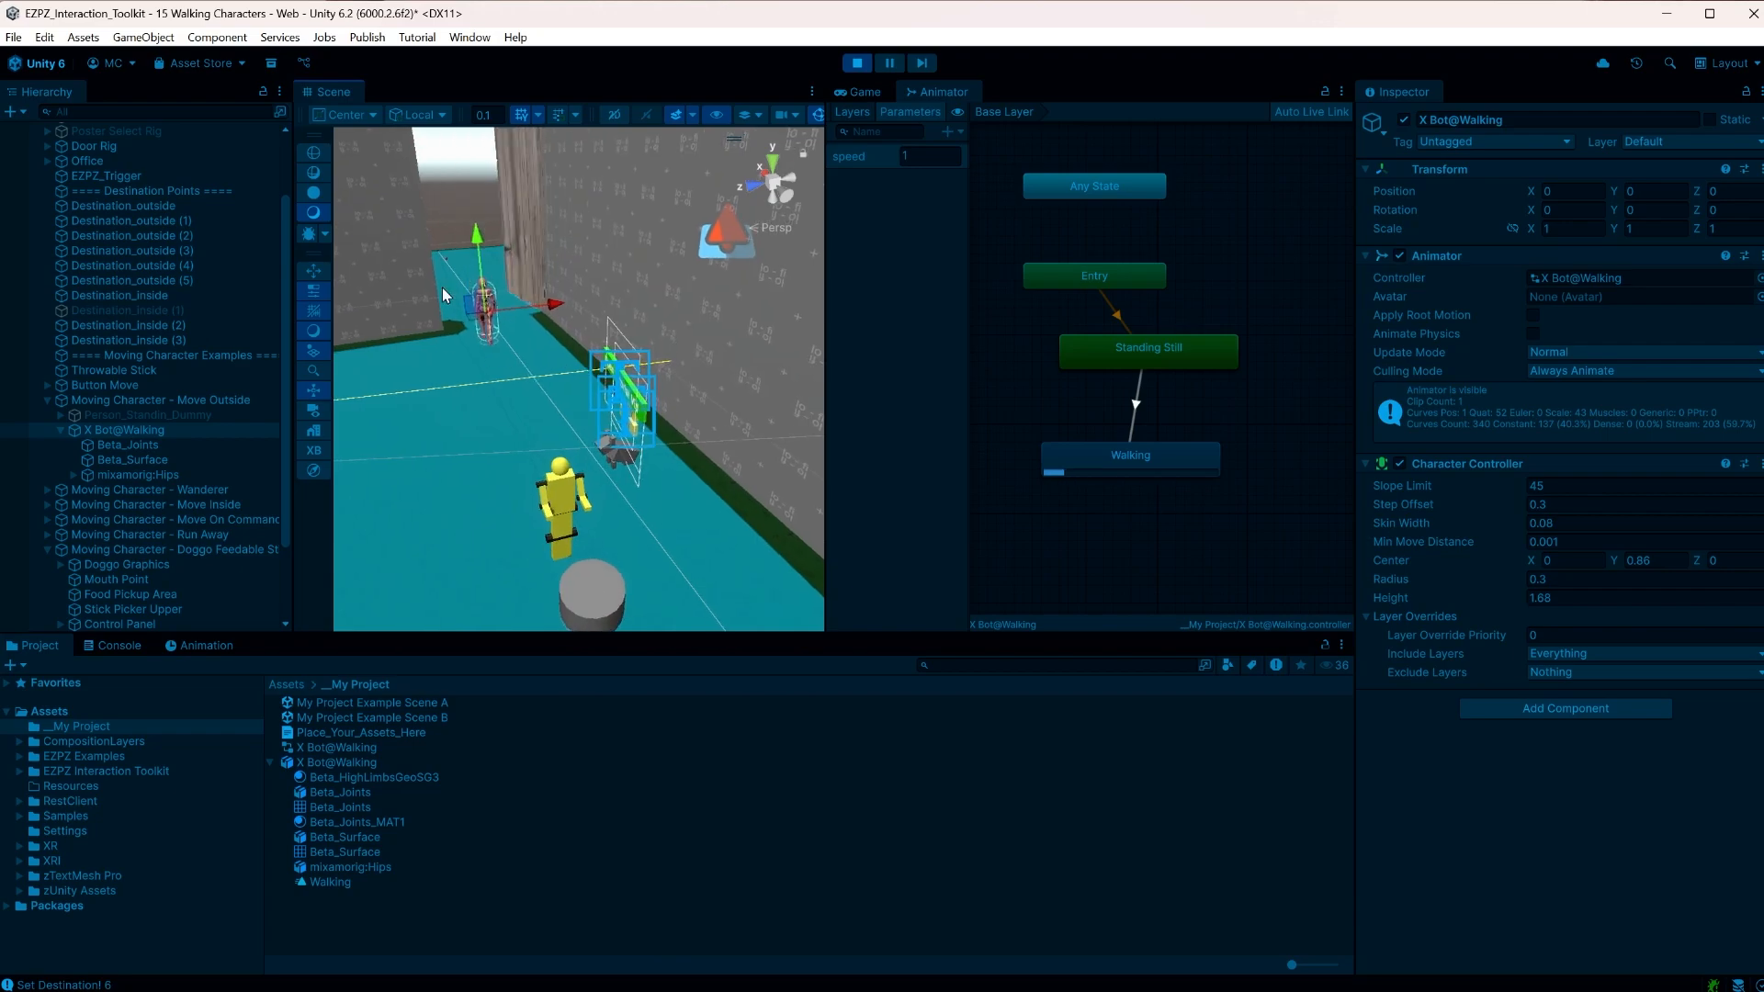
Follow the moving X Bot in the Scene view to check its walking animation, and stop play mode
key(f)
middle_drag(484, 240, 976, 609)
key(f)
right_drag(565, 299, 616, 303)
key(f)
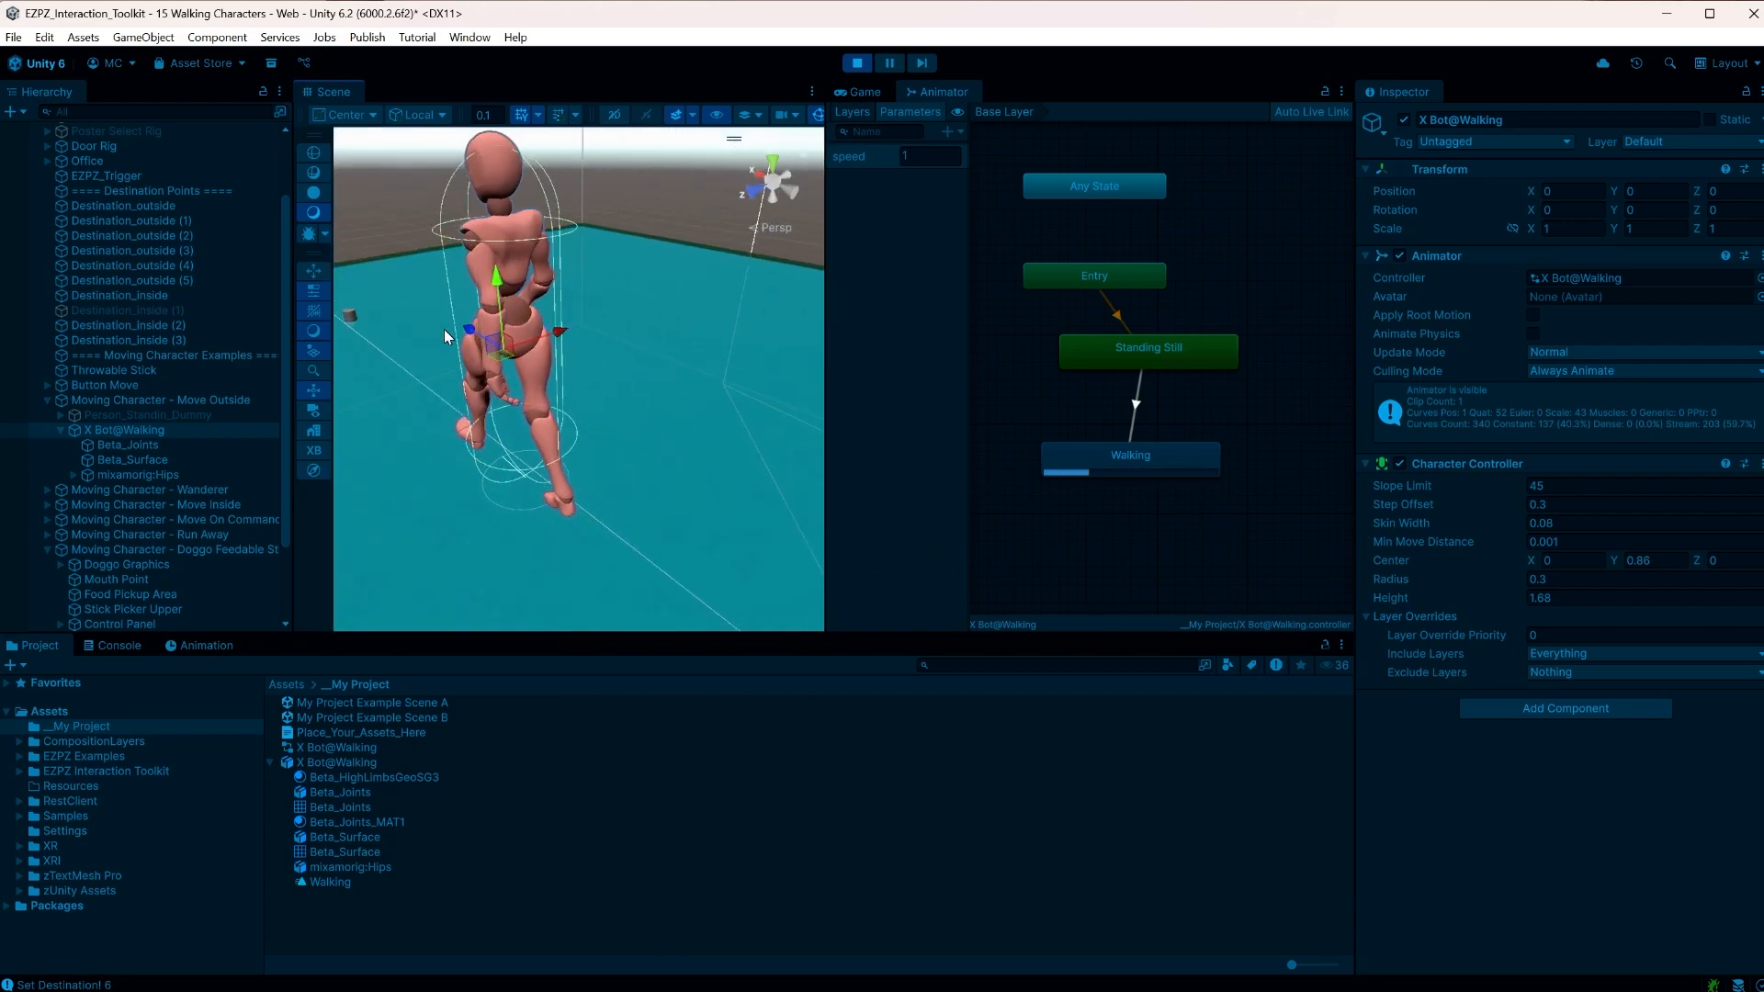
right_drag(404, 322, 693, 413)
key(f)
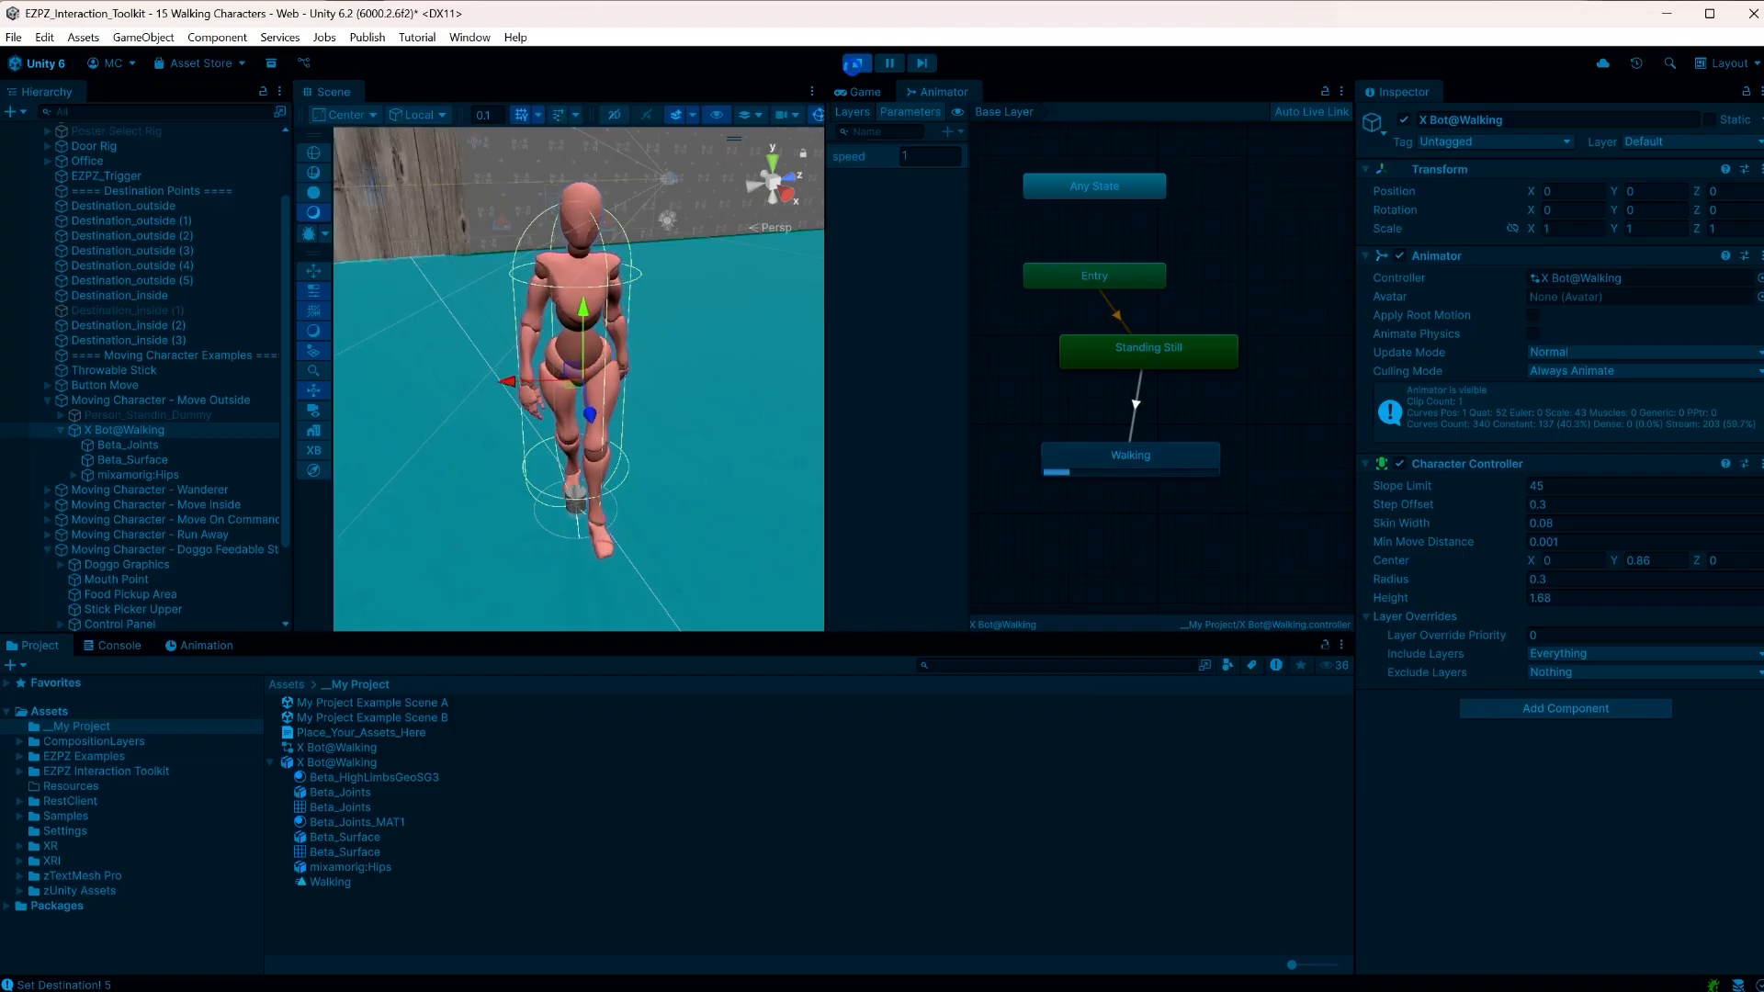
click(856, 63)
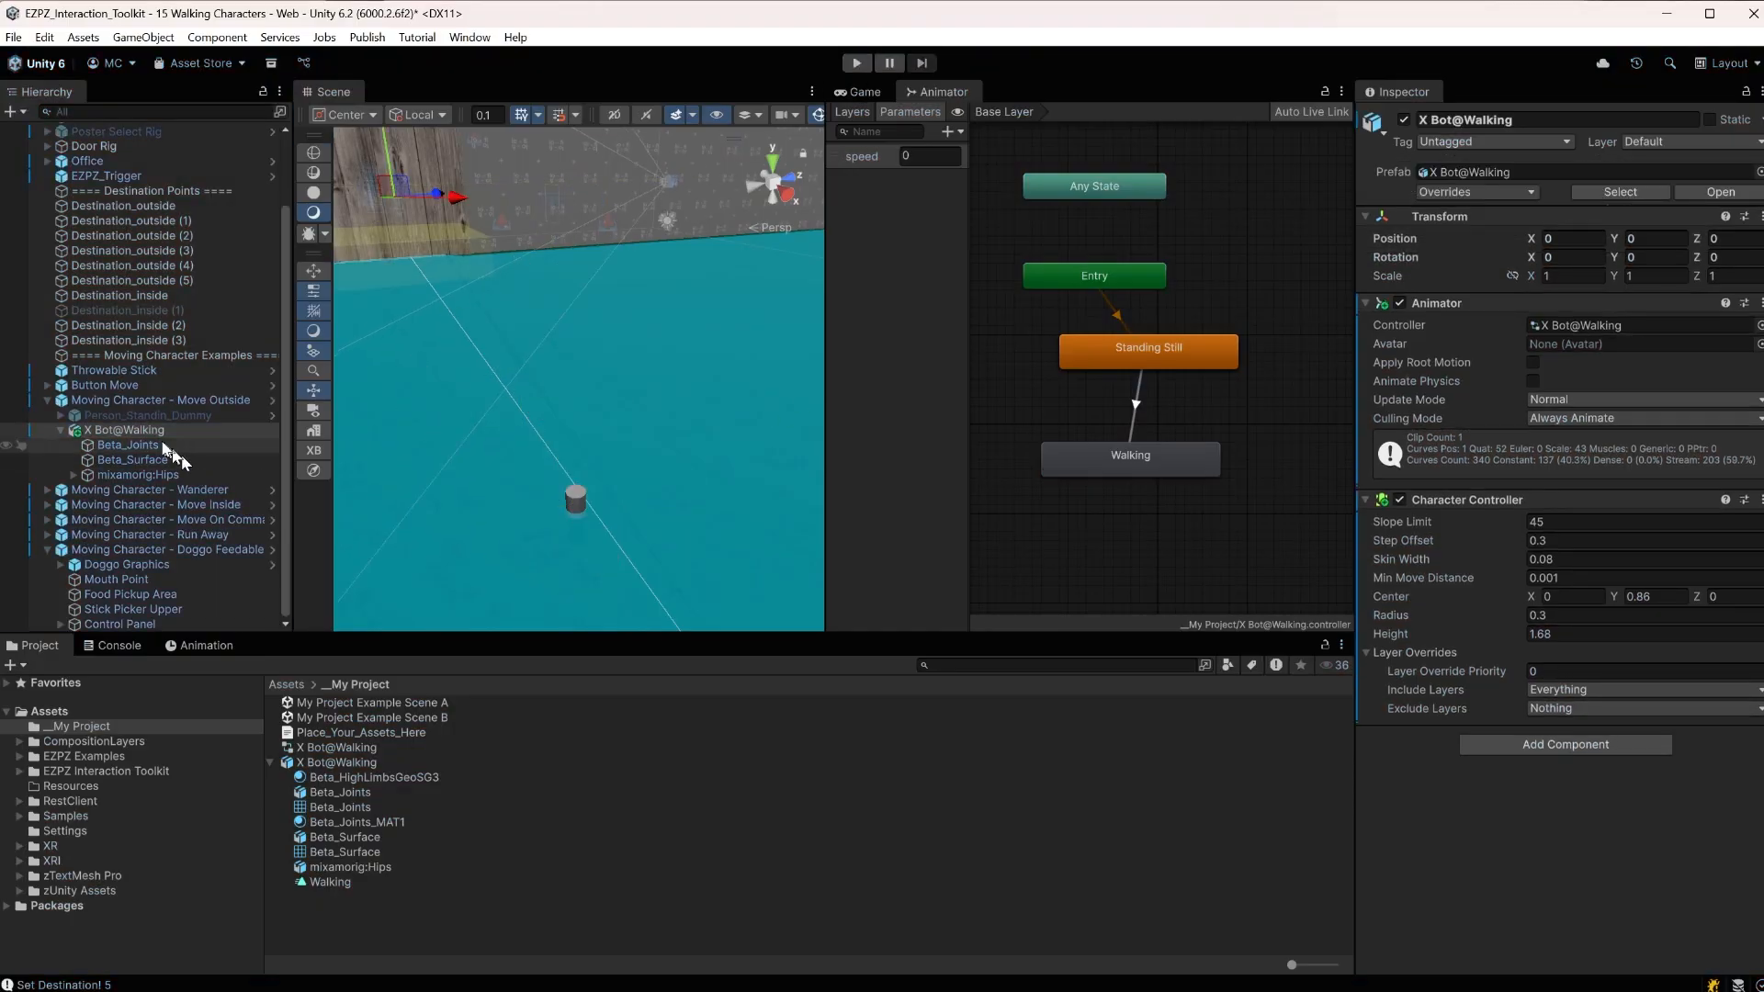
Move the Moving Character - Move Outside rig across the floor to about X 11.94, Z -12.87
click(142, 402)
double_click(142, 401)
scroll(685, 487, down, 10)
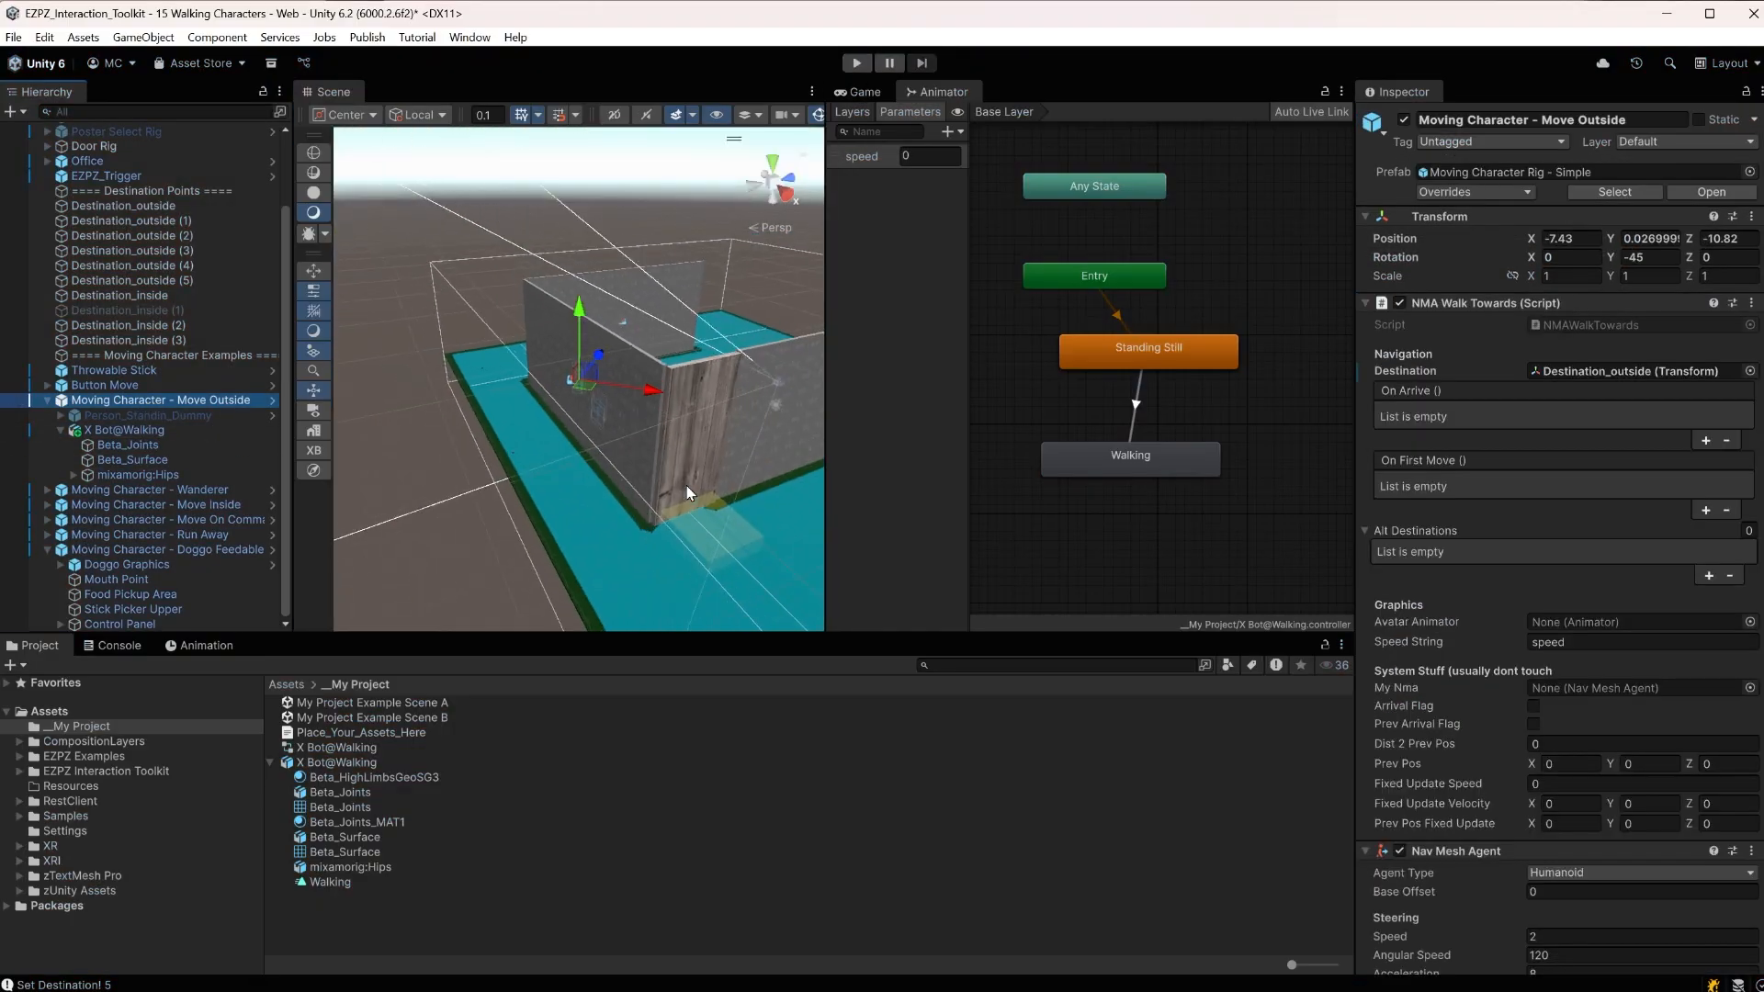
middle_drag(652, 500, 491, 514)
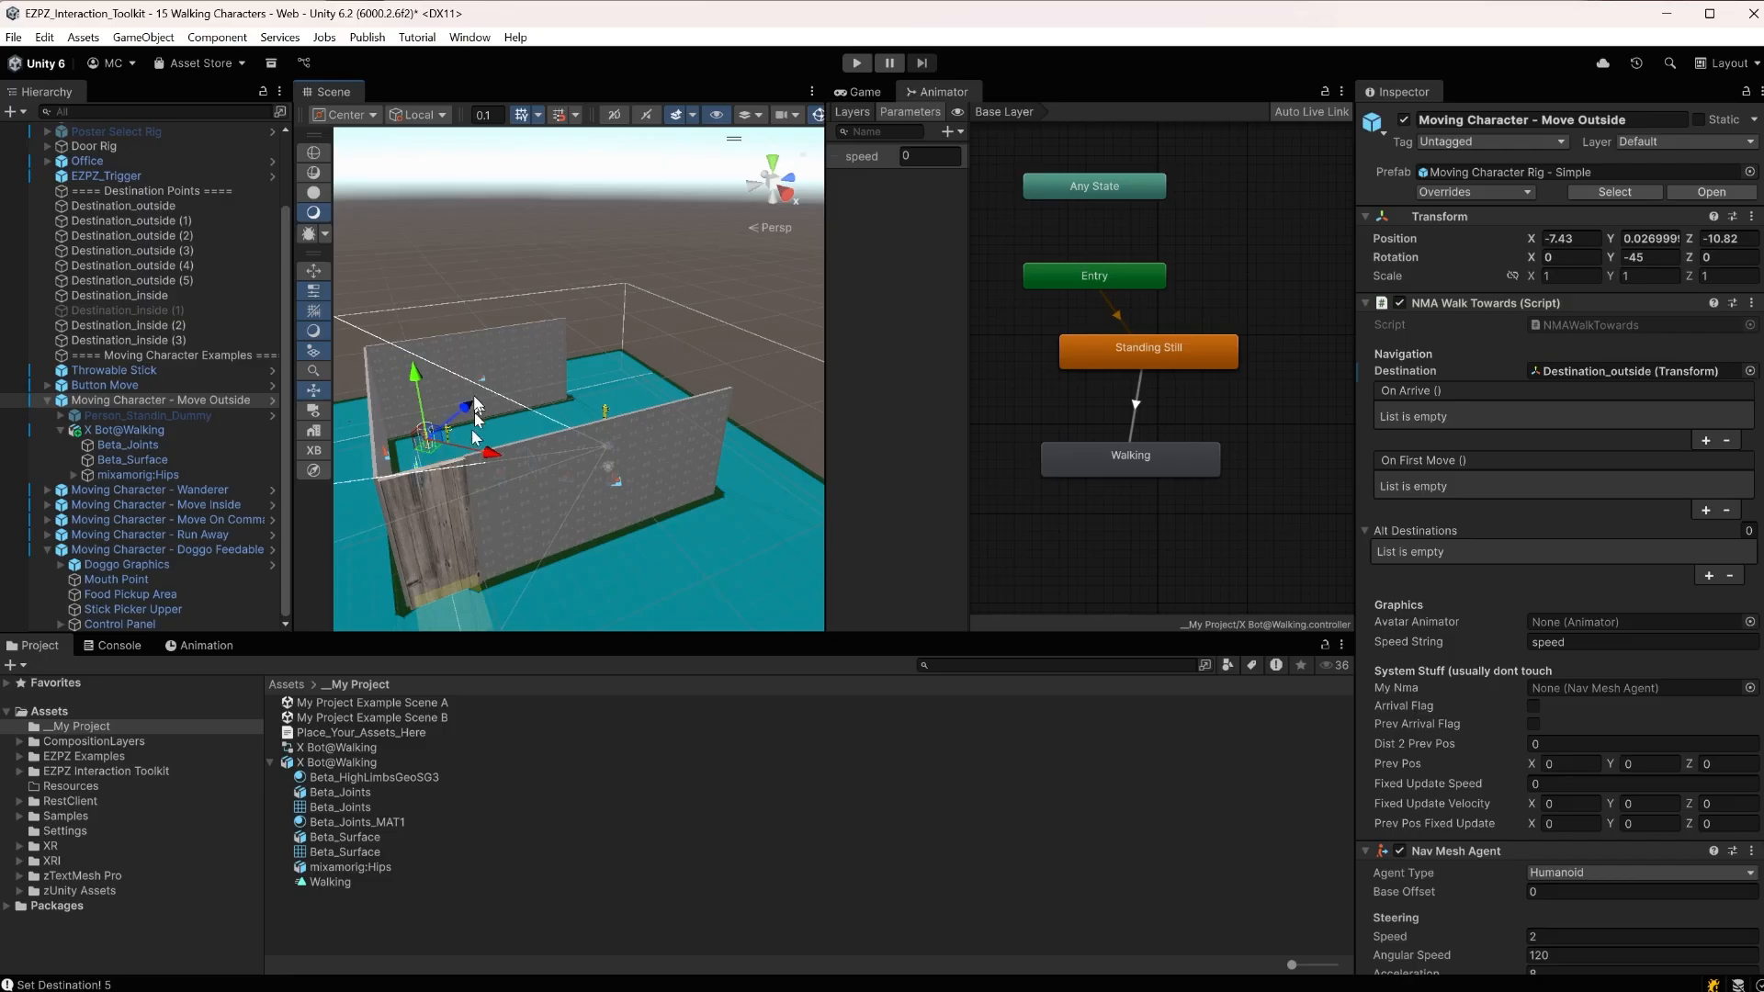
drag(475, 404, 613, 574)
middle_drag(614, 576, 599, 459)
drag(519, 384, 507, 588)
drag(492, 521, 472, 557)
key(f)
scroll(503, 579, down, 5)
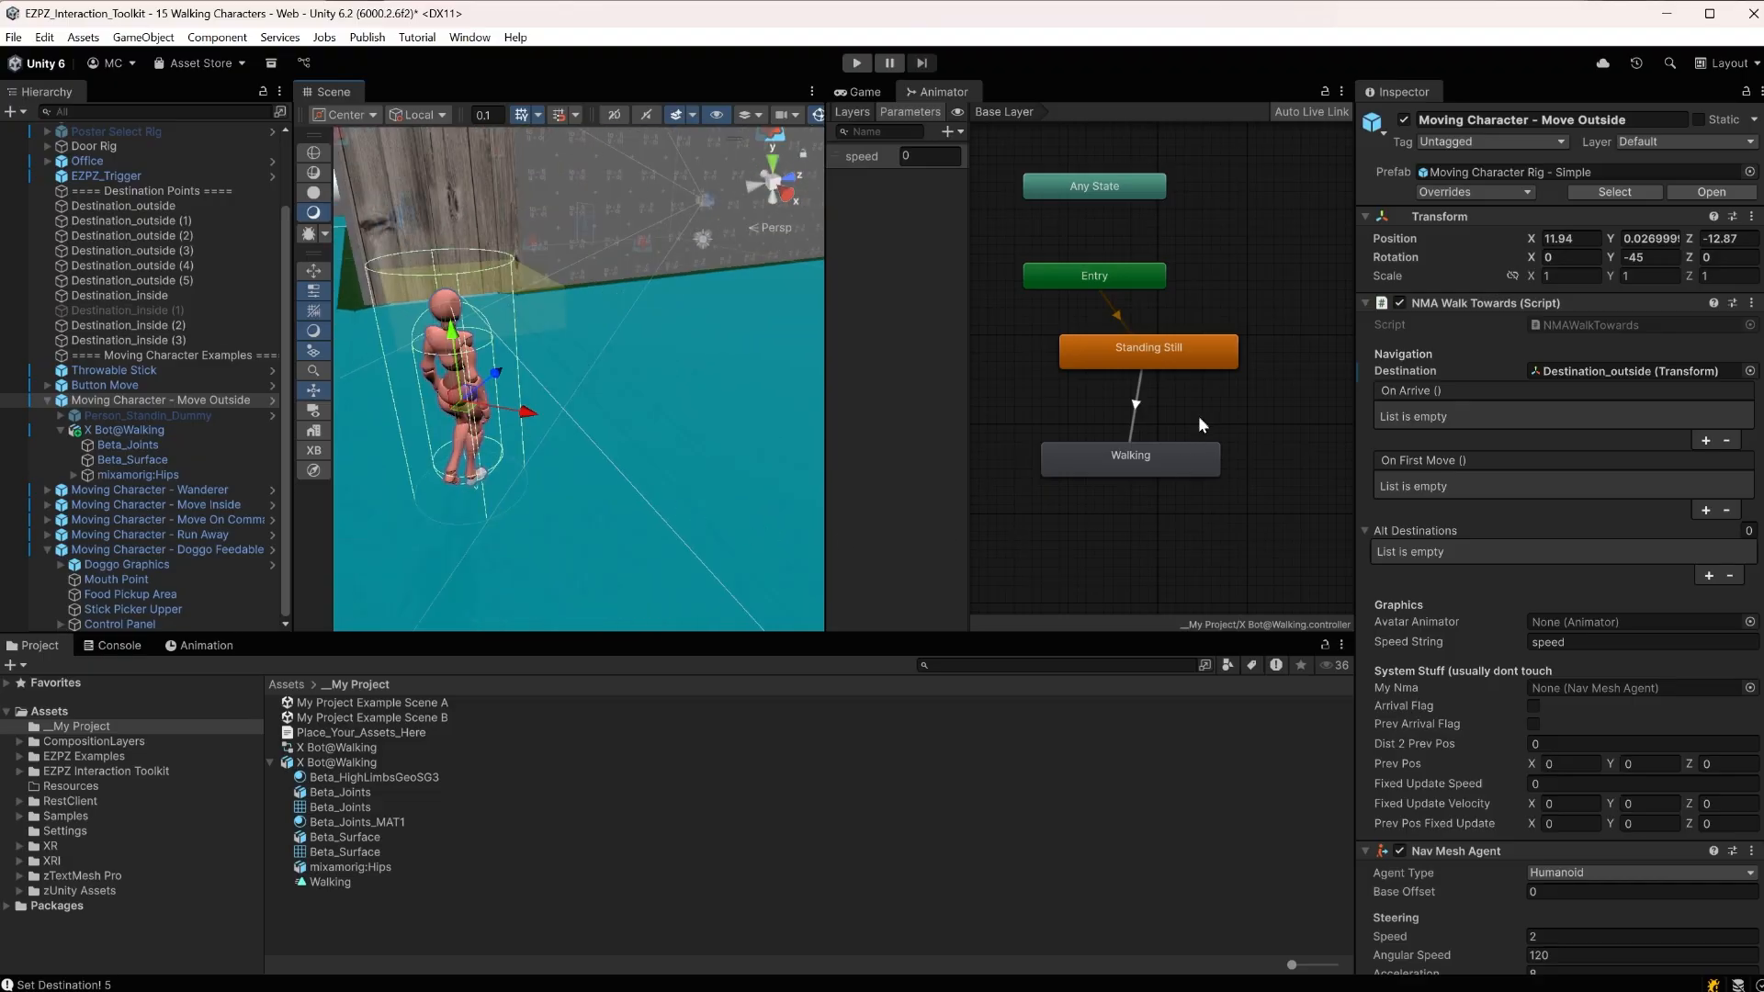
Create a transition from the Walking state back to the Standing Still state
click(1174, 454)
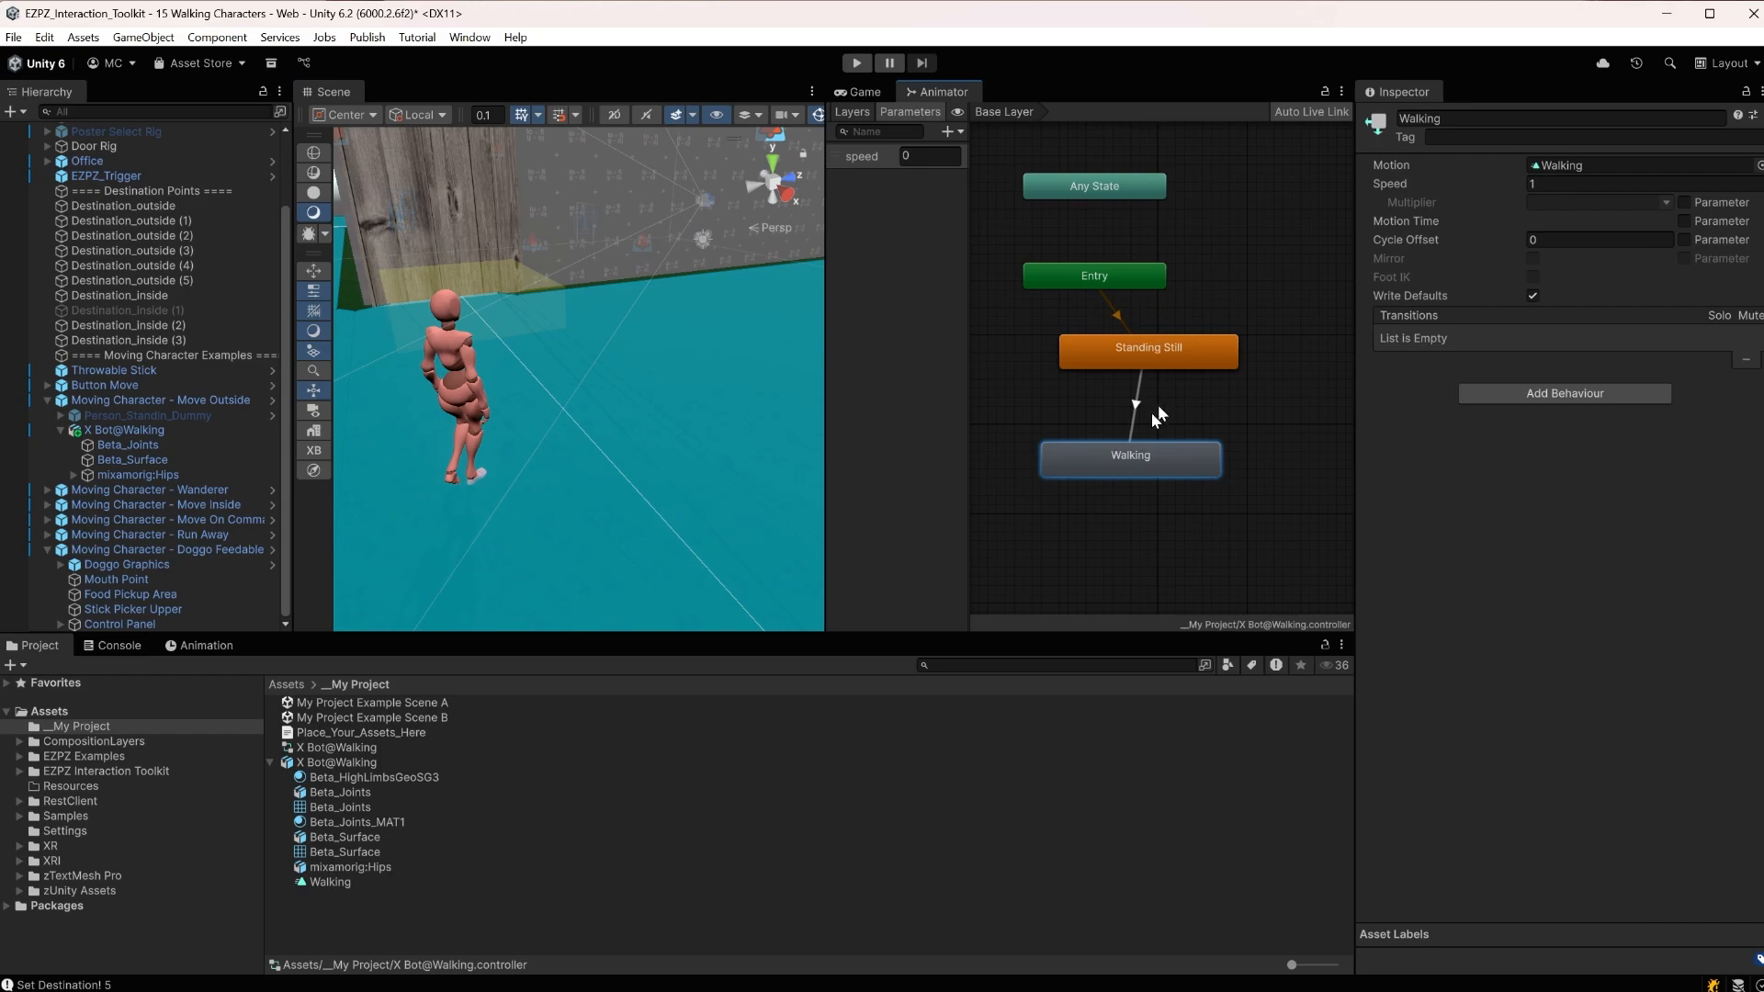
right_click(1184, 460)
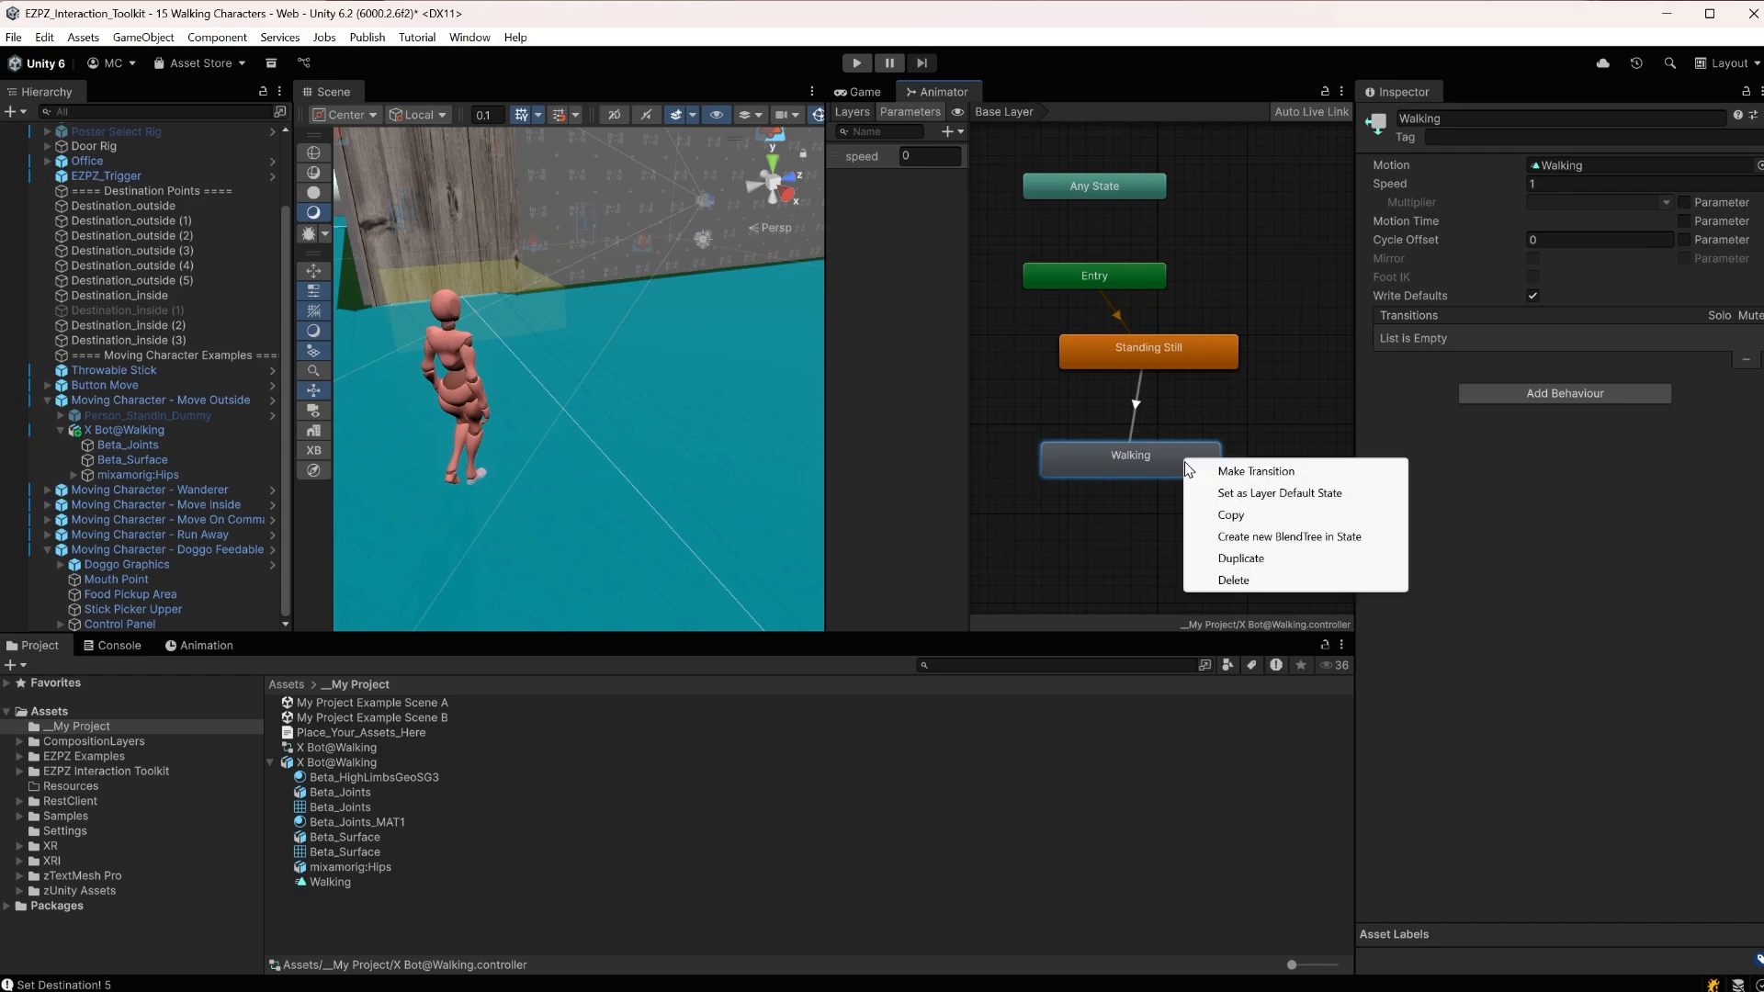
click(1285, 474)
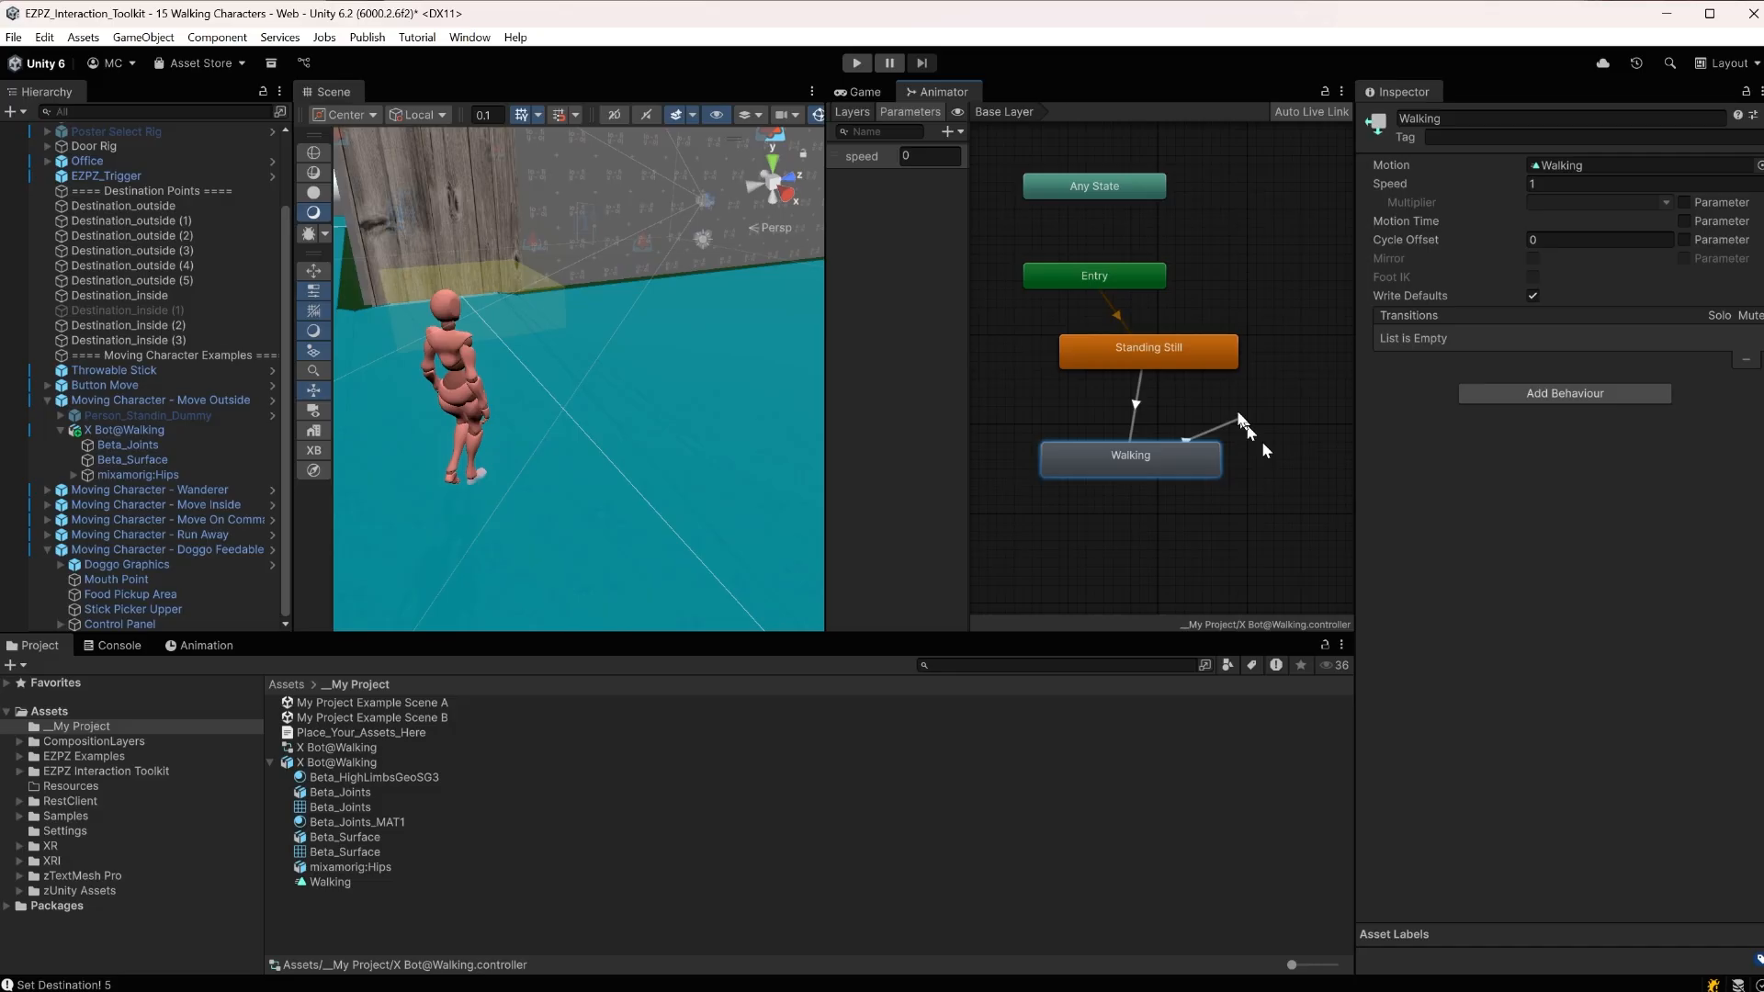
click(1204, 349)
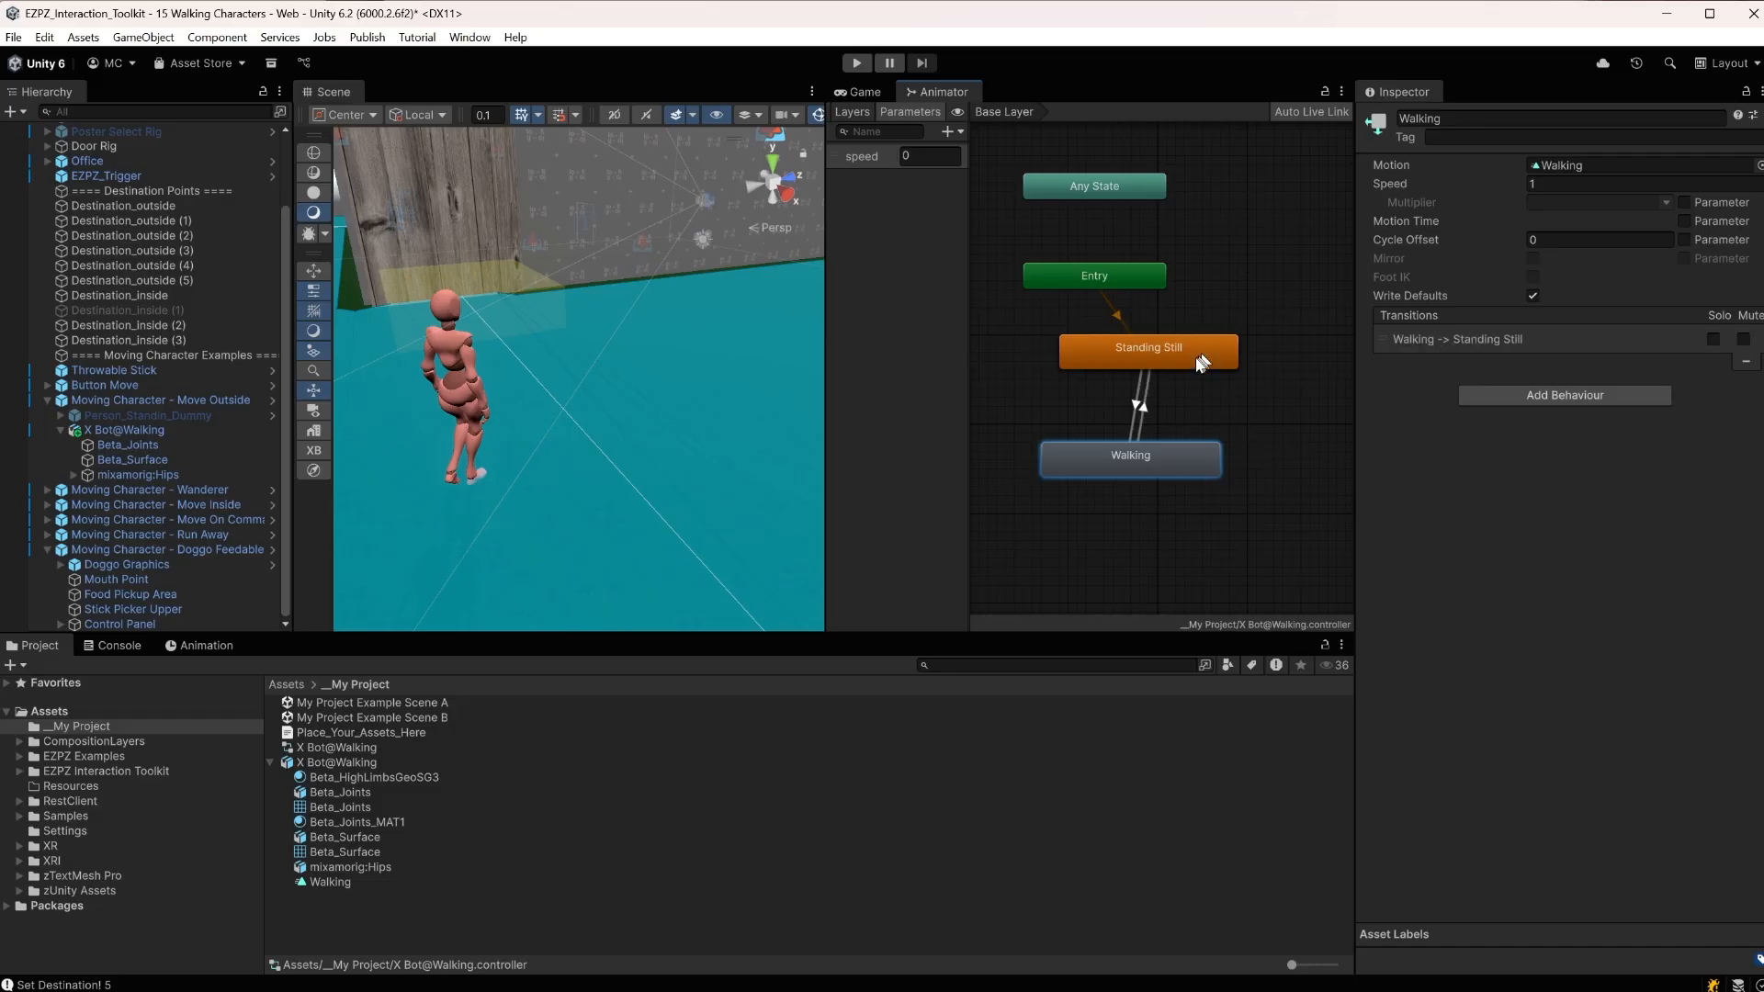
Add a condition to the Walking to Standing Still transition requiring the speed parameter to be Less than 0.1
click(1145, 408)
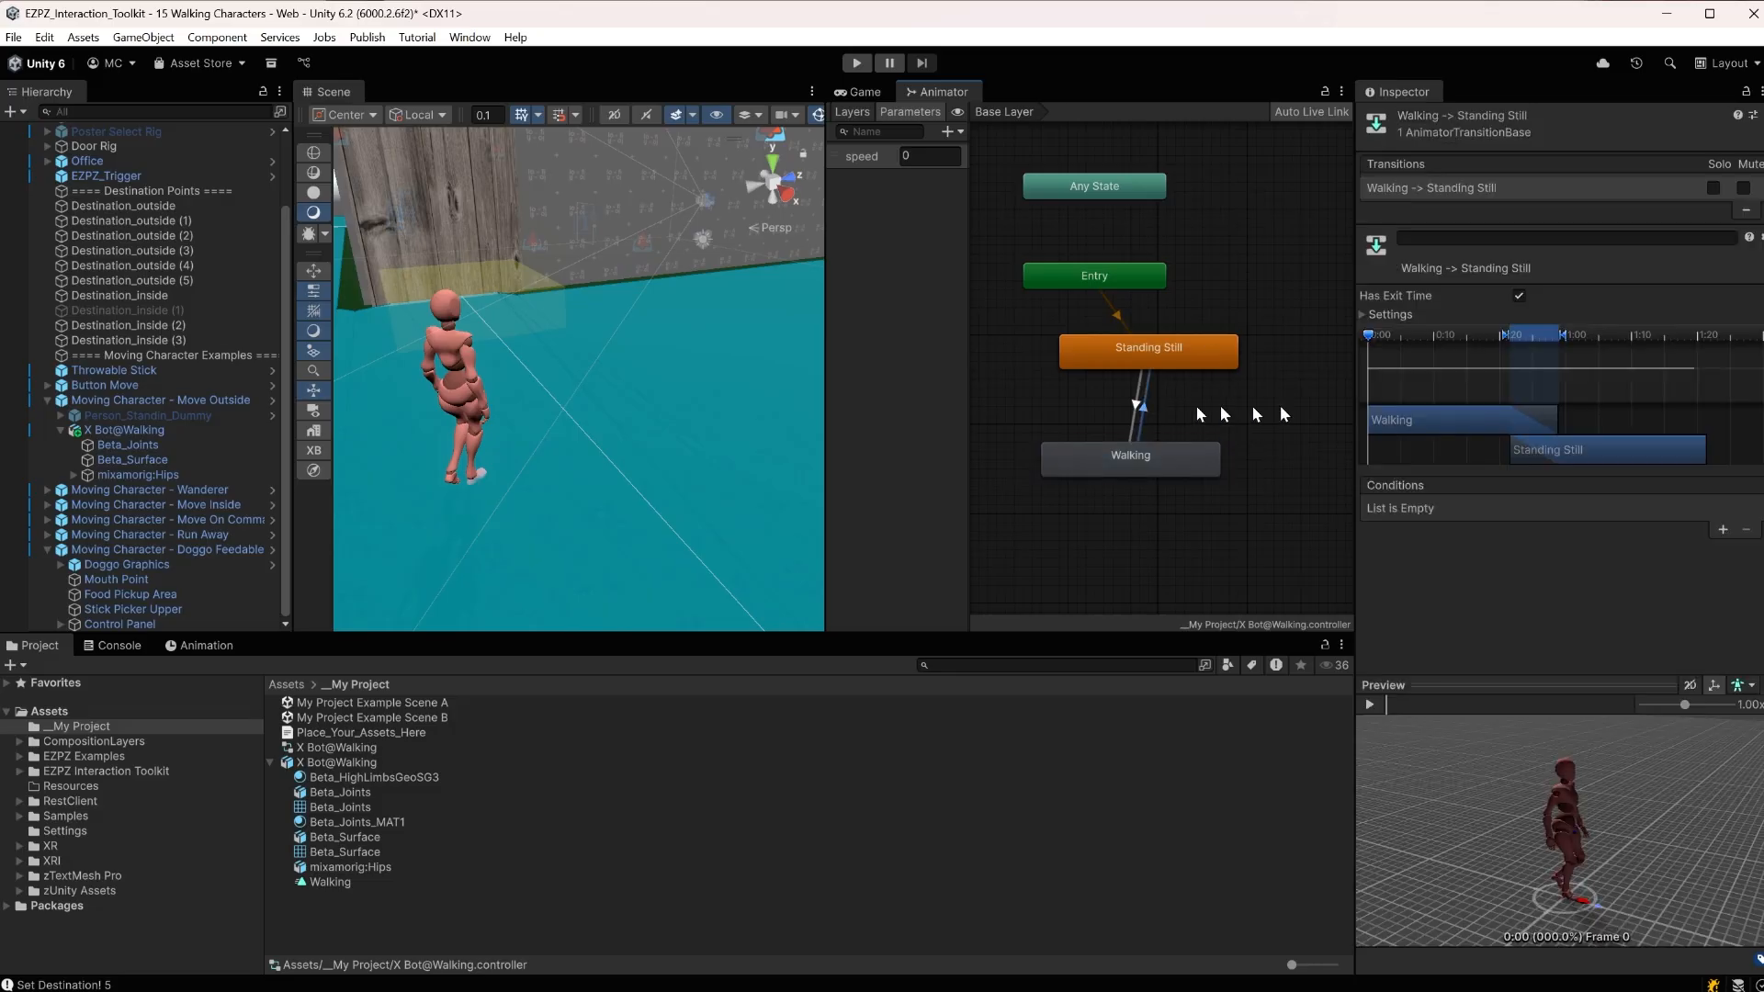
click(1723, 530)
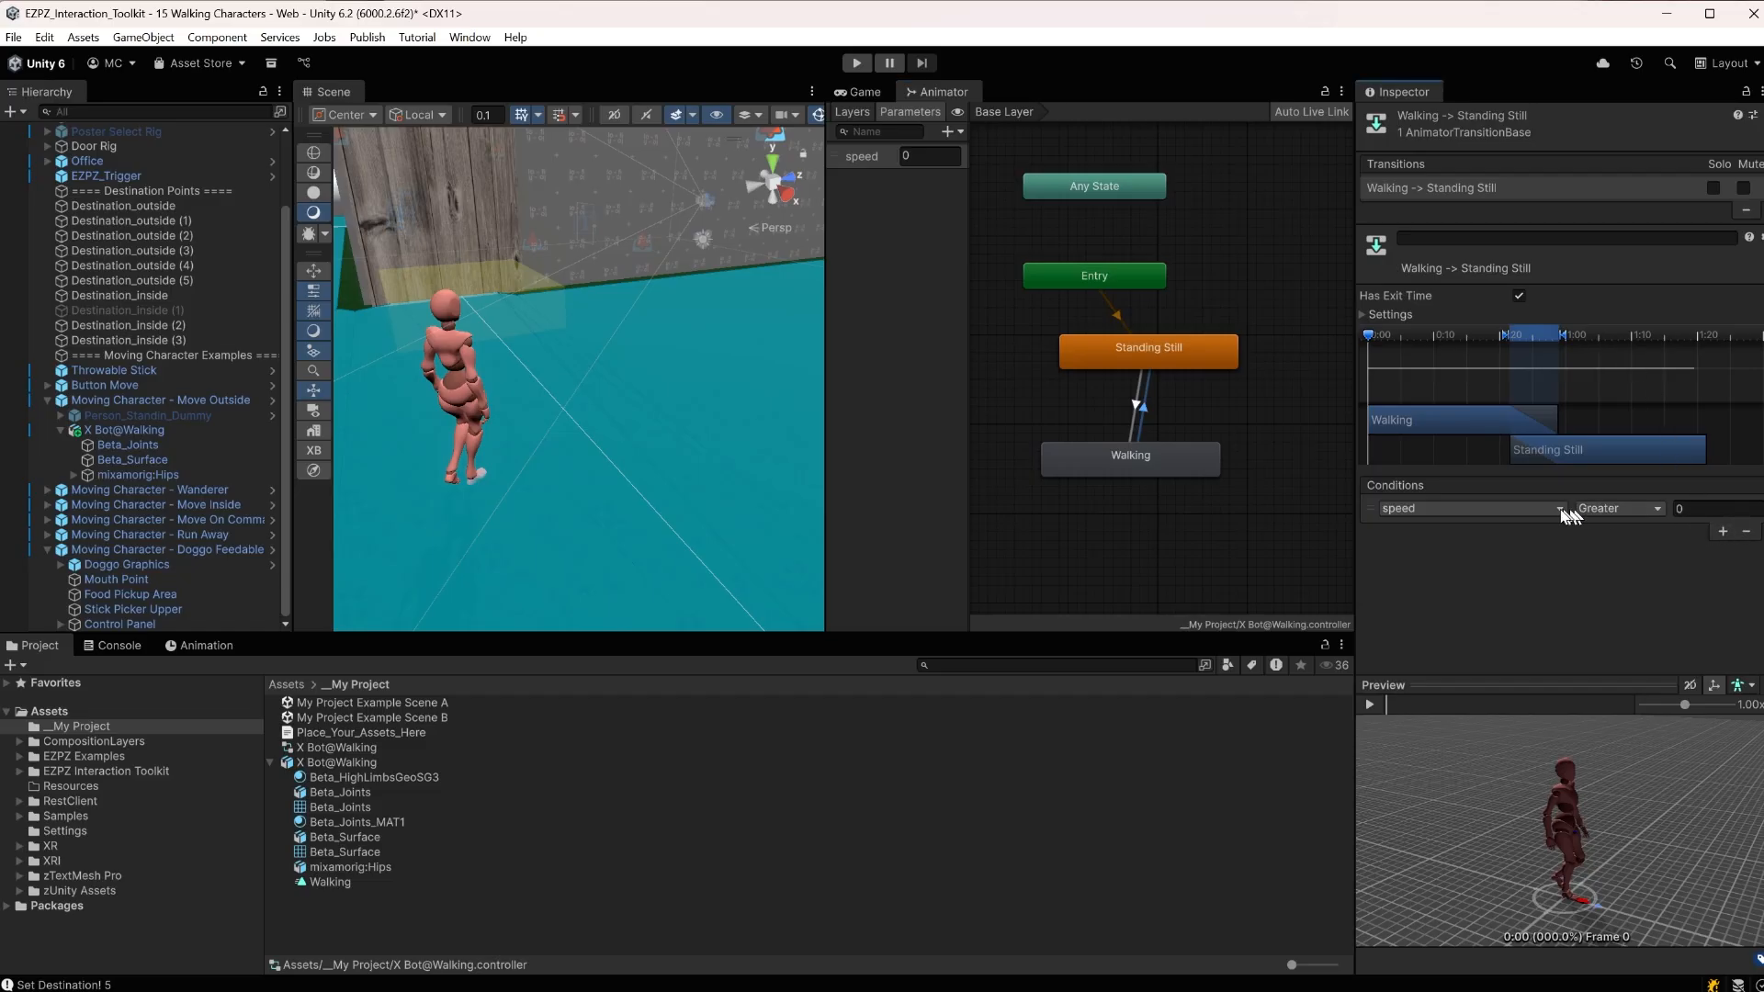
click(1613, 509)
click(1619, 553)
click(1700, 509)
click(1142, 408)
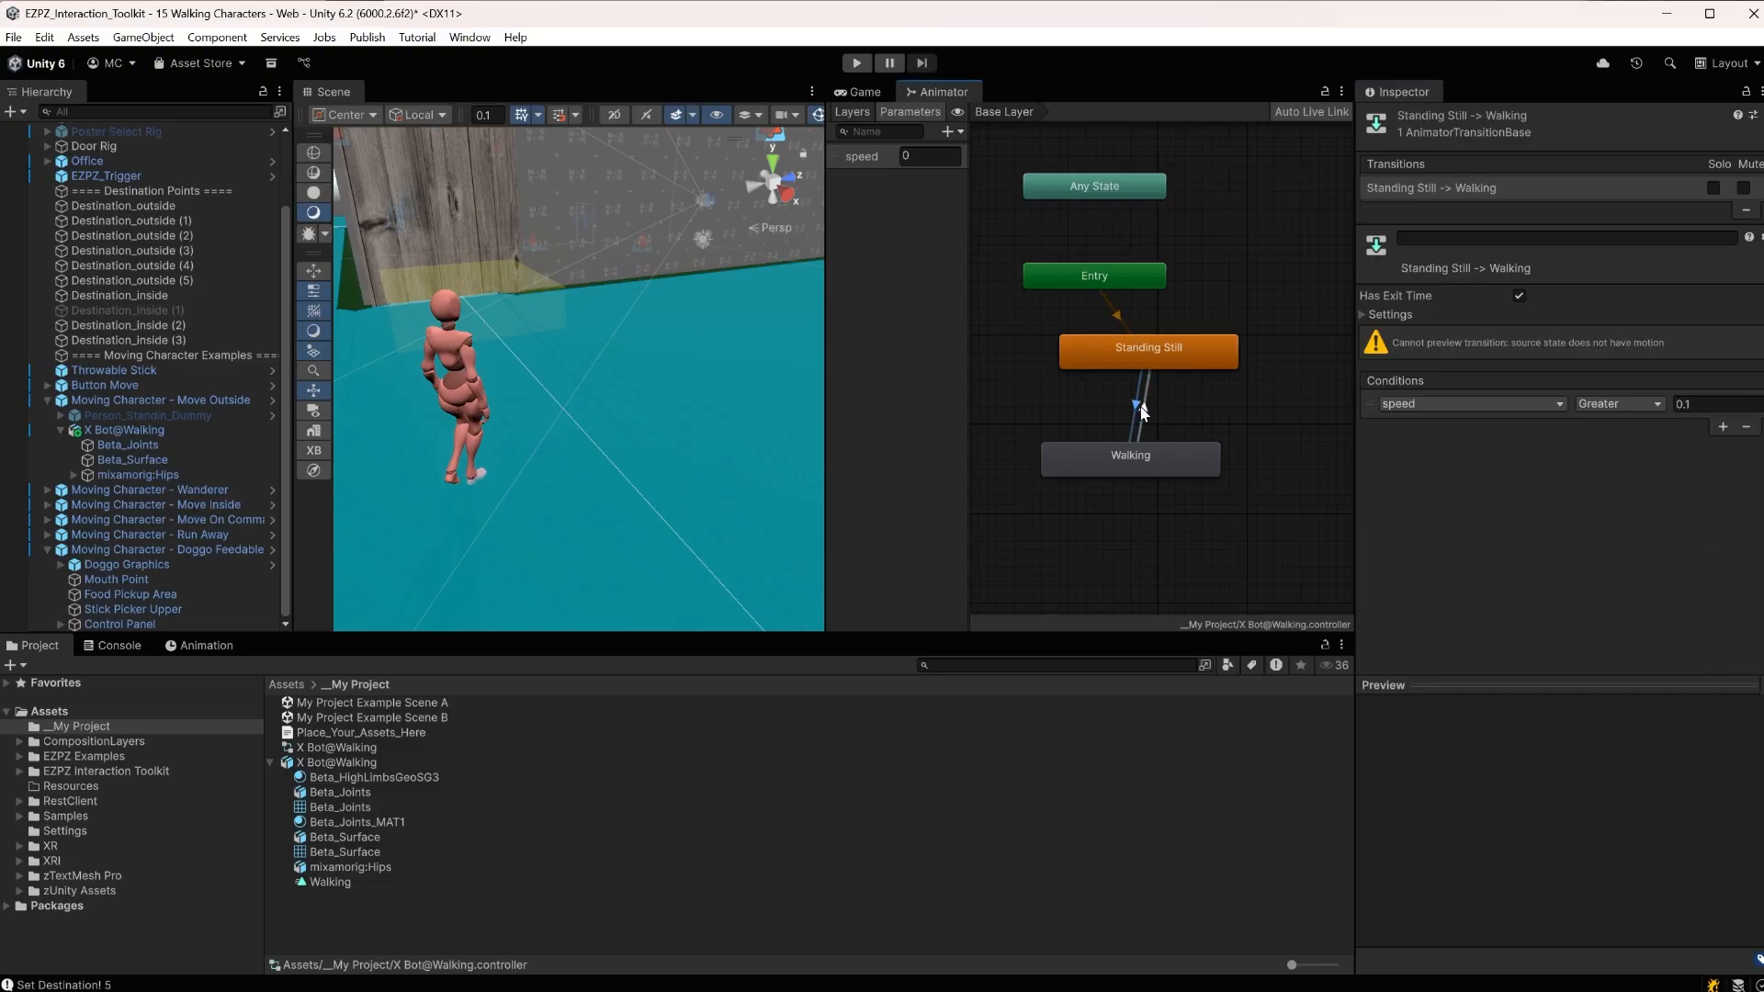
click(1144, 413)
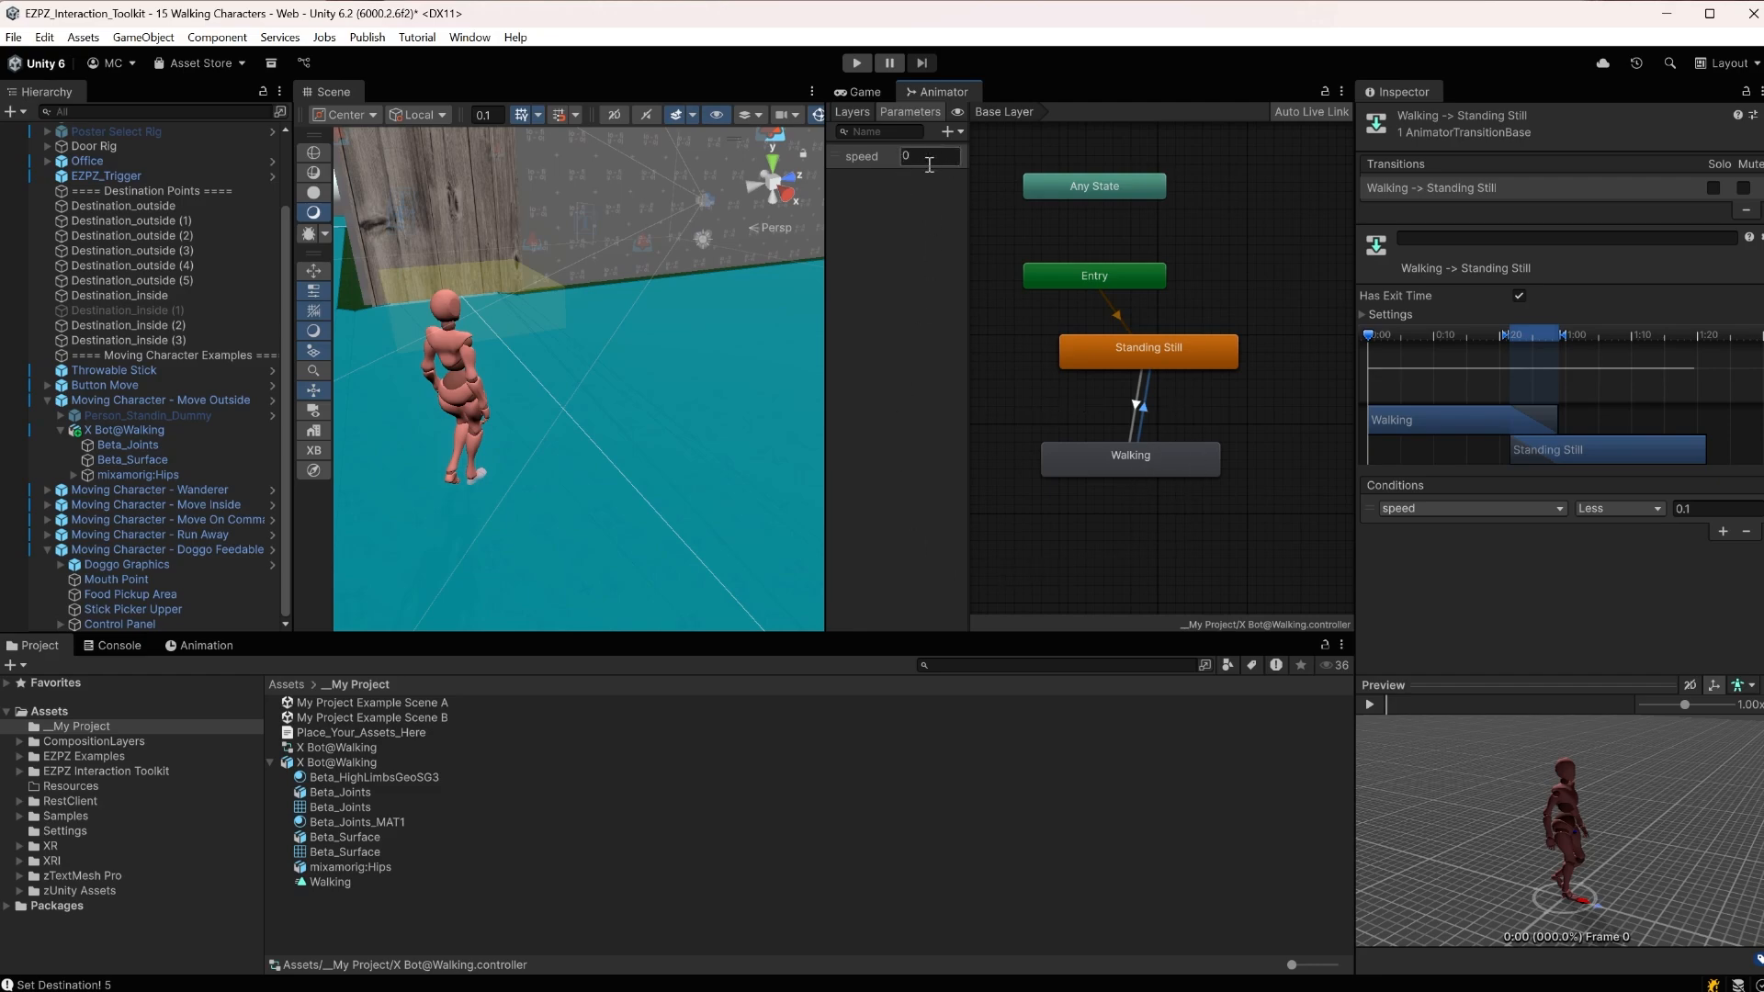
Run the scene and test the state switching by setting the animator's speed parameter to 1 and back to 0
click(859, 63)
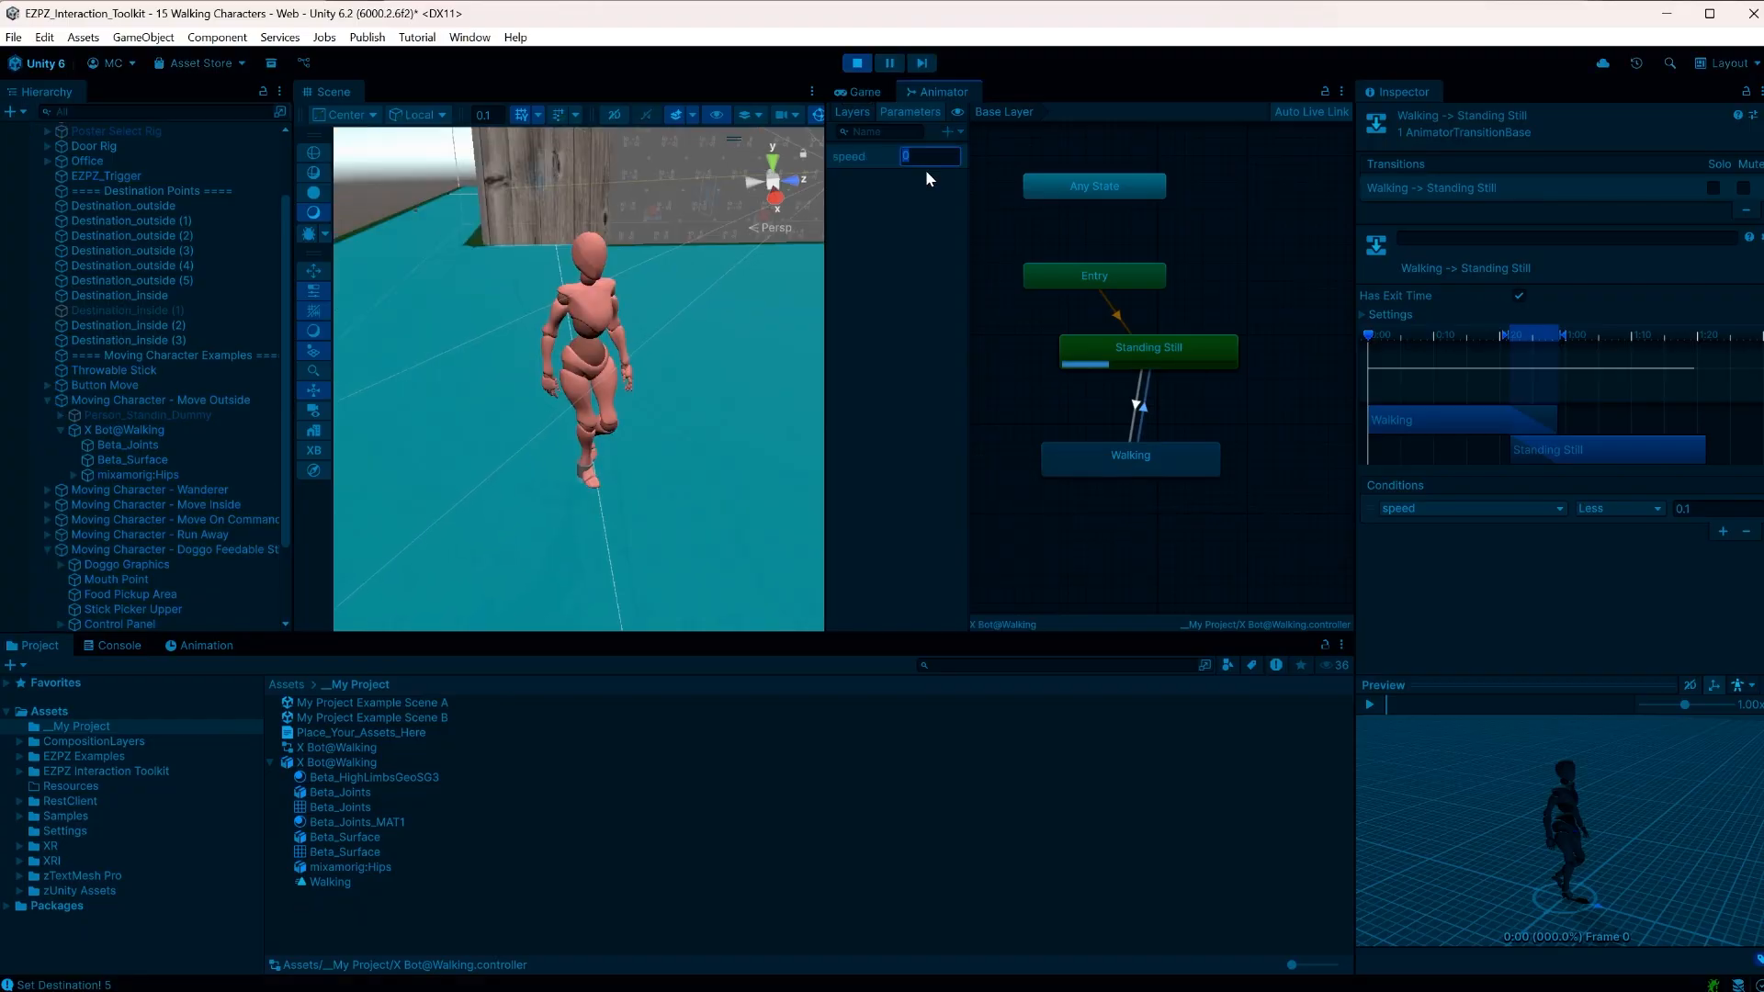
text(1)
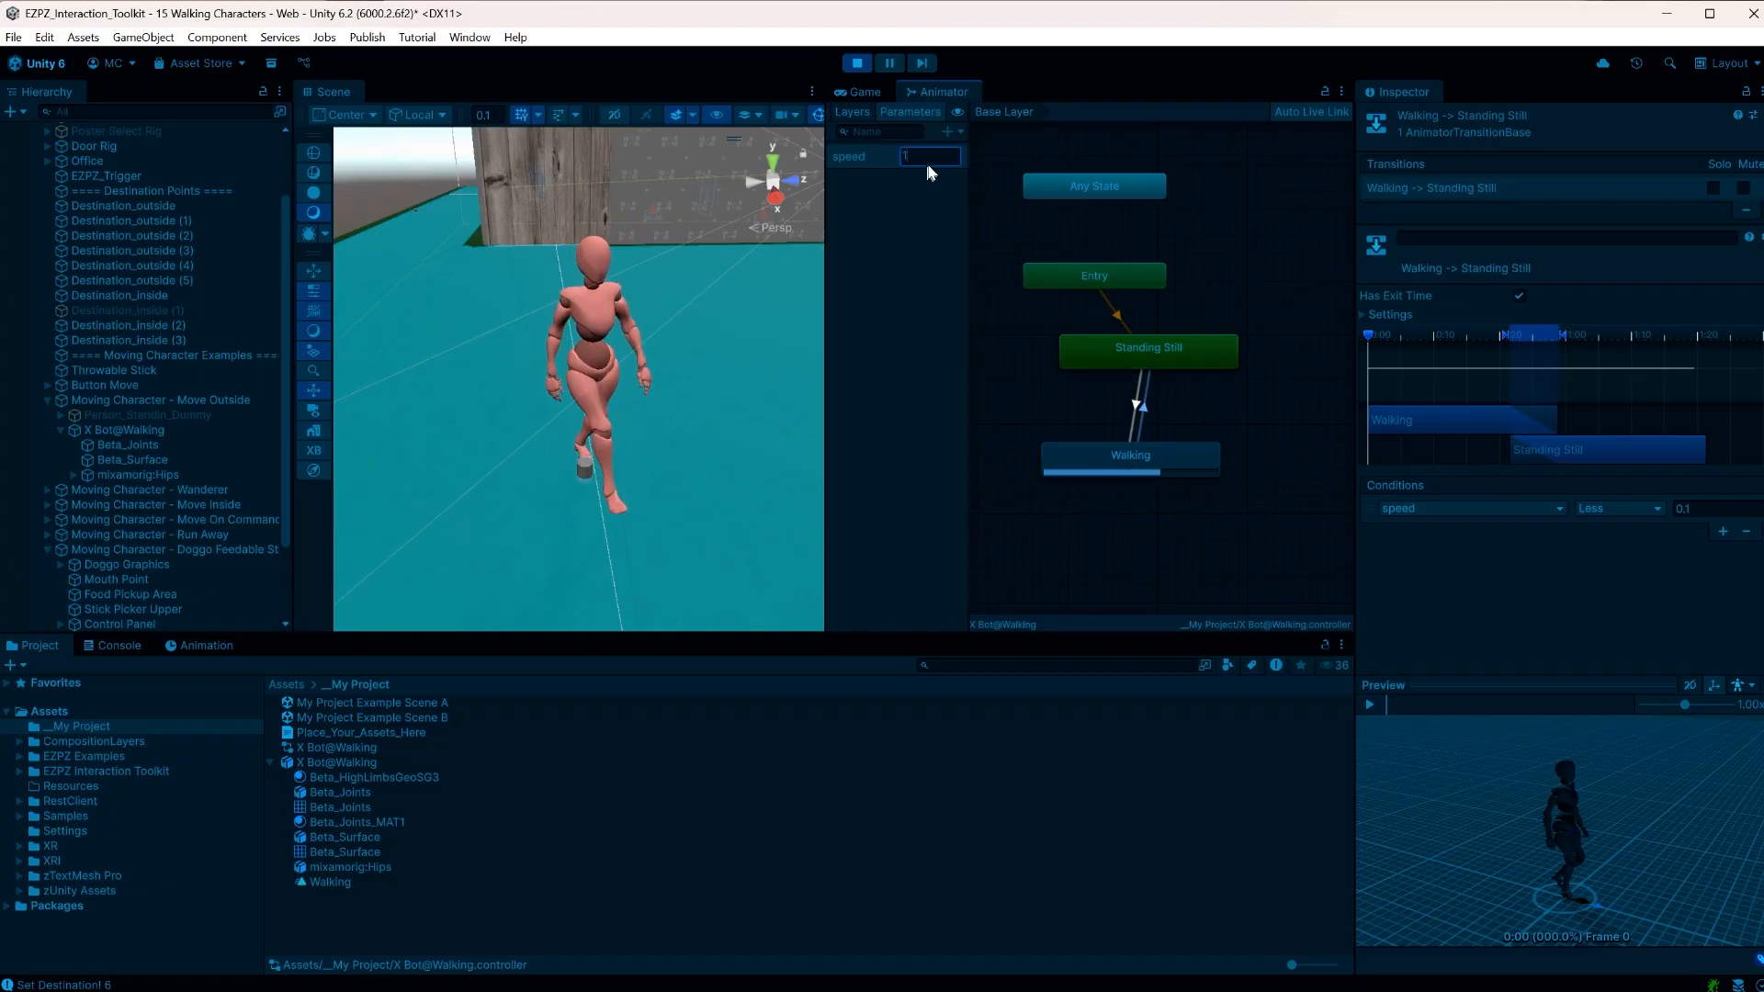
double_click(931, 158)
text(0)
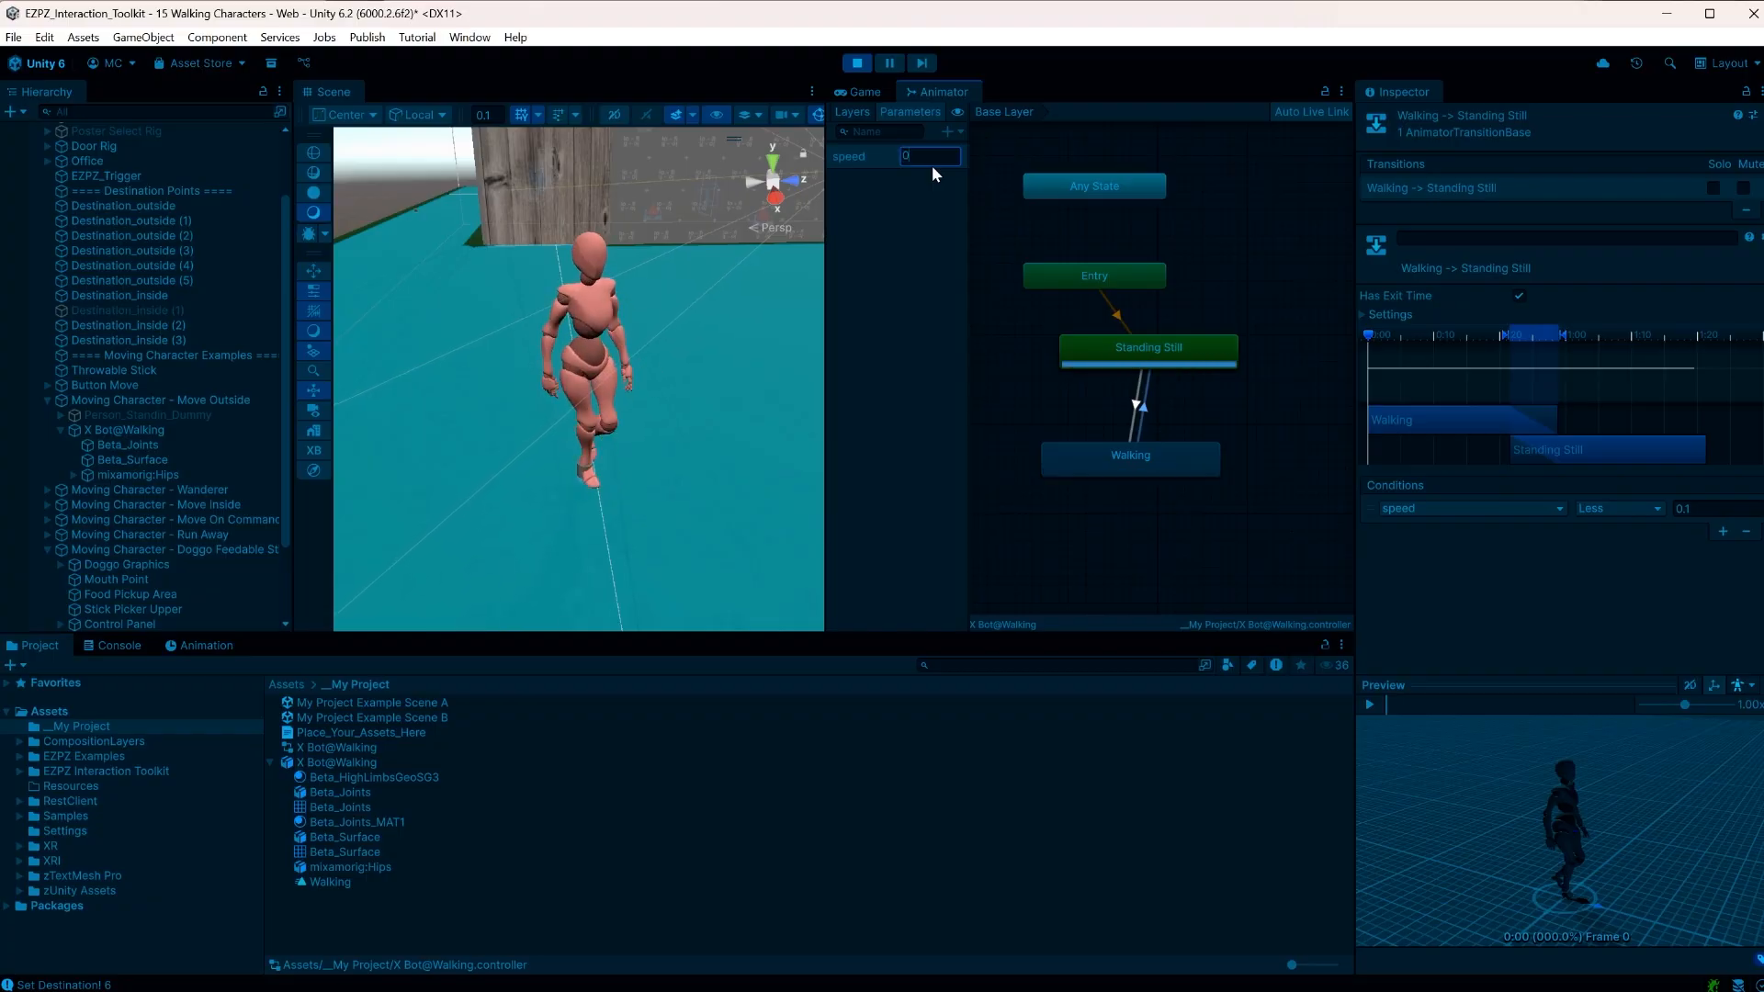
Turn off Has Exit Time on the Walking to Standing Still transition
click(1136, 407)
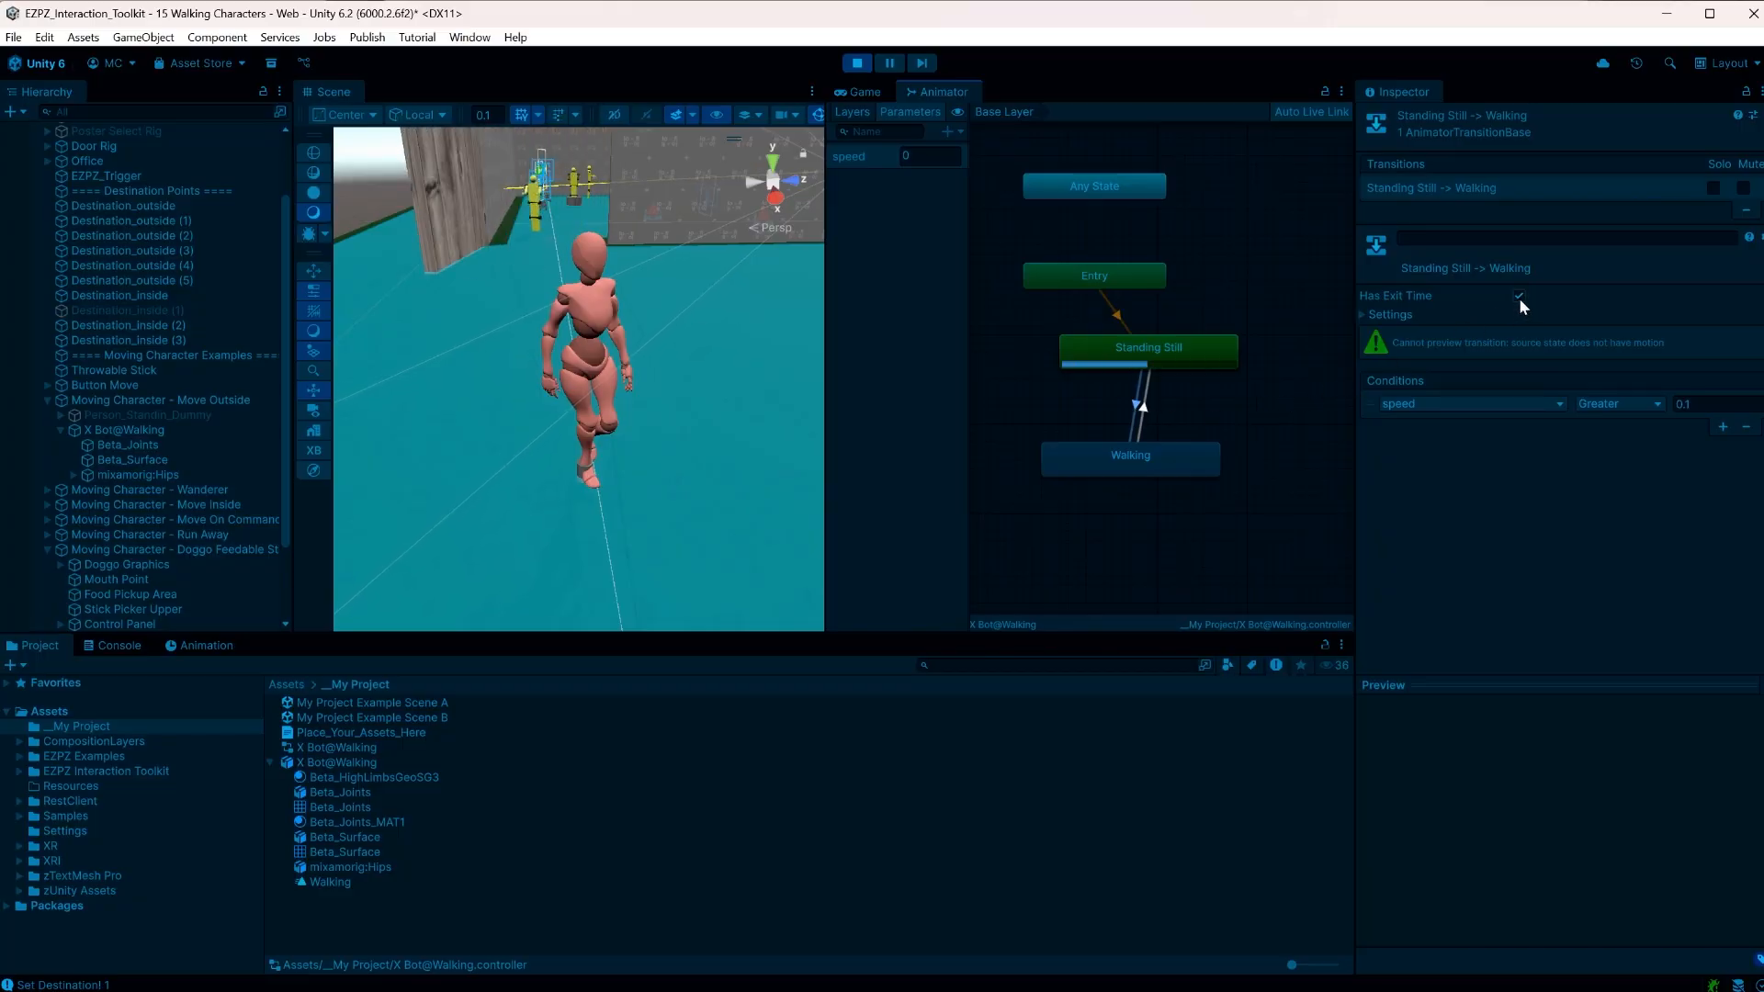
click(1143, 419)
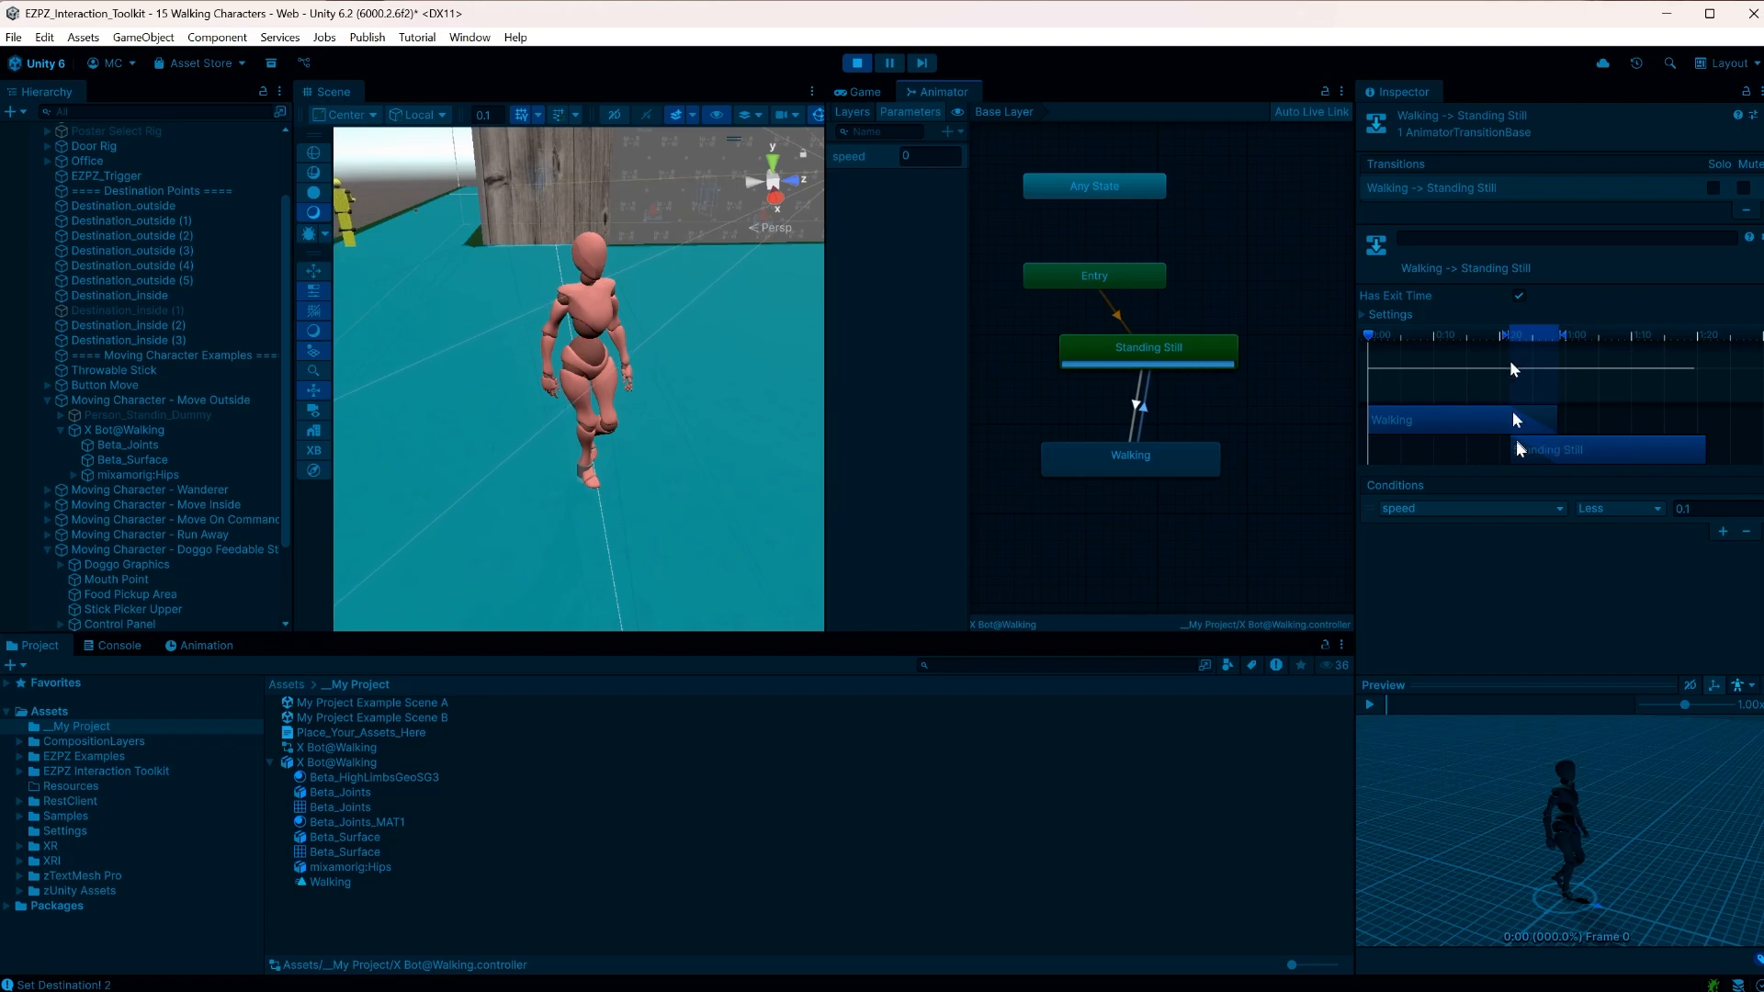
click(1518, 296)
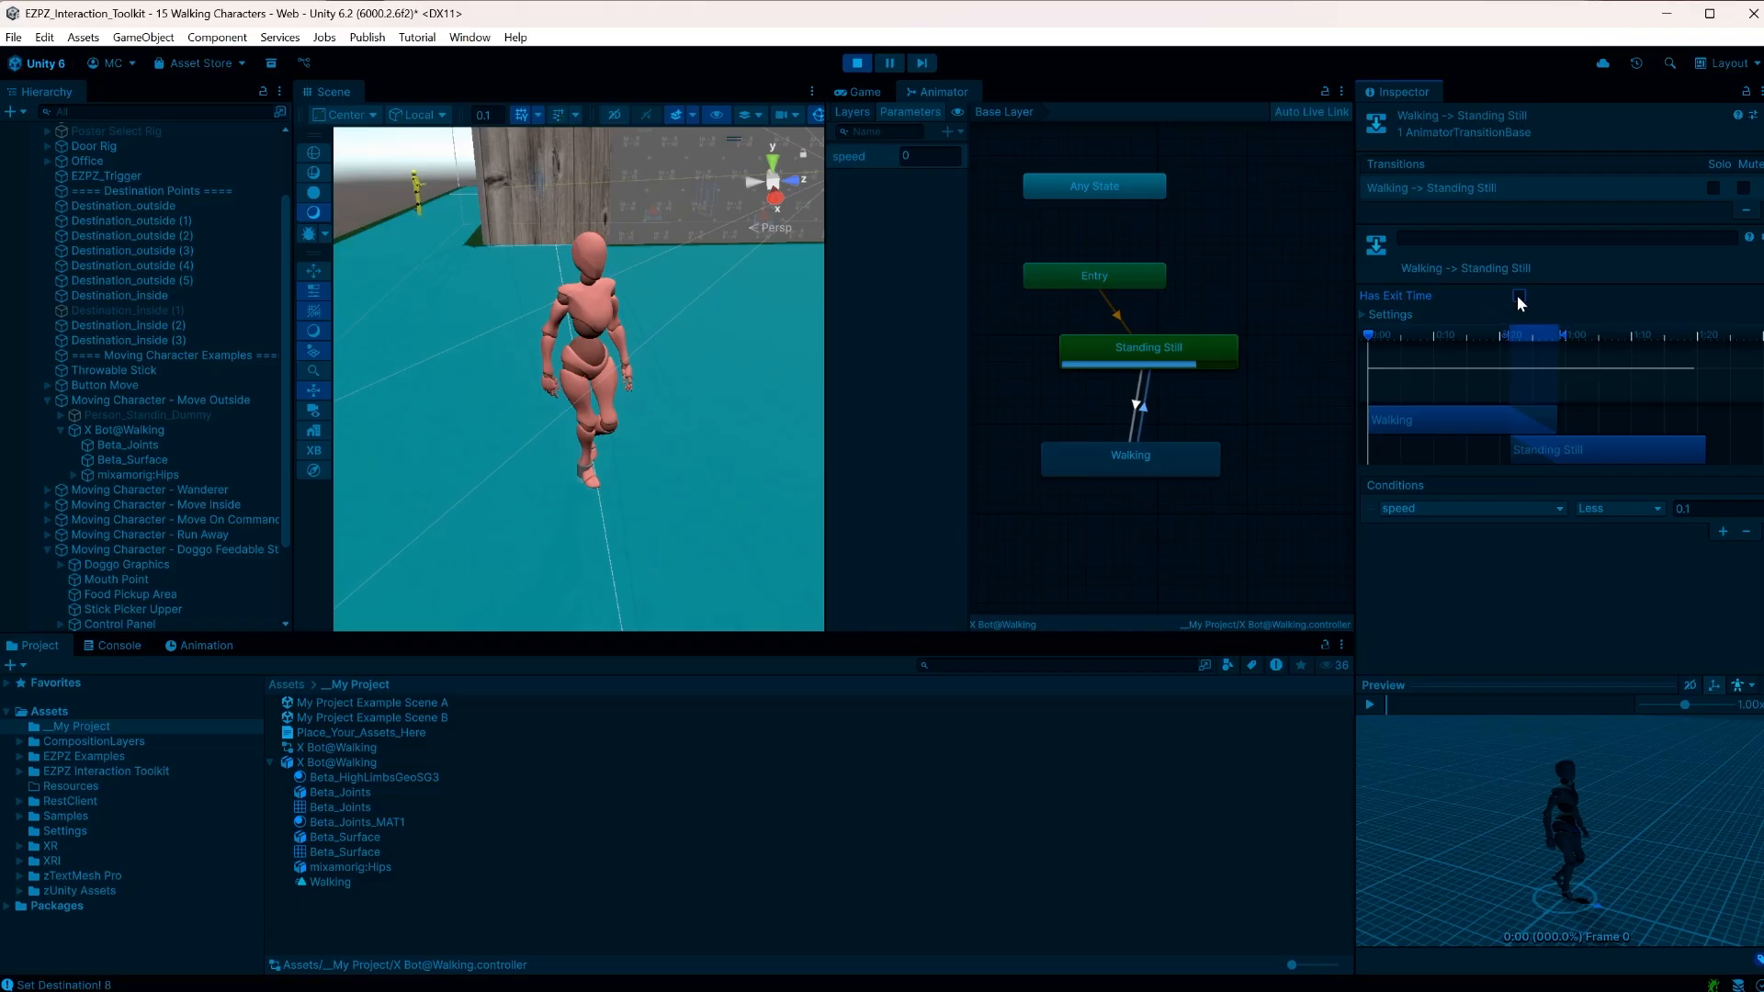
Switch the speed parameter repeatedly between 1 and 0 to test the transition without exit time, and stop play mode
click(916, 159)
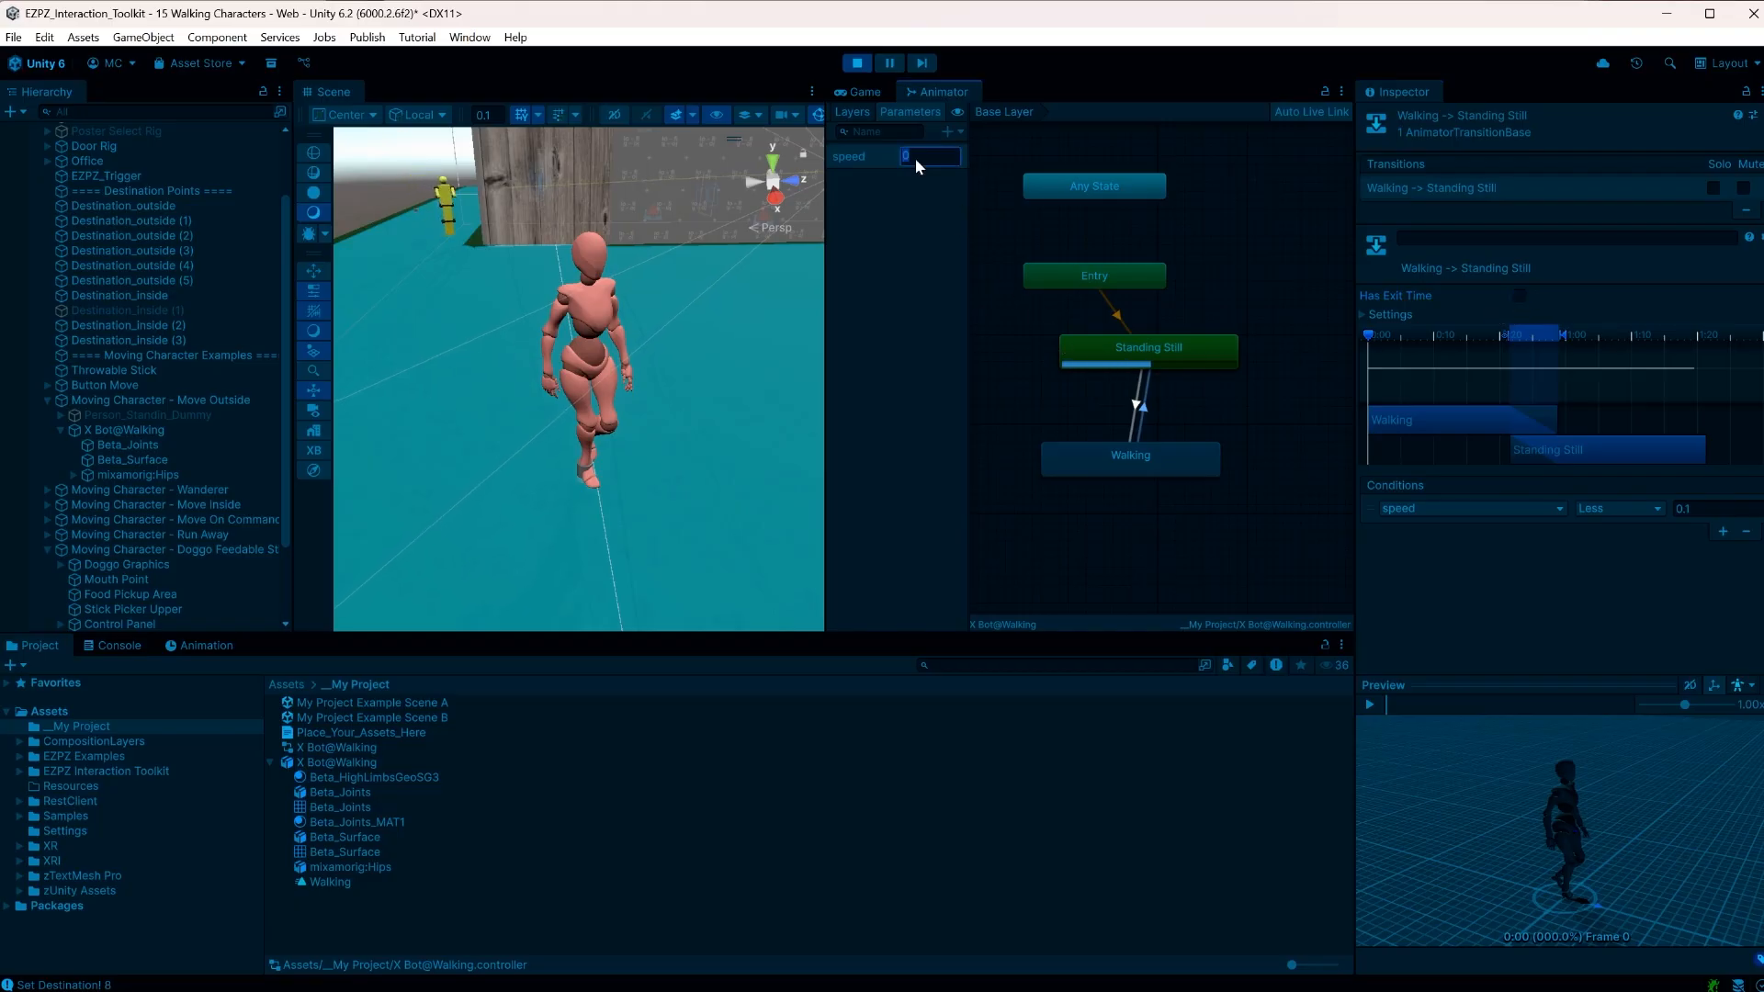
text(1)
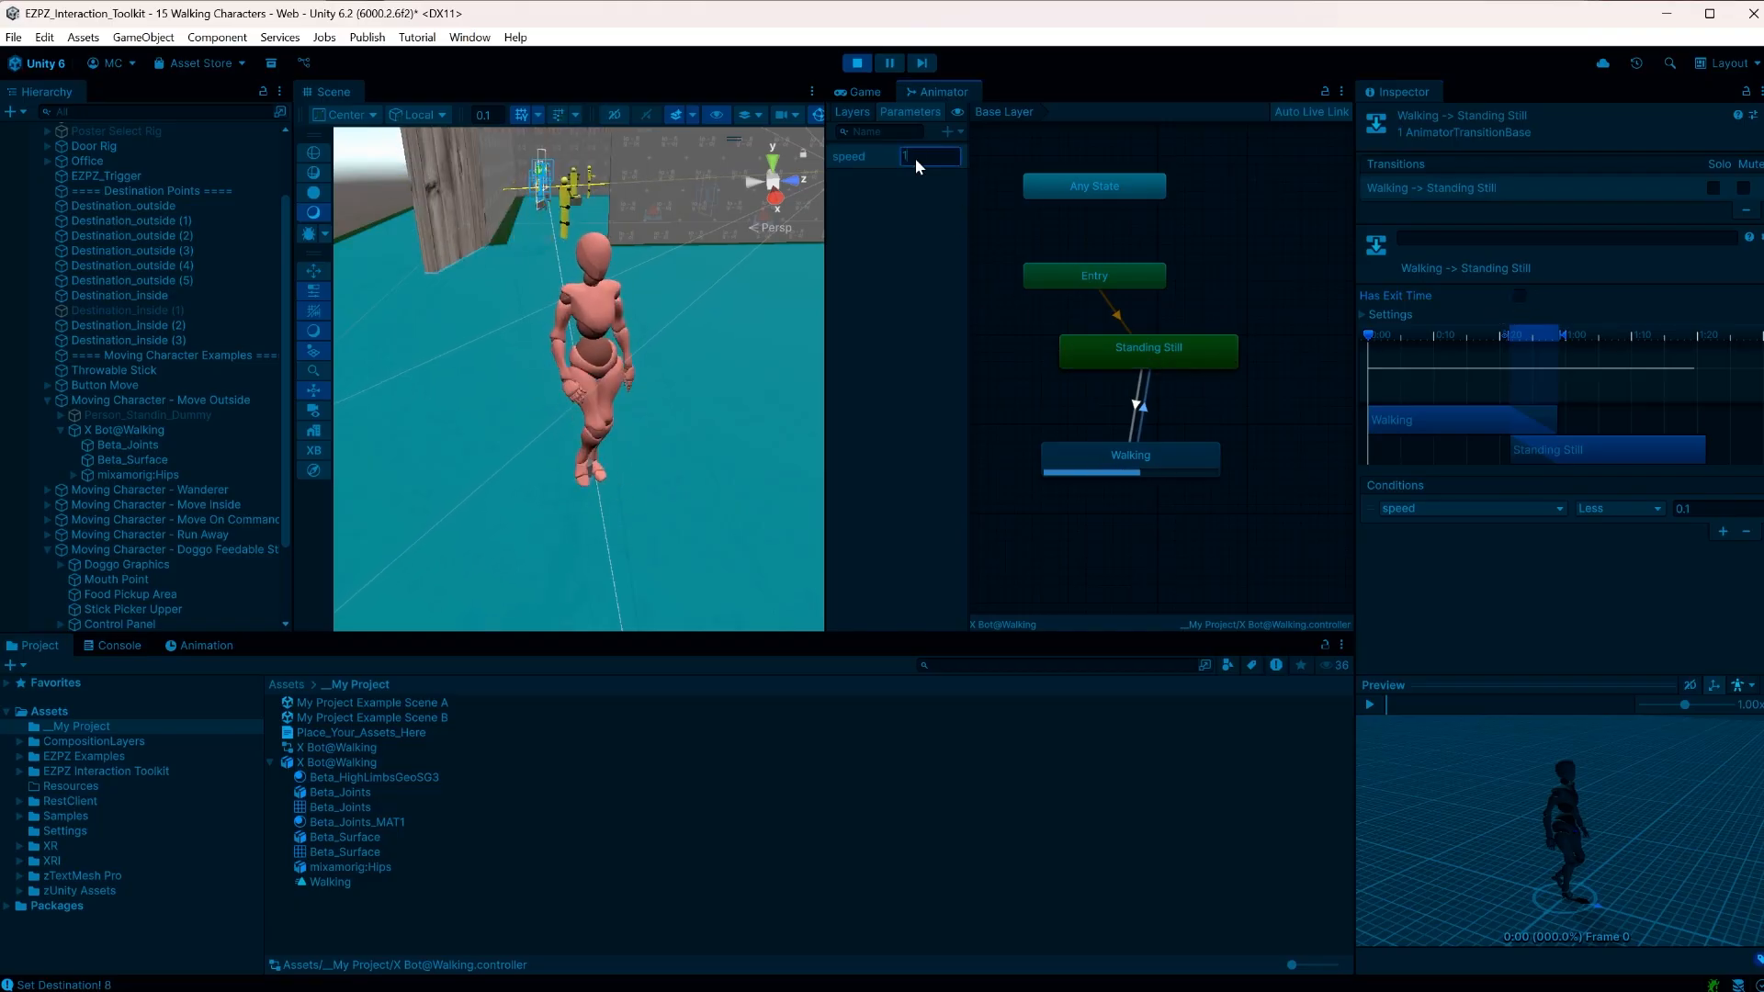
key(BackSpace)
text(0)
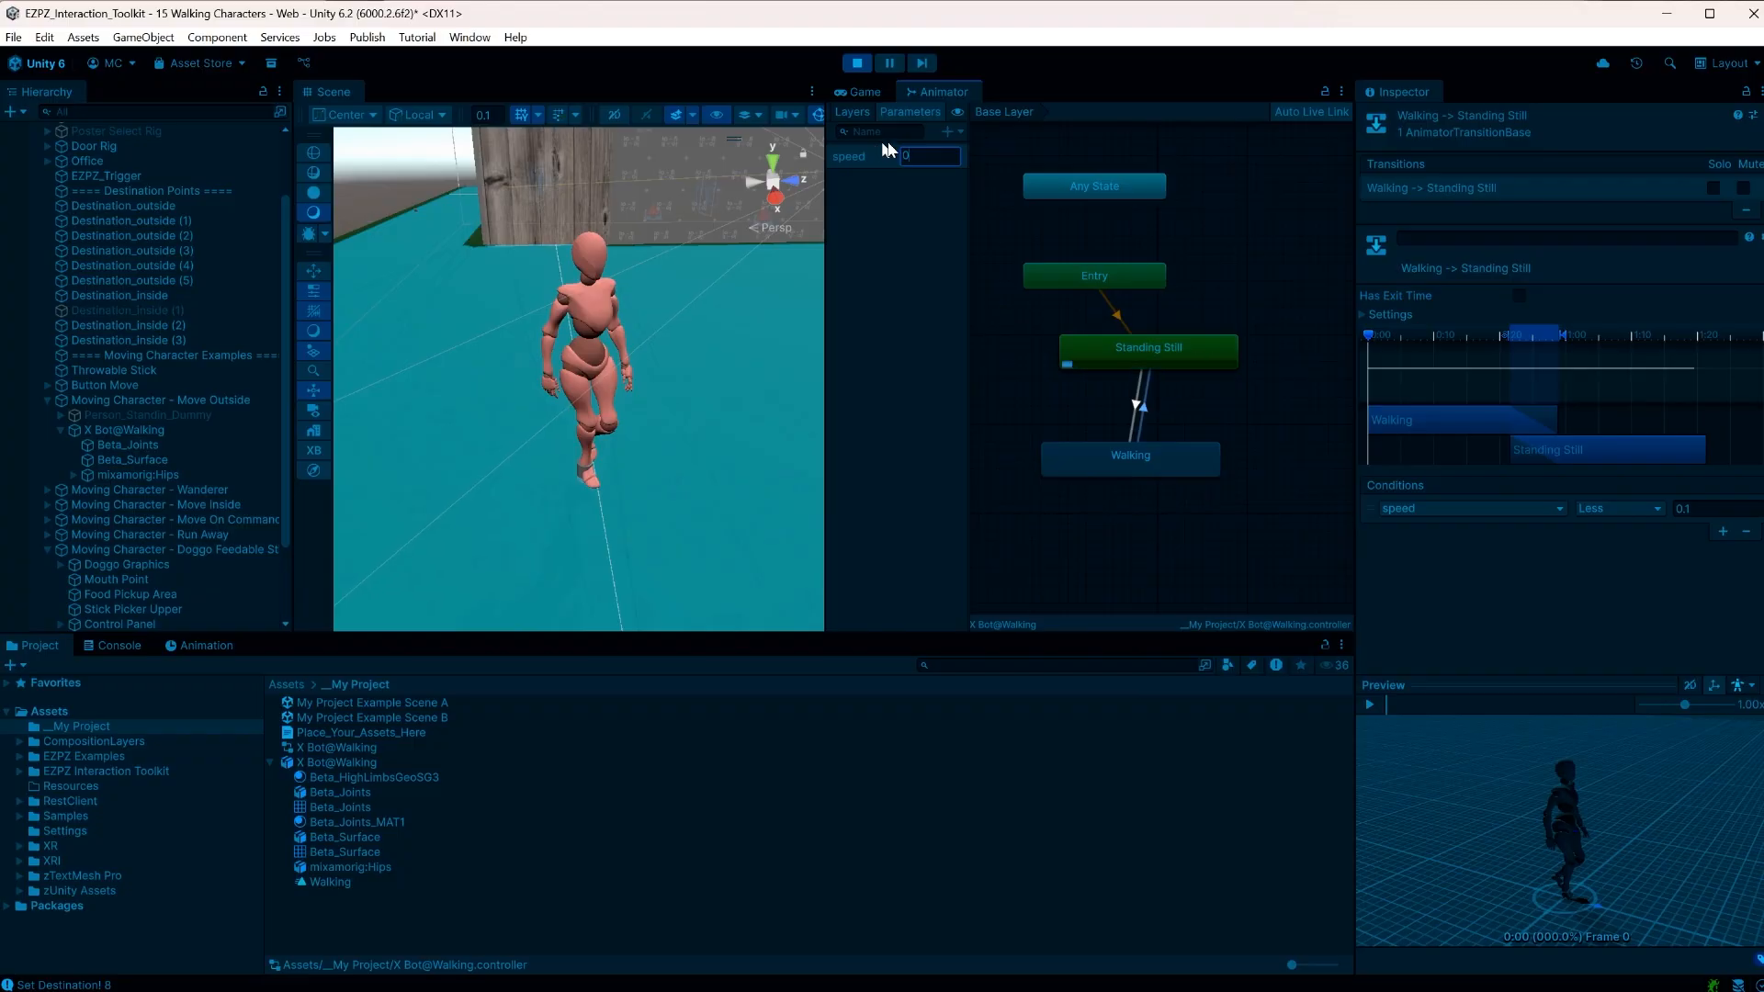
key(BackSpace)
text(1)
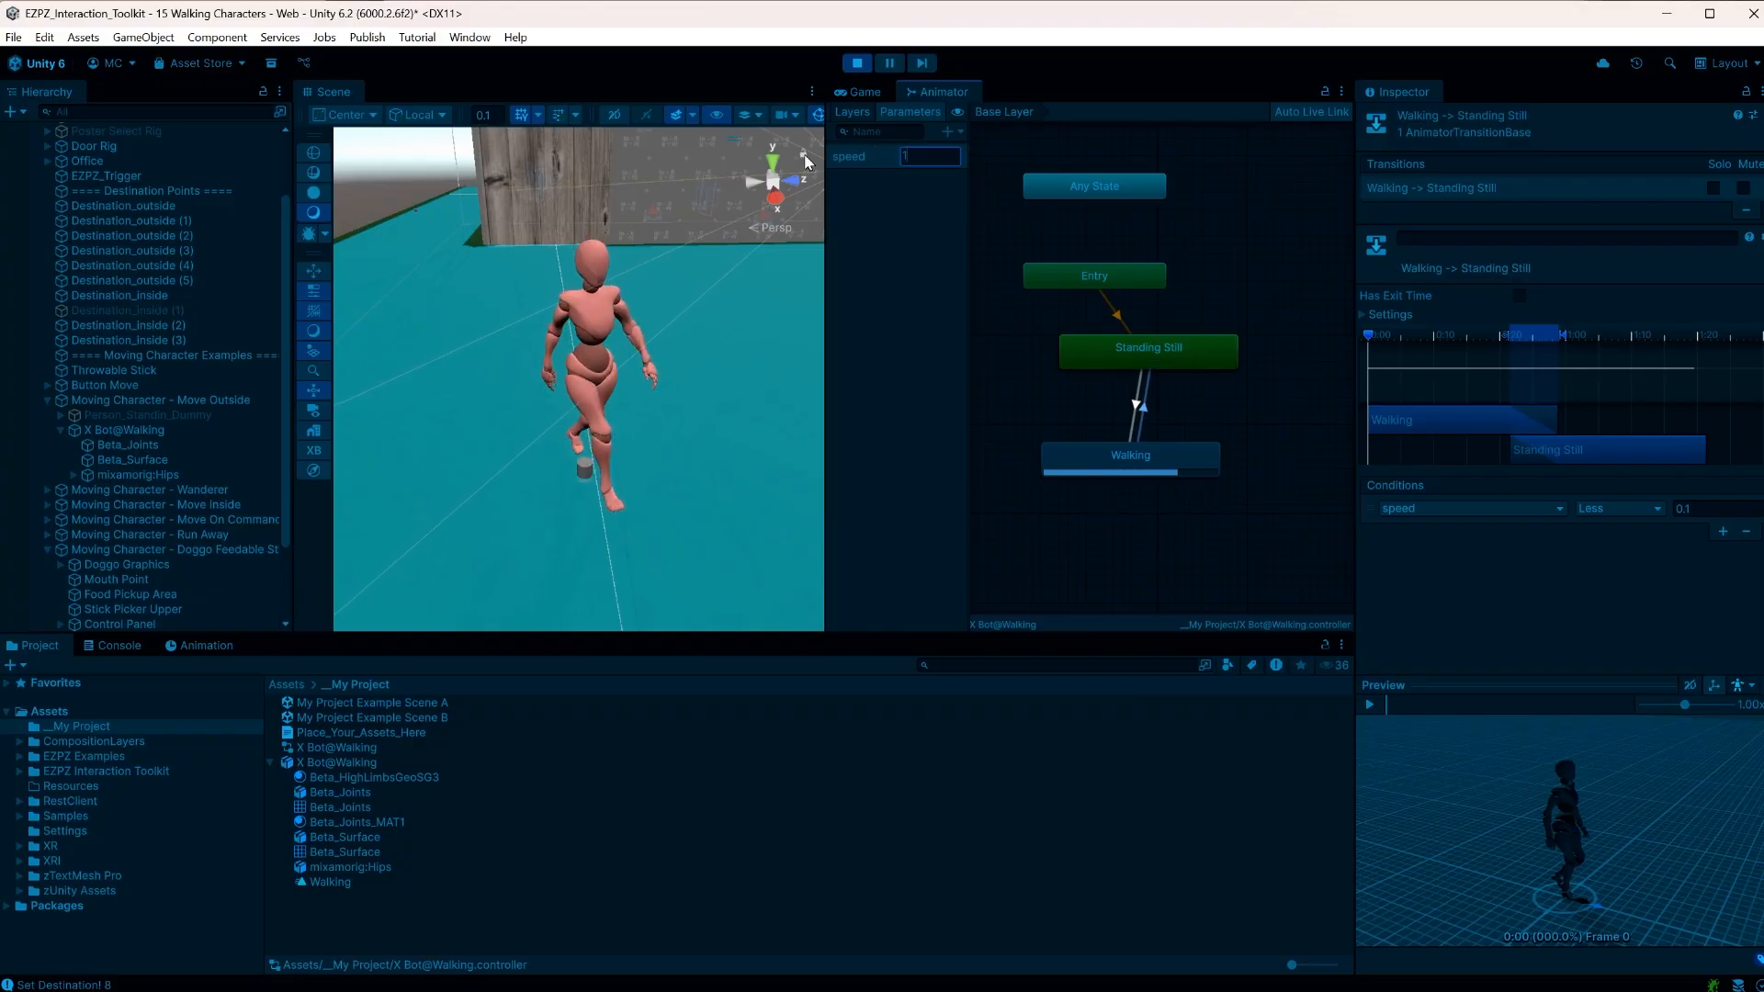
key(BackSpace)
text(0)
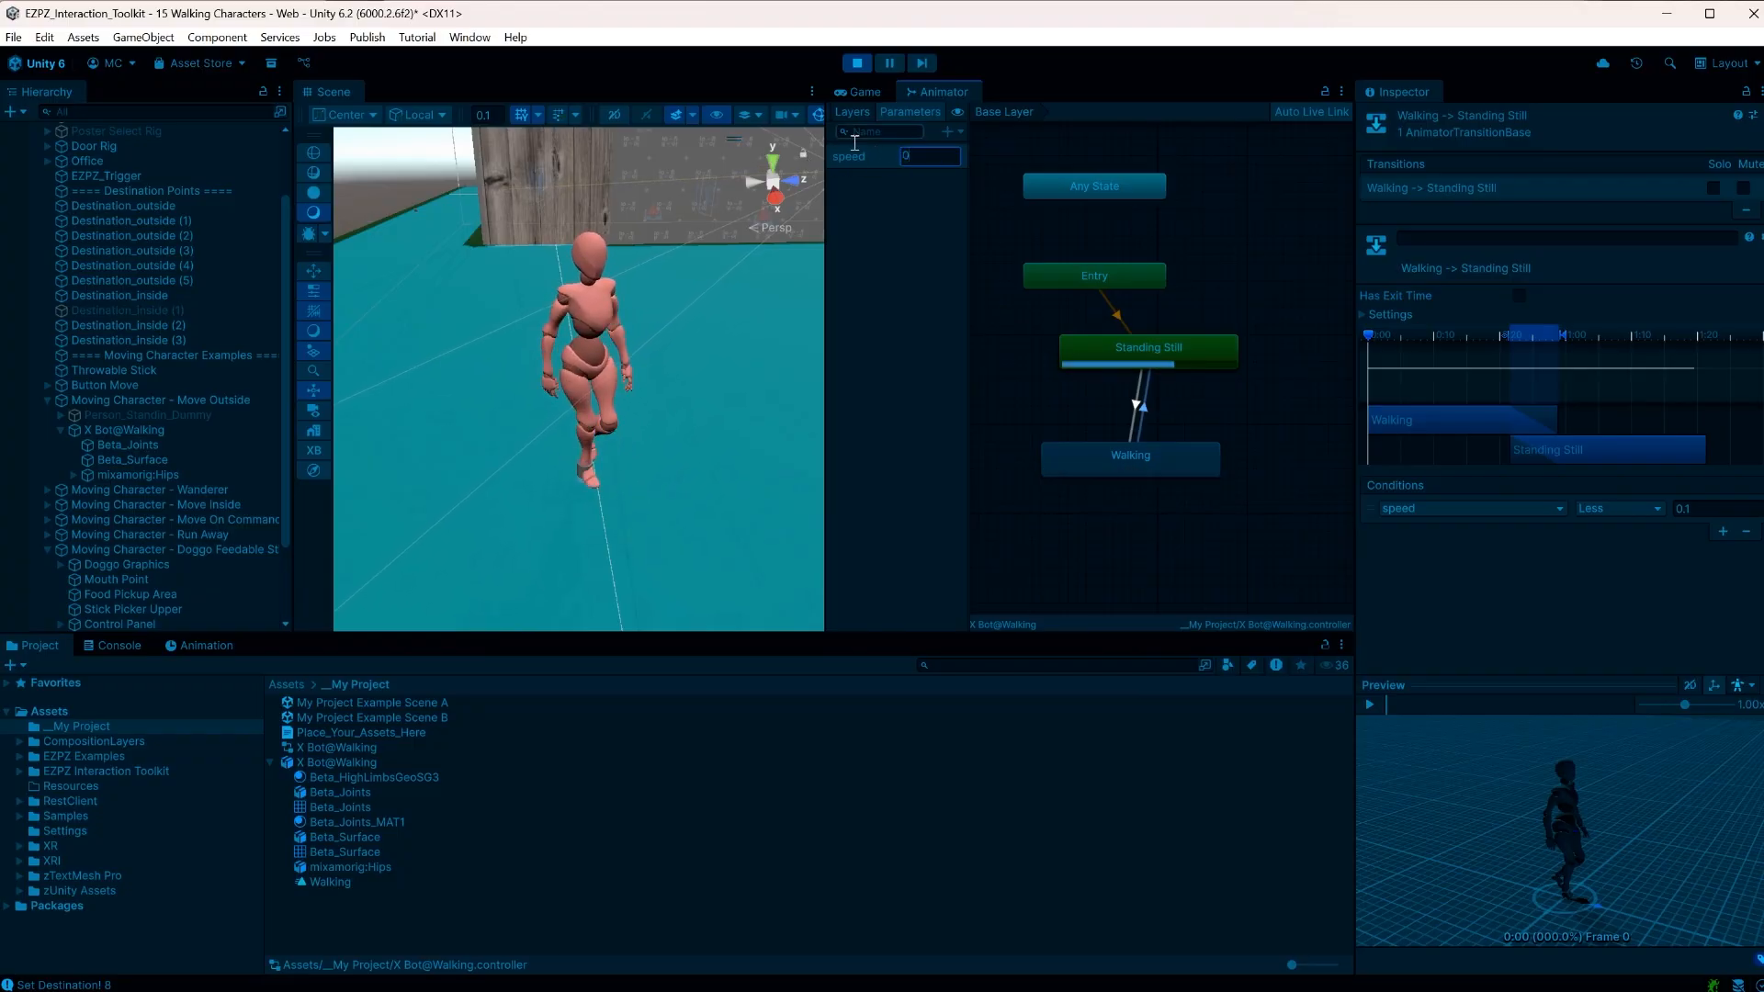
click(880, 215)
click(849, 68)
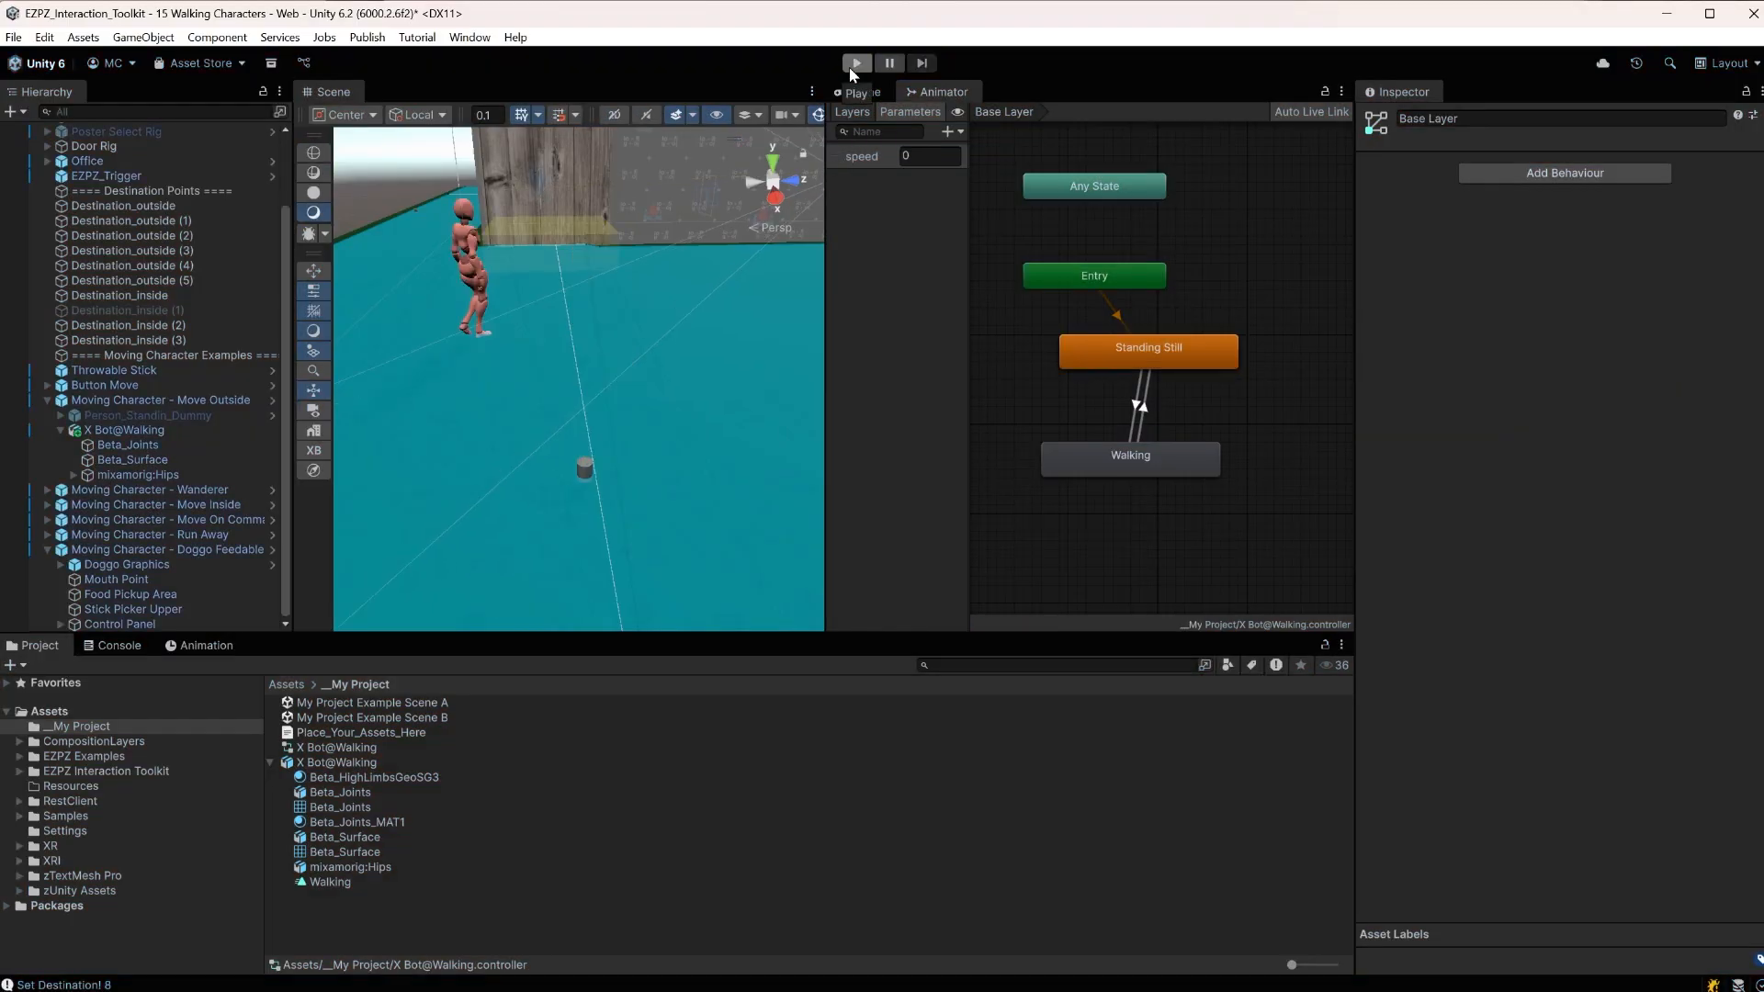
Assign X Bot@Walking as the Avatar Animator in the NMA Walk Towards script of Moving Character - Move Outside
click(160, 400)
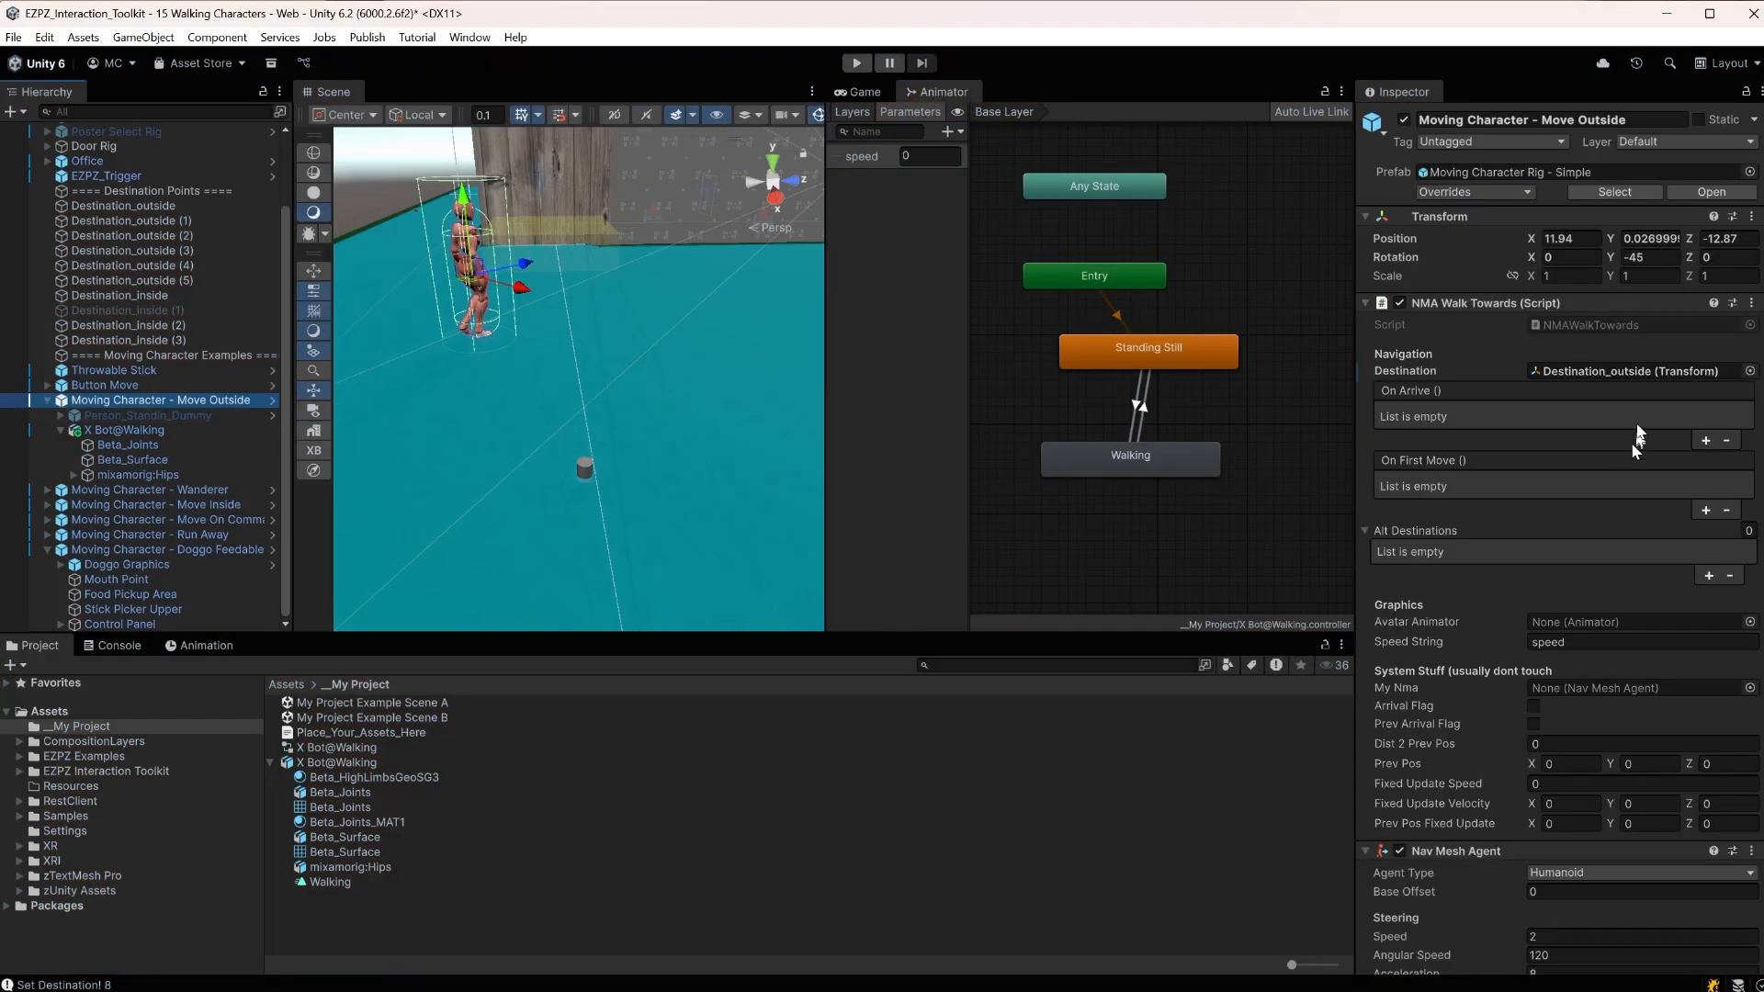
scroll(1622, 461, down, 1)
scroll(1622, 462, down, 5)
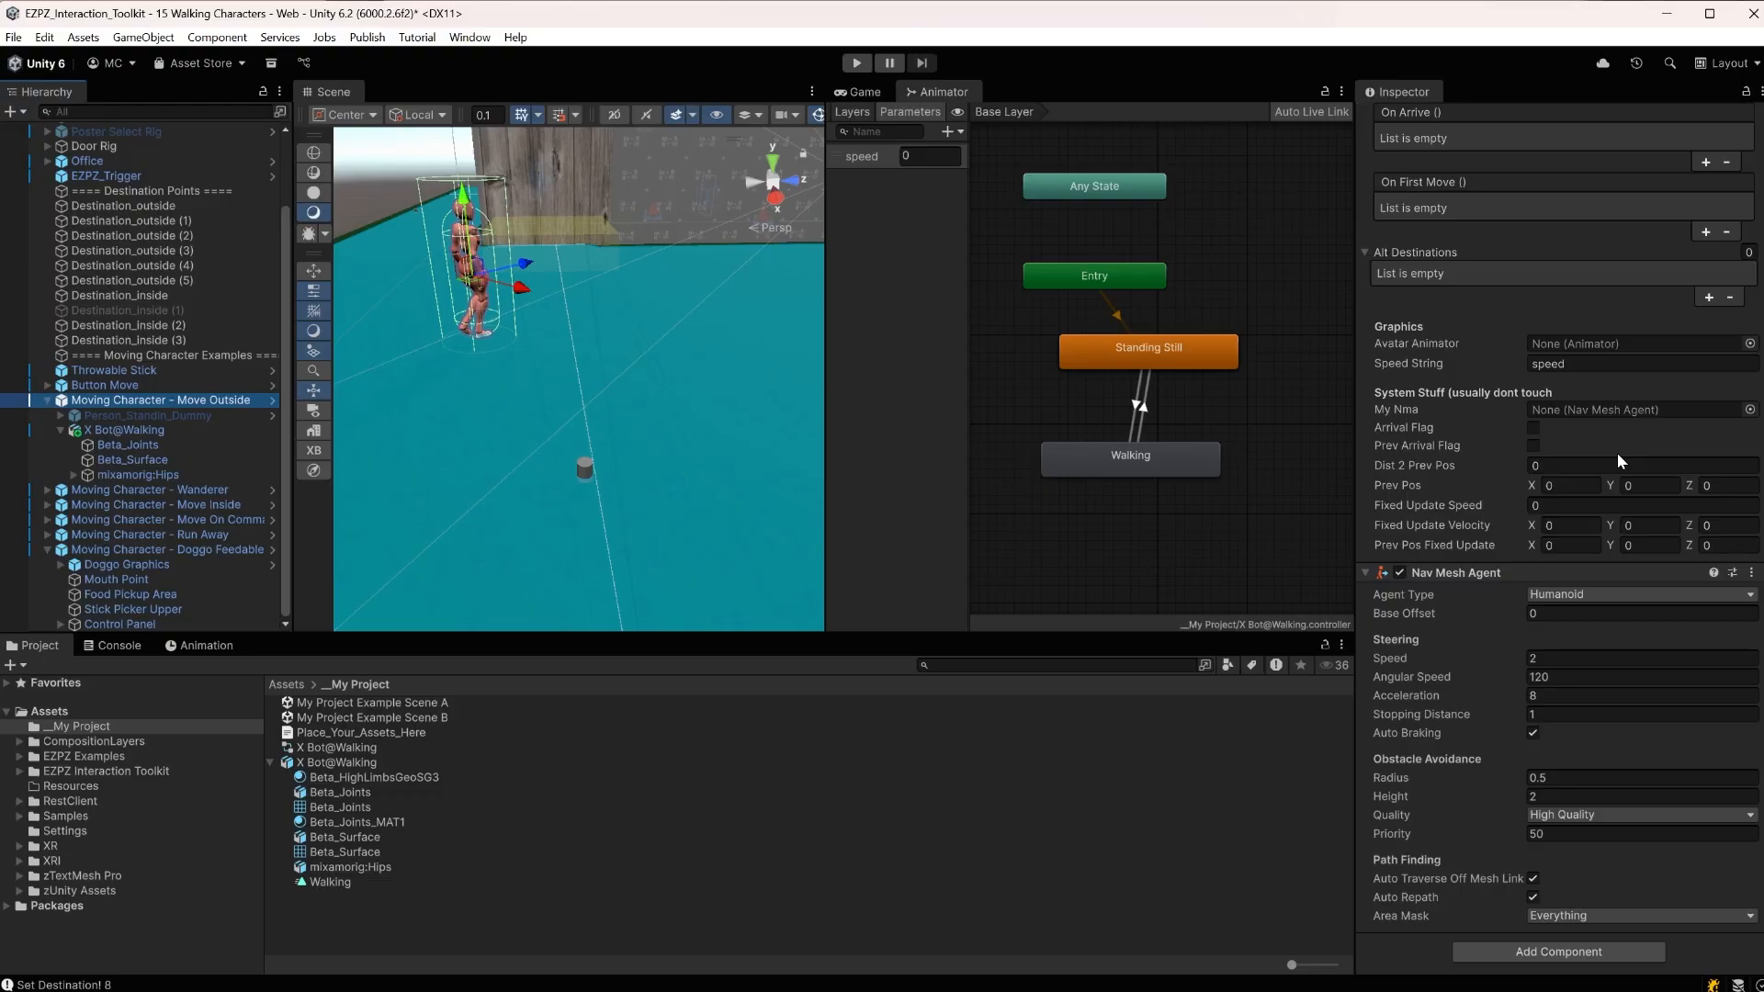
scroll(1621, 461, up, 2)
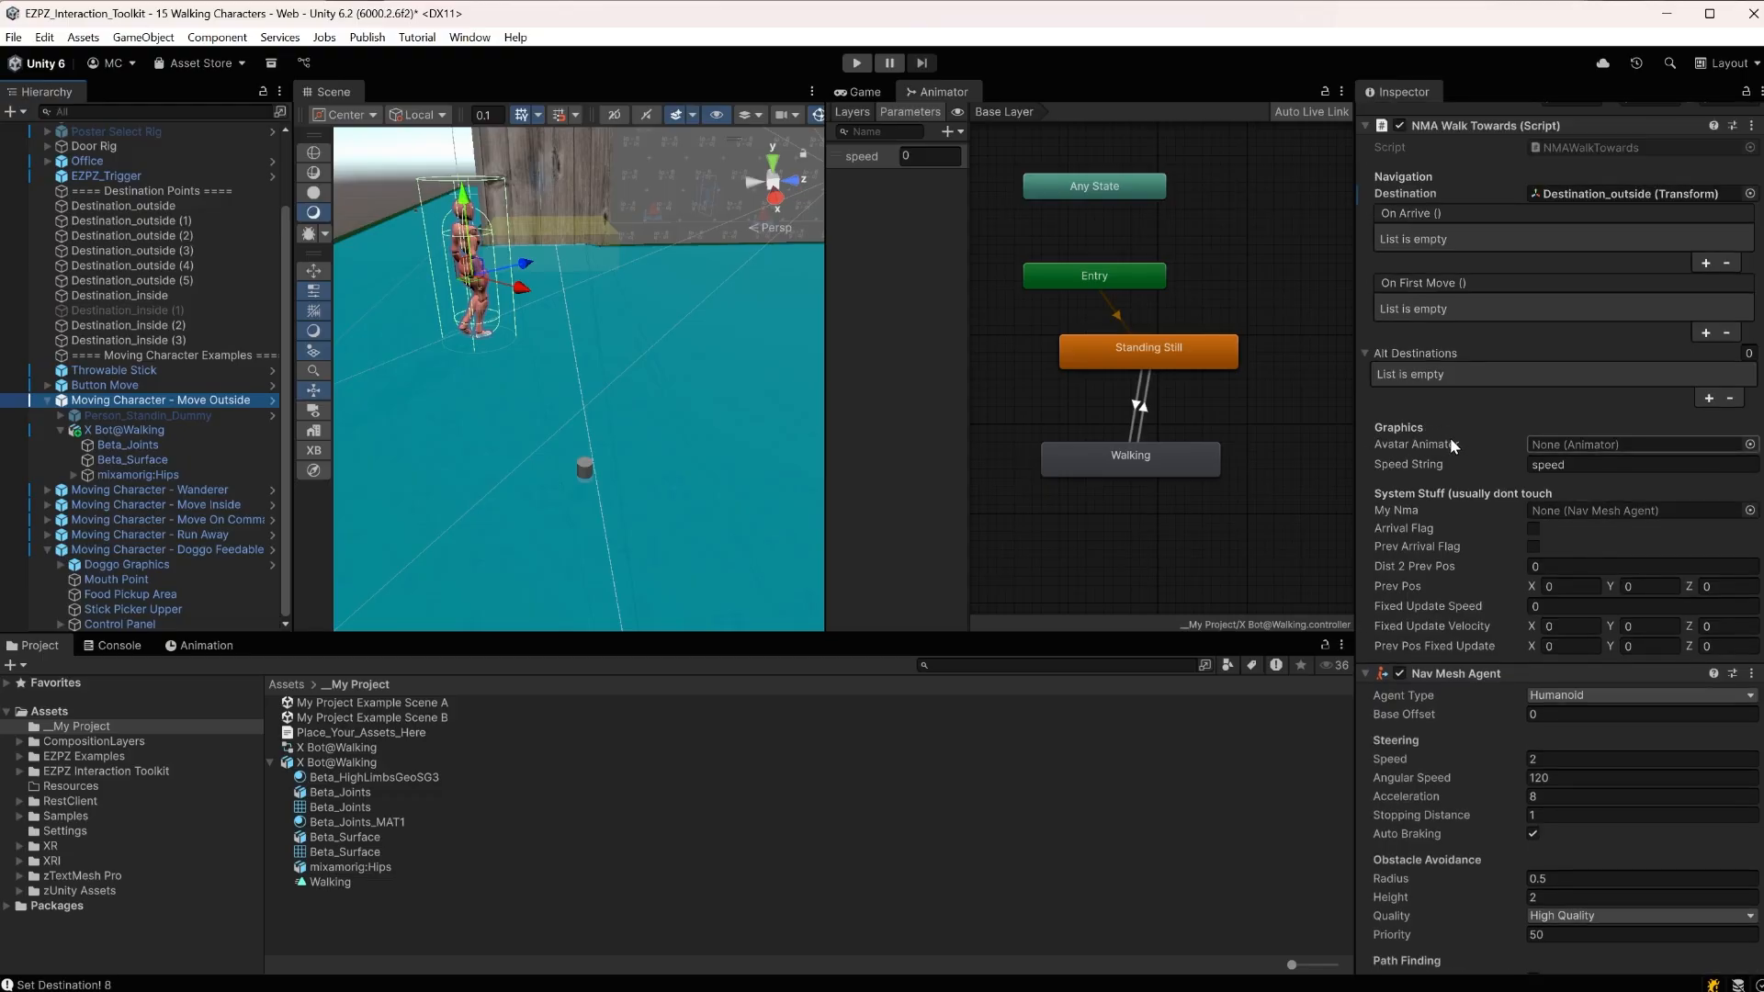
click(1553, 446)
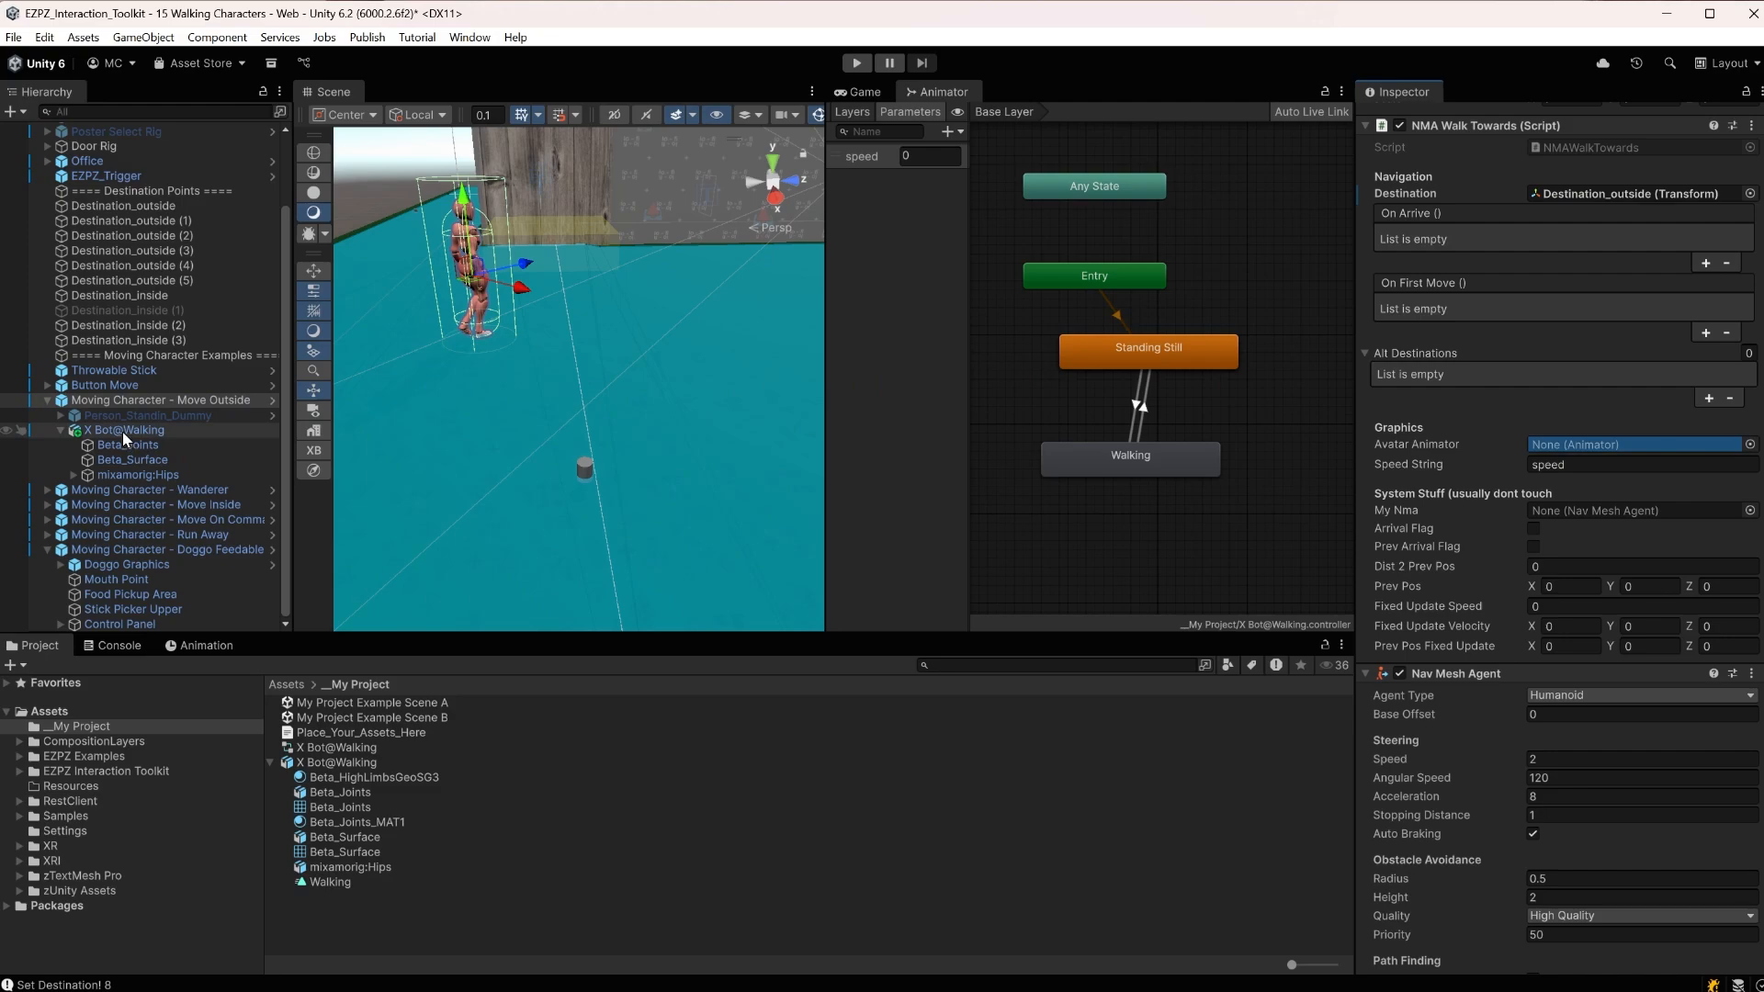
drag(123, 431, 1574, 451)
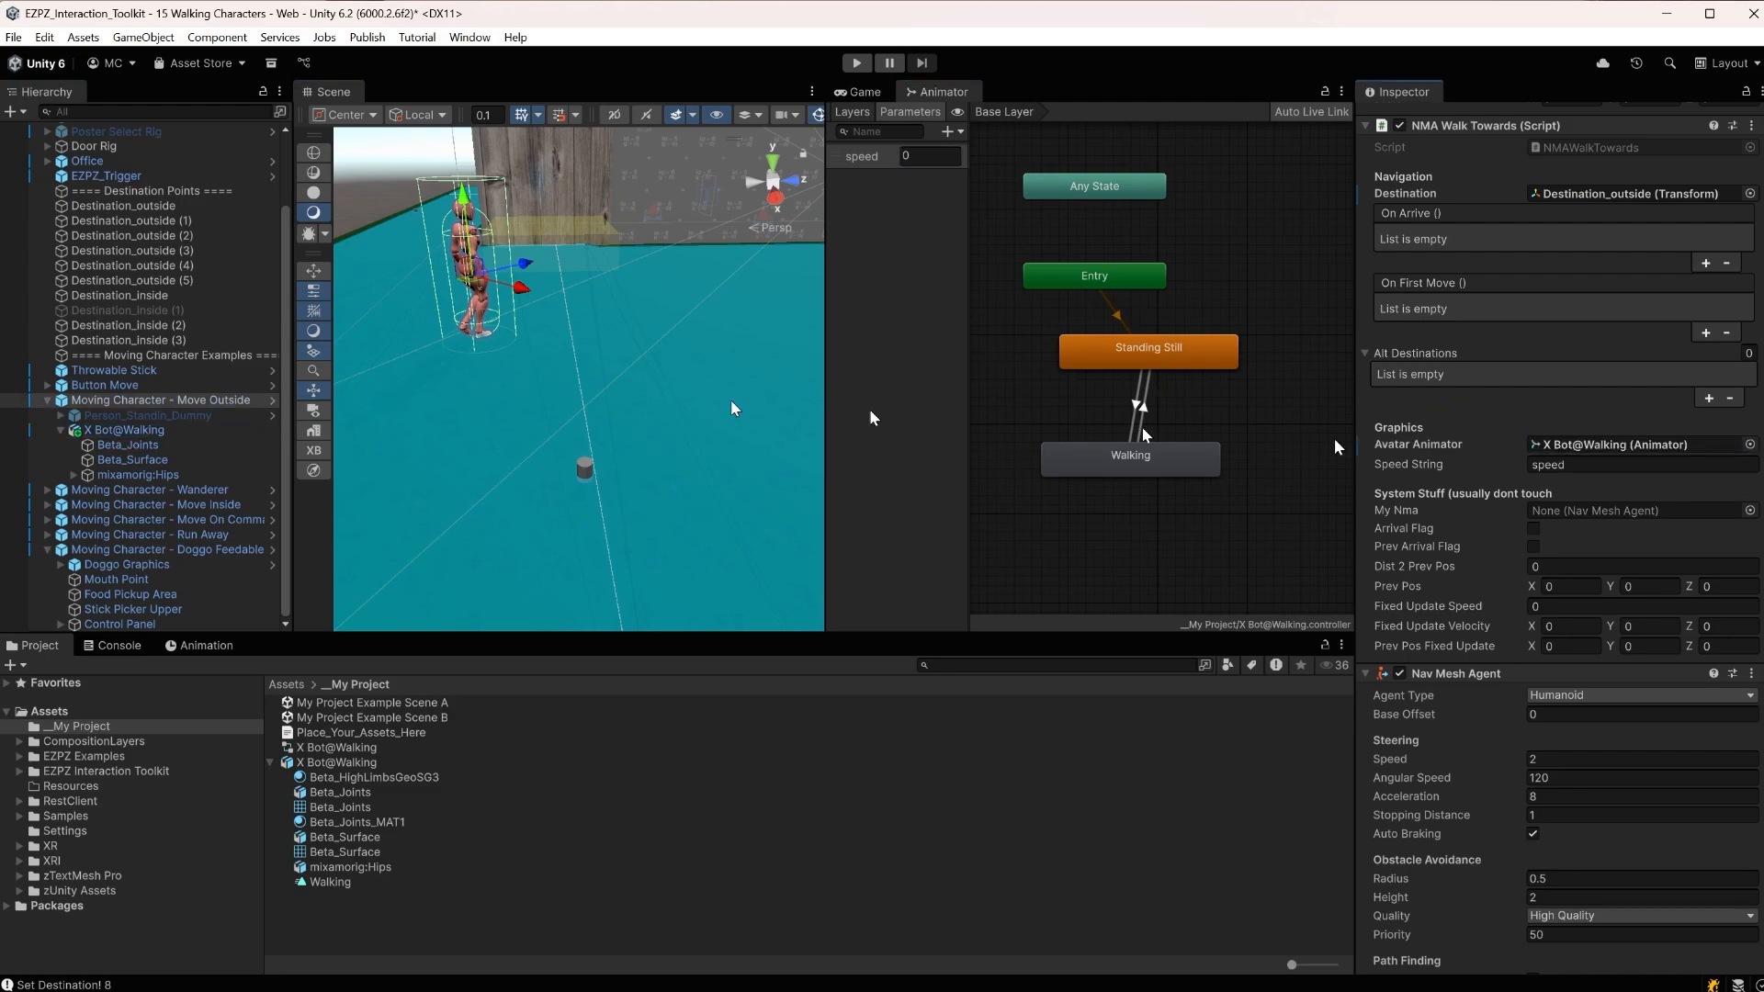
Check the X Bot's Animator component and compare the rig's Speed String with the animator parameter's name
click(129, 430)
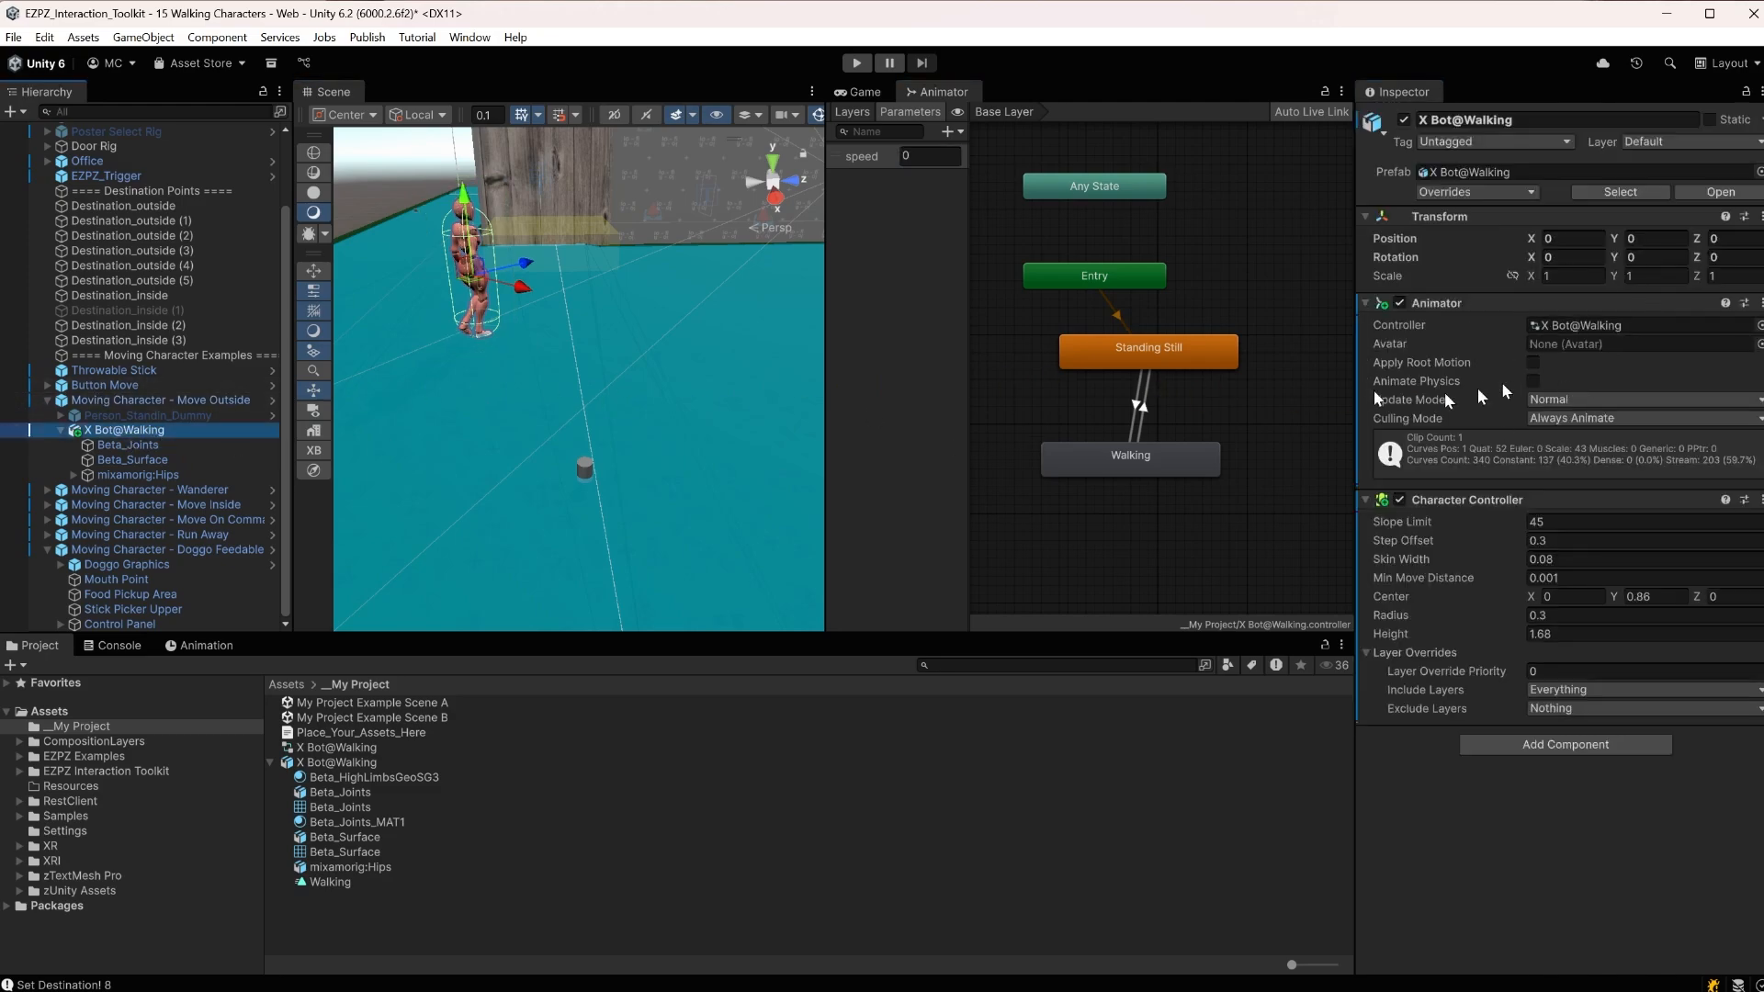
click(98, 401)
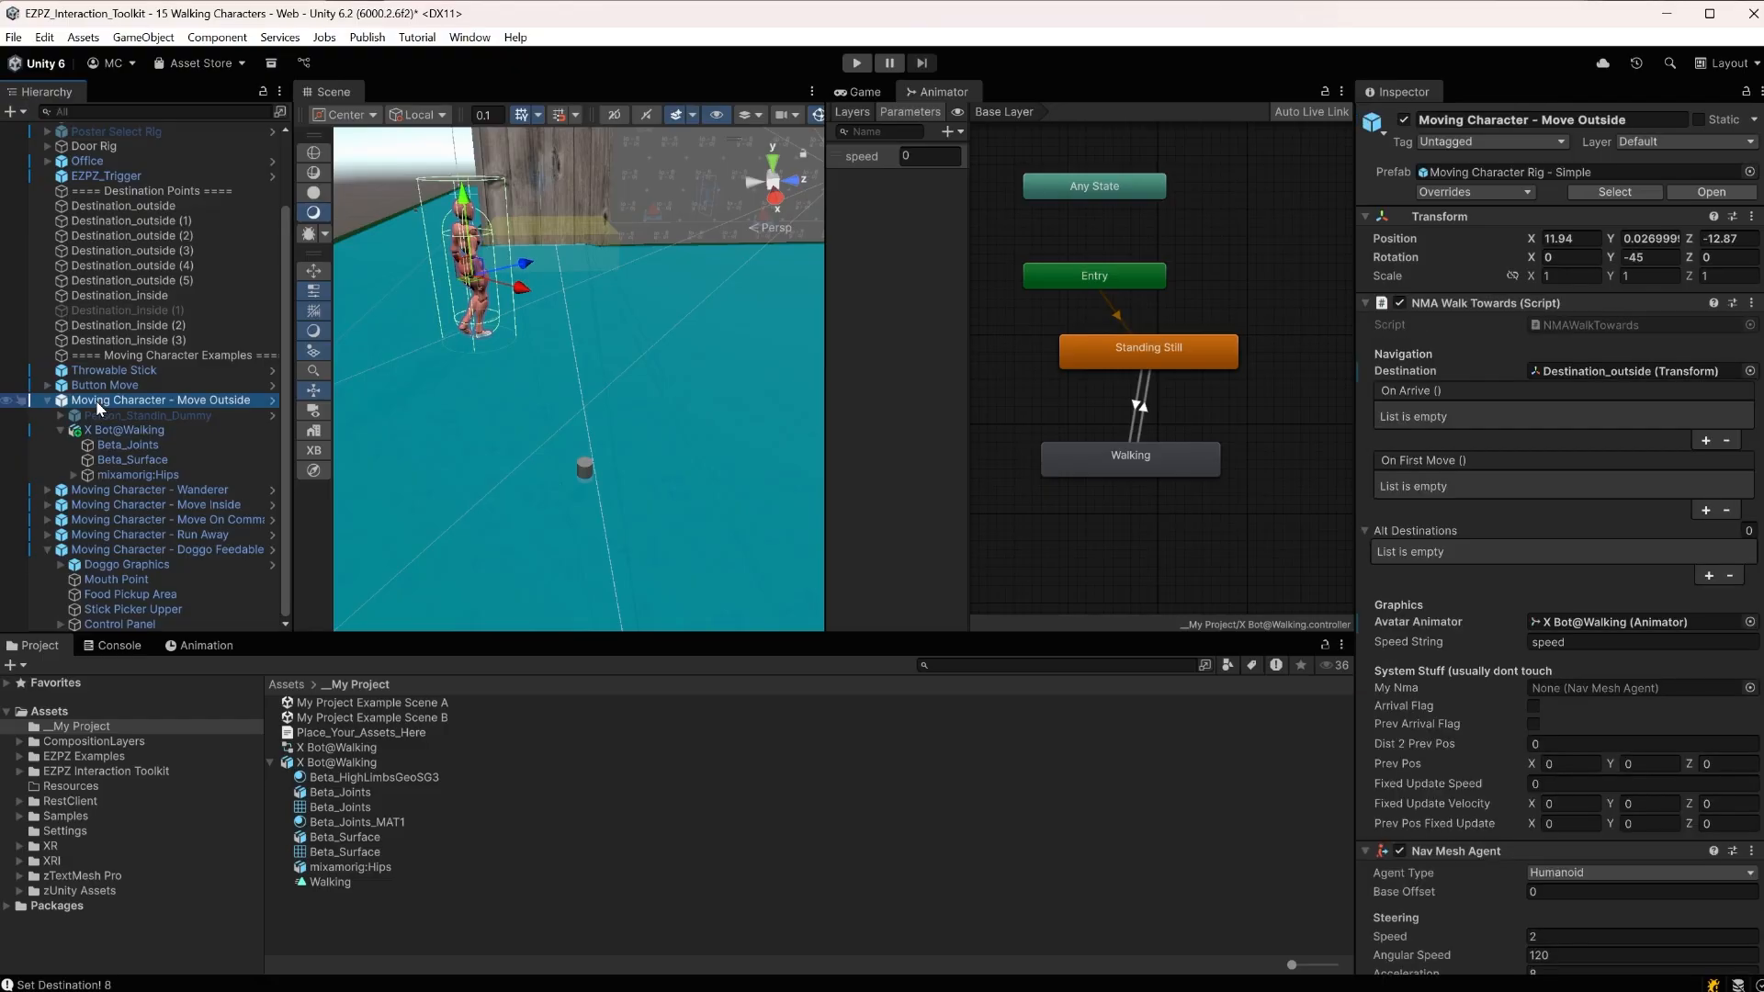
click(1547, 643)
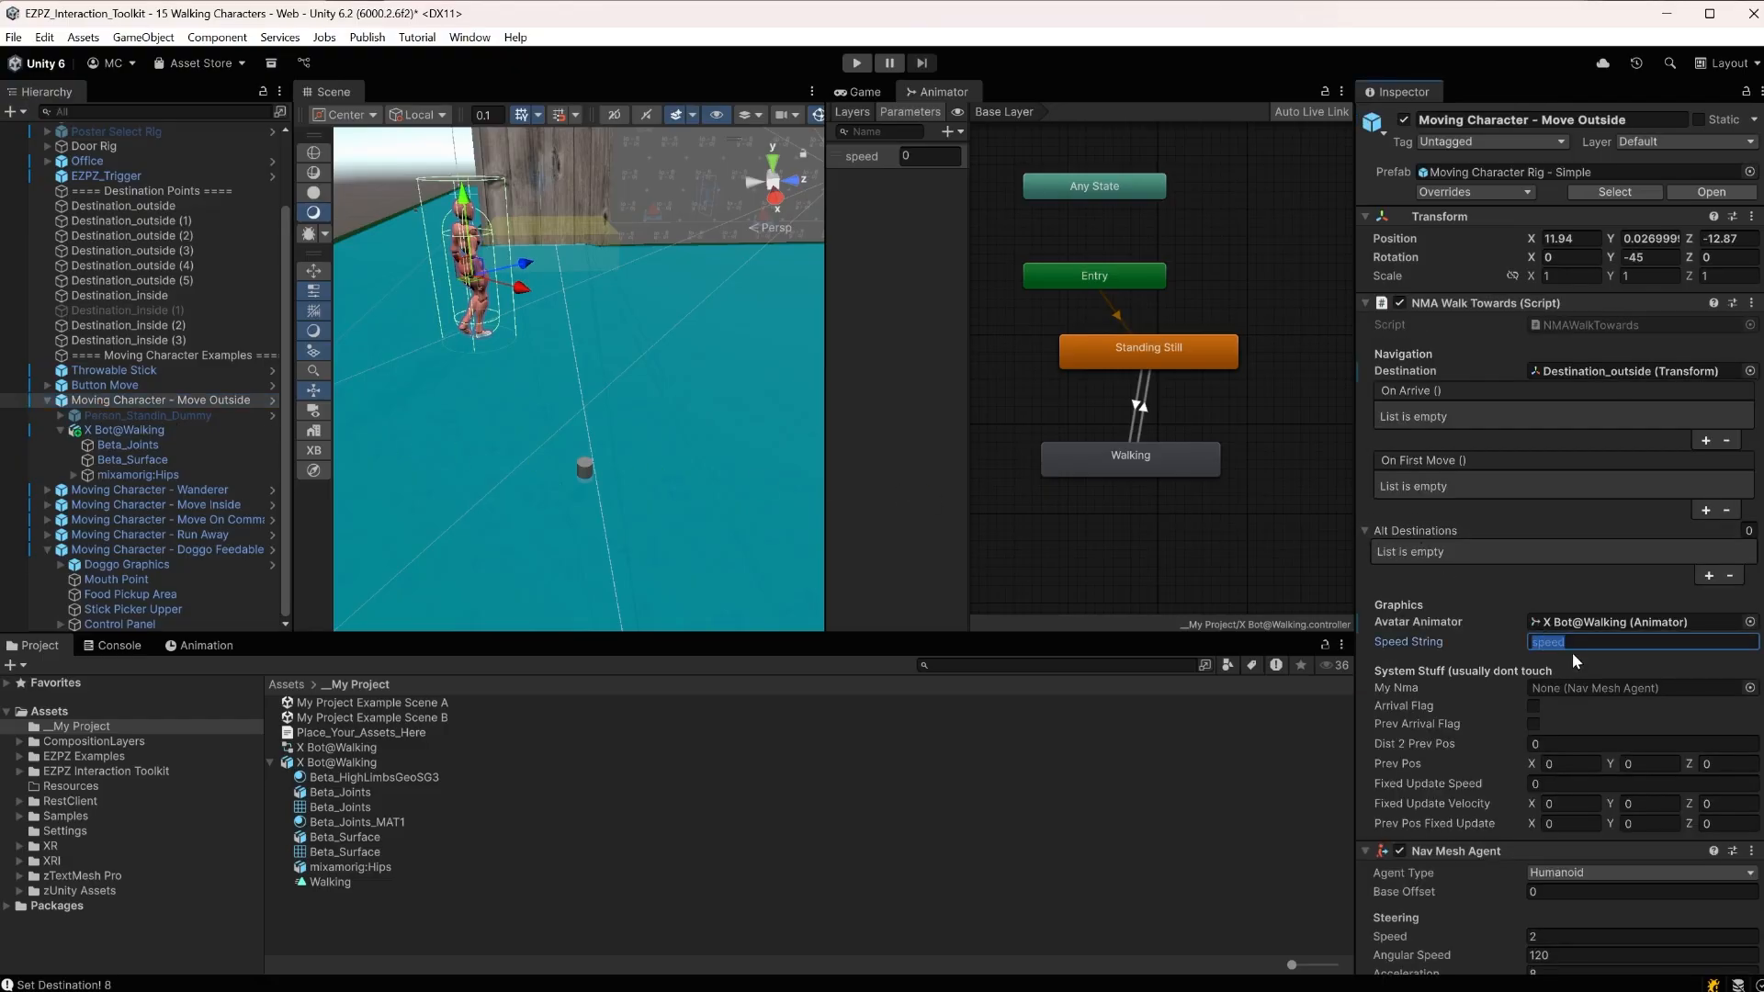
click(862, 167)
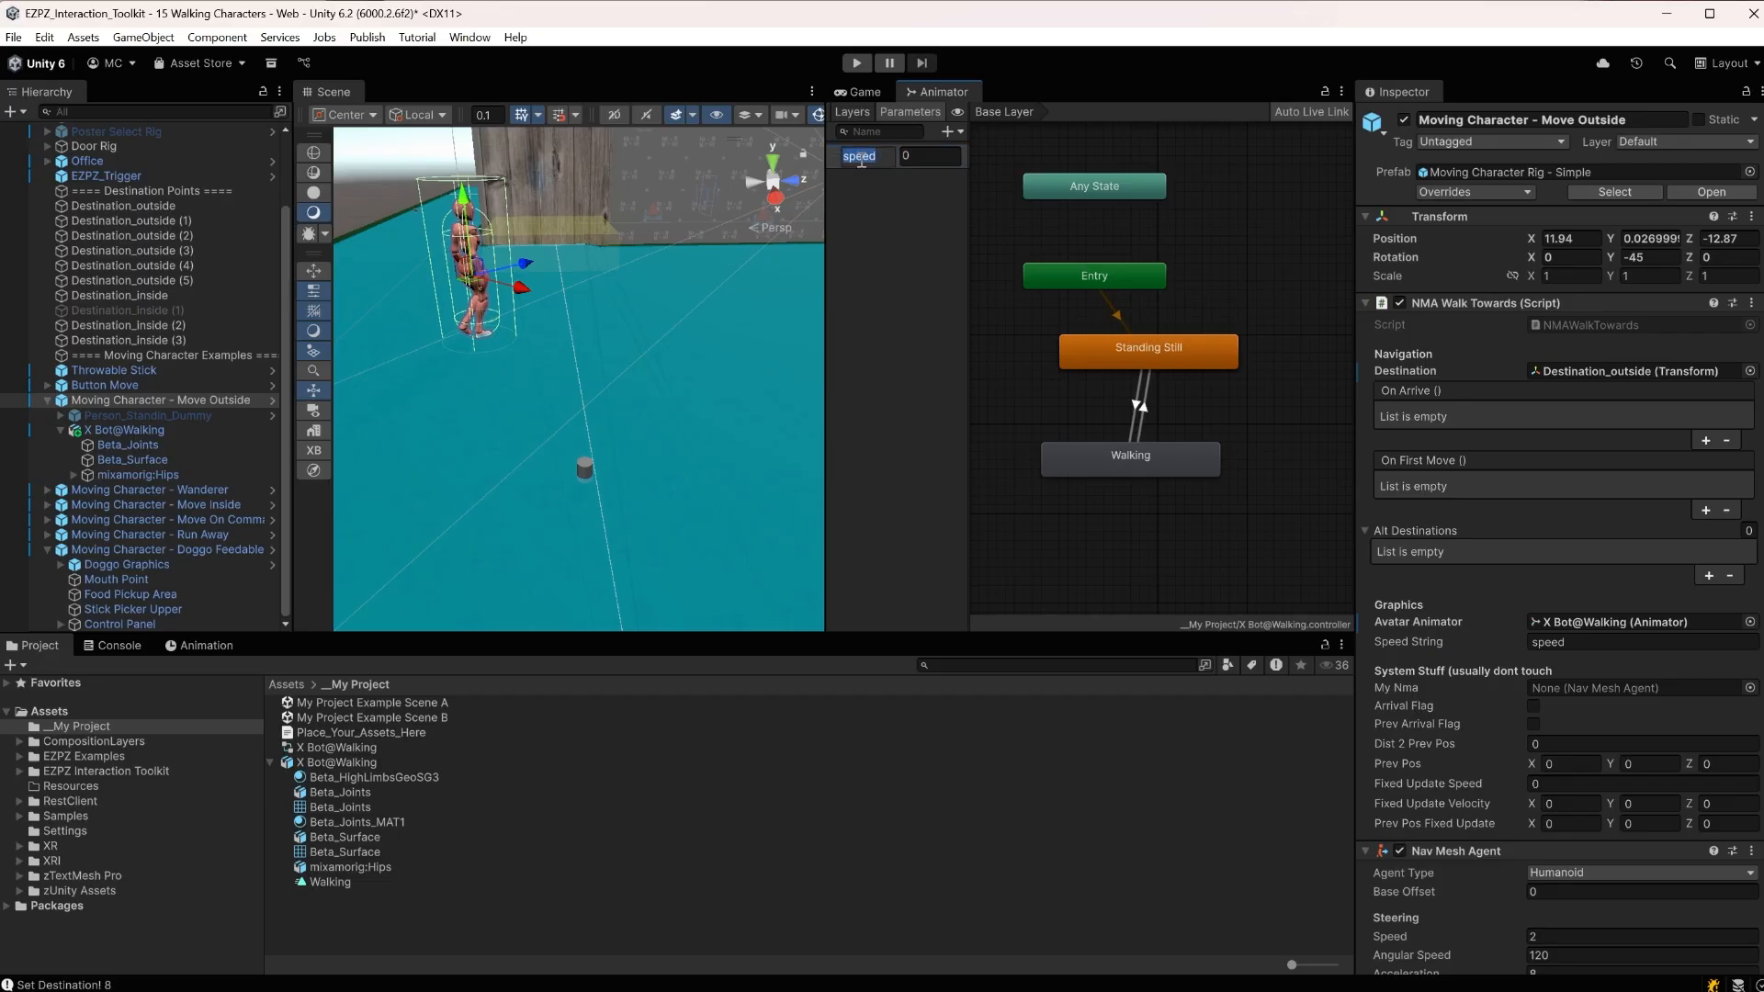
Set the rig's Speed String to "anything" and try the same name on the animator's speed parameter
click(1588, 642)
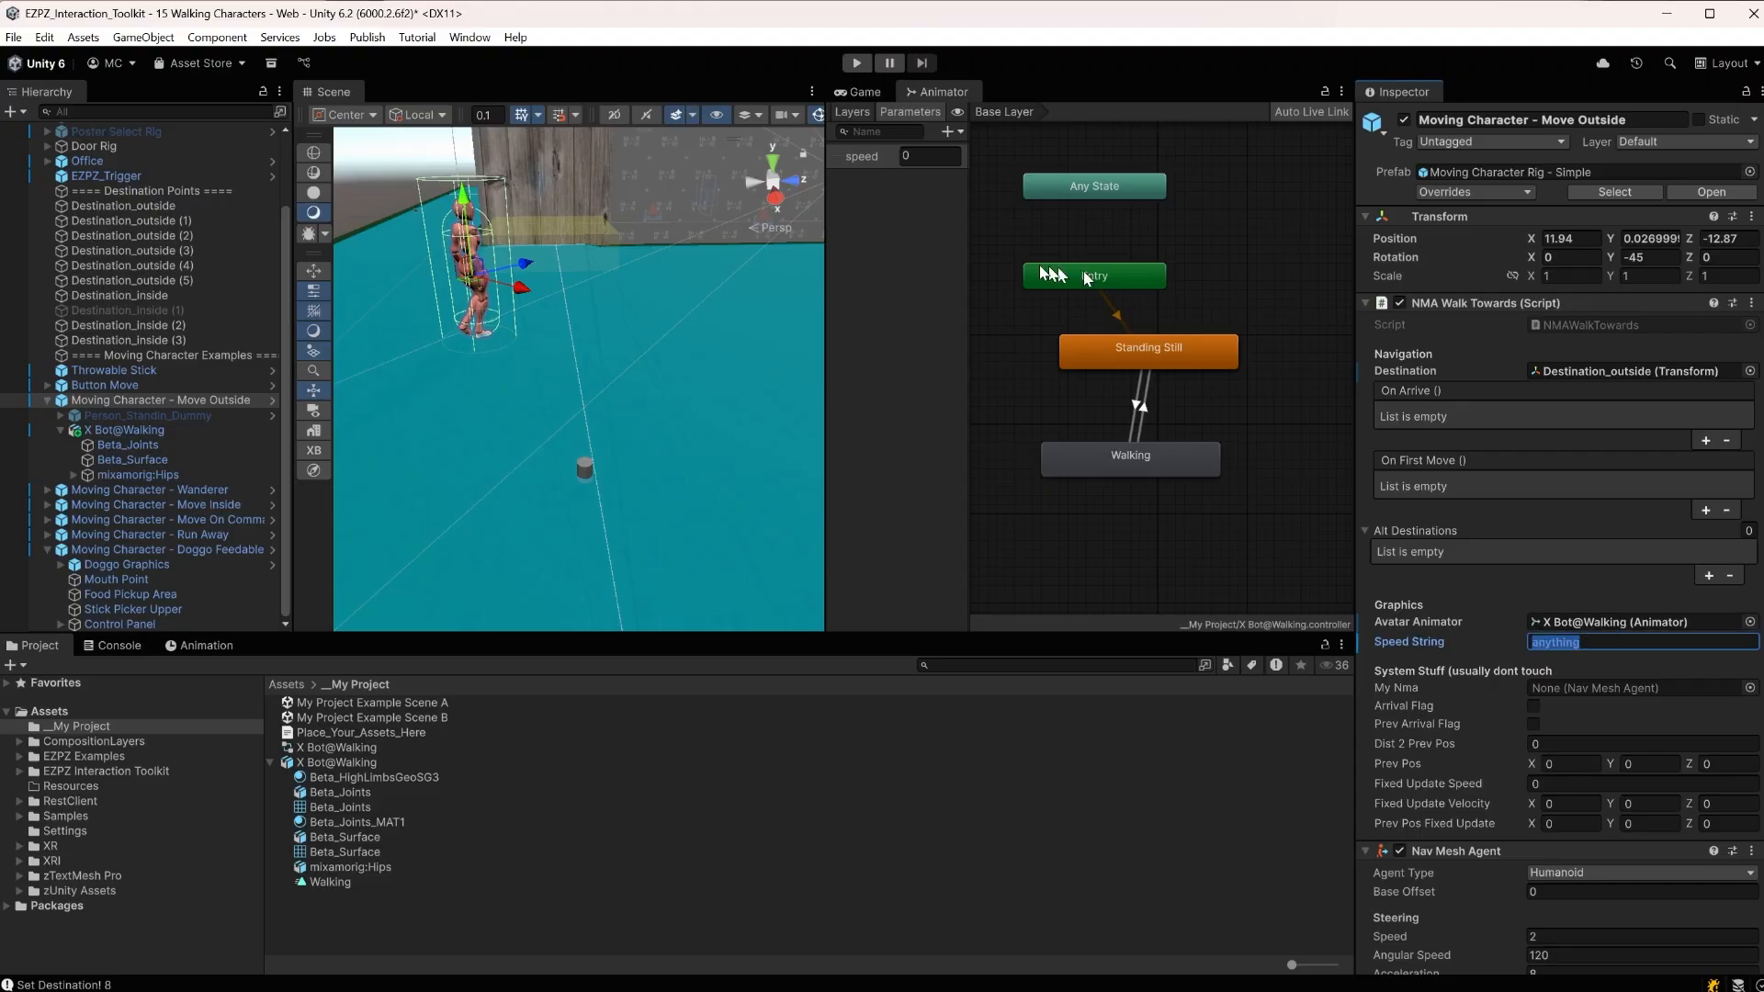
click(871, 157)
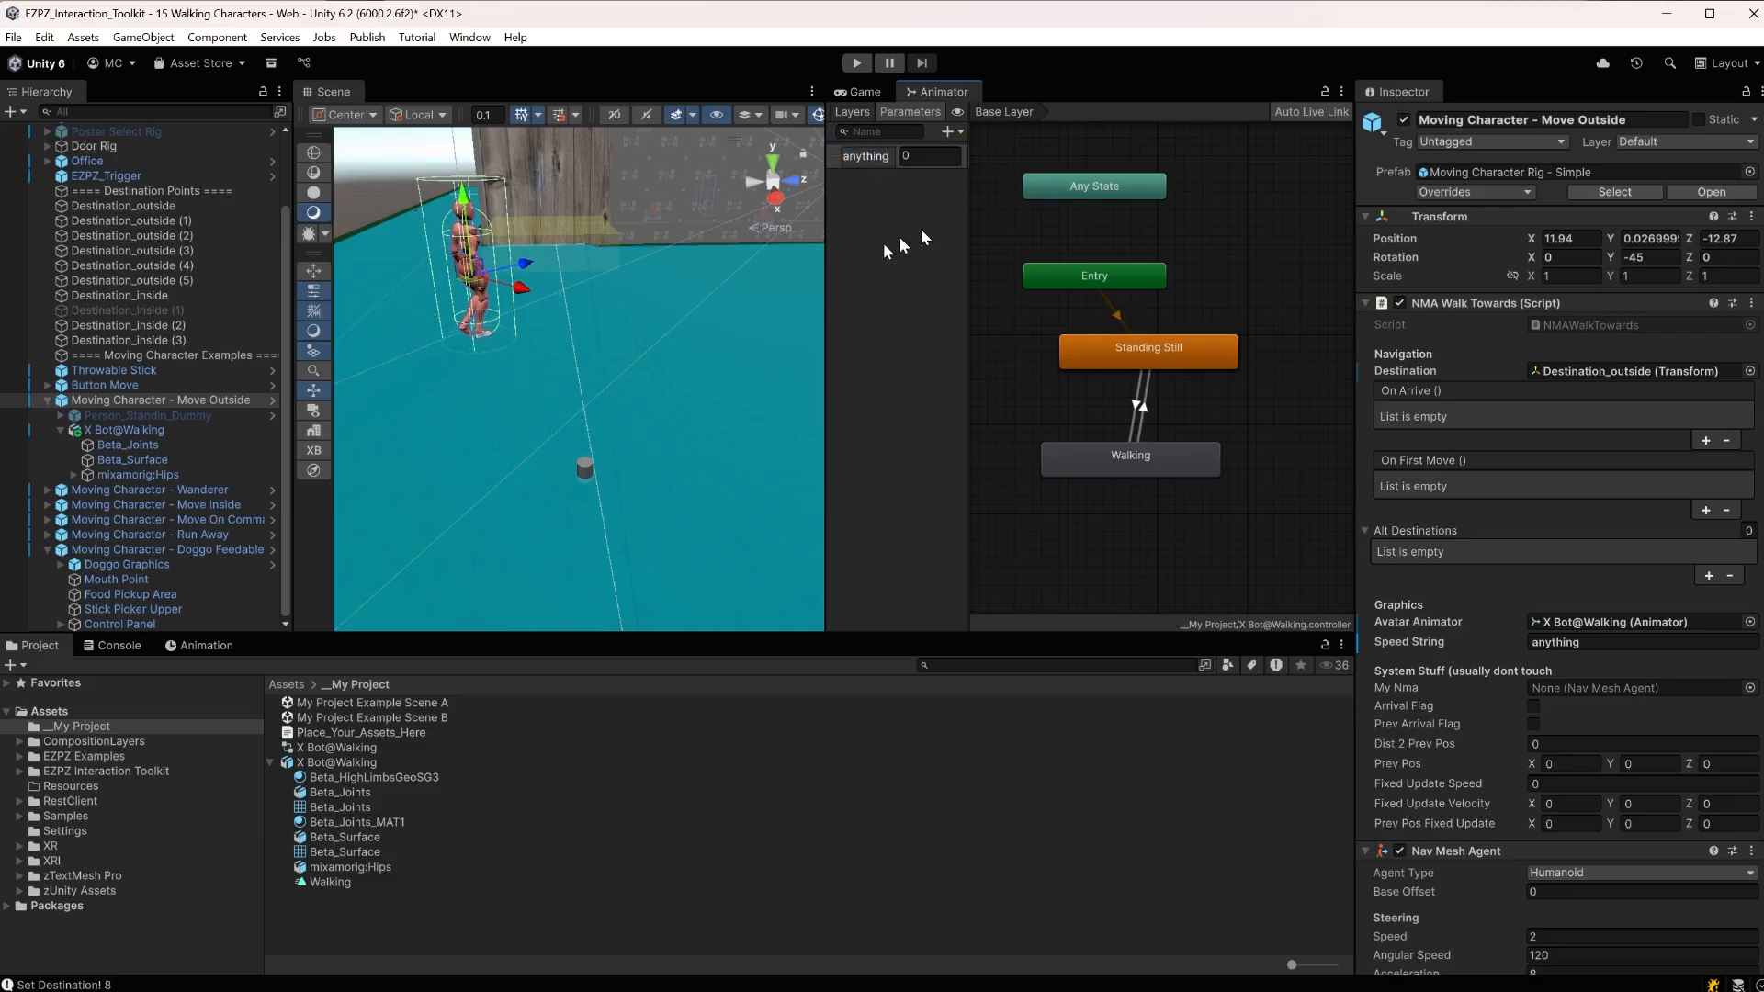
click(937, 284)
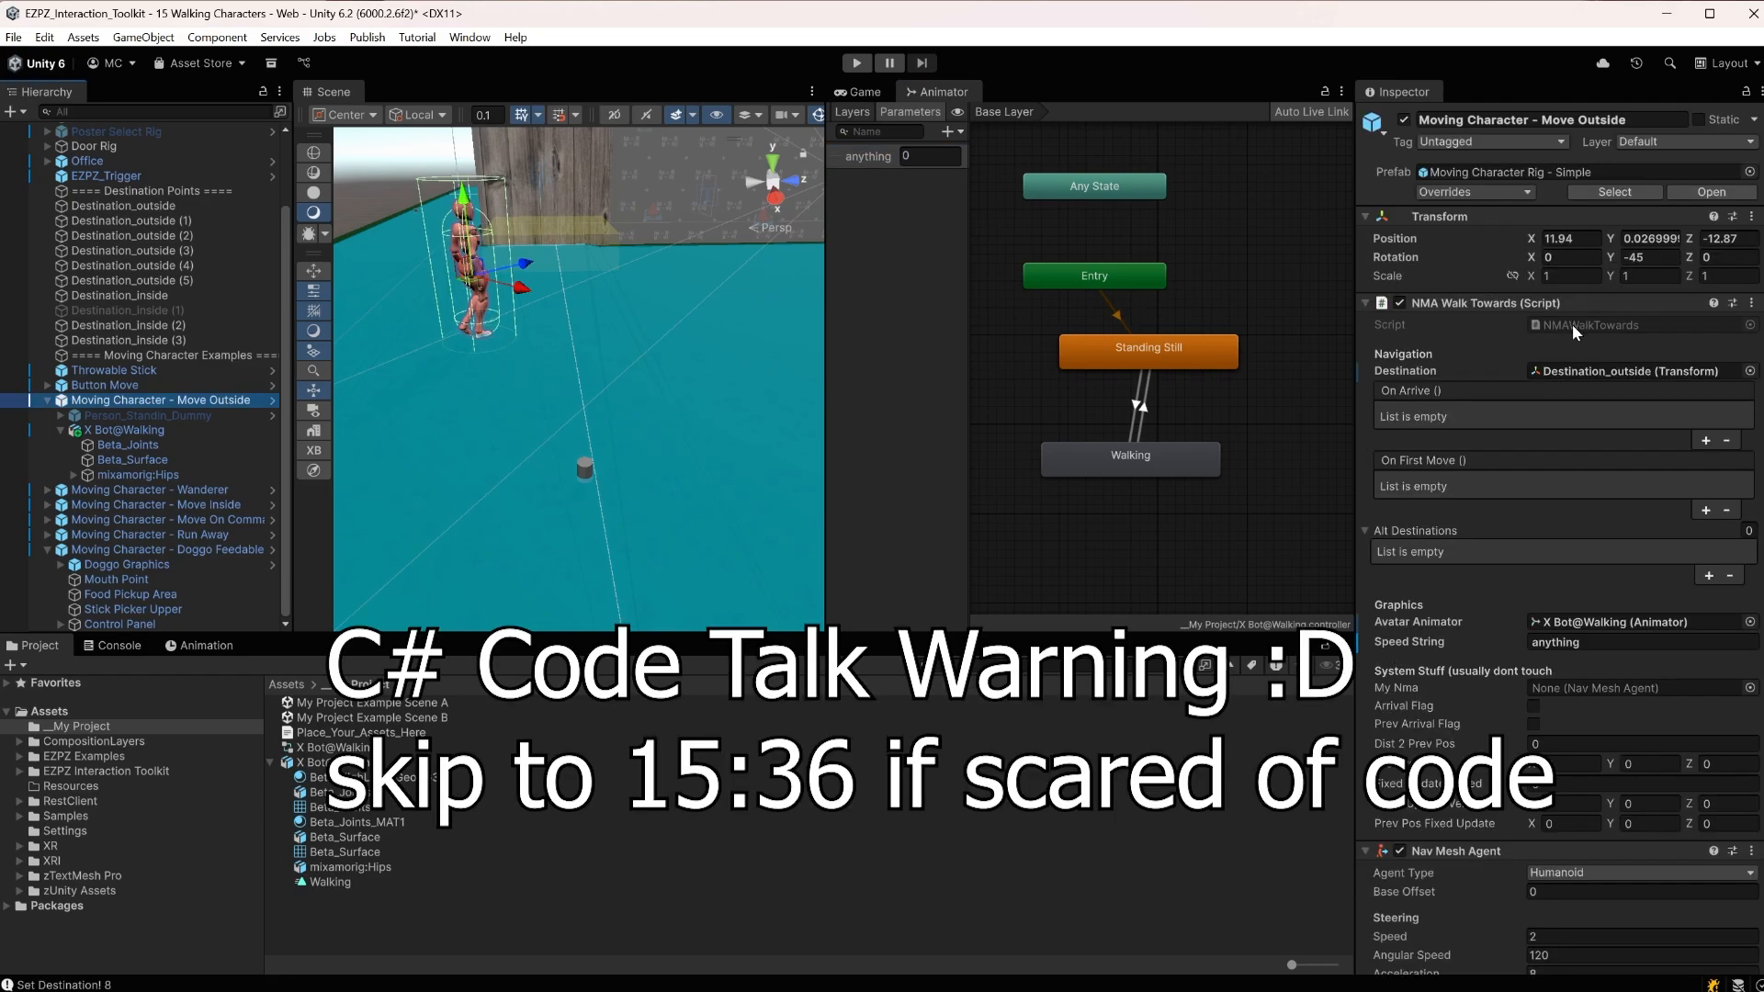
Open the NMAWalkTowards script in Visual Studio and examine the avatarAnimator declaration among its Graphics fields
double_click(1573, 326)
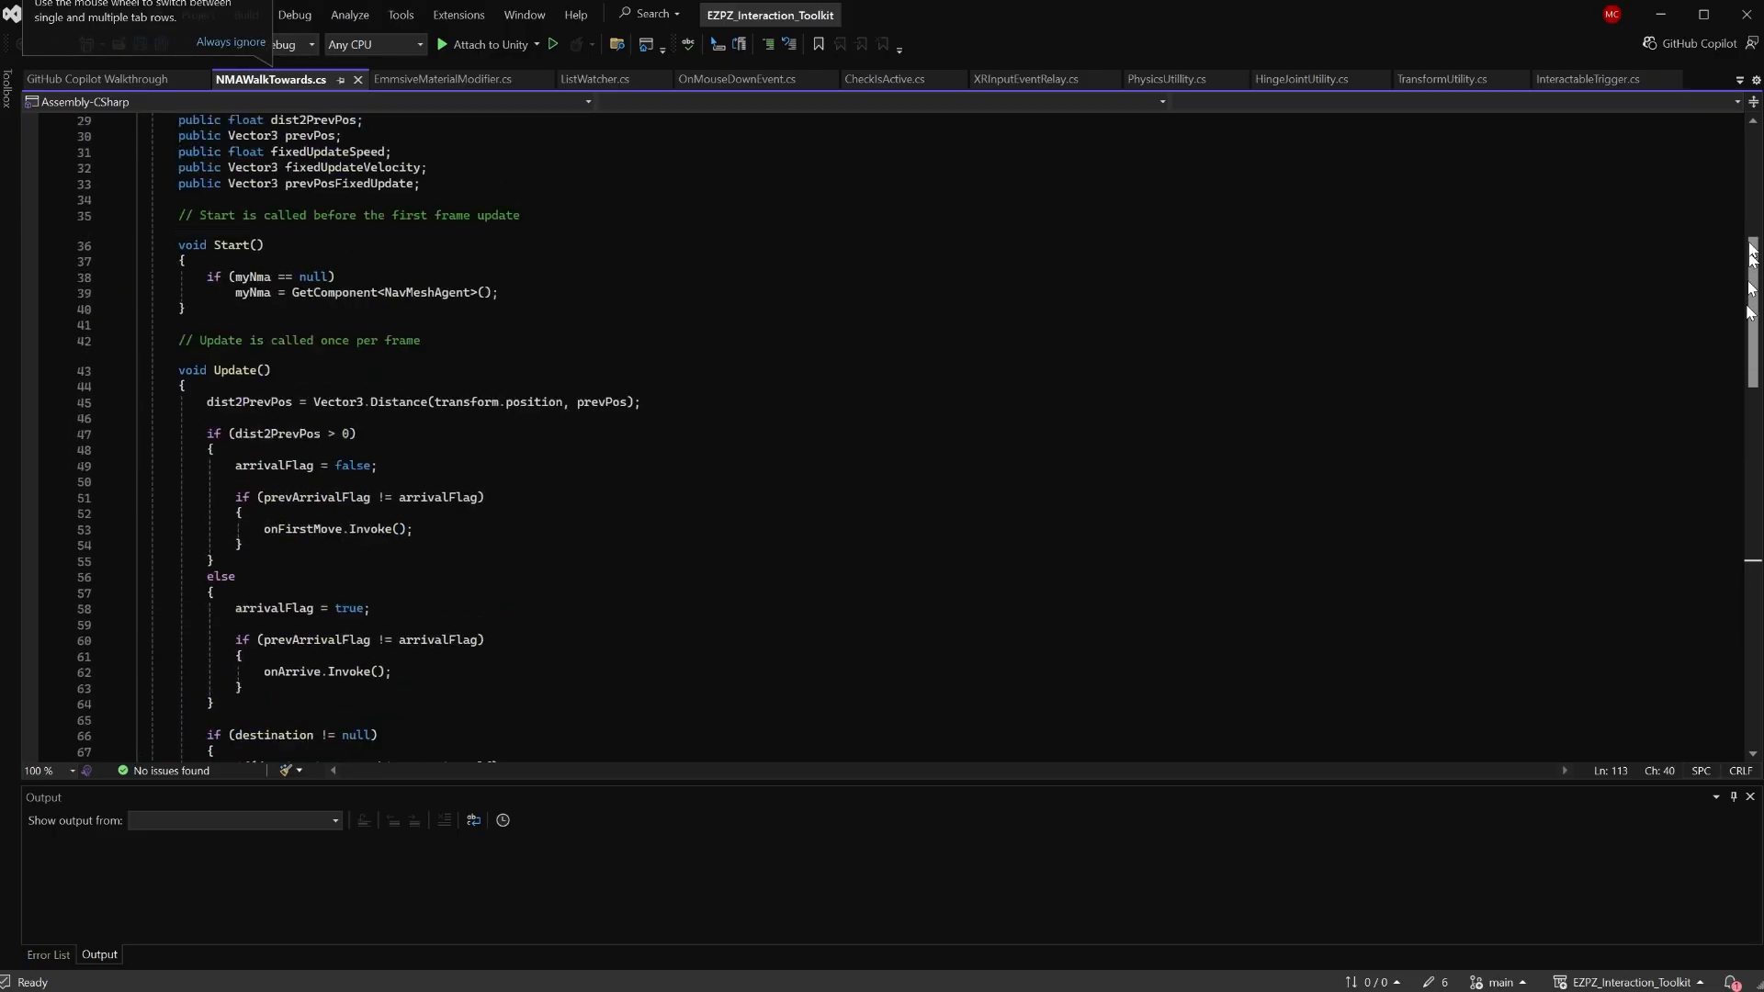
drag(1751, 244, 1753, 172)
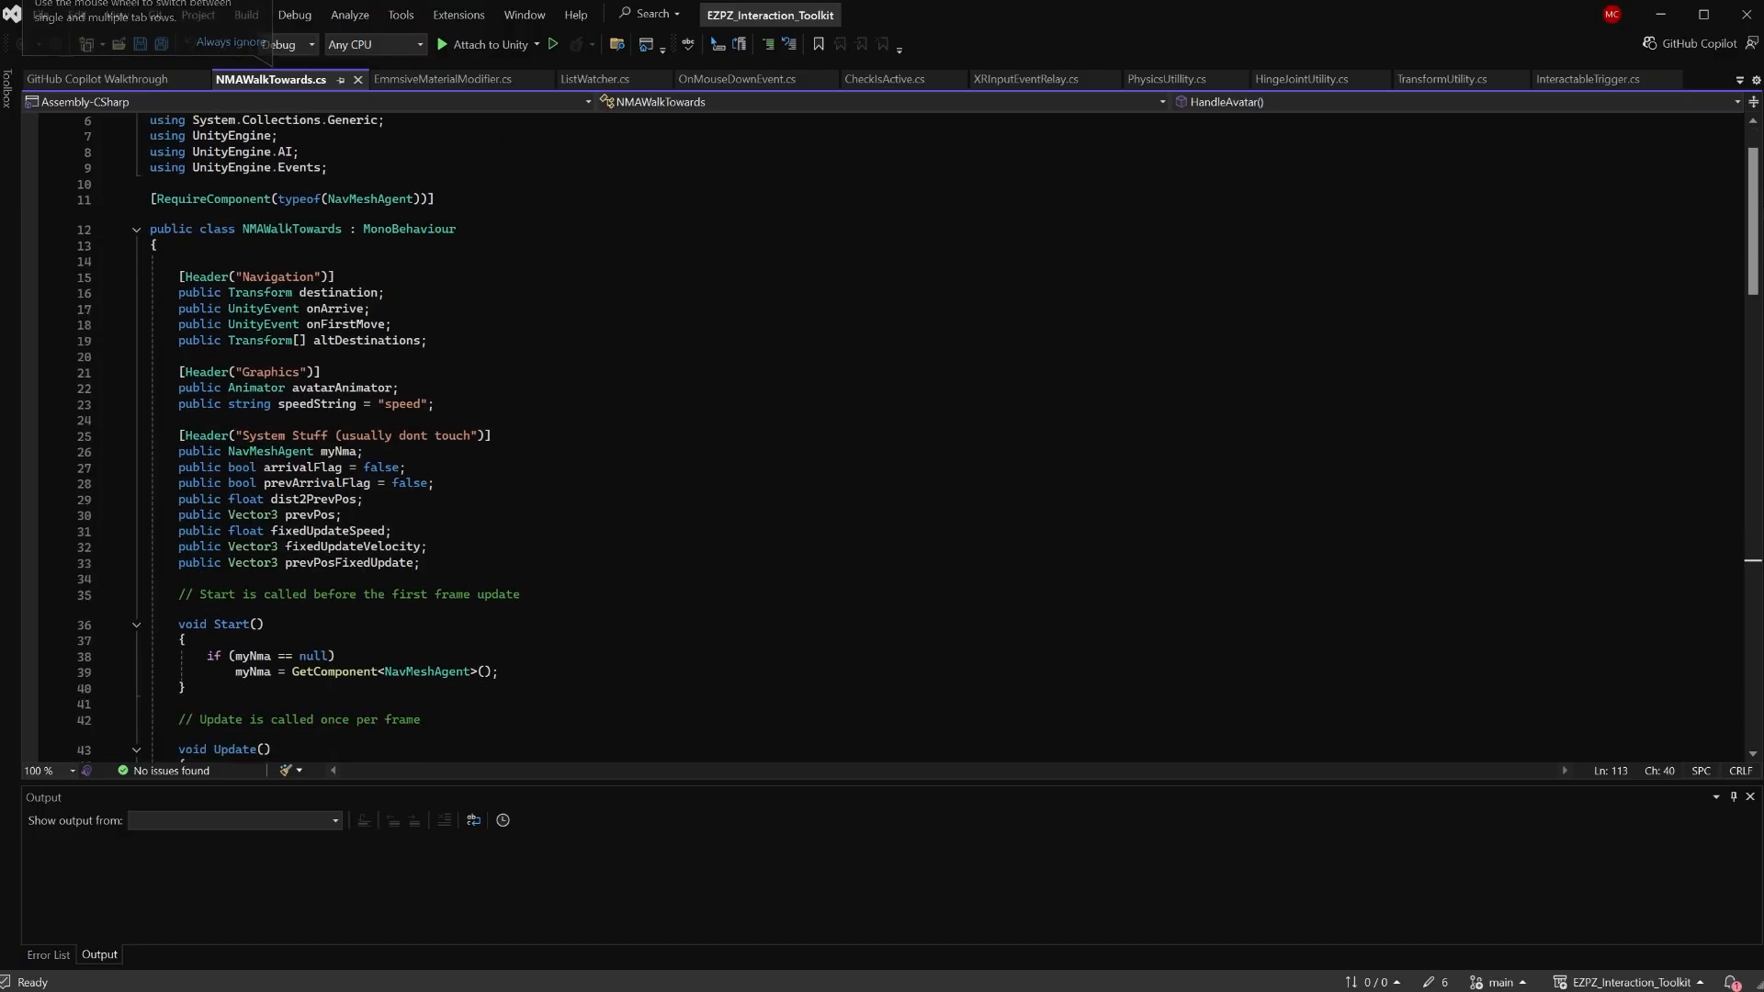
double_click(340, 388)
right_click(334, 390)
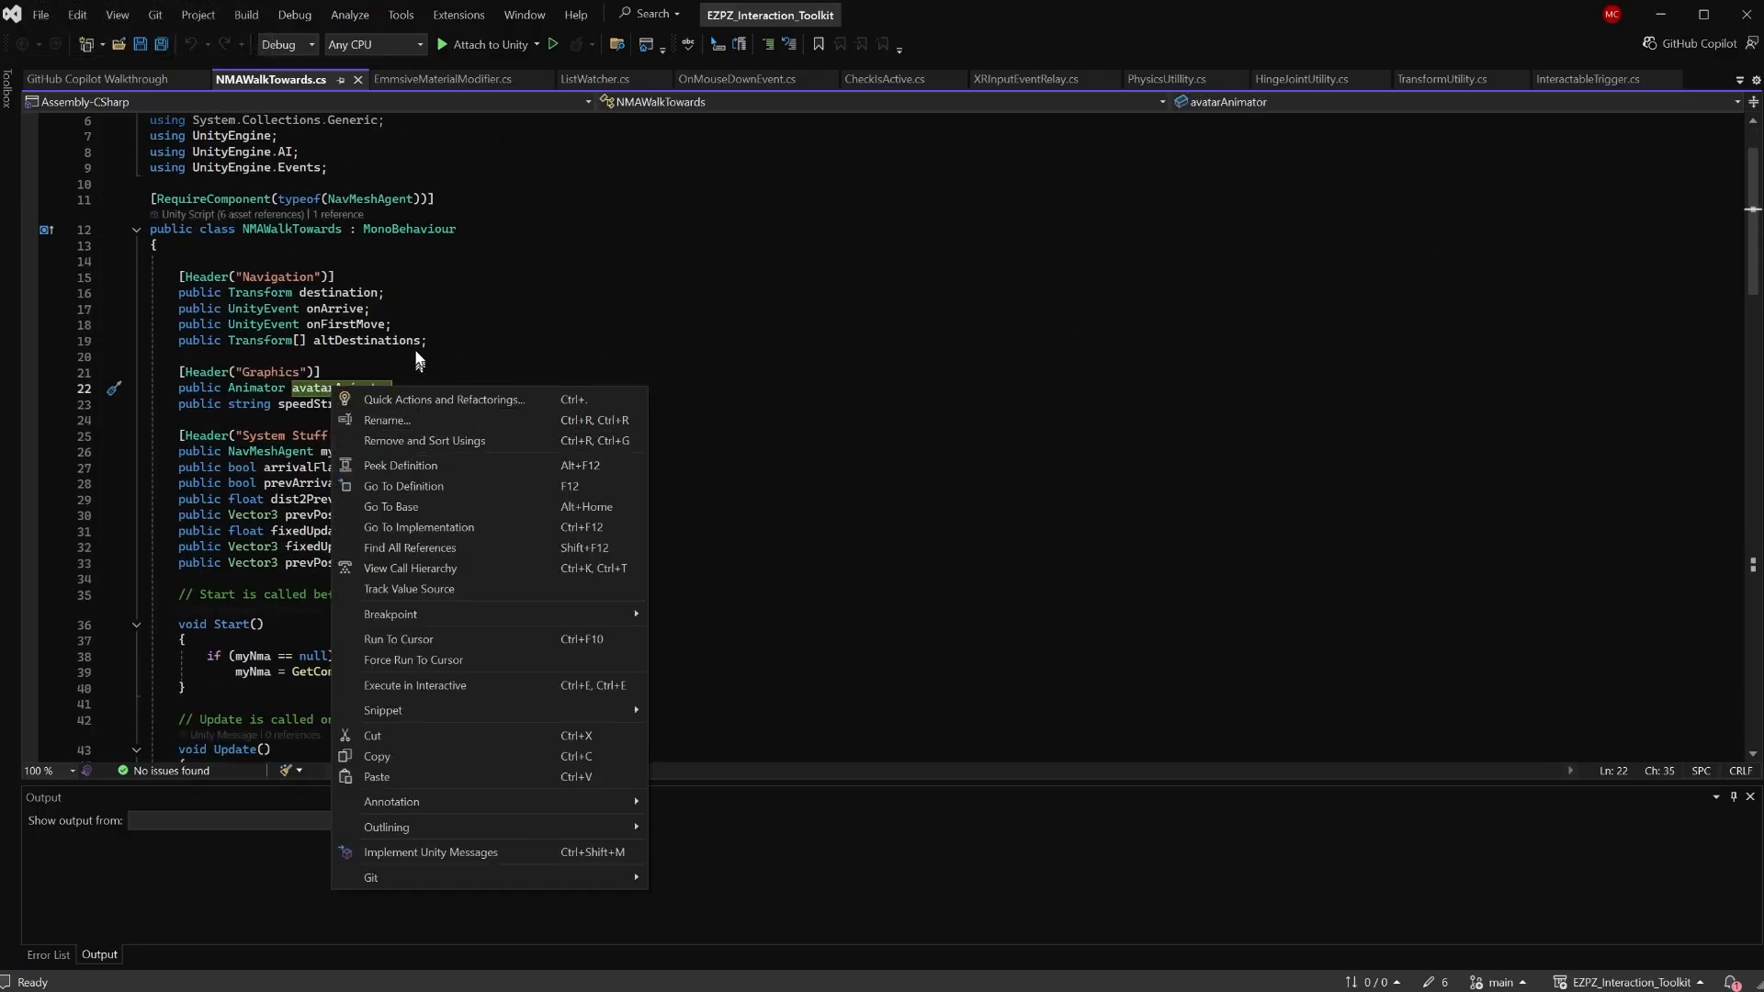
double_click(368, 341)
double_click(362, 388)
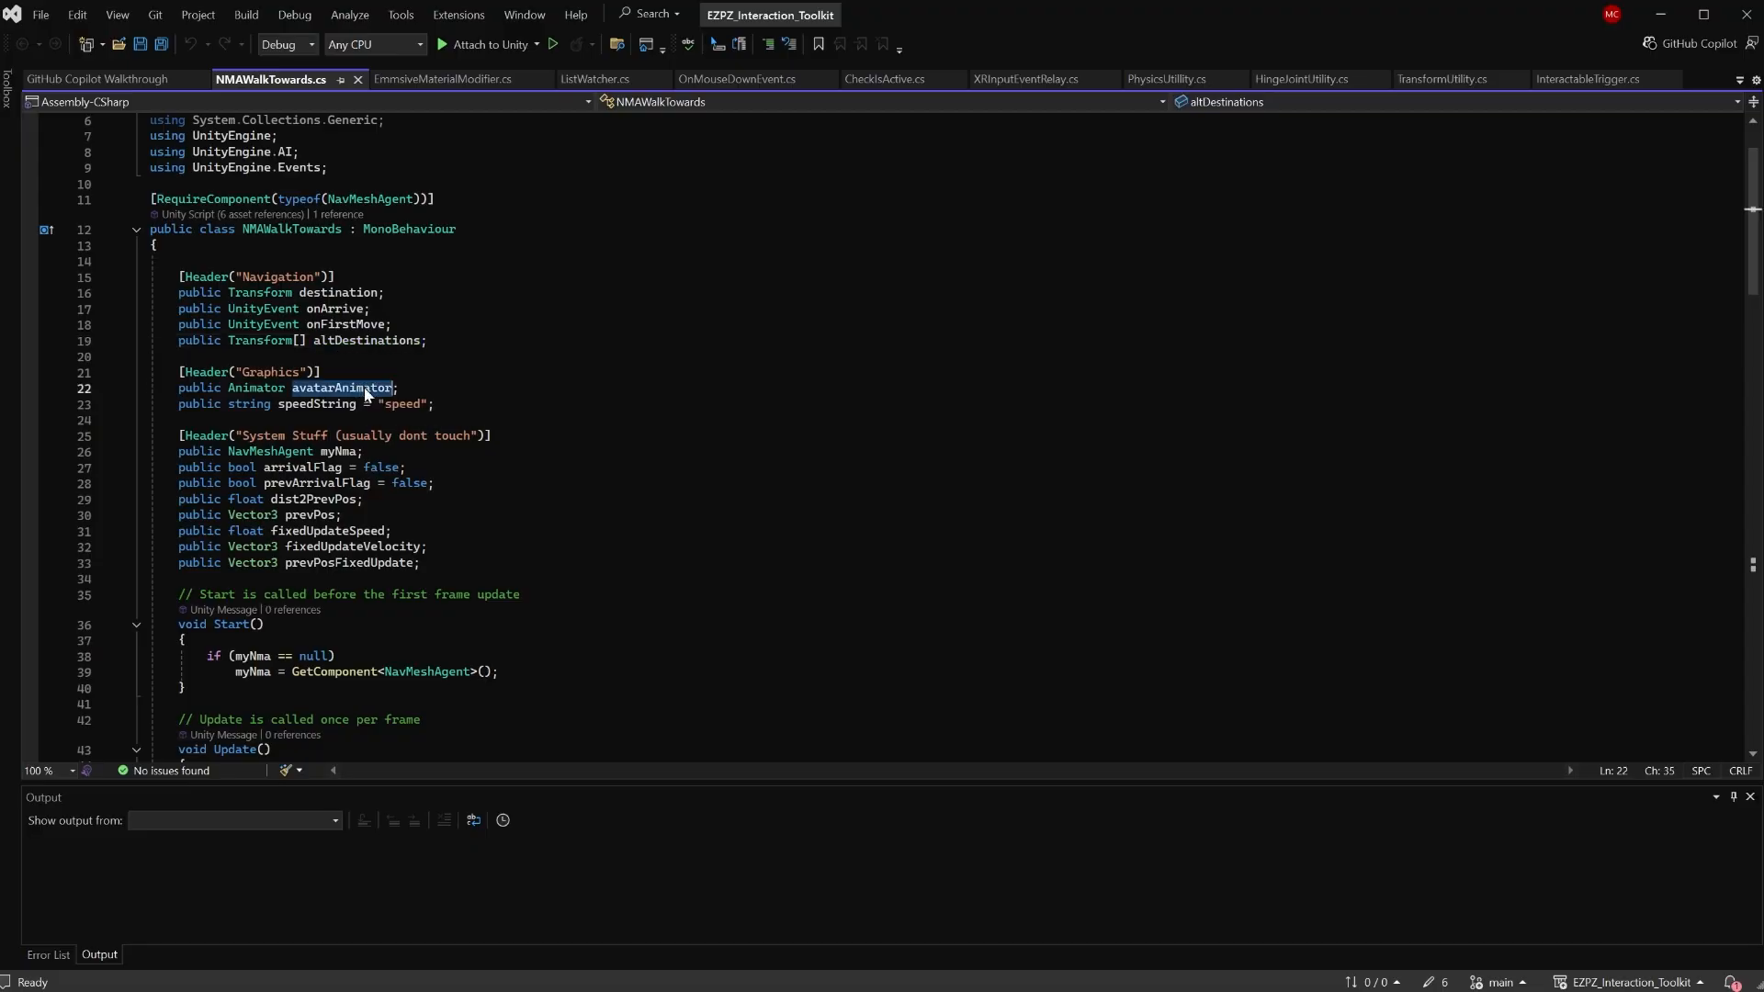
Examine how FixedUpdate derives fixedUpdateVelocity and fixedUpdateSpeed from the Nav Mesh Agent's velocity
scroll(1740, 461, down, 16)
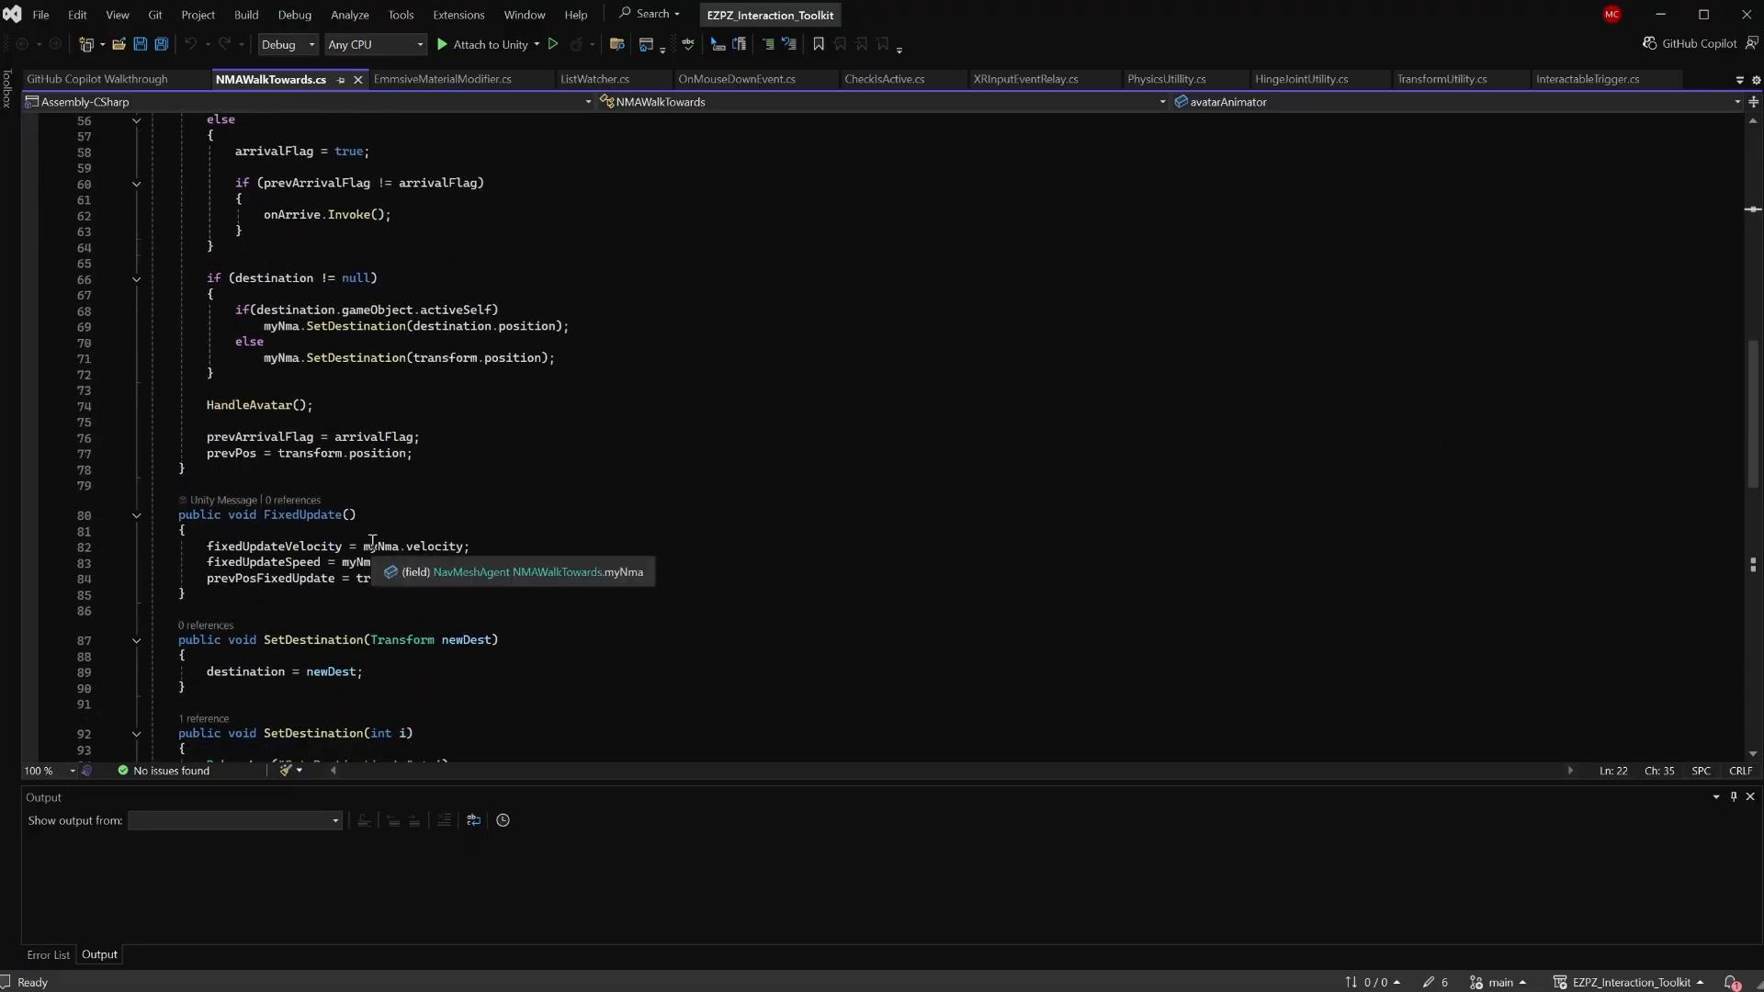
click(436, 545)
triple_click(437, 545)
click(417, 546)
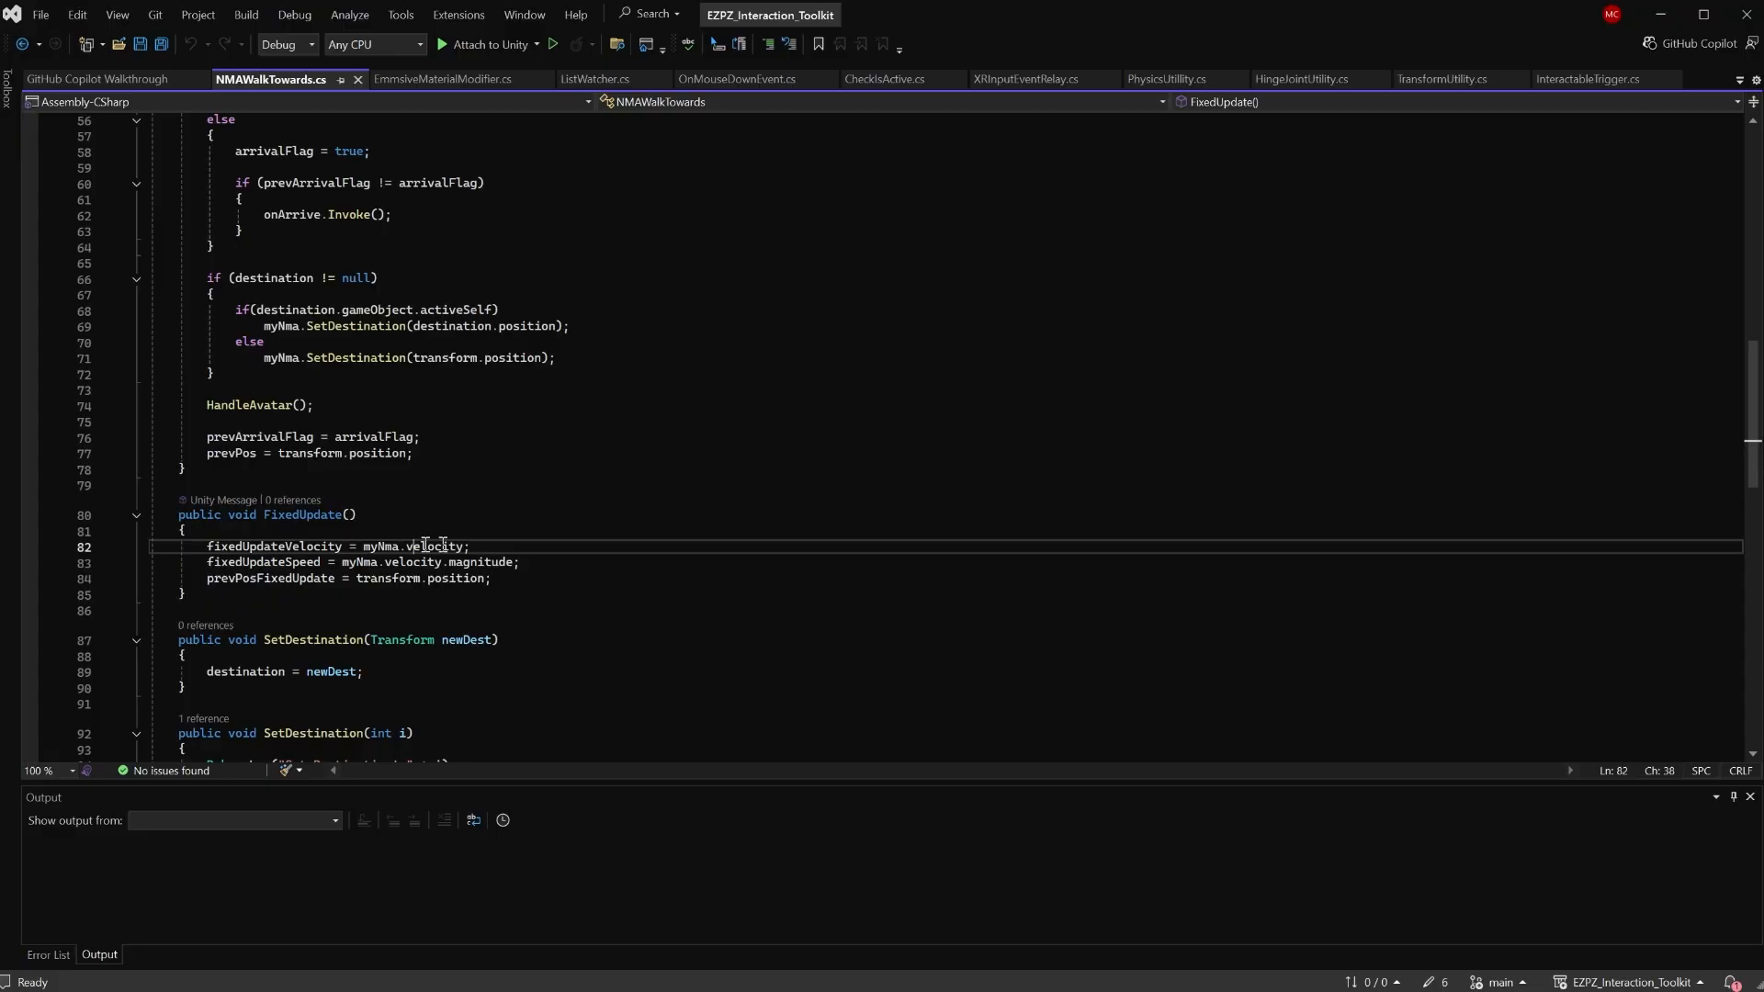
double_click(277, 546)
double_click(276, 562)
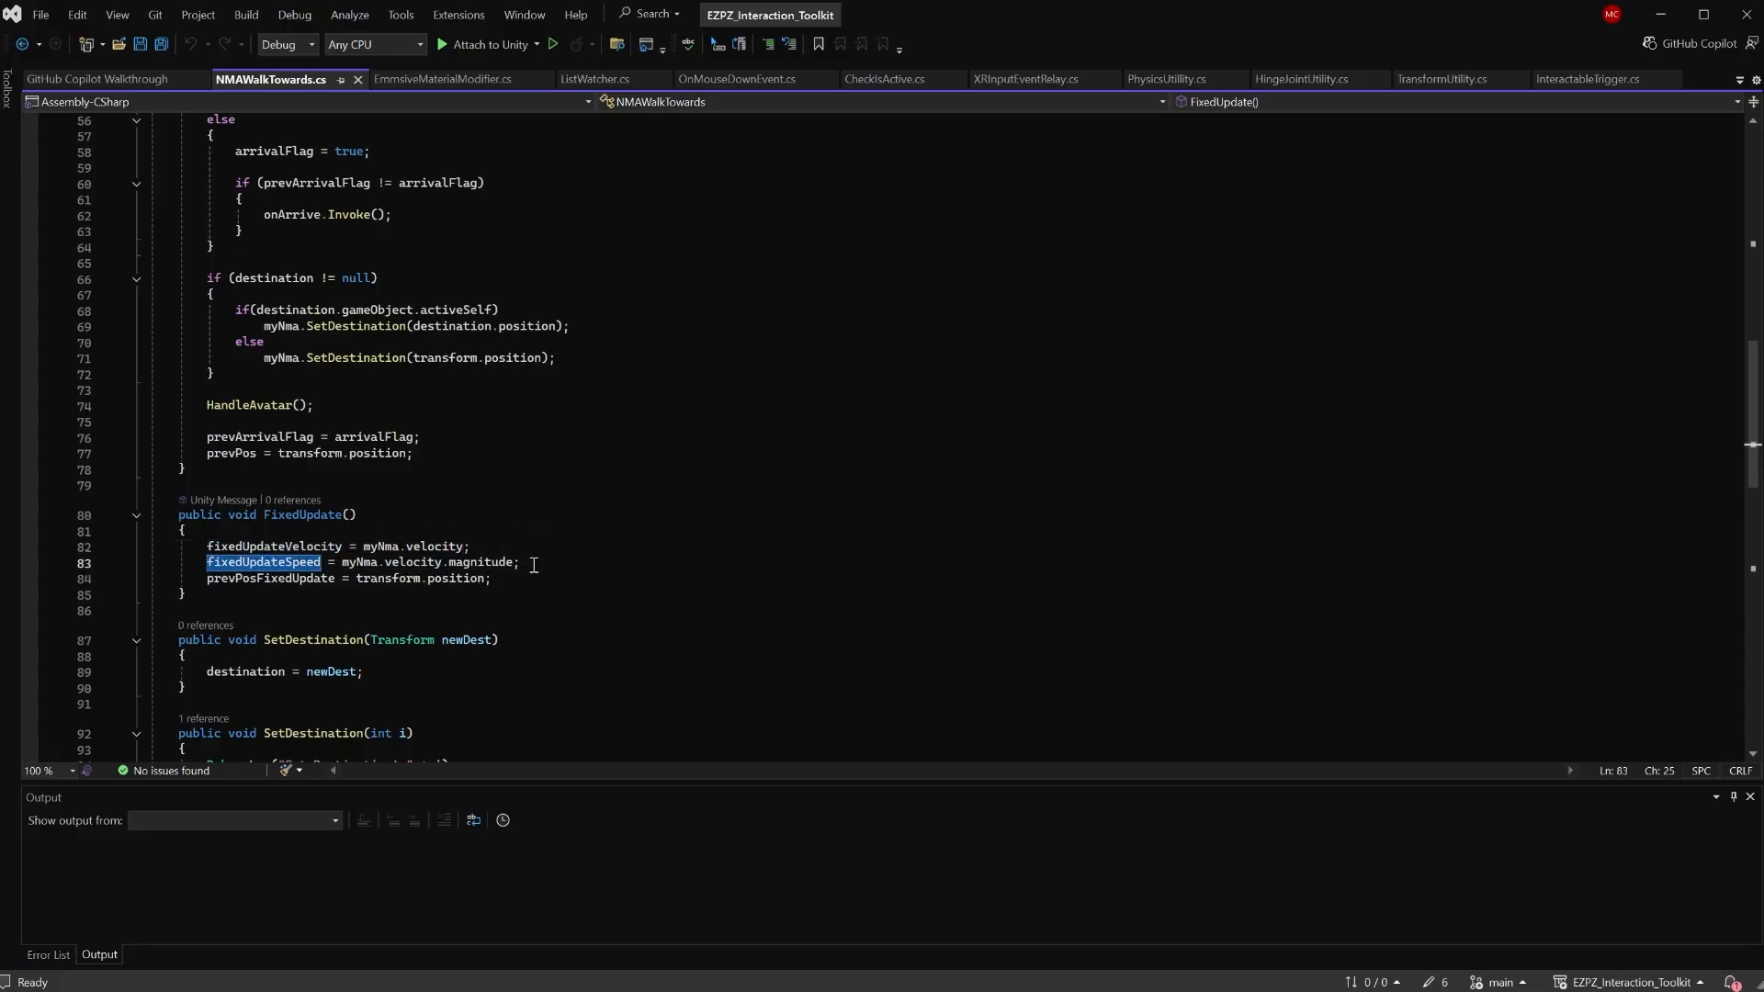
double_click(459, 563)
double_click(413, 562)
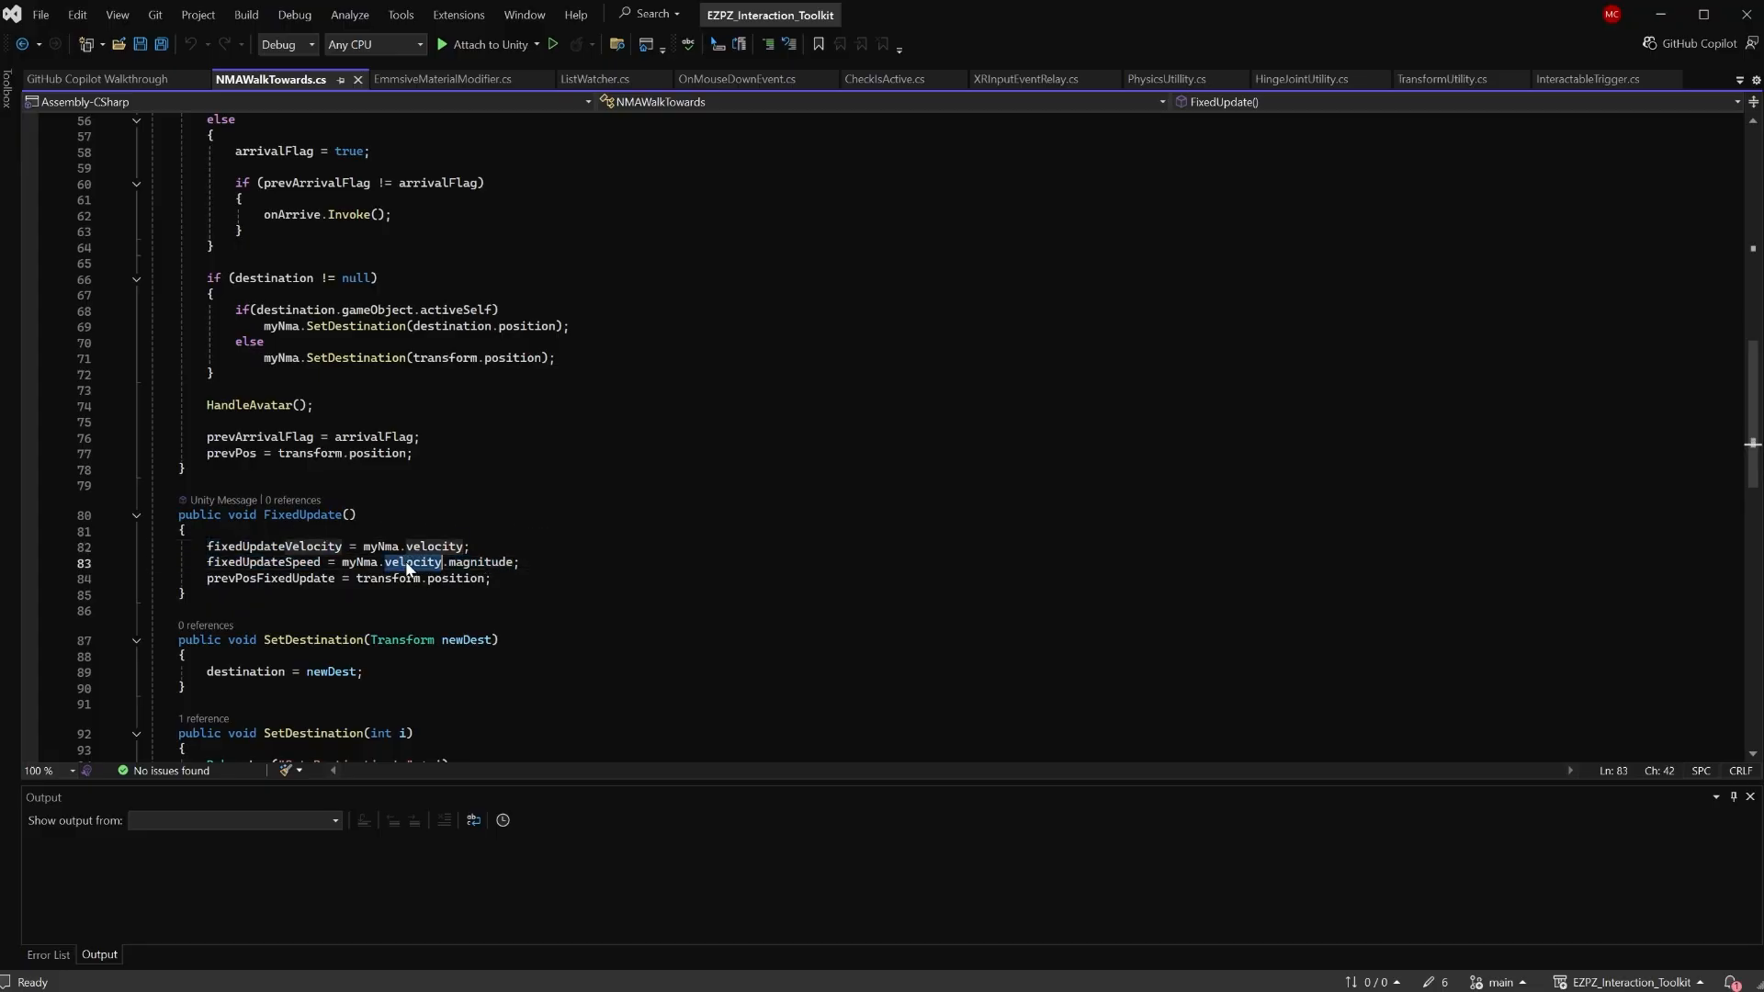
Examine the avatarAnimator.SetFloat call and its speedString and fixedUpdateSpeed arguments in HandleAvatar, and return to Unity
scroll(626, 508, down, 5)
scroll(626, 508, down, 5)
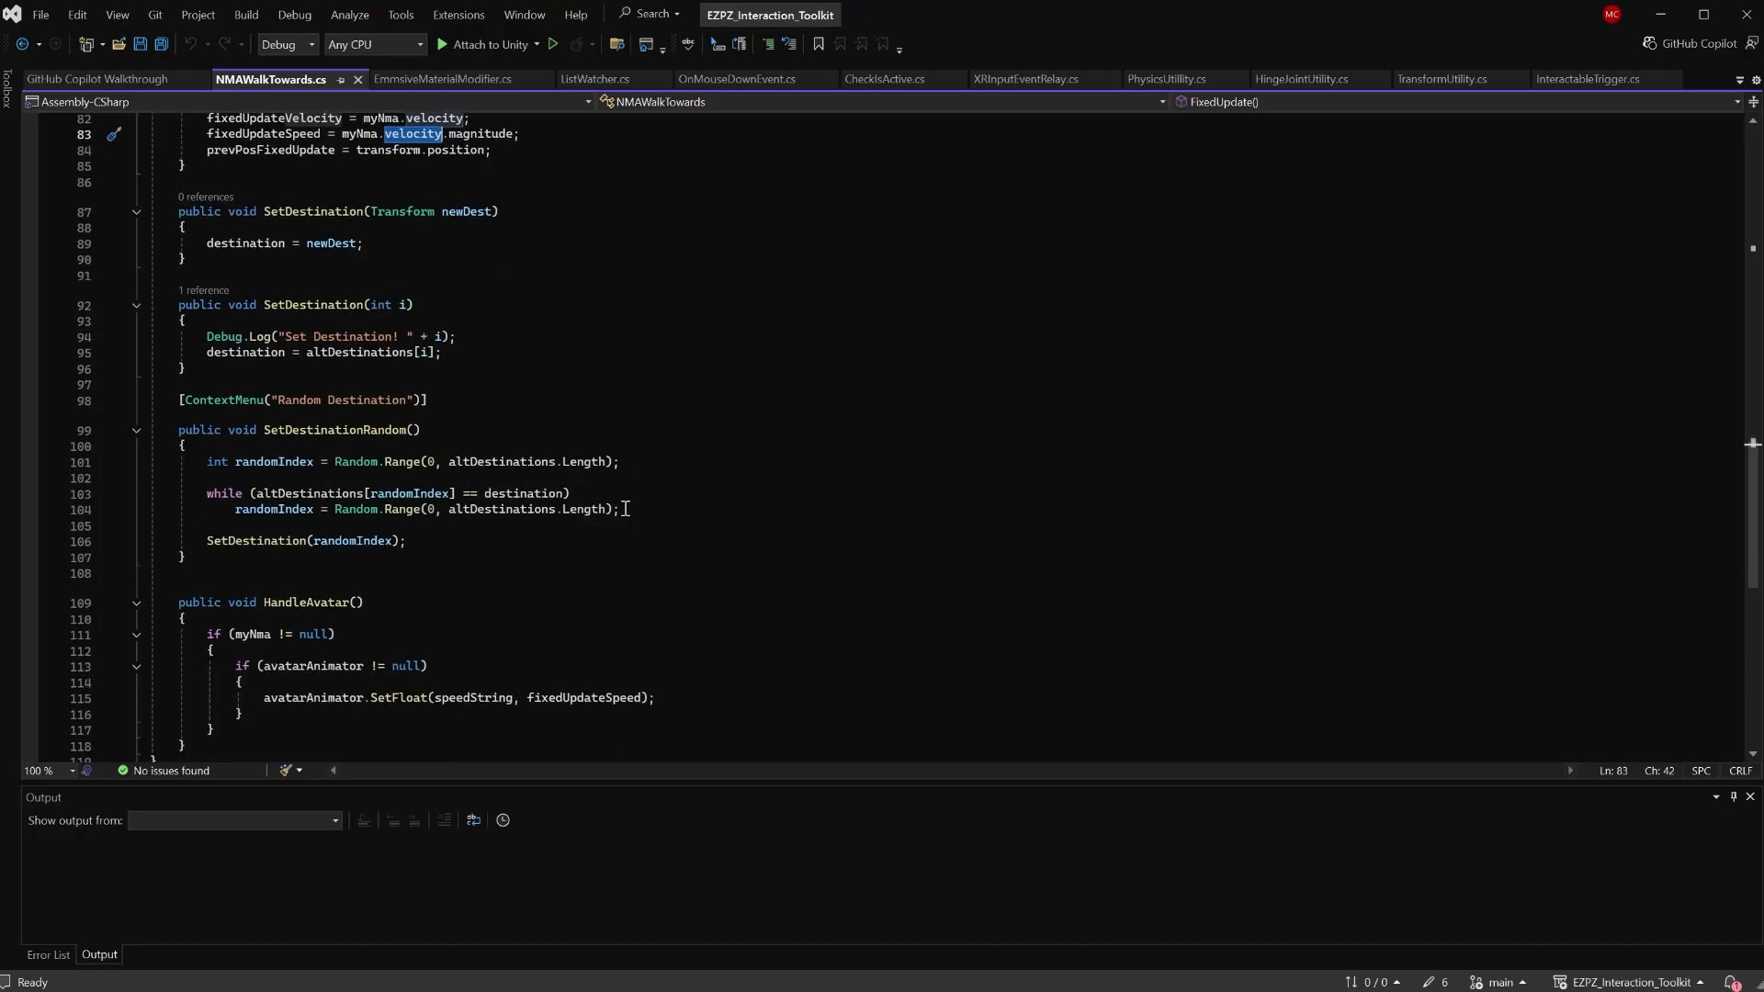
click(477, 545)
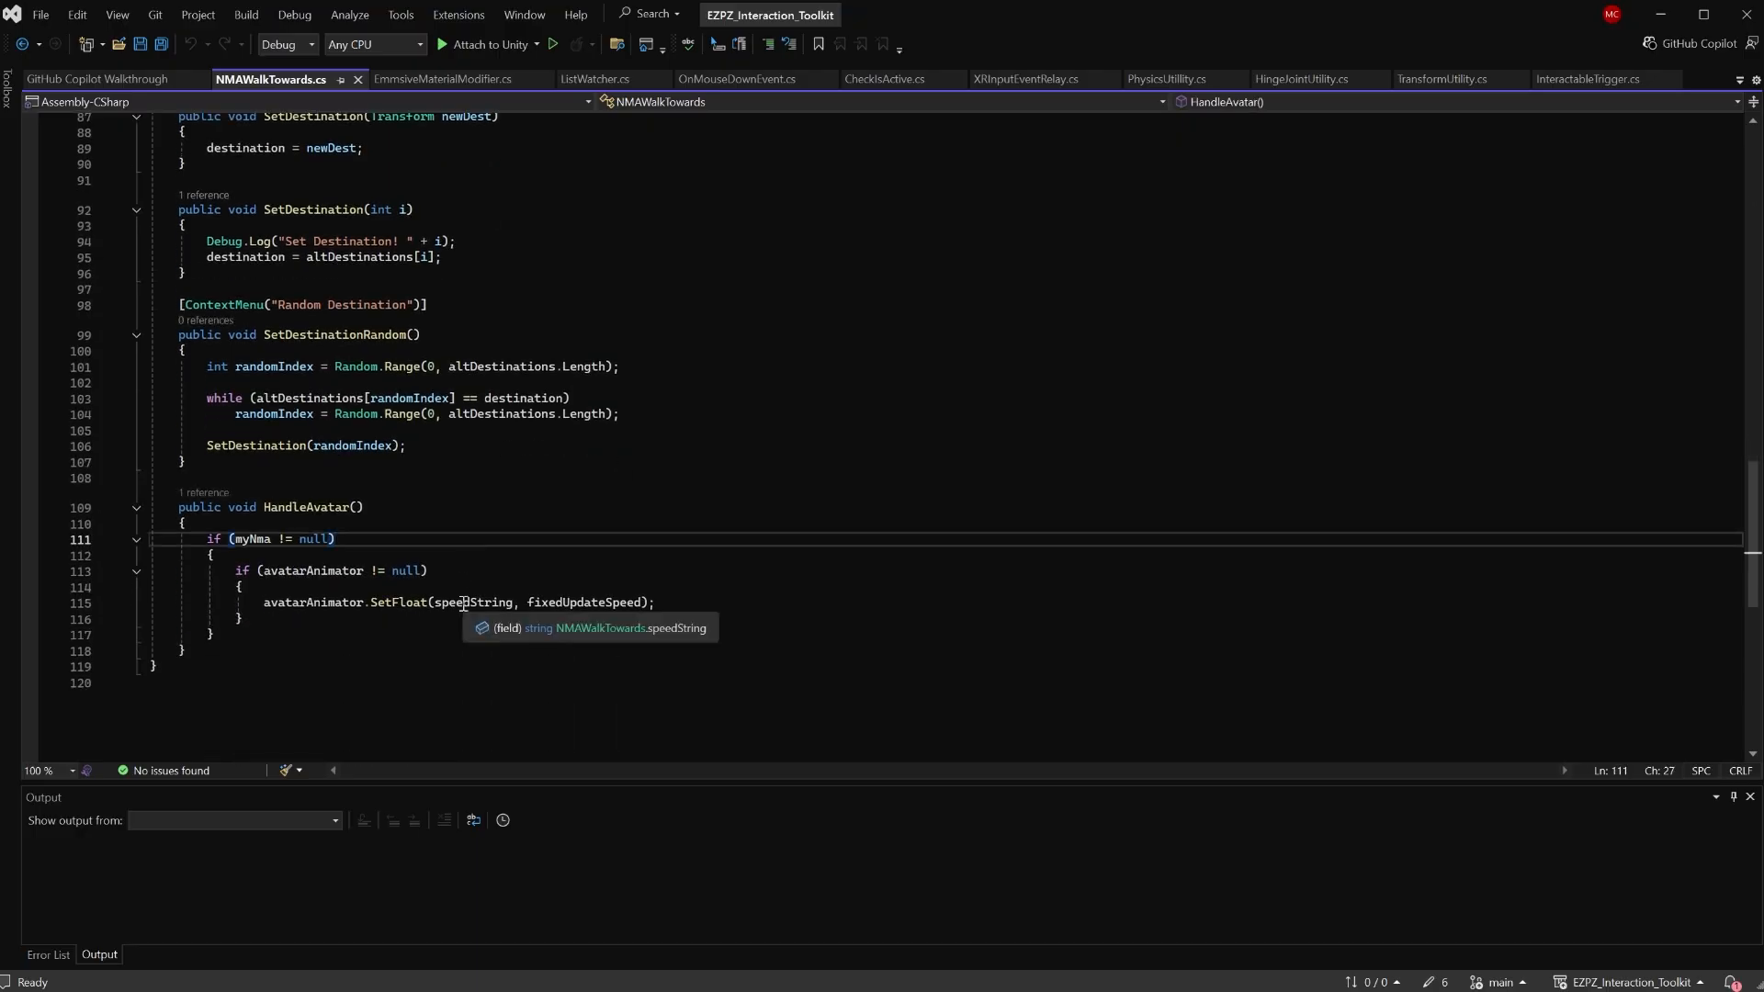
double_click(466, 603)
click(406, 628)
double_click(317, 606)
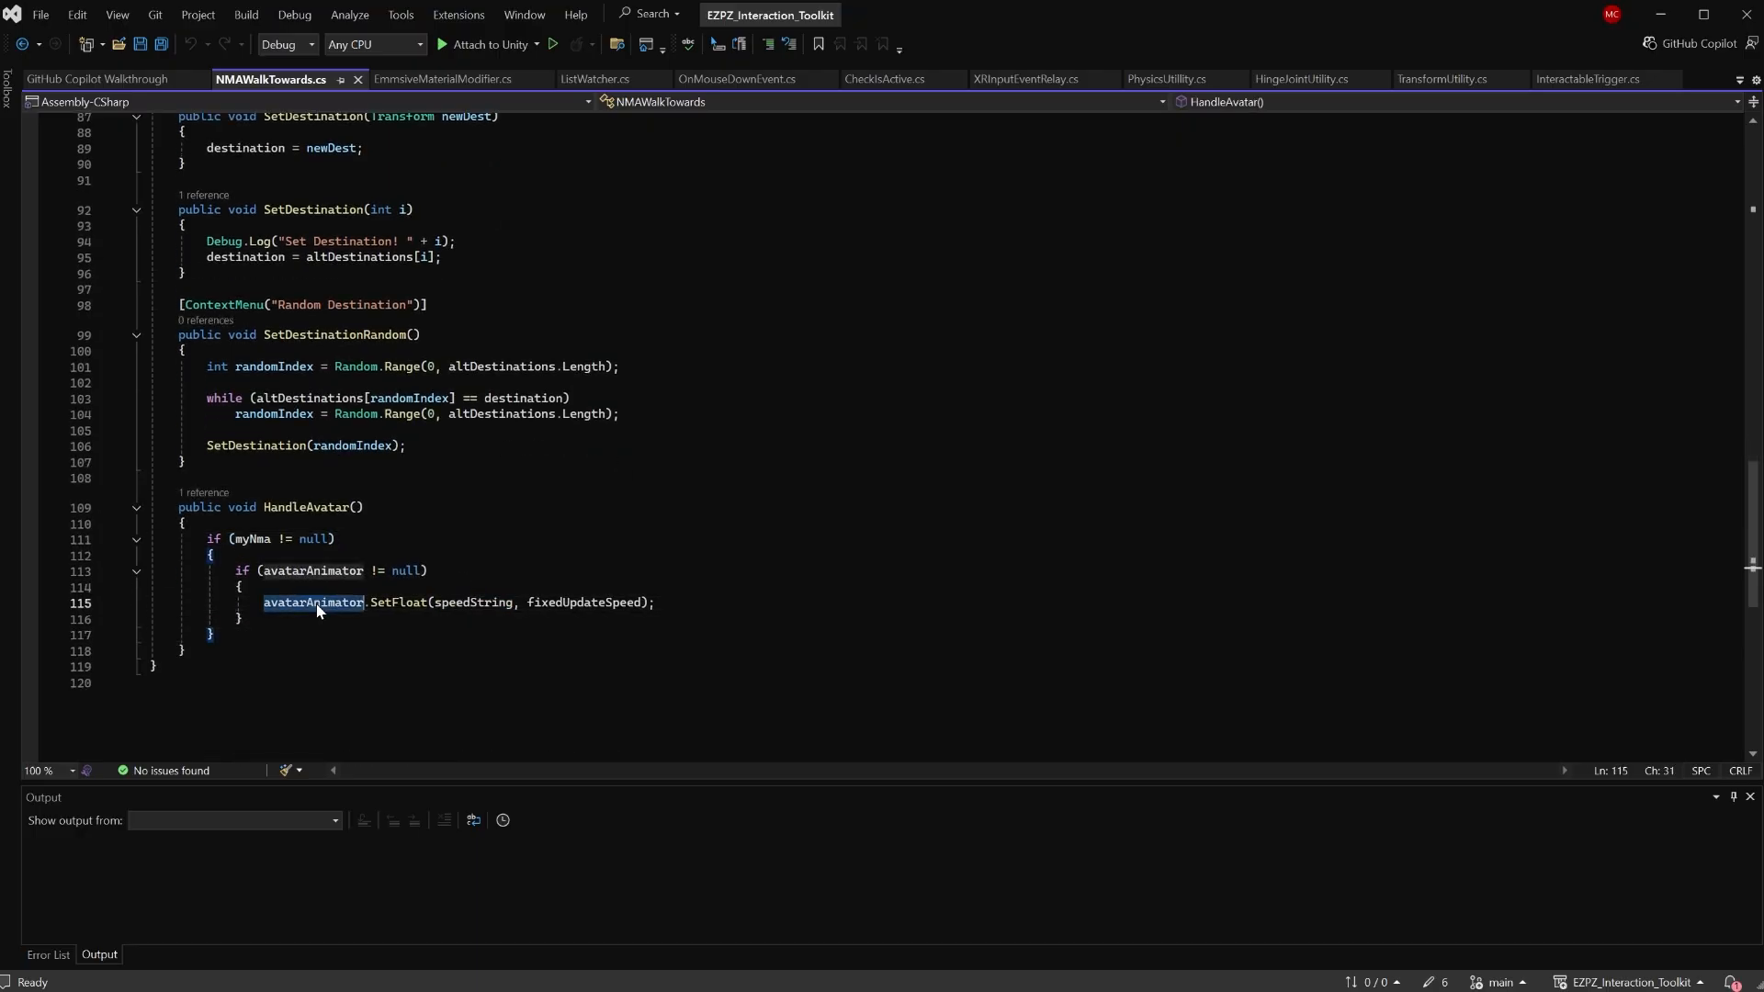
click(393, 619)
double_click(398, 605)
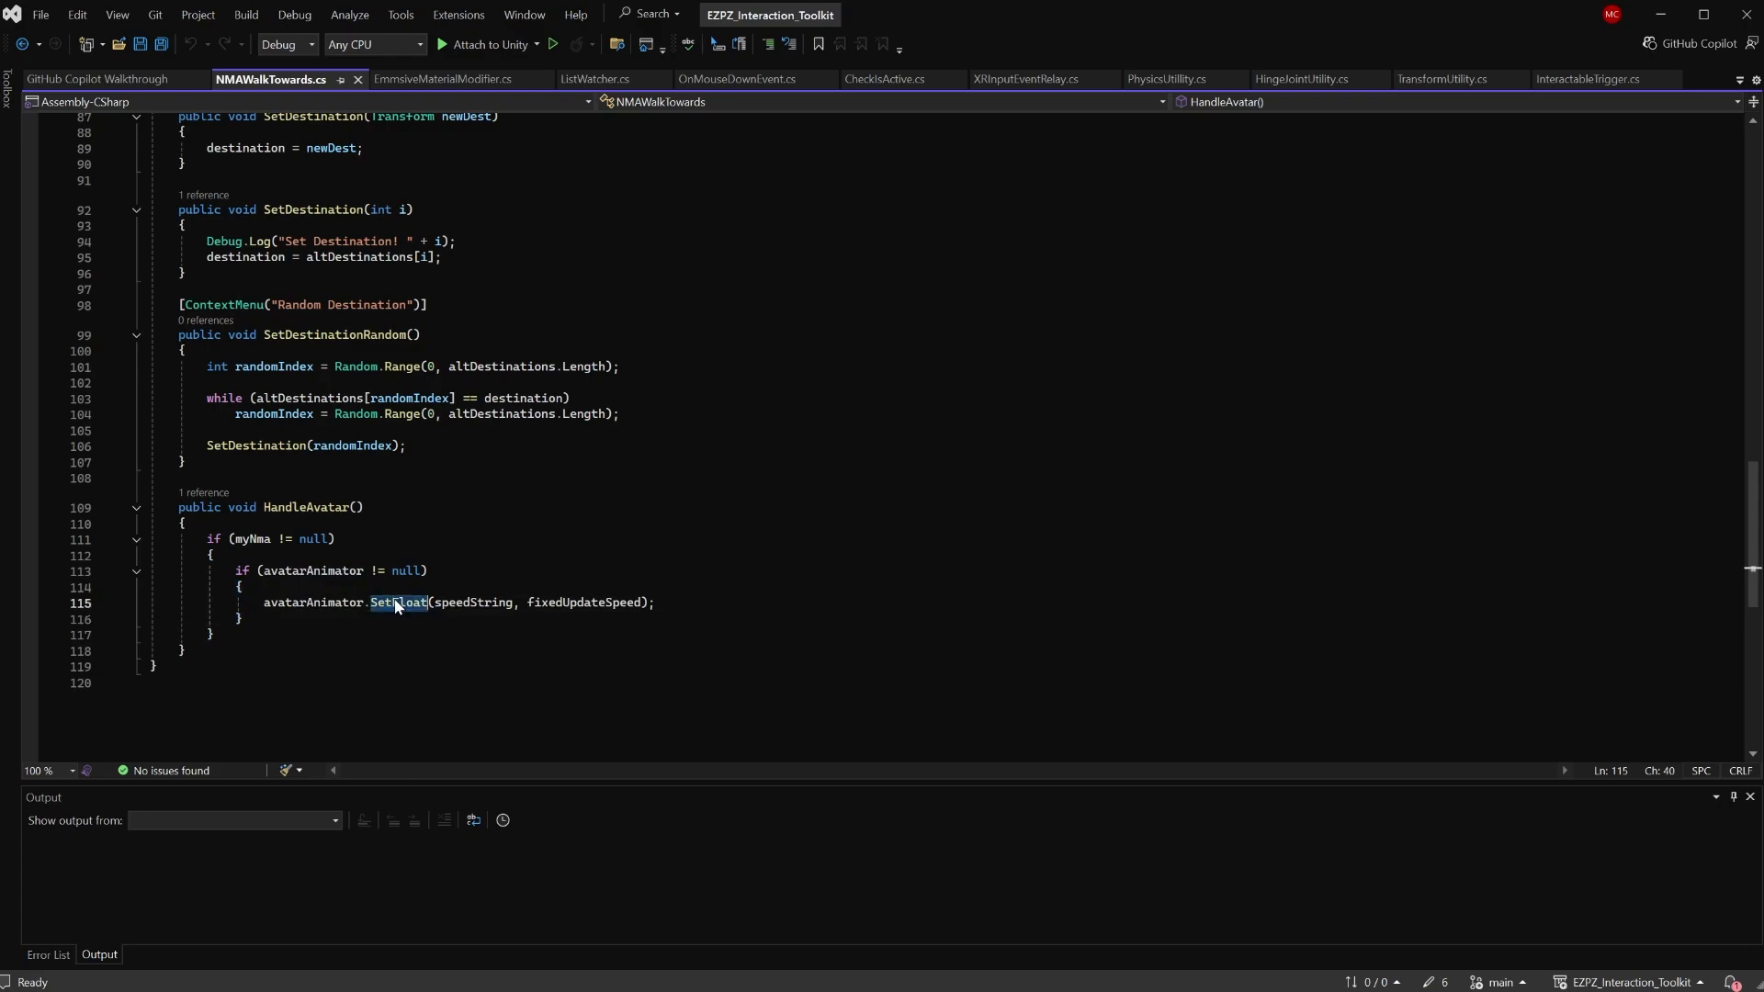
double_click(476, 604)
click(561, 593)
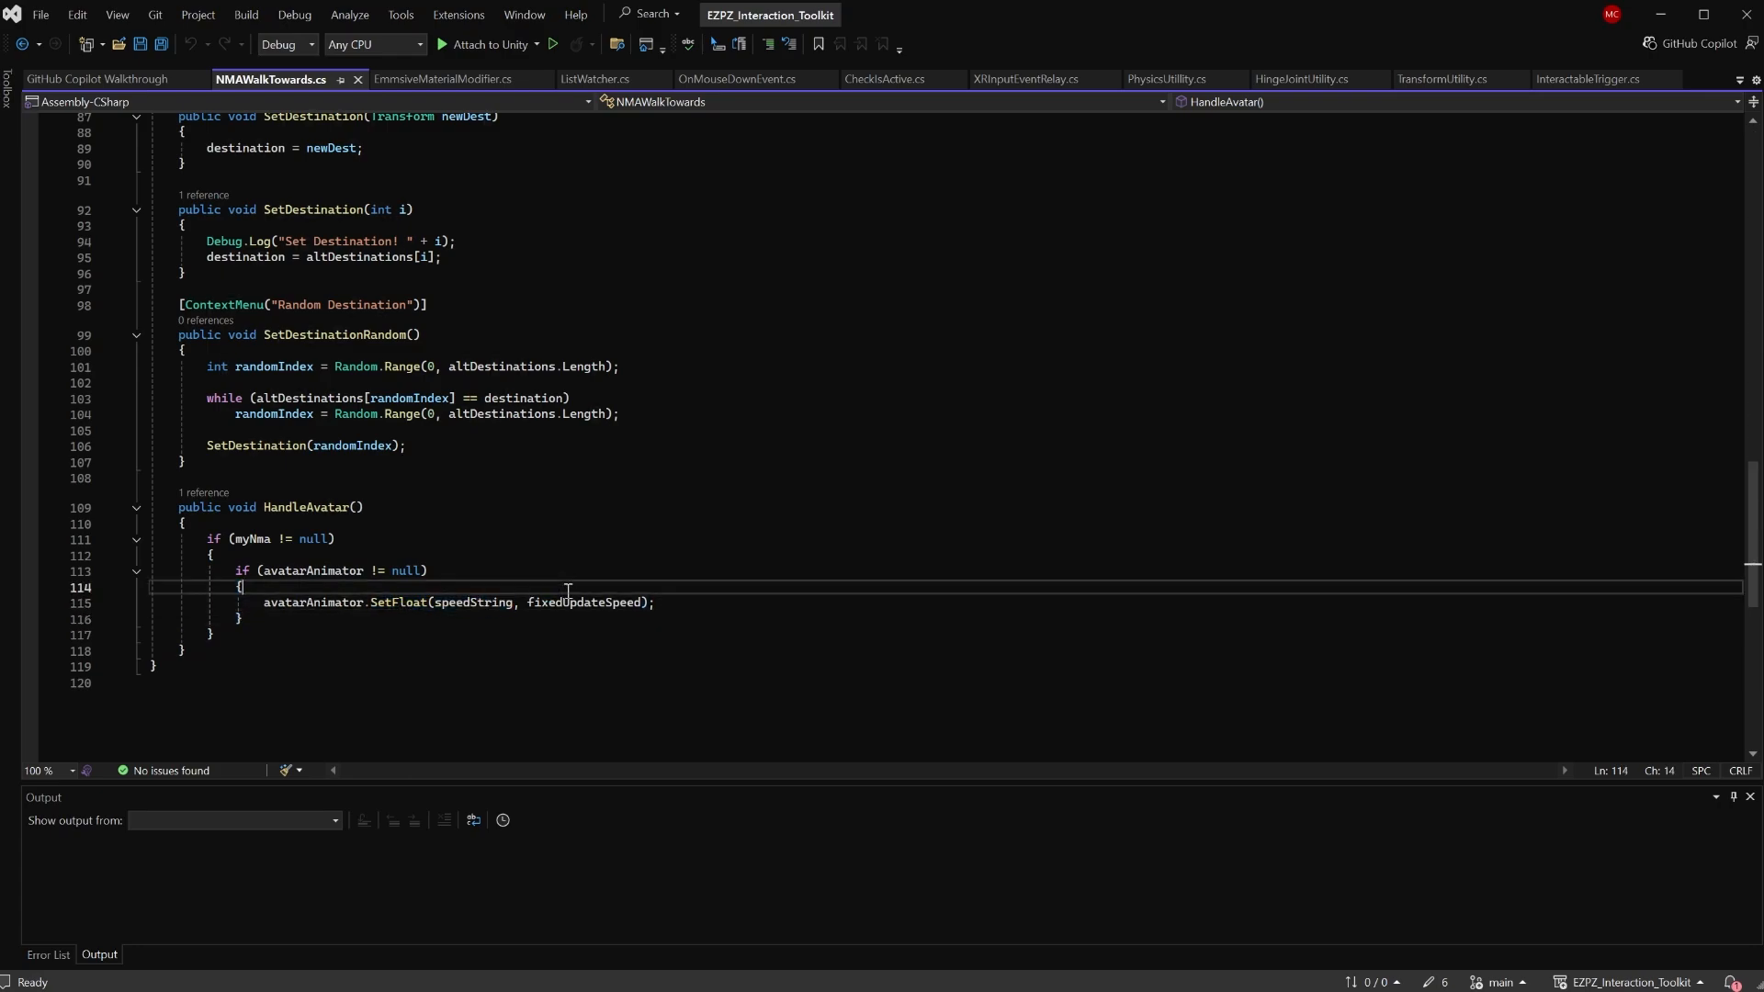
double_click(570, 605)
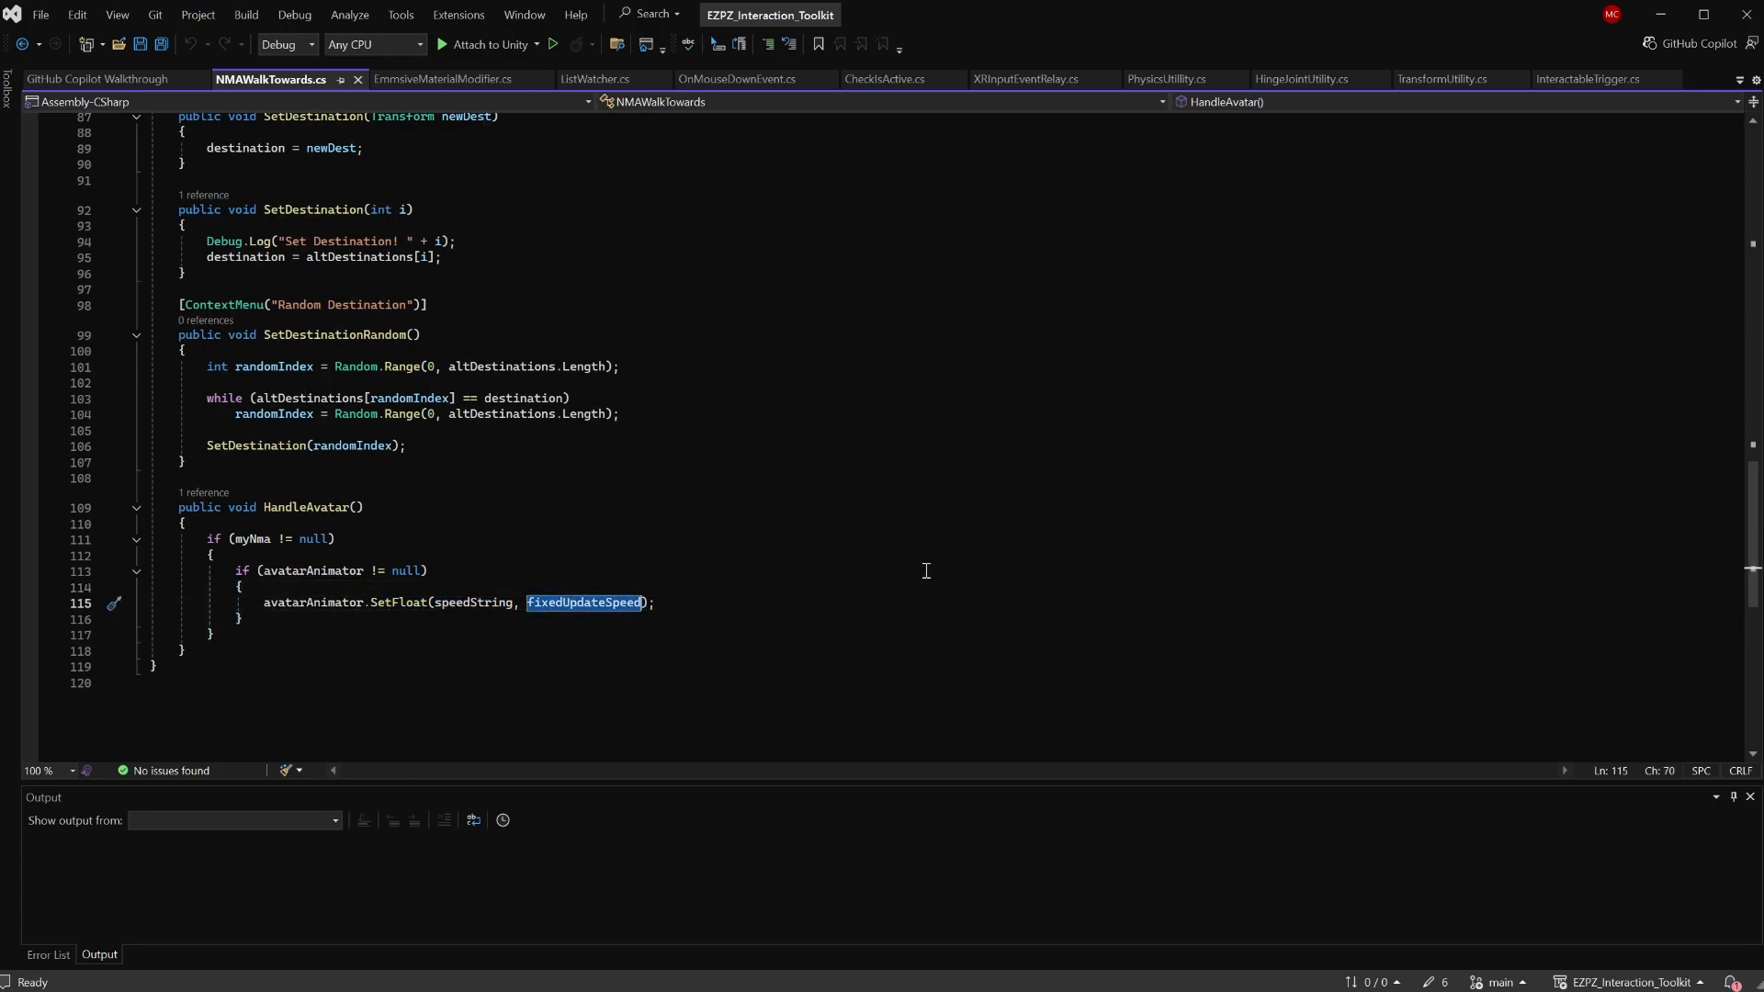
click(1654, 22)
Move Moving Character - Move Outside farther from its destination, to about X 6.15, Z -16.76, and play the scene to test its walking
scroll(656, 384, down, 5)
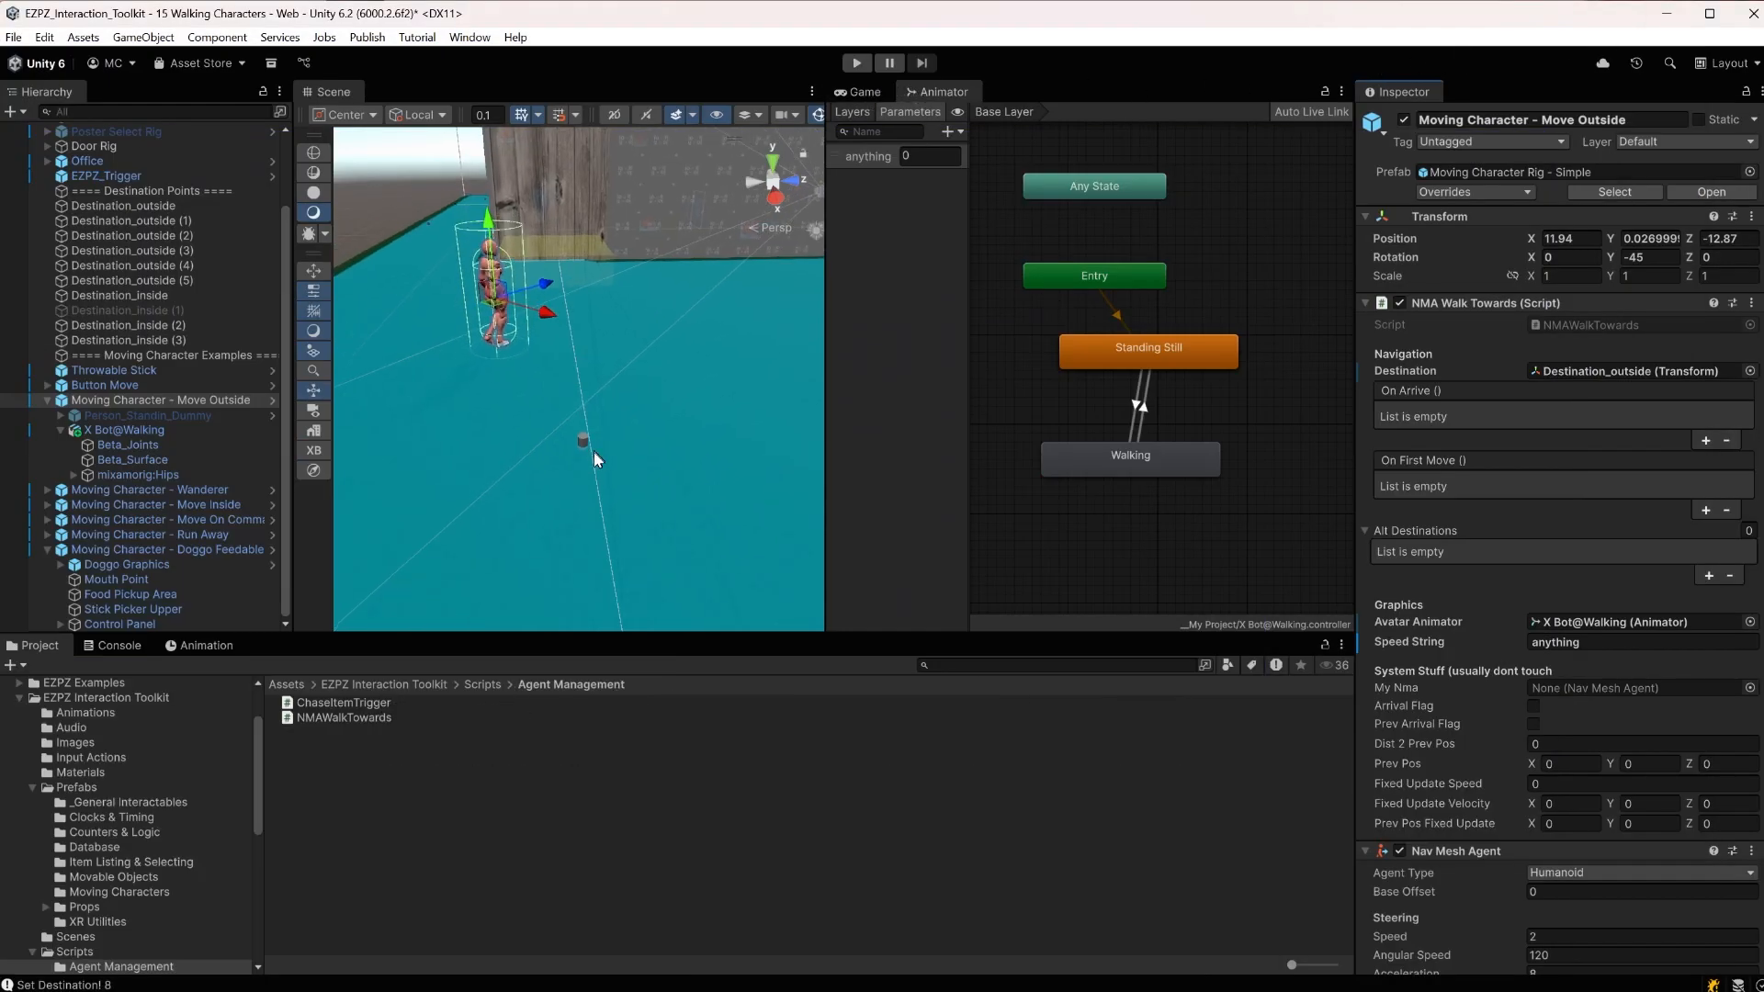
drag(574, 338, 453, 278)
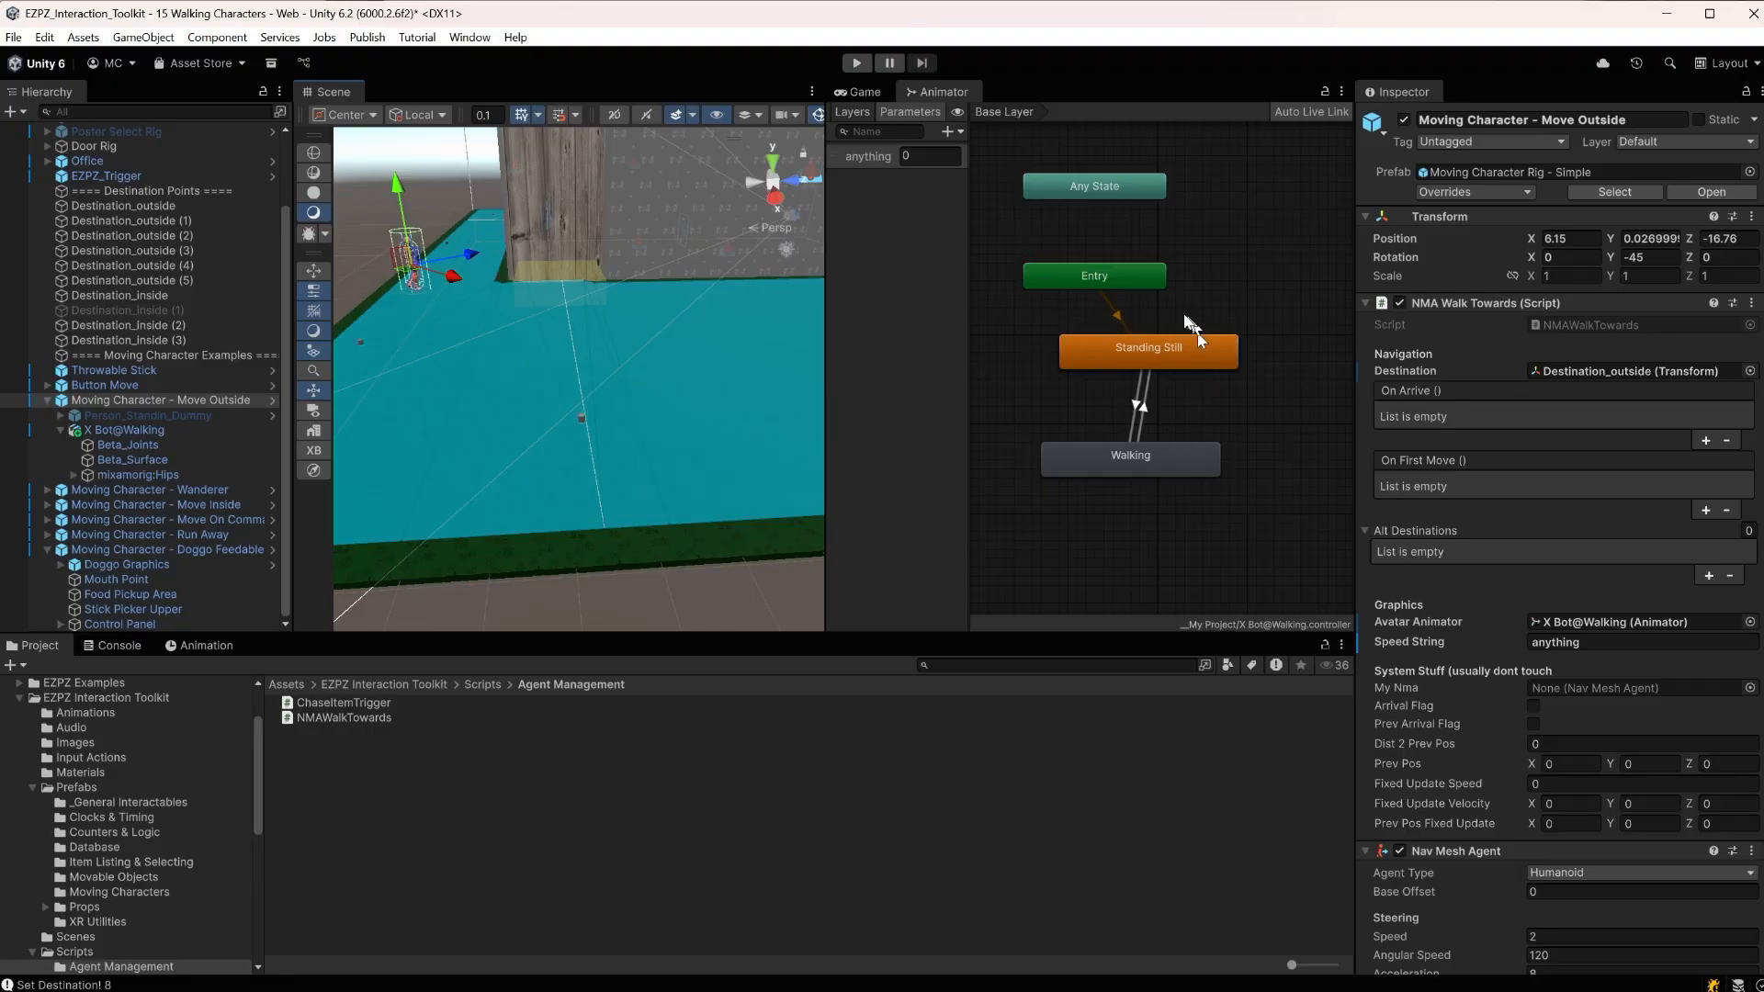
click(857, 65)
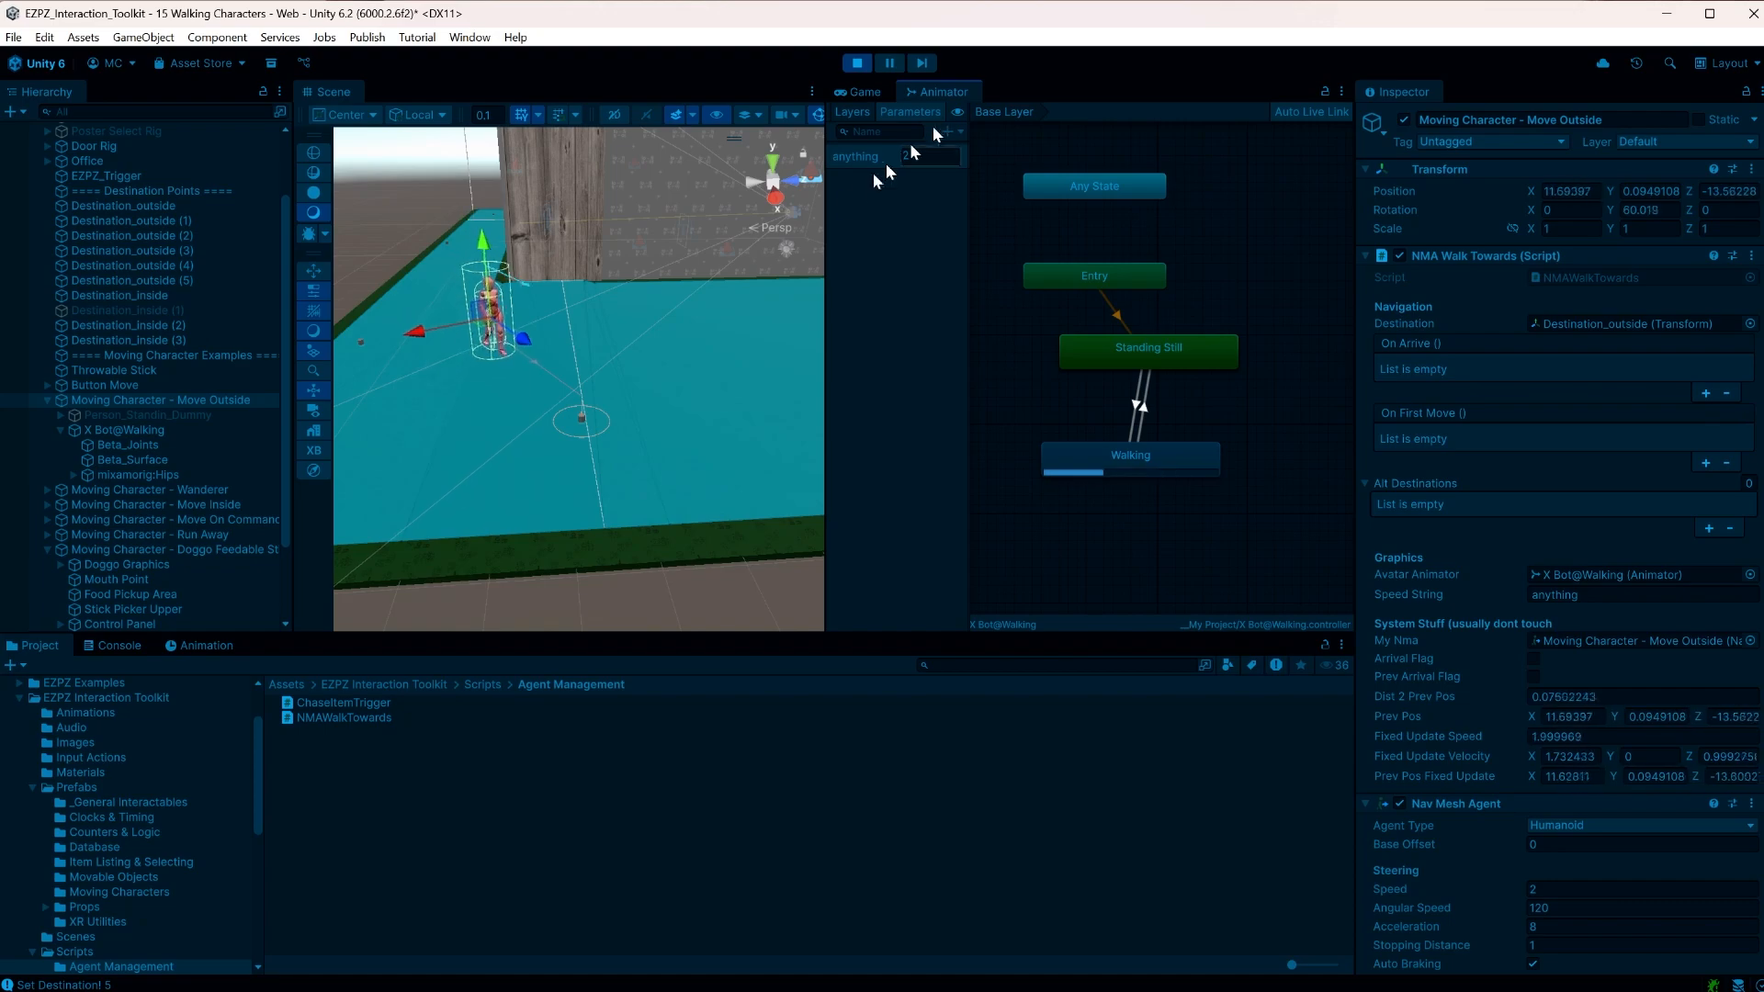
scroll(603, 421, up, 2)
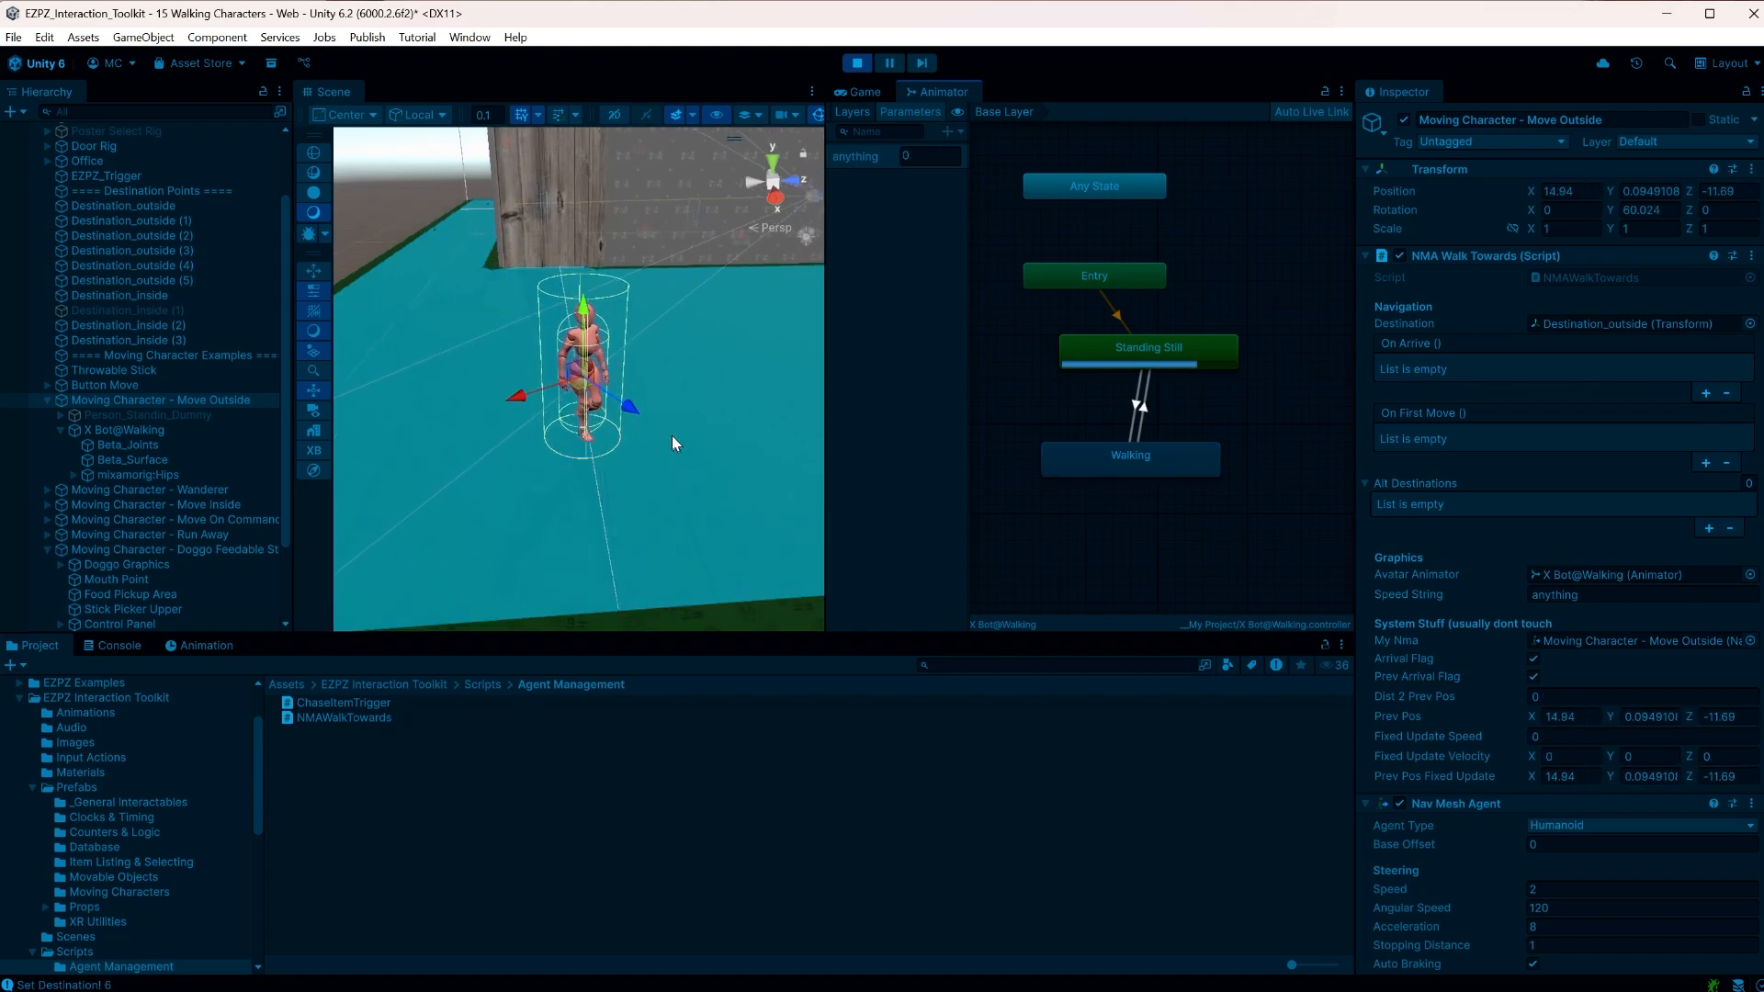
scroll(671, 433, down, 2)
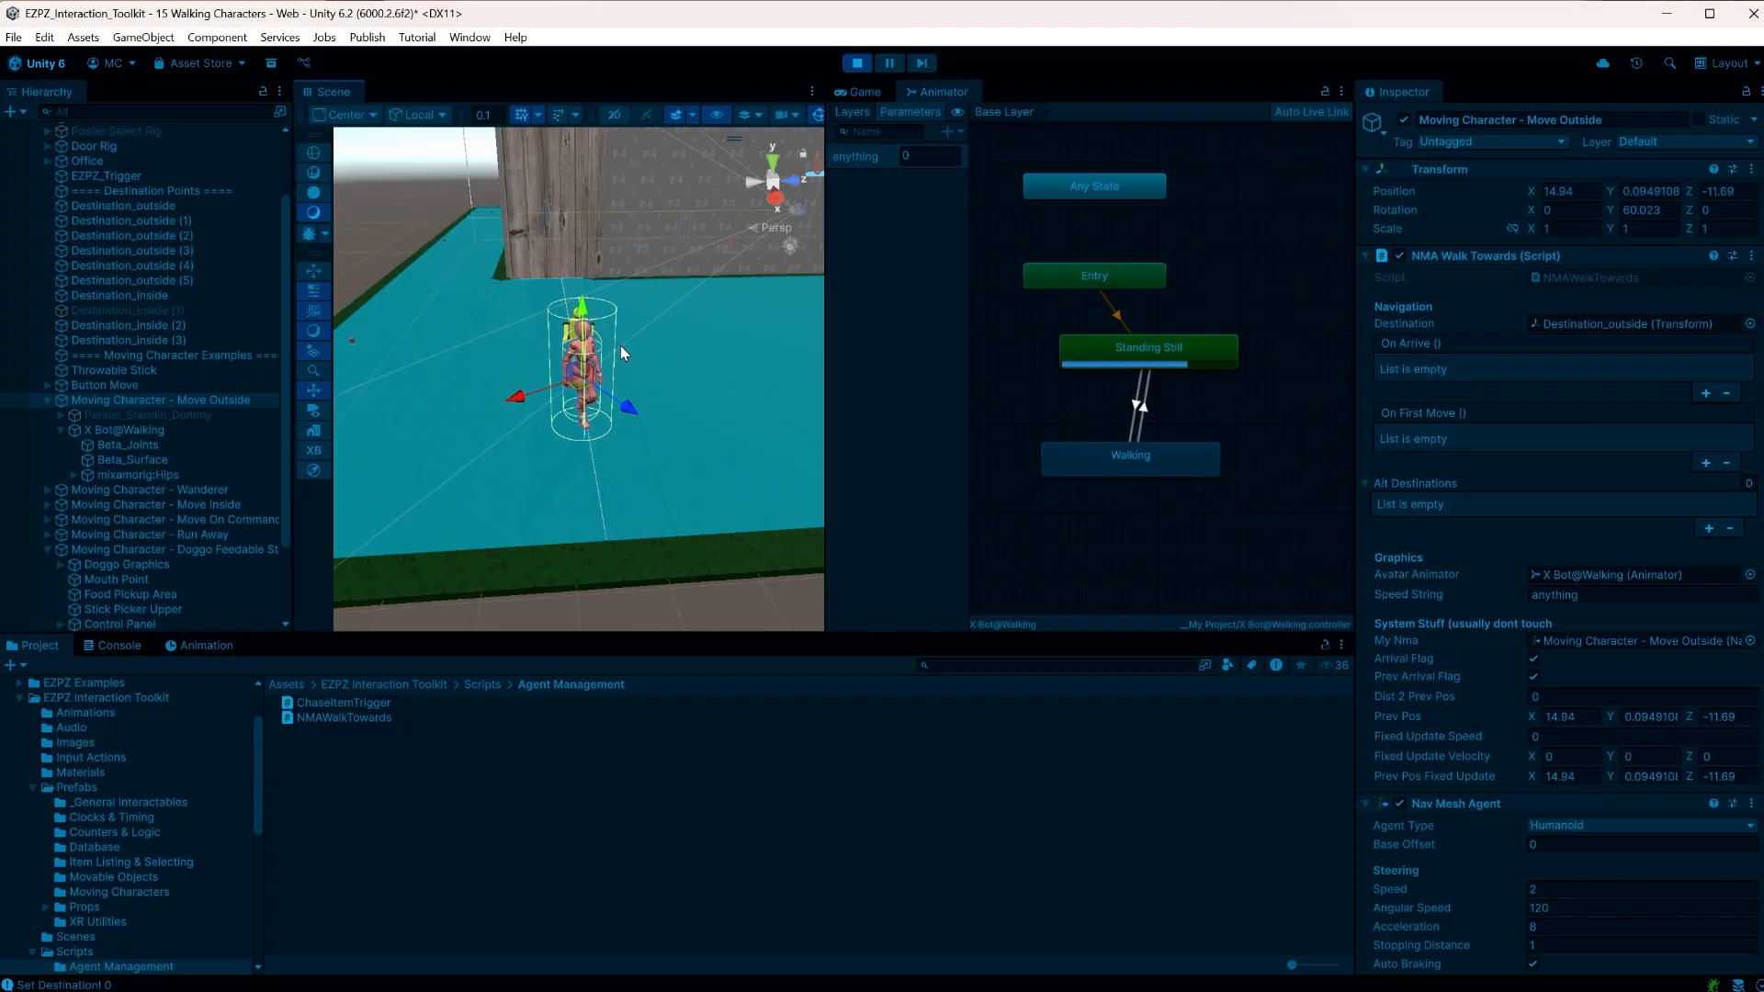
Inspect the X Bot's standing pose at its destination up close from several angles, and stop play mode
scroll(625, 449, up, 6)
scroll(625, 449, up, 5)
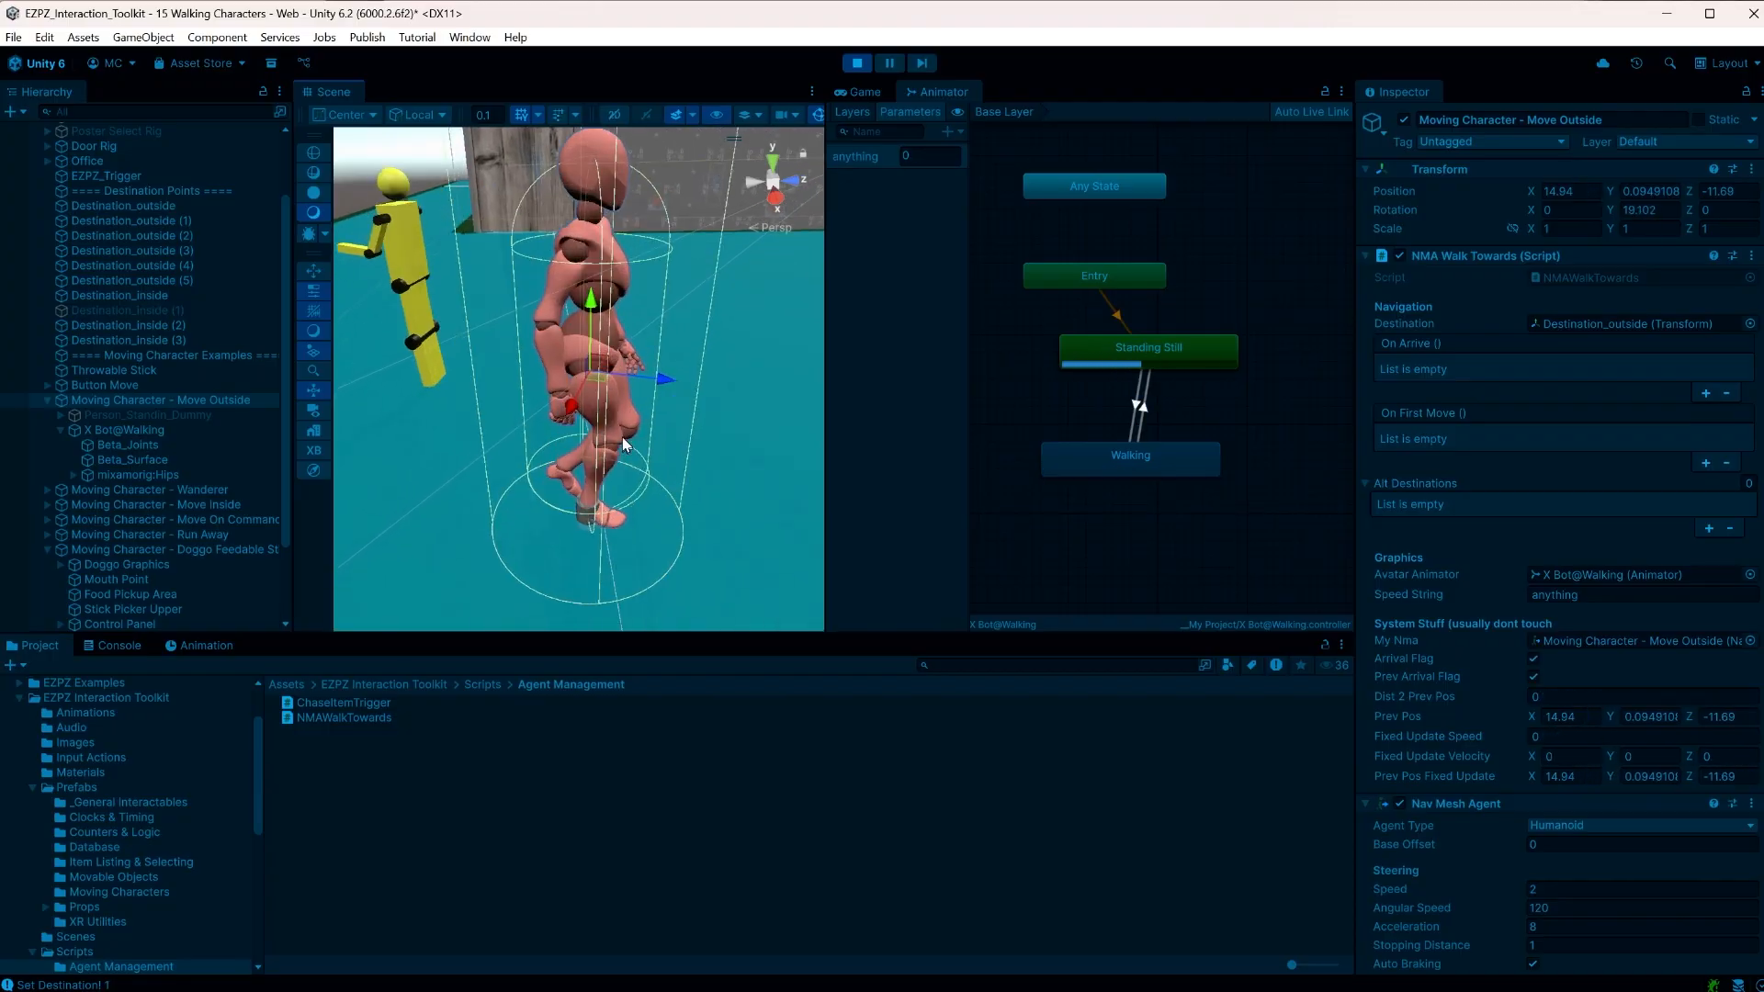
right_drag(697, 408, 726, 377)
middle_drag(726, 377, 568, 328)
scroll(568, 328, down, 5)
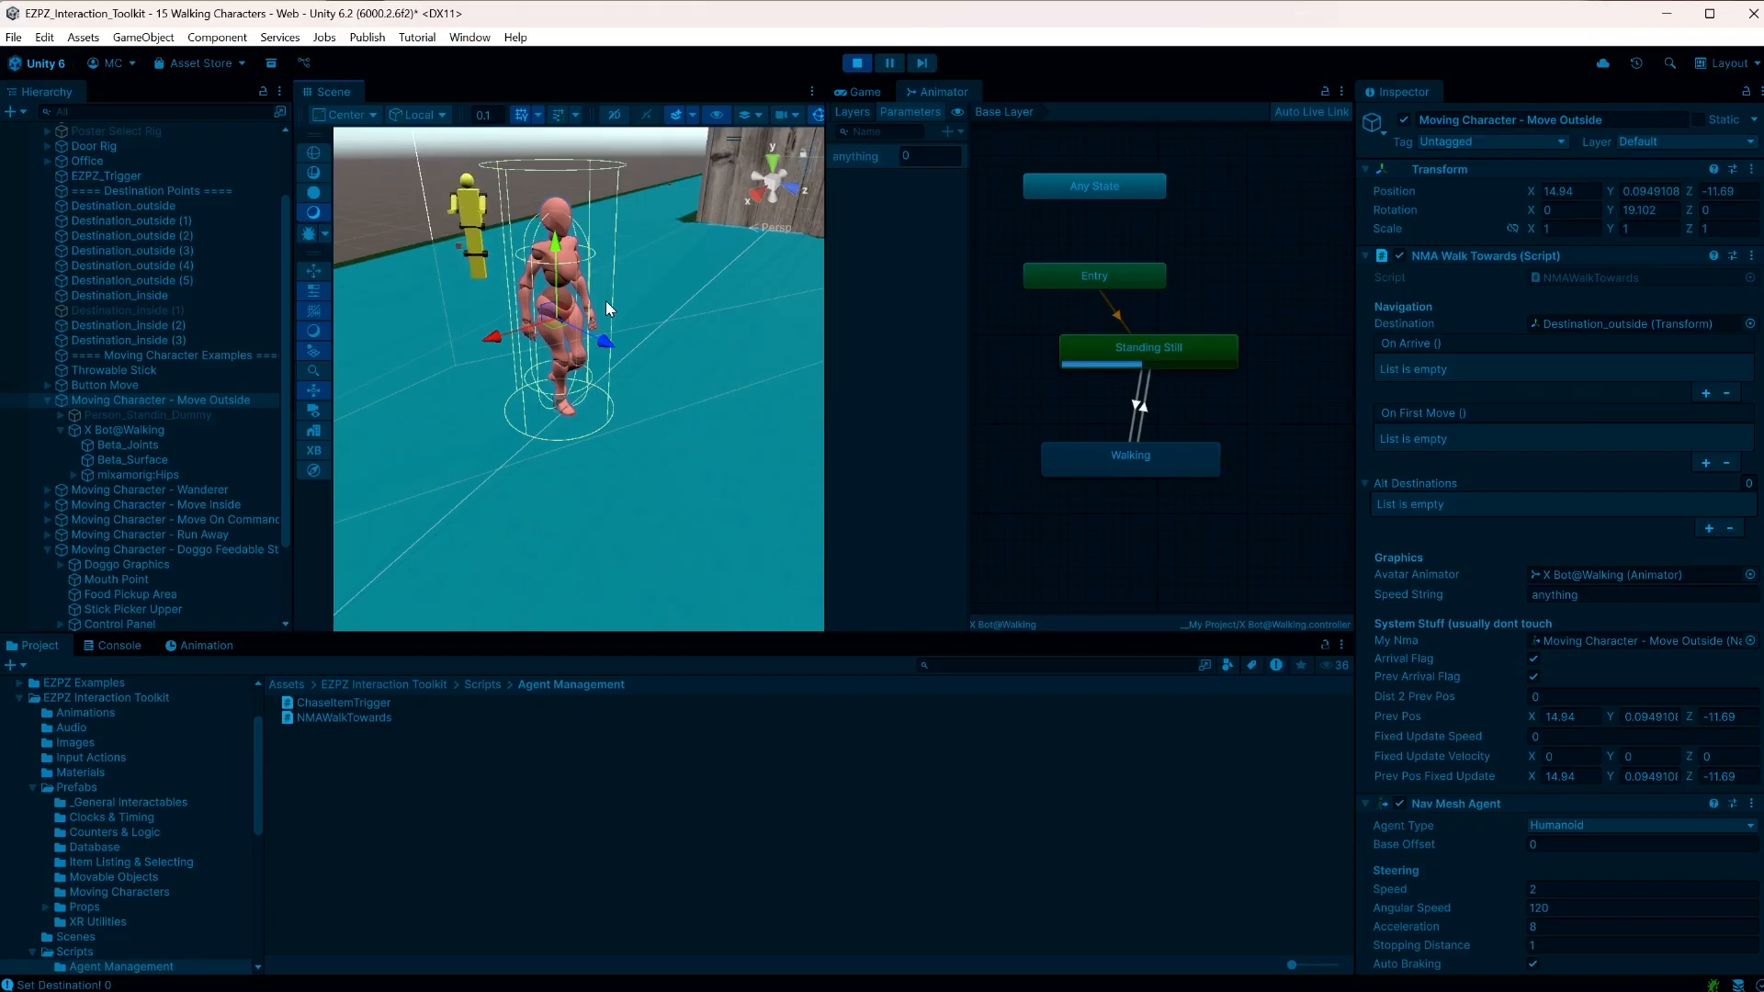
right_drag(604, 301, 555, 301)
middle_drag(637, 273, 574, 329)
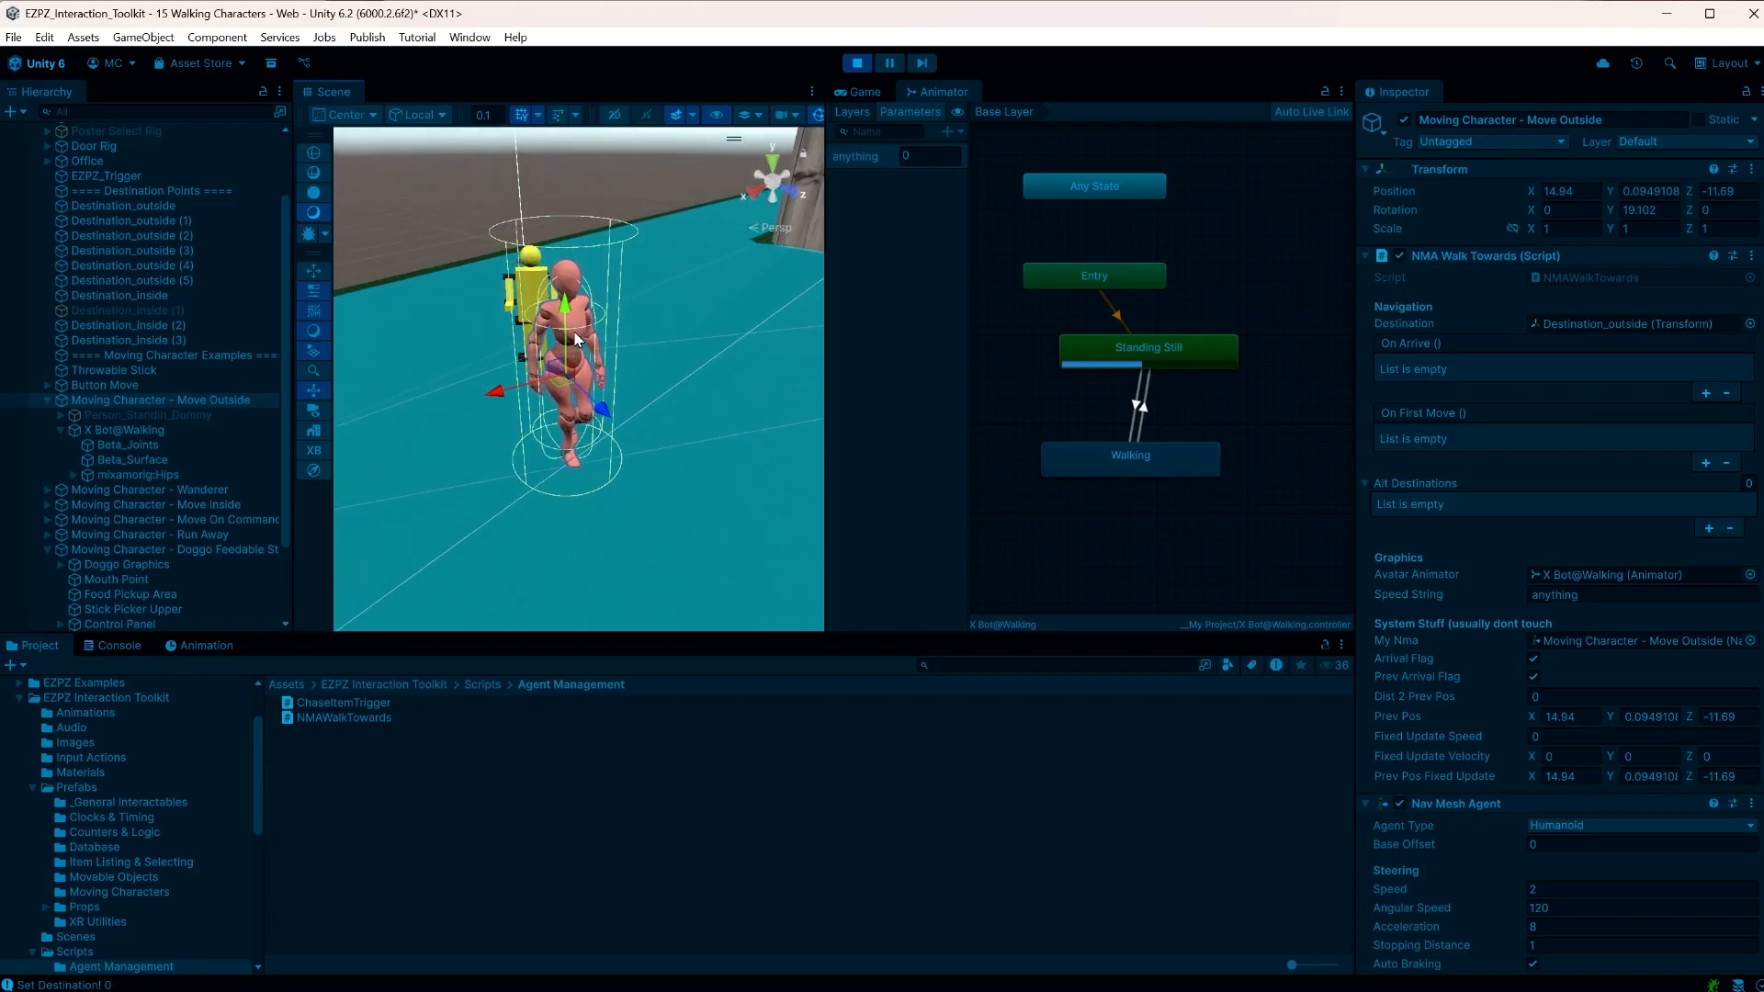
click(860, 63)
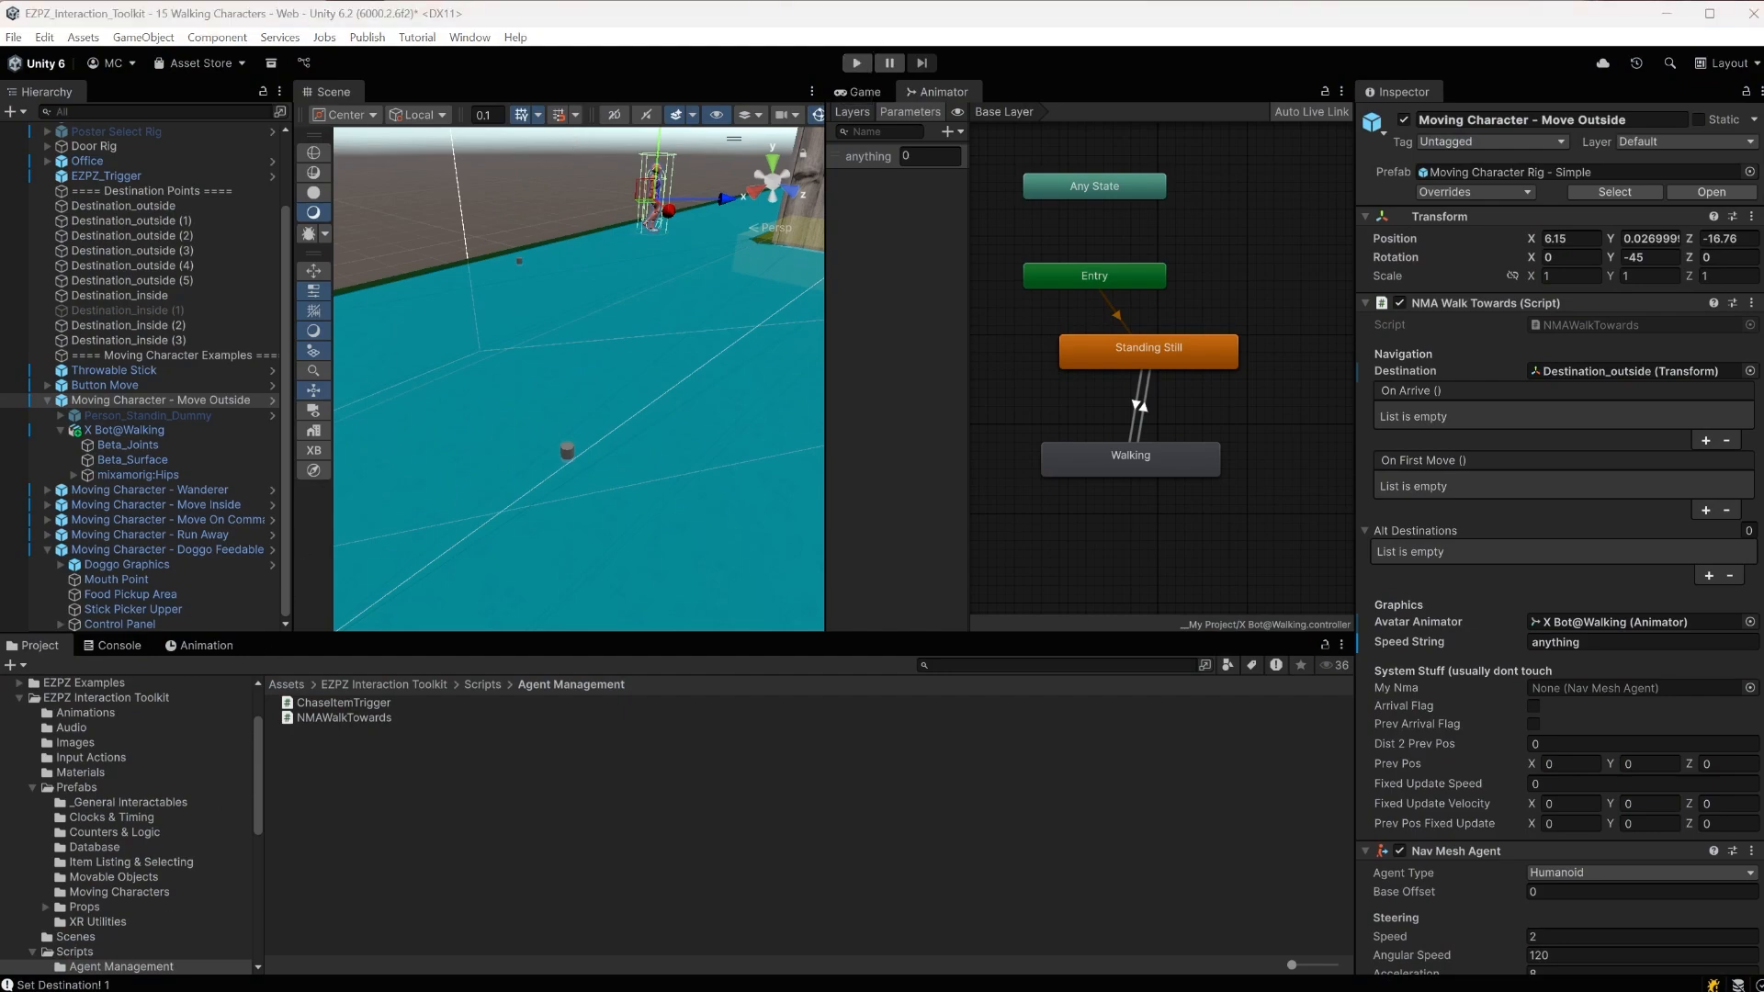
Switch to Mixamo, search the animations for "idle", and apply a calm standing Idle animation to X Bot
key(alt+Tab)
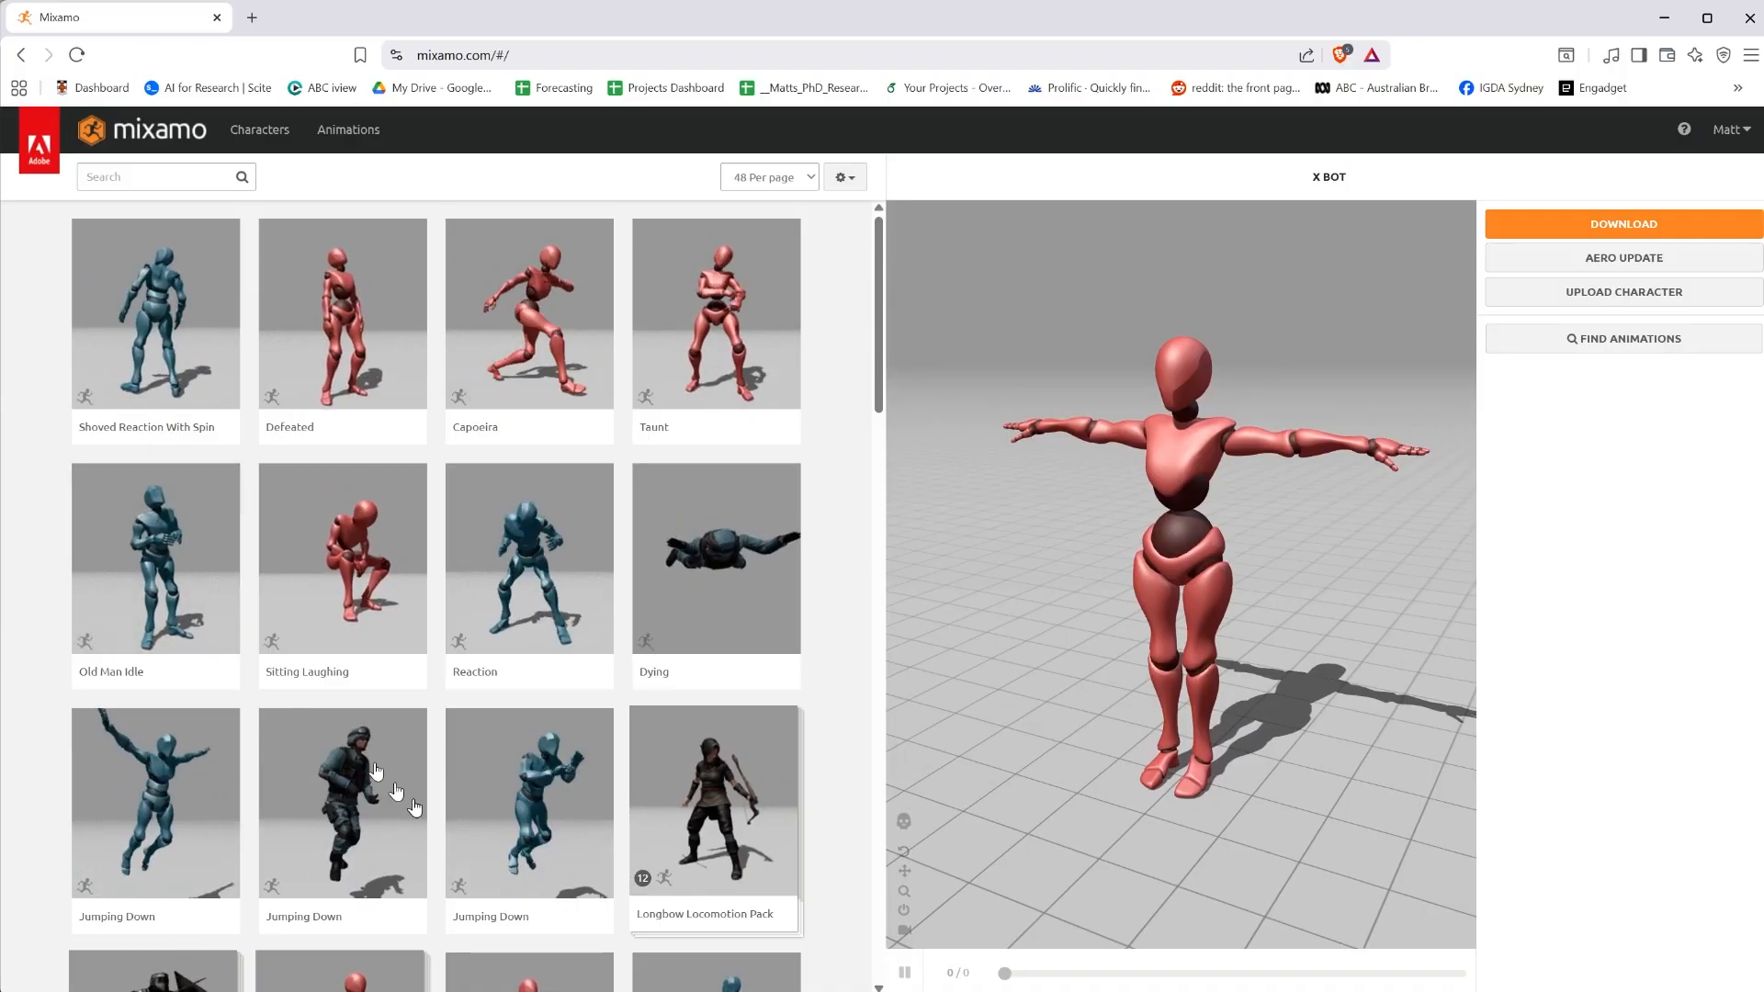
click(529, 974)
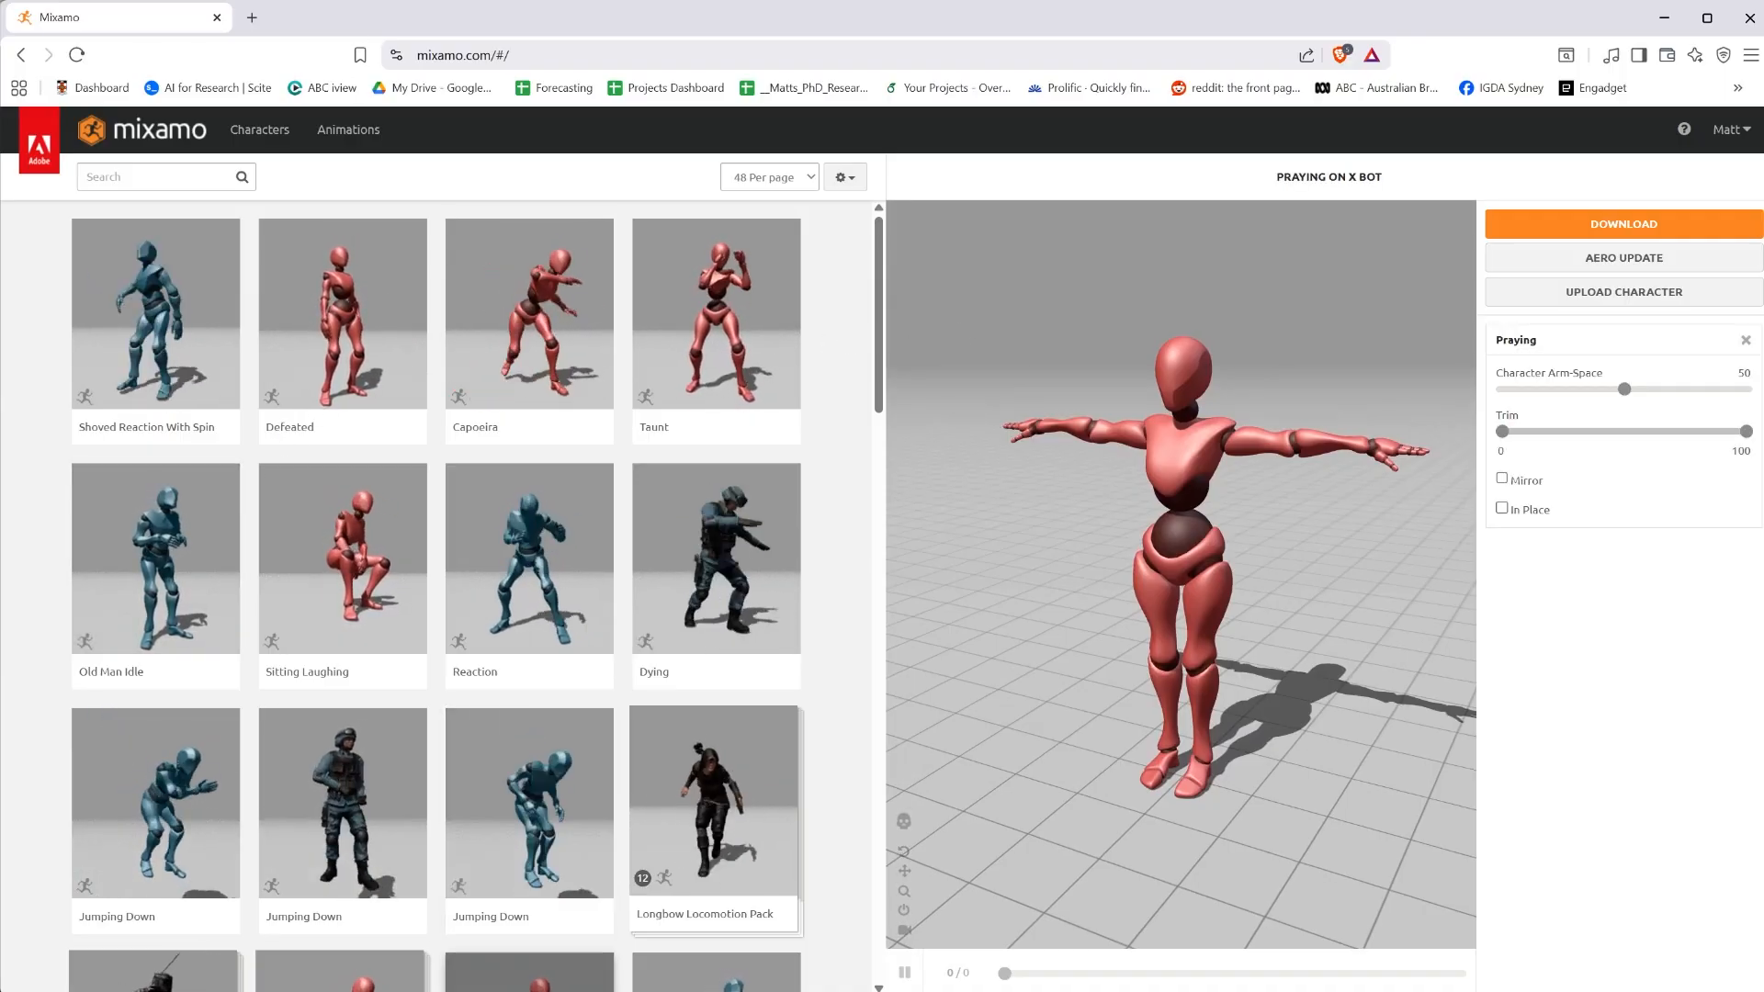
click(179, 173)
text(i)
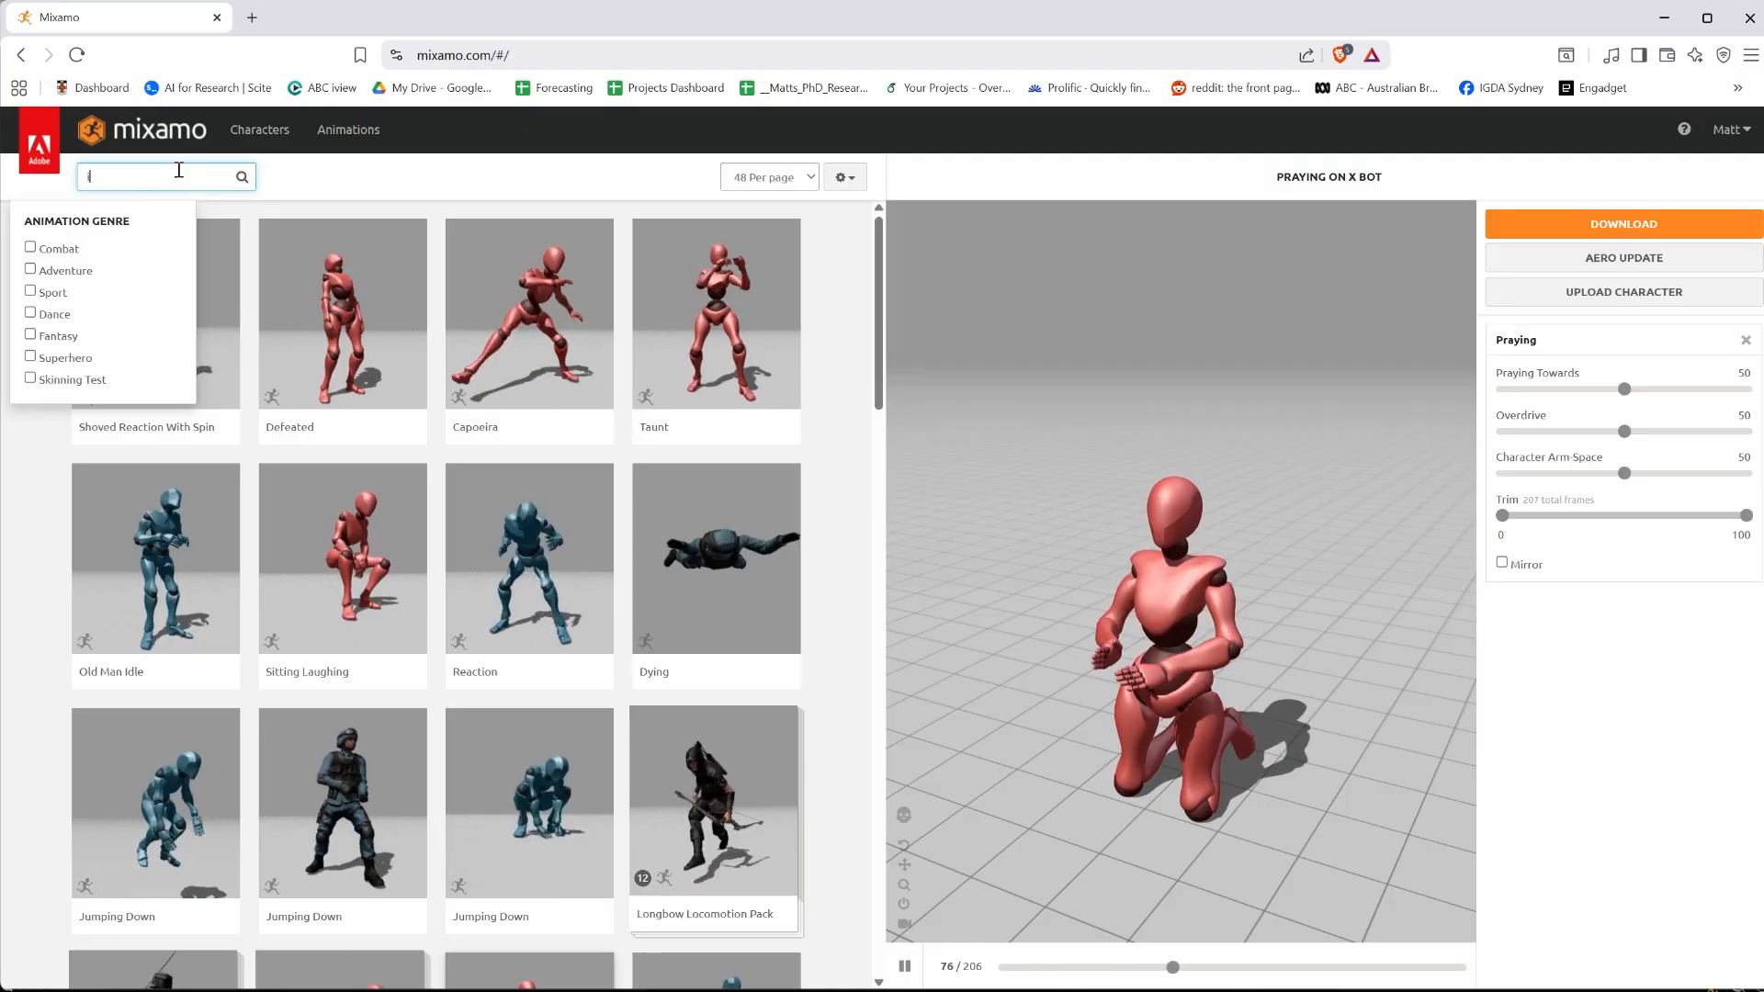
text(dle)
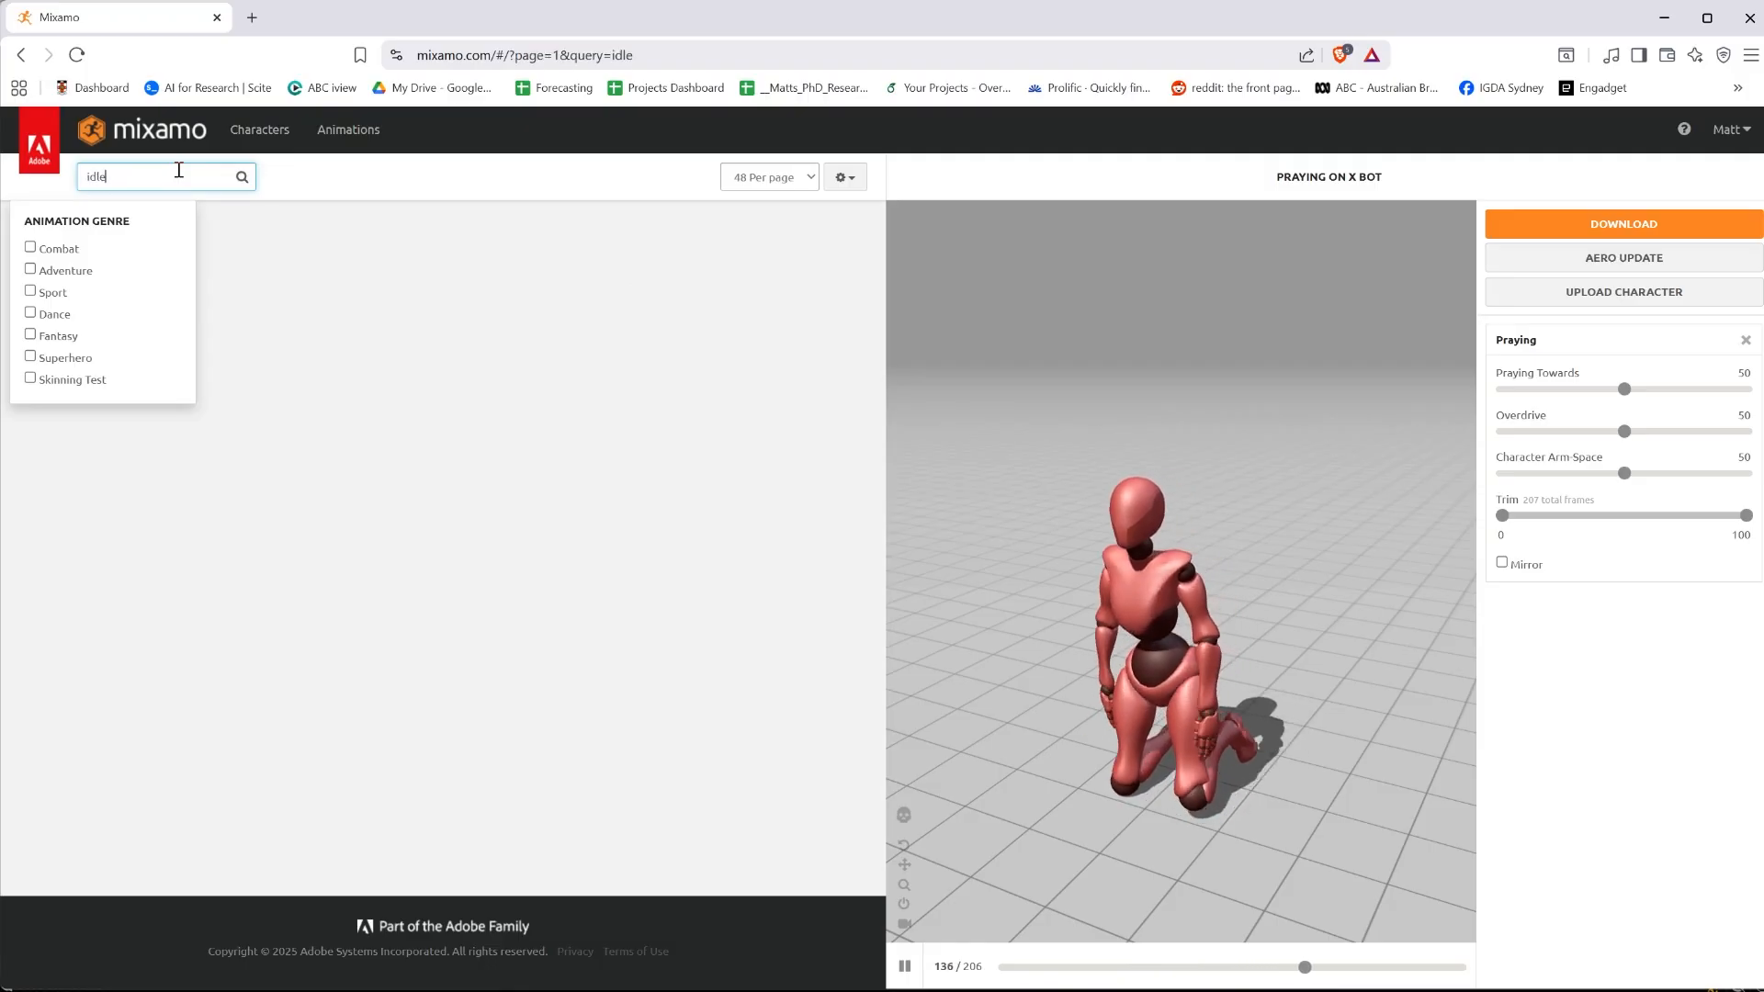
click(534, 610)
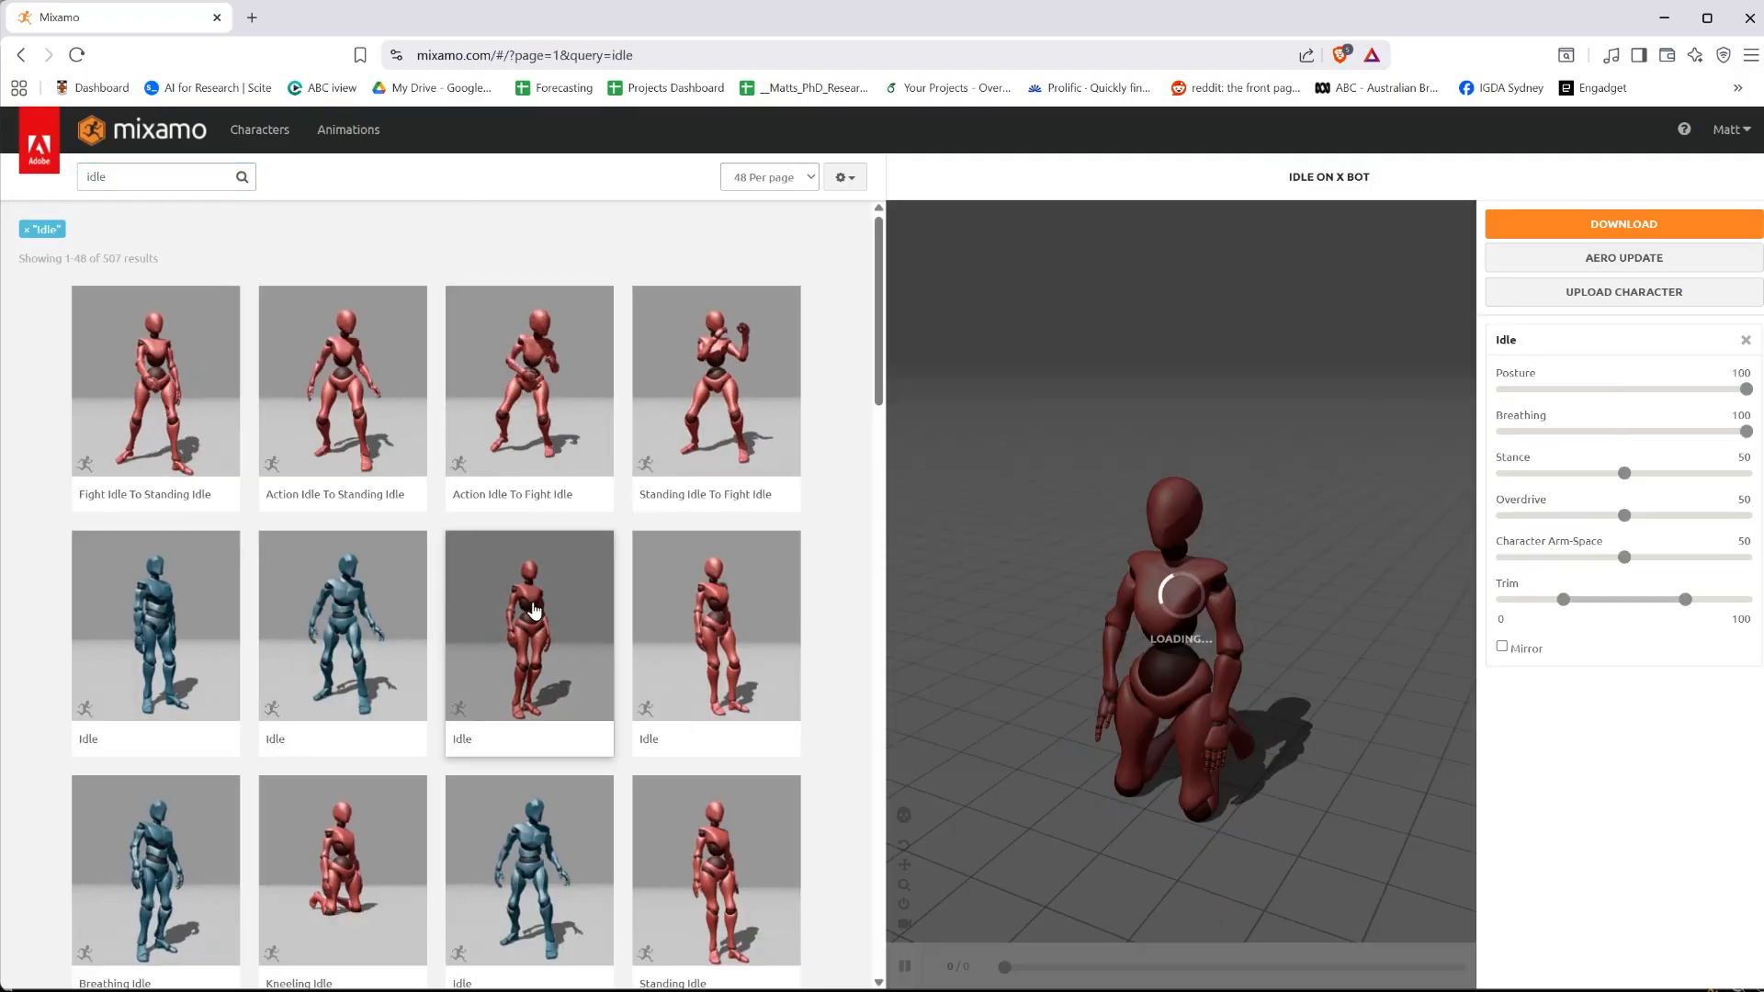
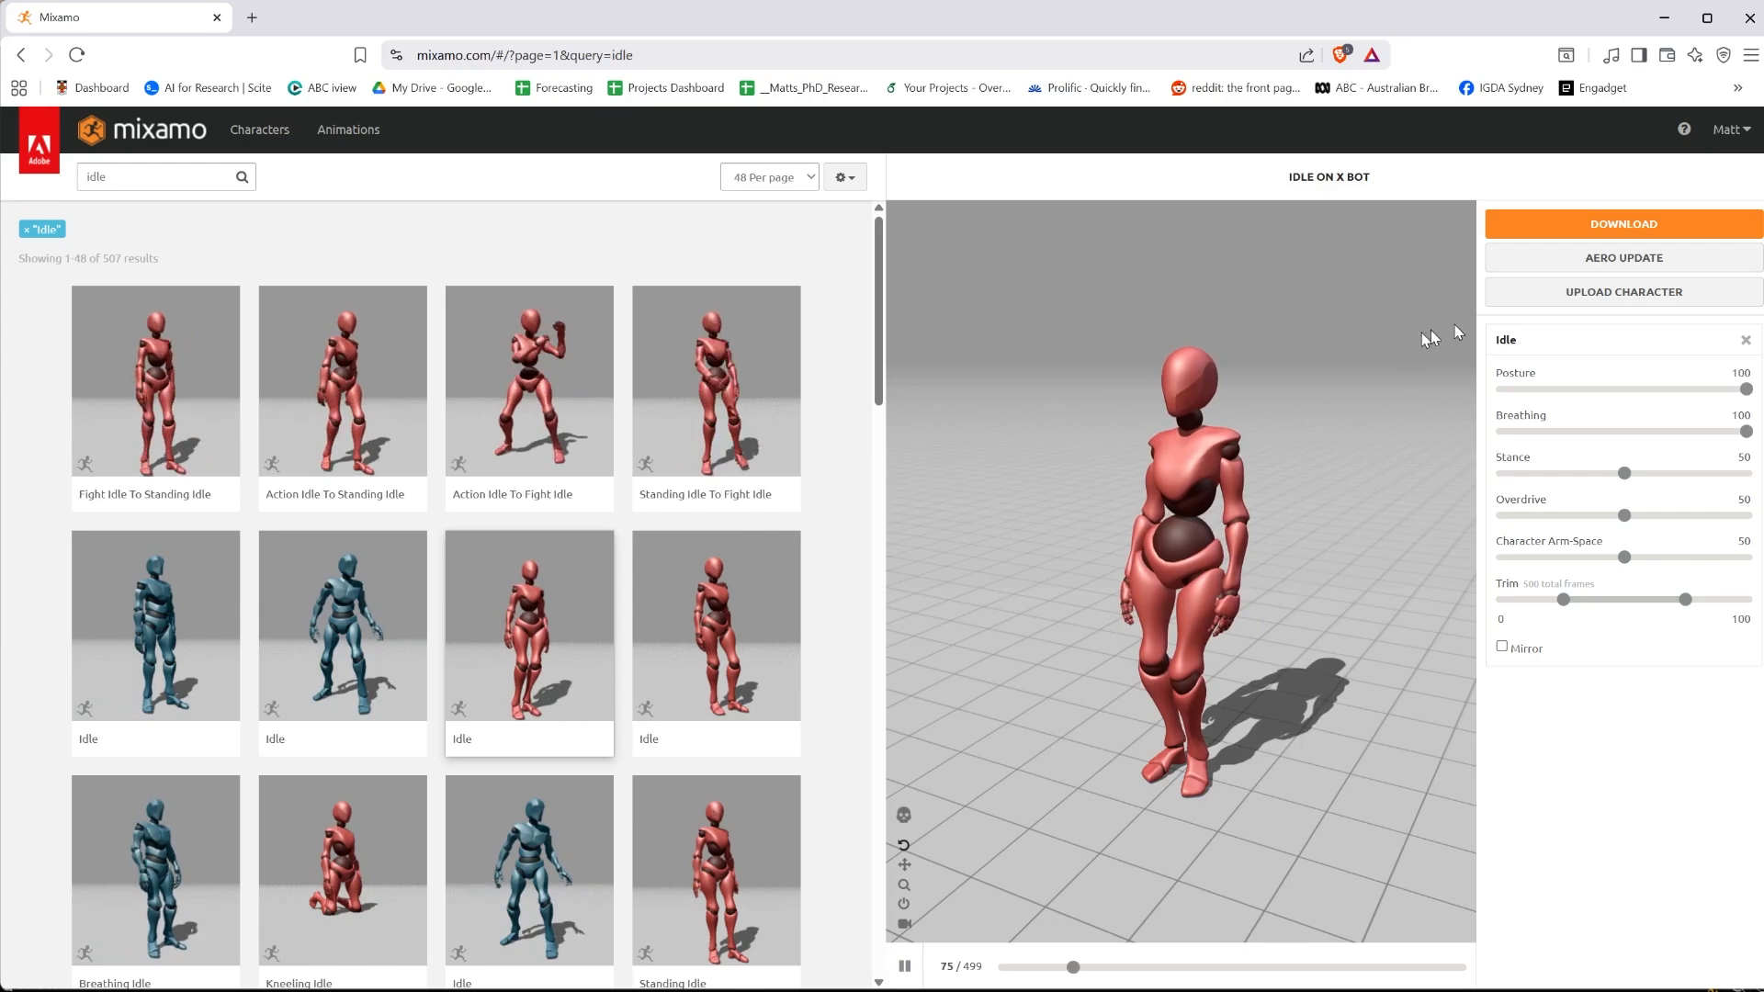
click(1562, 225)
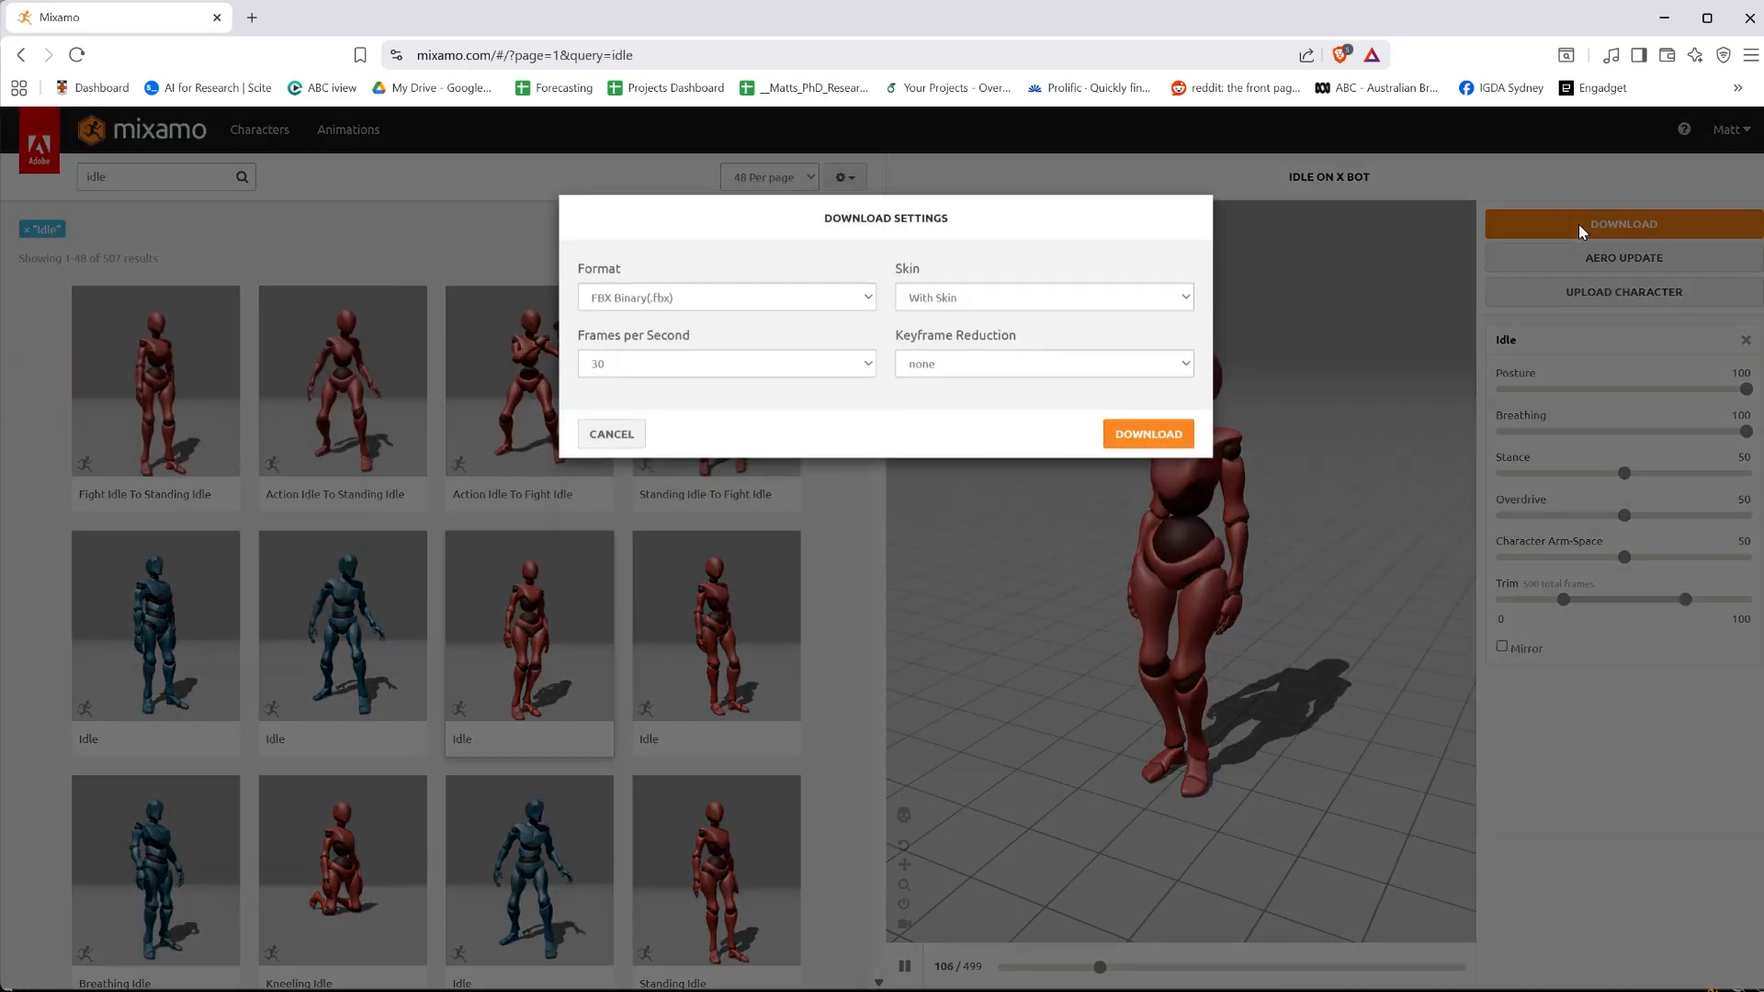
click(753, 303)
click(701, 373)
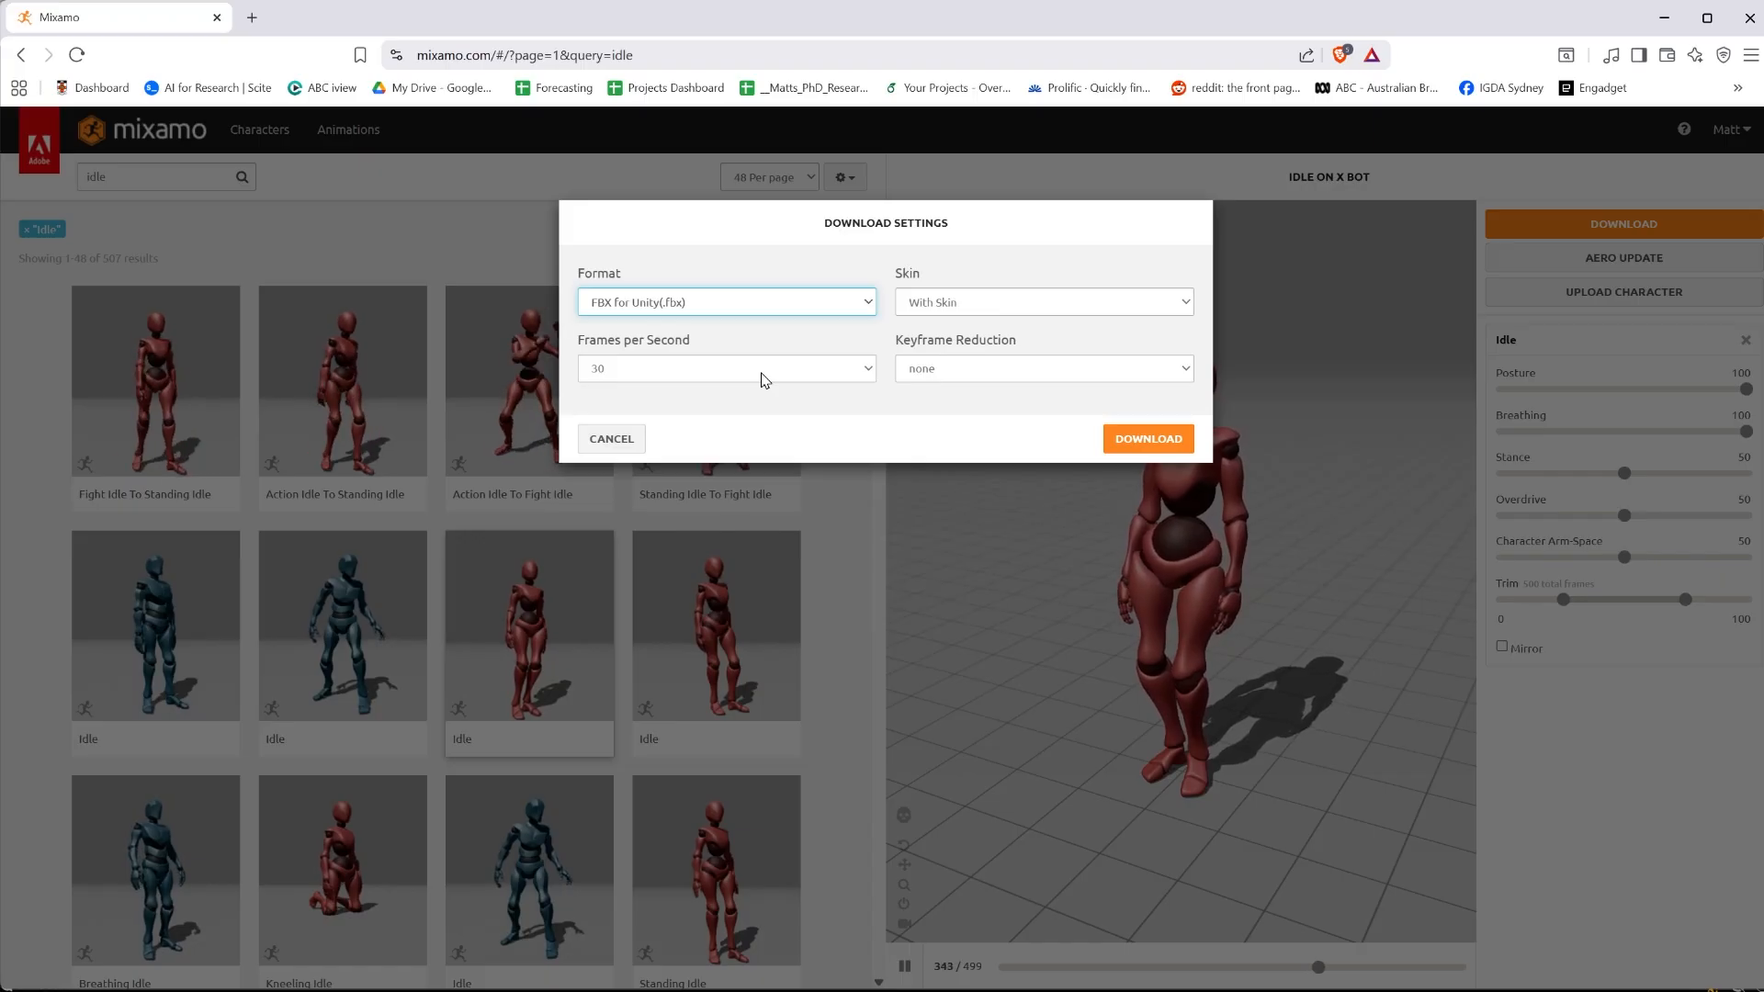
click(1121, 443)
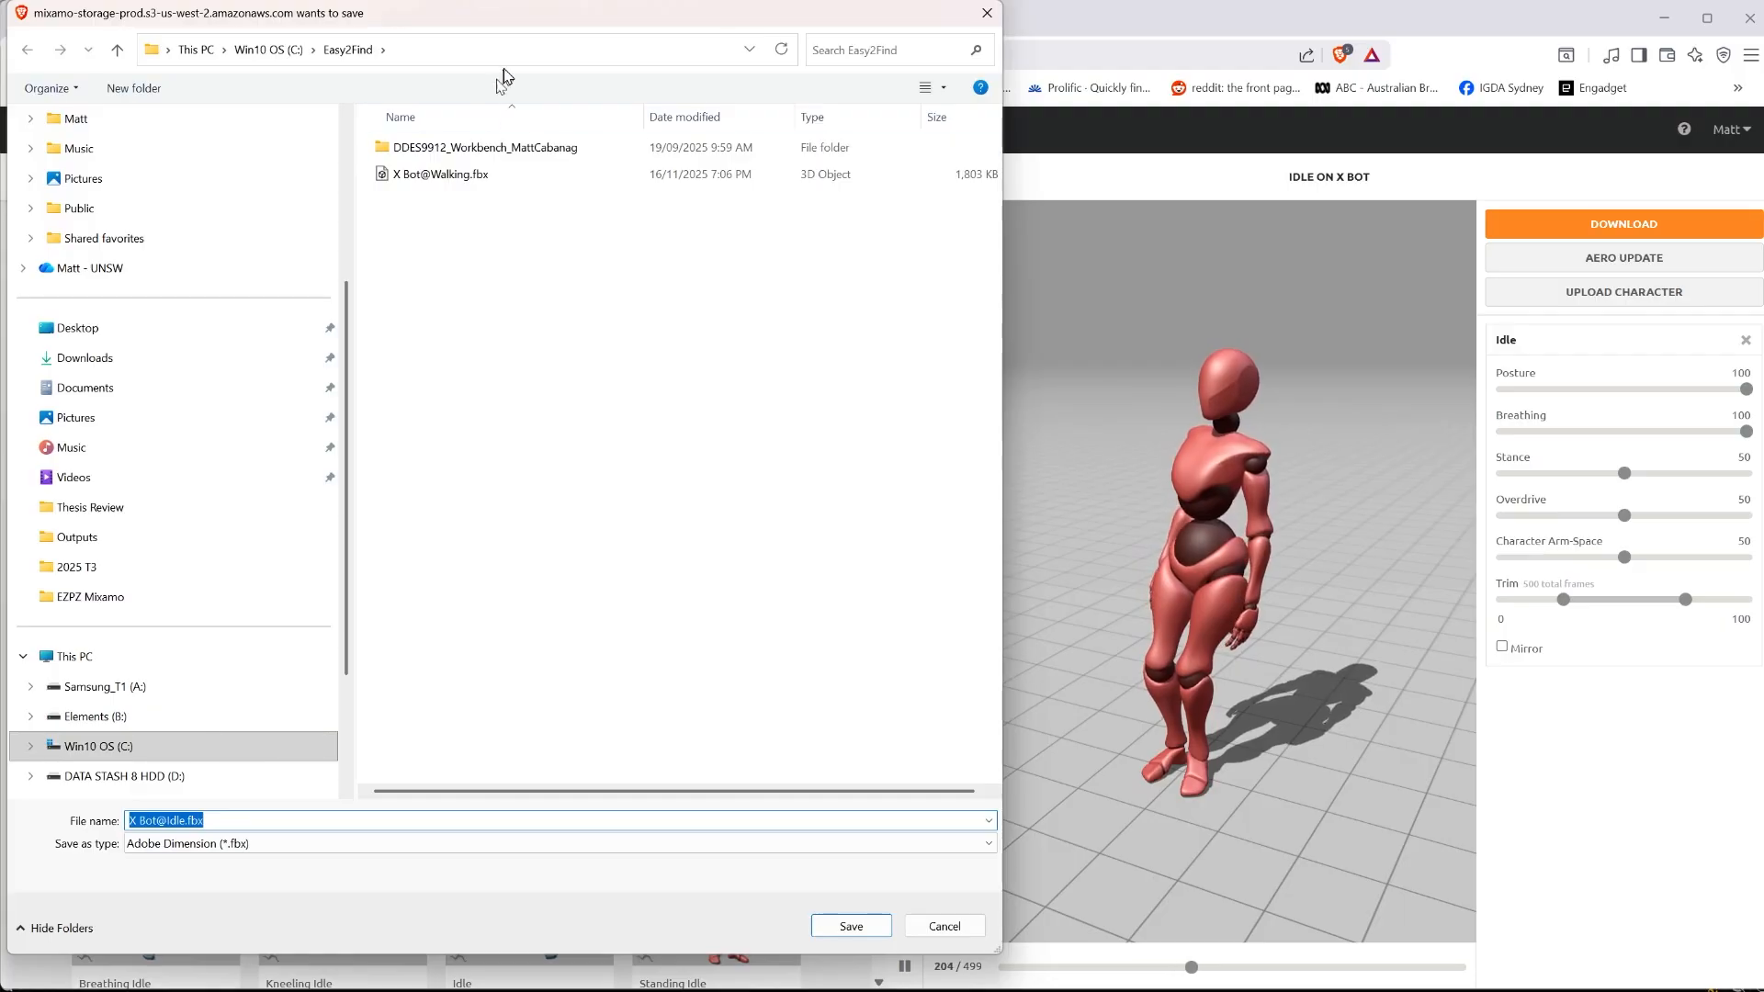
click(553, 43)
click(553, 43)
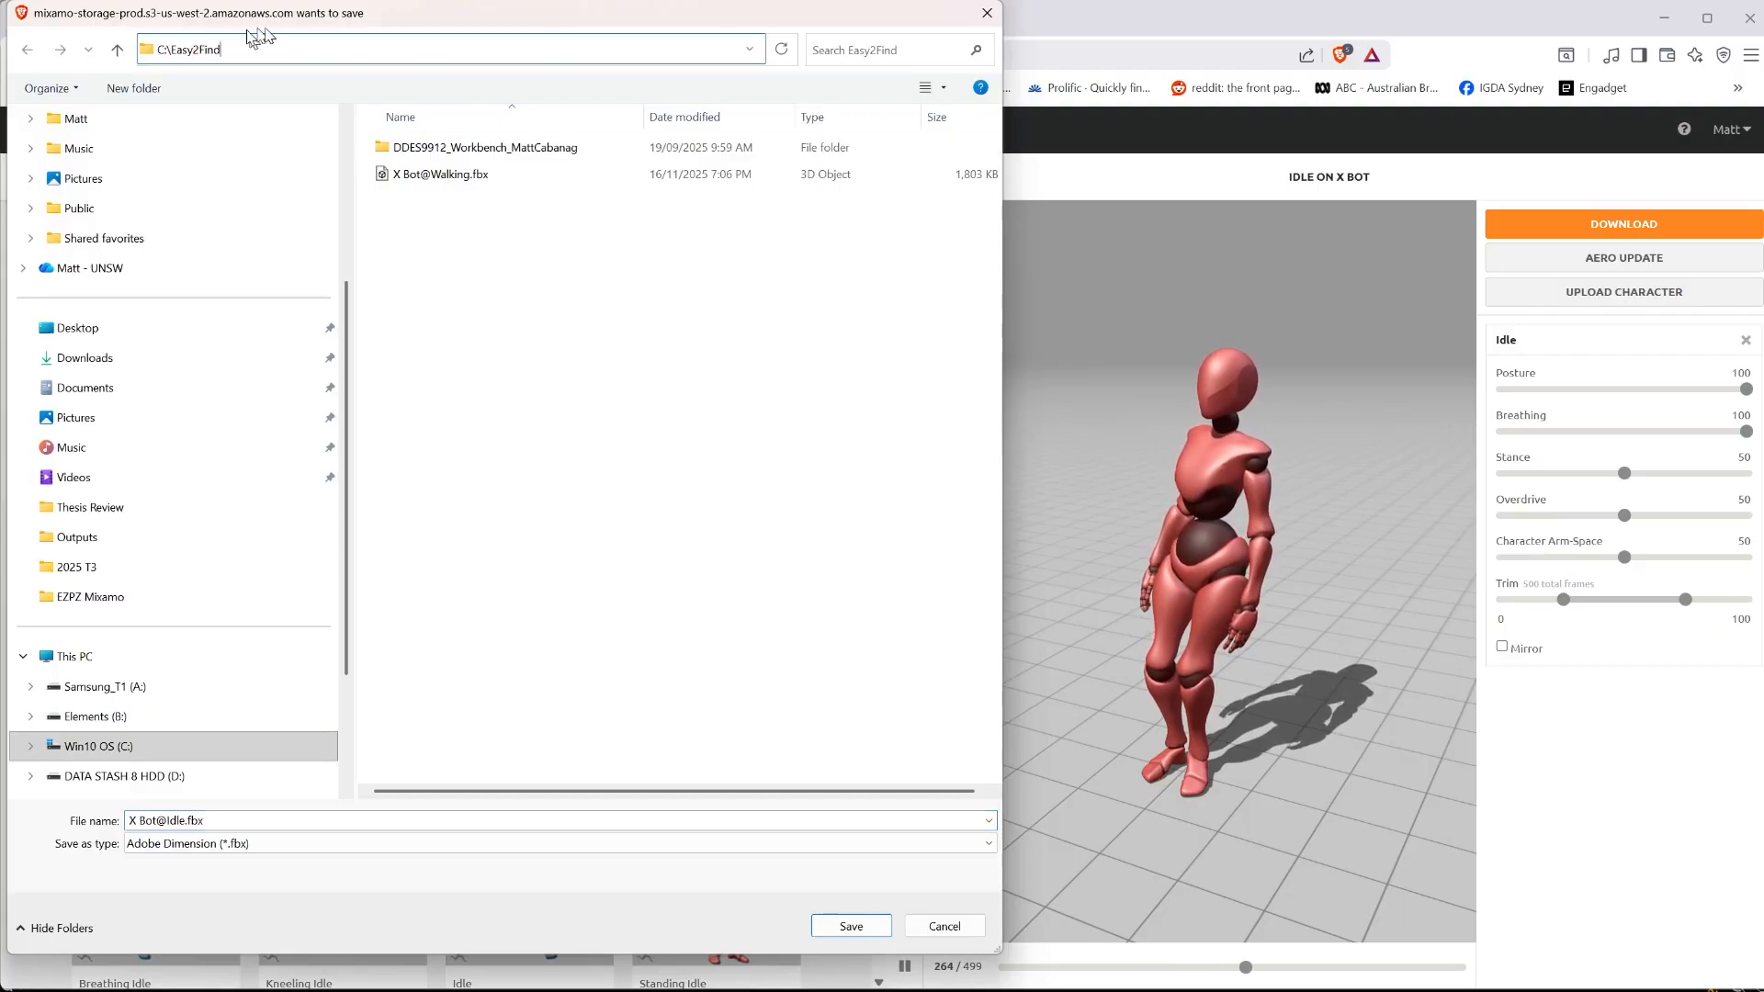
click(838, 928)
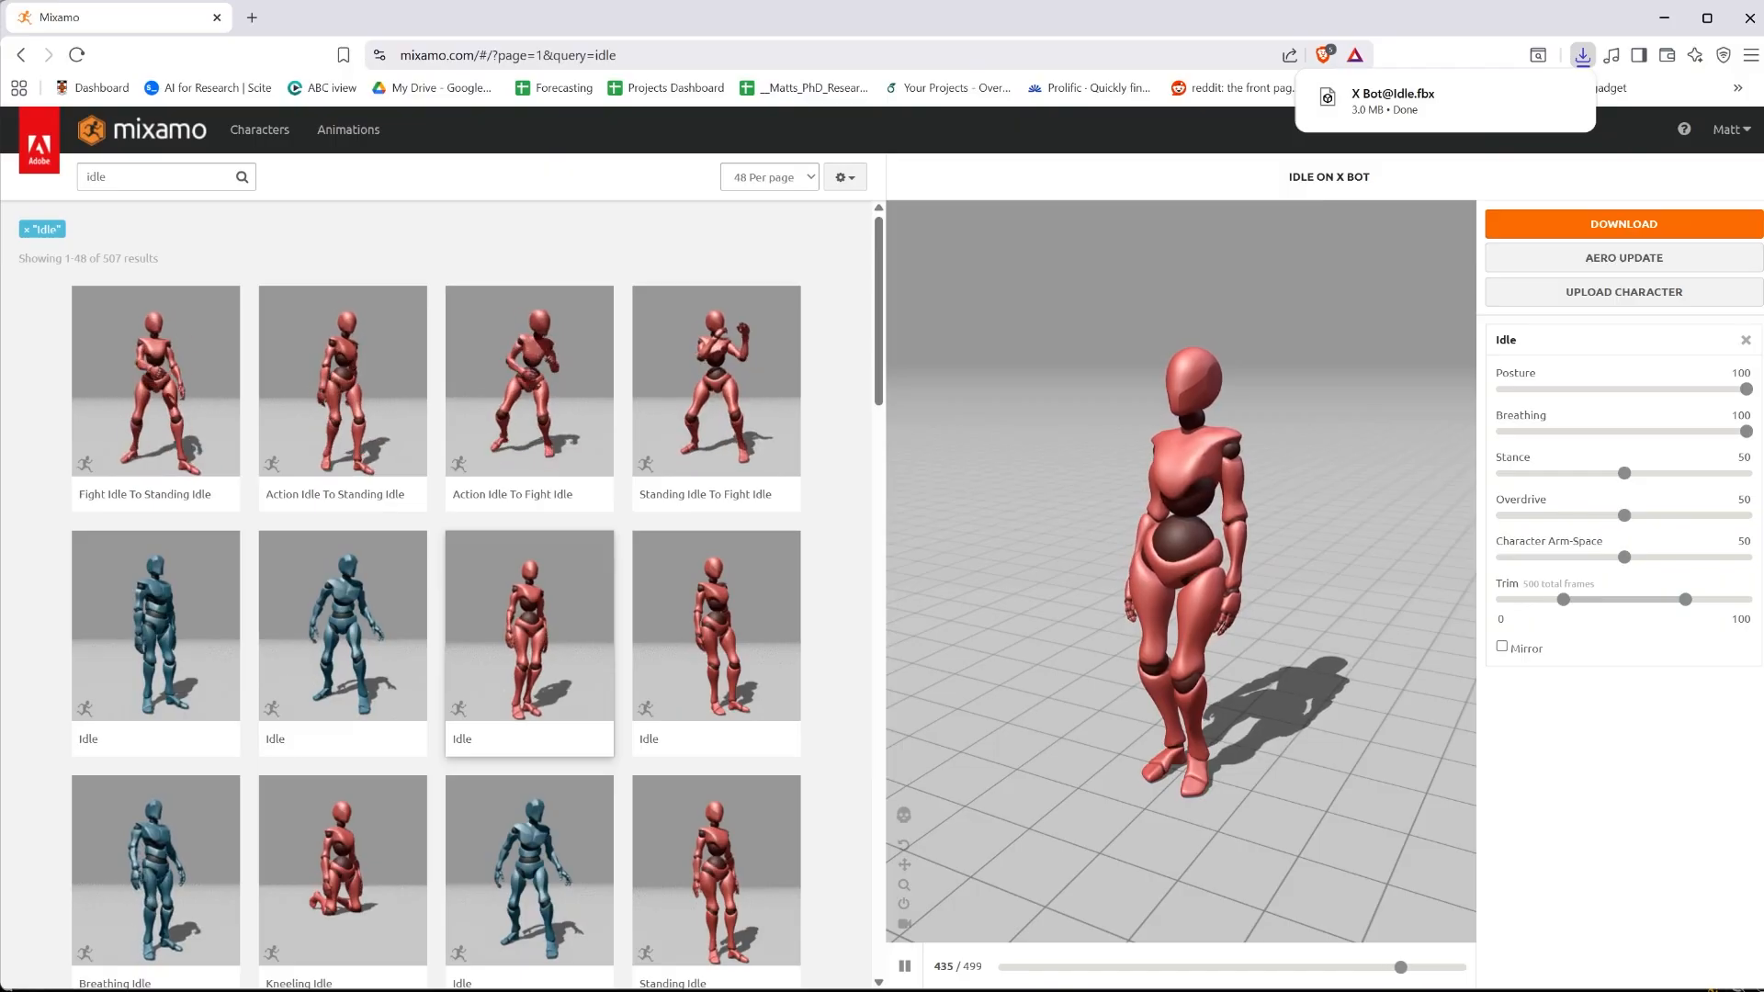
key(alt+Tab)
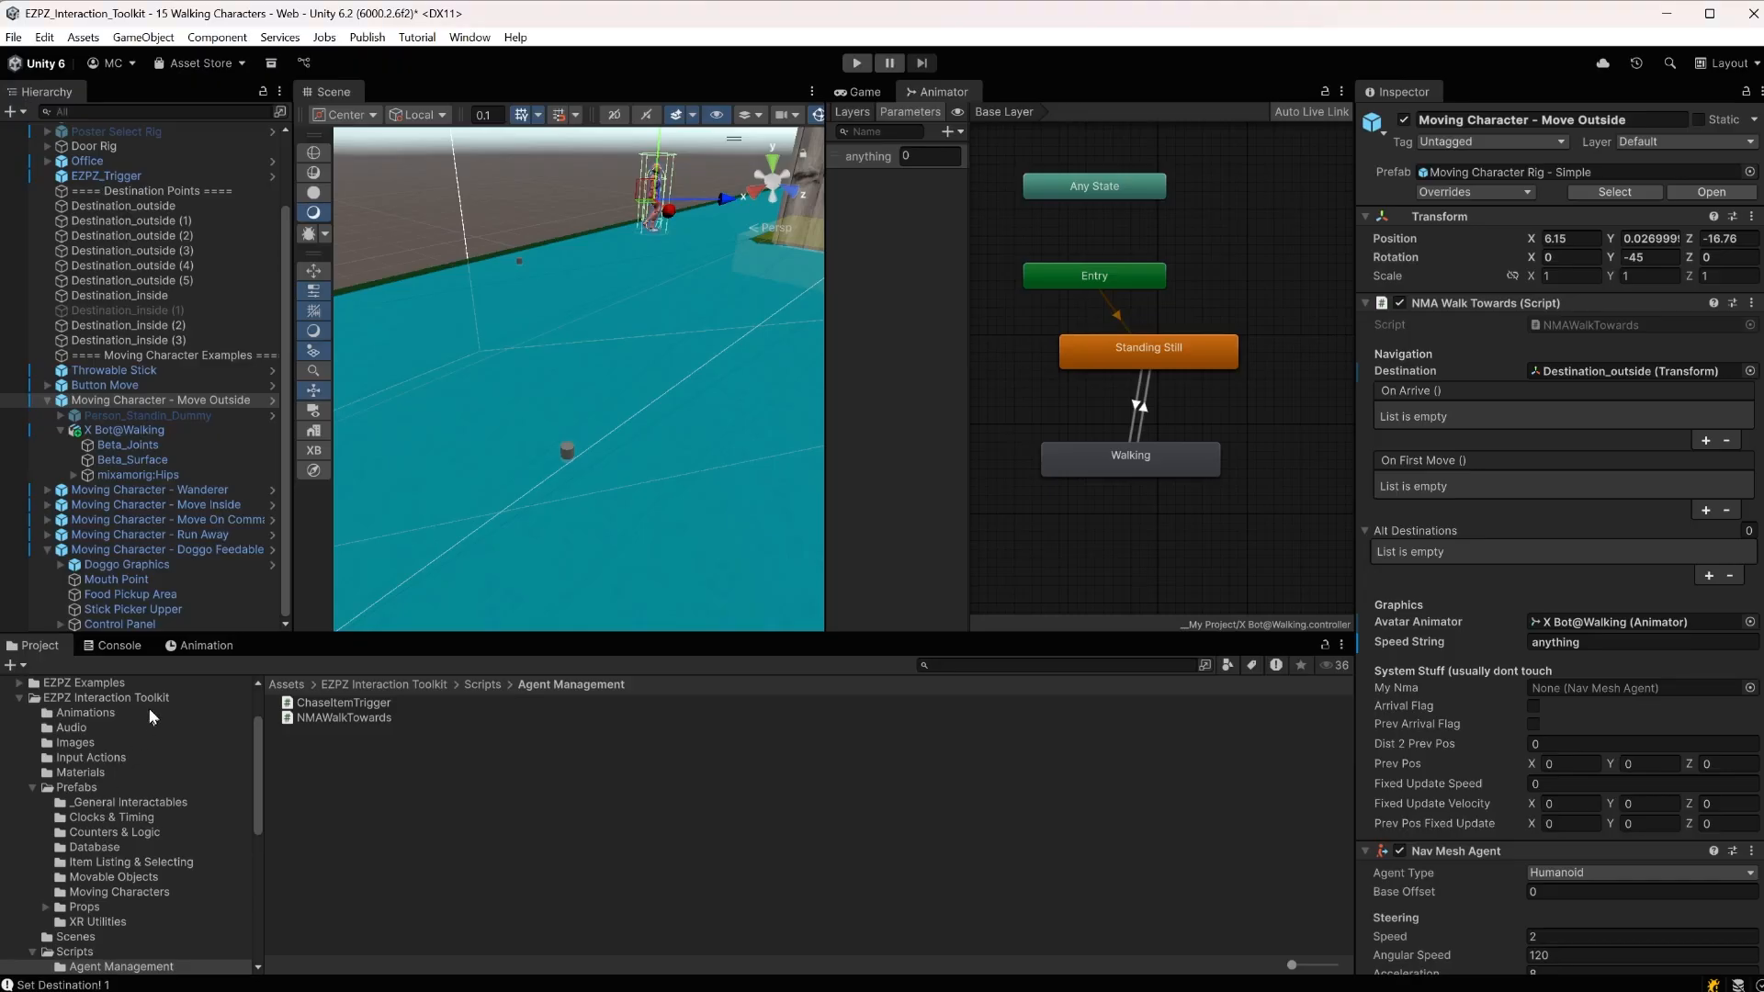
scroll(152, 717, up, 3)
click(73, 728)
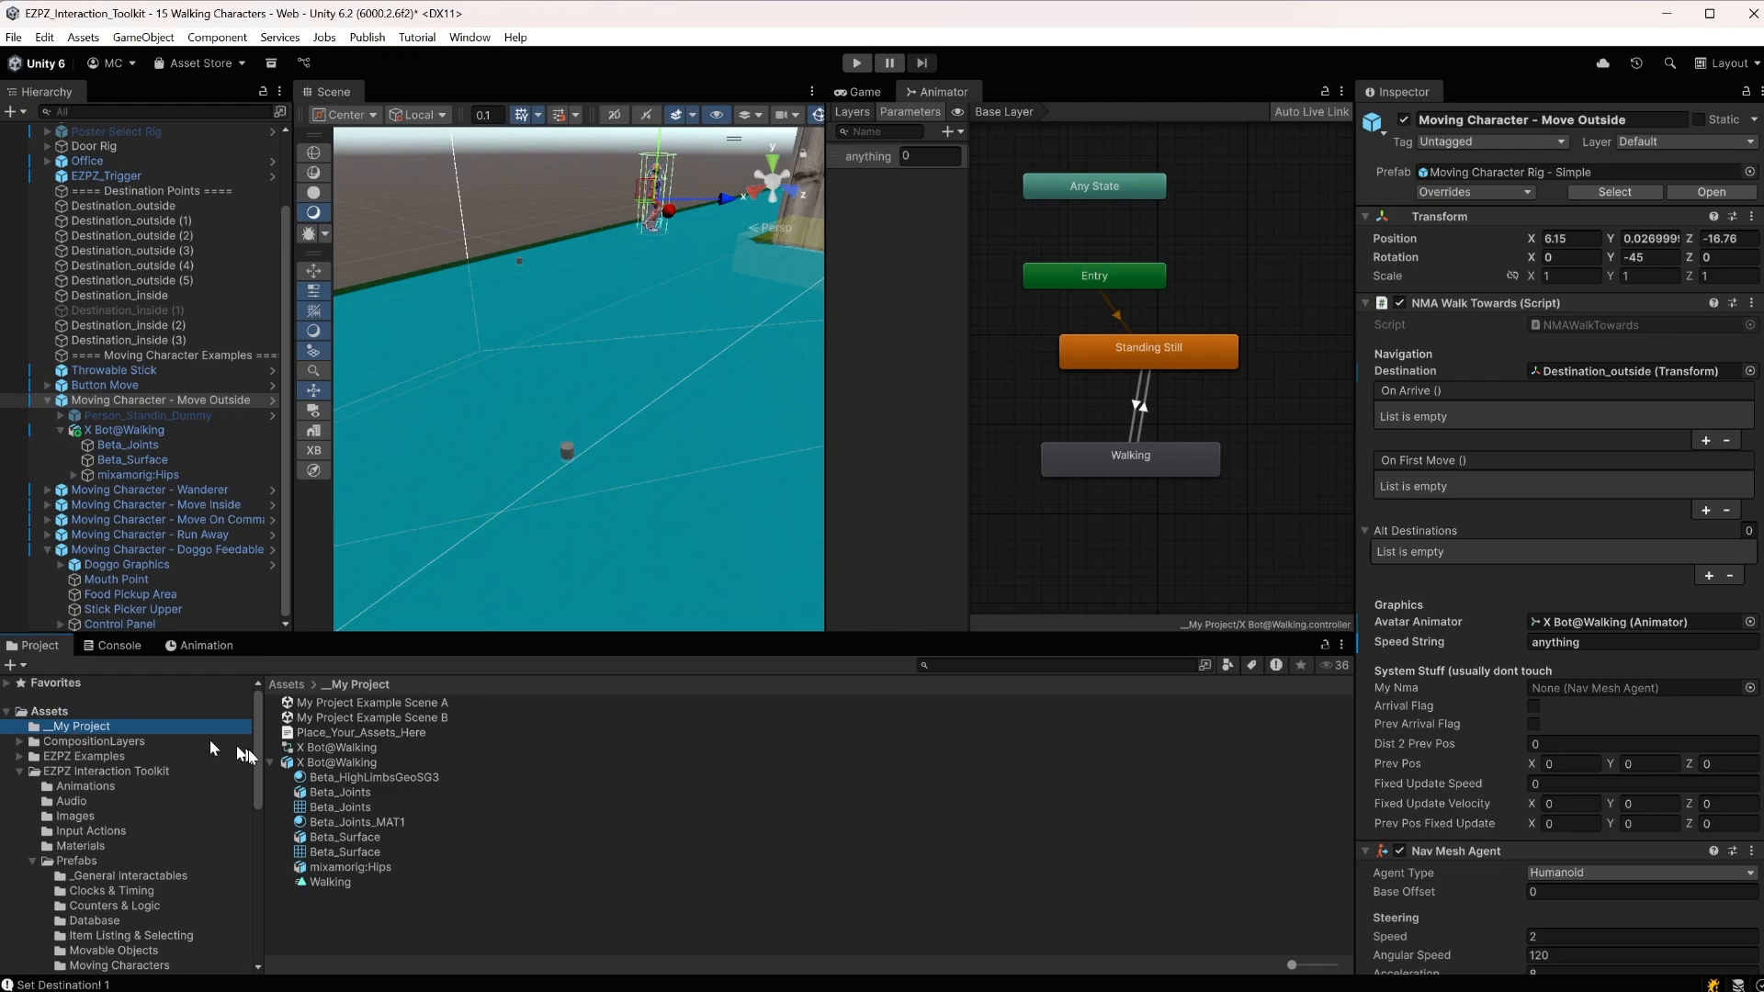
key(alt+Tab)
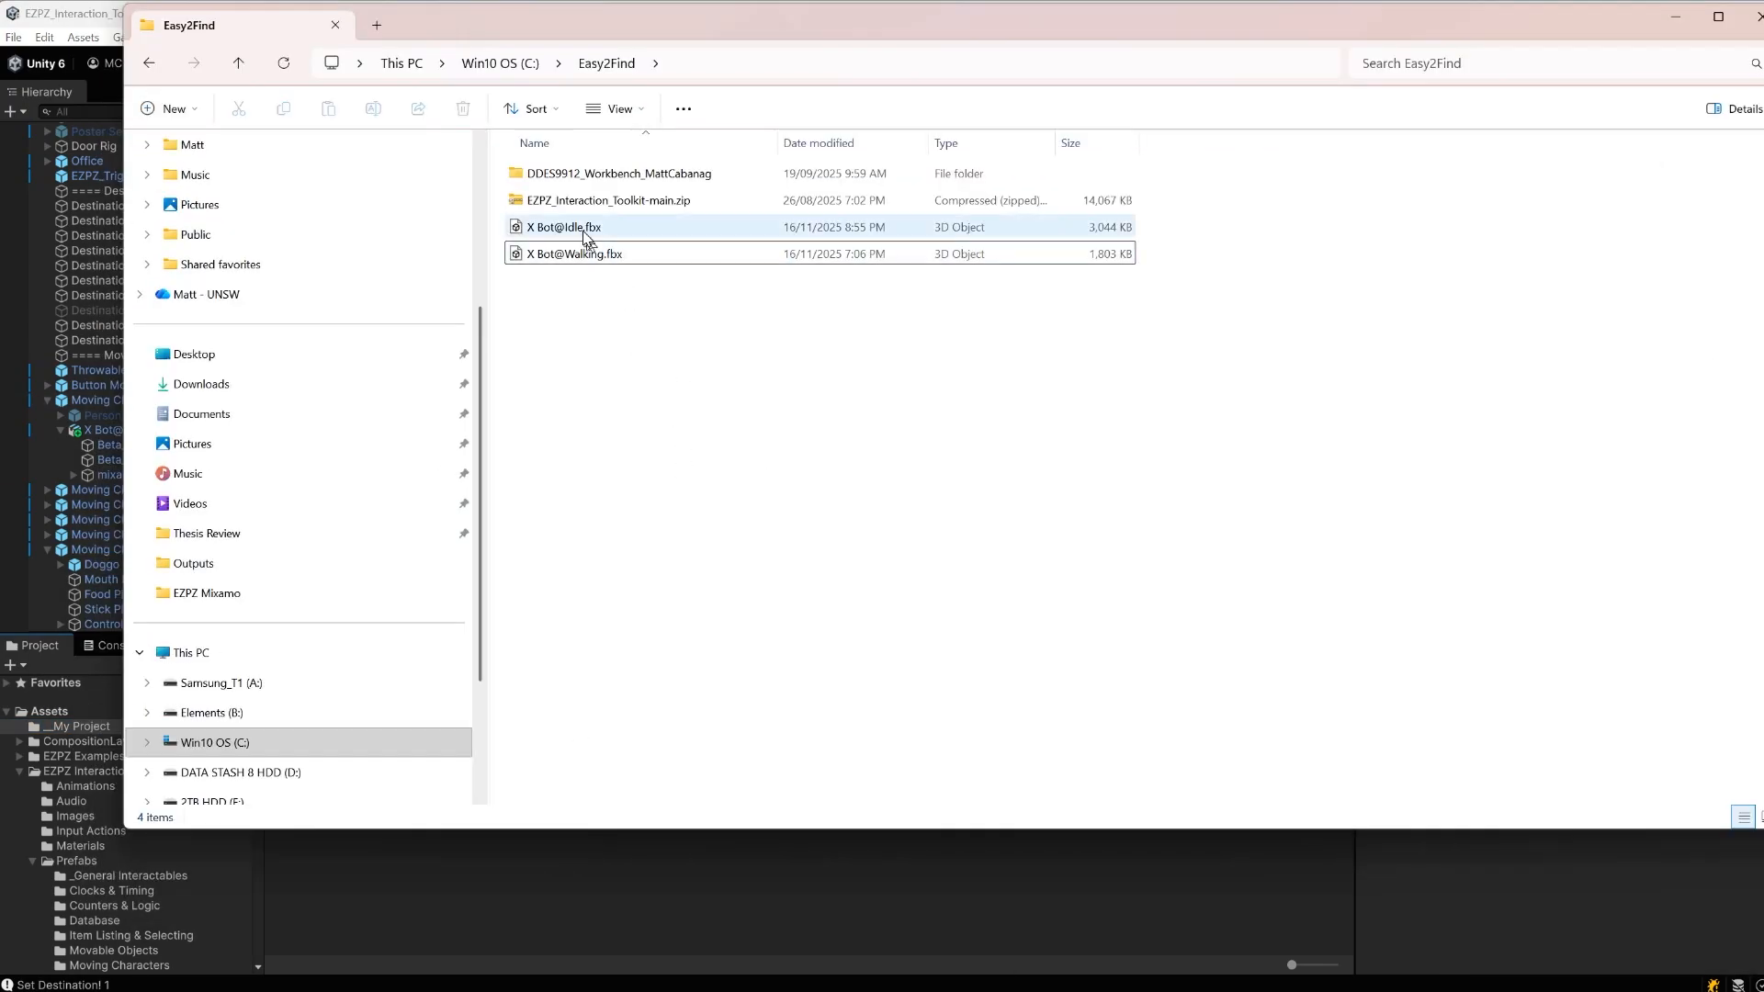
drag(581, 237, 405, 904)
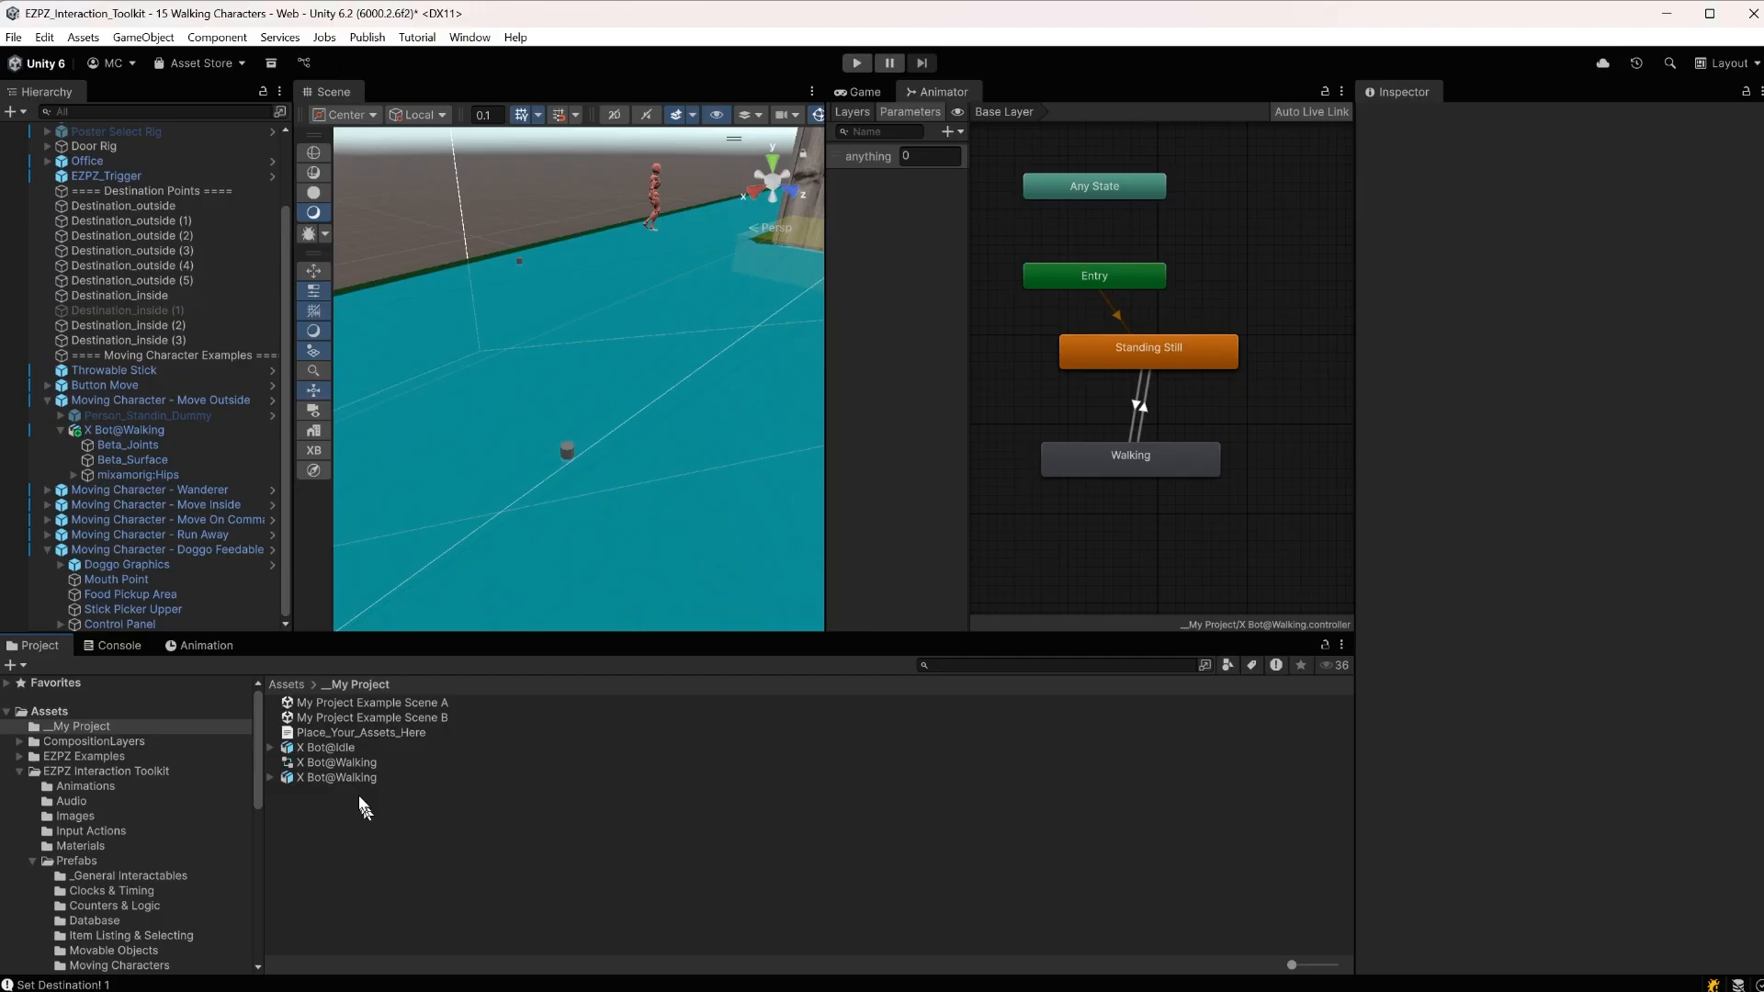
Preview the imported Idle animation and examine the contents of the X Bot@Idle and X Bot@Walking models
click(341, 751)
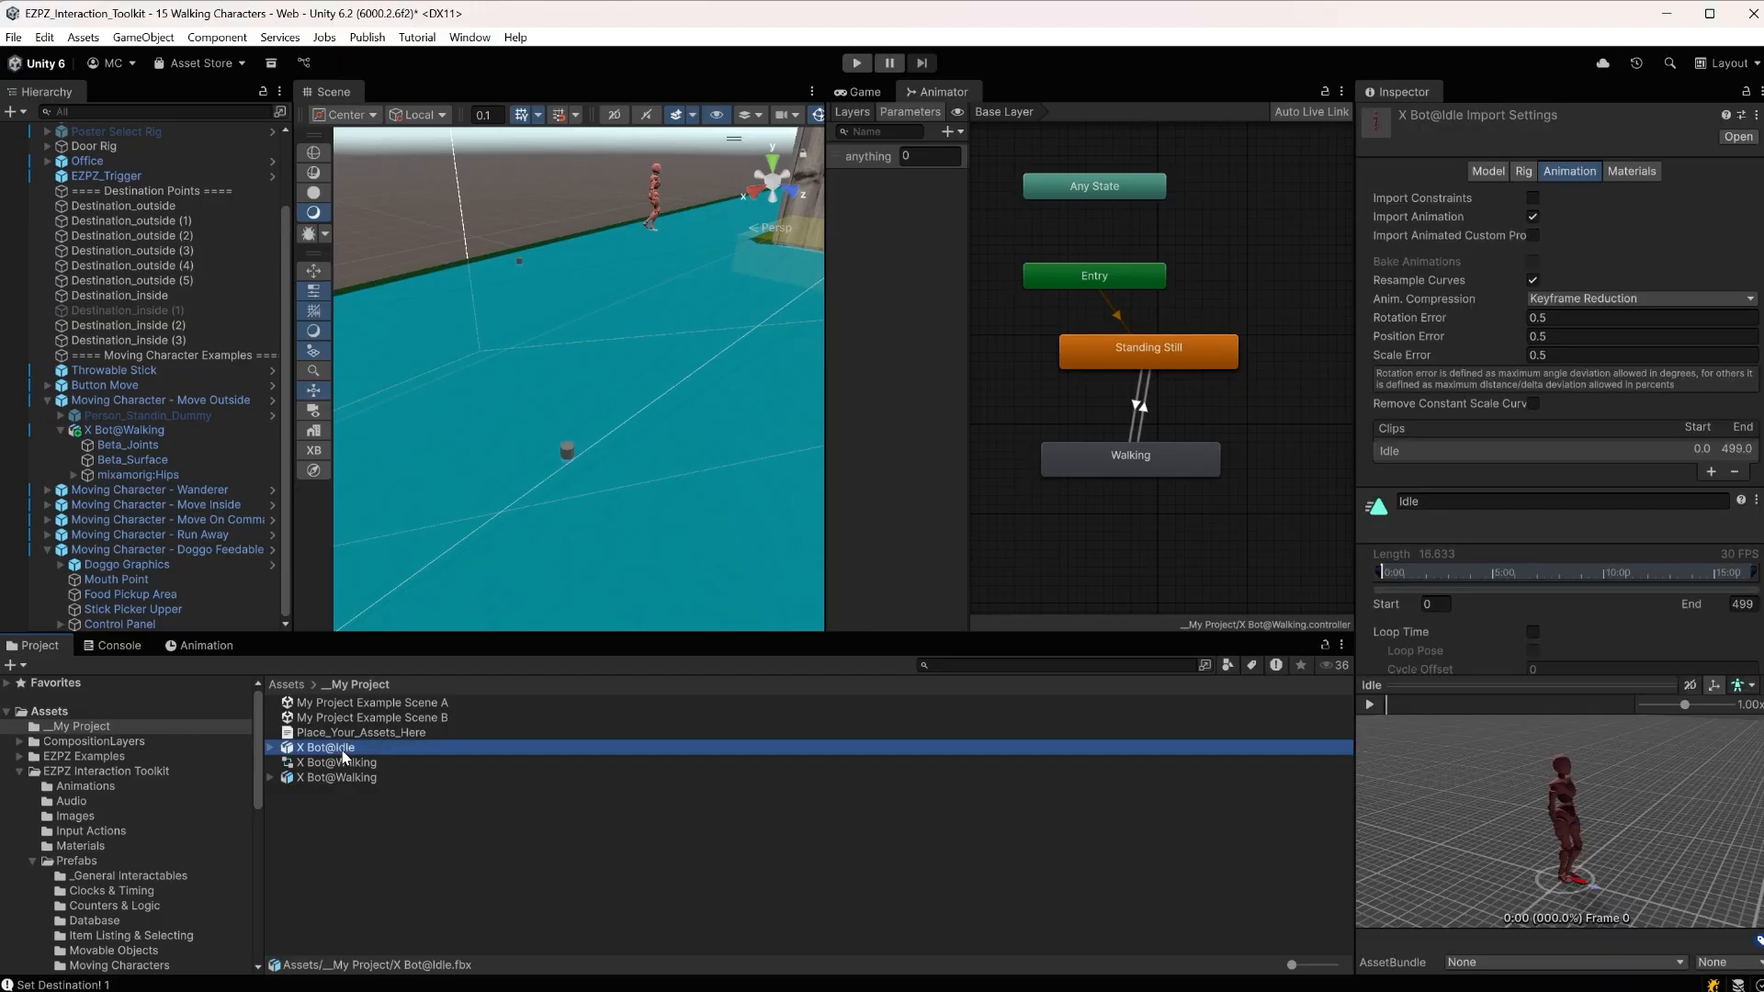
click(1370, 704)
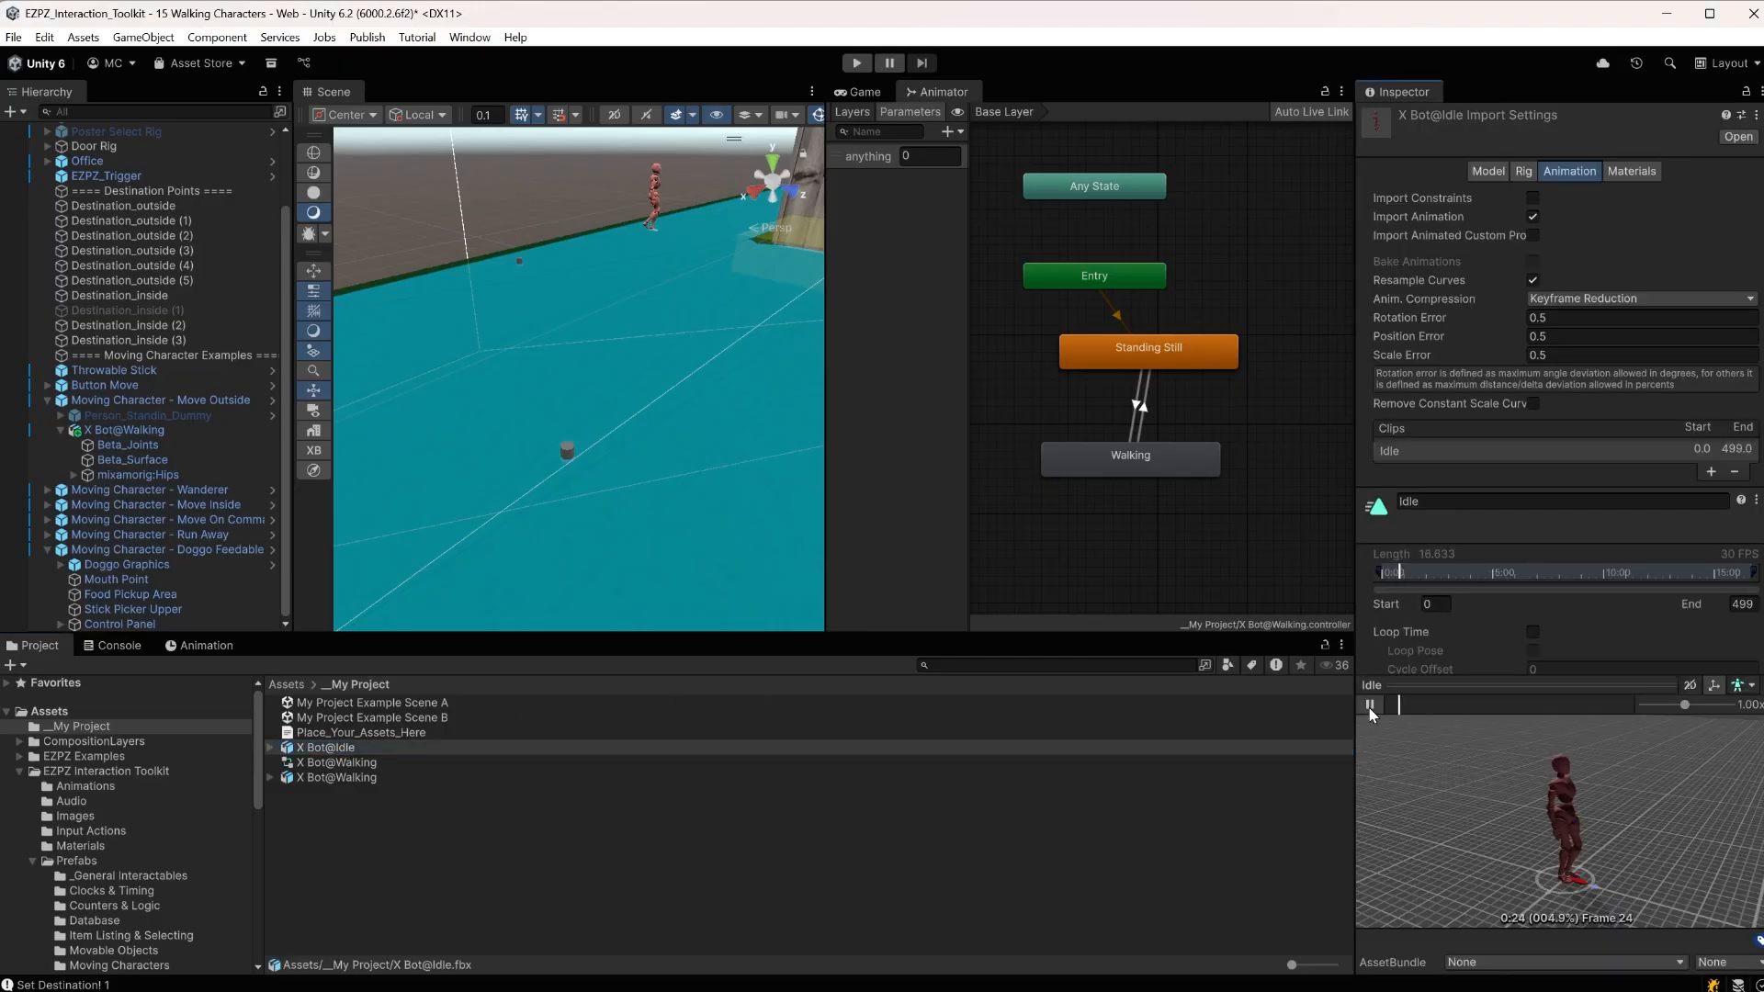
click(272, 747)
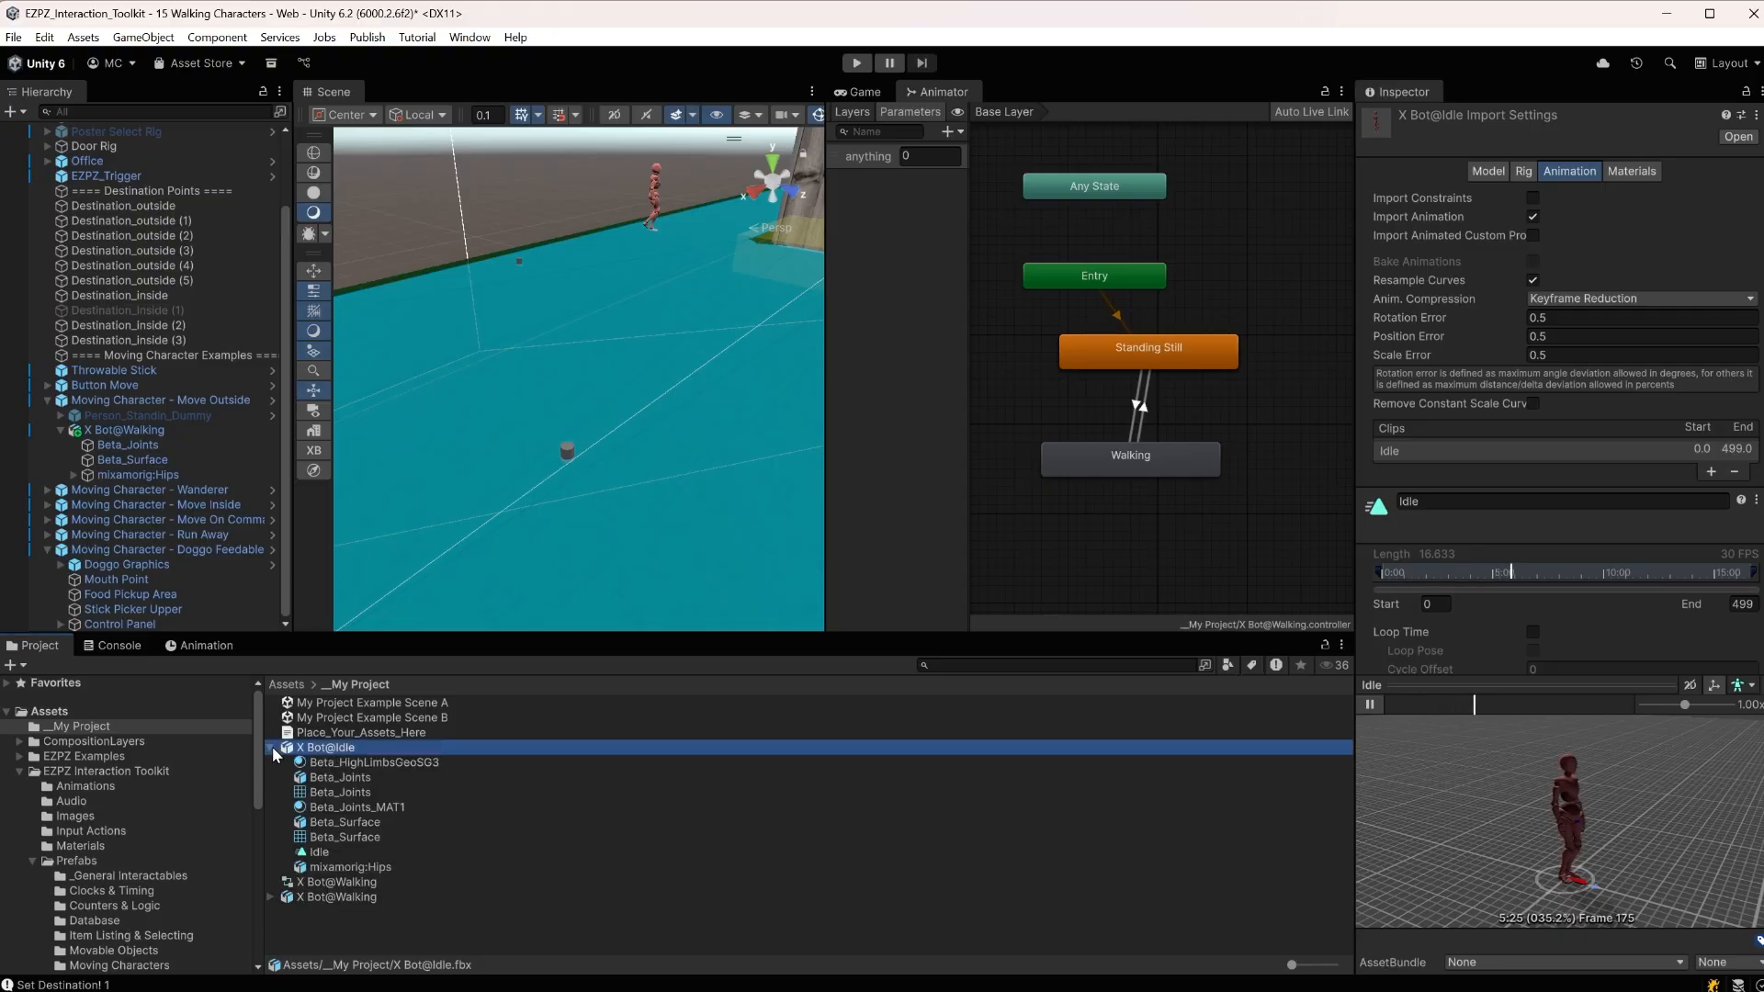
click(270, 897)
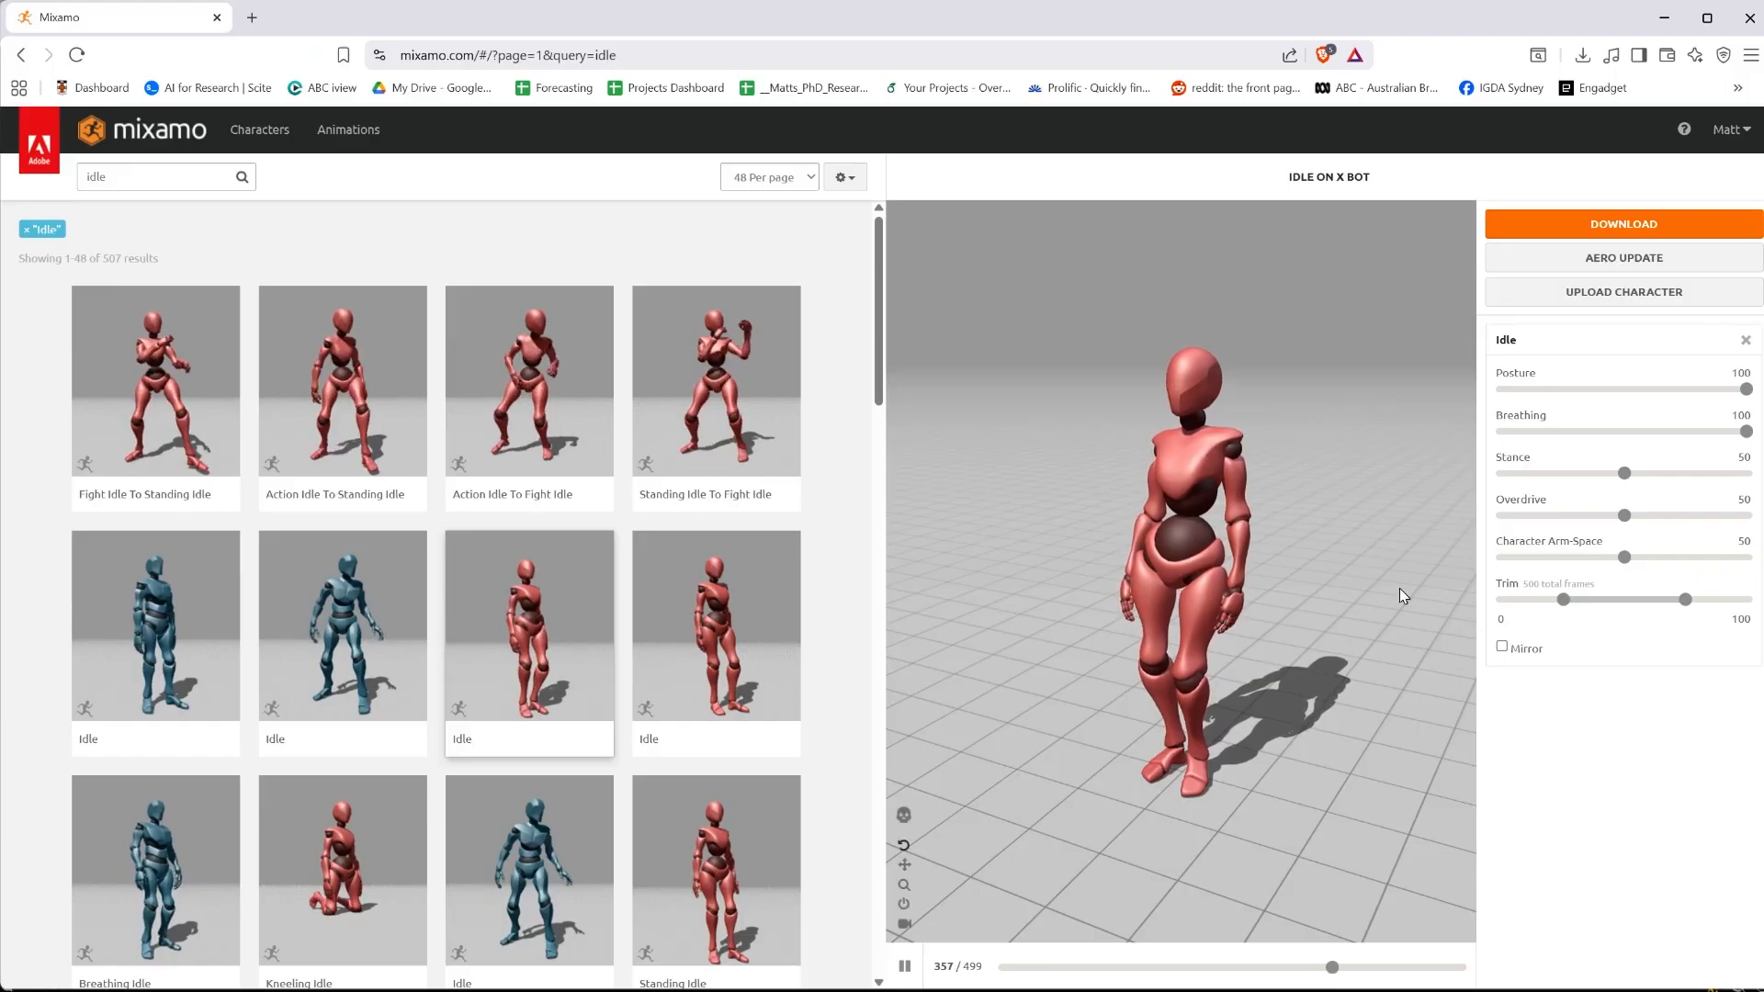
In Mixamo, download the Idle animation as FBX for Unity without skin, saving it as X Bot@Idle noskin.fbx in Easy2Find
click(1541, 229)
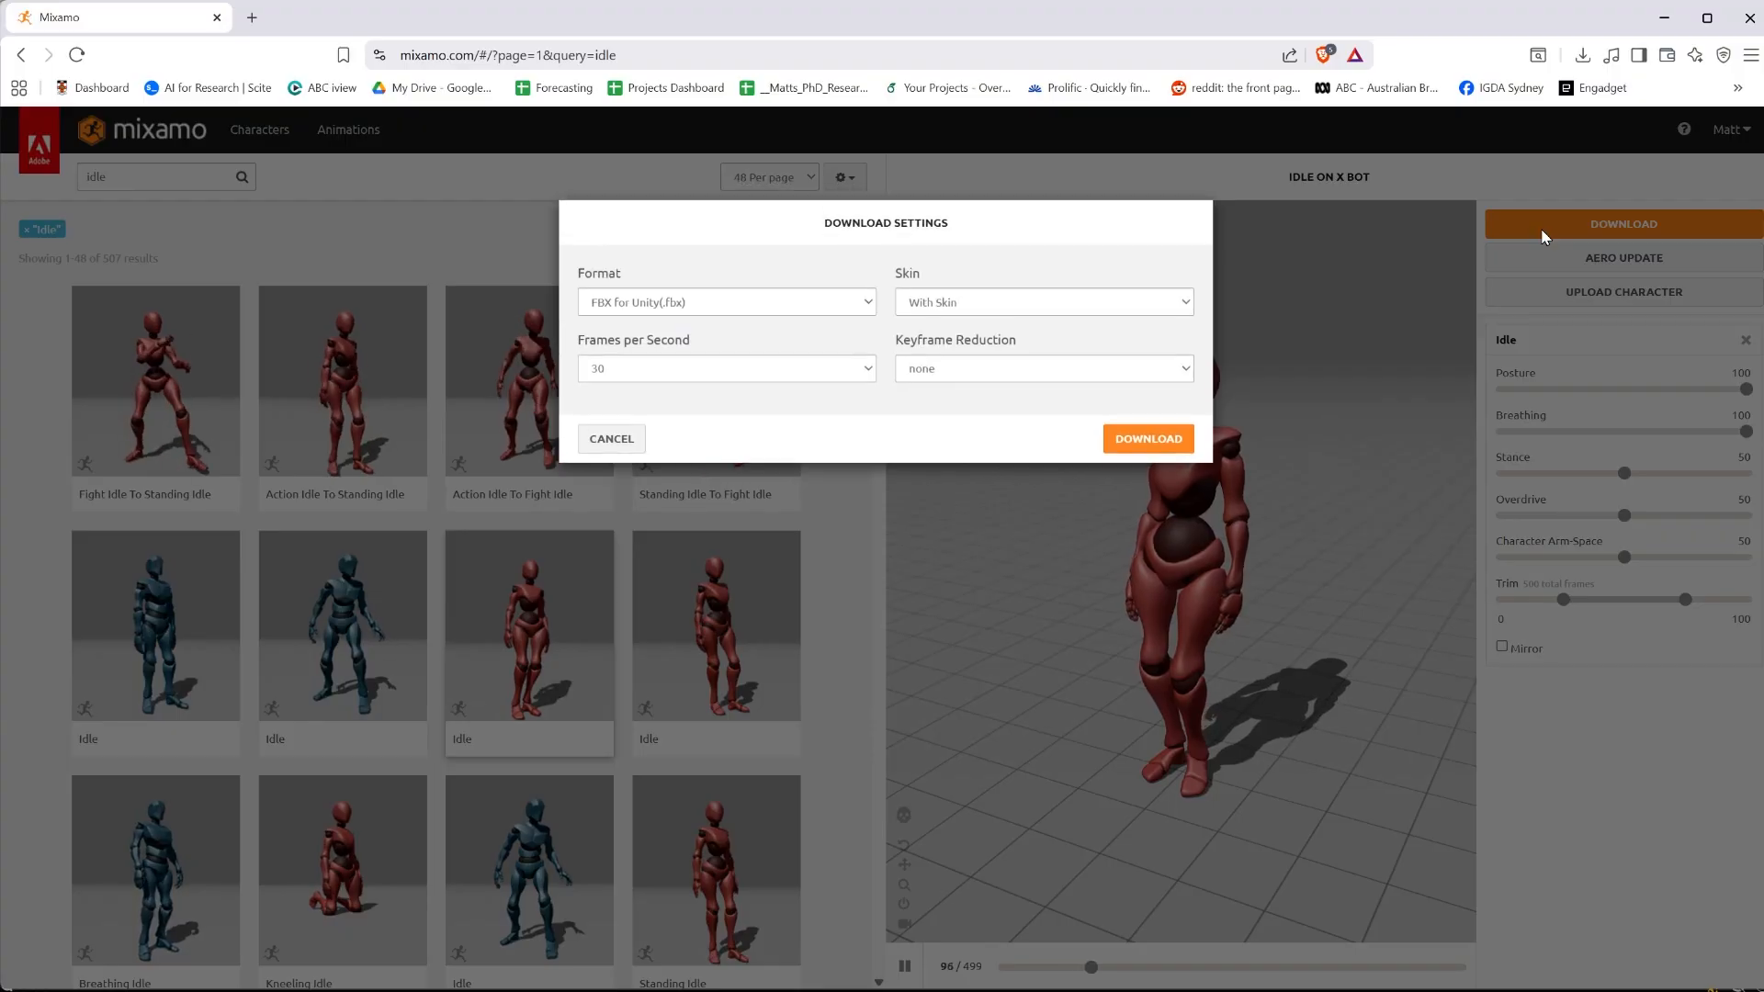
click(1057, 303)
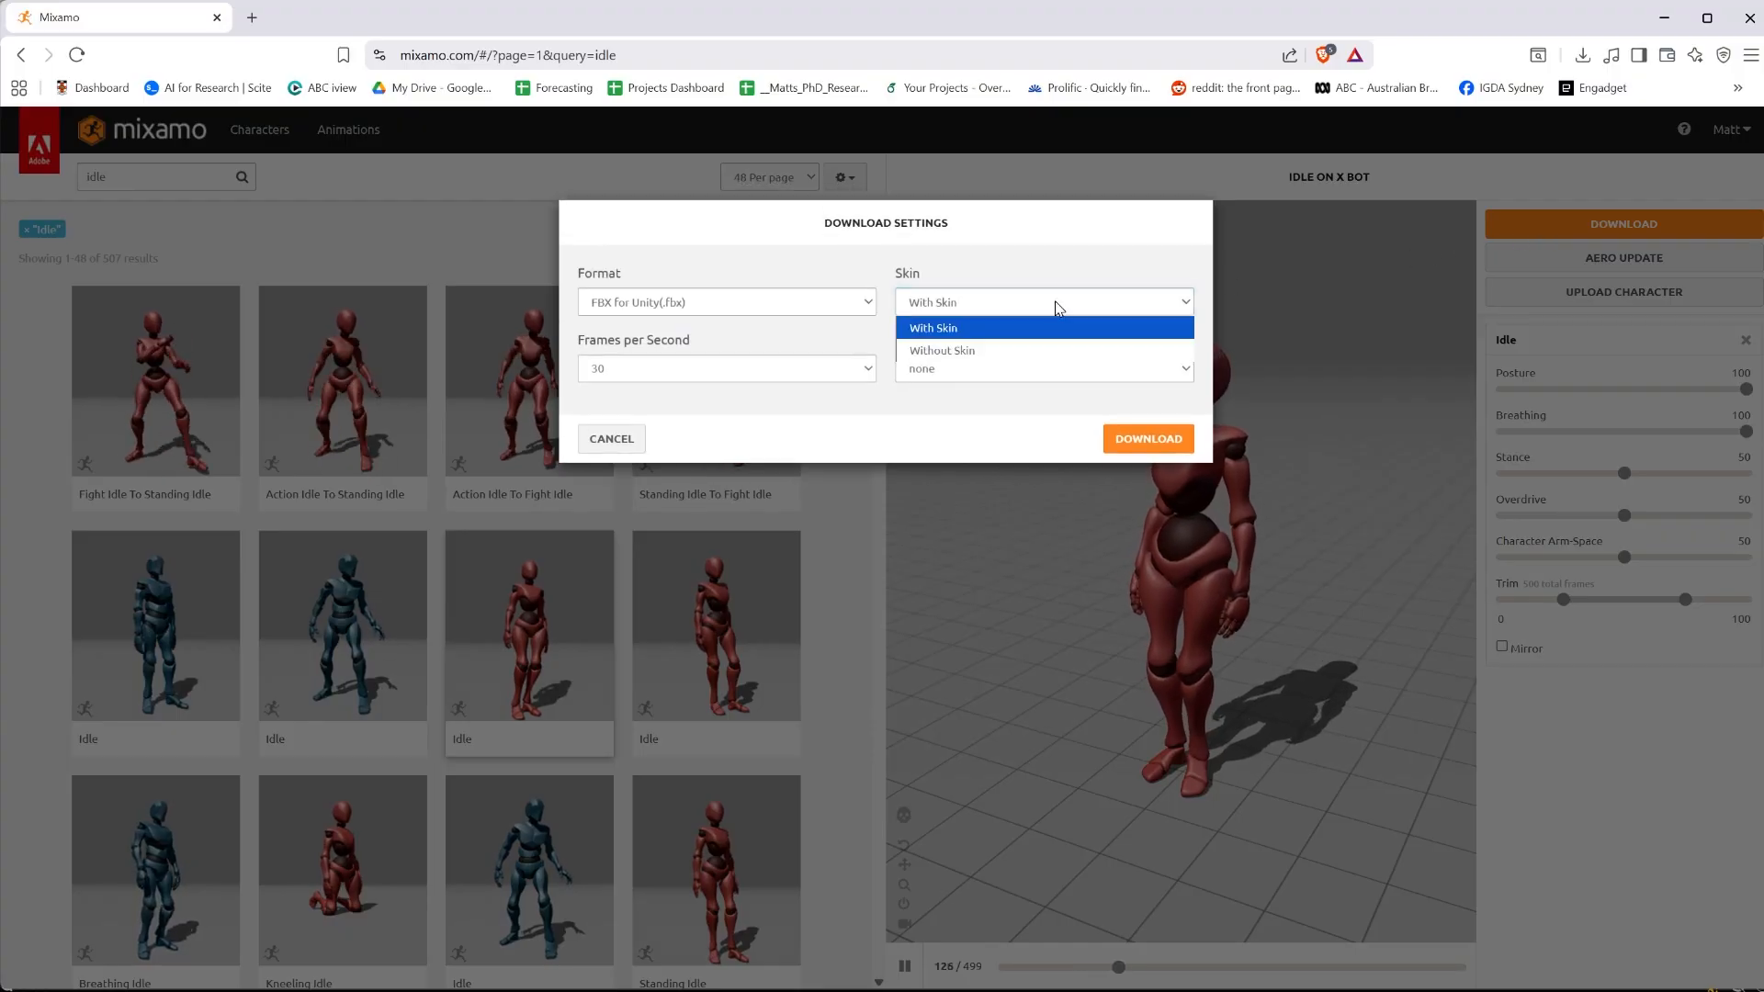
click(988, 351)
click(1161, 444)
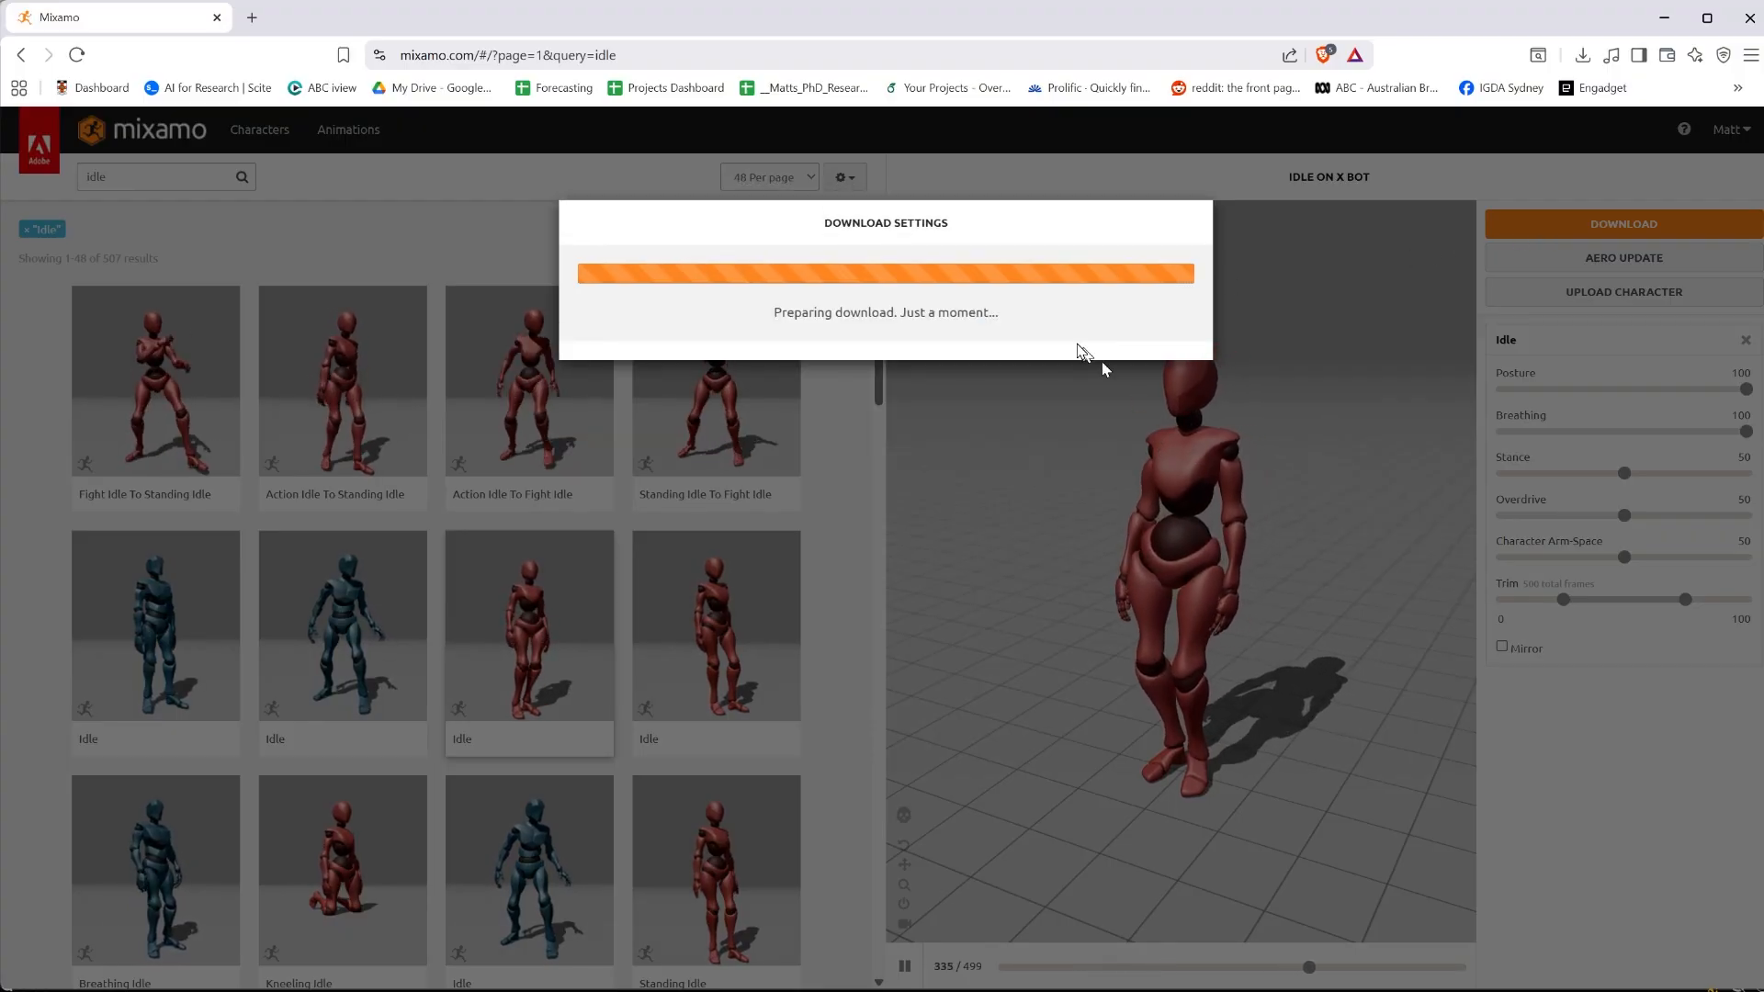
key(Right)
key(BackSpace)
key(BackSpace)
key(BackSpace)
key(BackSpace)
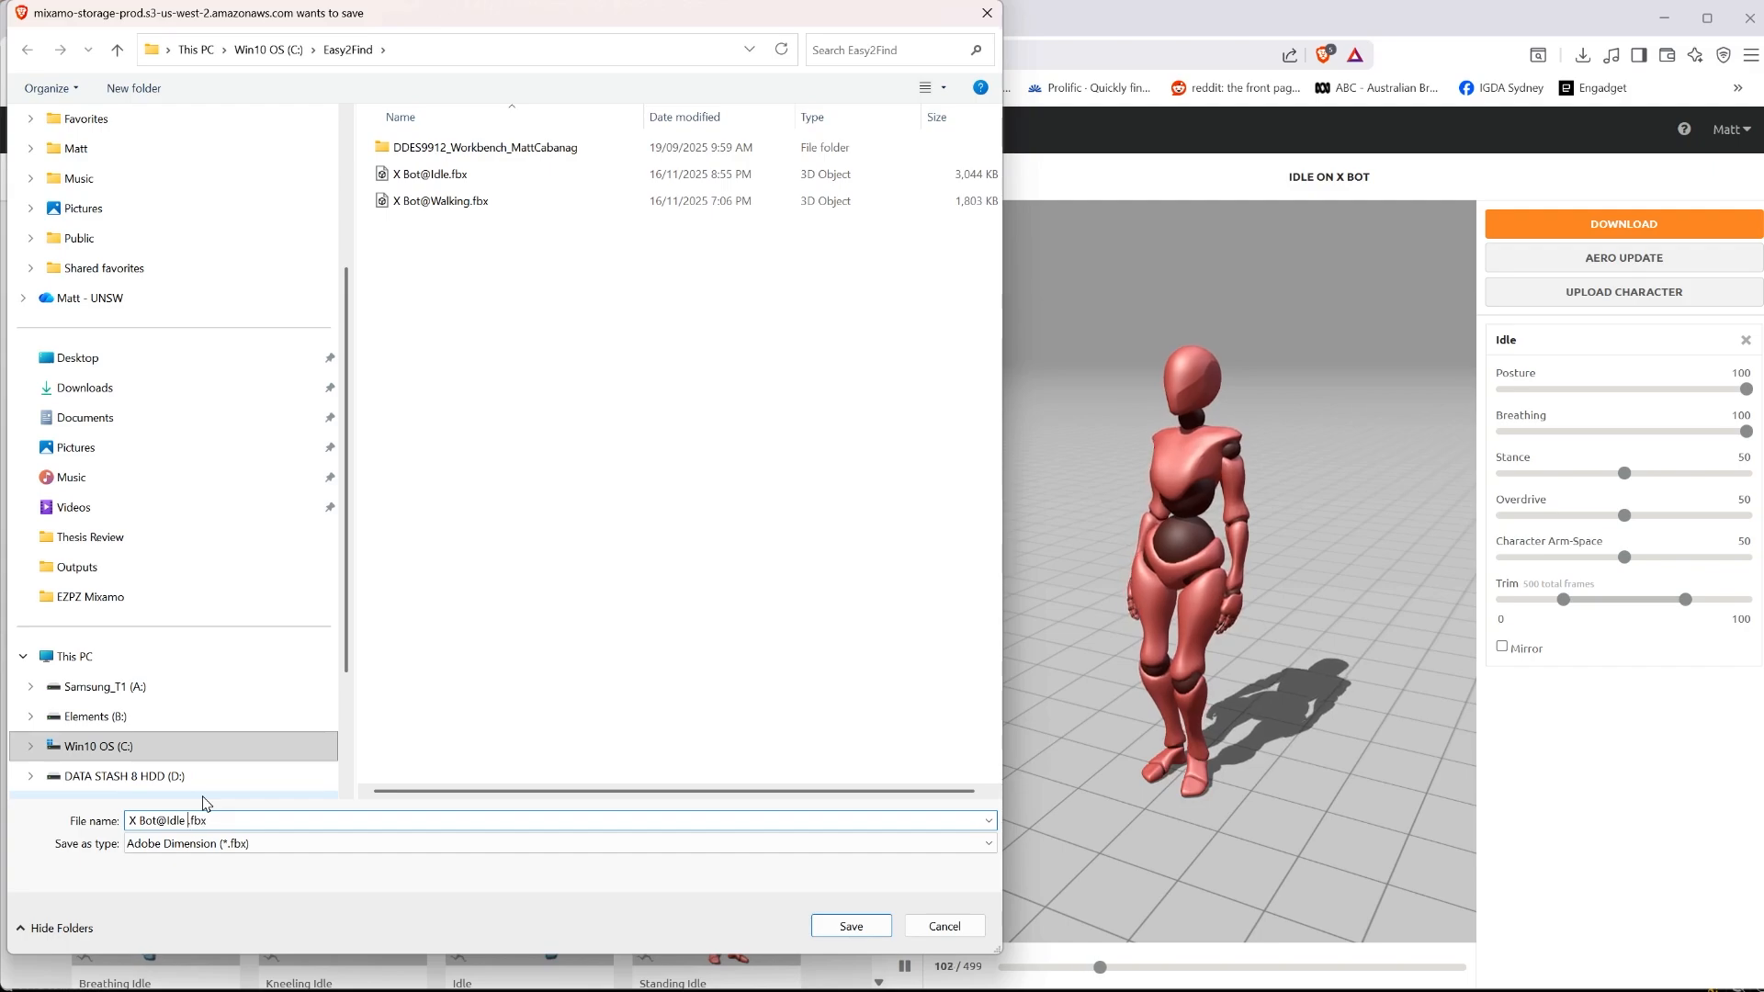
text(noskin)
key(Return)
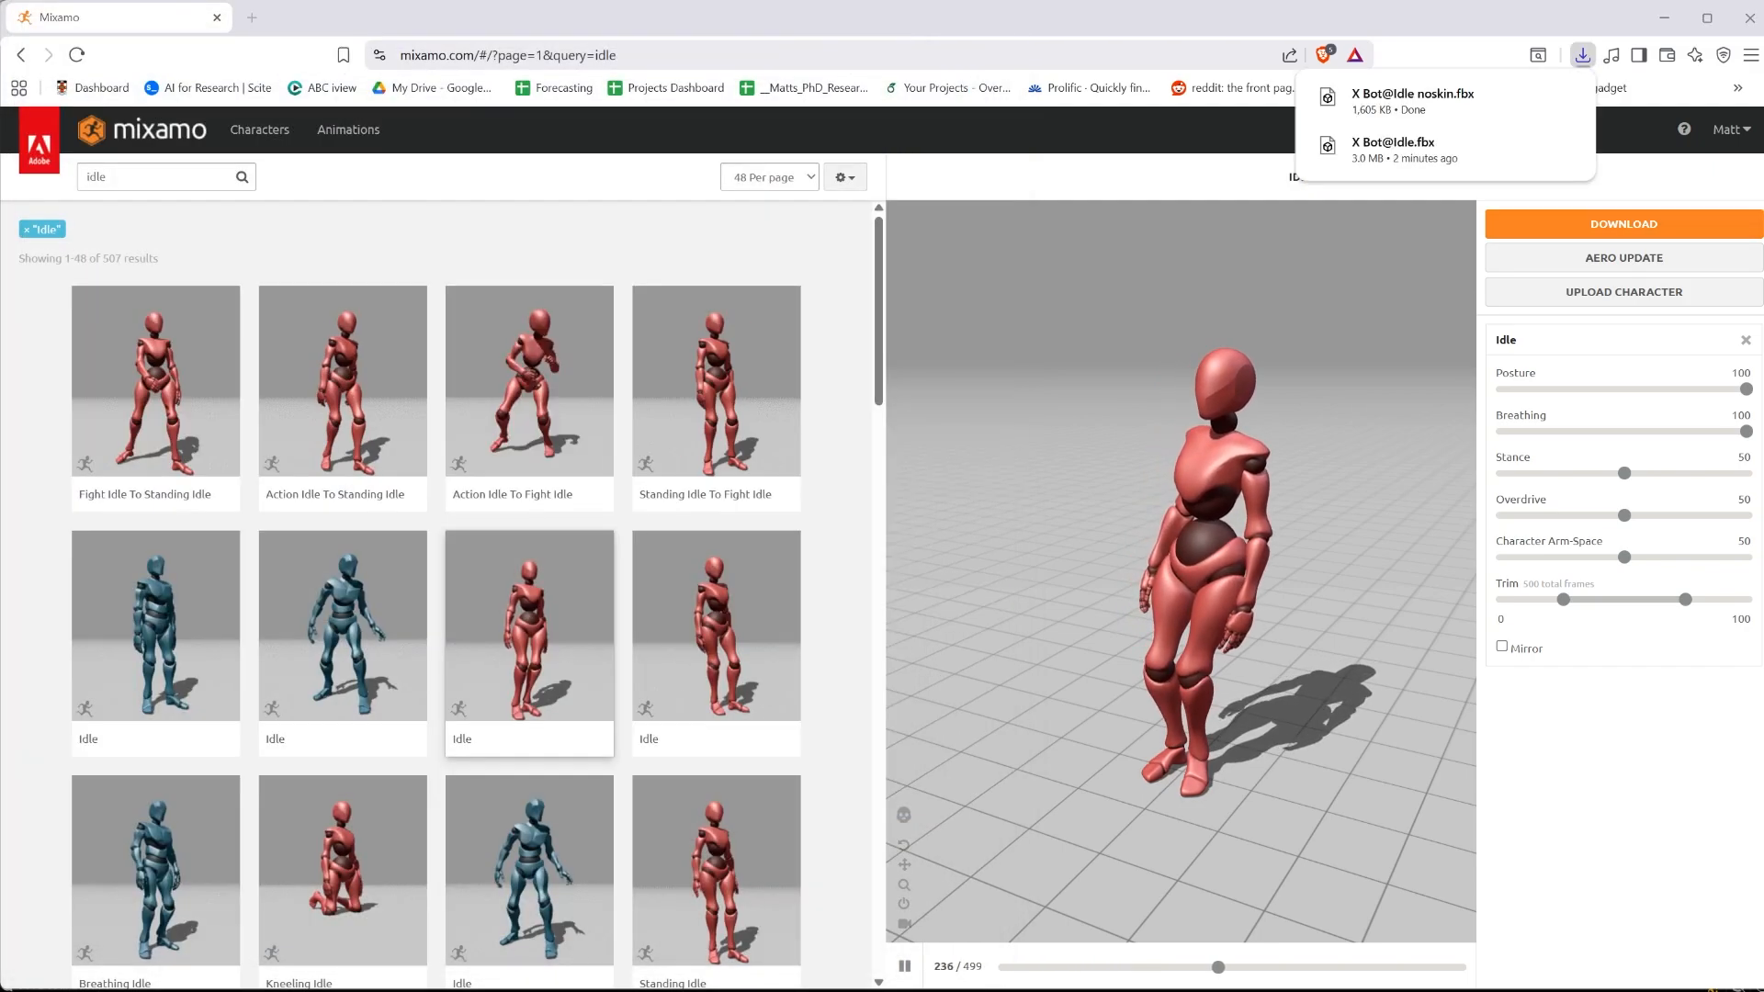
Import X Bot@Idle noskin.fbx from the Easy2Find folder into Unity's __My Project folder
key(alt+Tab)
click(622, 281)
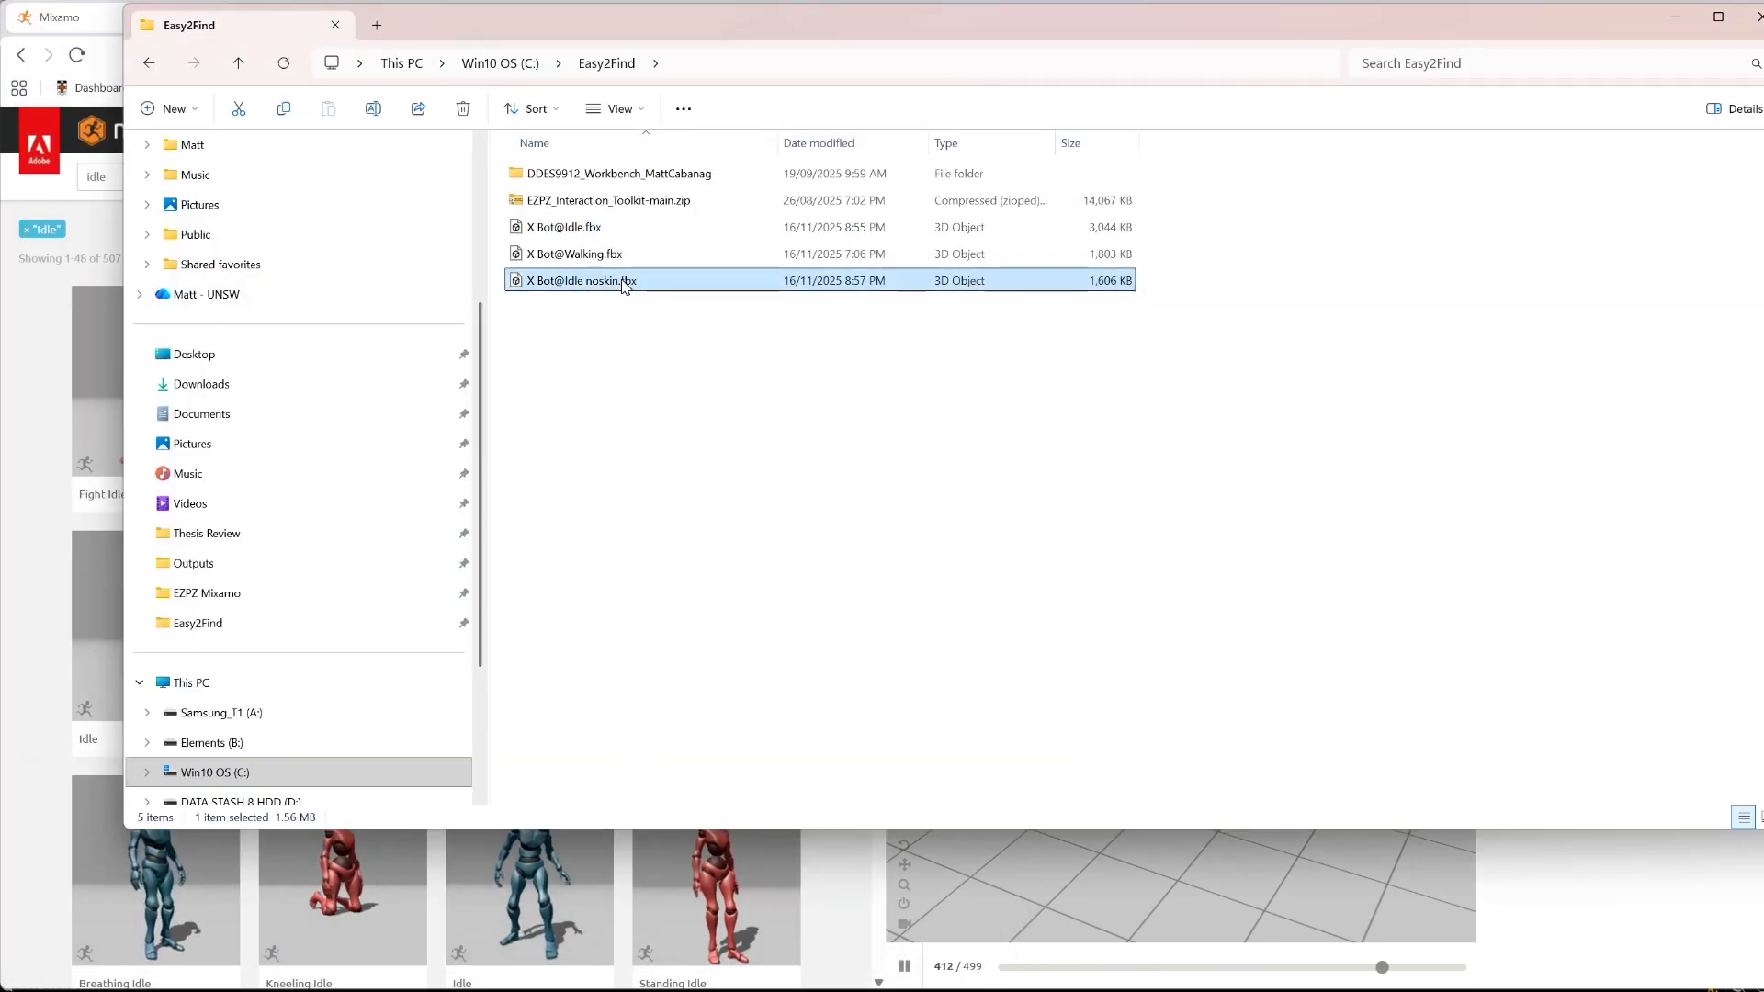
click(1675, 17)
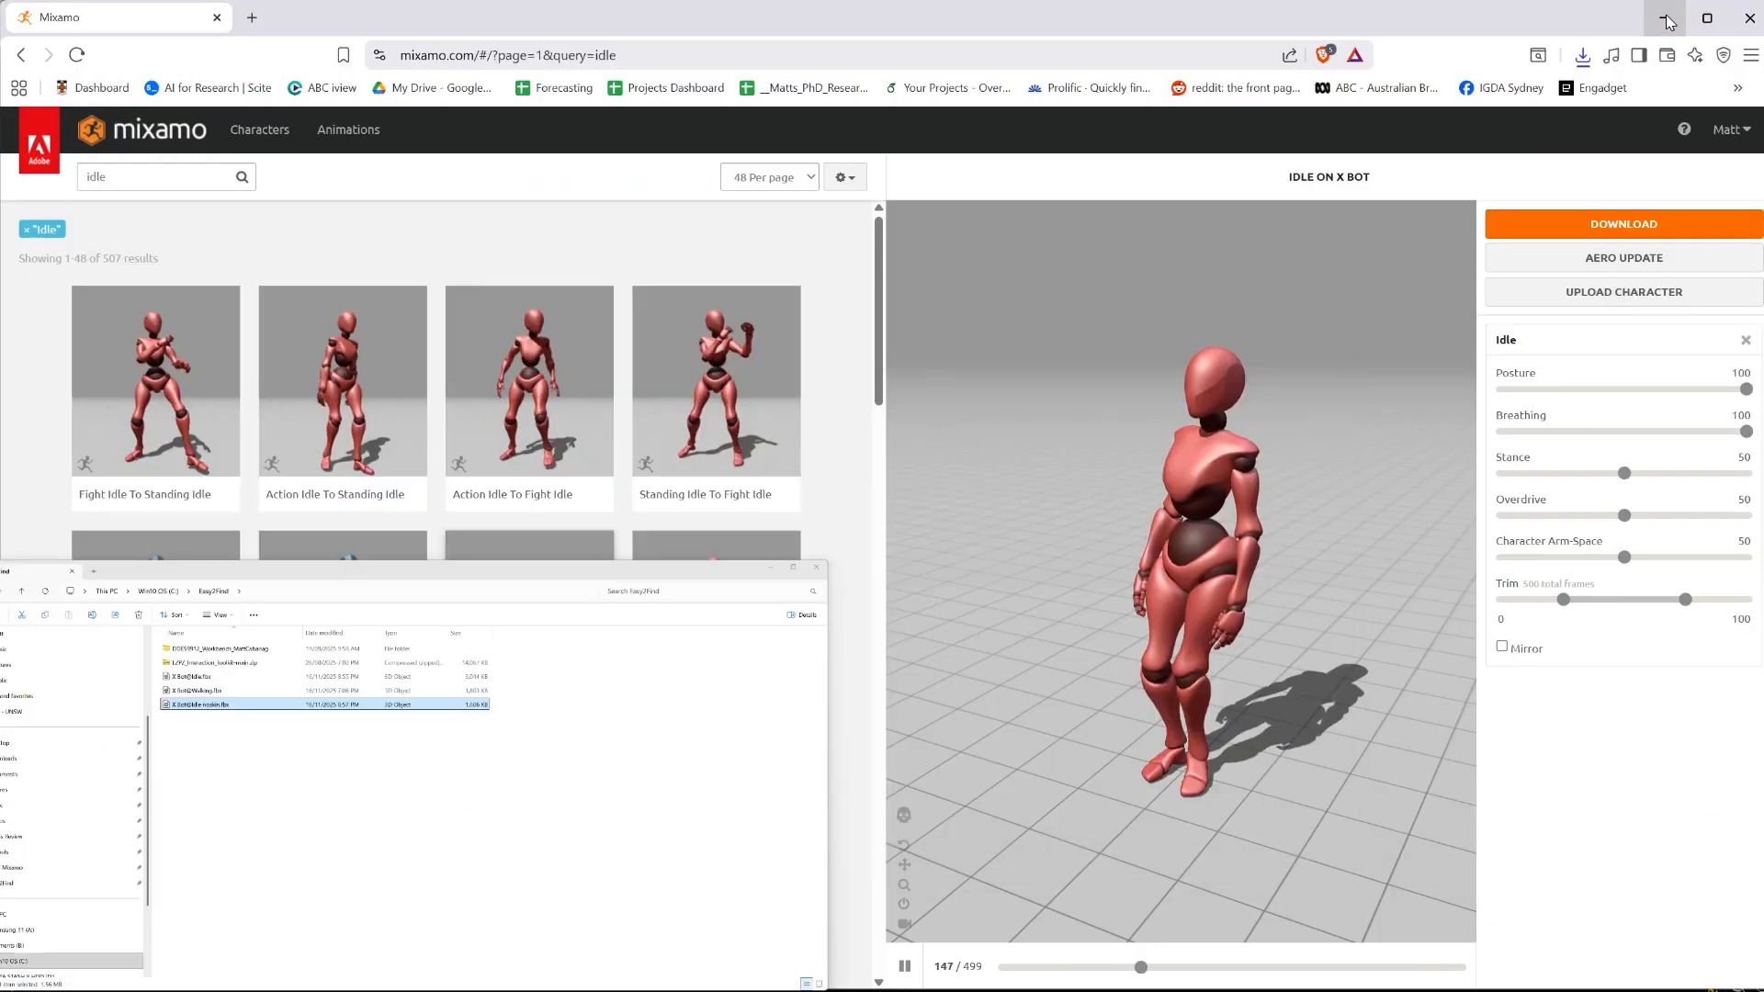
key(alt+Tab)
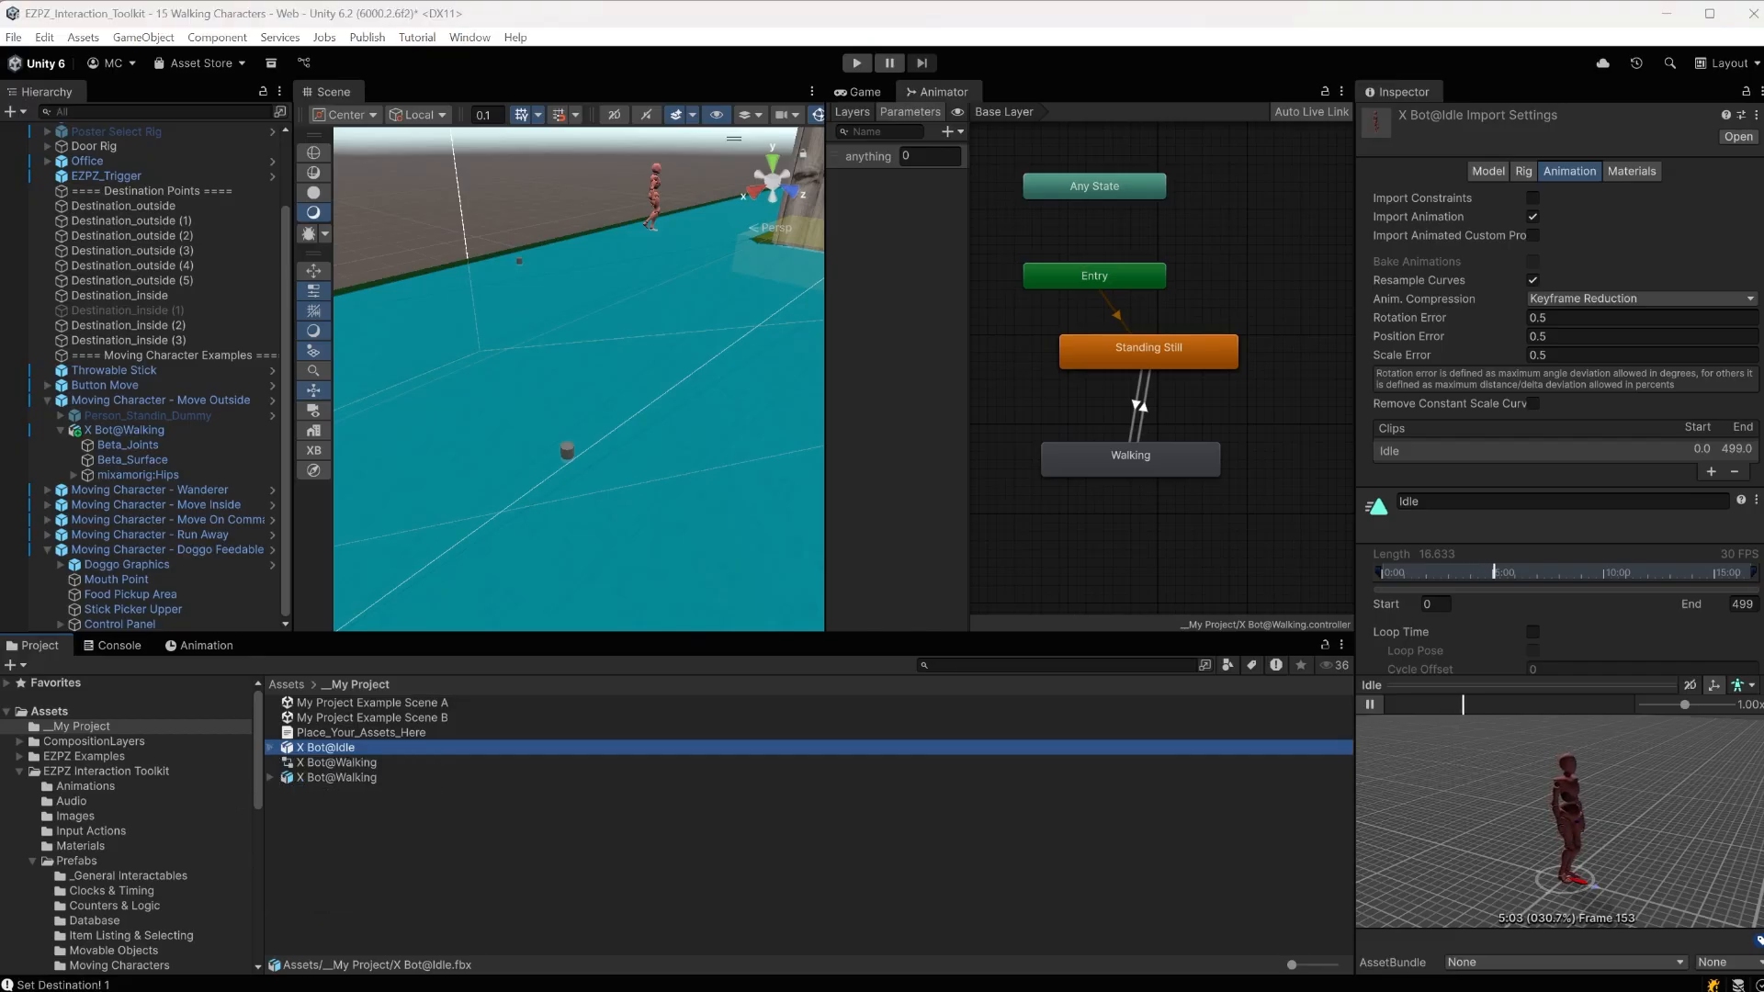
key(alt+Tab)
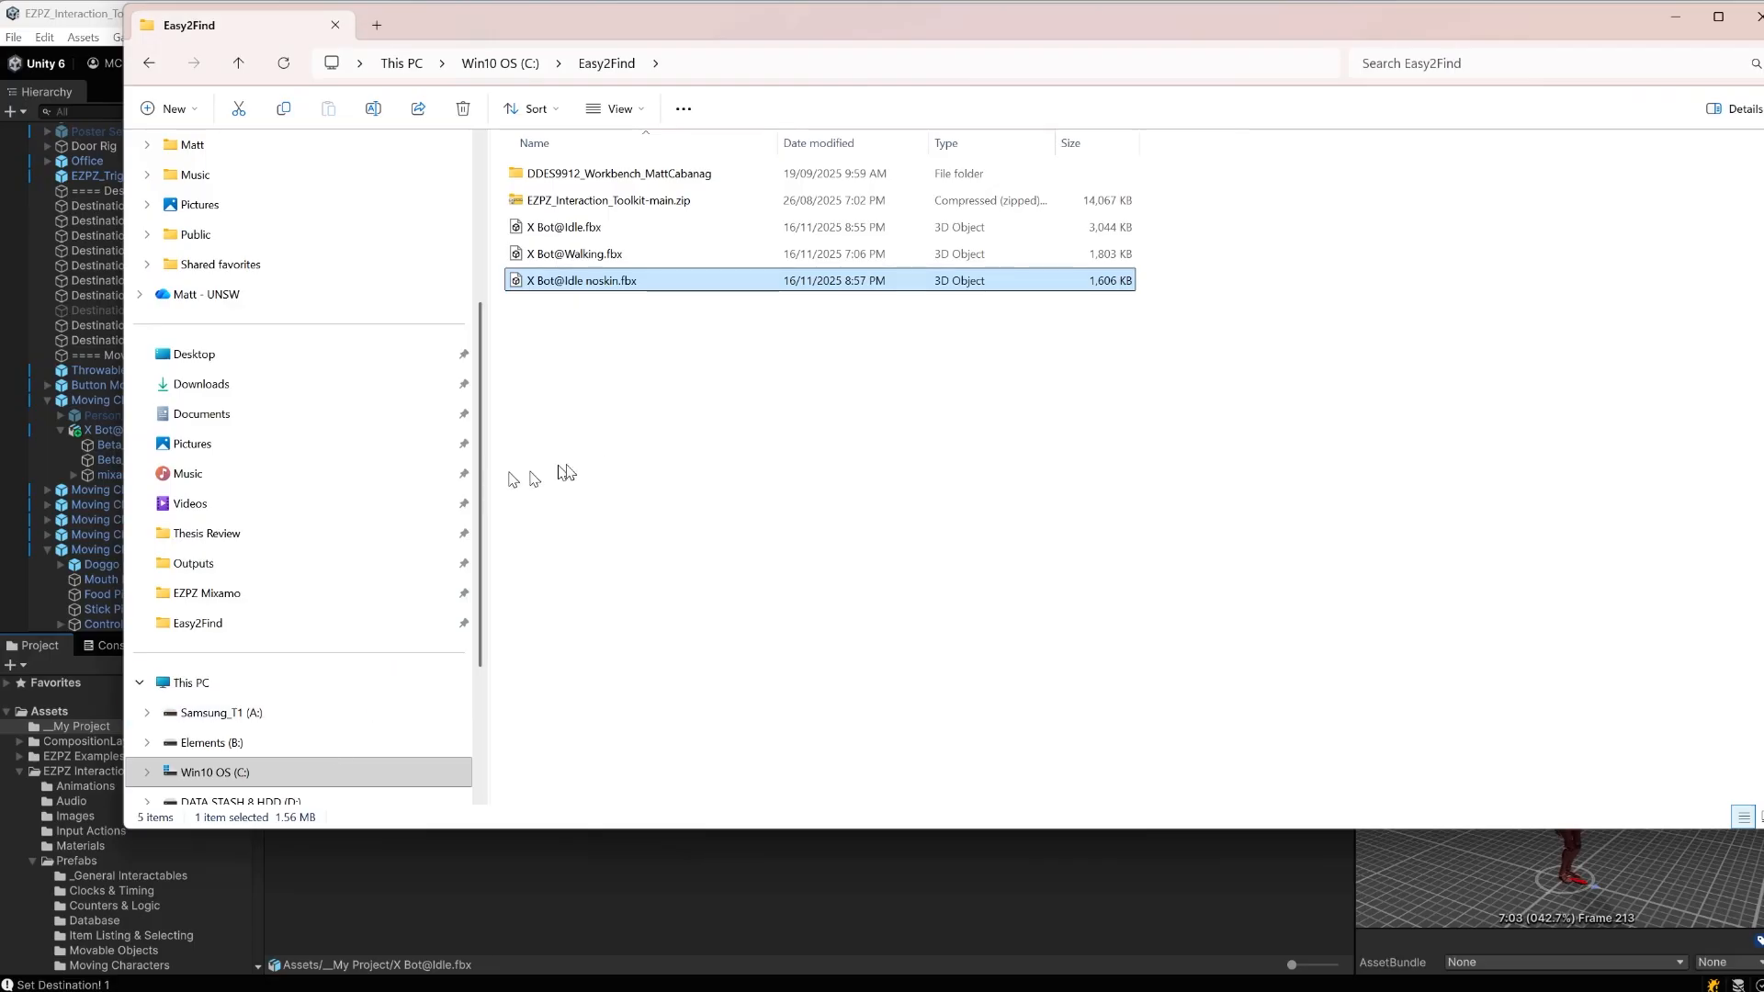
click(646, 418)
click(625, 282)
drag(625, 288, 369, 905)
click(368, 901)
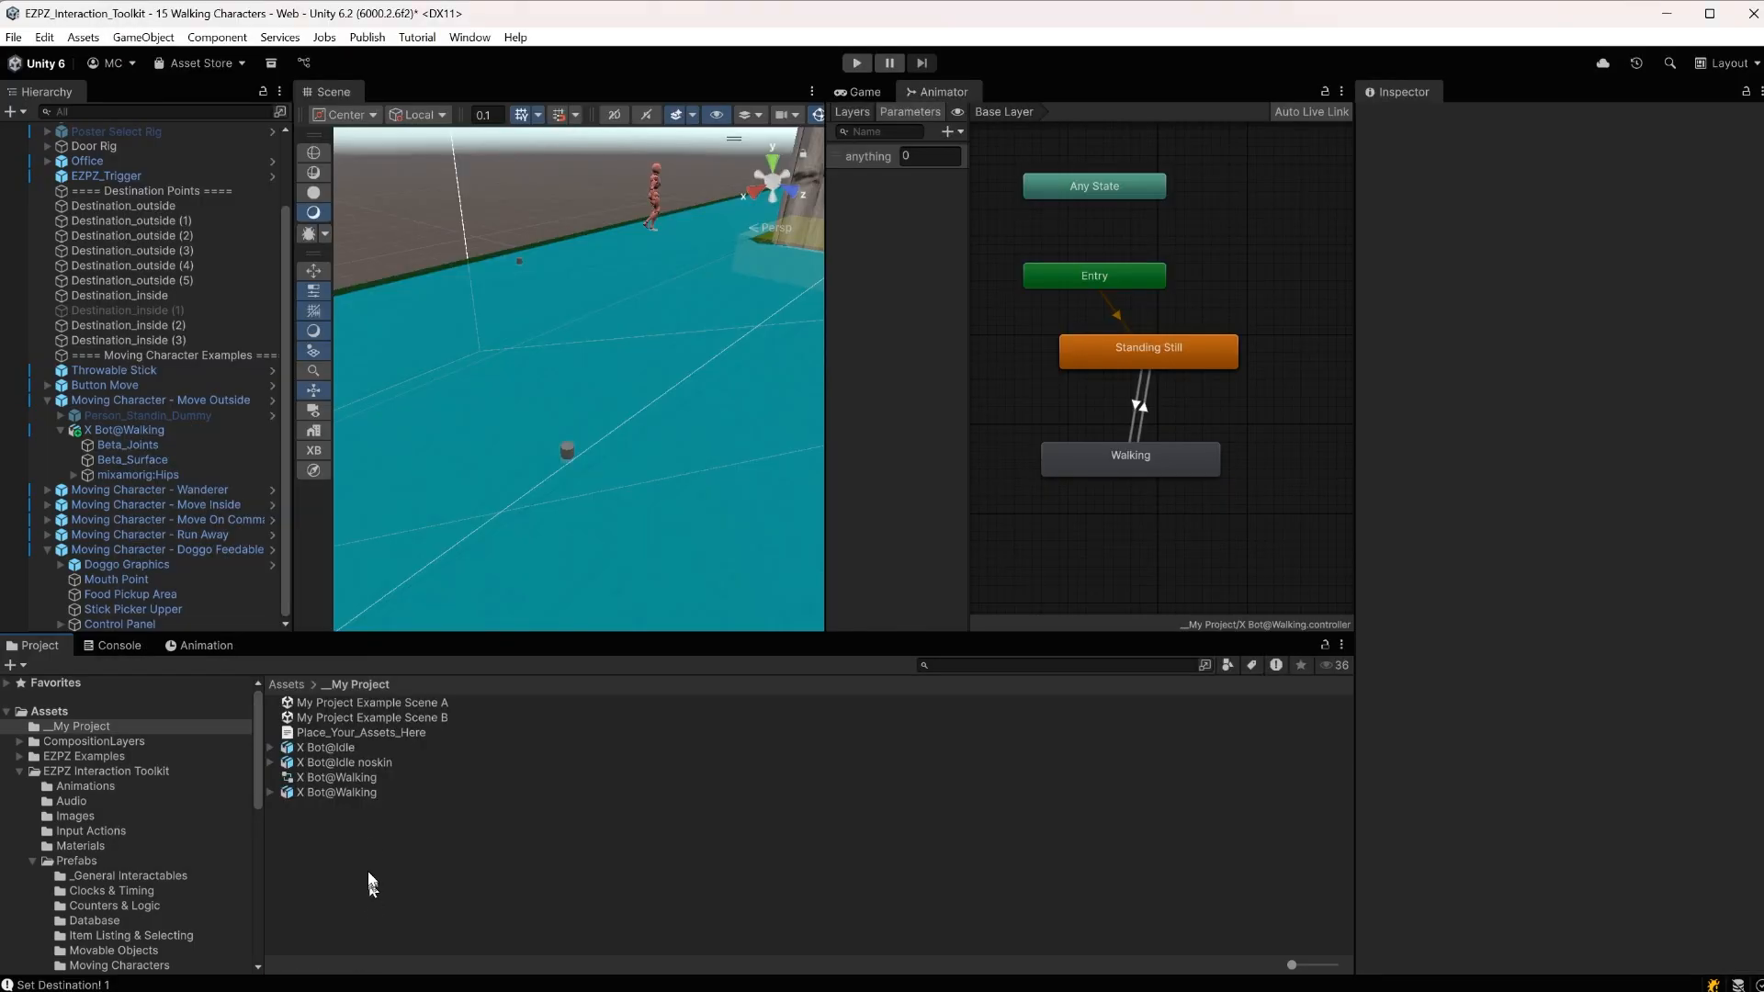
Expand X Bot@Idle noskin and preview its animation using the X Bot@Walking model
click(275, 765)
click(272, 764)
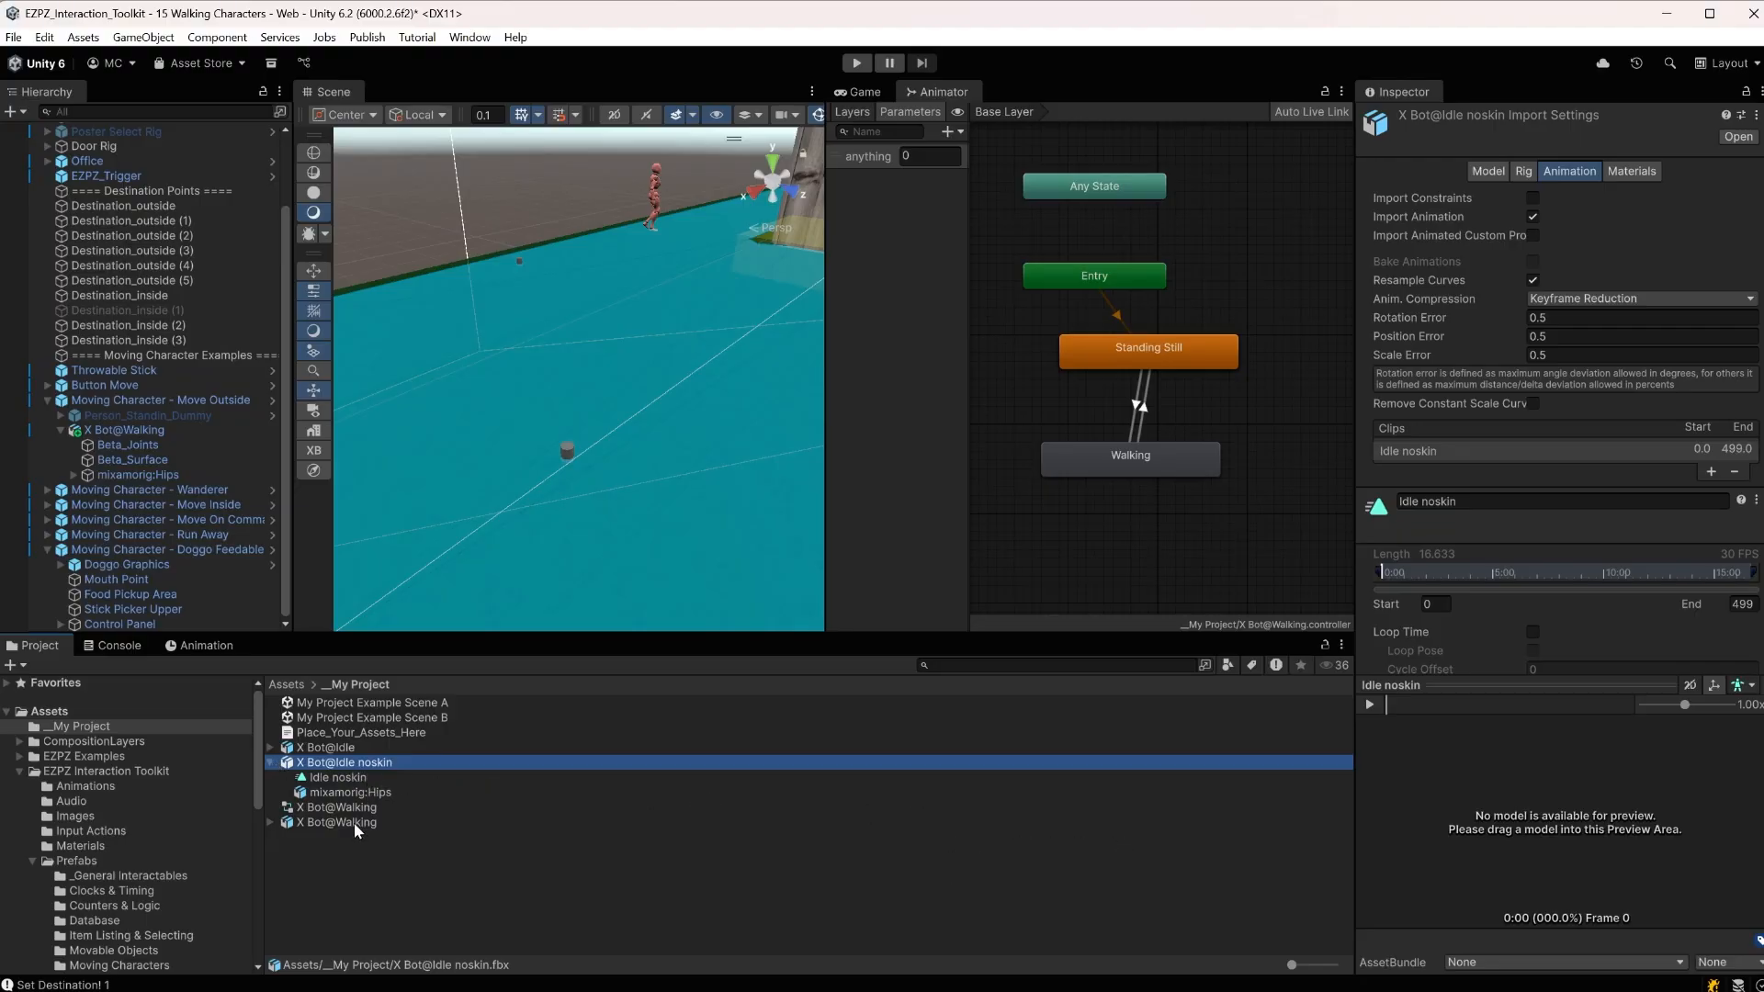
drag(355, 824, 1562, 831)
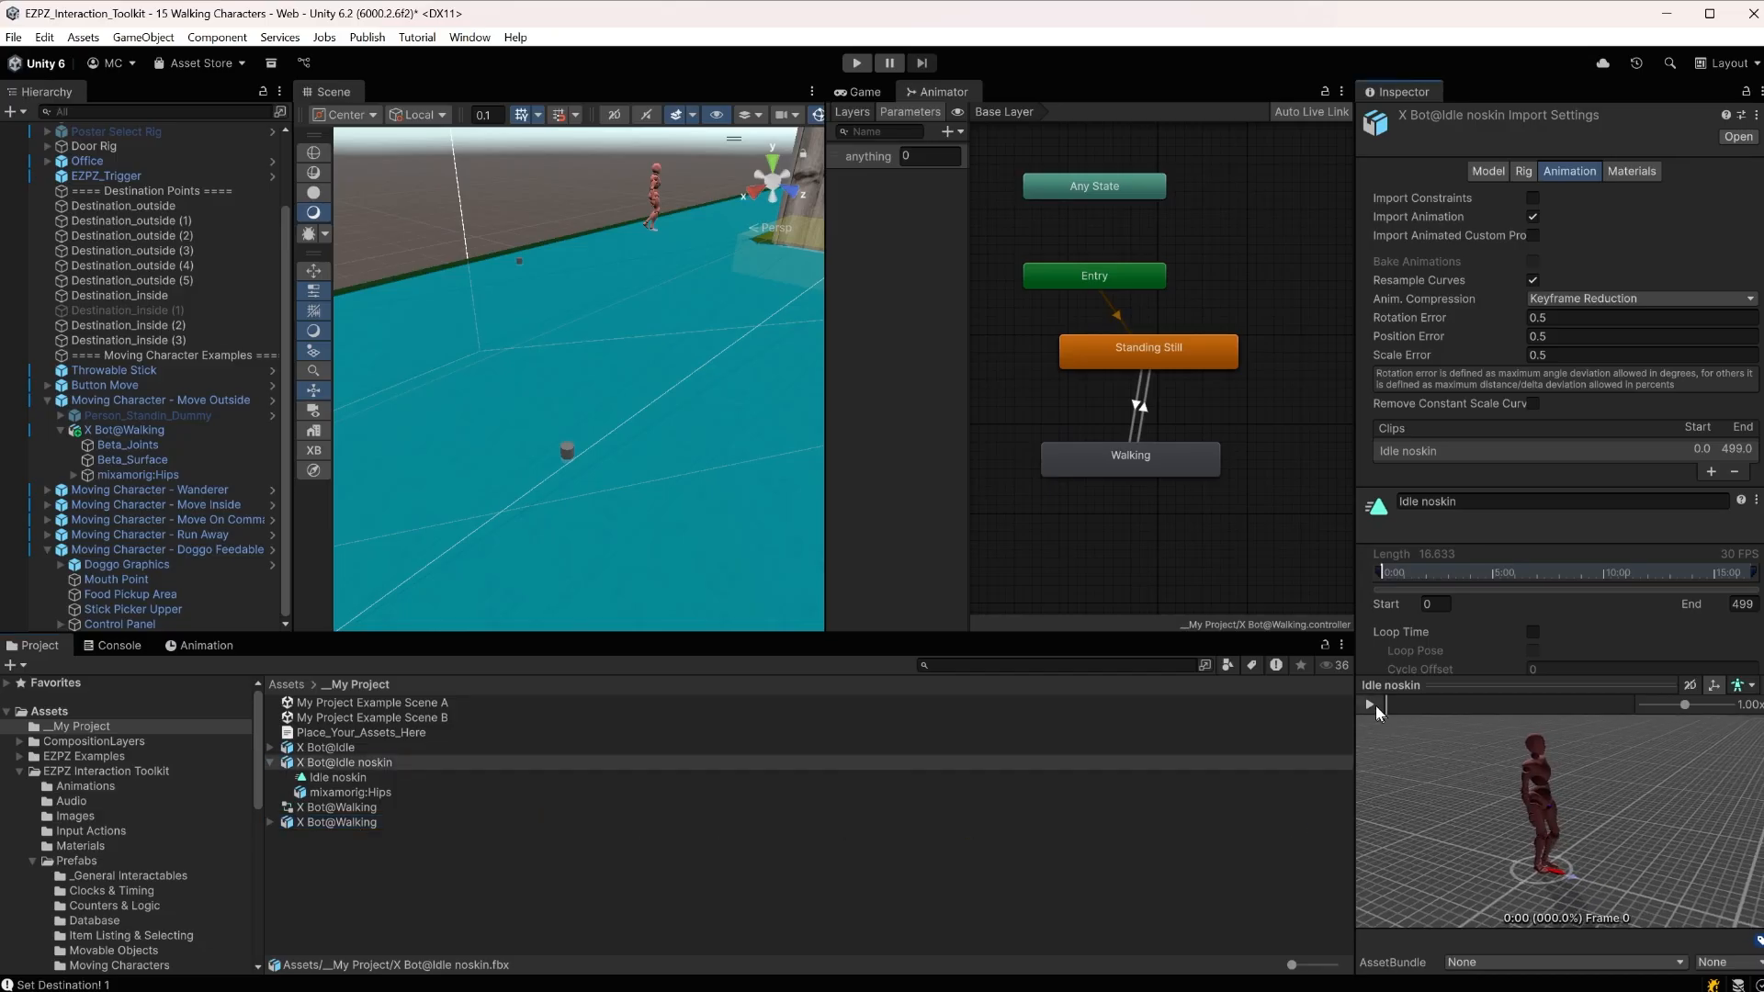
click(1370, 706)
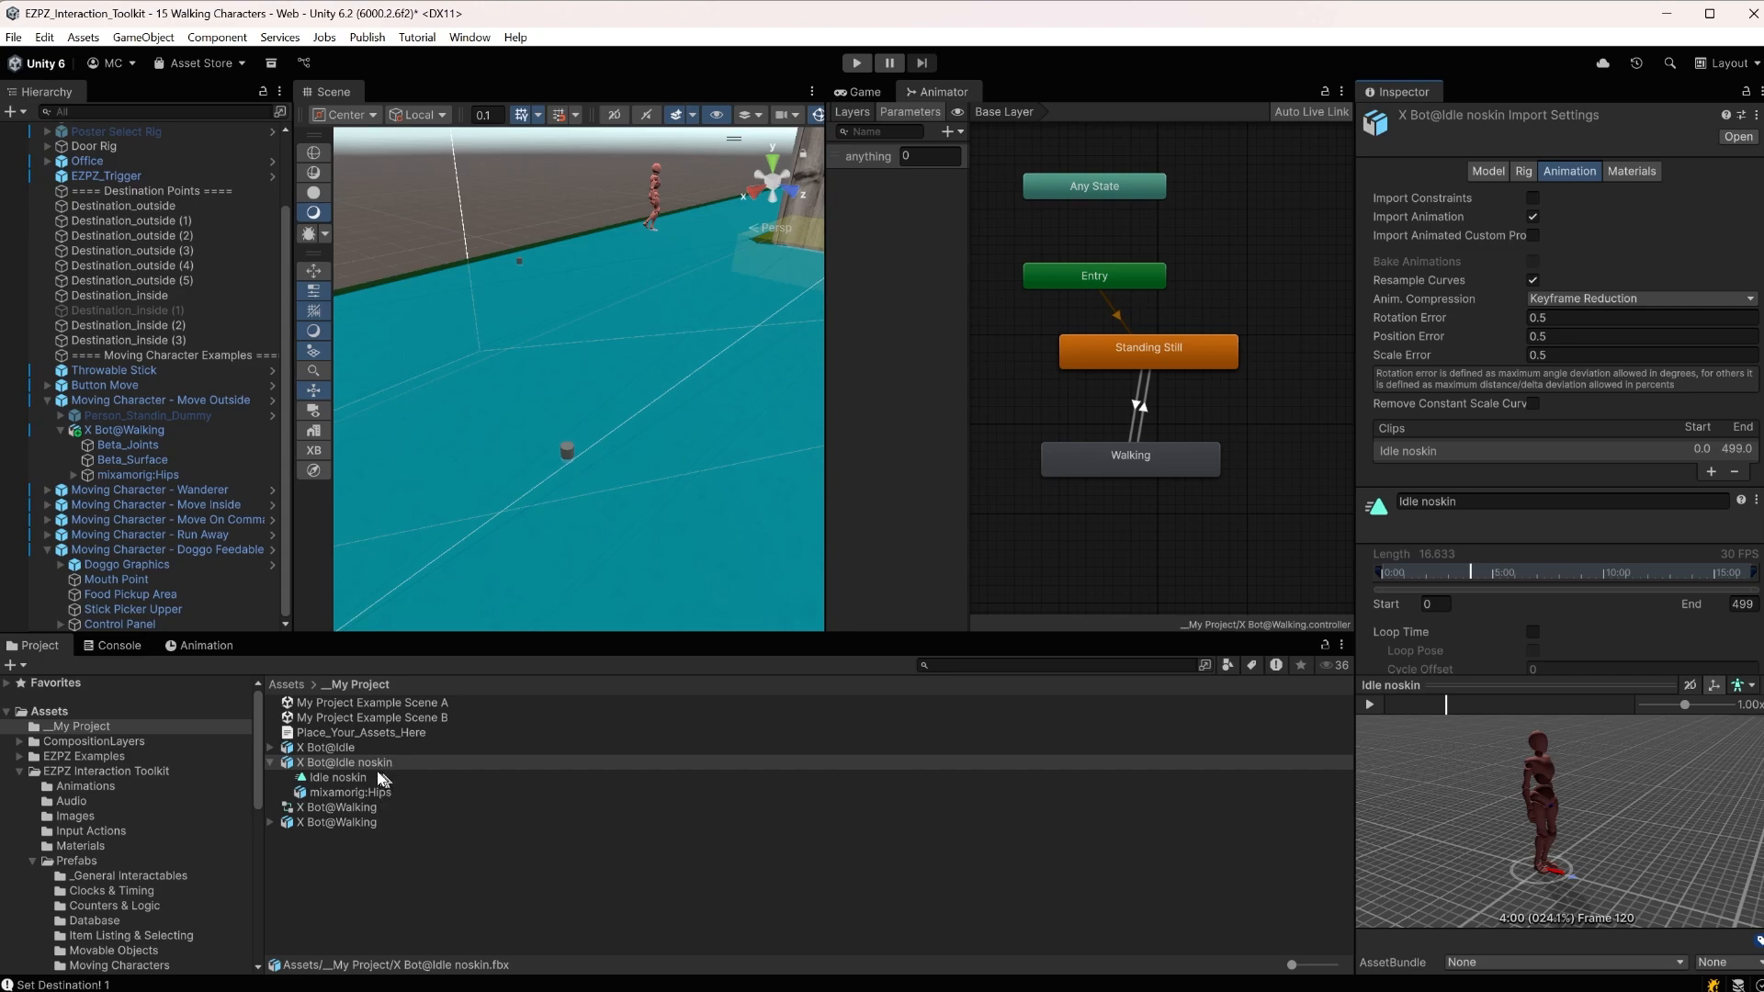
click(362, 777)
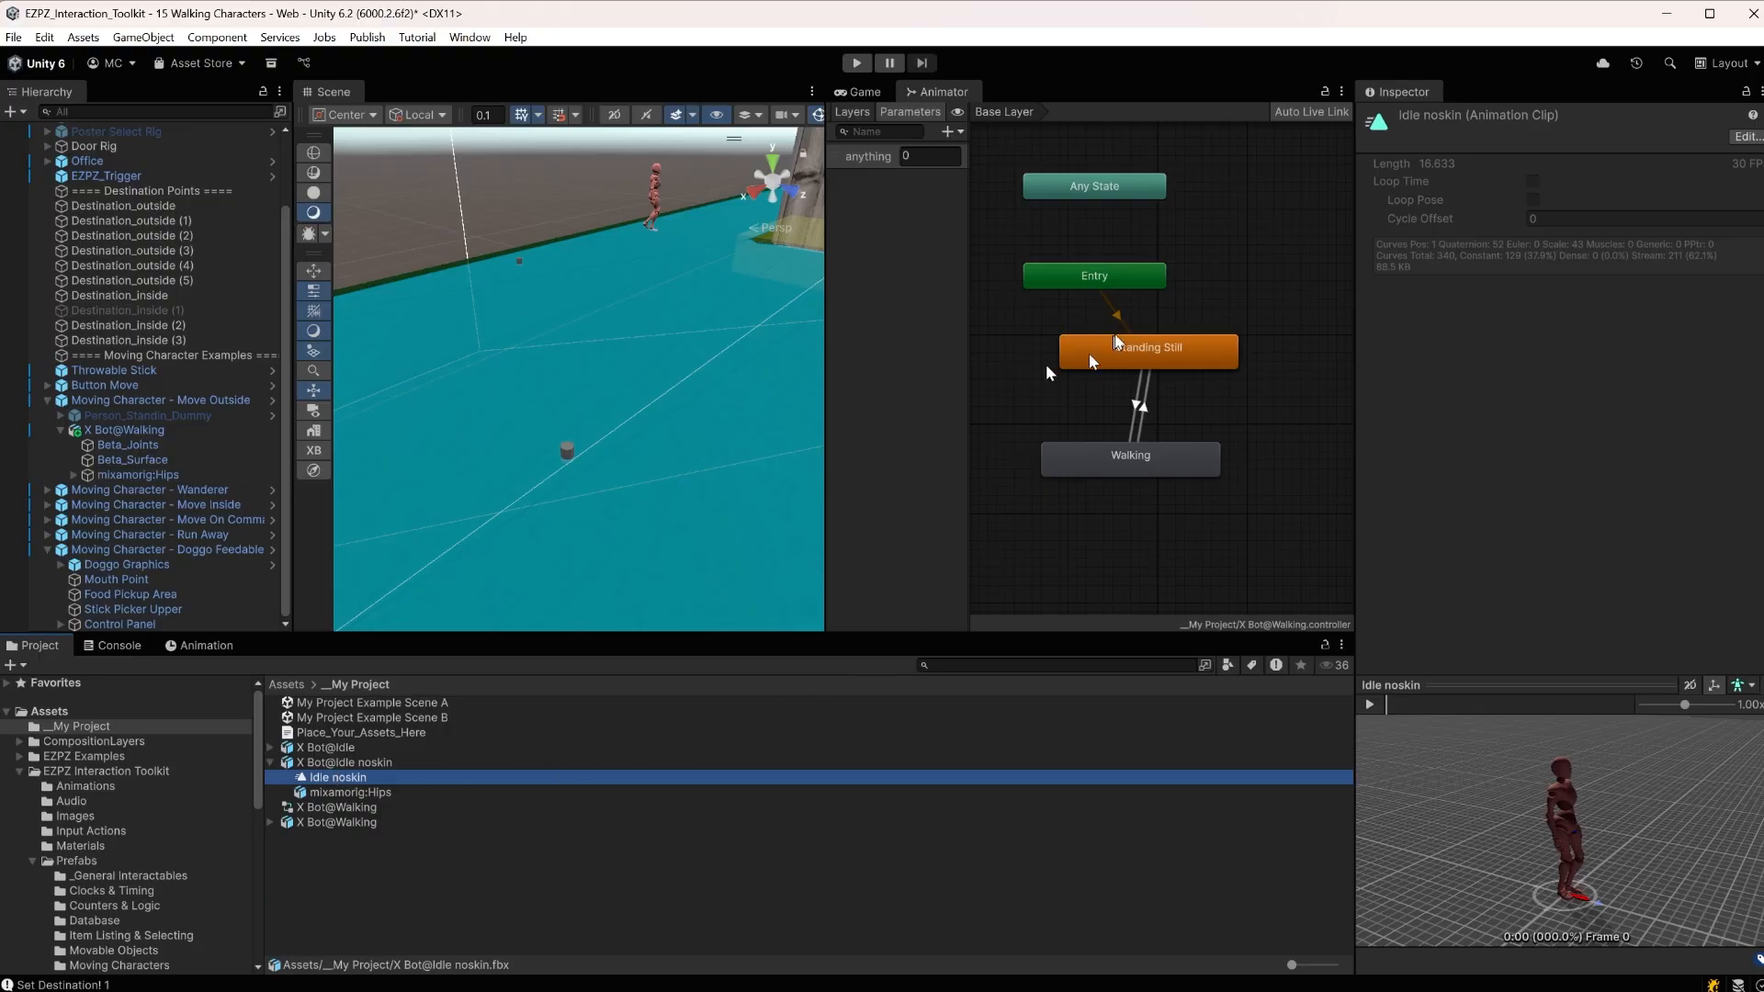
middle_drag(1037, 398, 1060, 357)
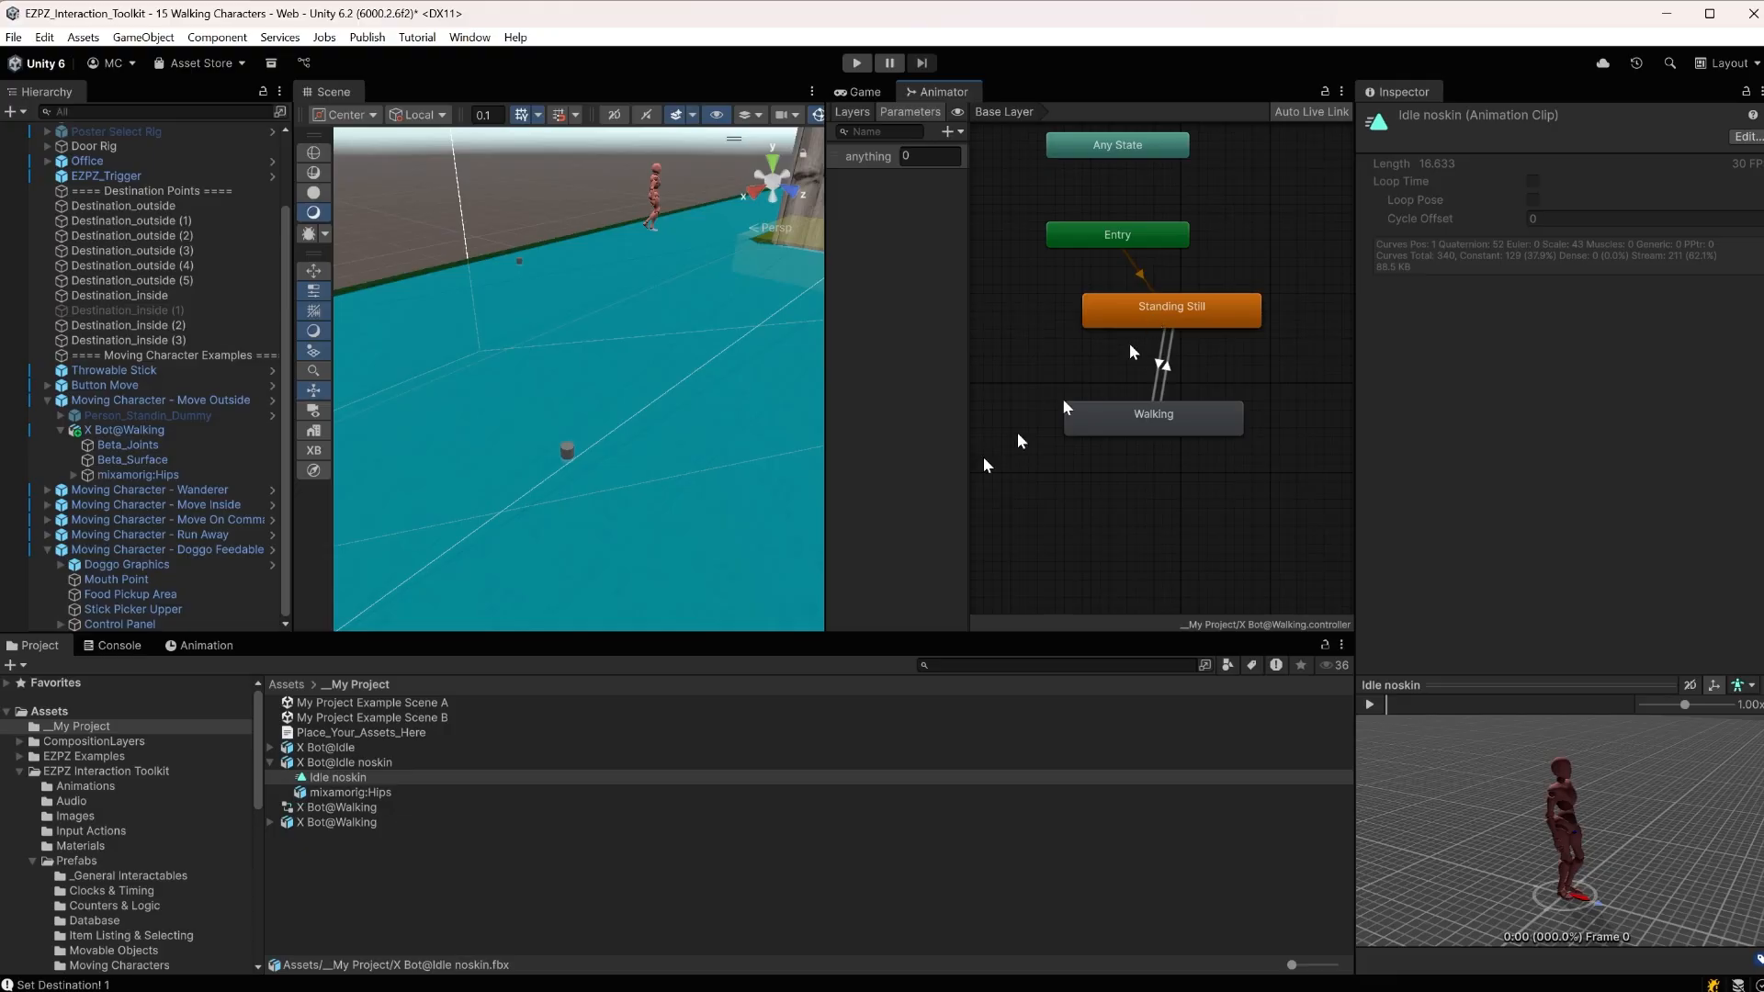
drag(382, 785, 1017, 432)
drag(1011, 328, 990, 325)
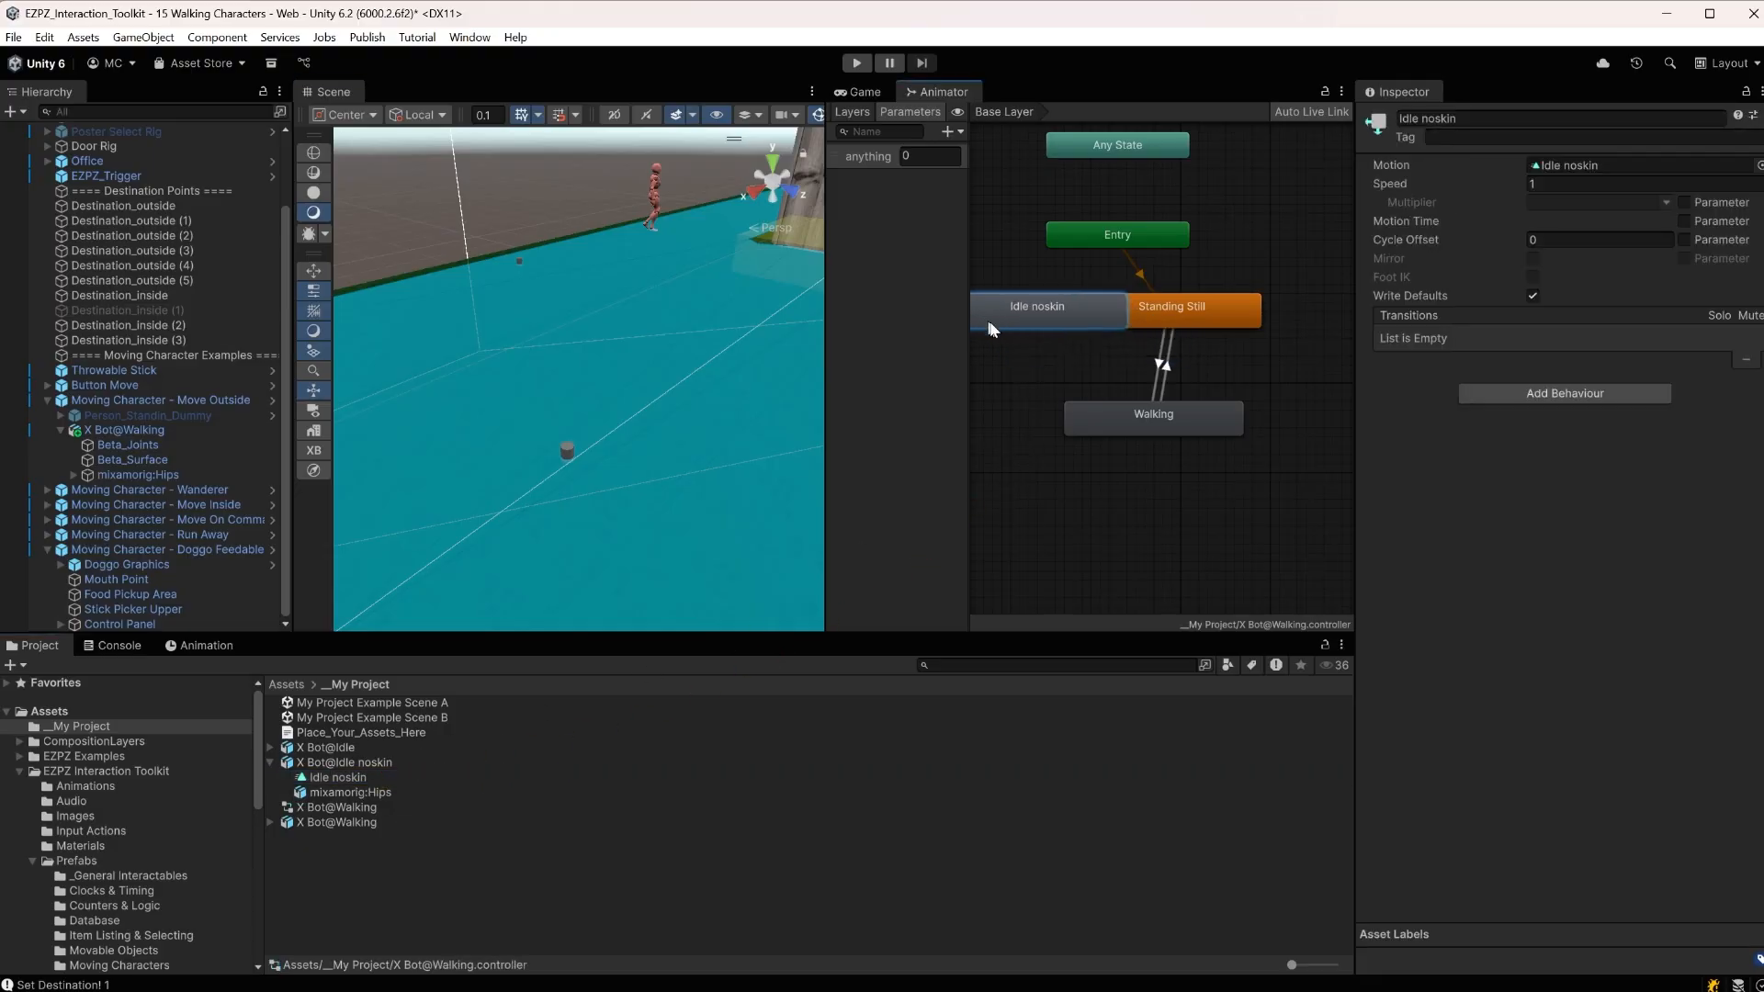
middle_drag(1048, 368, 1101, 399)
drag(1097, 349, 1044, 349)
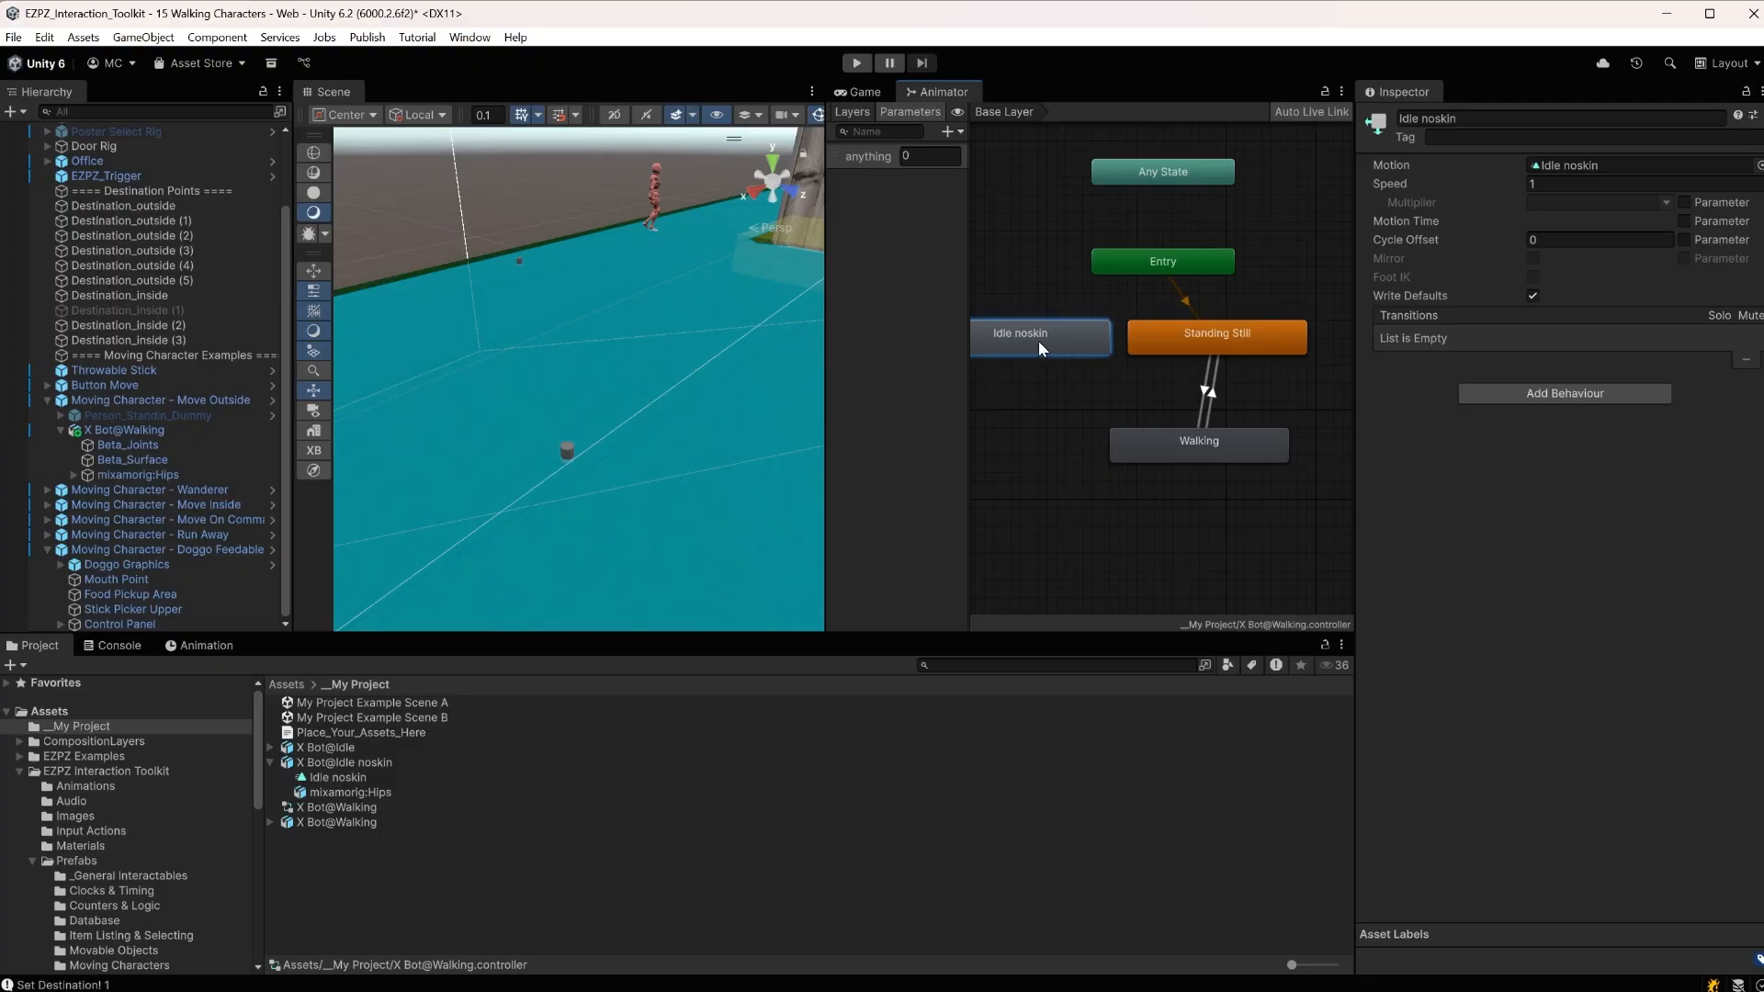
key(Delete)
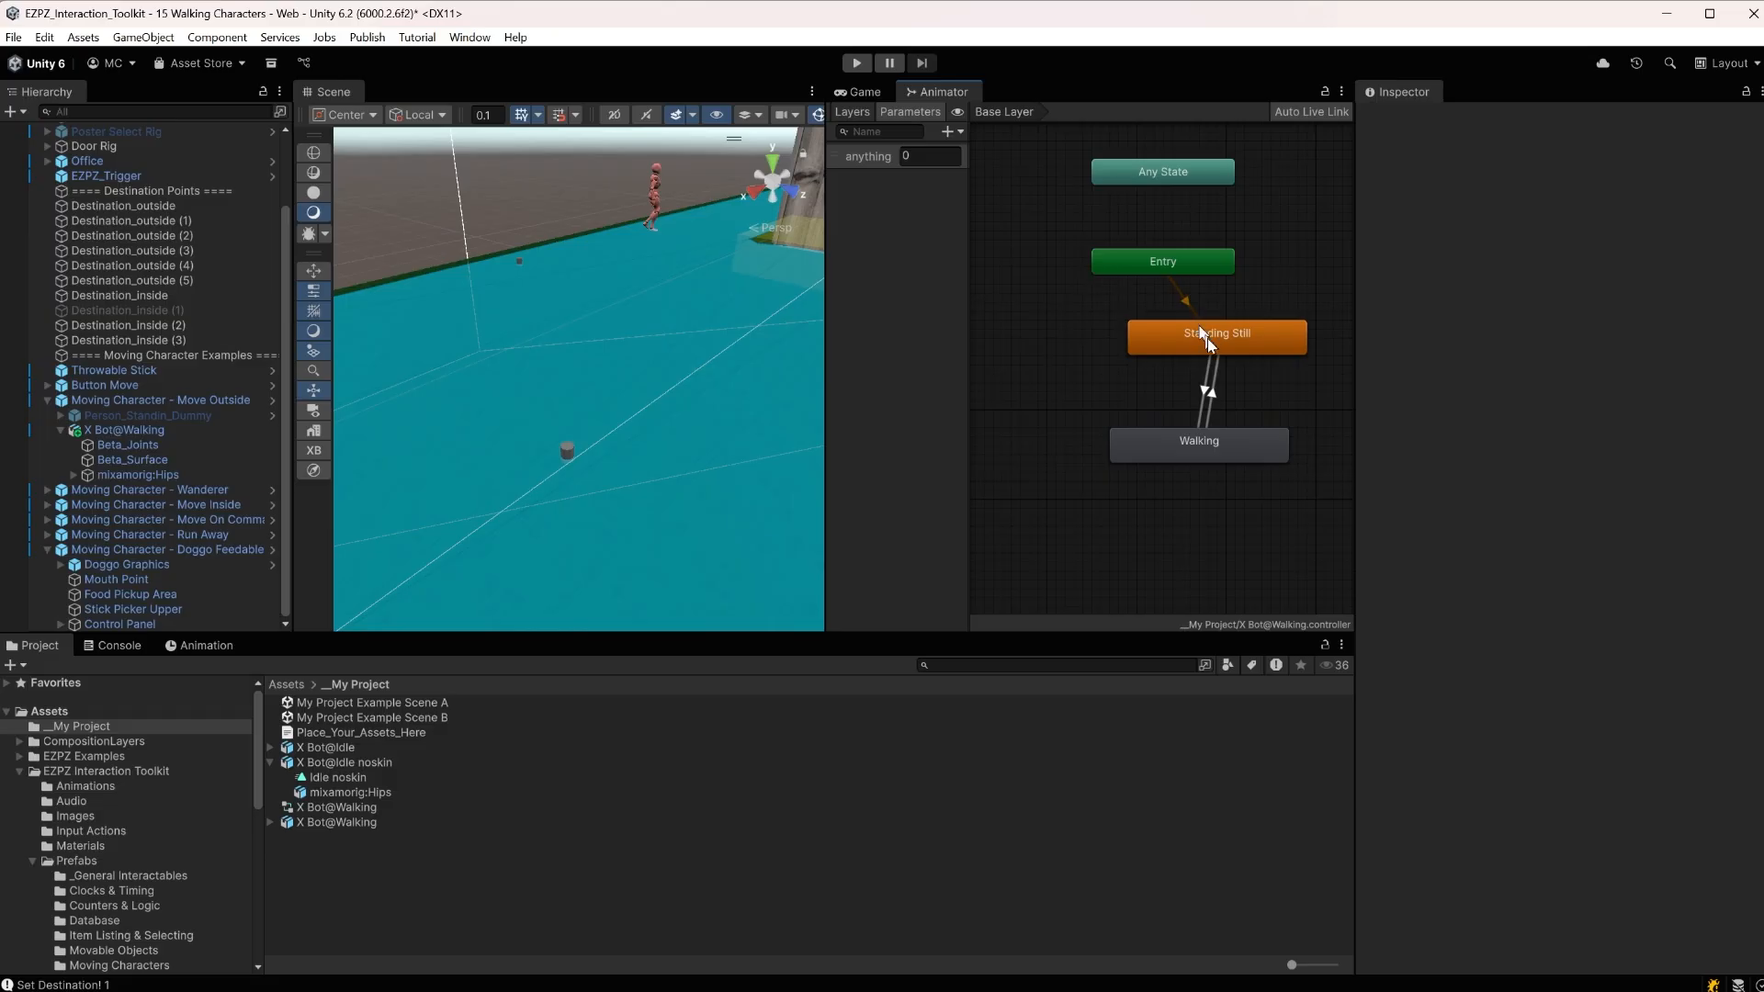
Assign the Idle noskin clip as the Standing Still state's motion and rename the state to Idle
click(1236, 345)
middle_drag(1279, 301, 1192, 290)
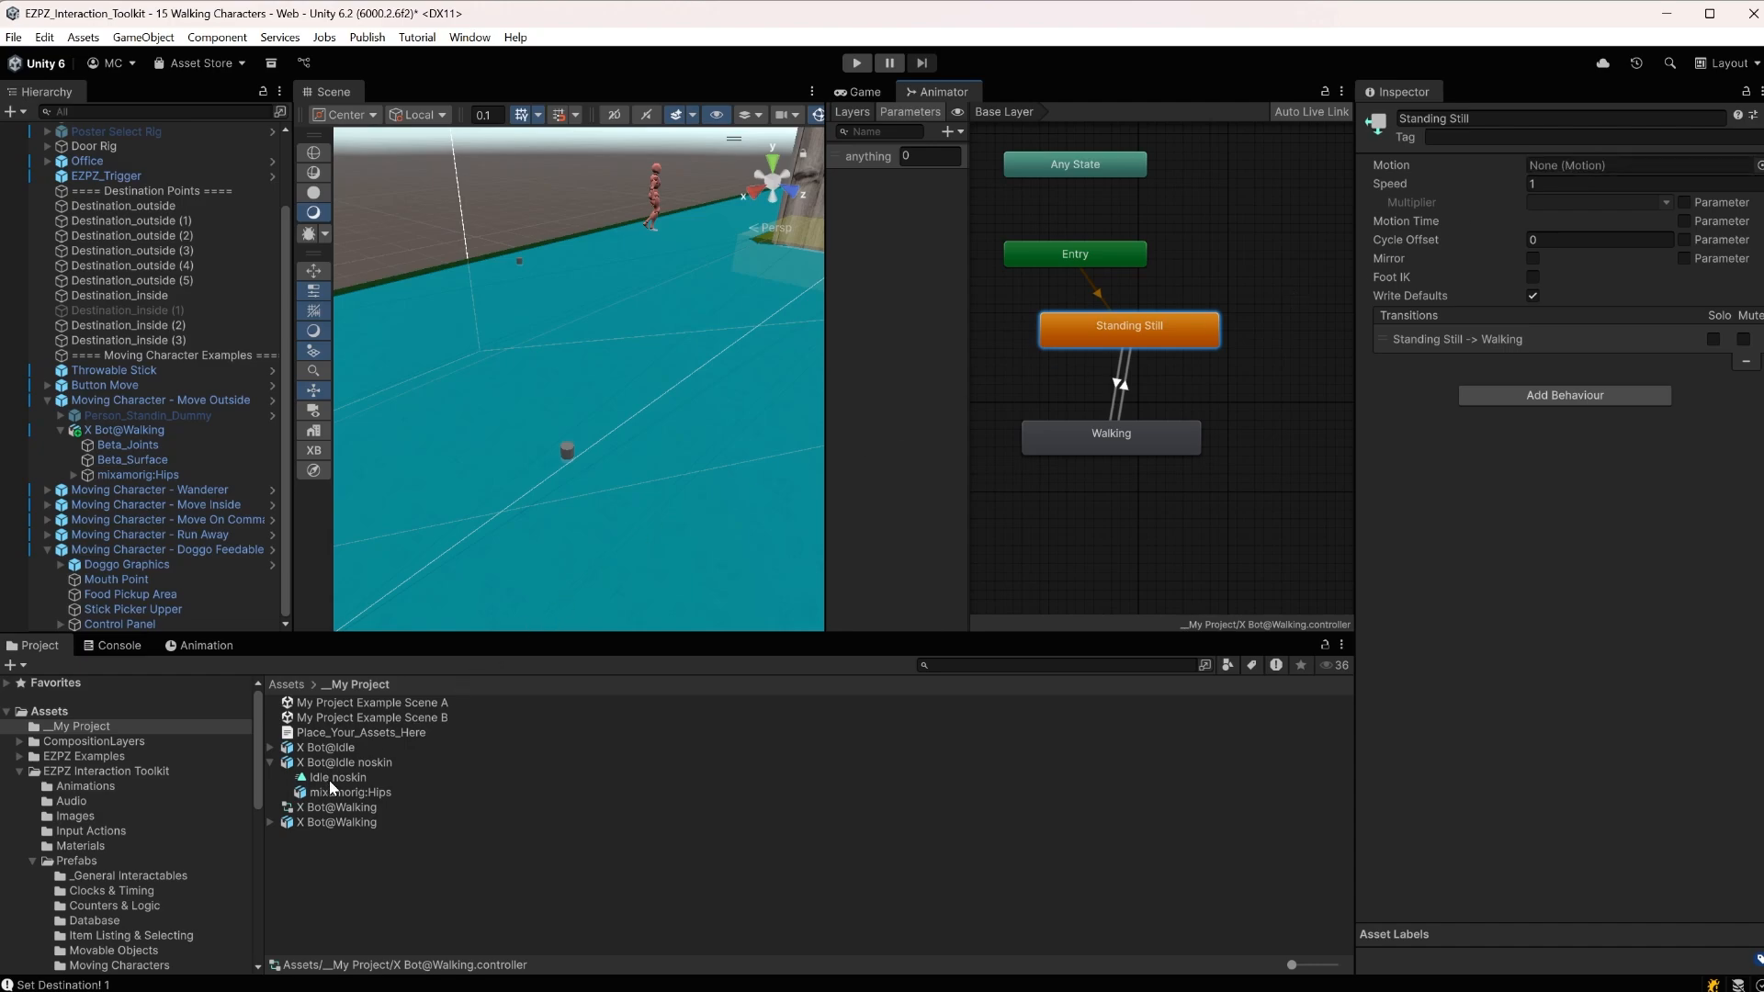
drag(331, 786, 1562, 167)
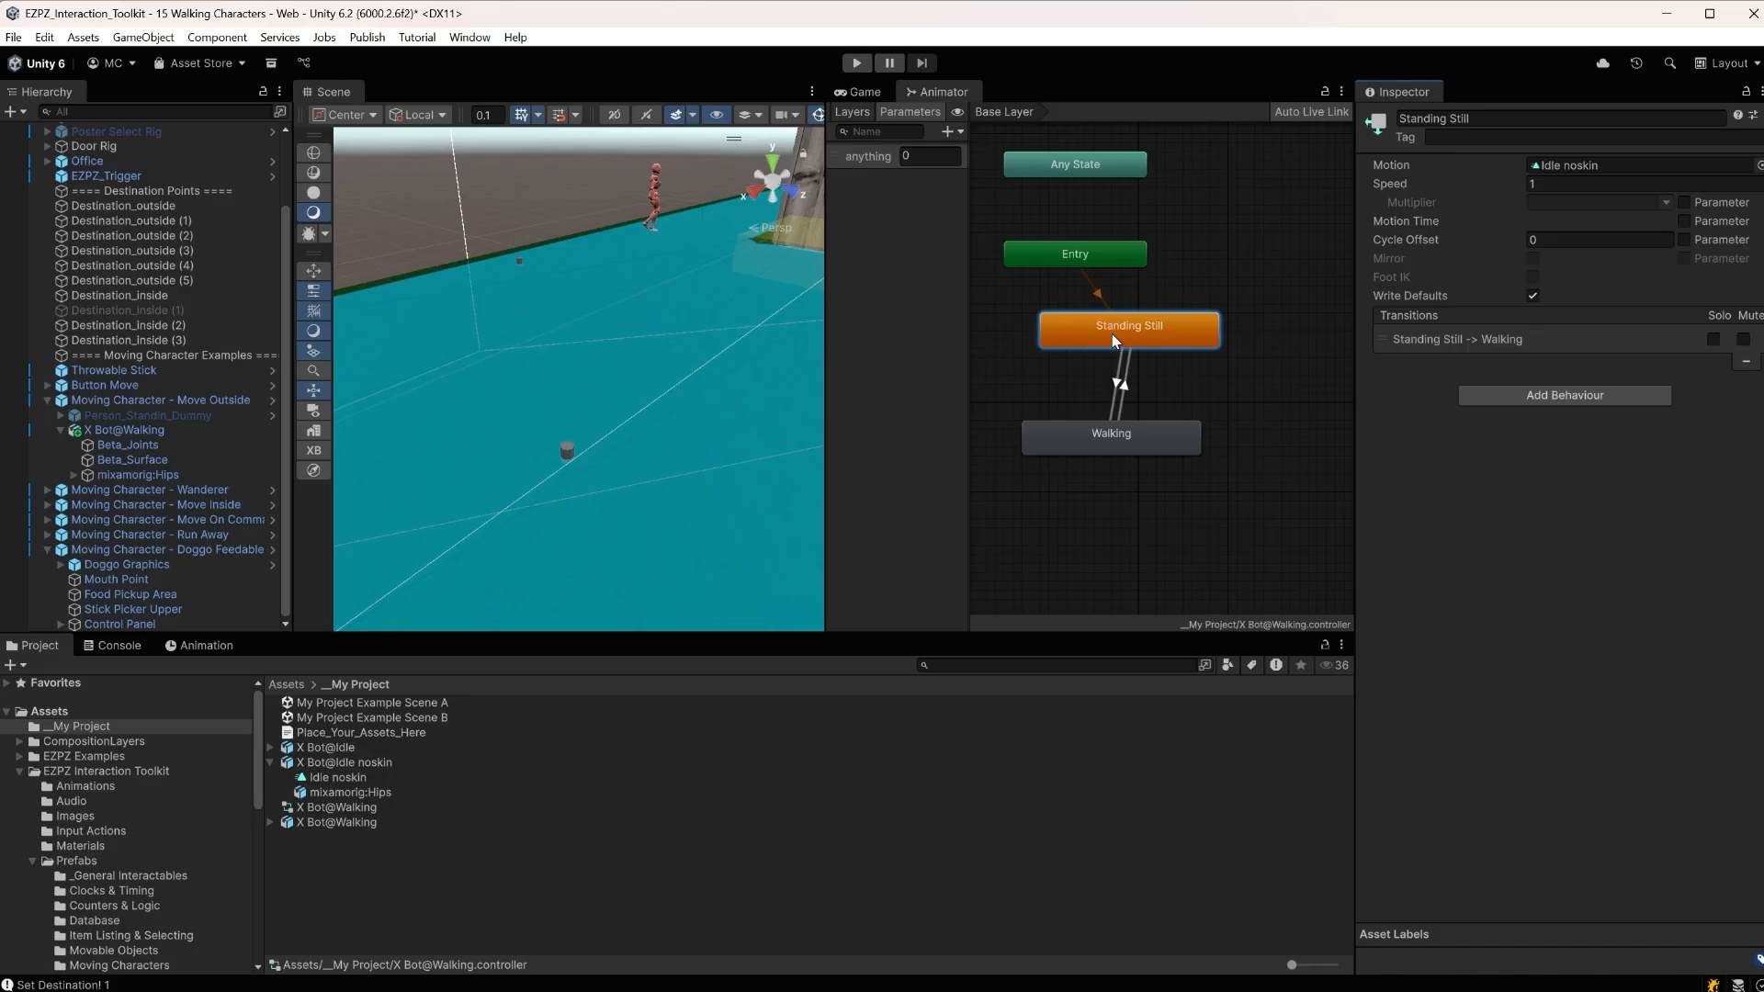
click(1519, 114)
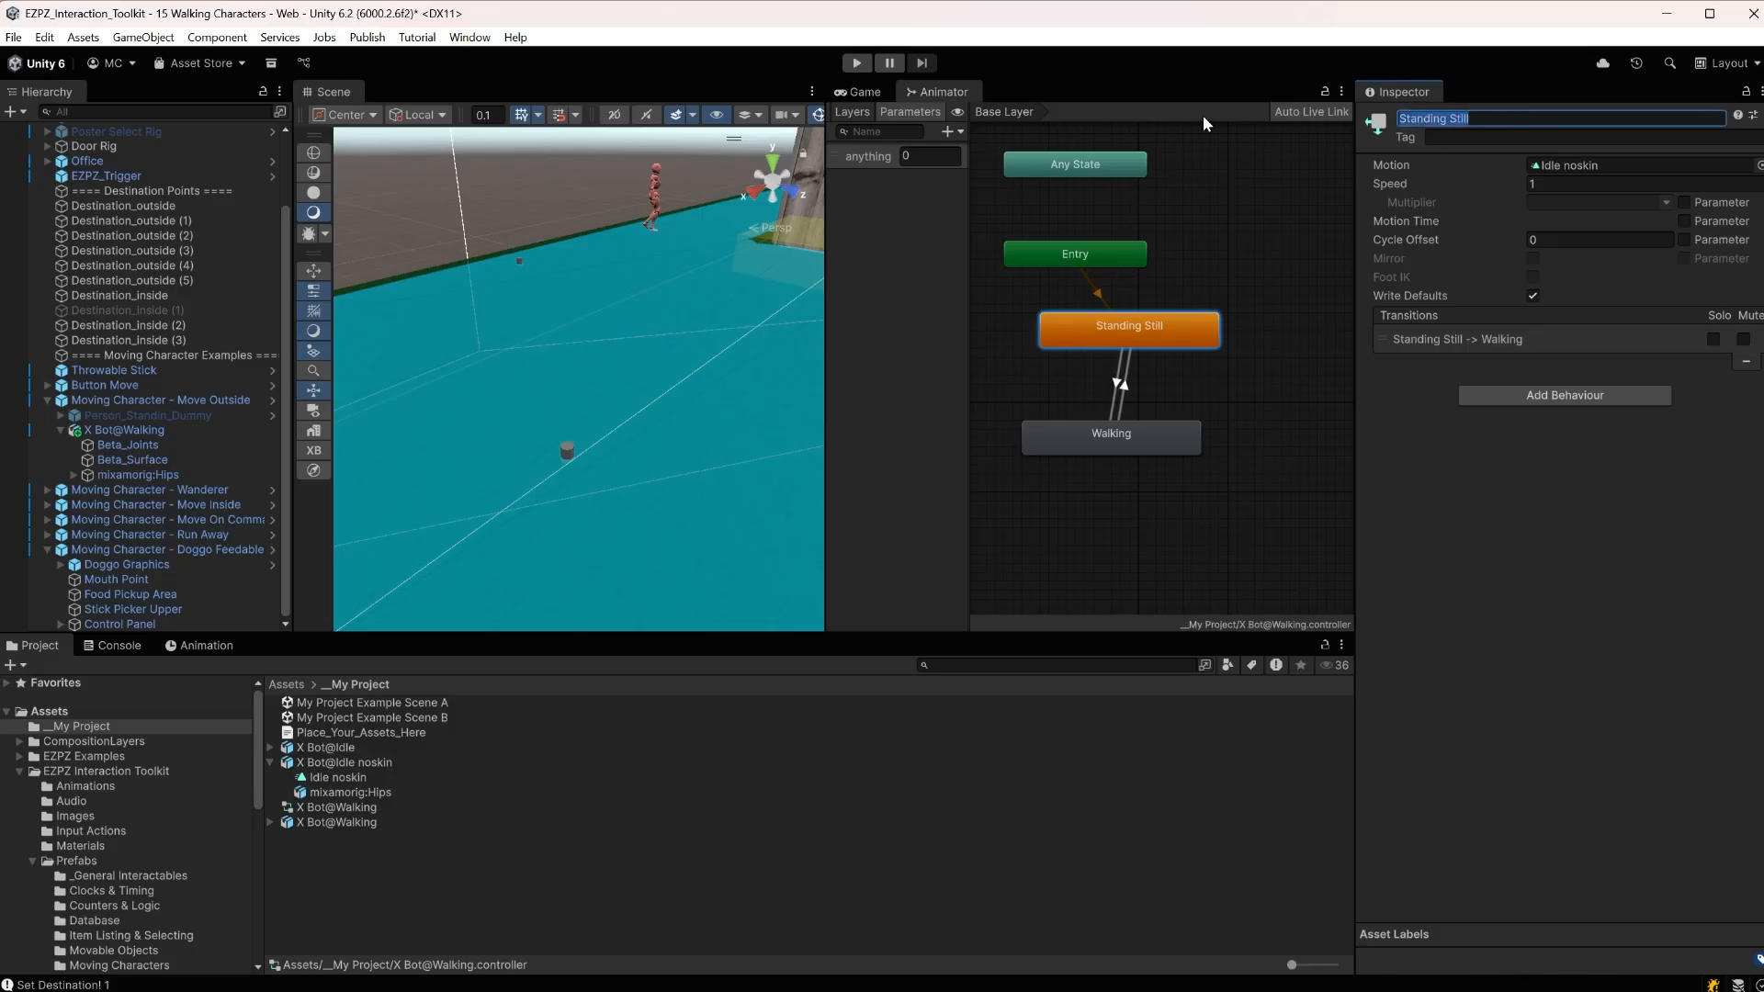
text(Idle)
key(Return)
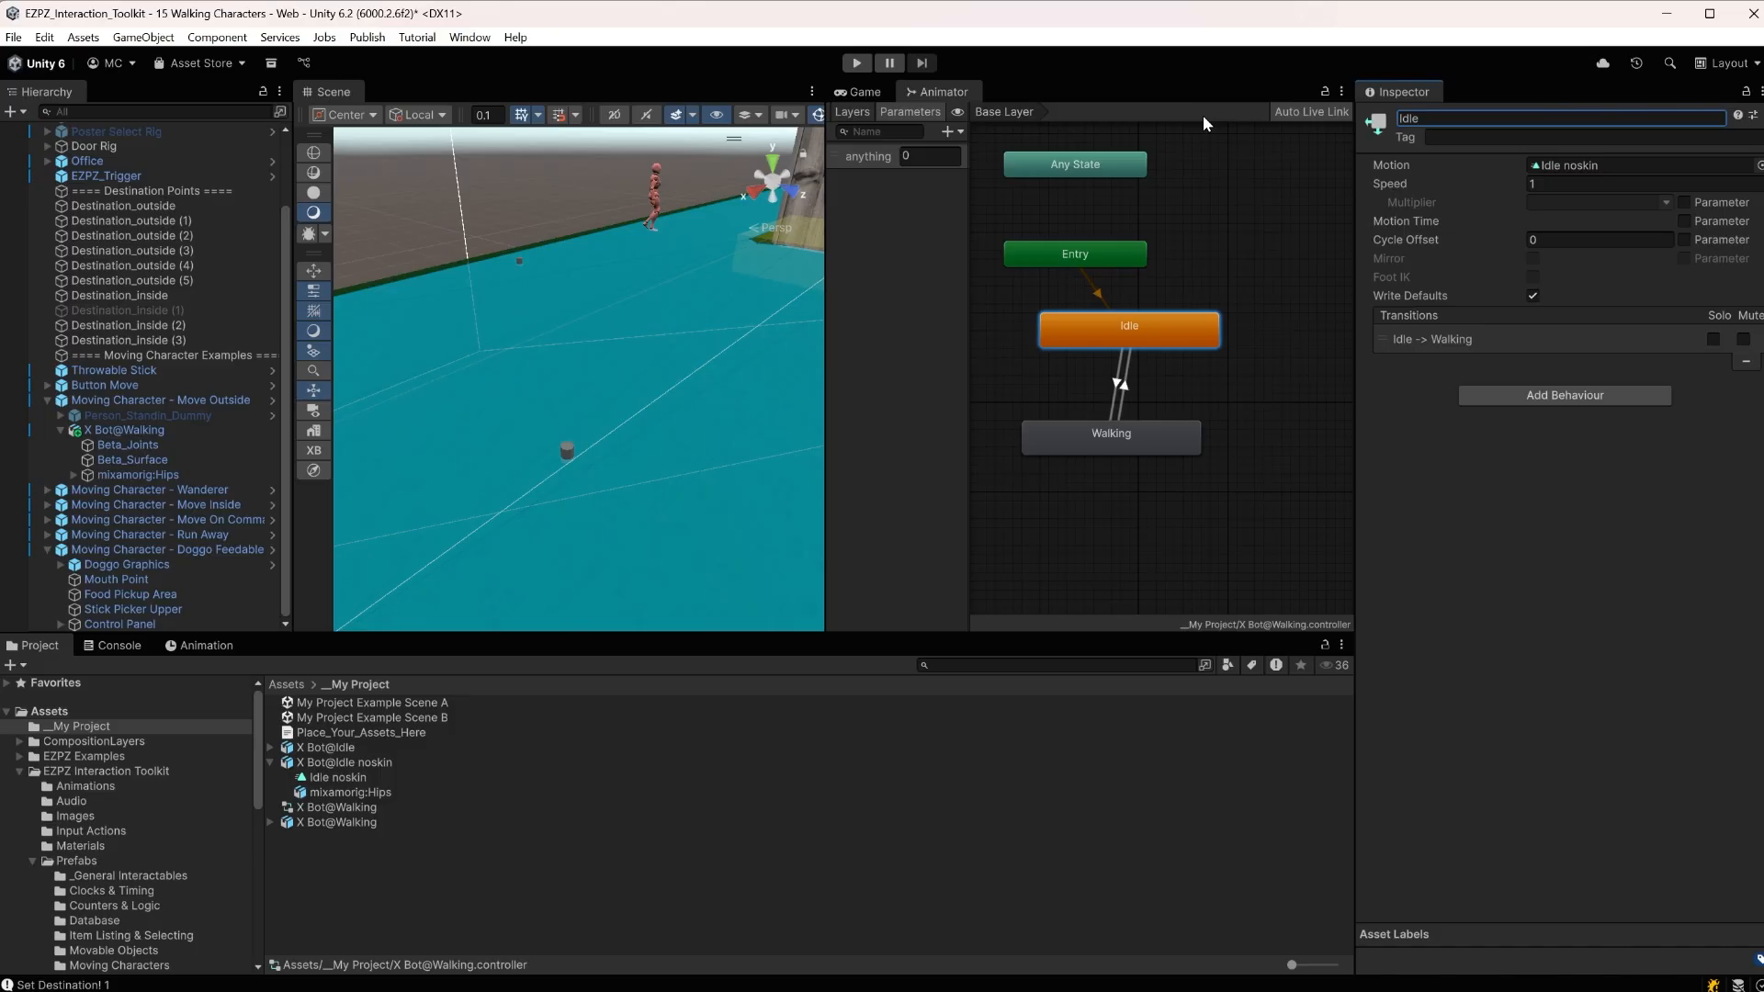
Check the Idle to Walking transition, and play the scene to test the X Bot's walking and idling at its destination
click(1121, 388)
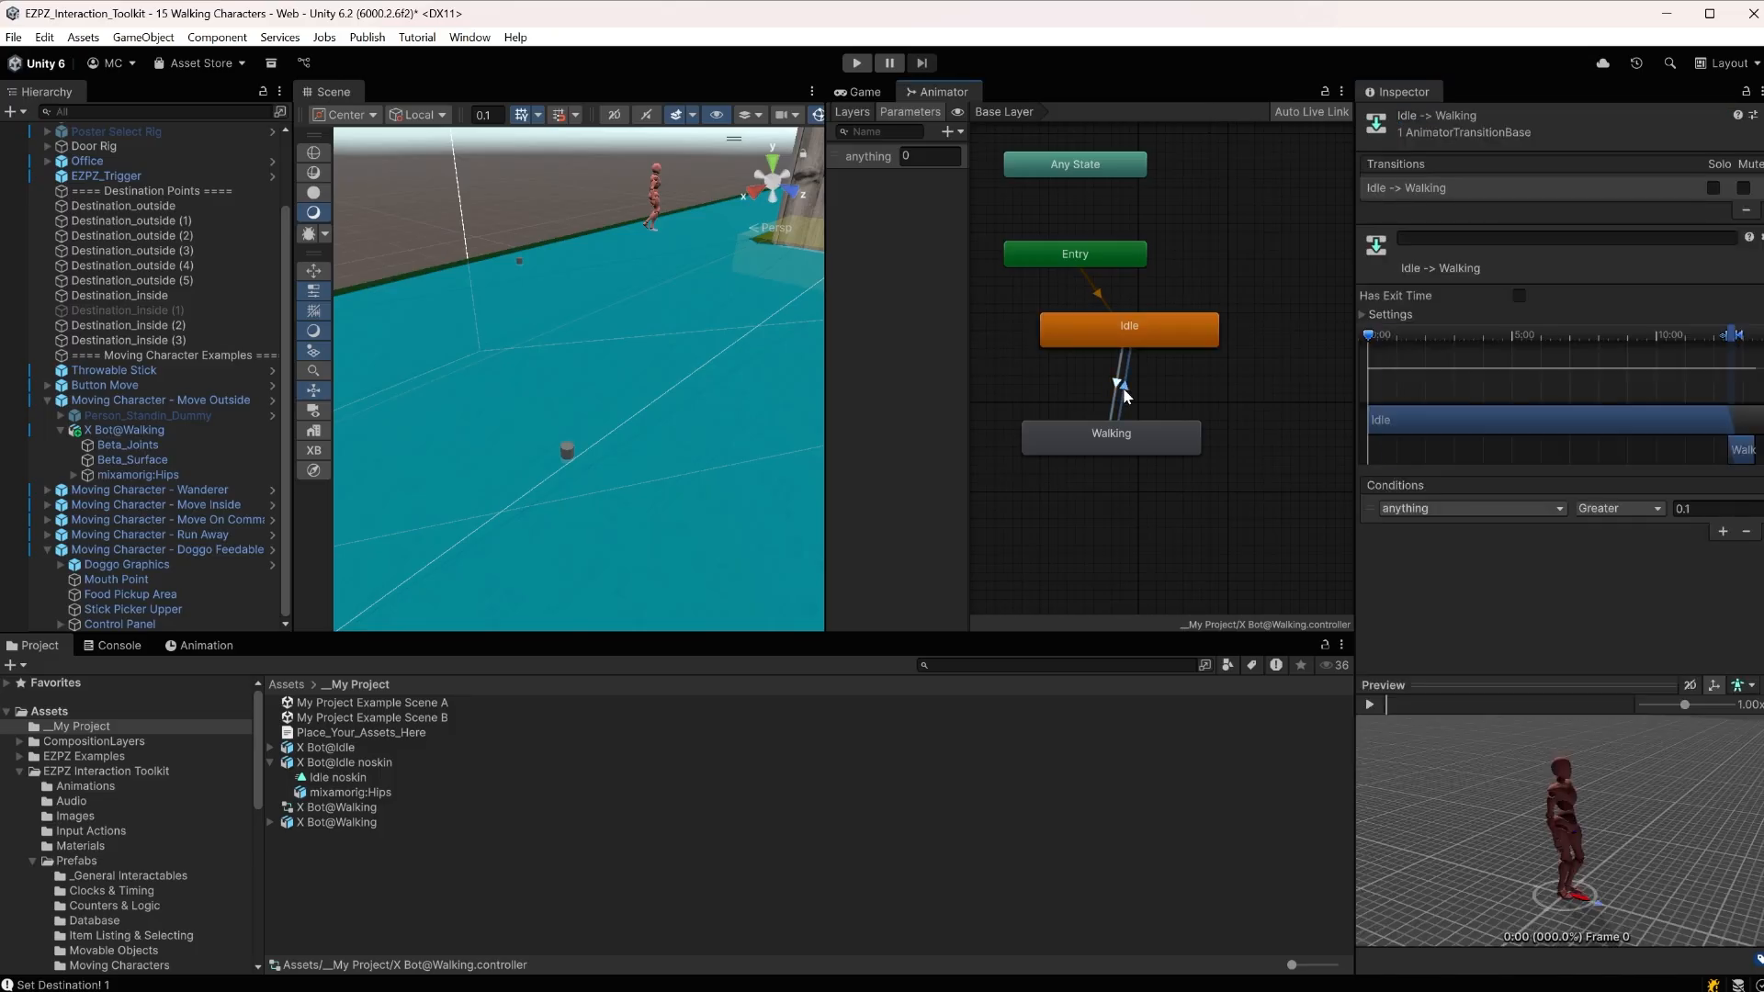
click(1109, 344)
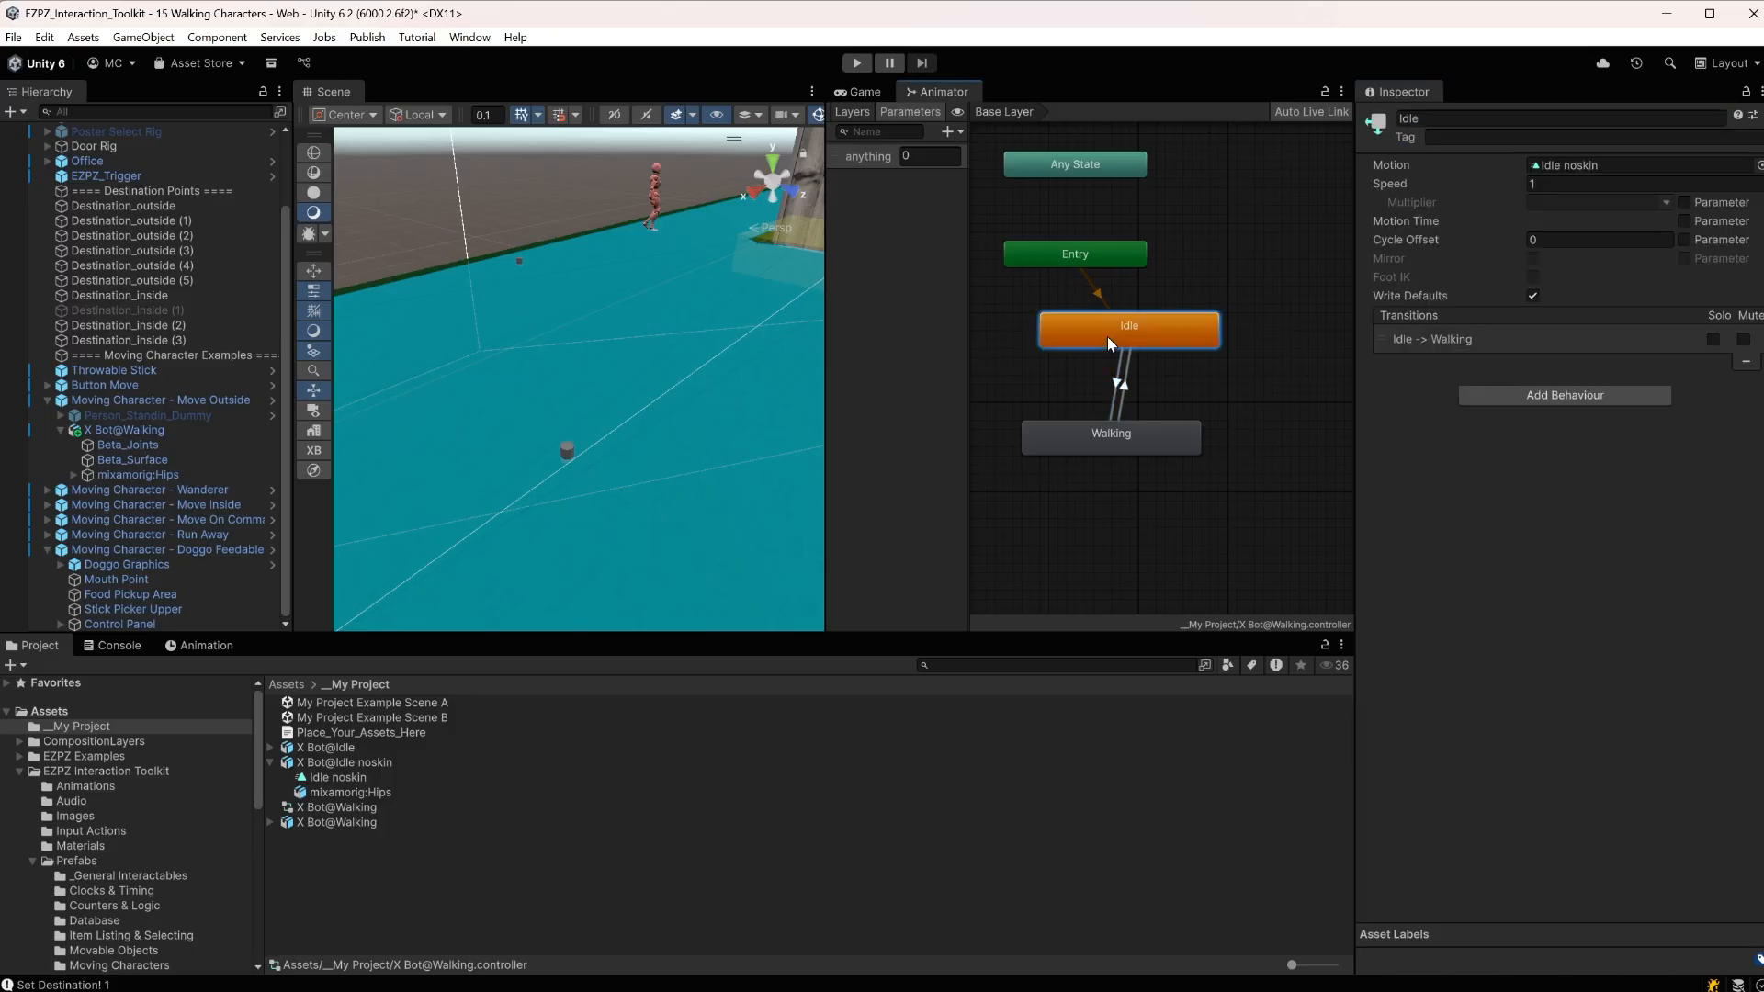
scroll(672, 267, down, 3)
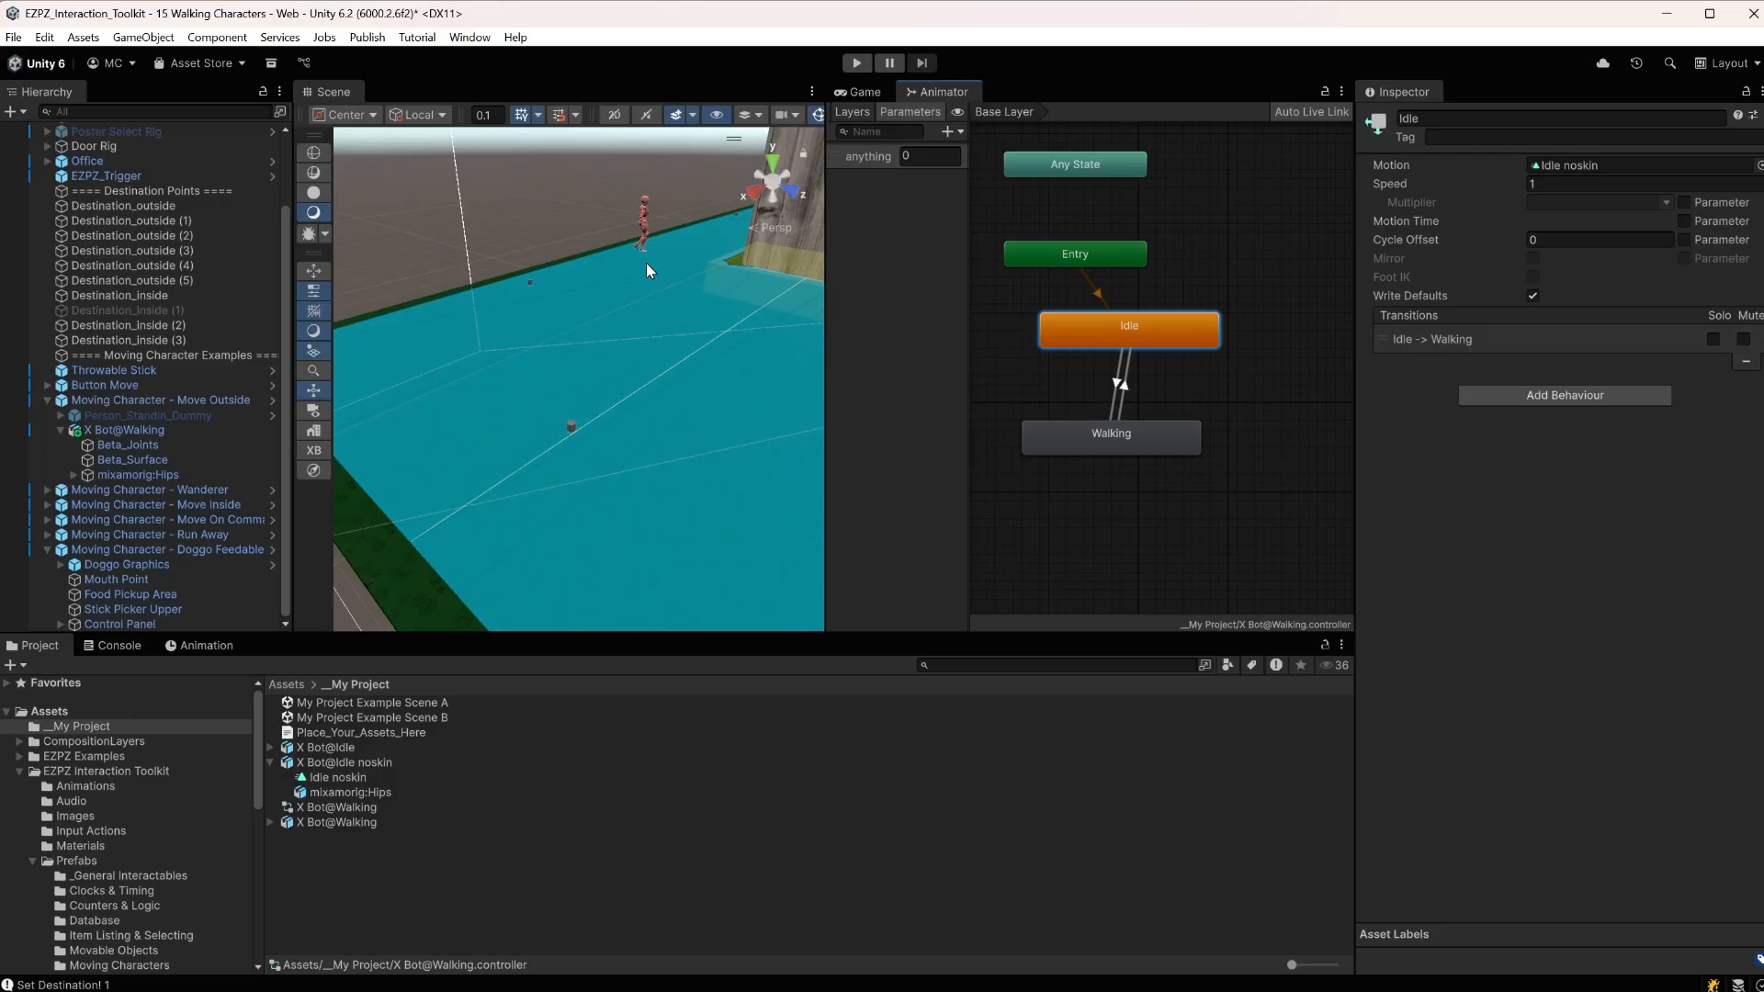
click(851, 63)
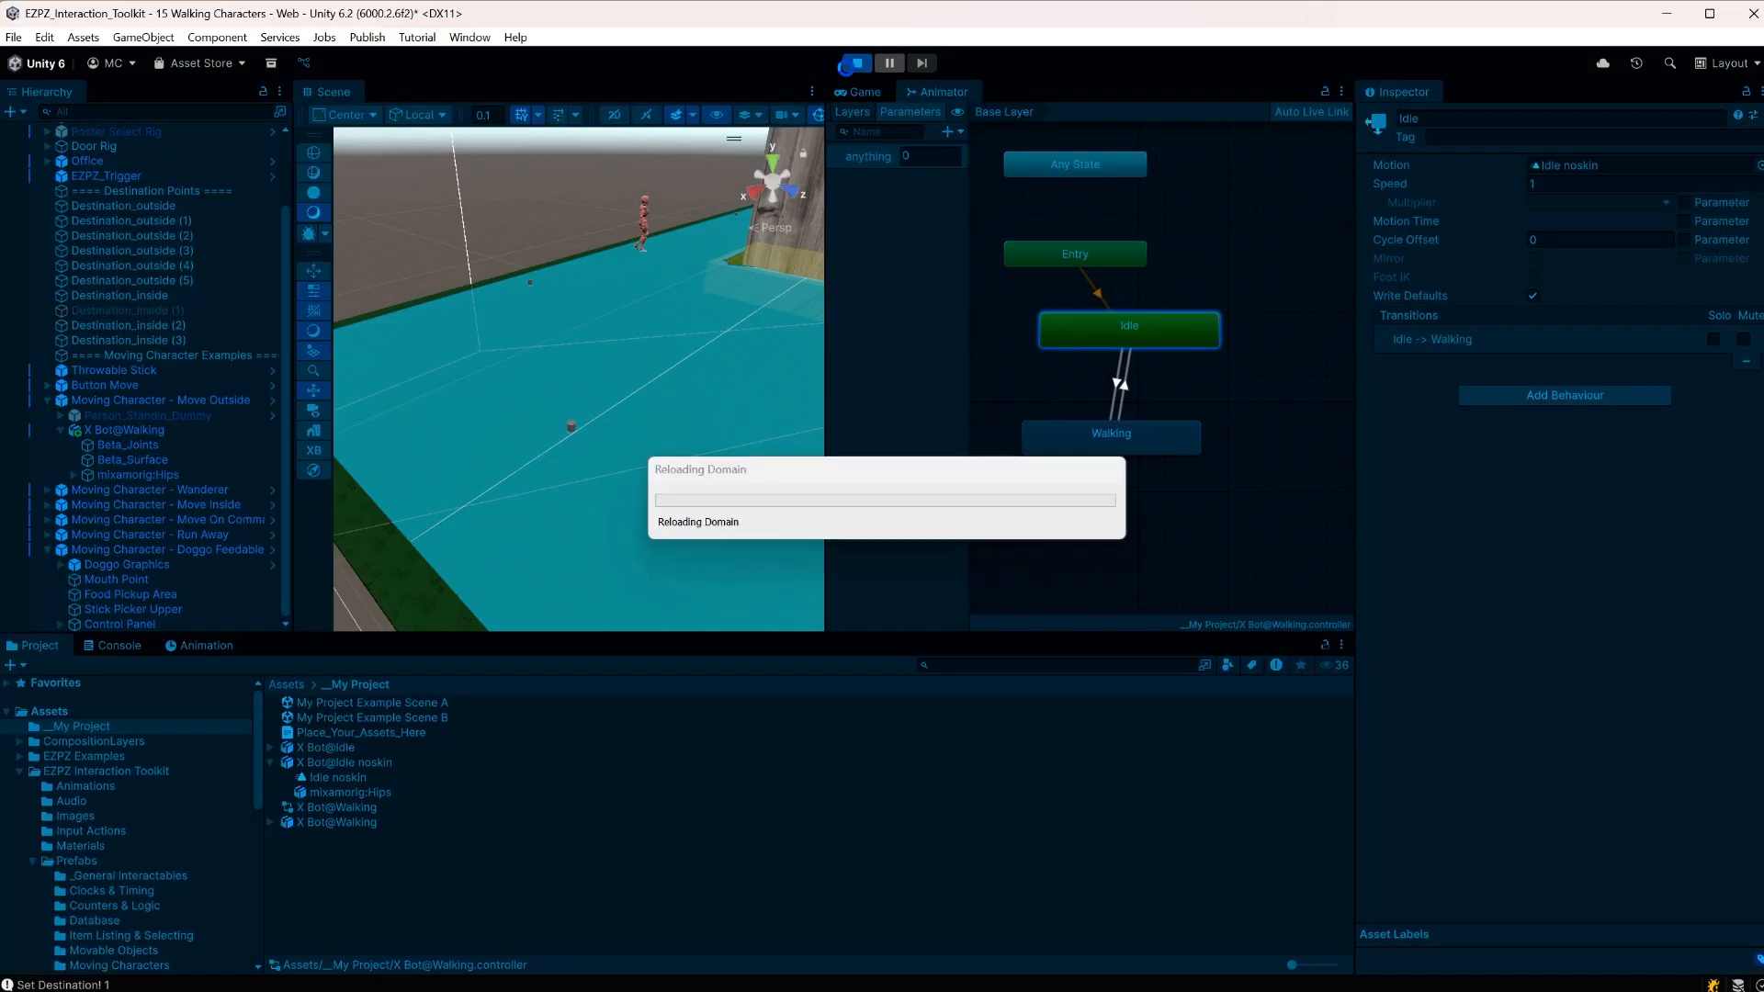
click(956, 90)
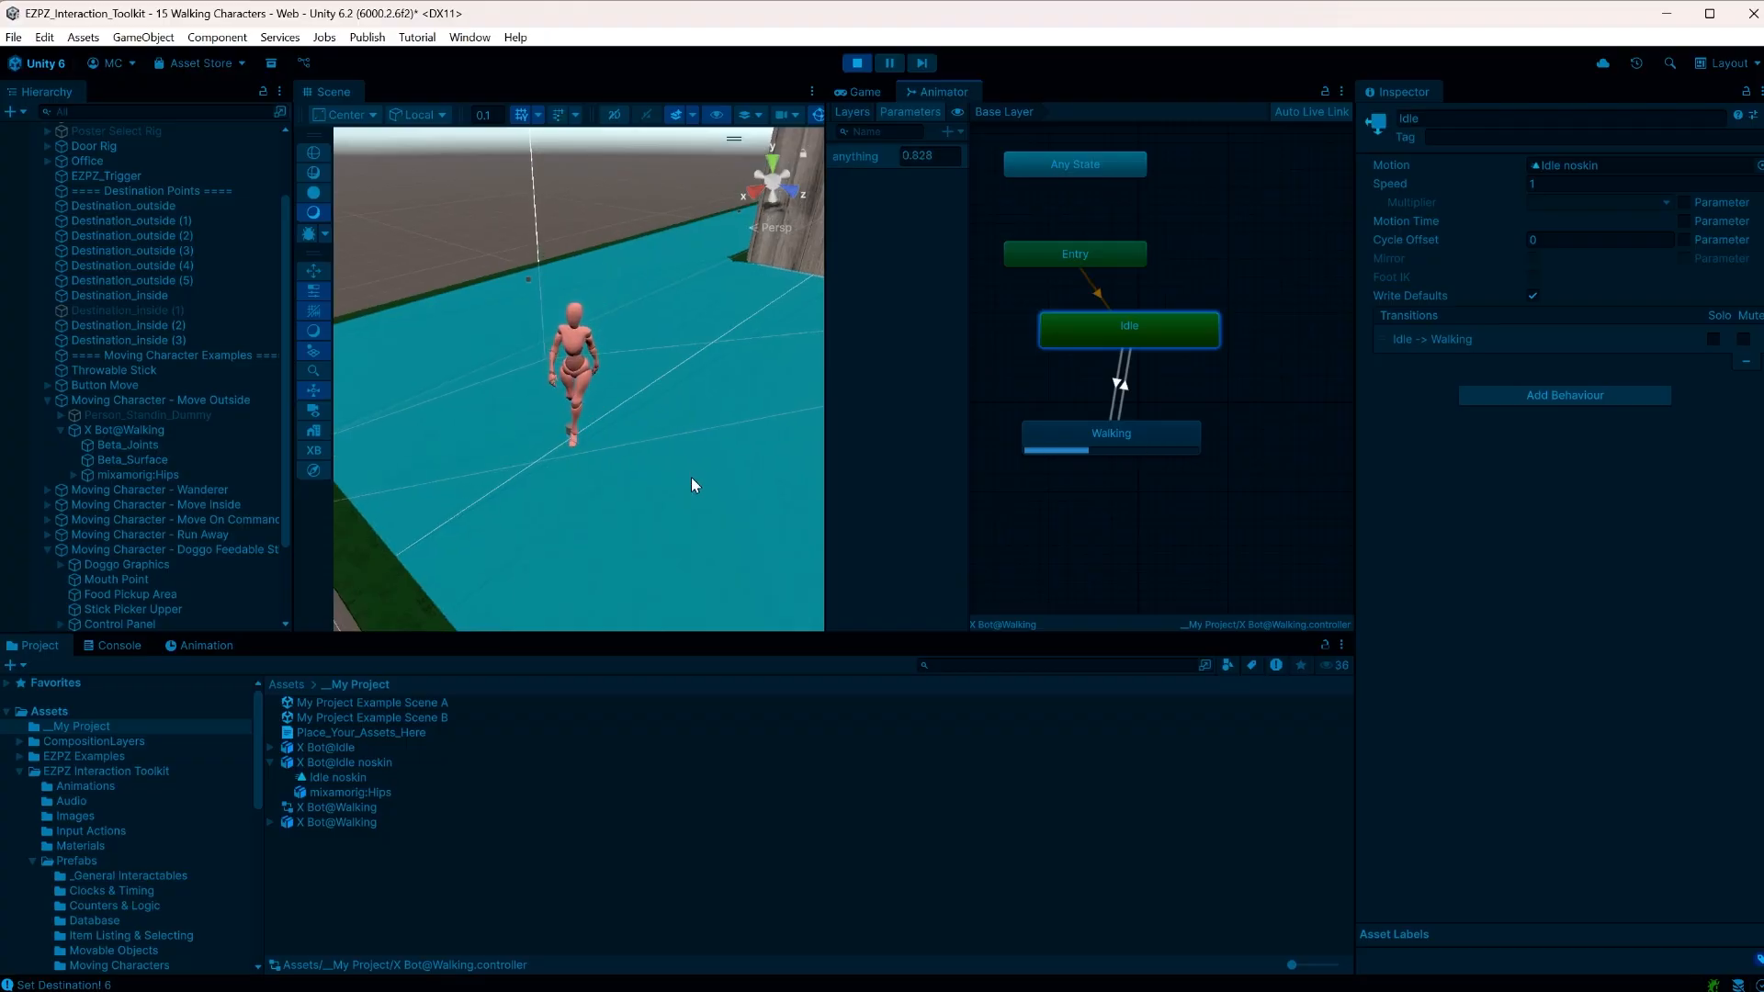
scroll(642, 445, up, 4)
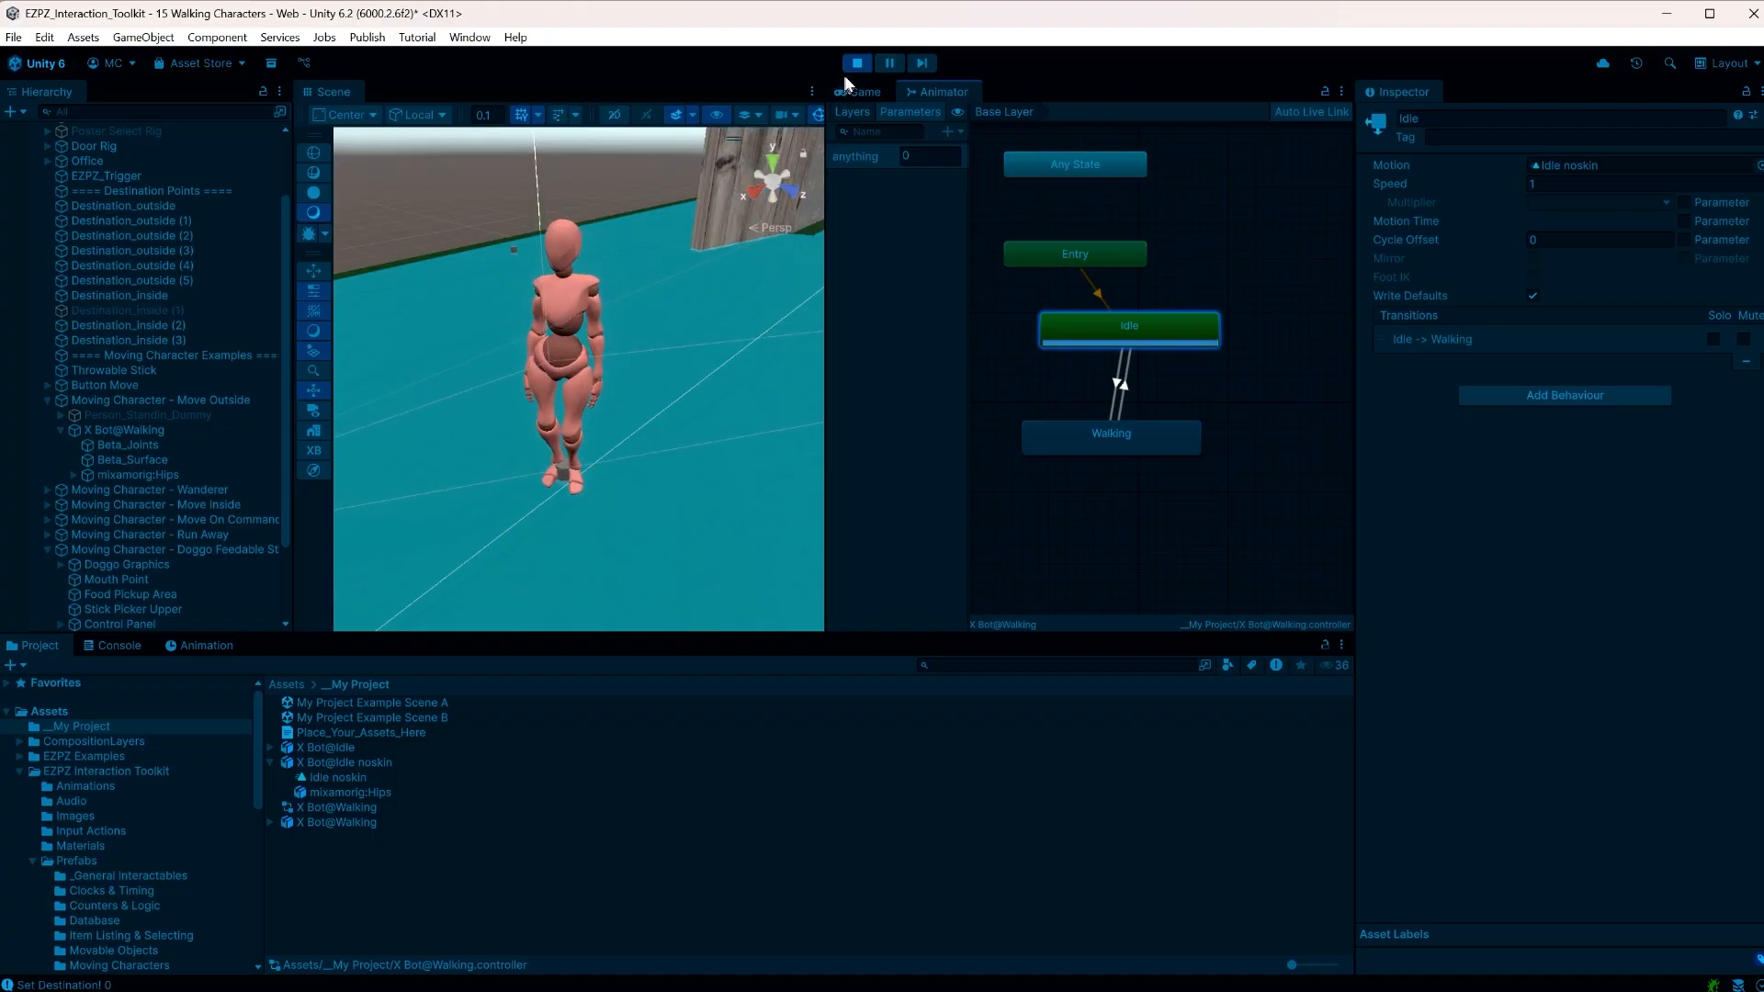
View the X Bot idling at its destination from several angles in the running scene, and stop playback
right_drag(619, 247, 714, 189)
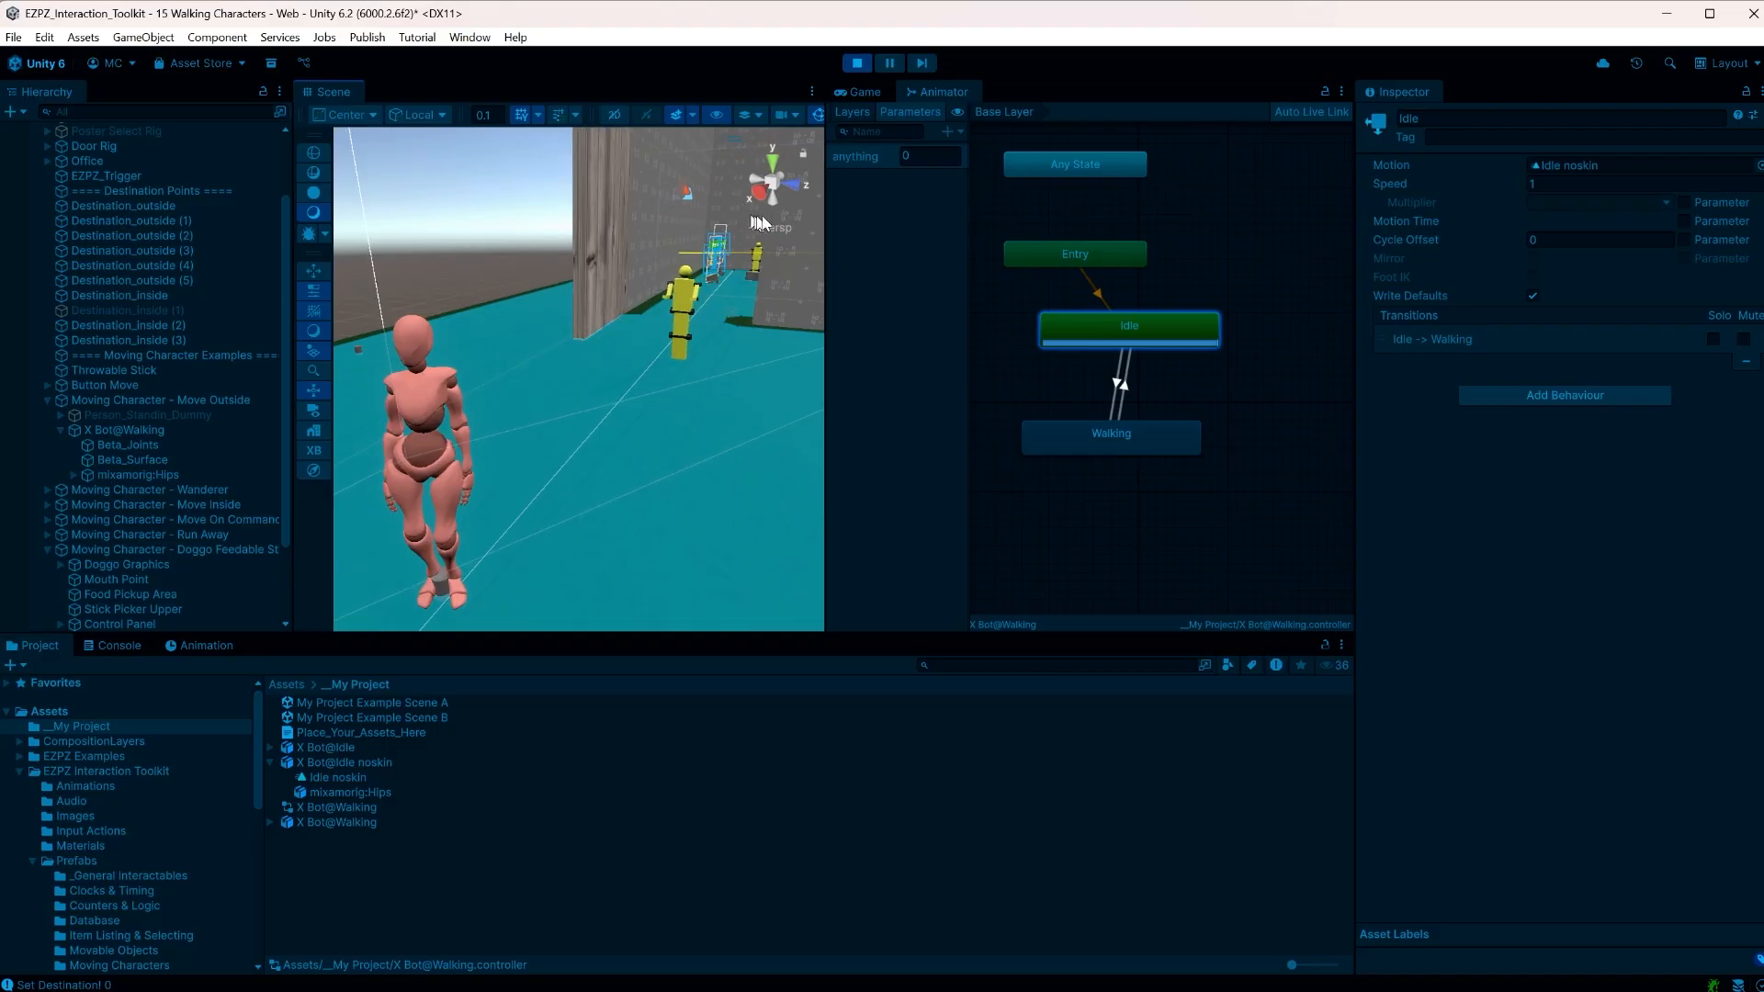
right_drag(563, 424, 478, 459)
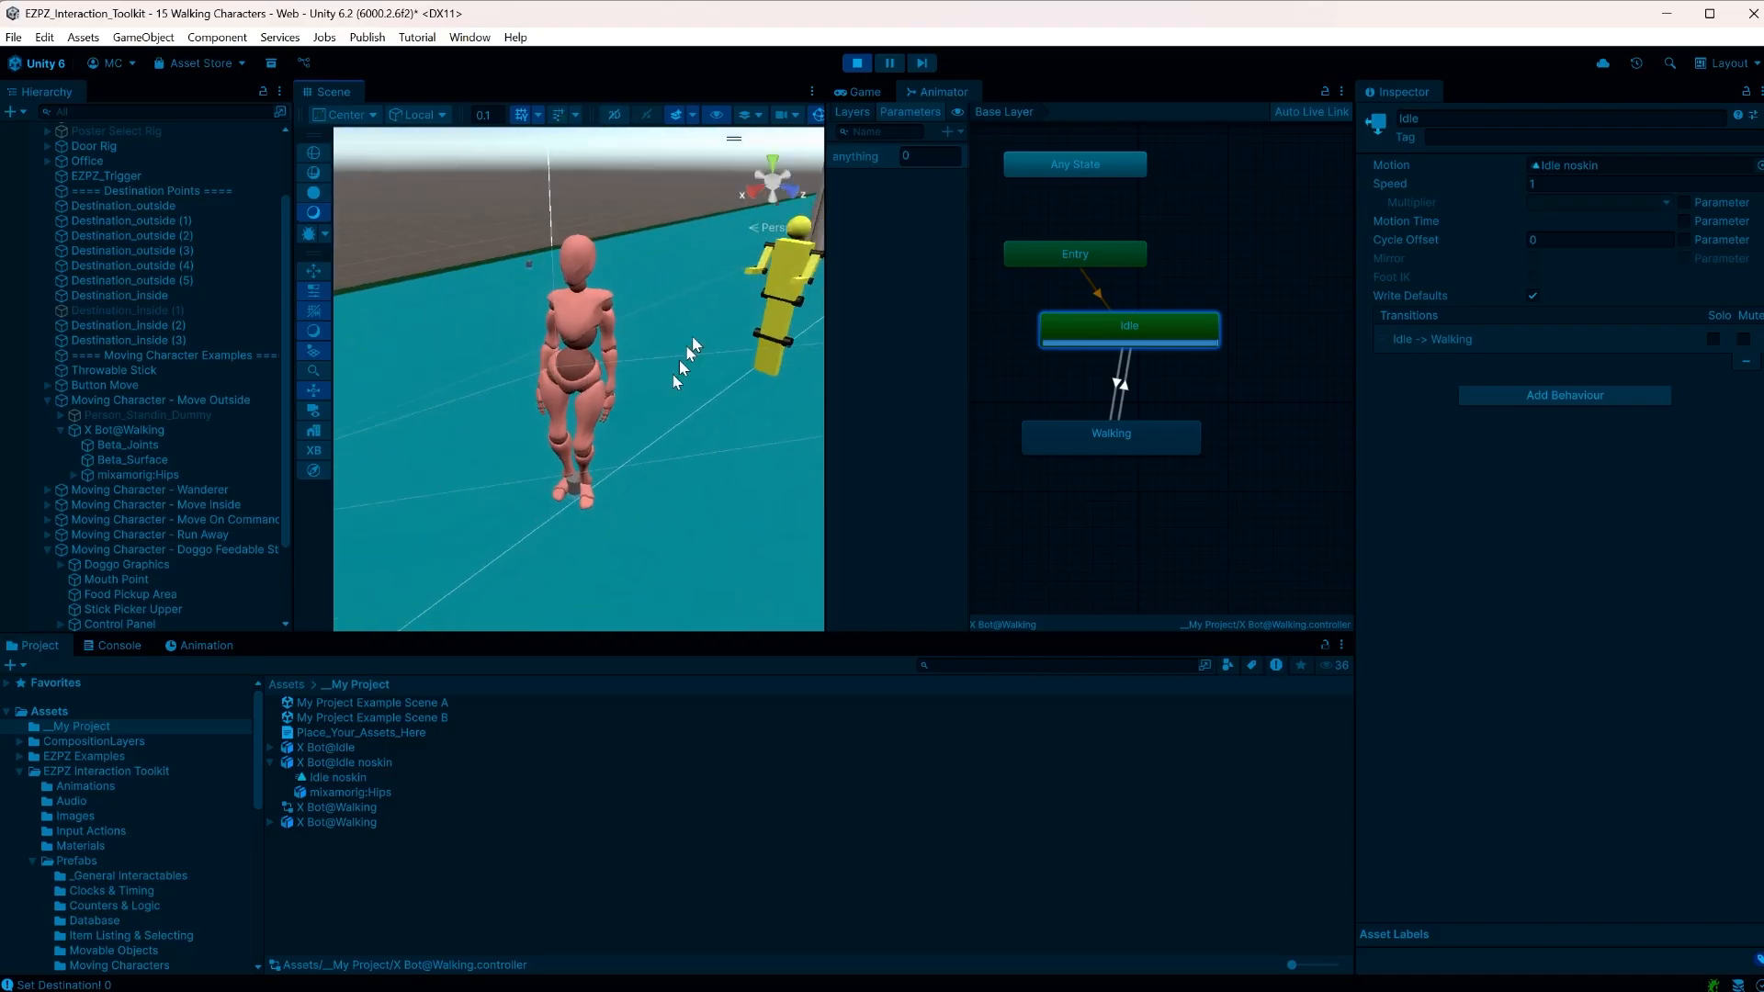
click(859, 63)
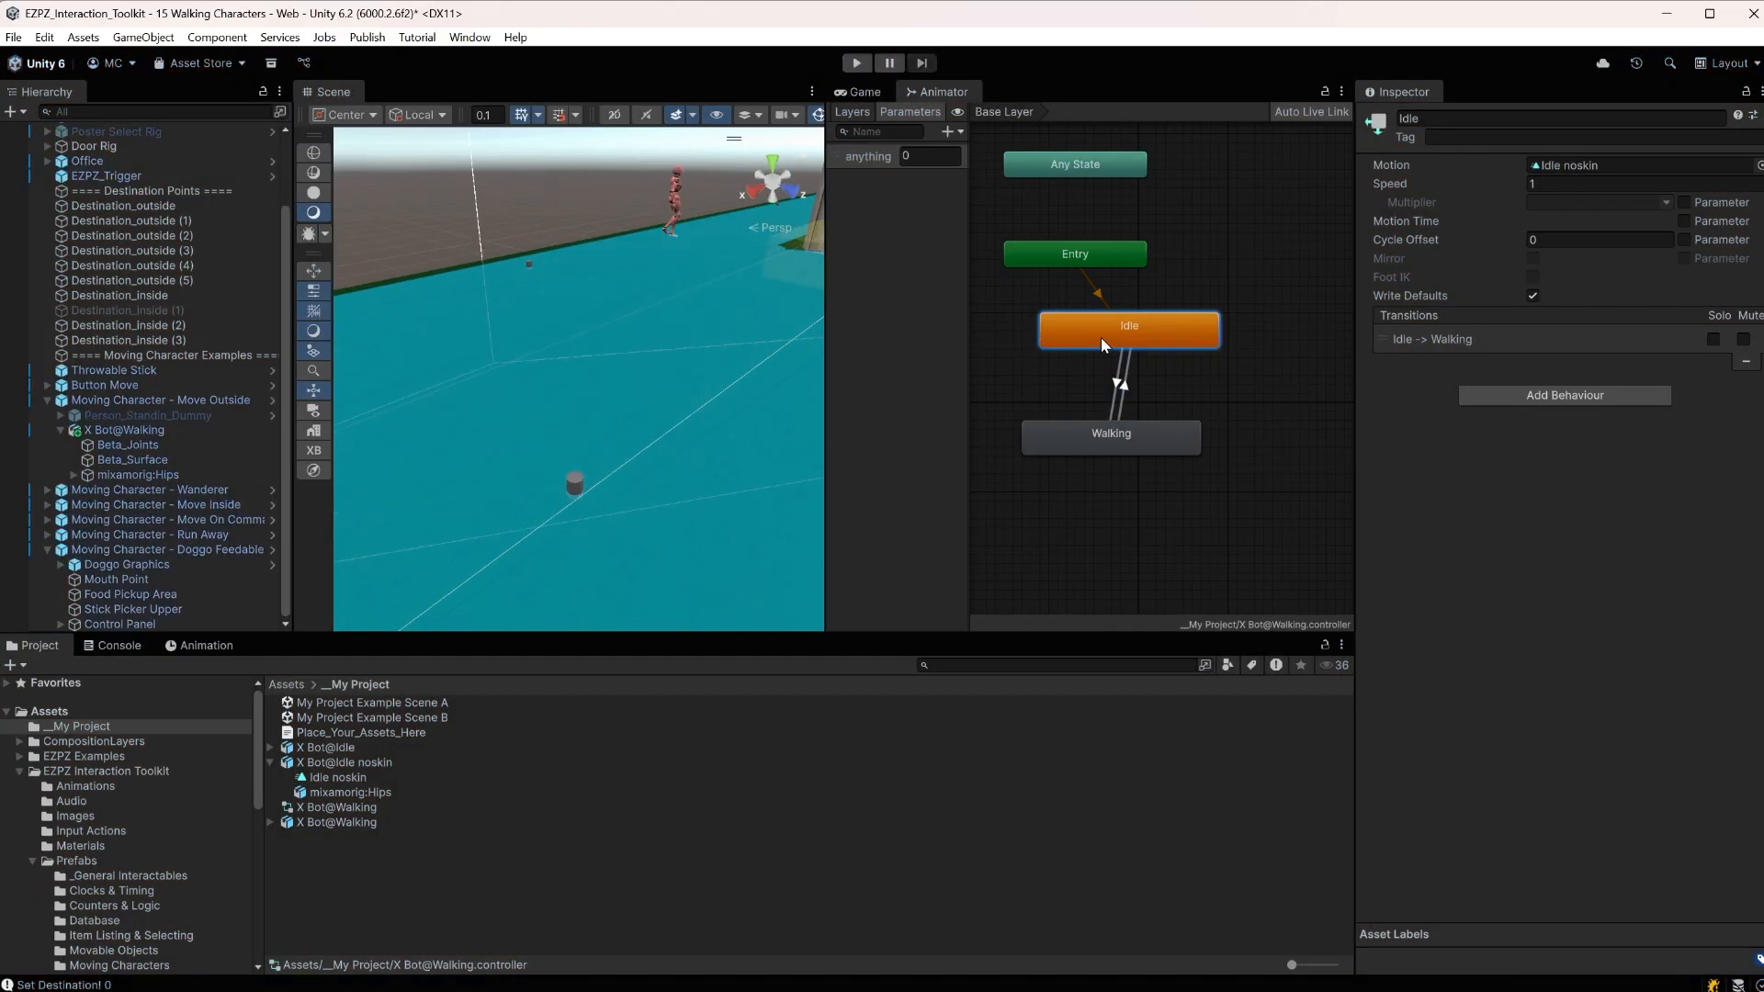
Enable Loop Time for the Idle noskin clip, and start the scene while applying the changed import settings
click(367, 779)
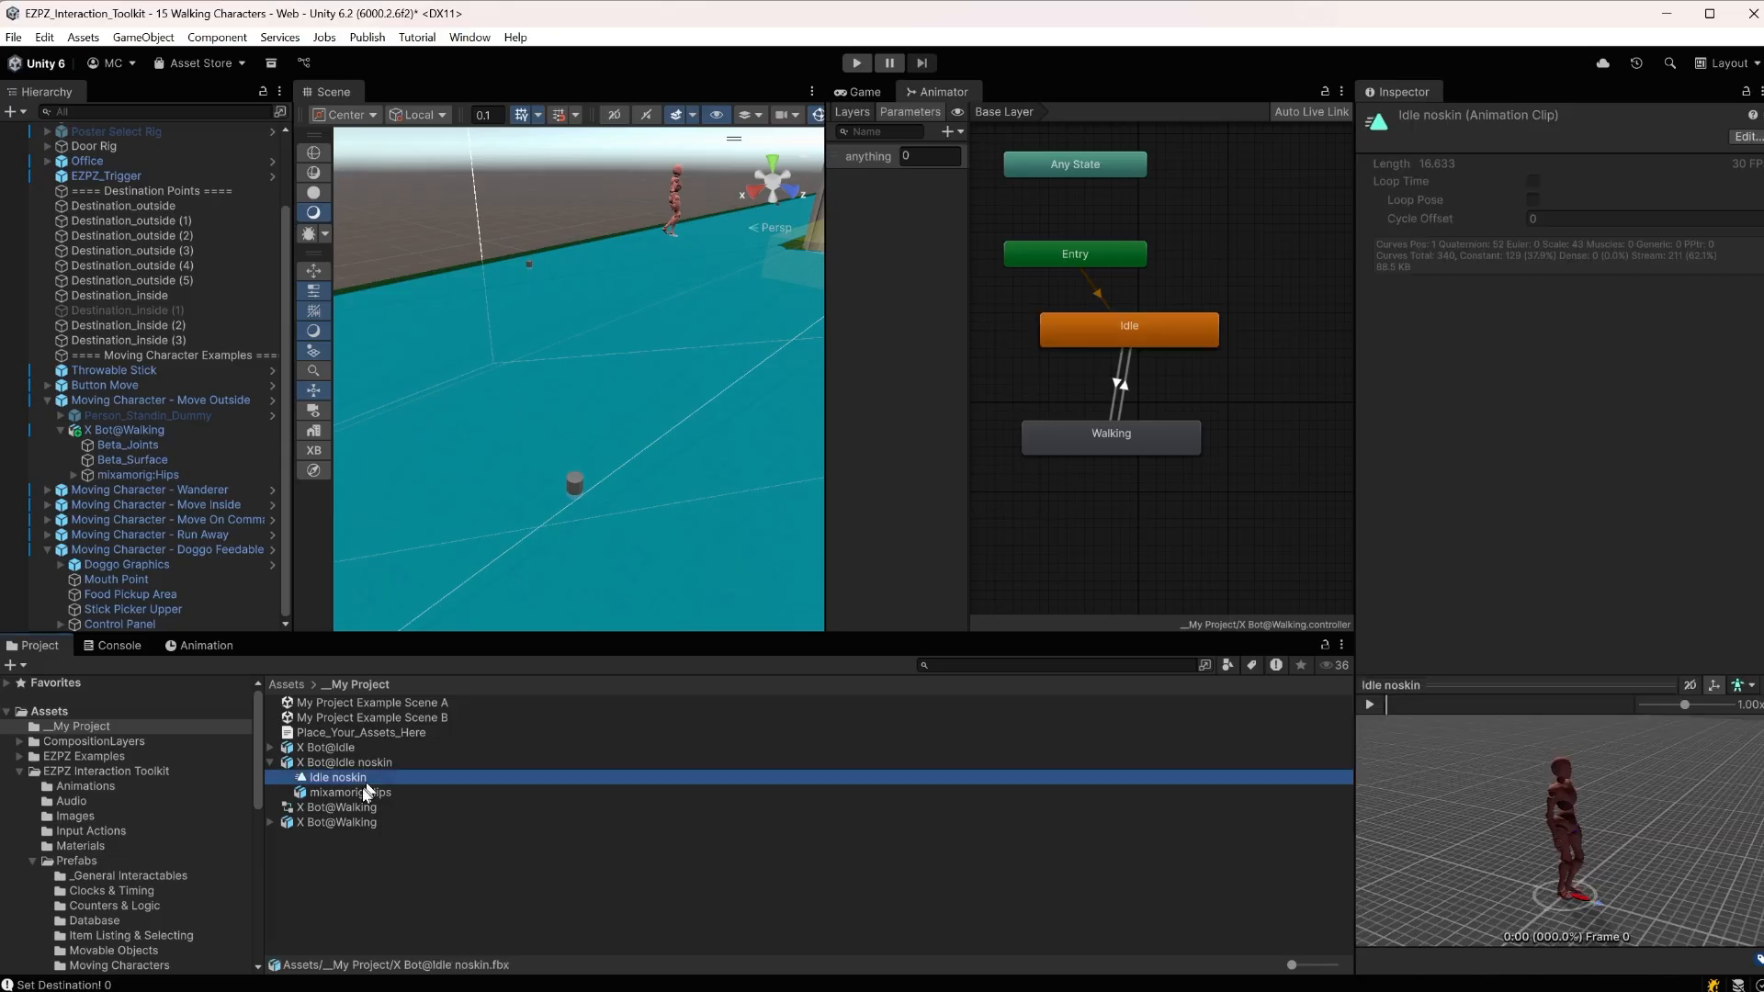
click(1756, 138)
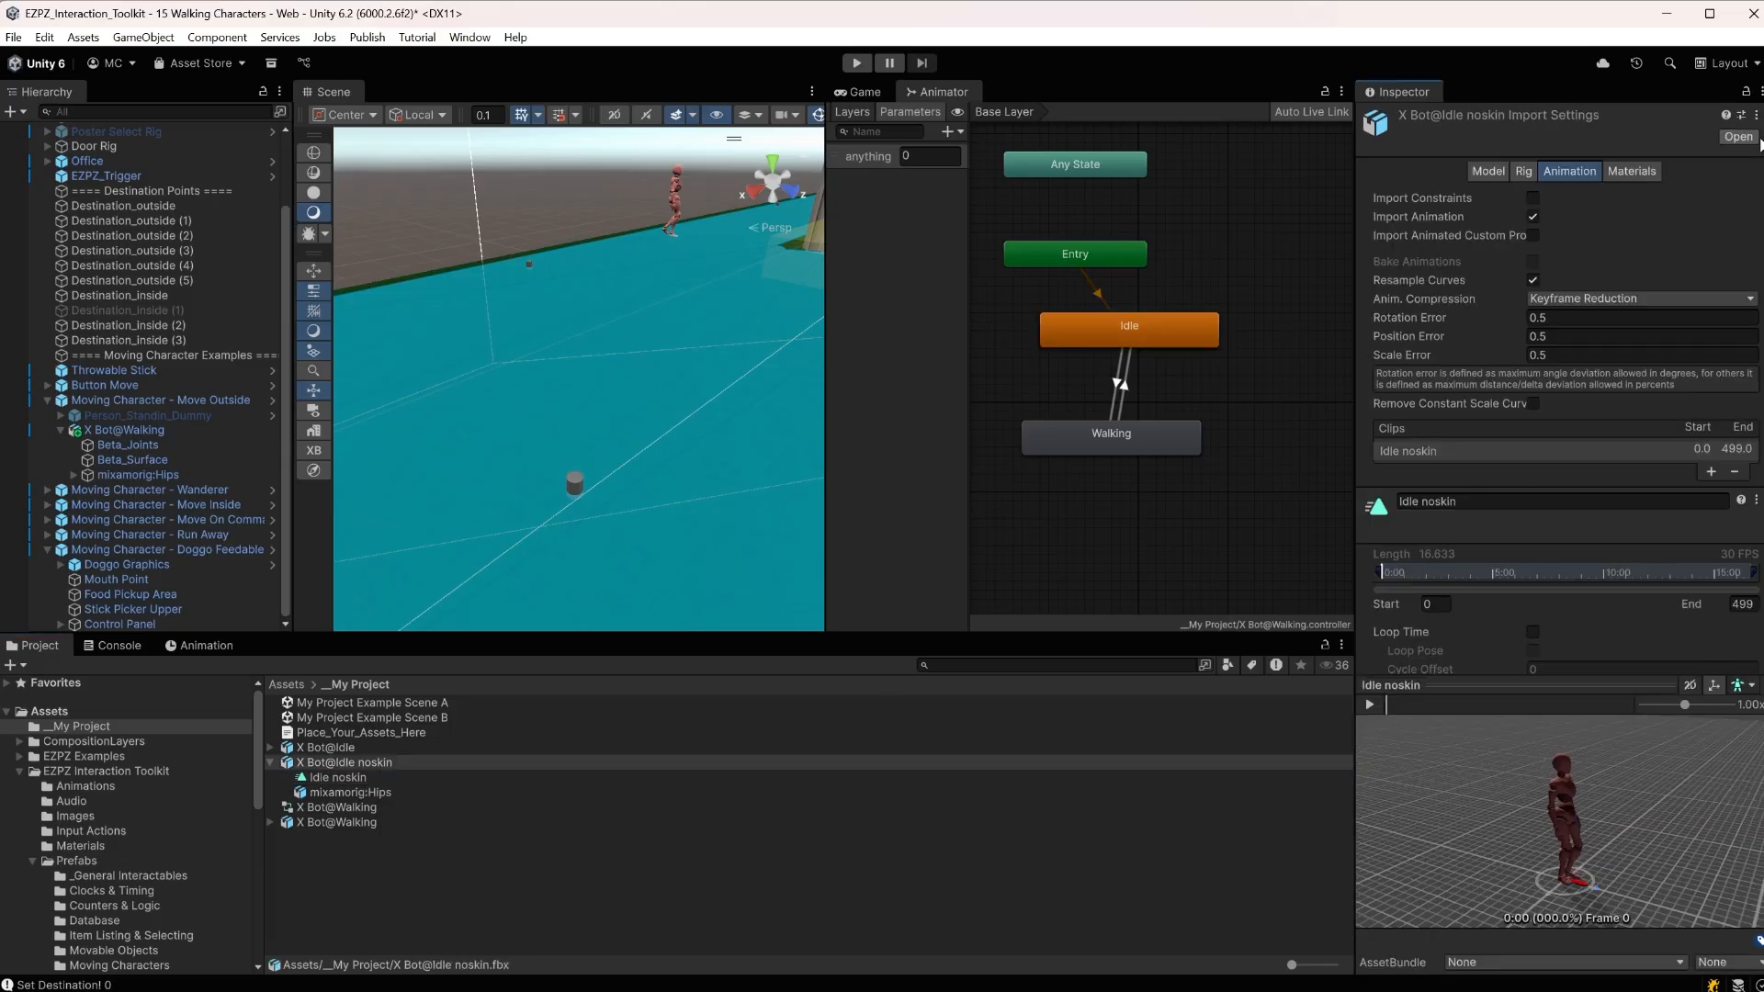
scroll(1517, 521, down, 3)
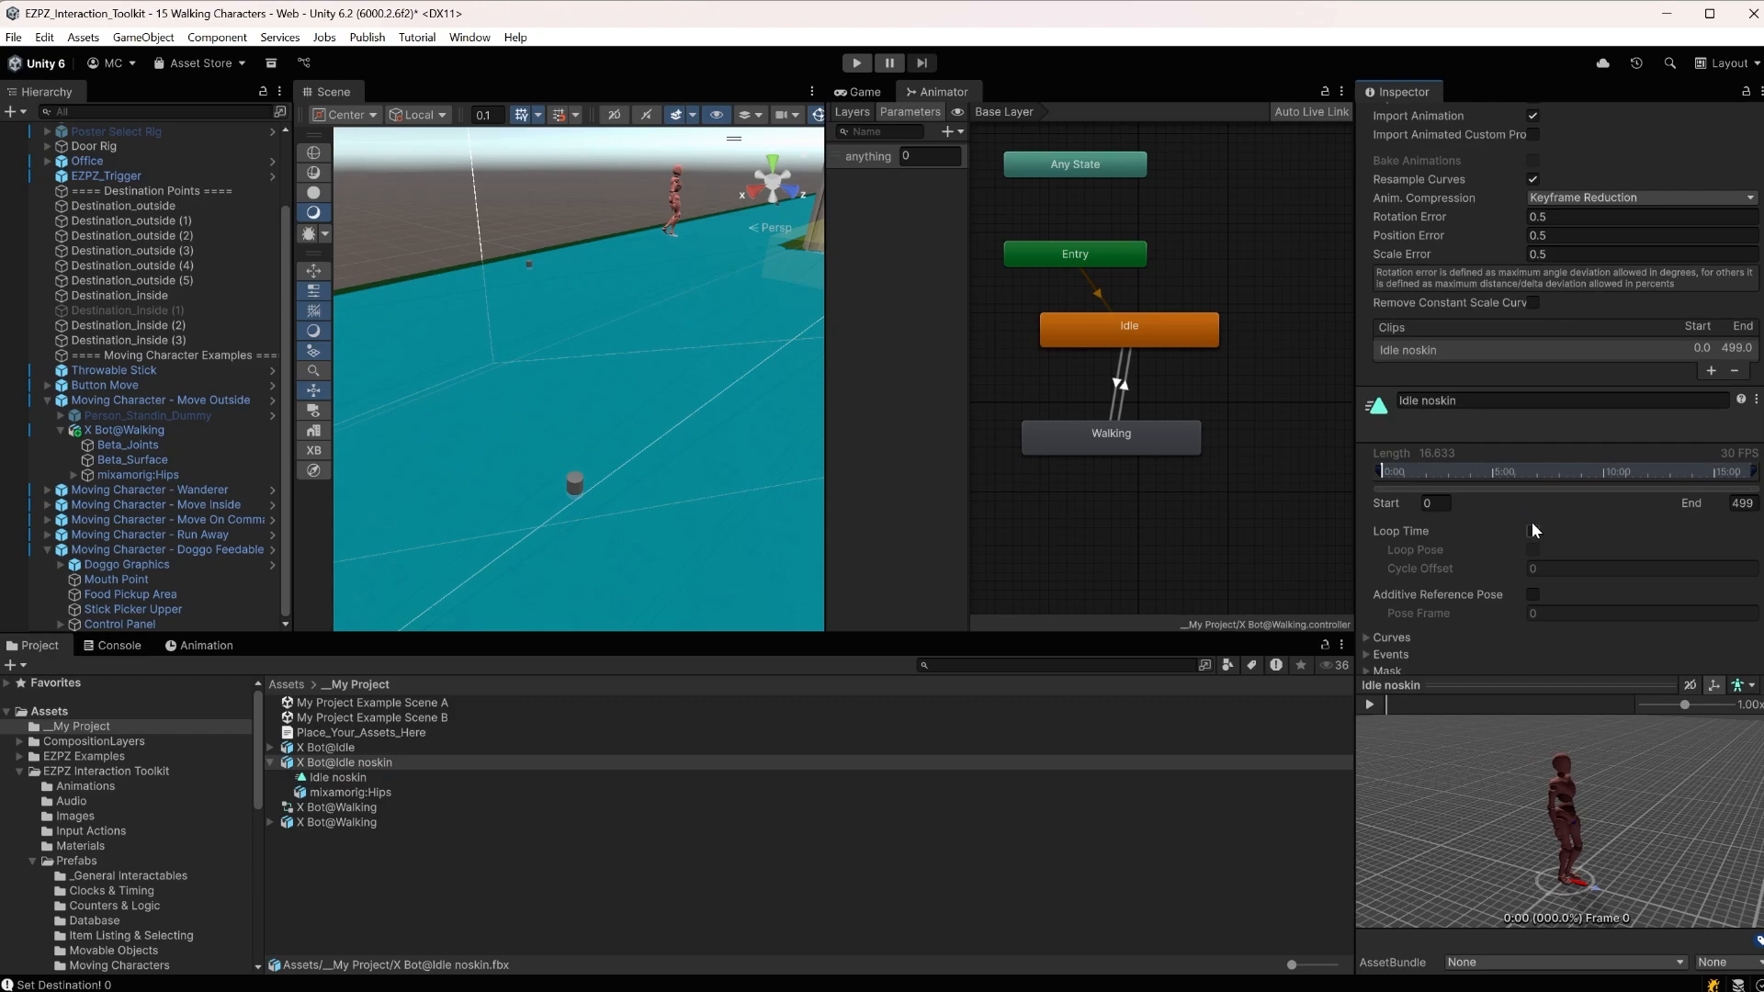
click(1533, 531)
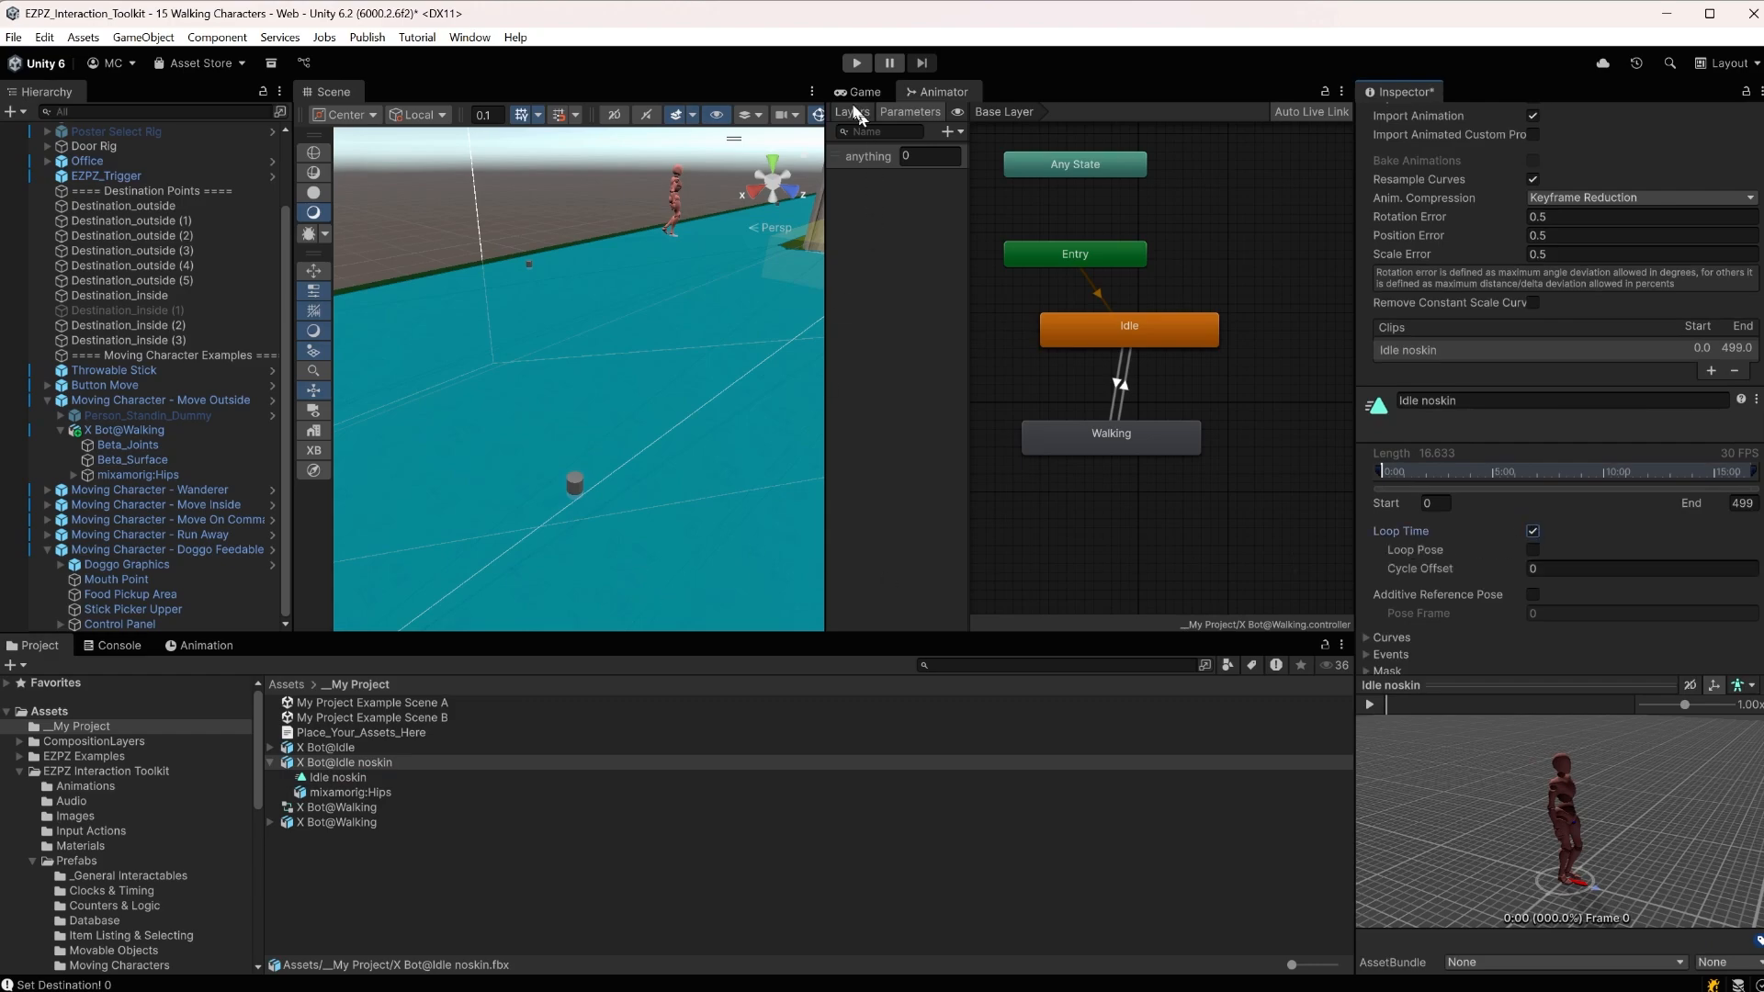
click(856, 63)
click(859, 534)
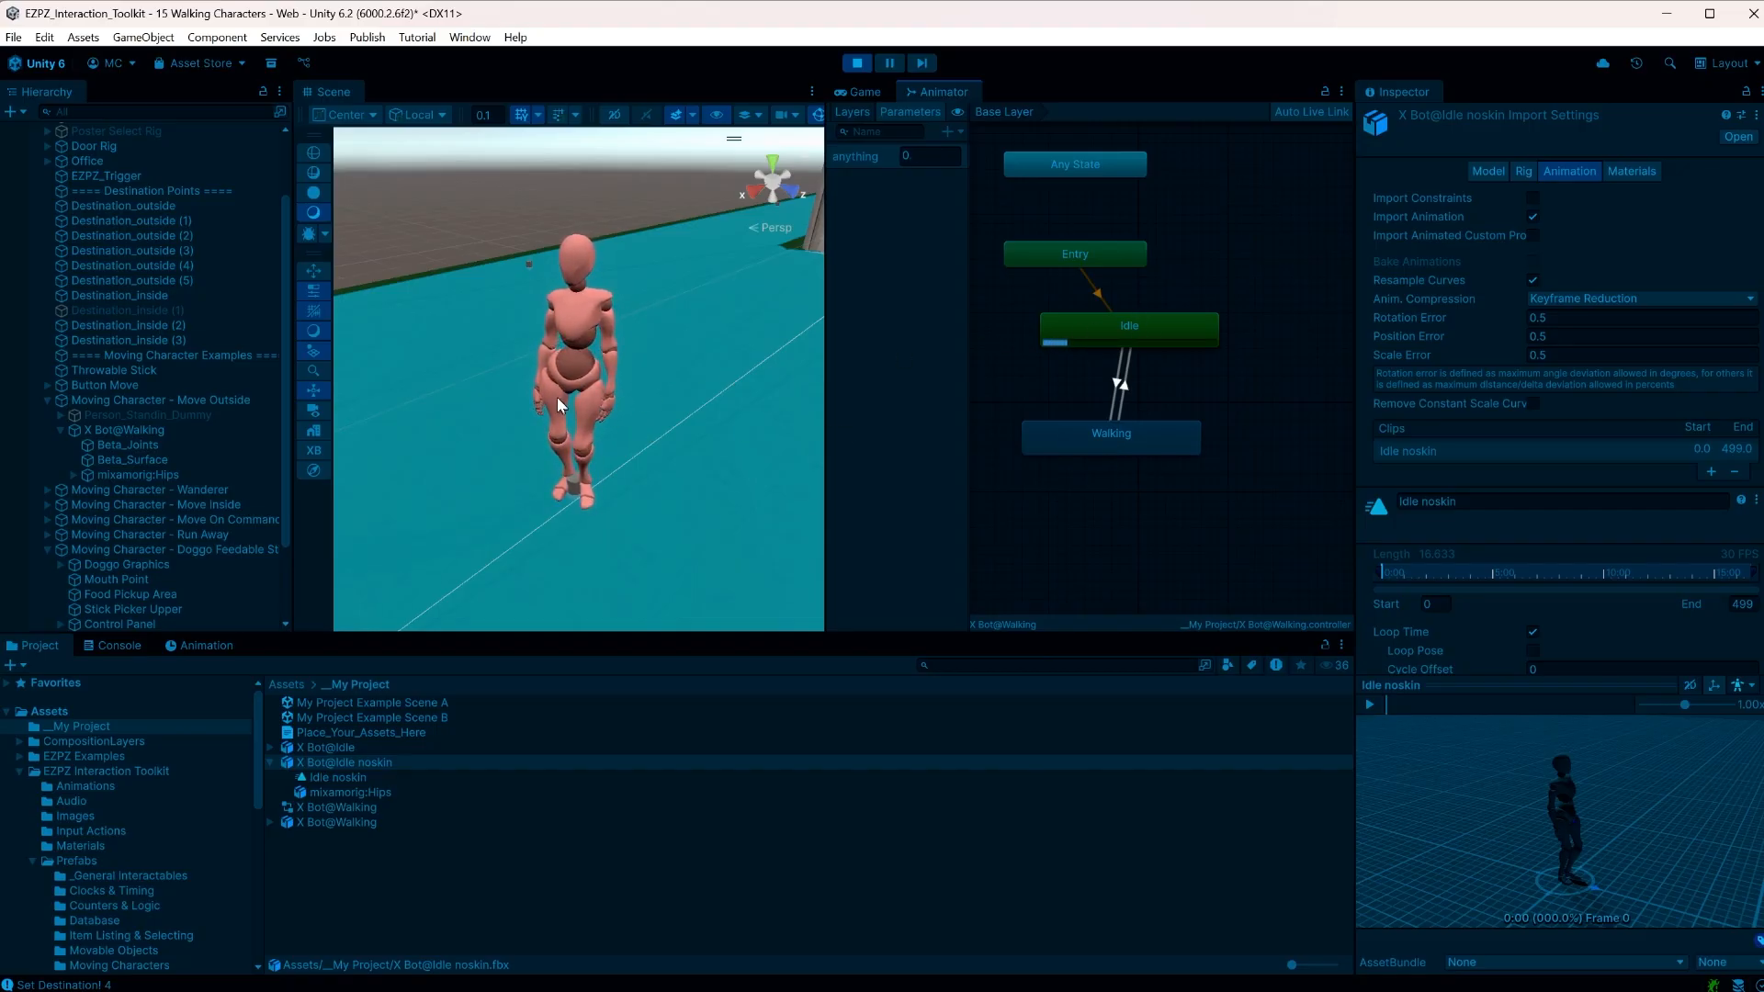
Watch the X Bot's idle animation loop up close at the destination, and end the play test
scroll(558, 399, up, 3)
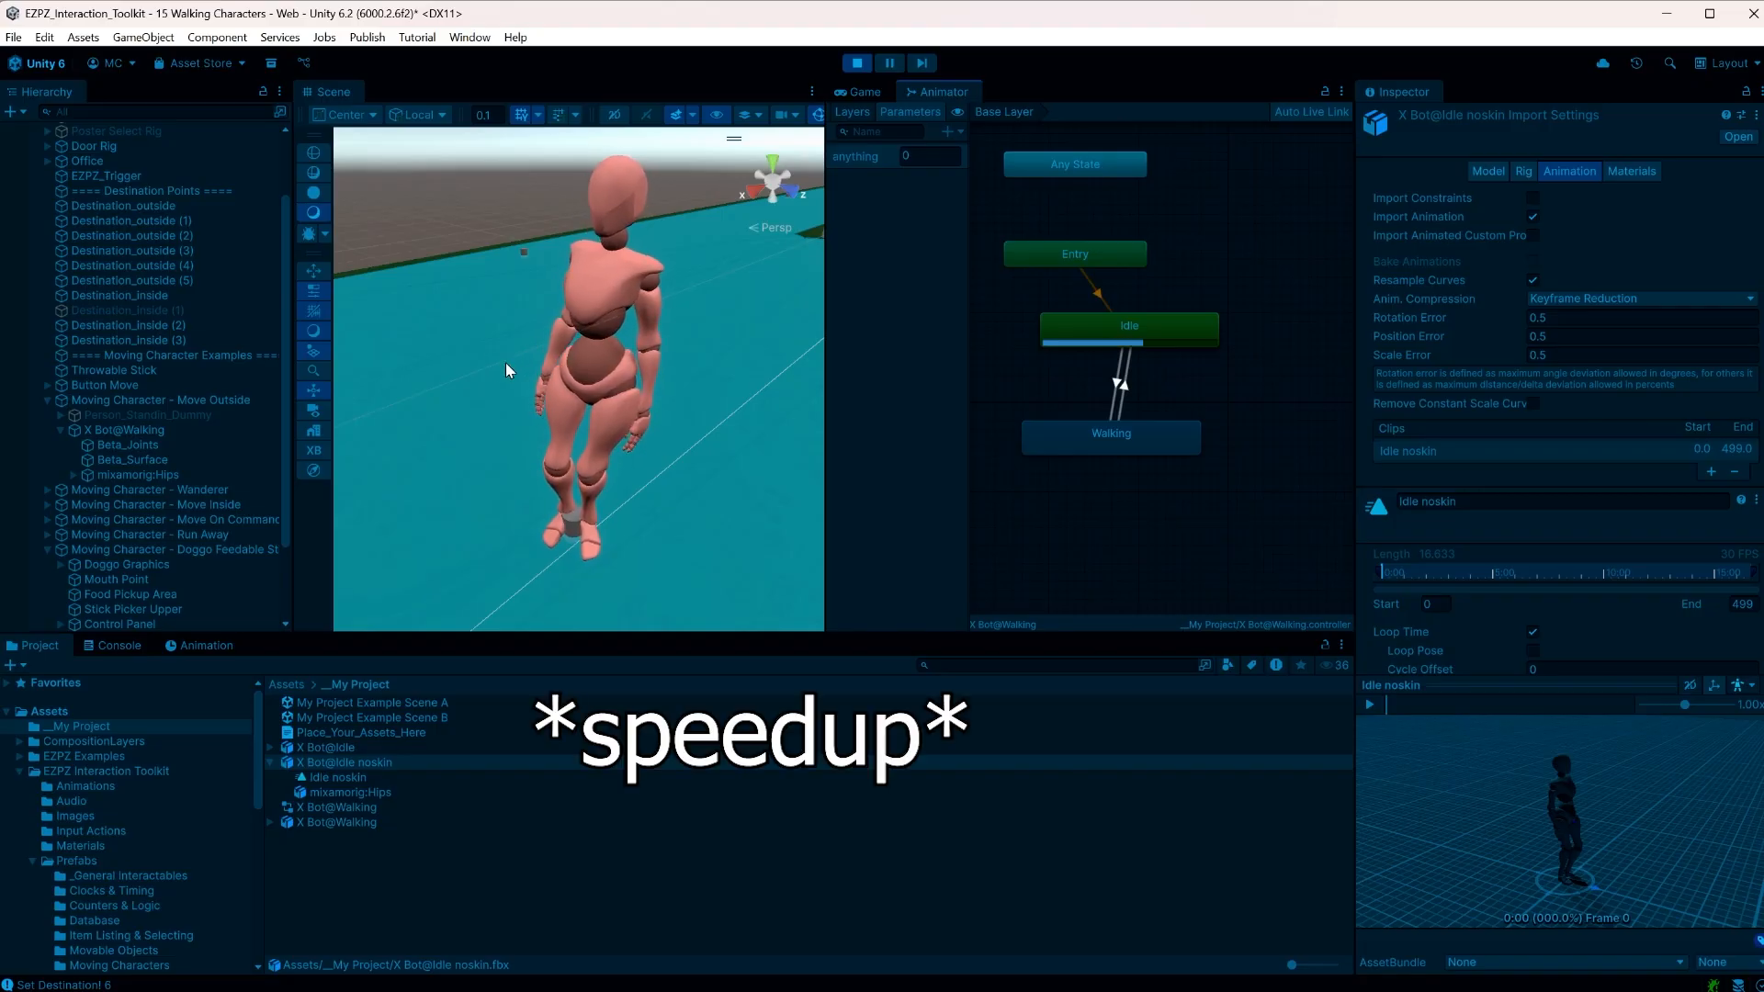
scroll(515, 356, down, 5)
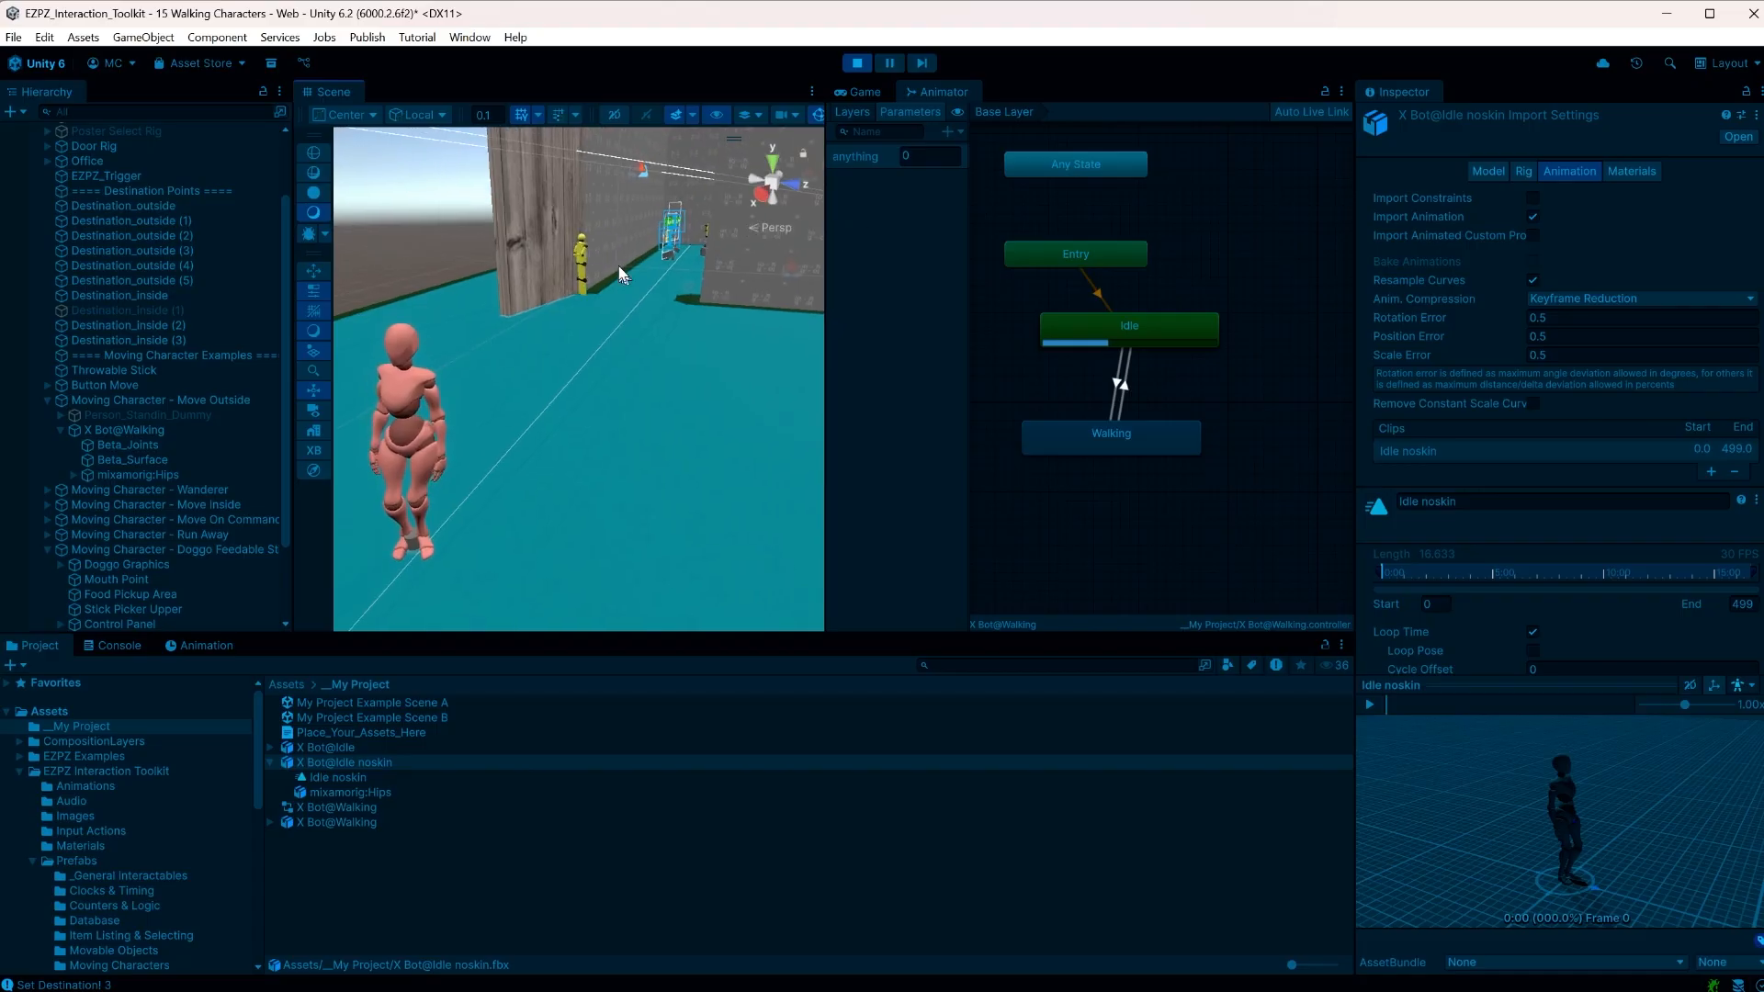
click(856, 63)
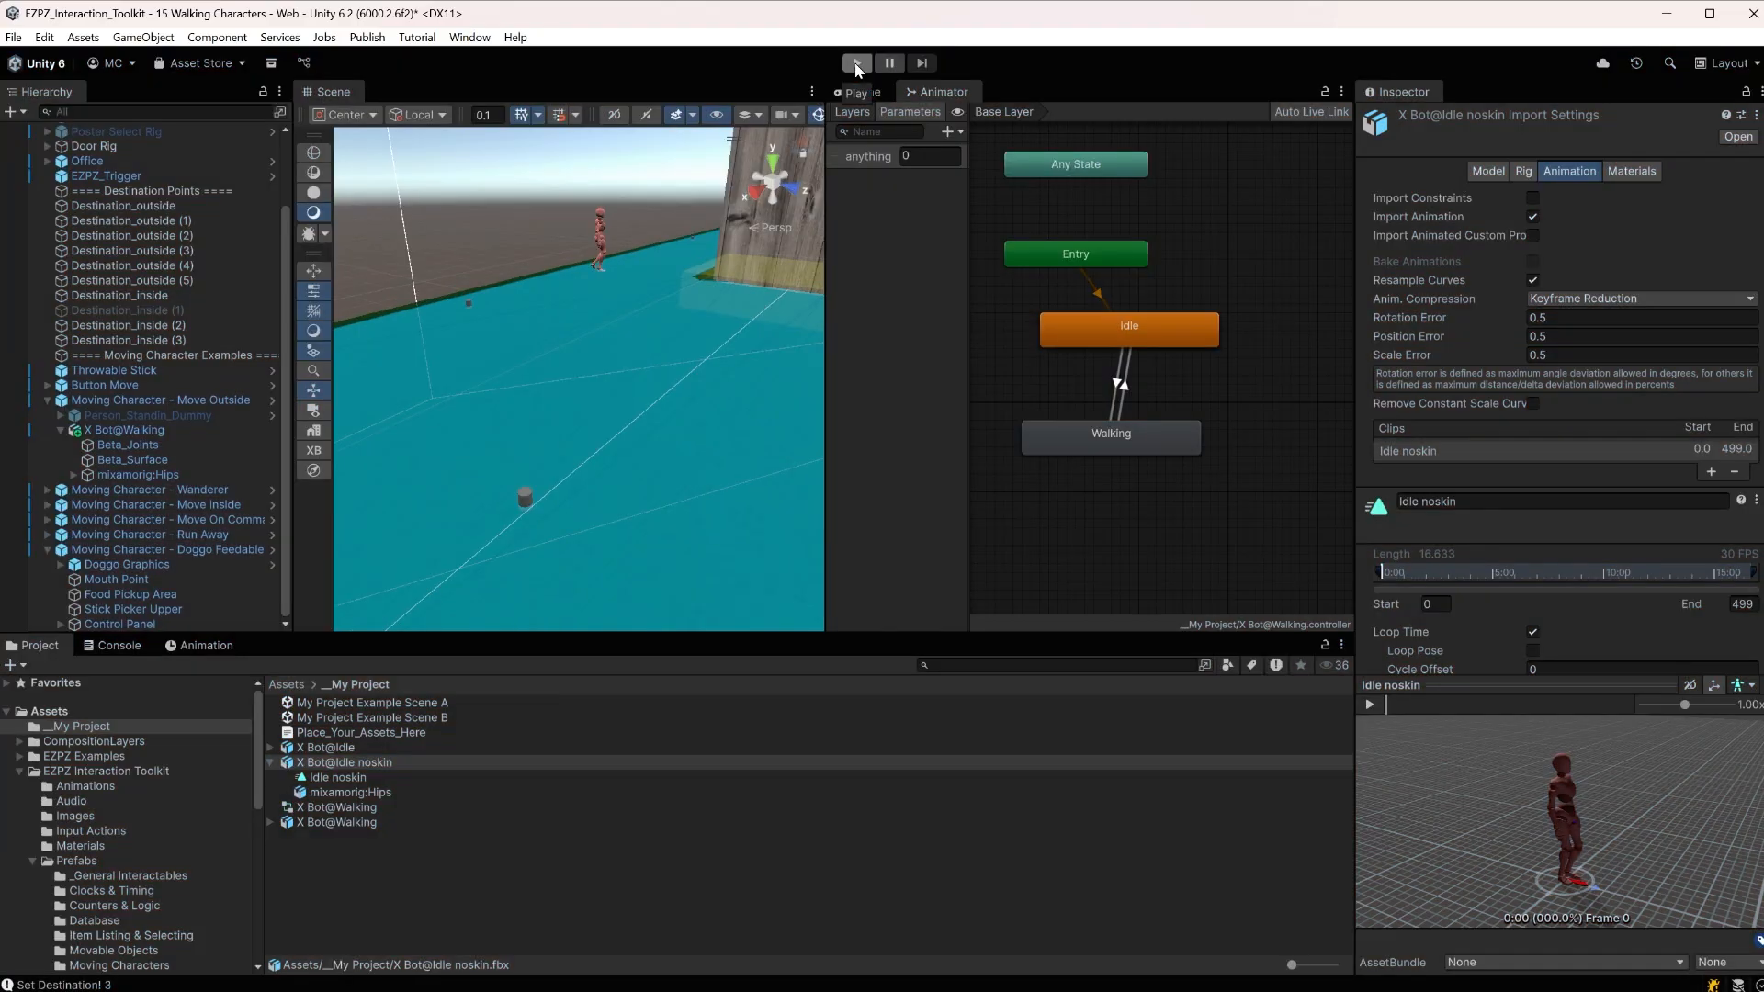
Rename the Animator parameter to speed and set Moving Character - Move Outside's Speed String to speed
double_click(865, 156)
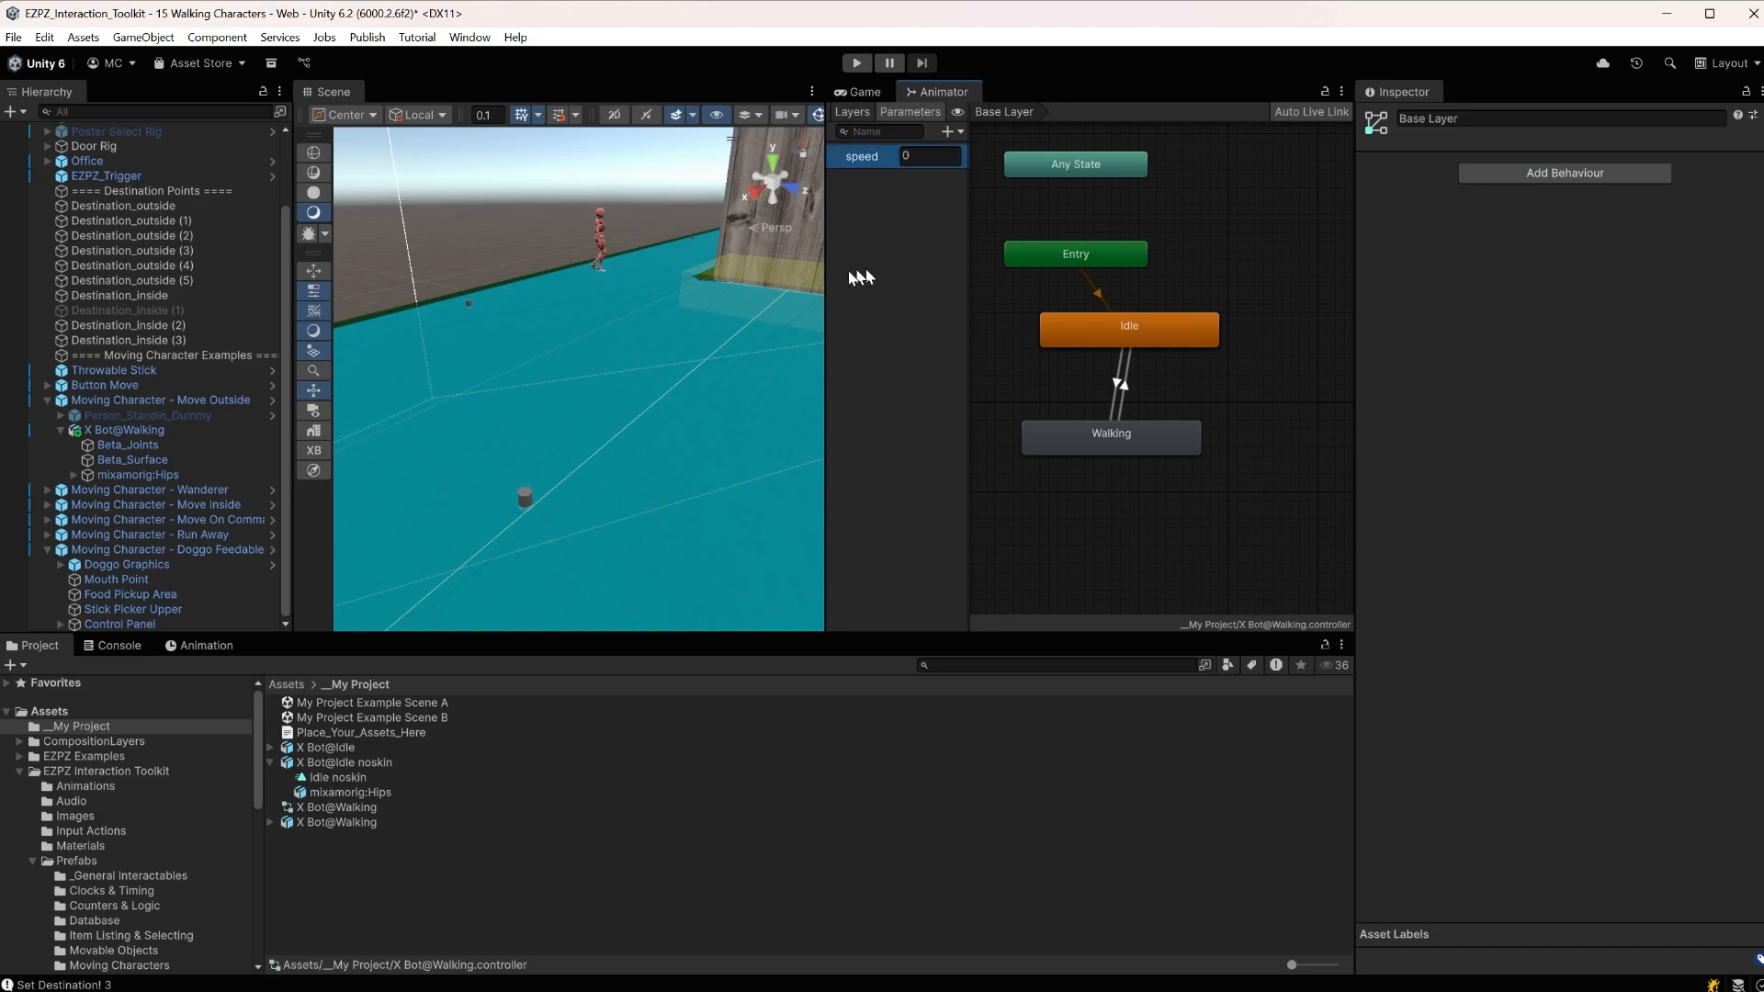
click(253, 402)
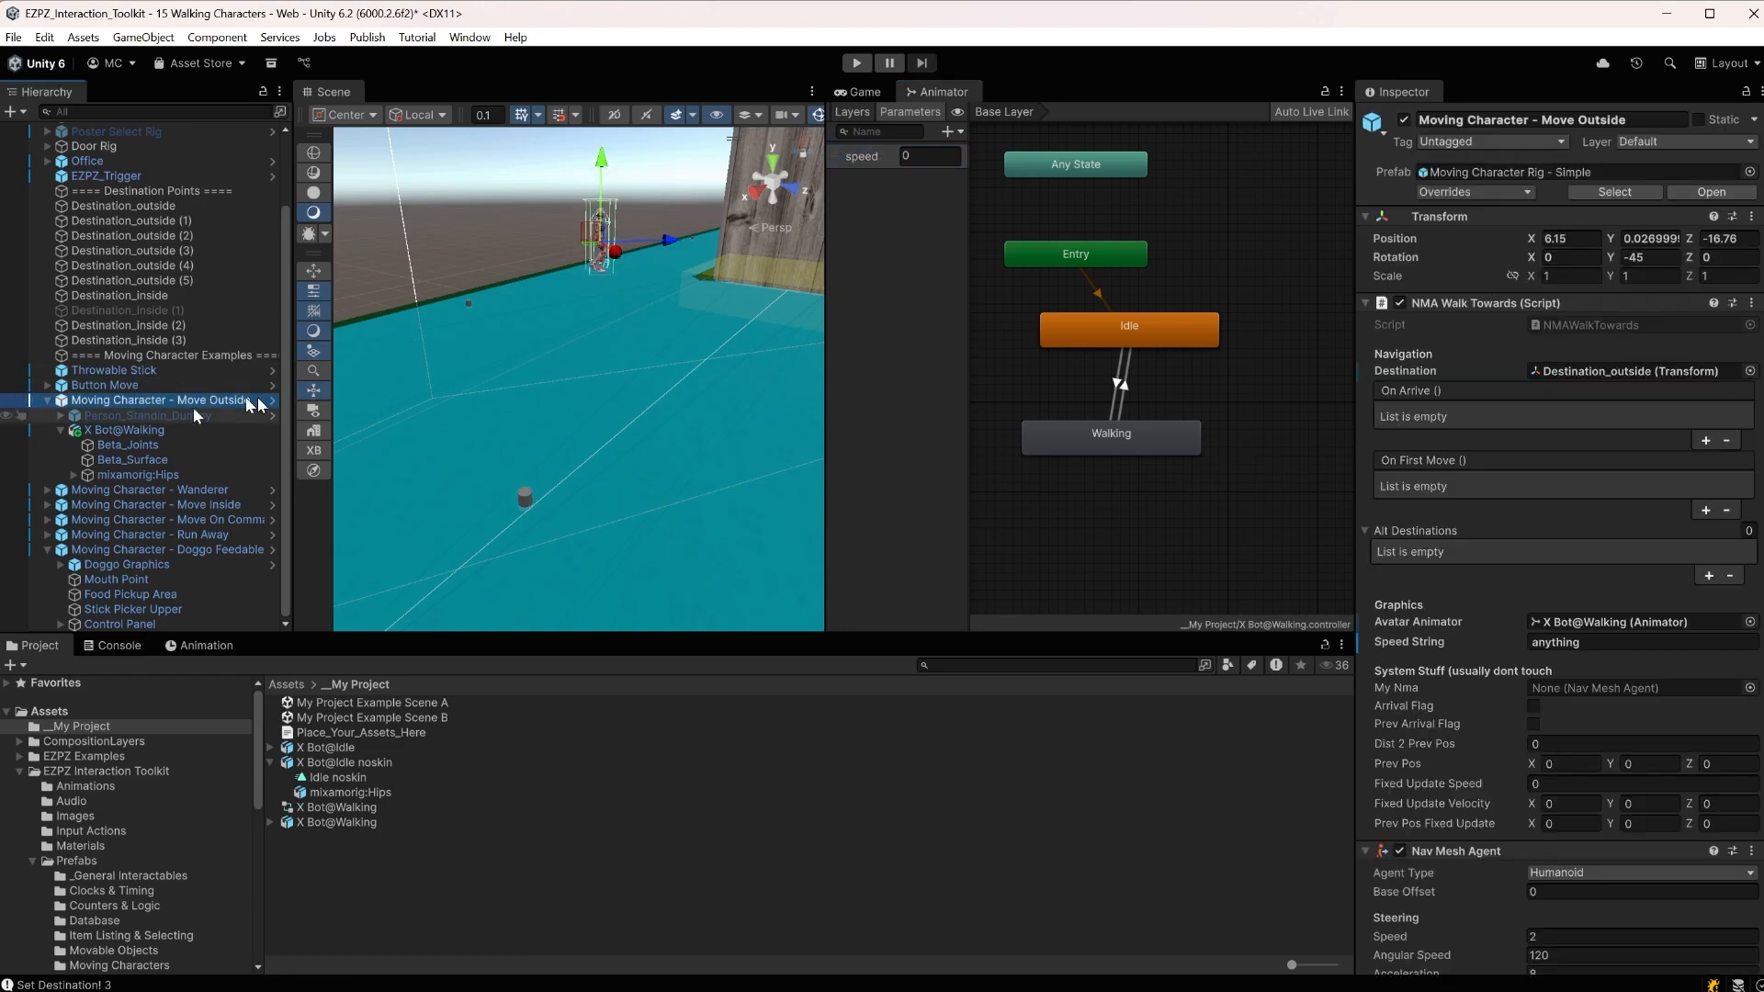
click(1553, 641)
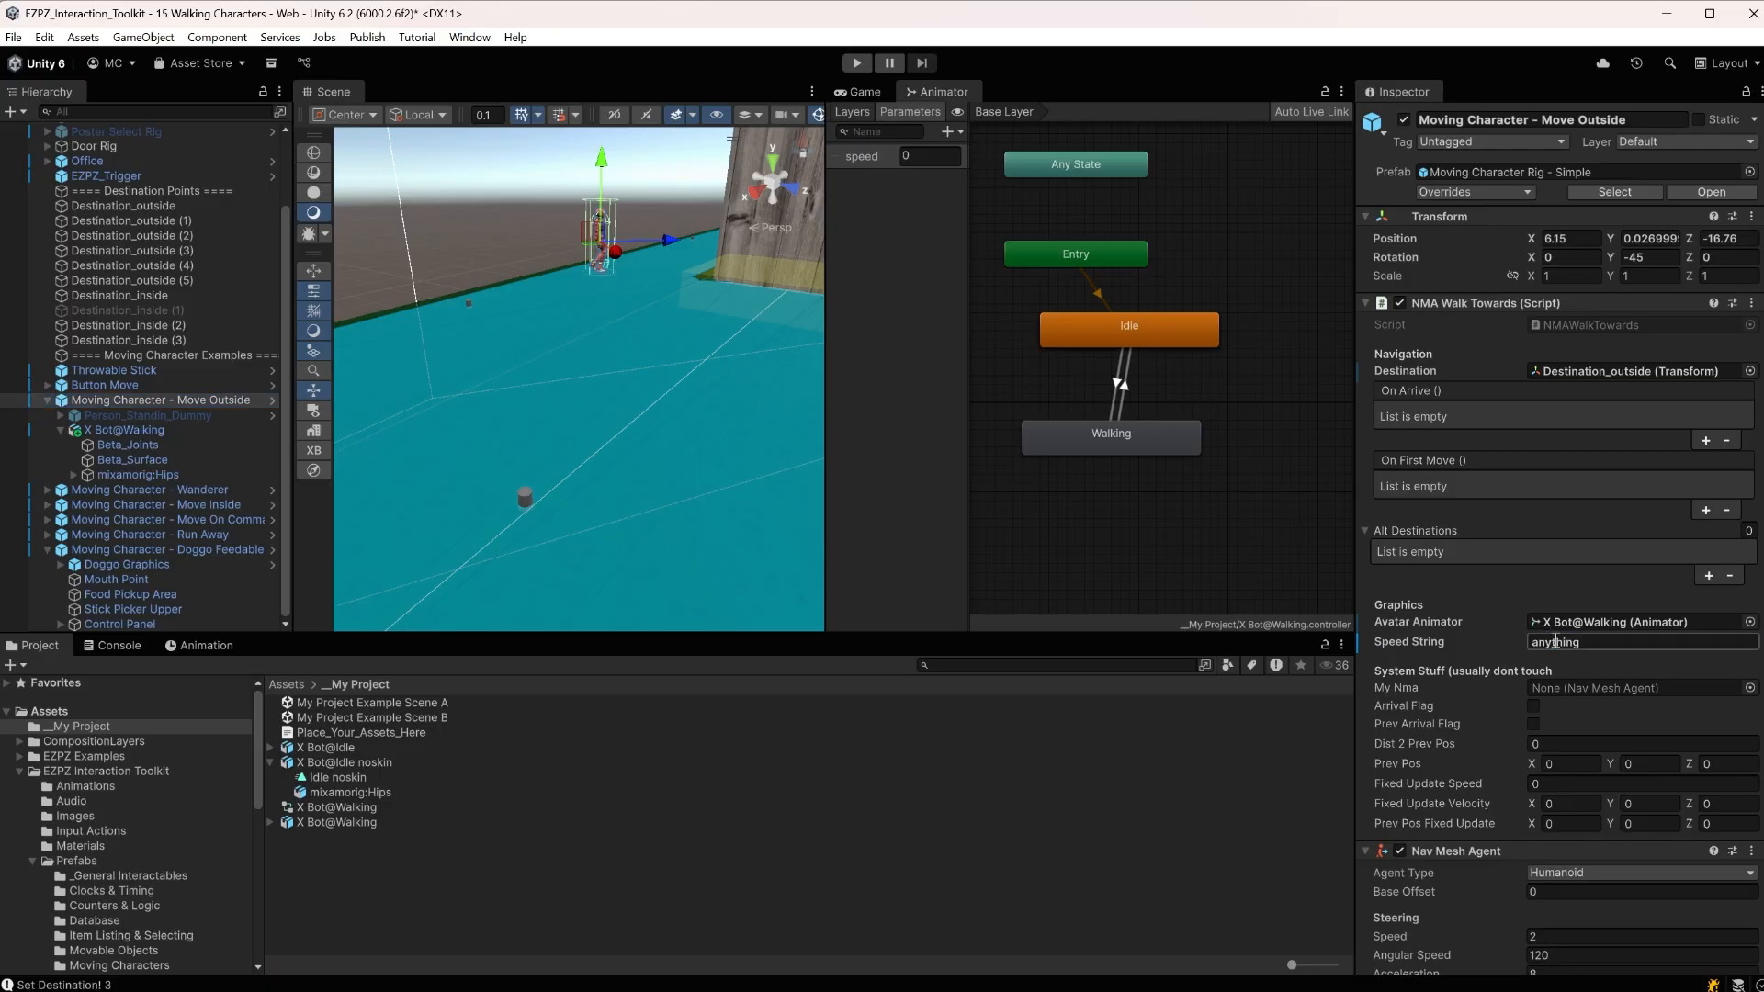
text(speed)
key(Return)
Frame Moving Character - Move Outside in the scene, select its X Bot@Walking model and examine it from the side
key(f)
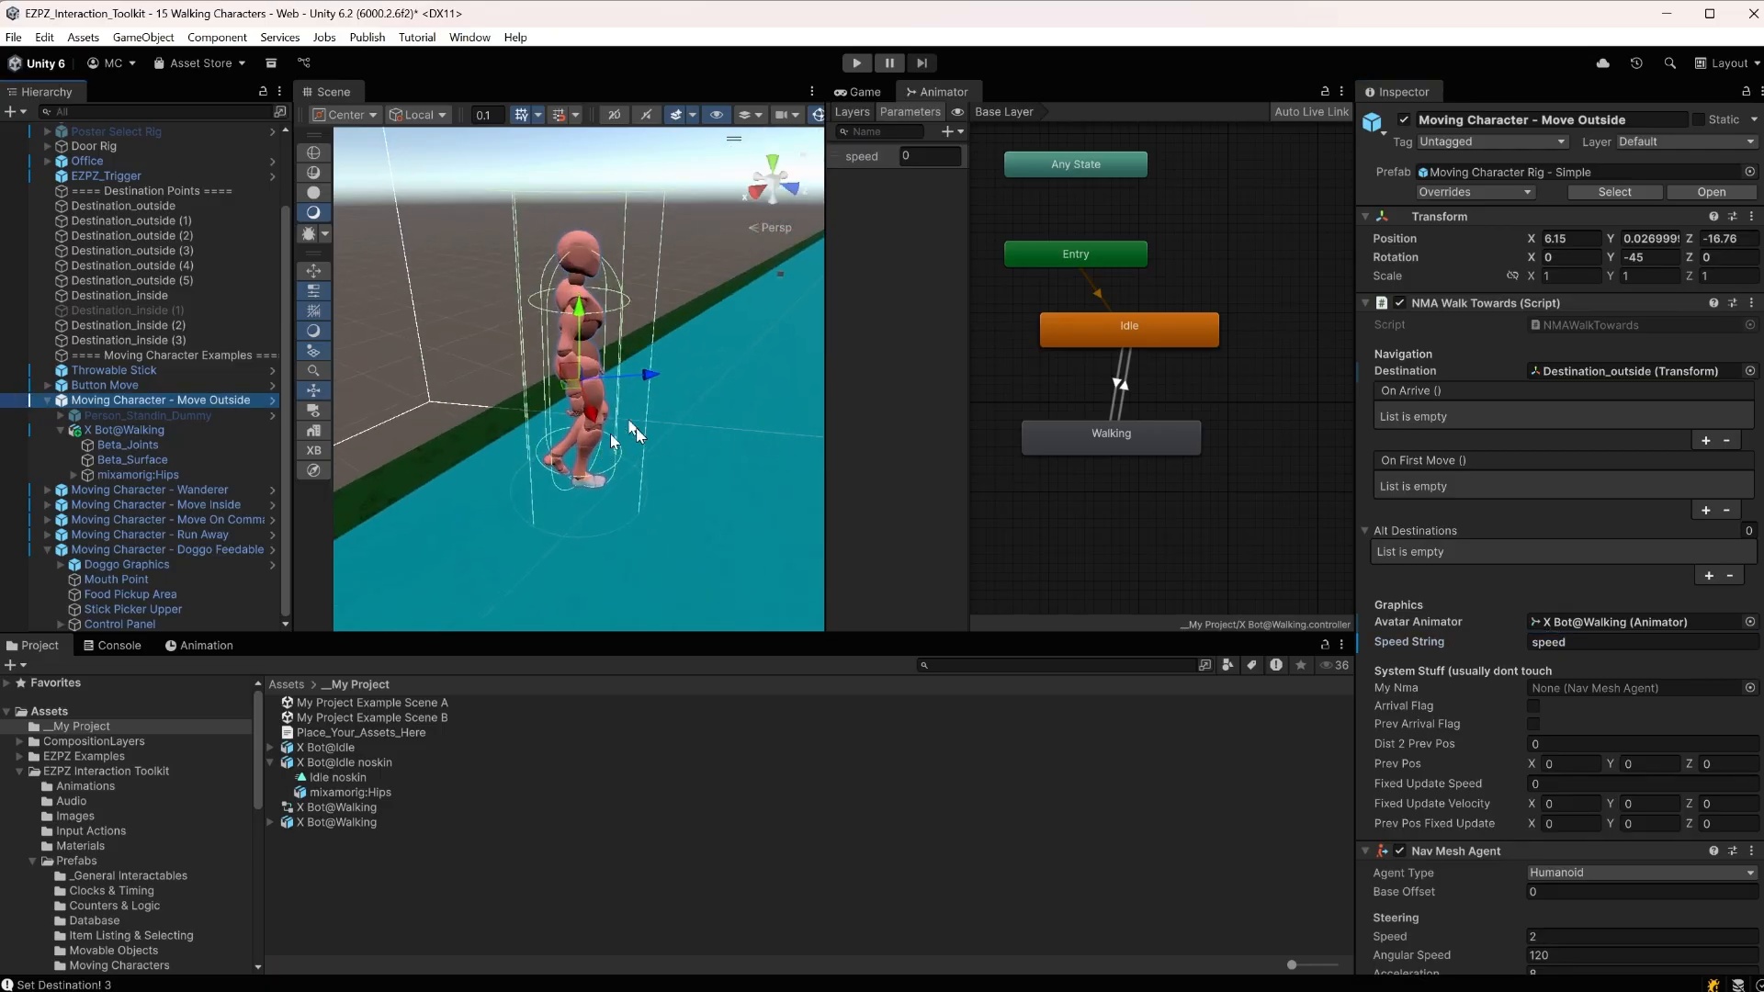
alt+drag(634, 432, 698, 349)
click(577, 386)
alt+drag(634, 521, 615, 332)
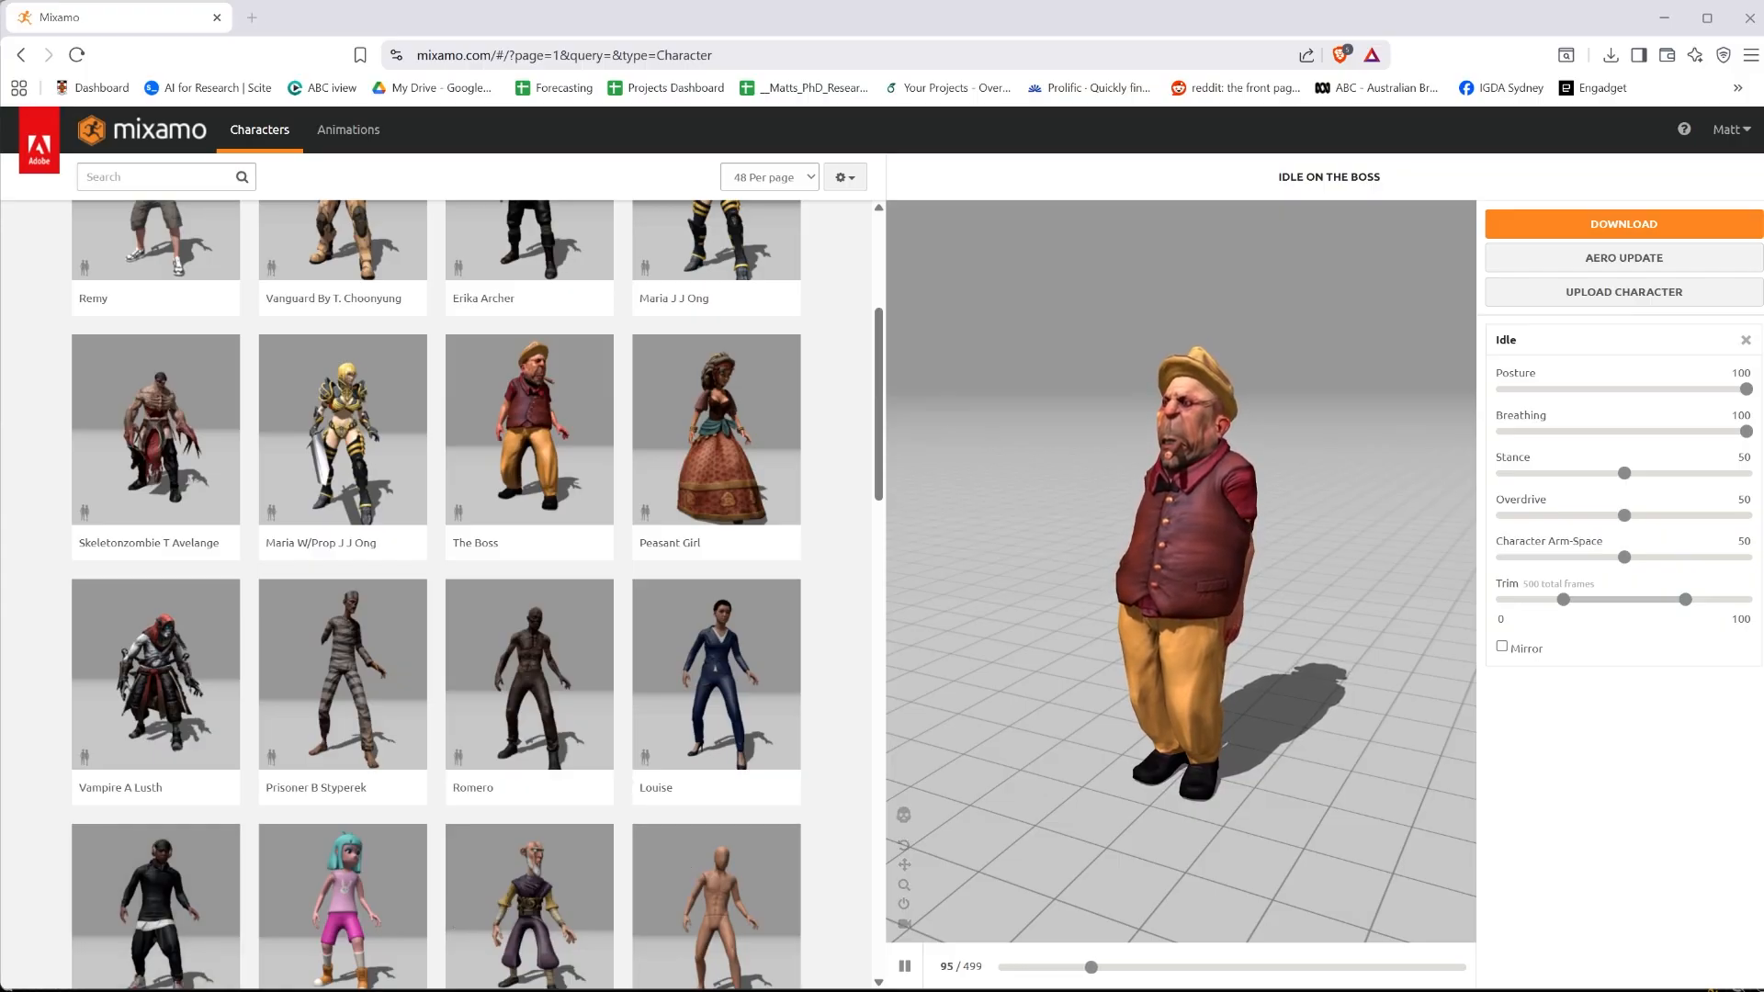
click(241, 991)
click(634, 204)
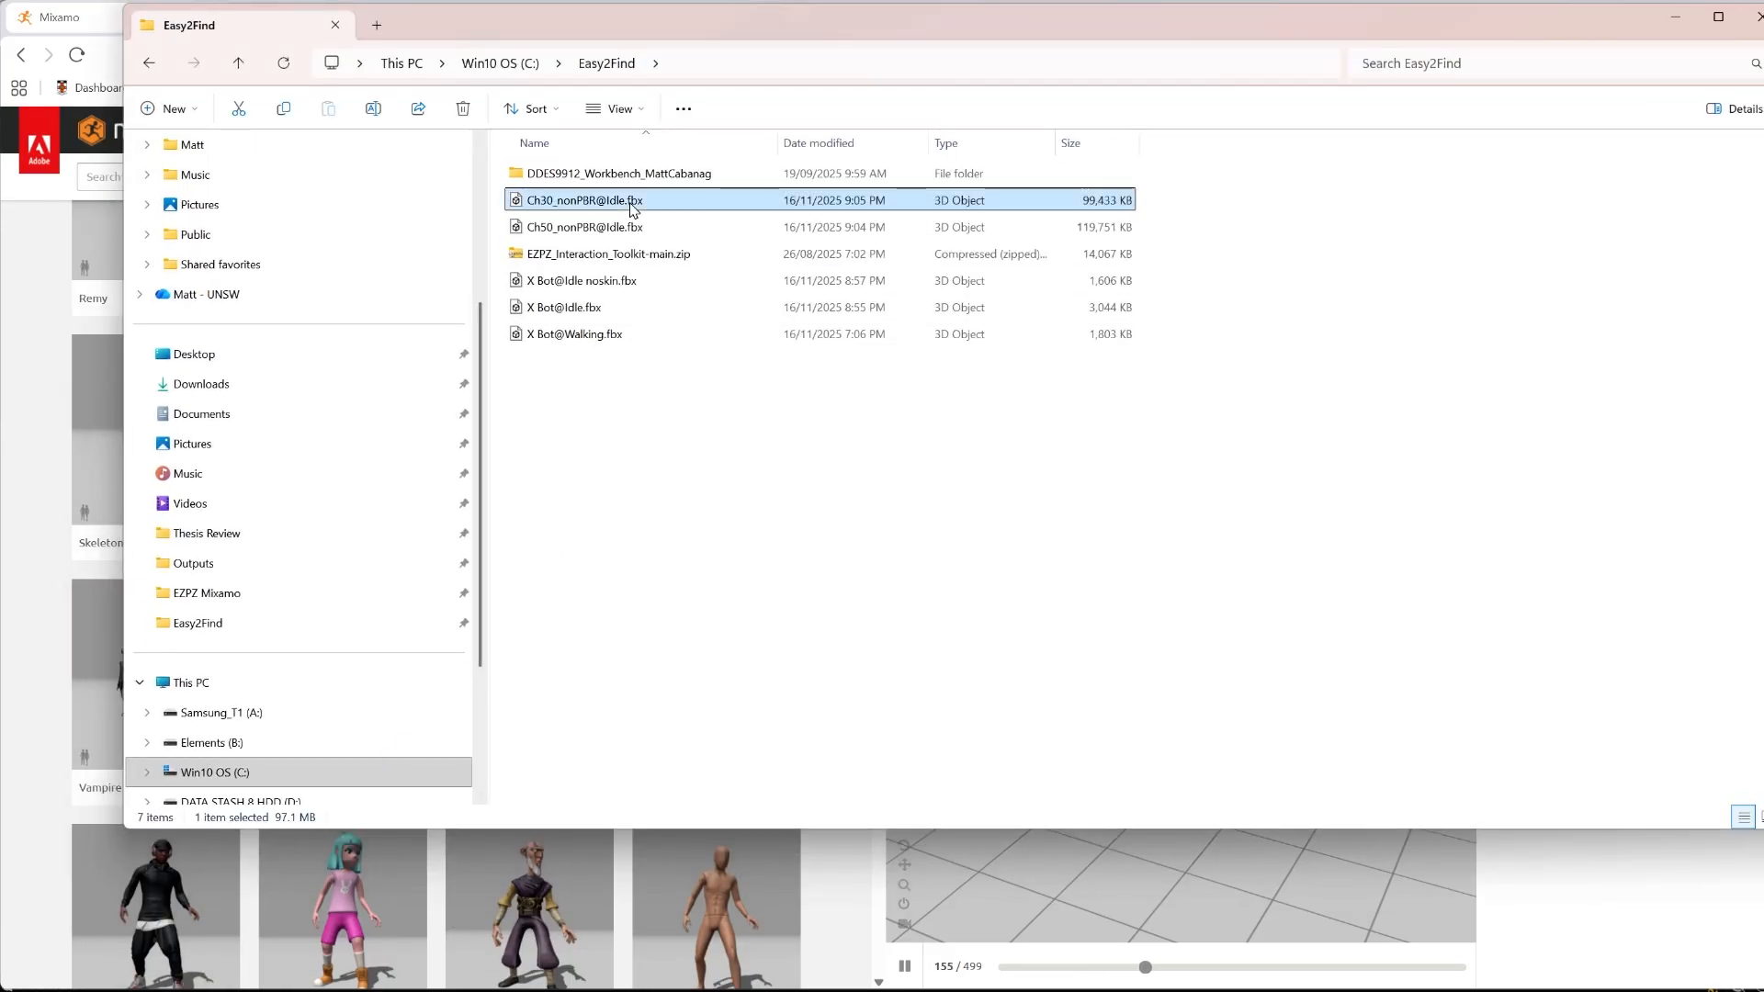
click(633, 227)
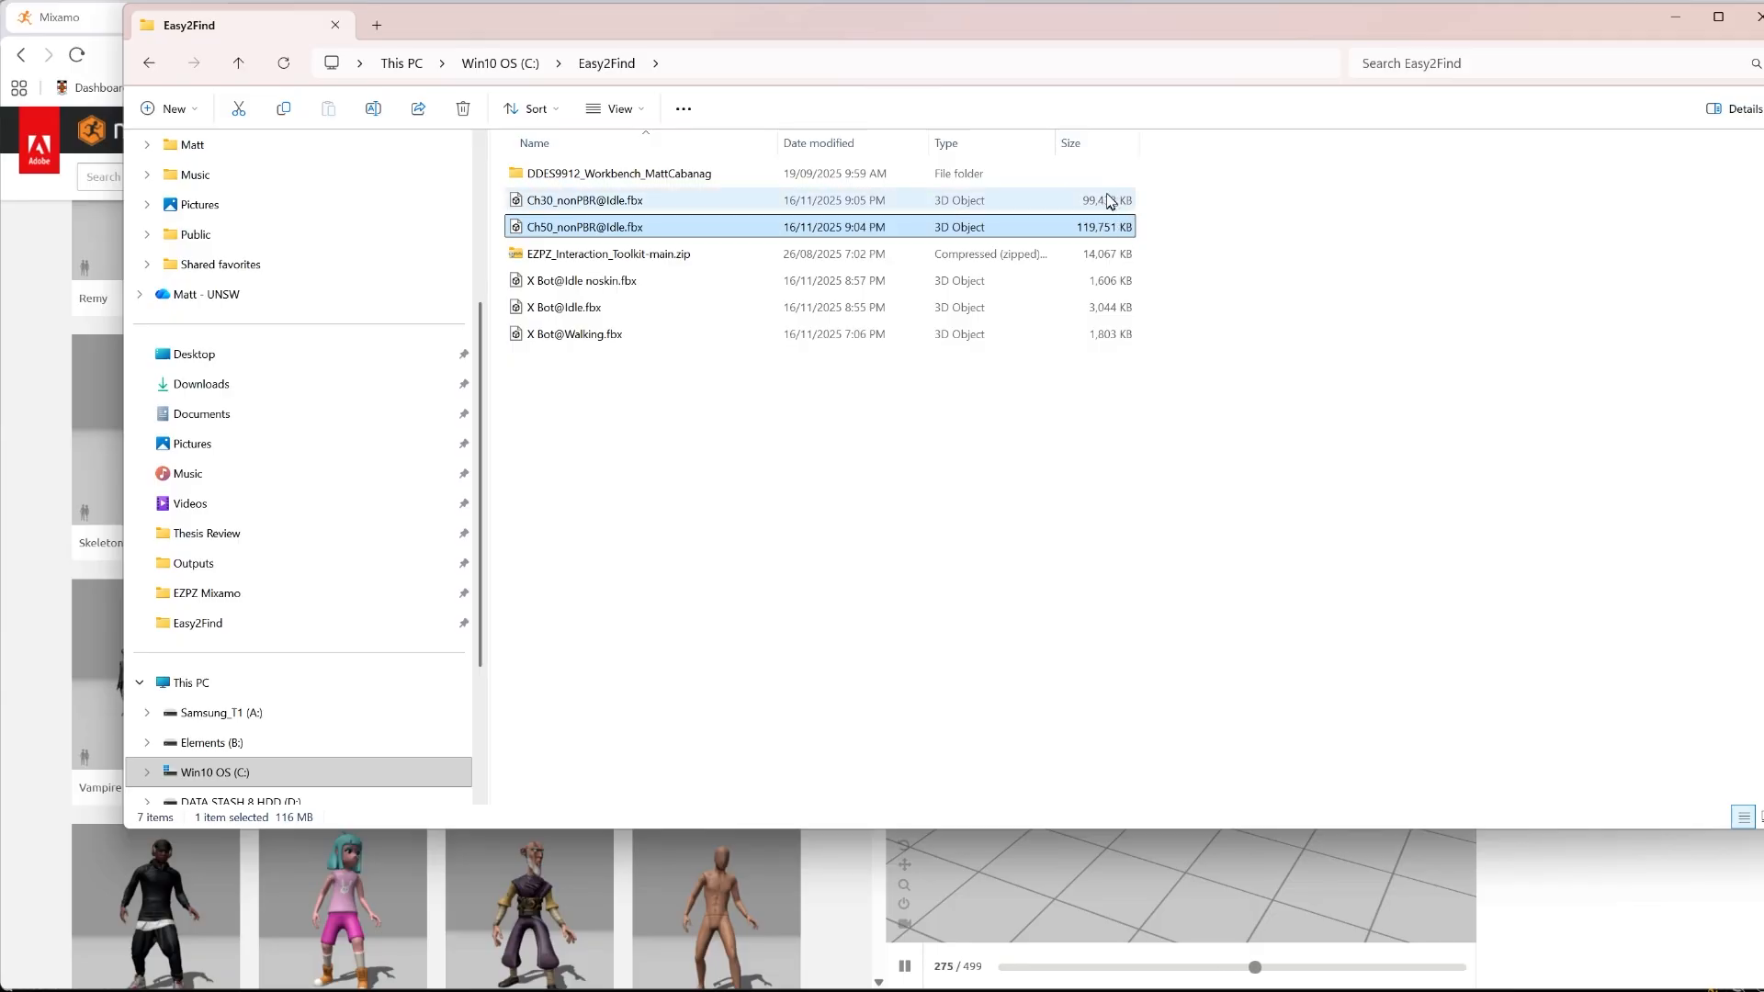
click(1684, 30)
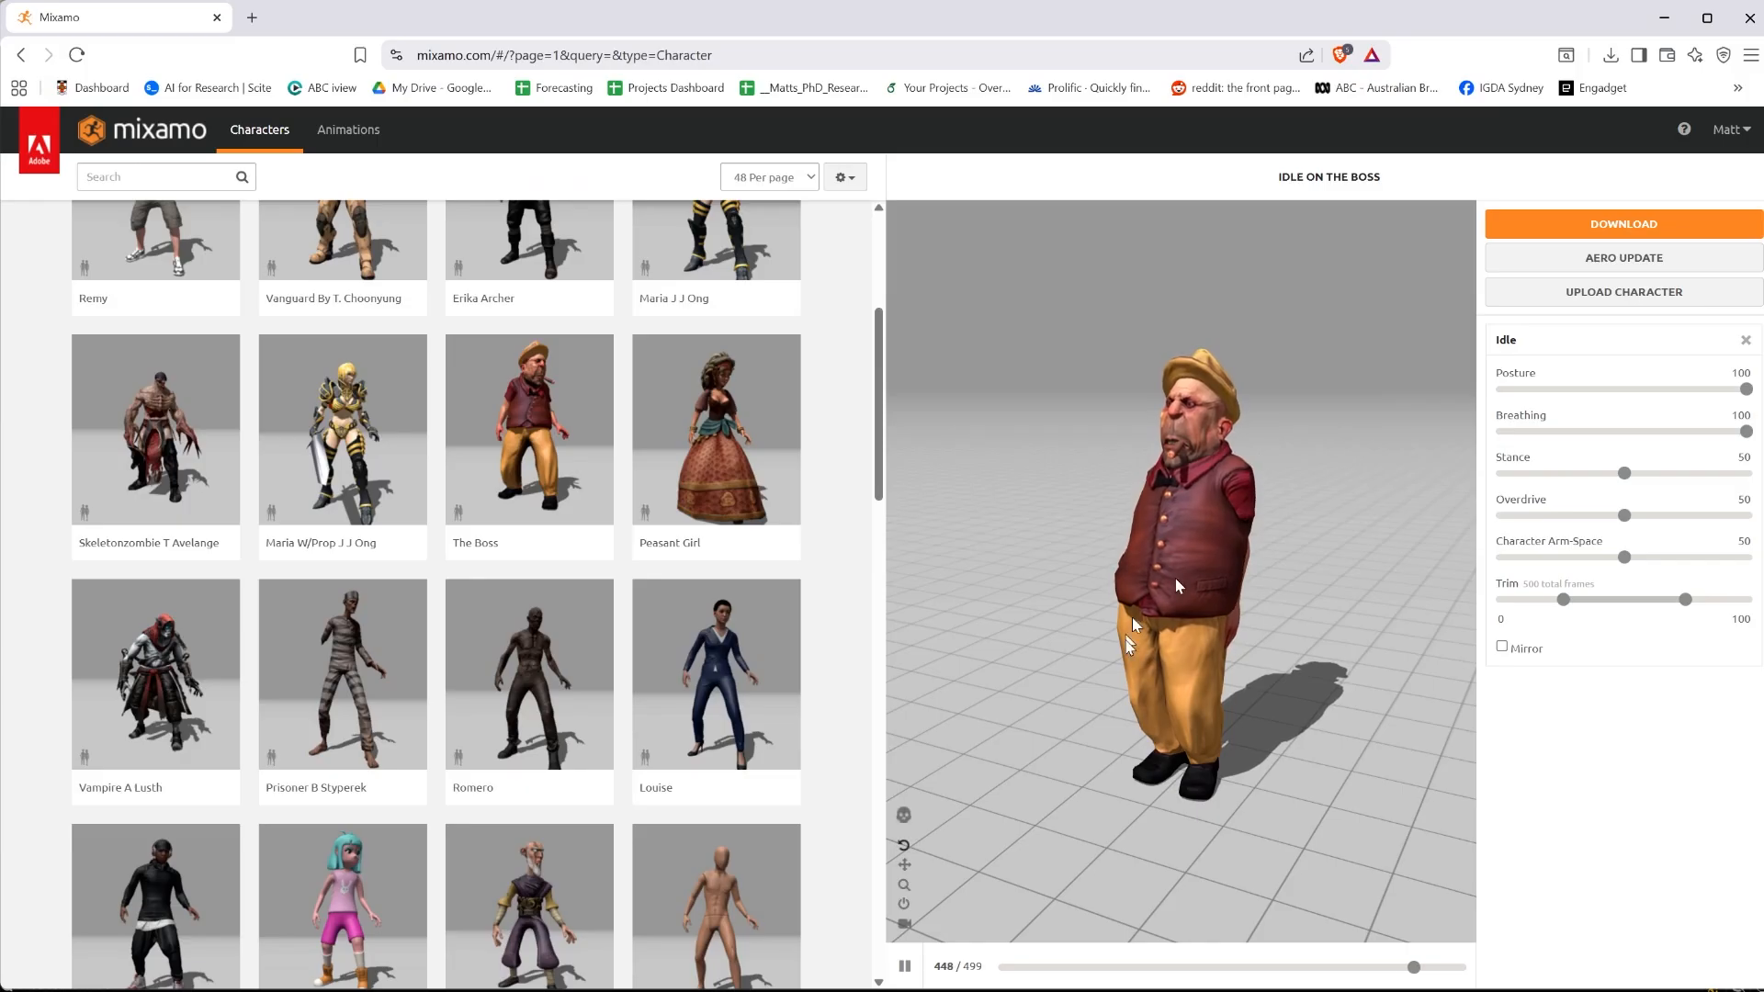
Search the Mixamo animations for "short", preview Golf Putt on The Boss, and choose Short Right Side Step for him
click(1556, 227)
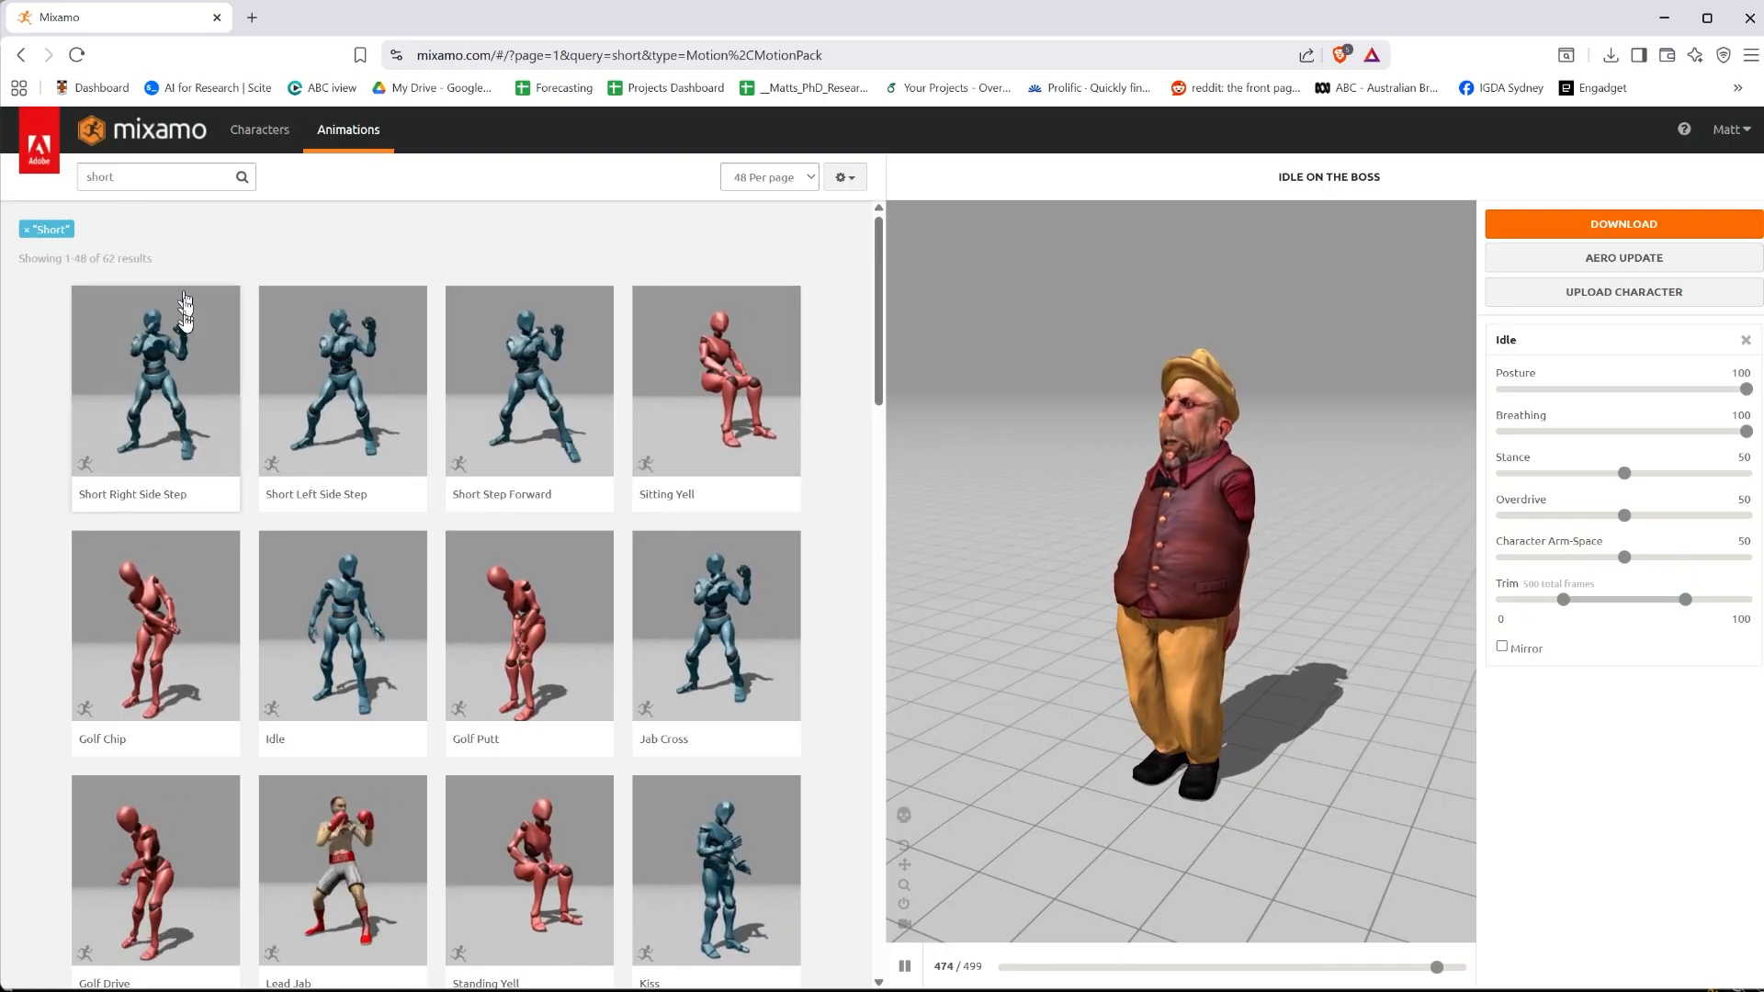
click(171, 365)
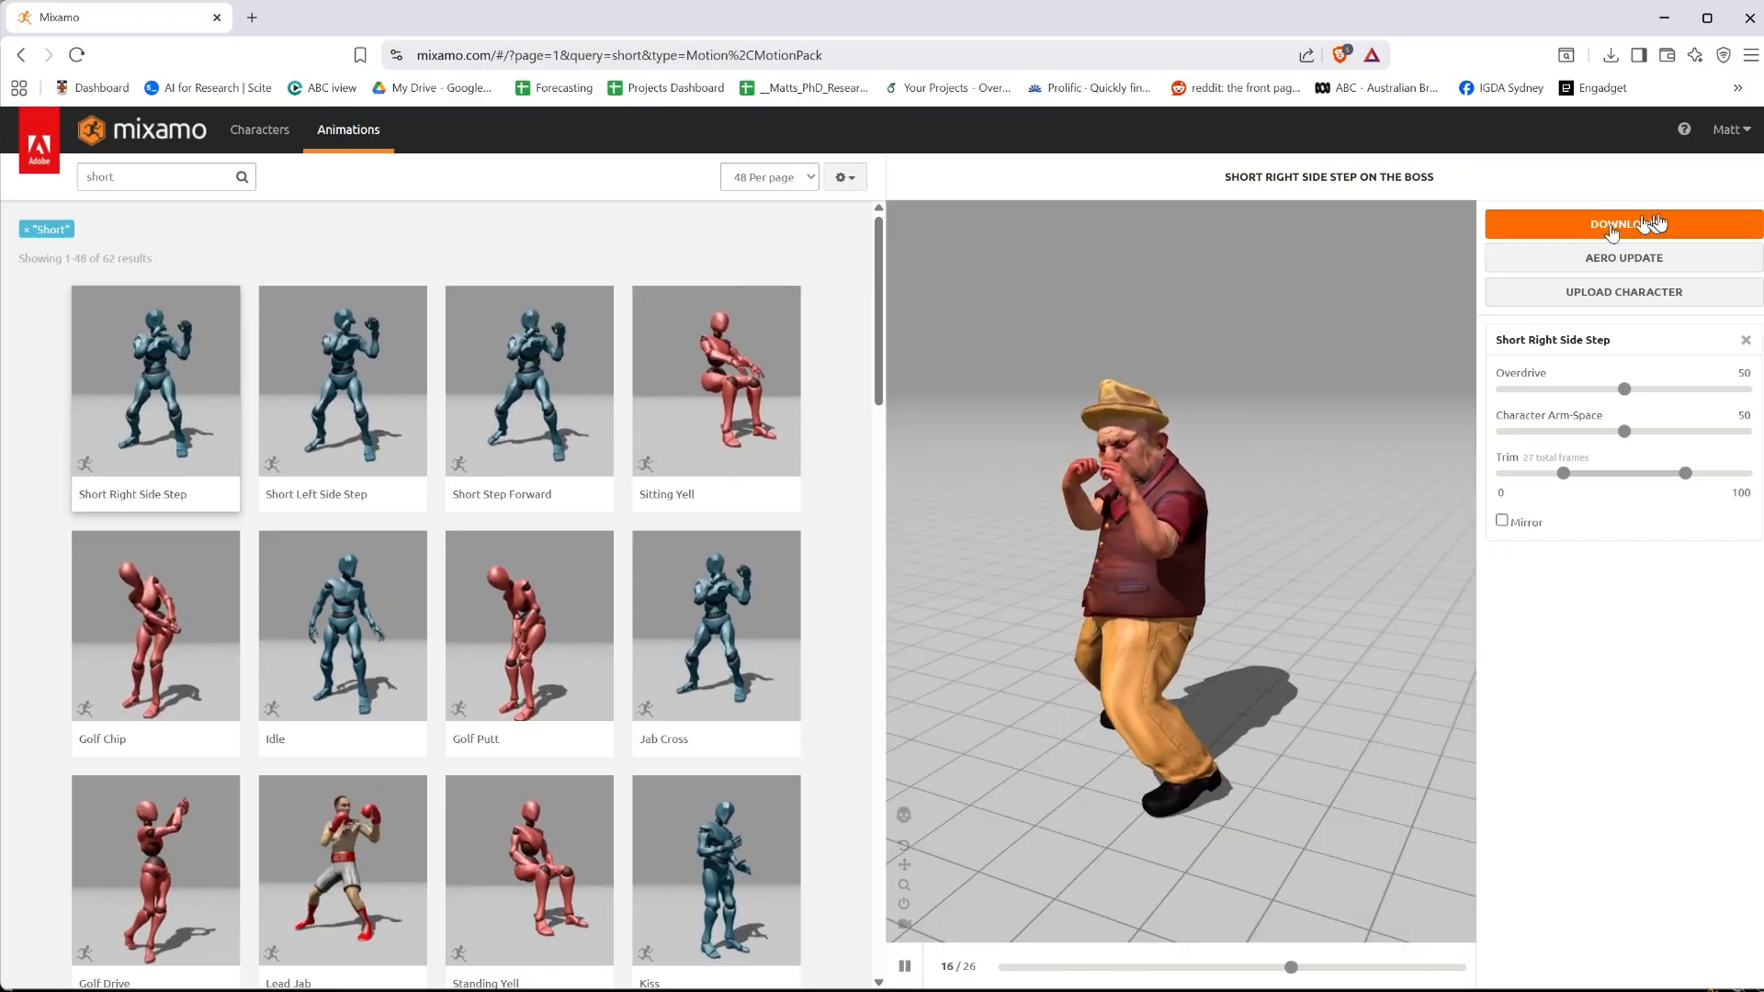
click(598, 616)
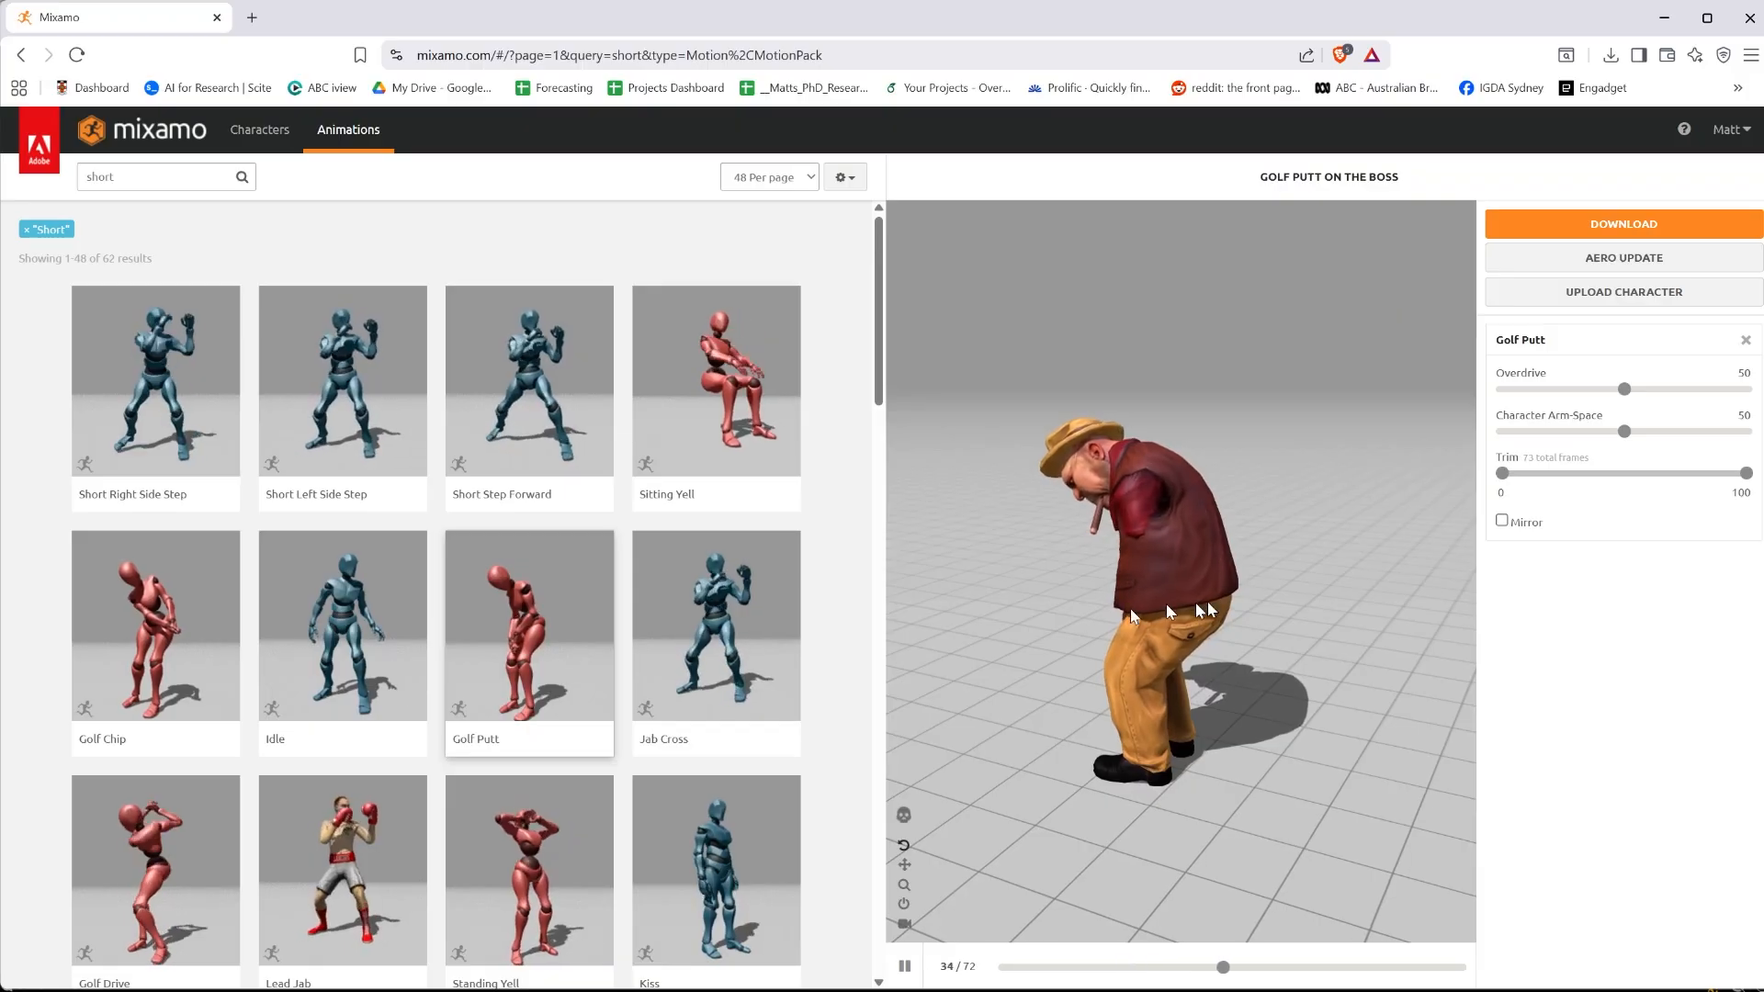
click(163, 409)
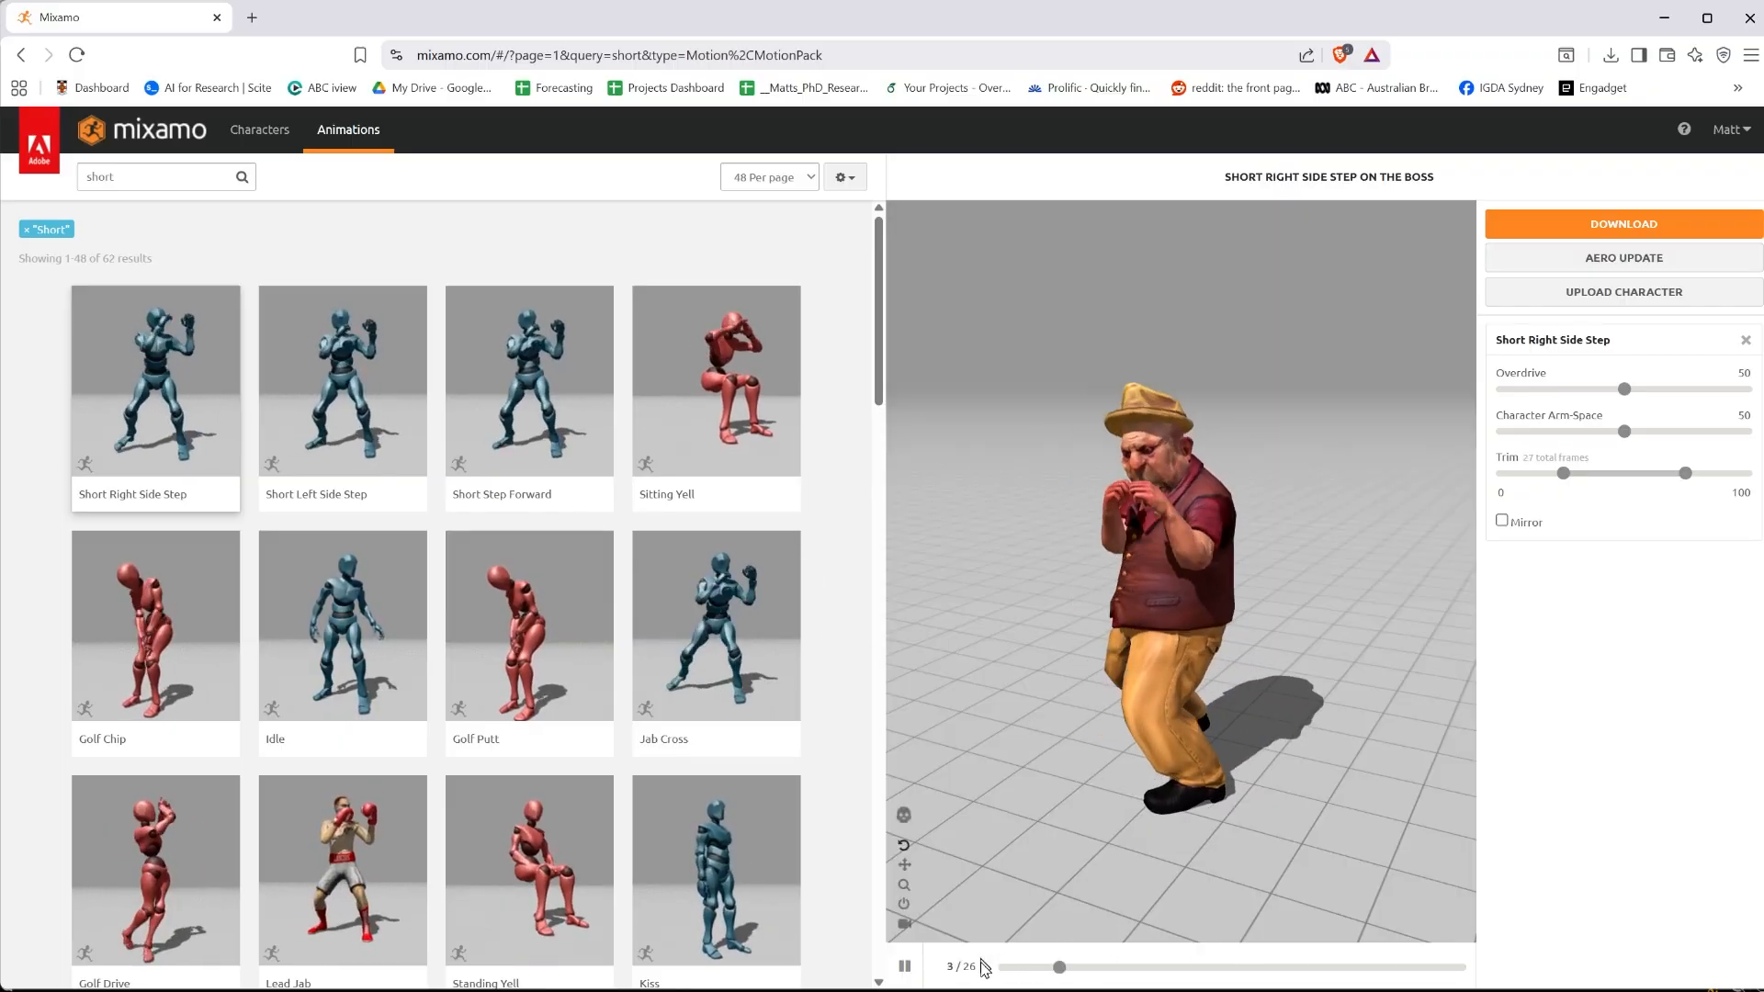
Download The Boss@Short Right Side Step.fbx as FBX for Unity with skin at 30 fps into the Easy2Find folder
click(1628, 227)
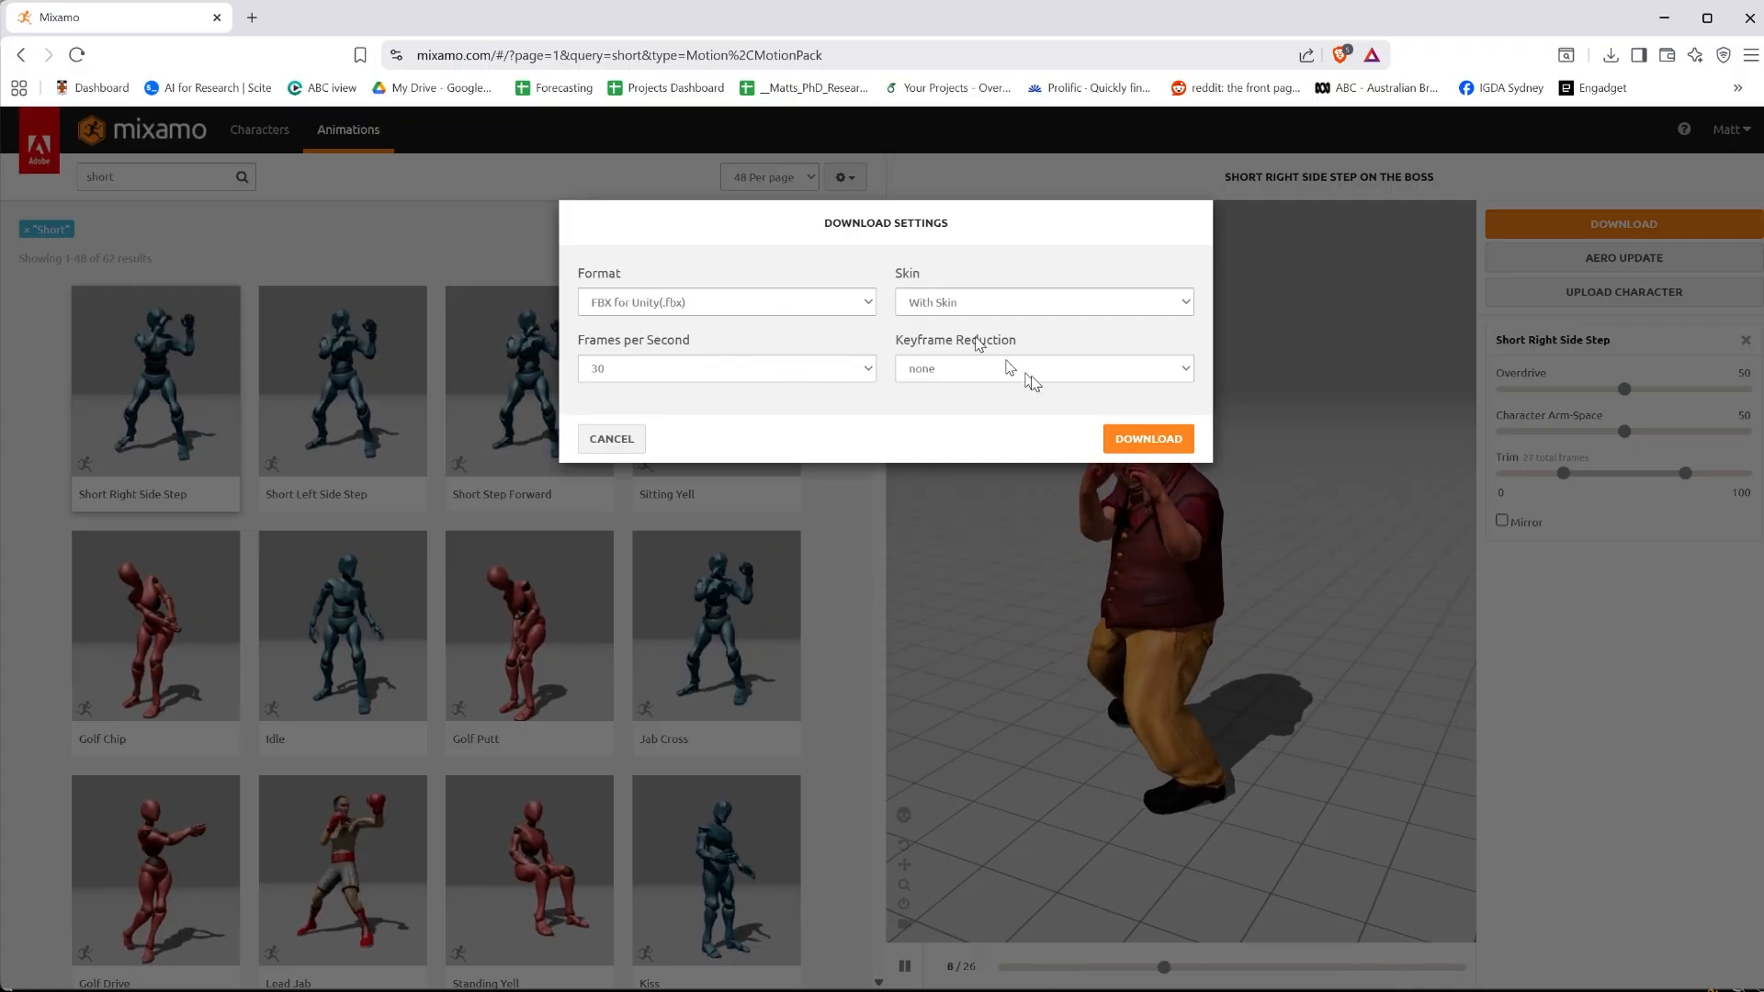
click(1152, 439)
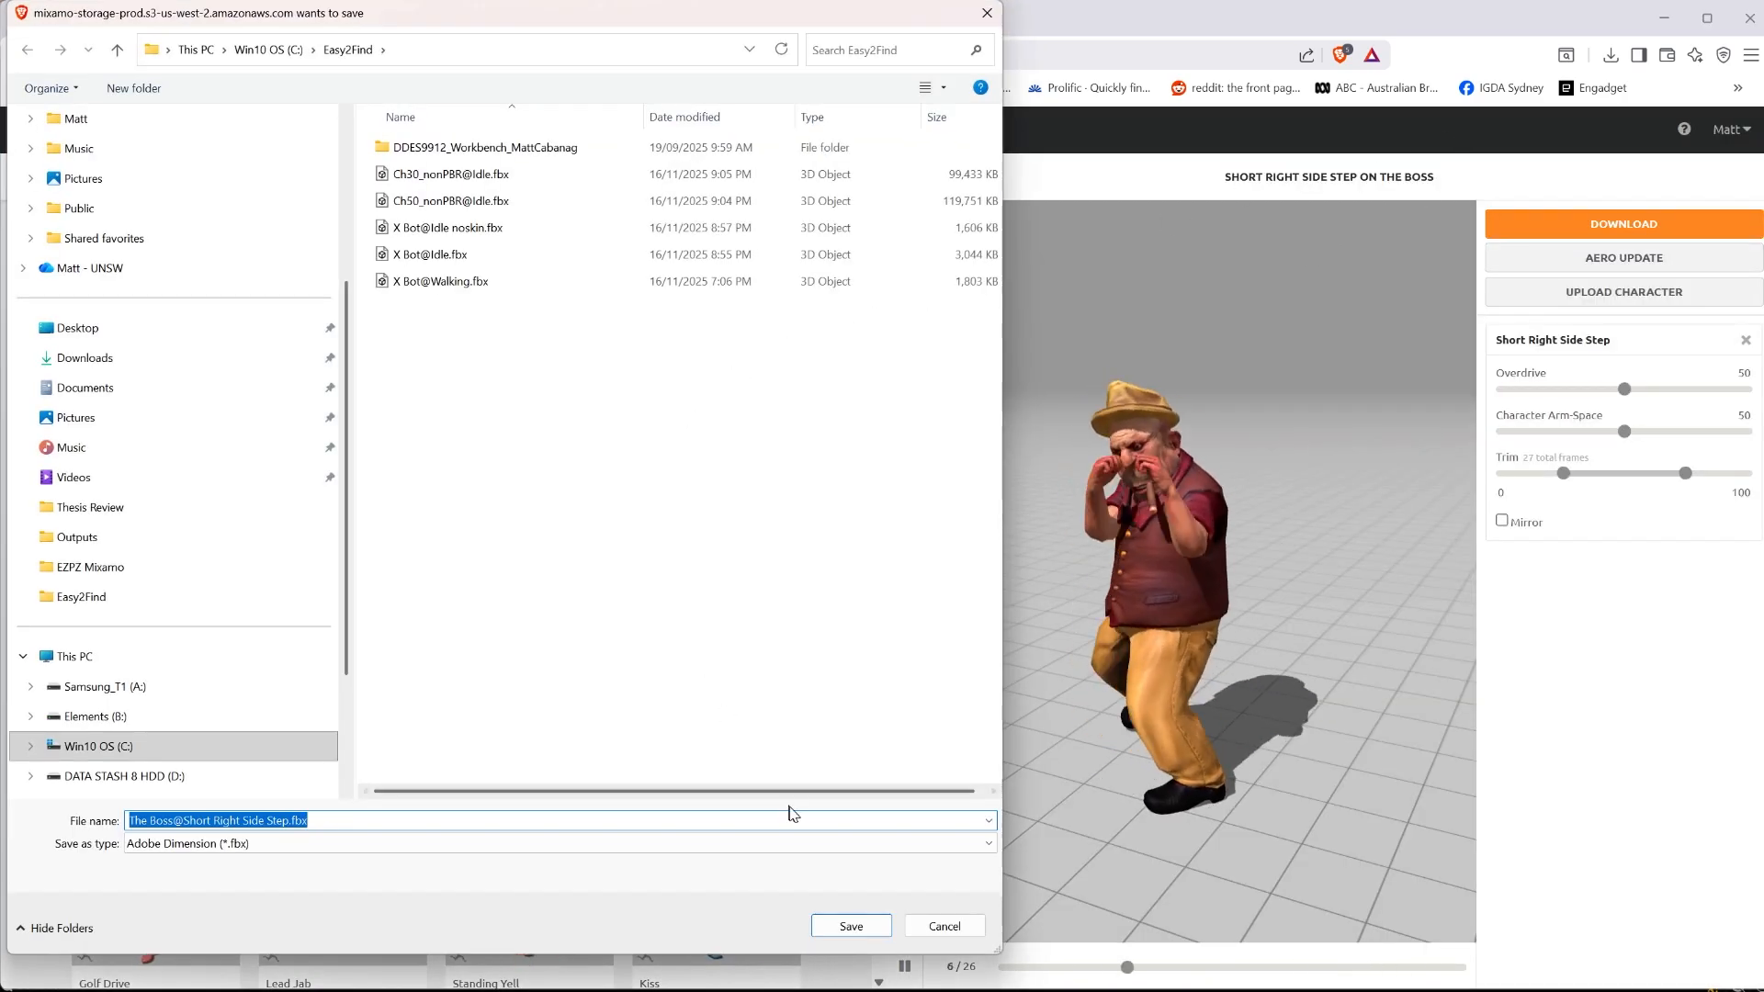
click(851, 927)
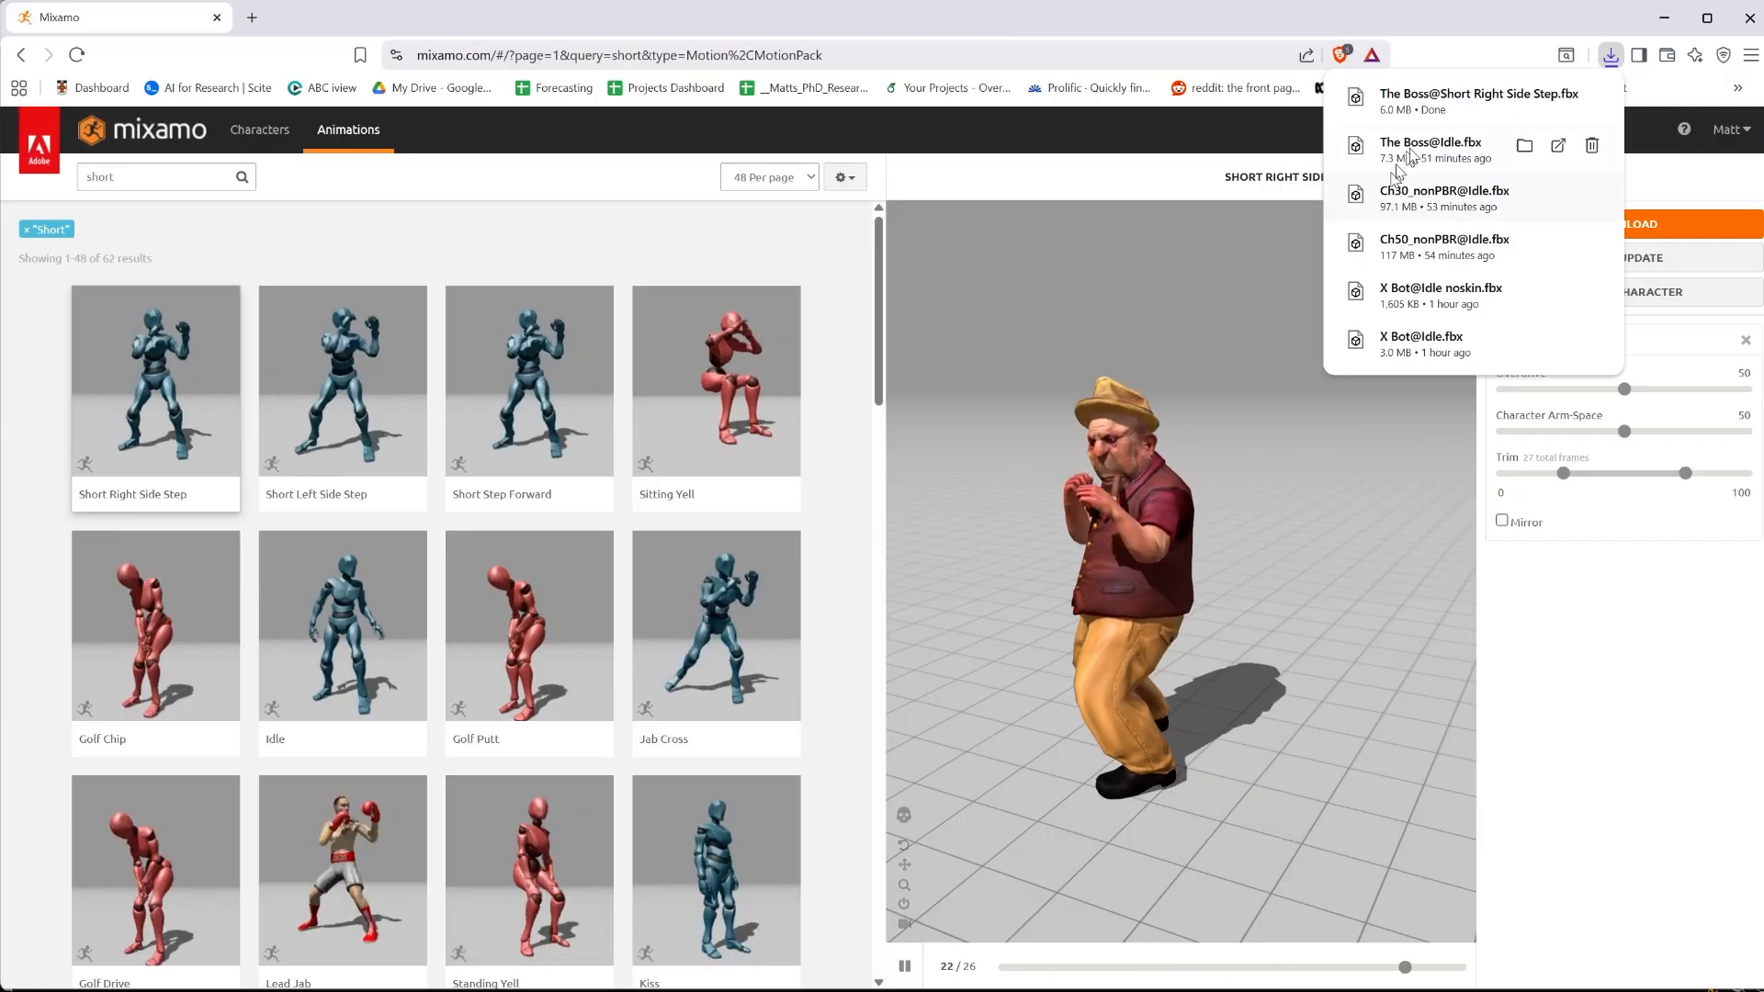
Locate the downloaded The Boss@Short Right Side Step.fbx in its folder and import it into Unity's __My Project folder
click(1524, 98)
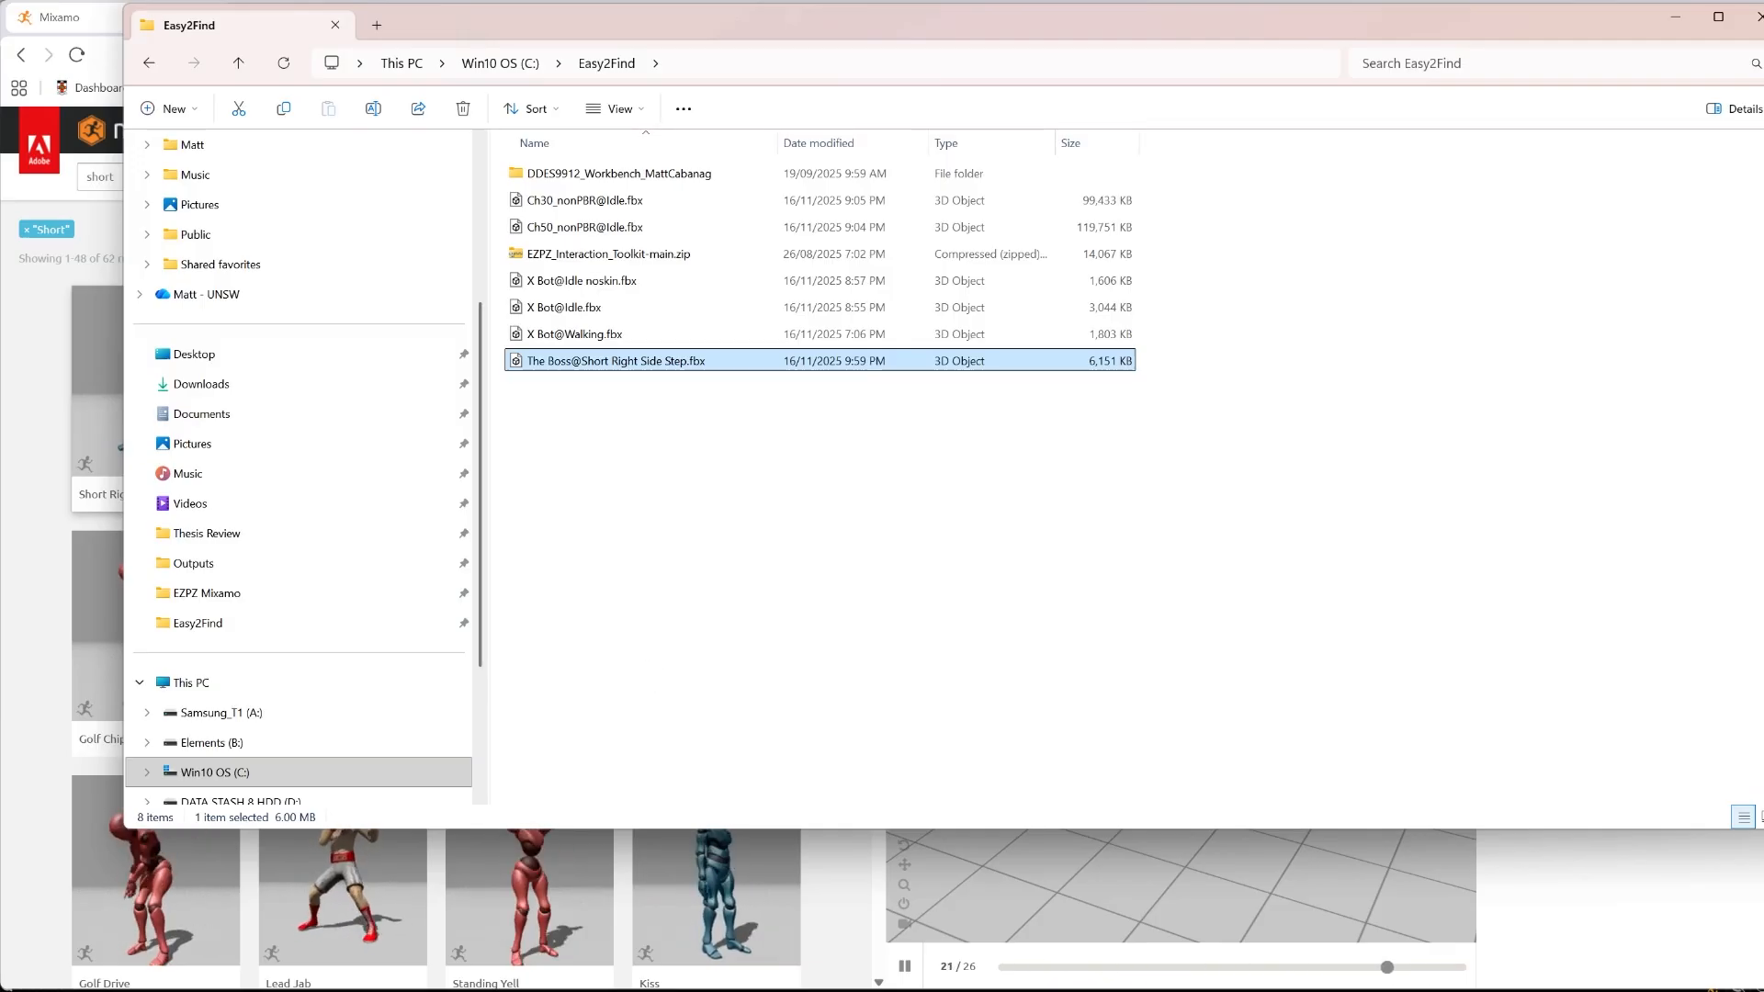
click(9, 990)
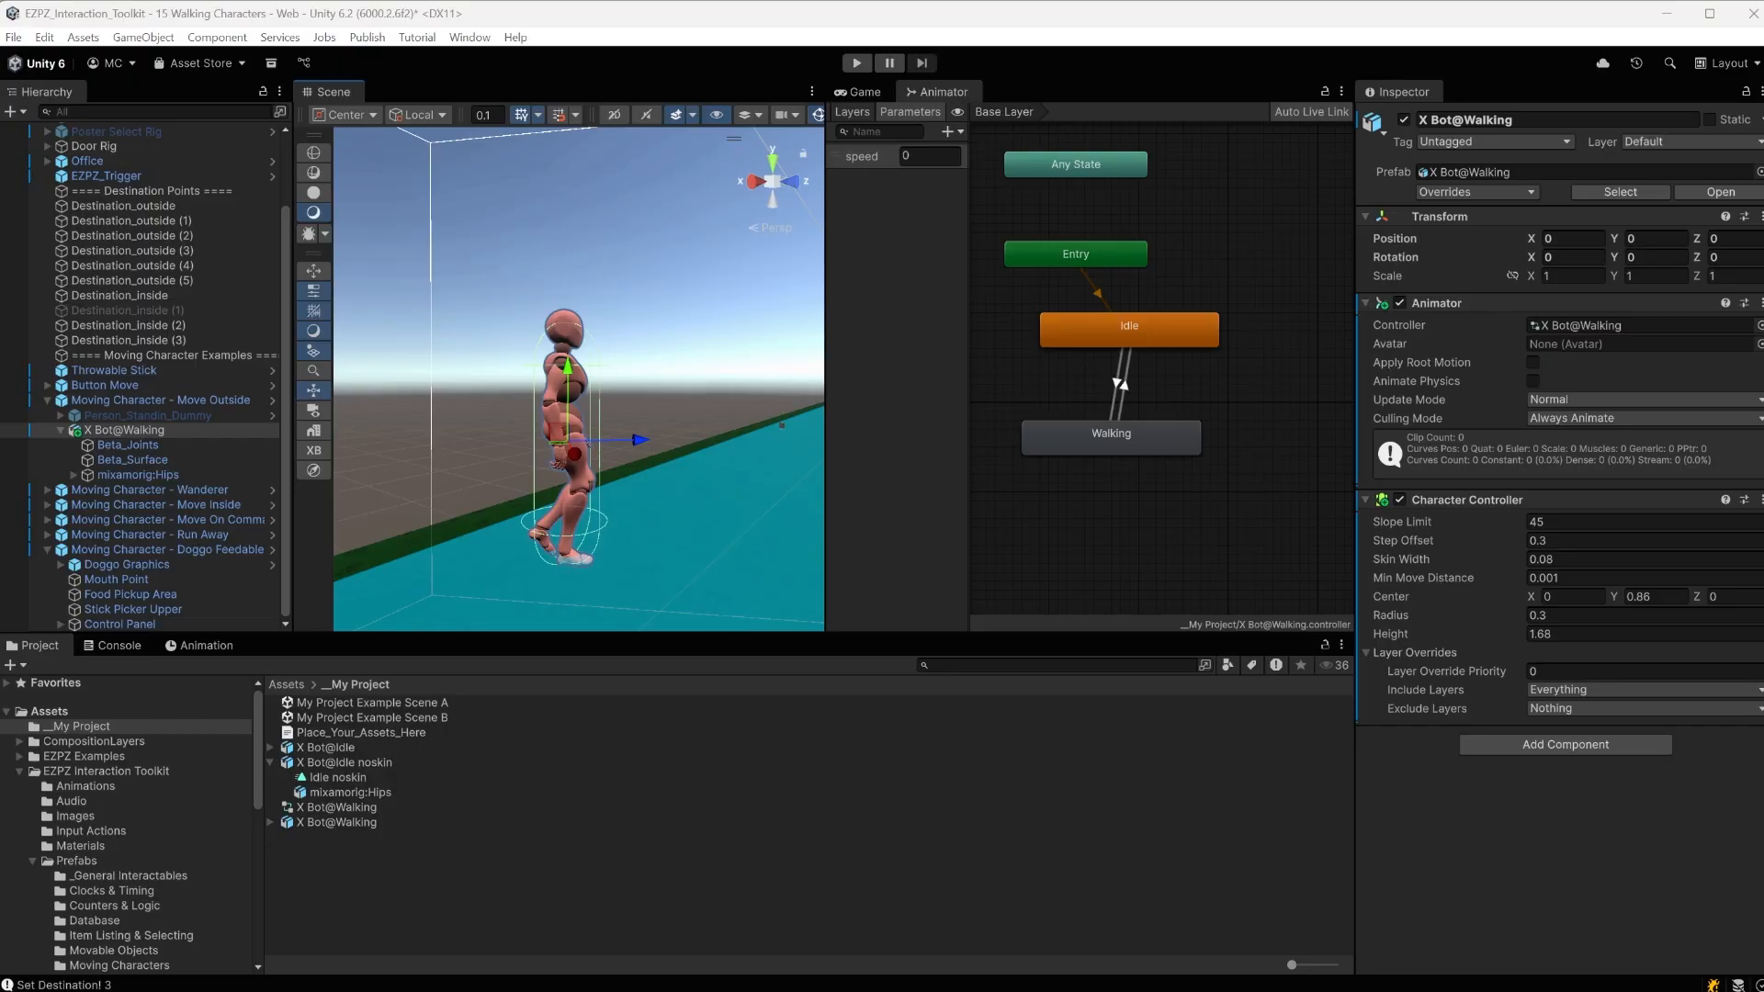
key(alt+Tab)
drag(678, 367, 457, 882)
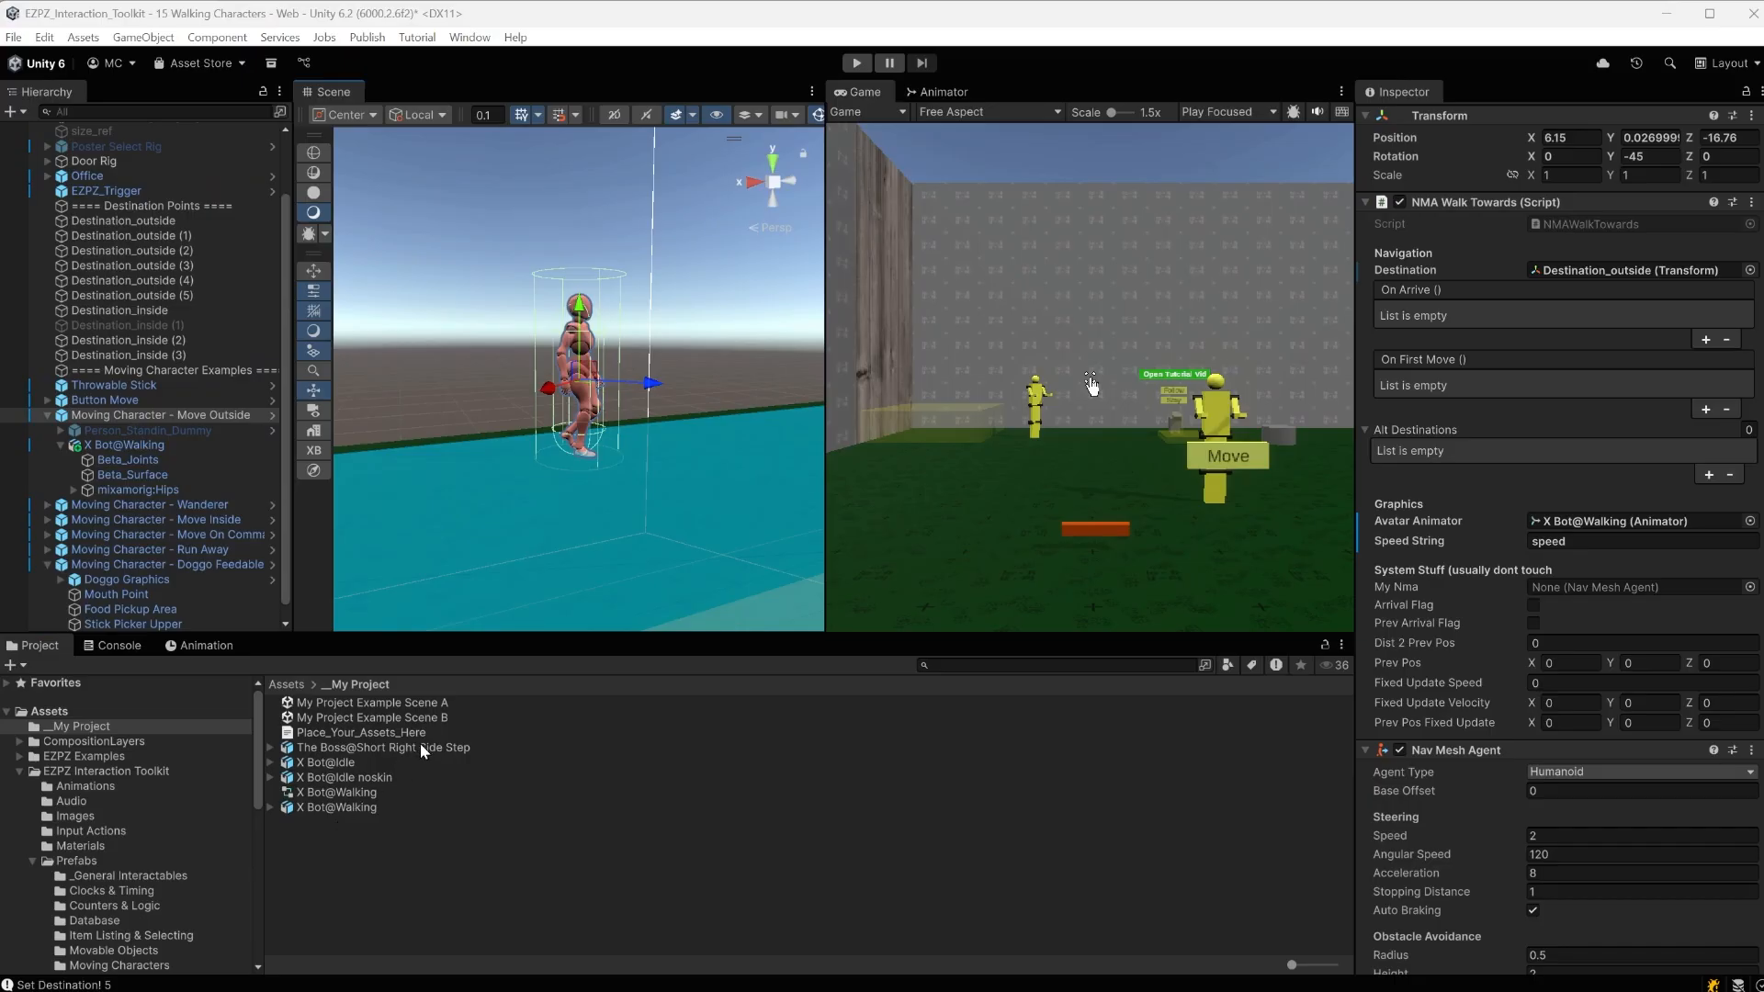
Add The Boss@Short Right Side Step as a child of Moving Character - Move Outside and reset its transform
drag(416, 748, 198, 436)
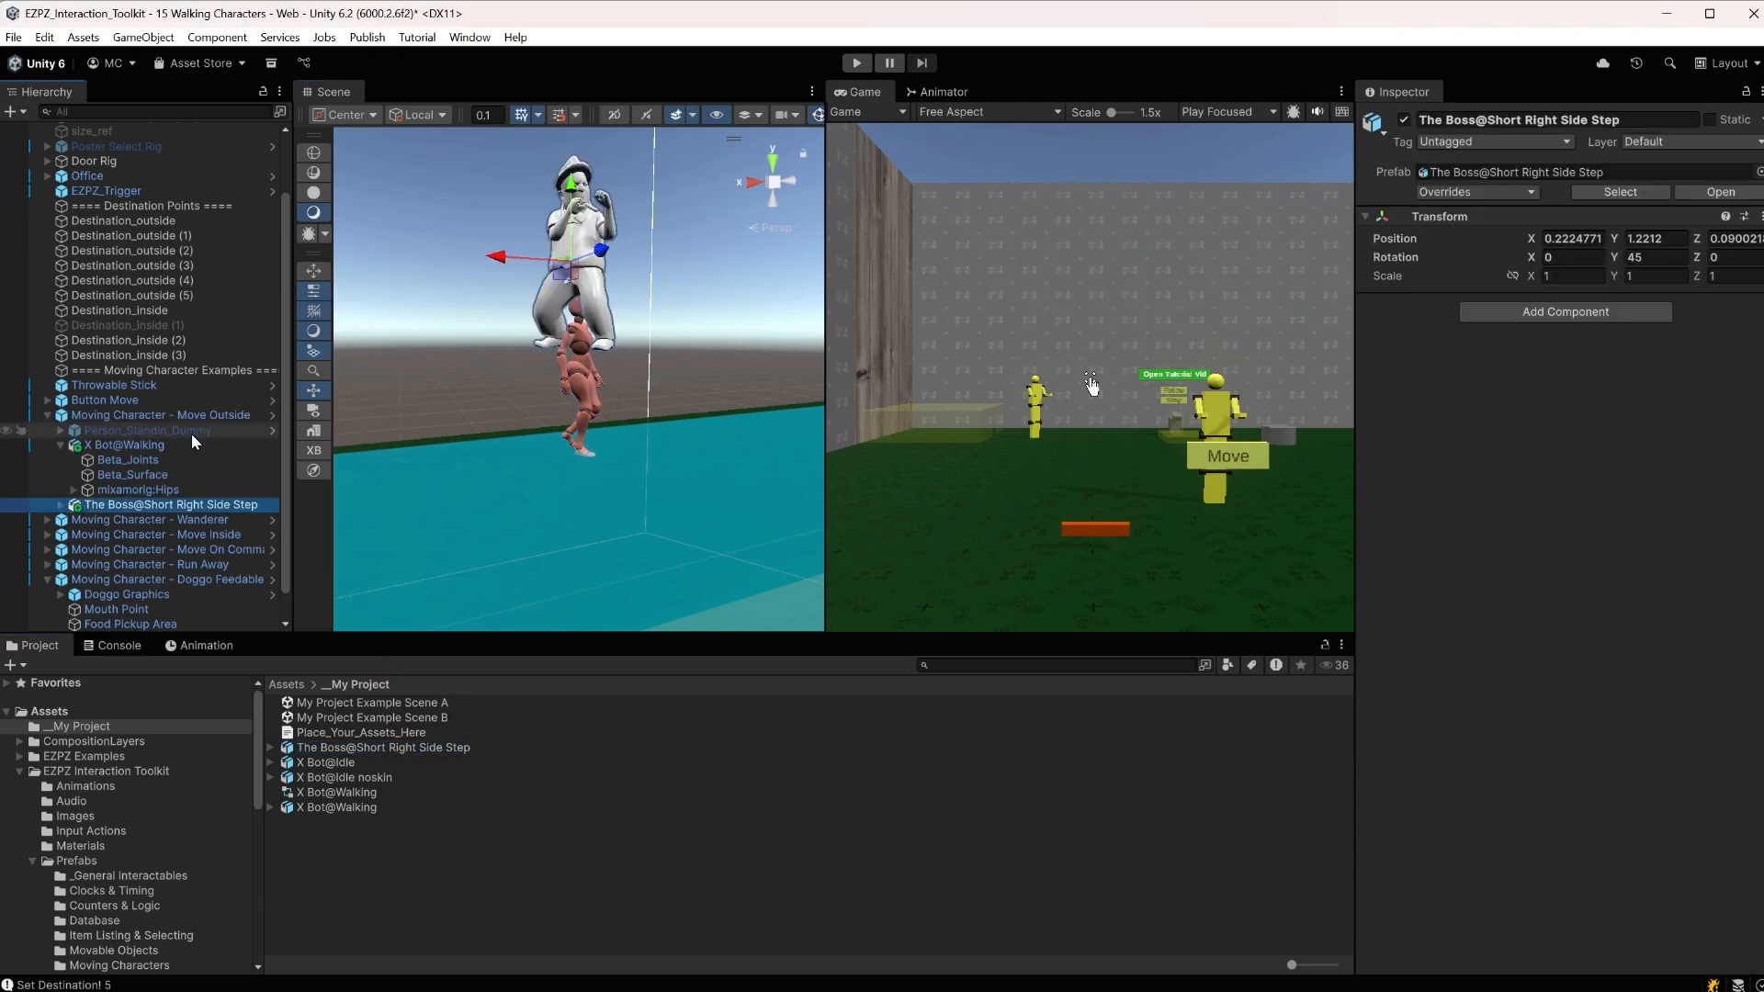
alt+drag(629, 303, 666, 338)
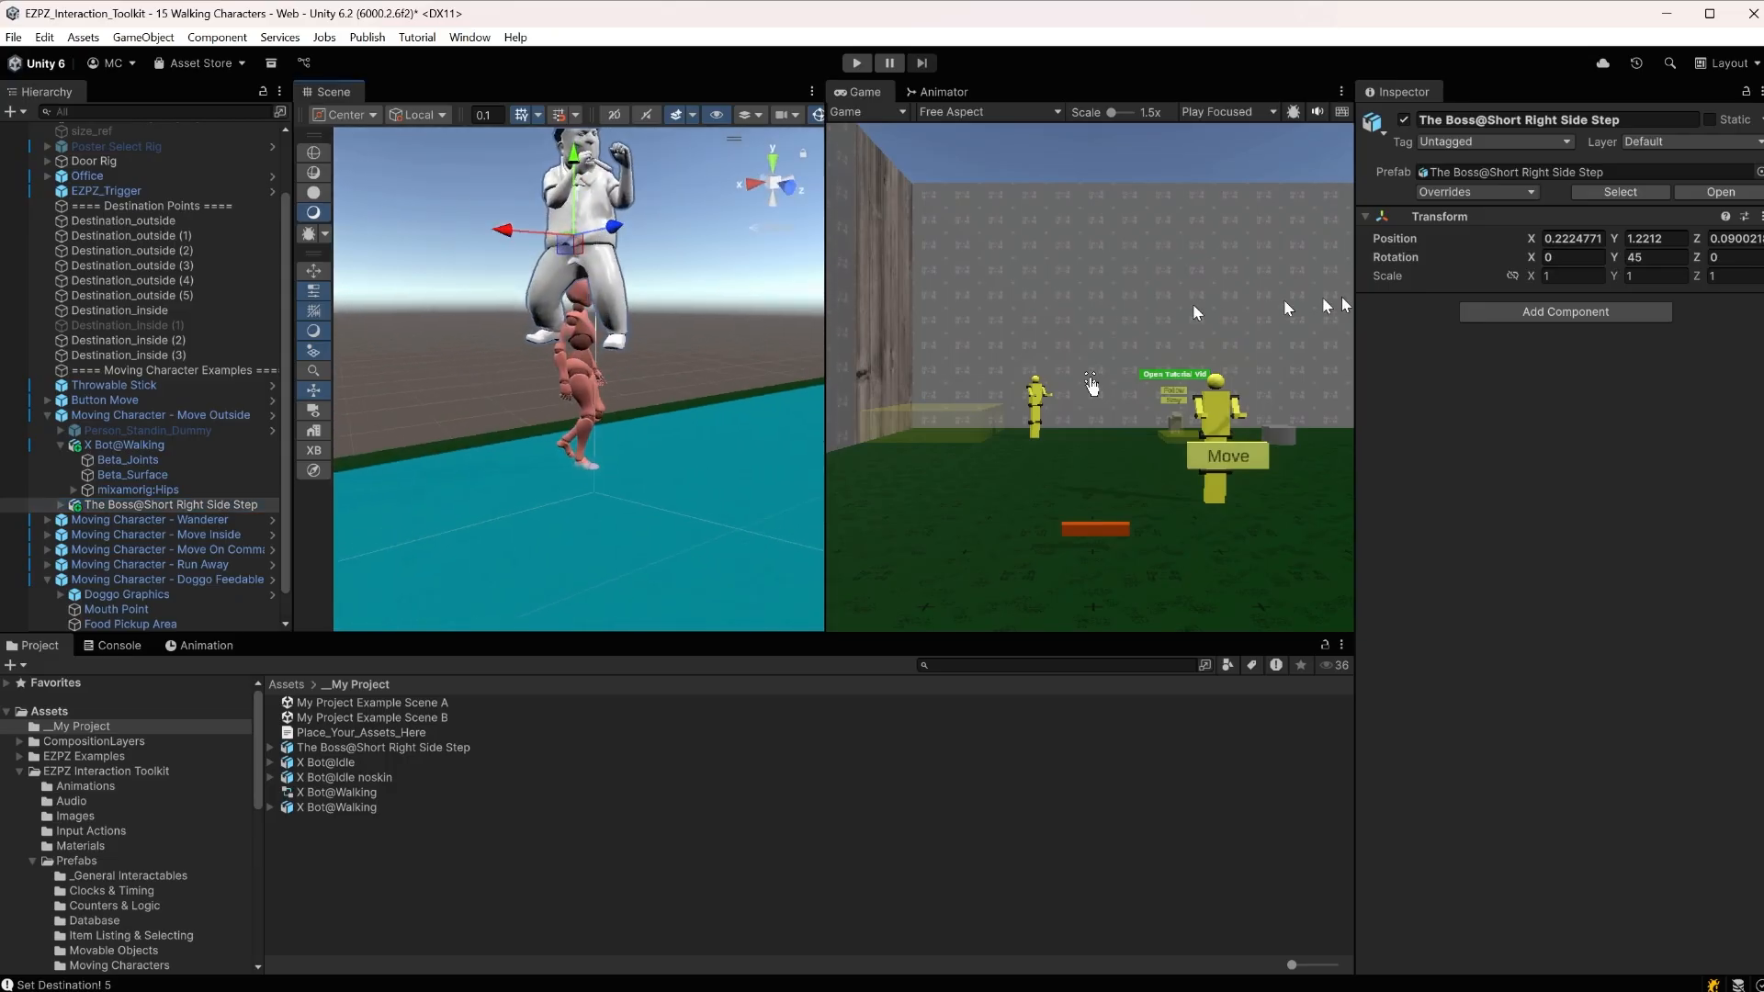
click(1761, 217)
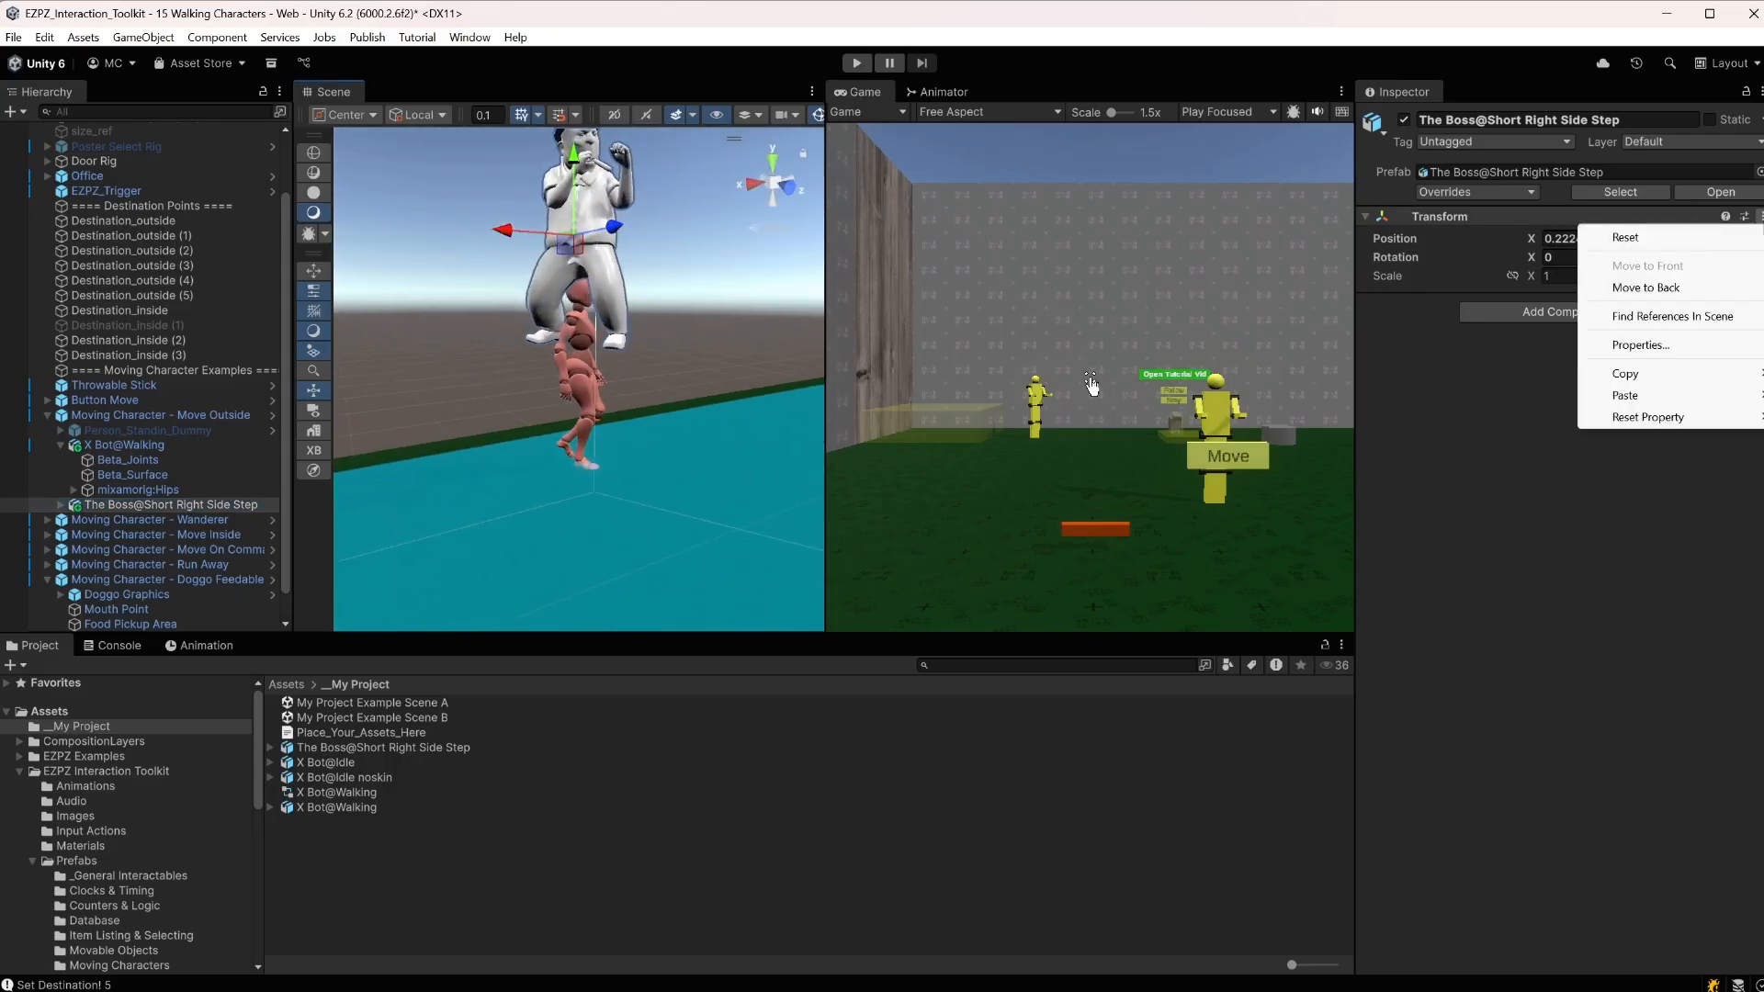
click(1625, 238)
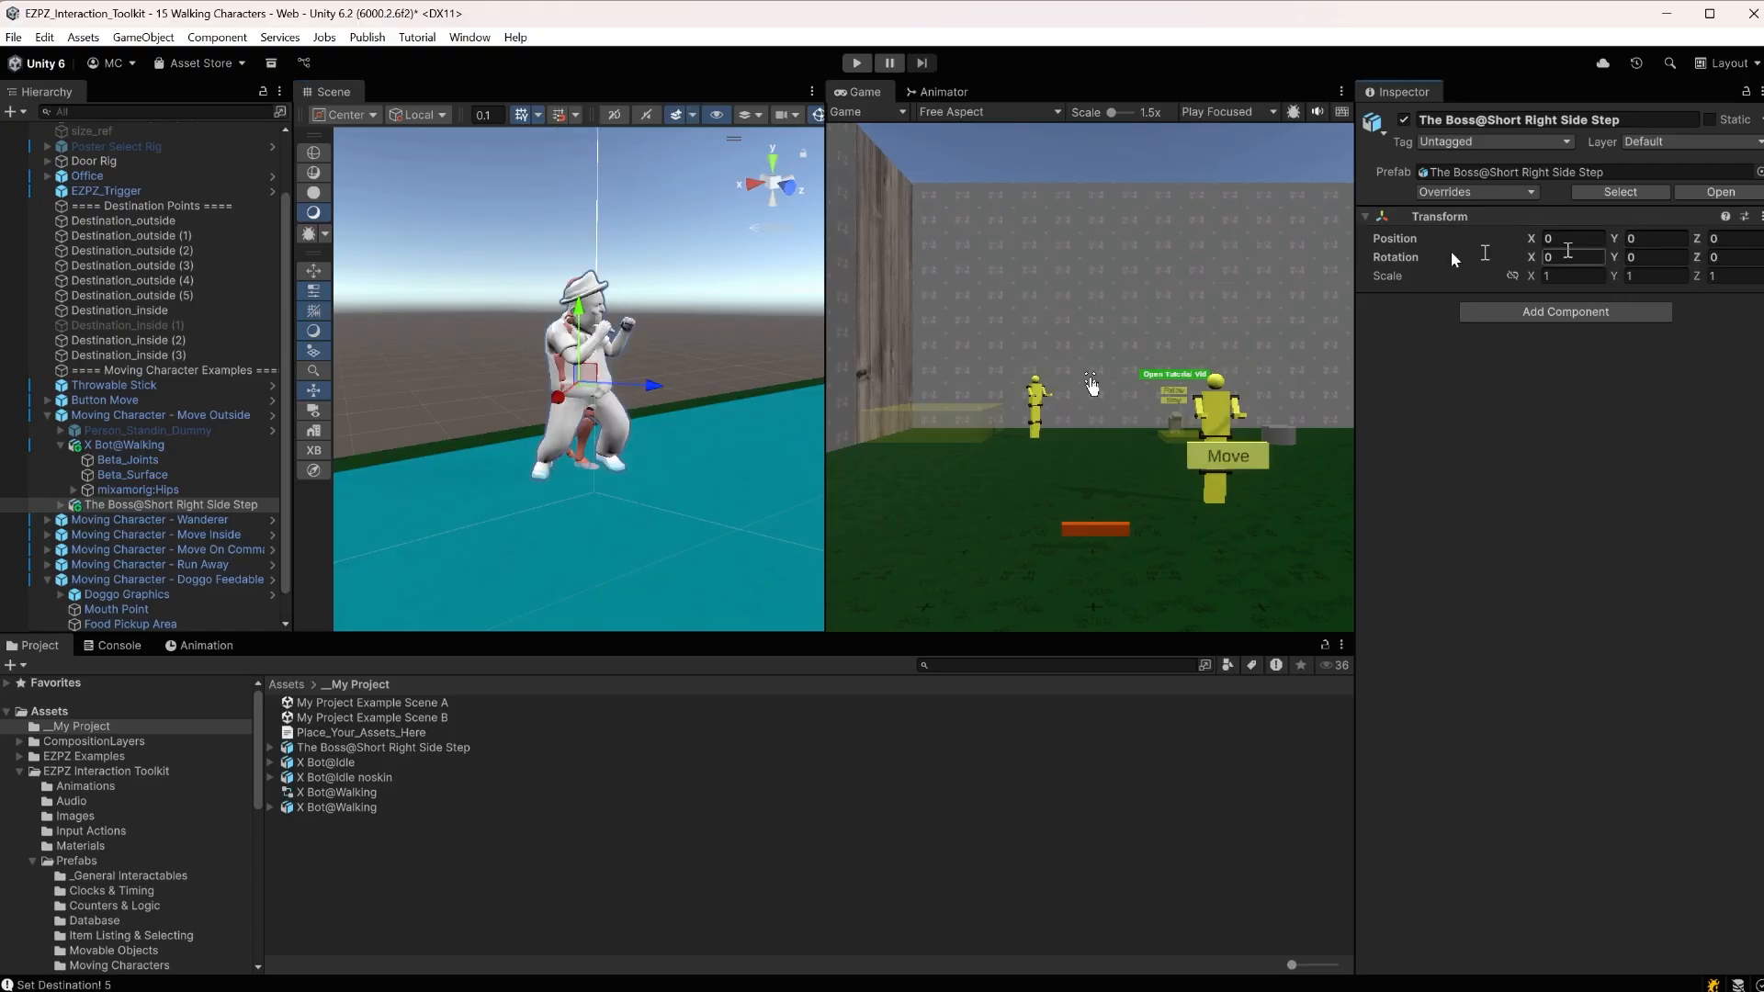
alt+drag(667, 363, 469, 333)
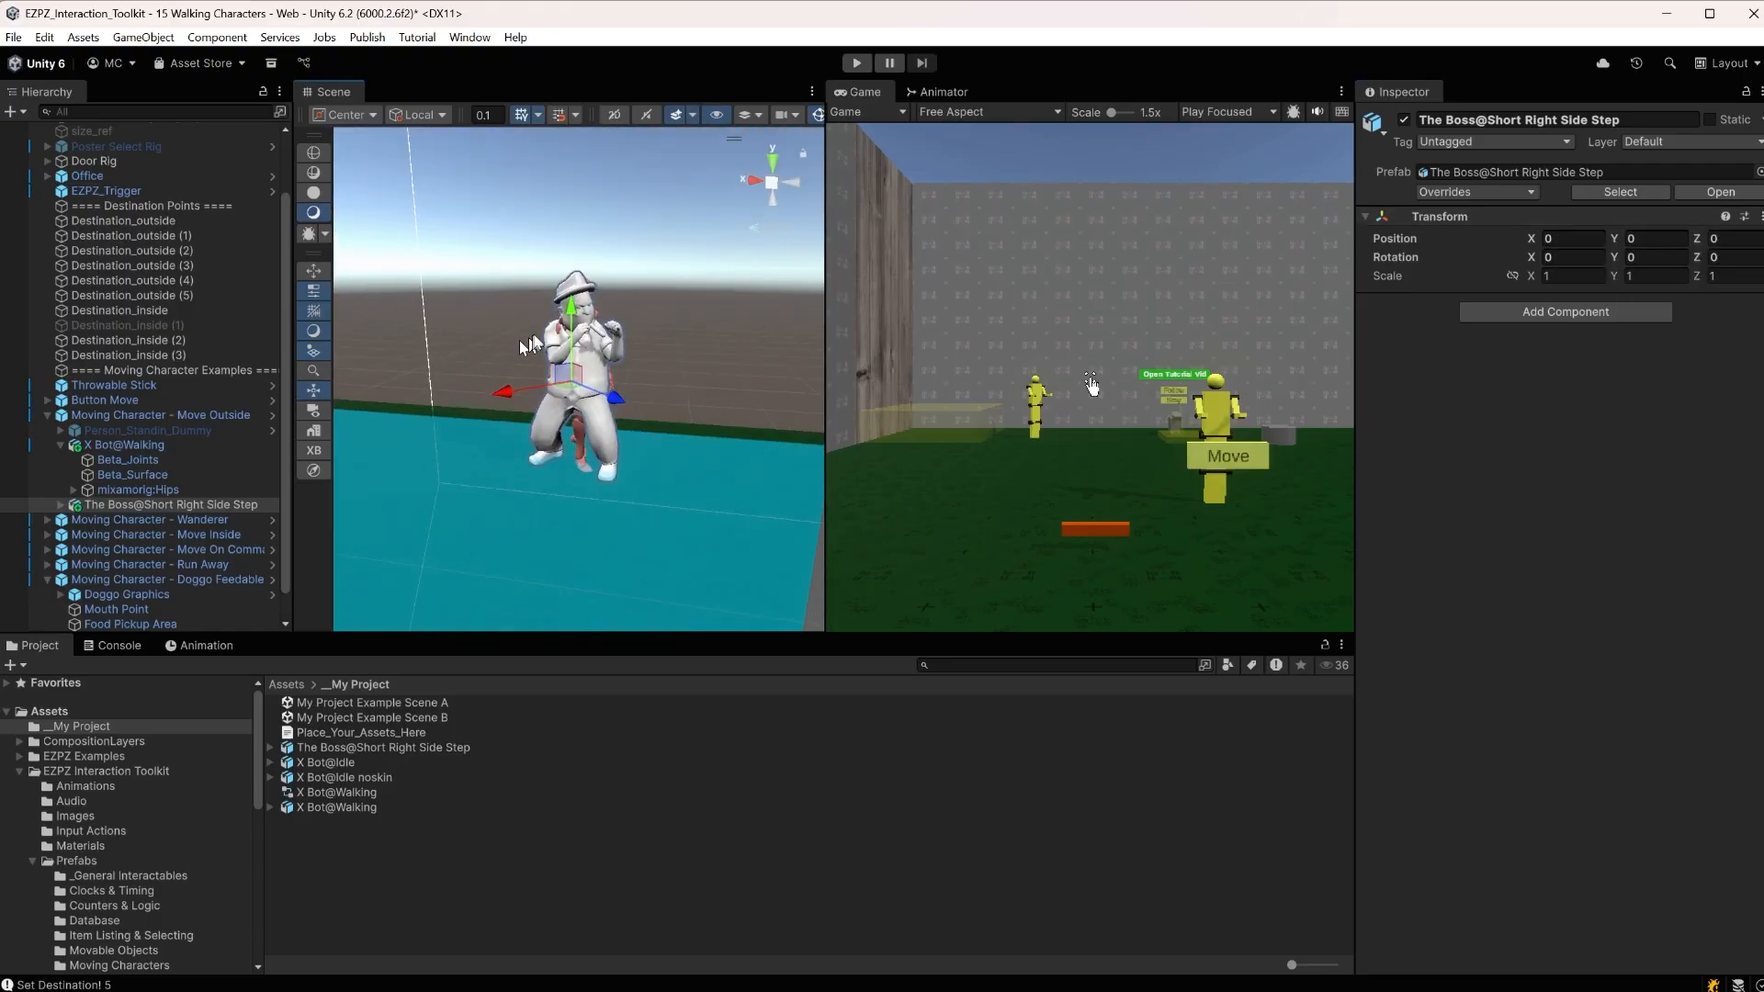
scroll(666, 290, up, 4)
alt+drag(669, 290, 669, 342)
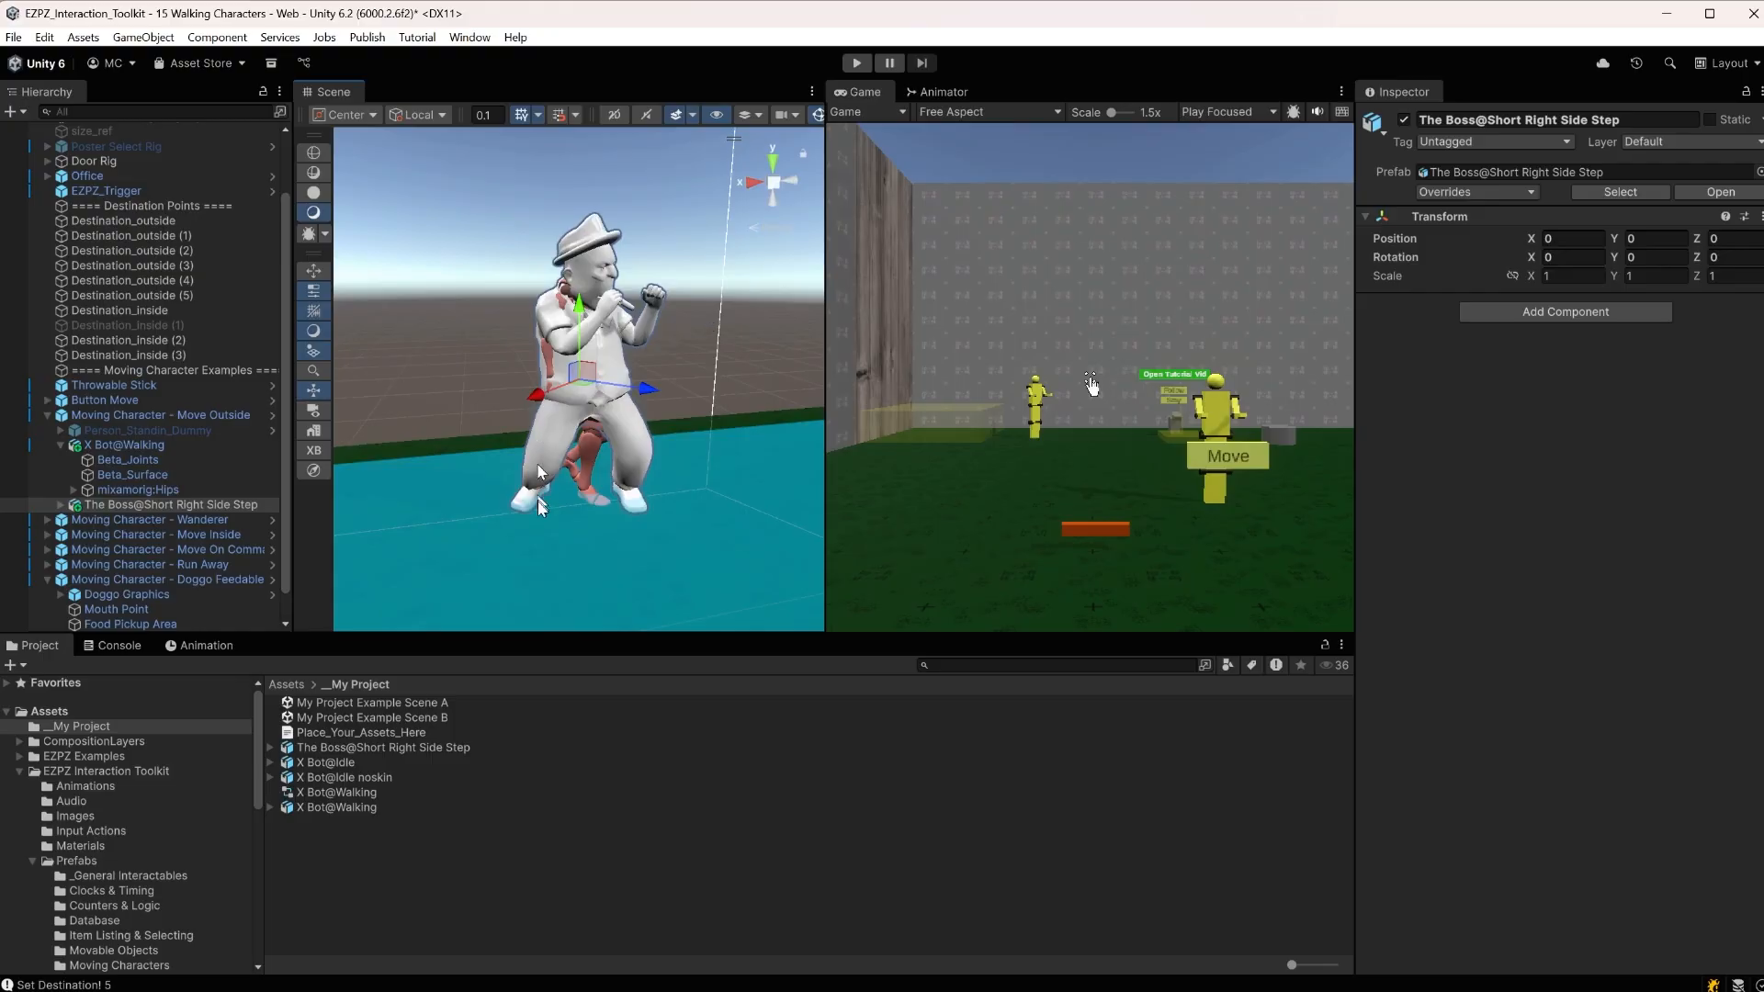
Copy the Animator component from X Bot@Walking and paste it as a new component on The Boss@Short Right Side Step
mouse_move(546, 296)
alt+mouse_down()
mouse_move(616, 303)
mouse_move(545, 293)
mouse_move(560, 296)
alt+mouse_up()
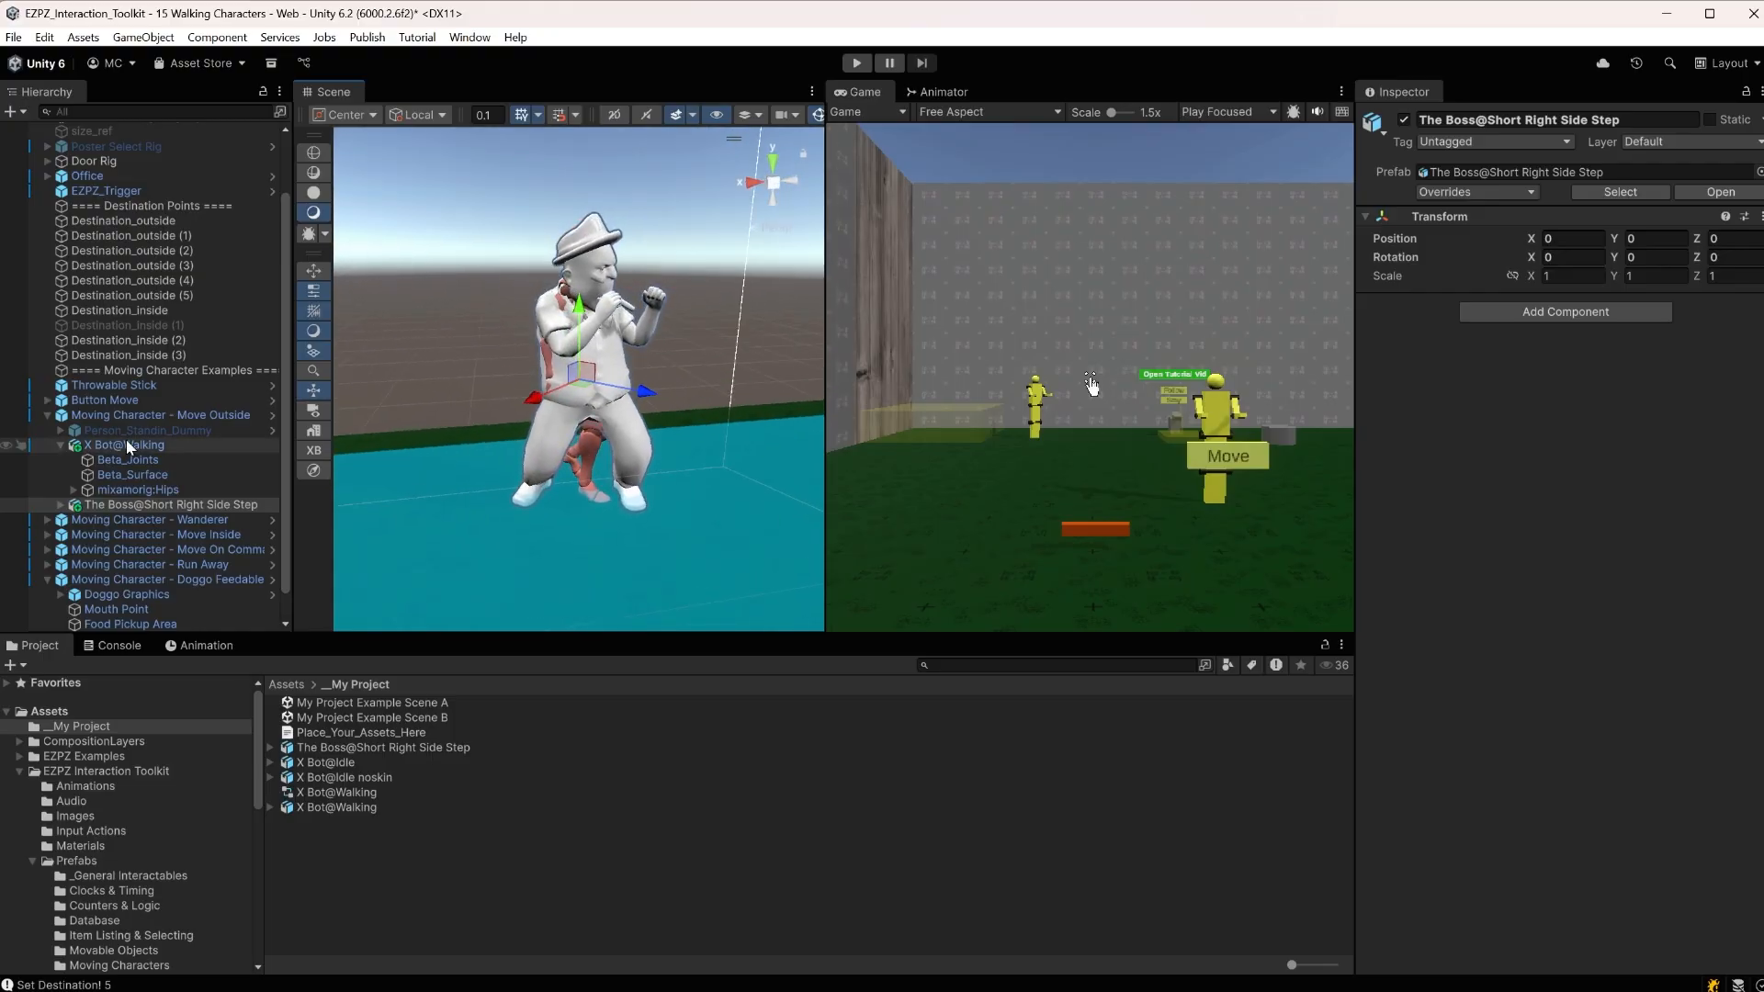
click(128, 446)
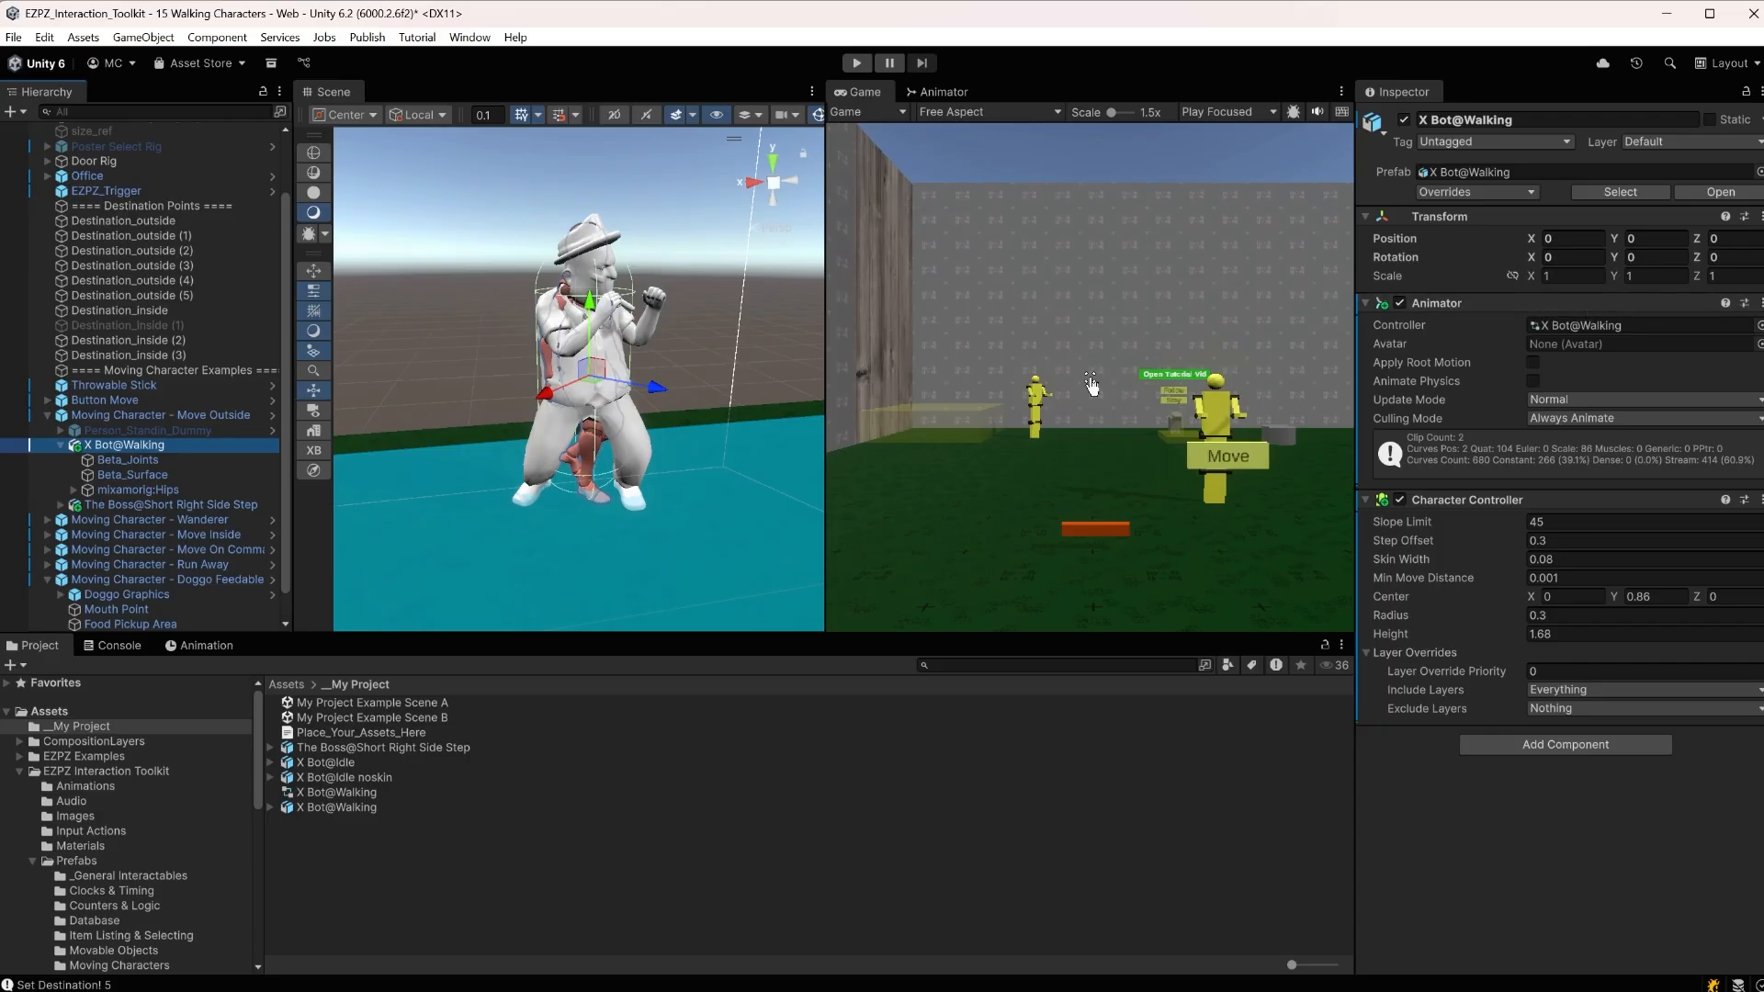
click(1760, 305)
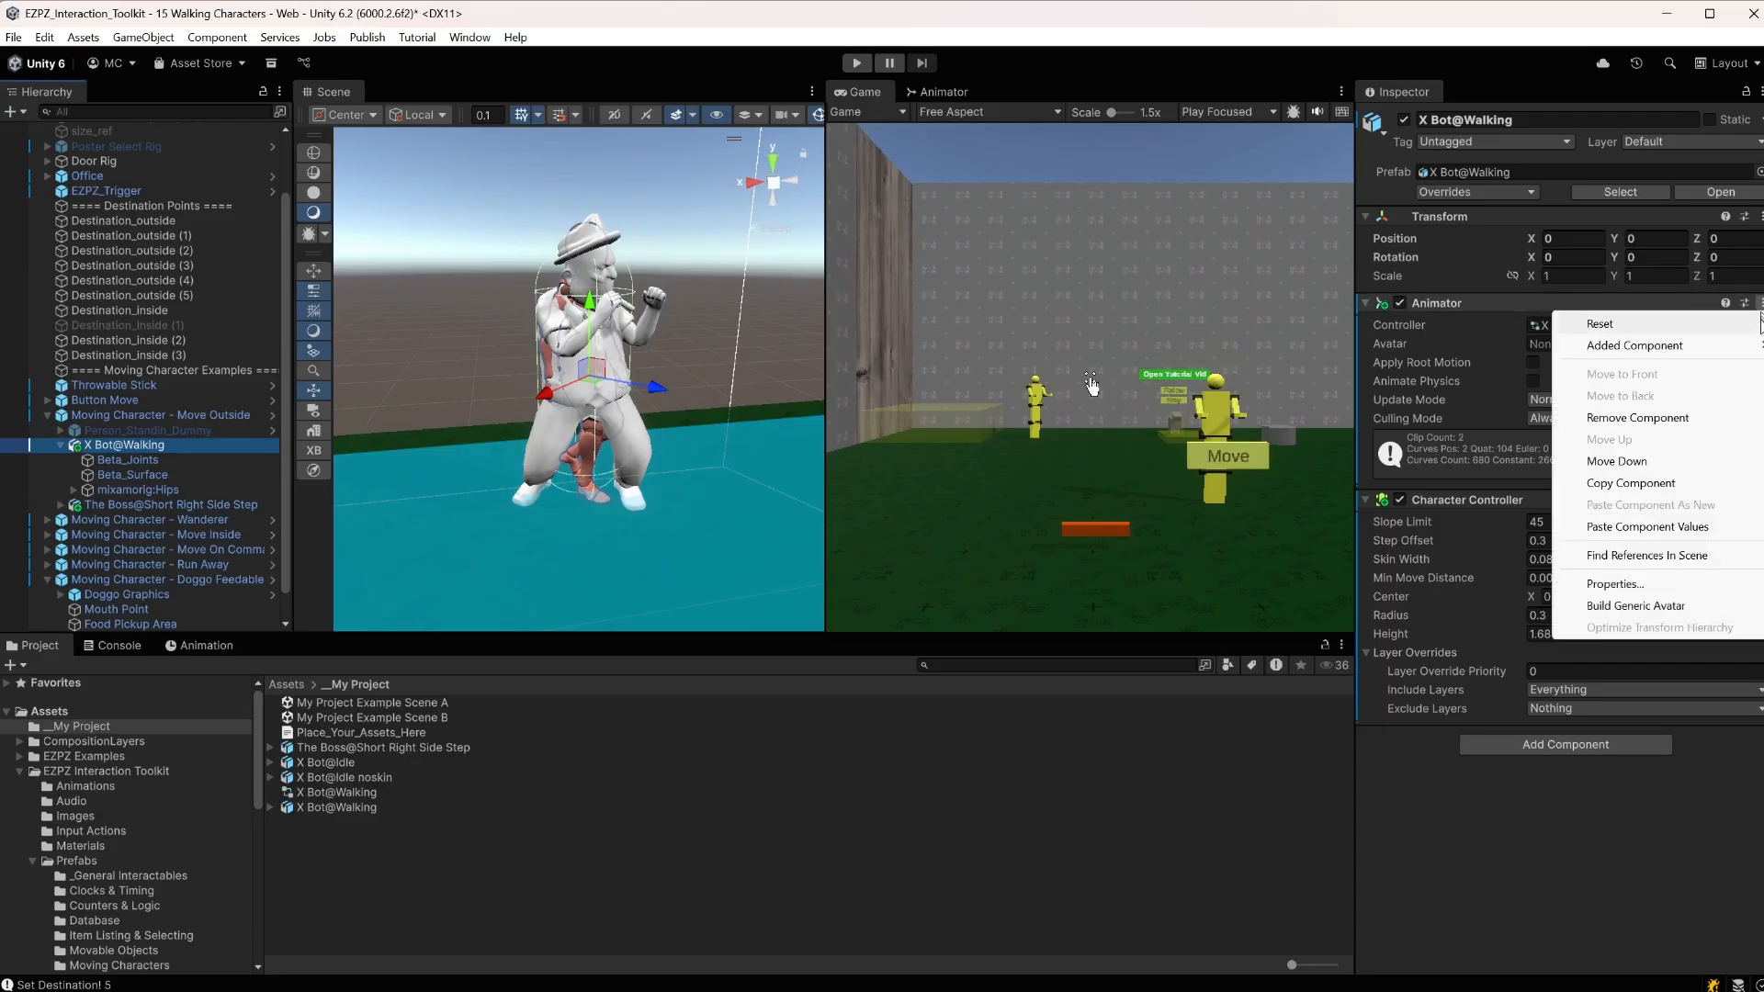
click(1654, 485)
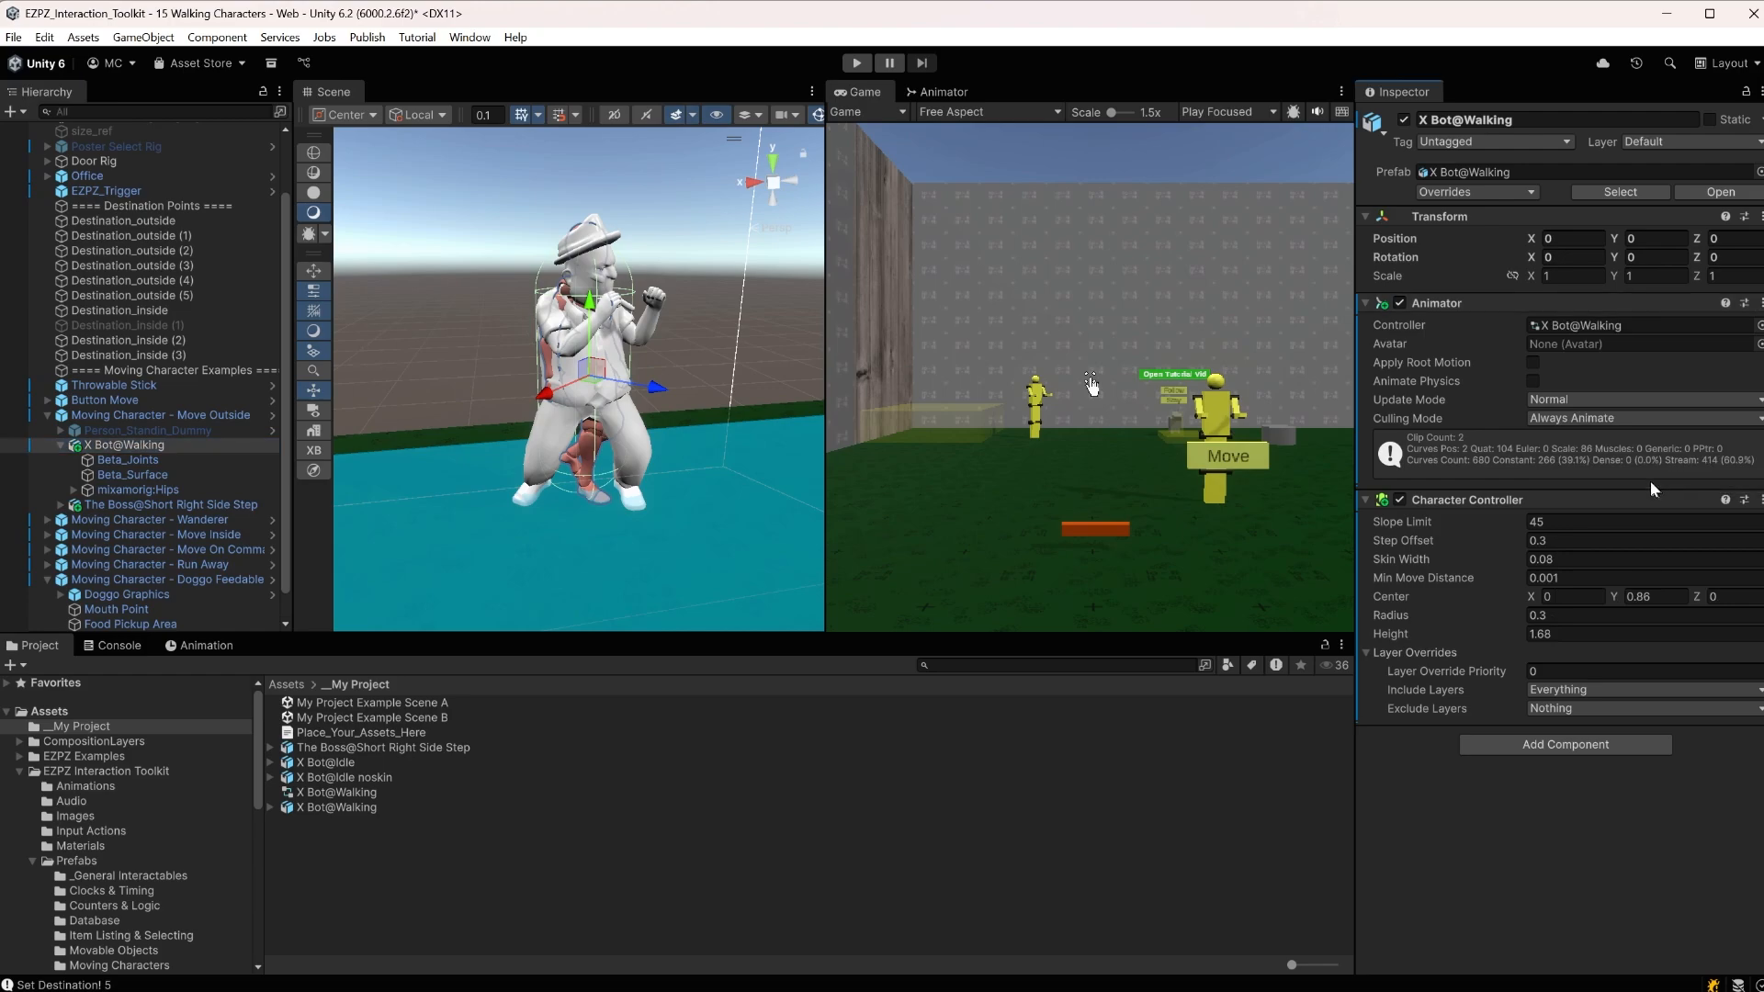
click(170, 504)
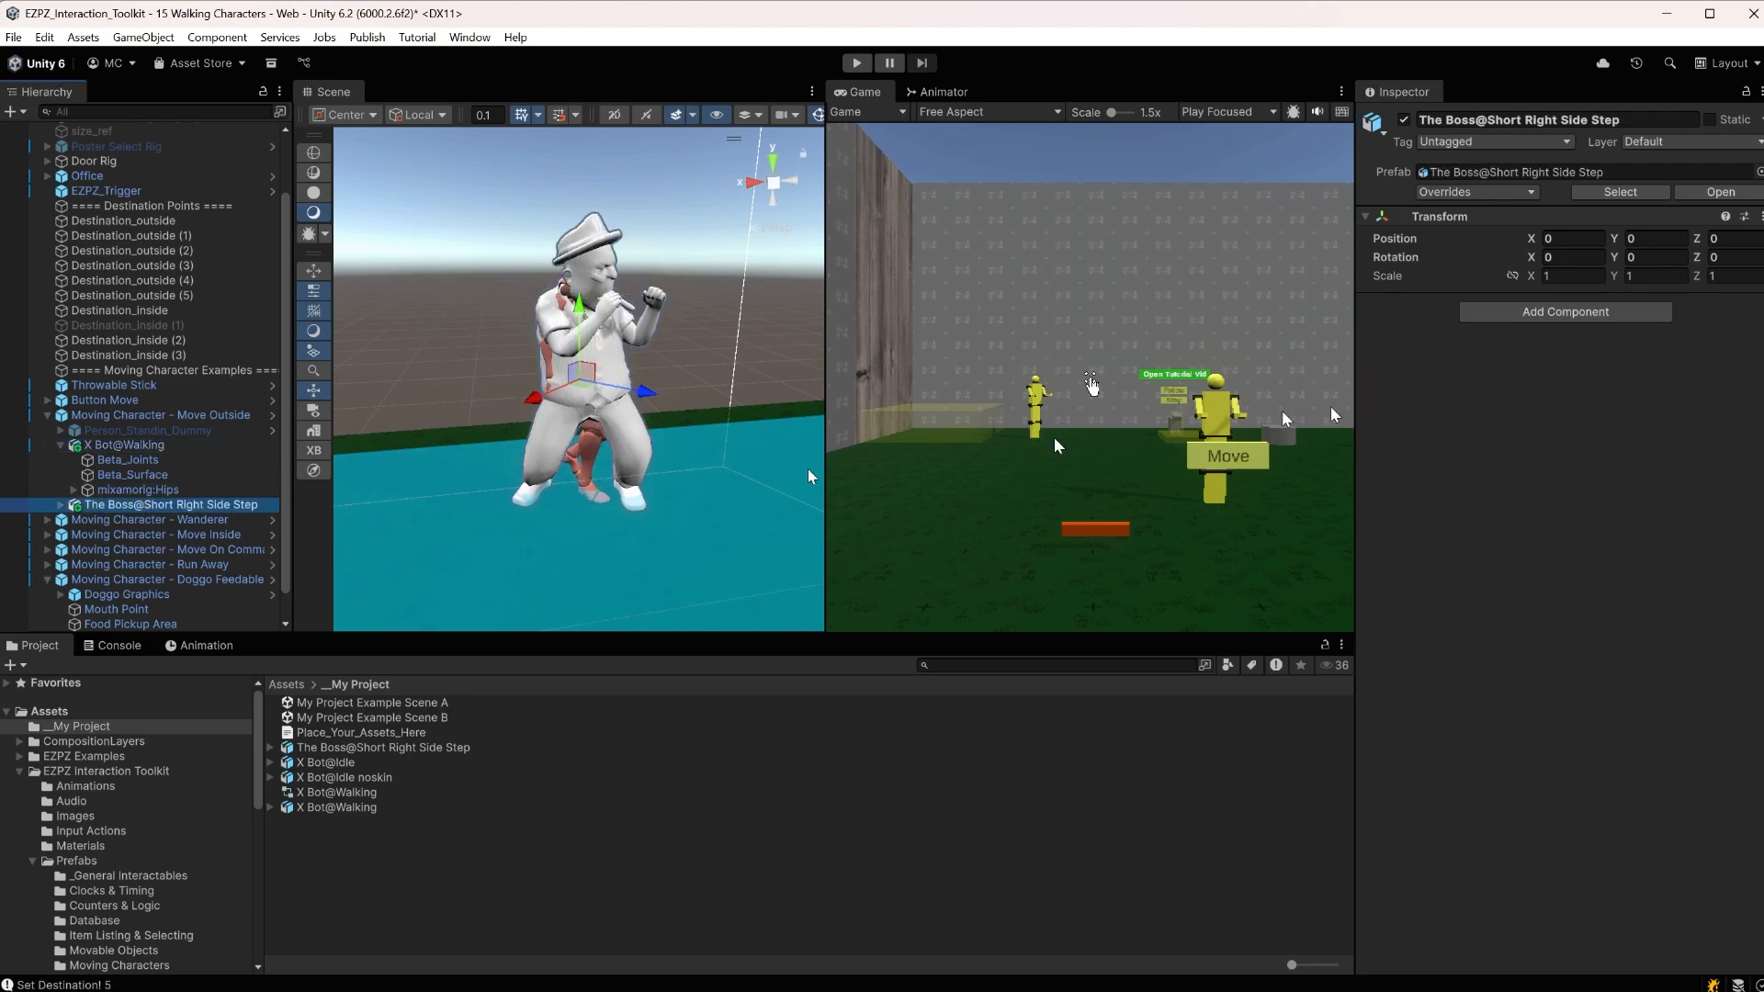
click(1759, 216)
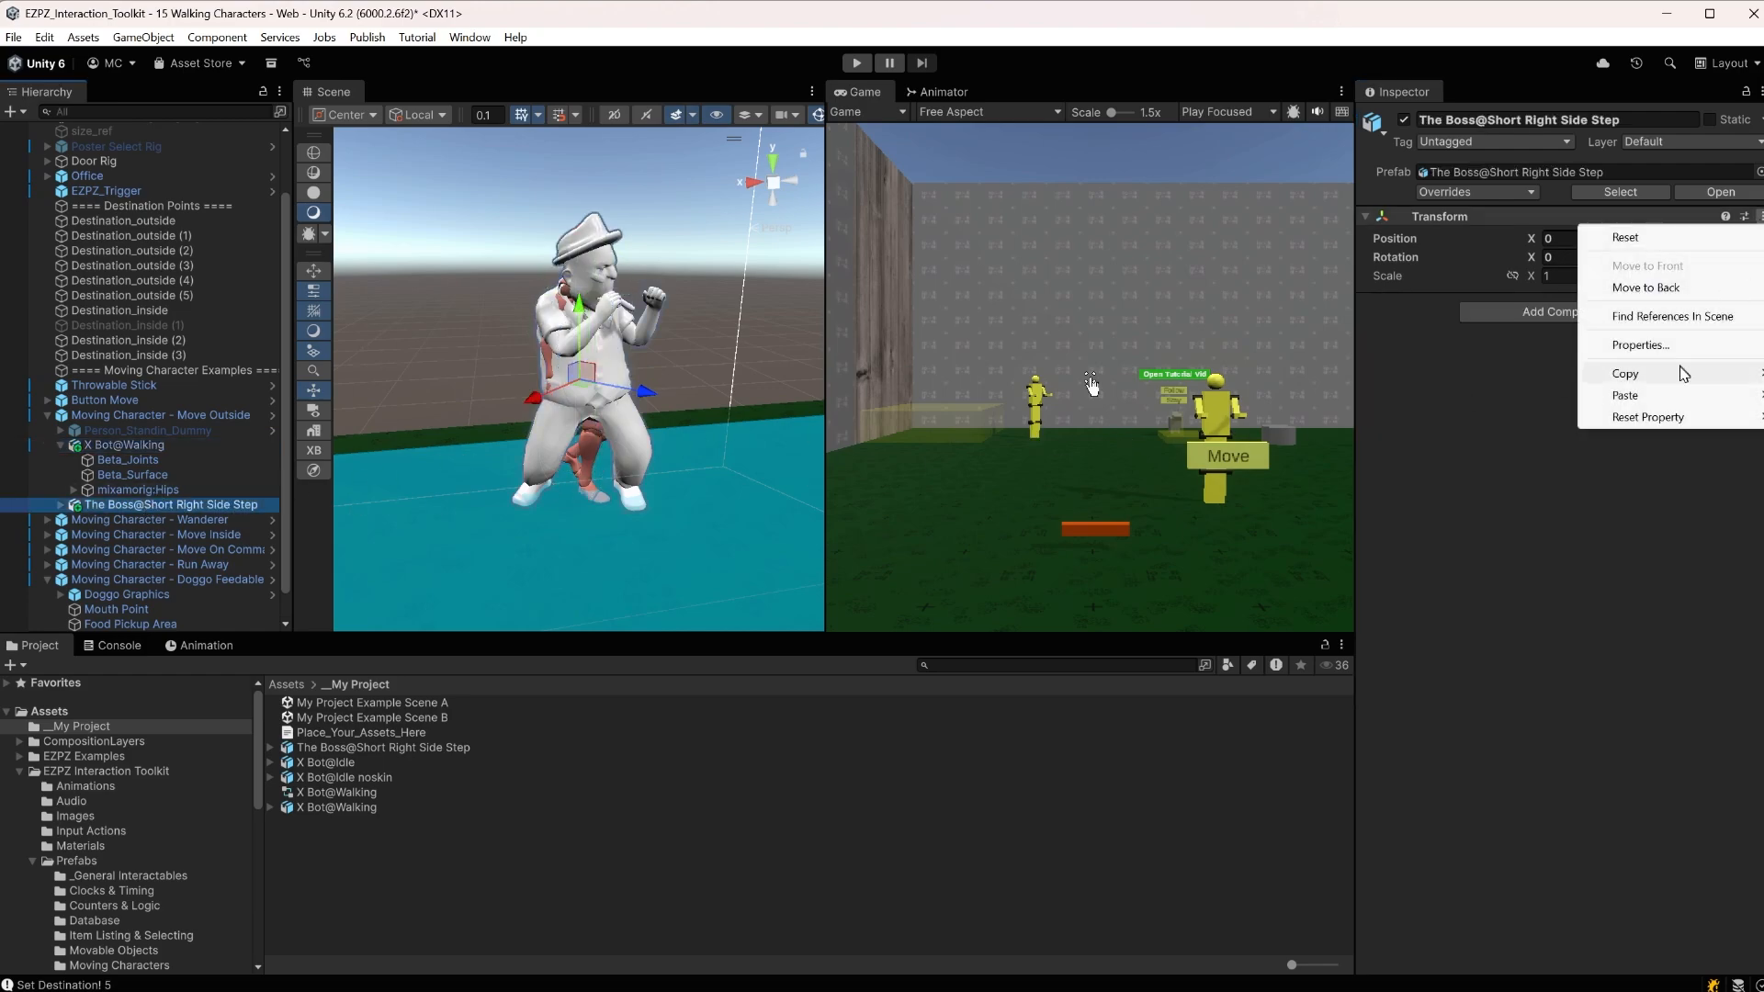
mouse_move(1654, 395)
click(1470, 495)
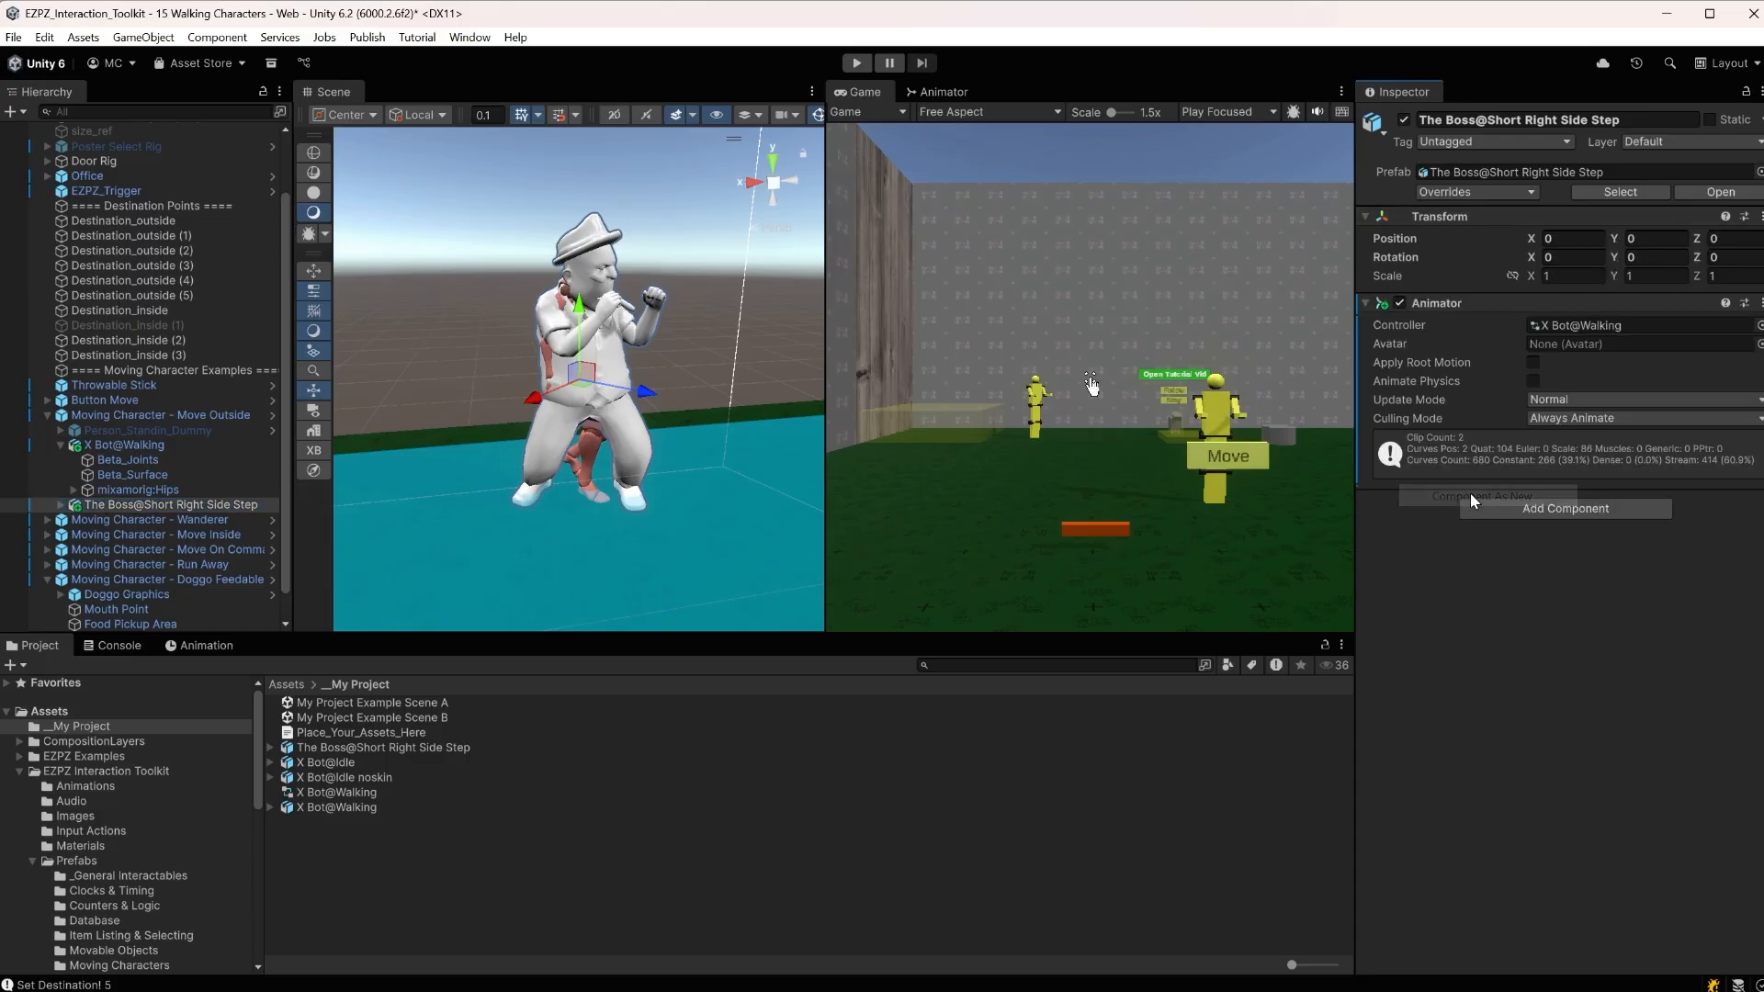
Locate the X Bot@Walking controller used by The Boss's Animator in the project files and inspect it
click(1599, 327)
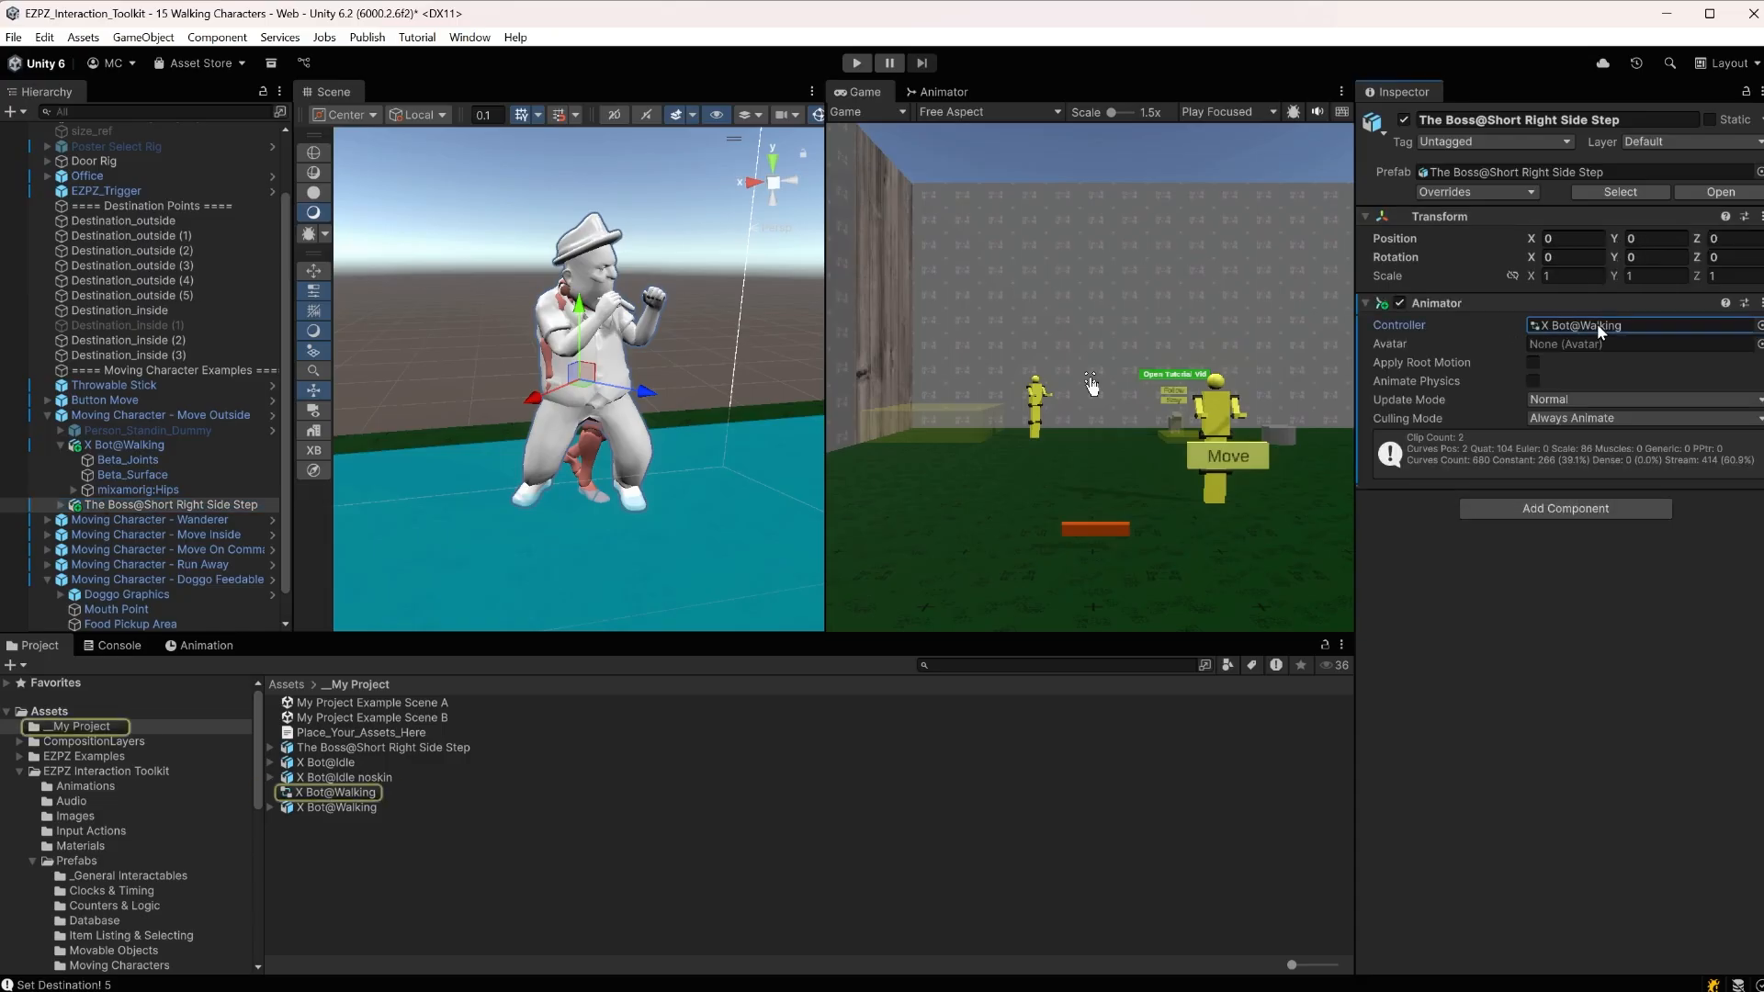
click(351, 796)
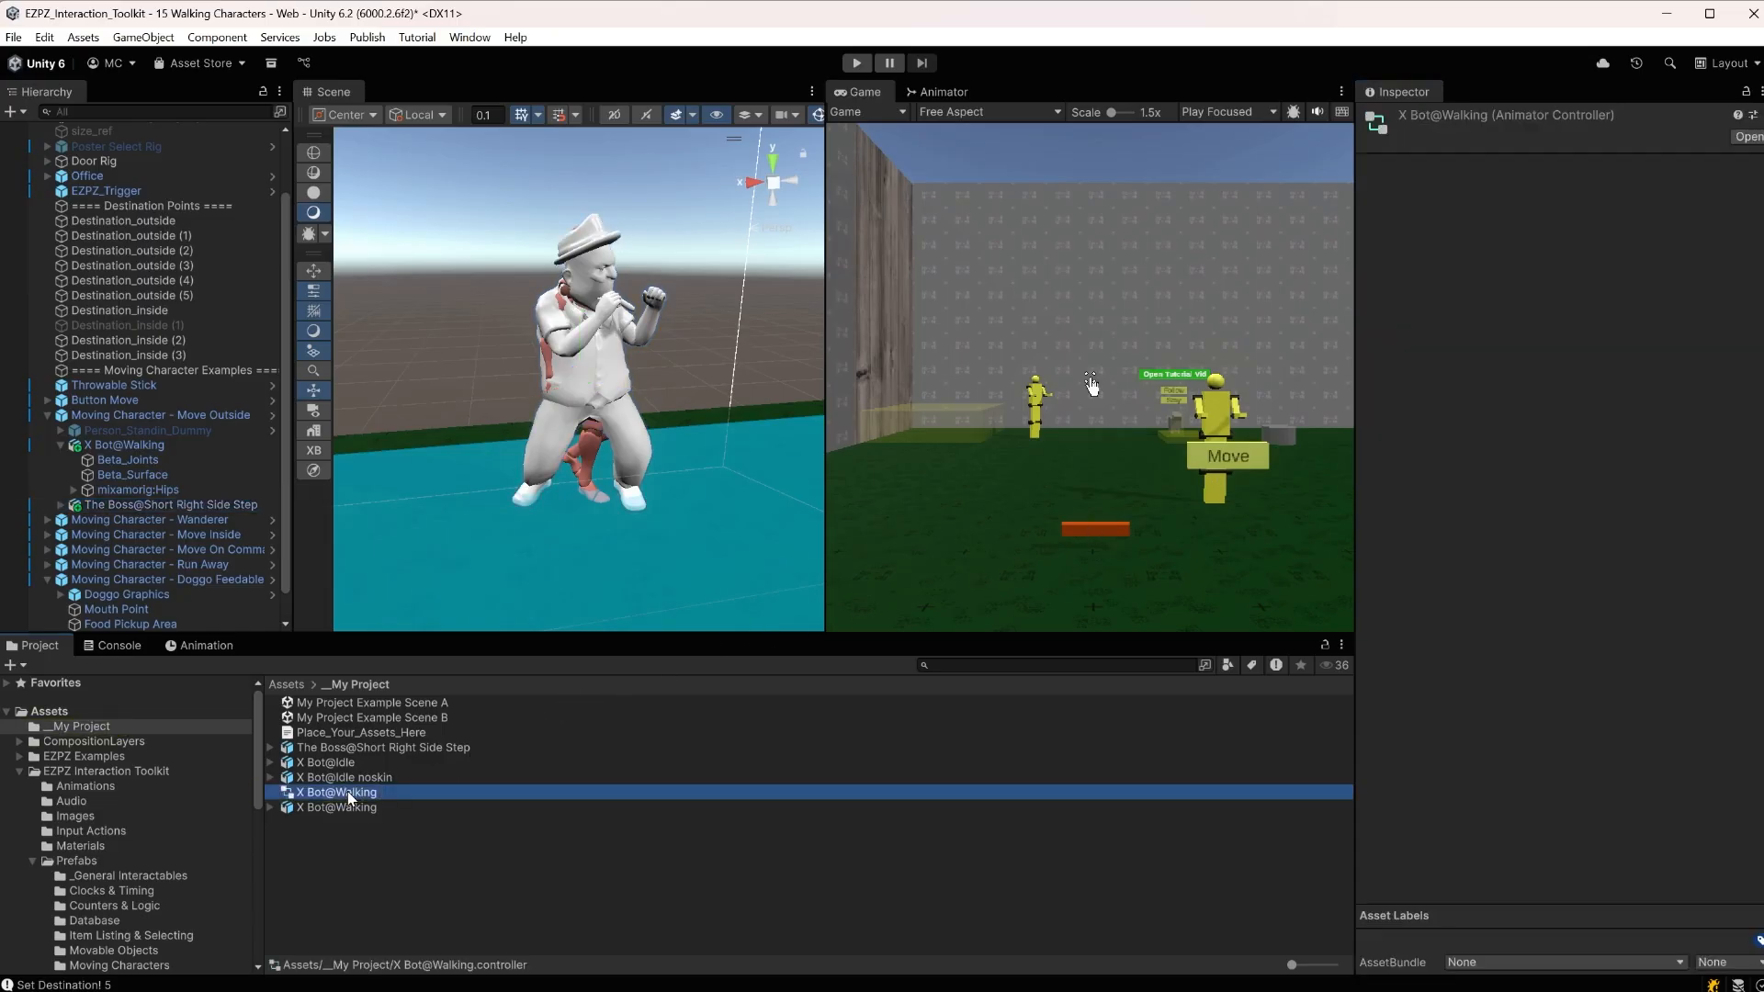
click(226, 508)
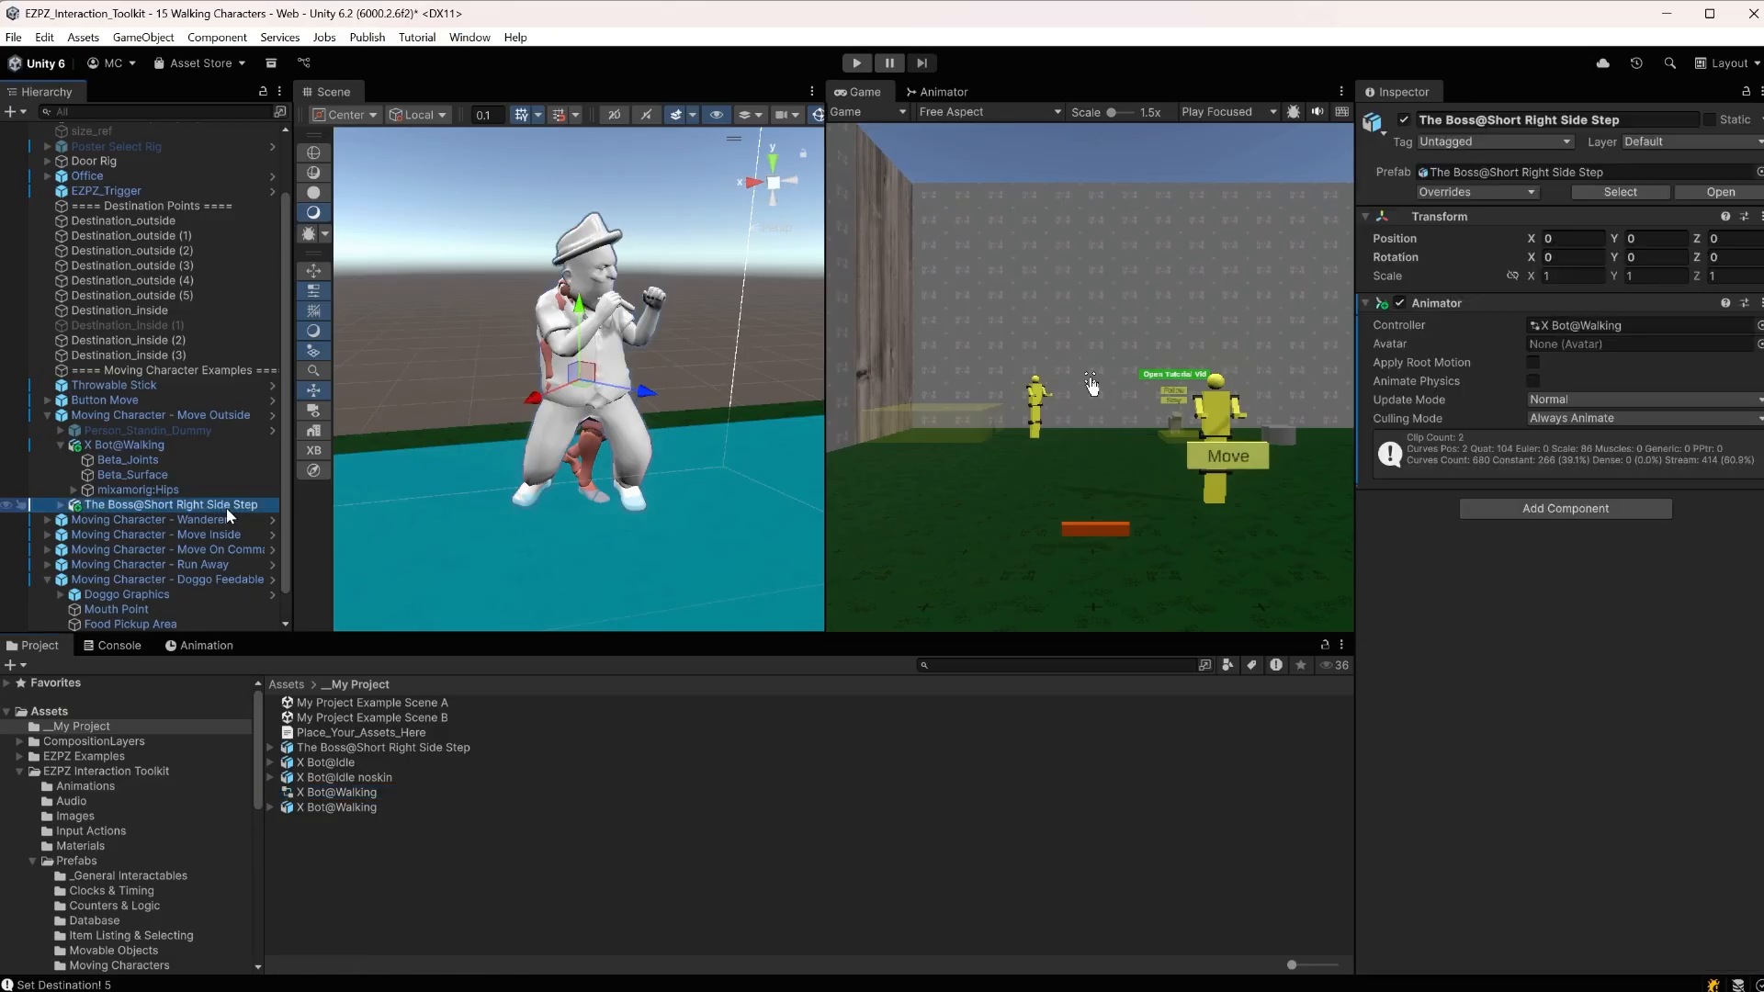
Deactivate the X Bot@Walking model under Moving Character - Move Outside
click(61, 504)
click(129, 445)
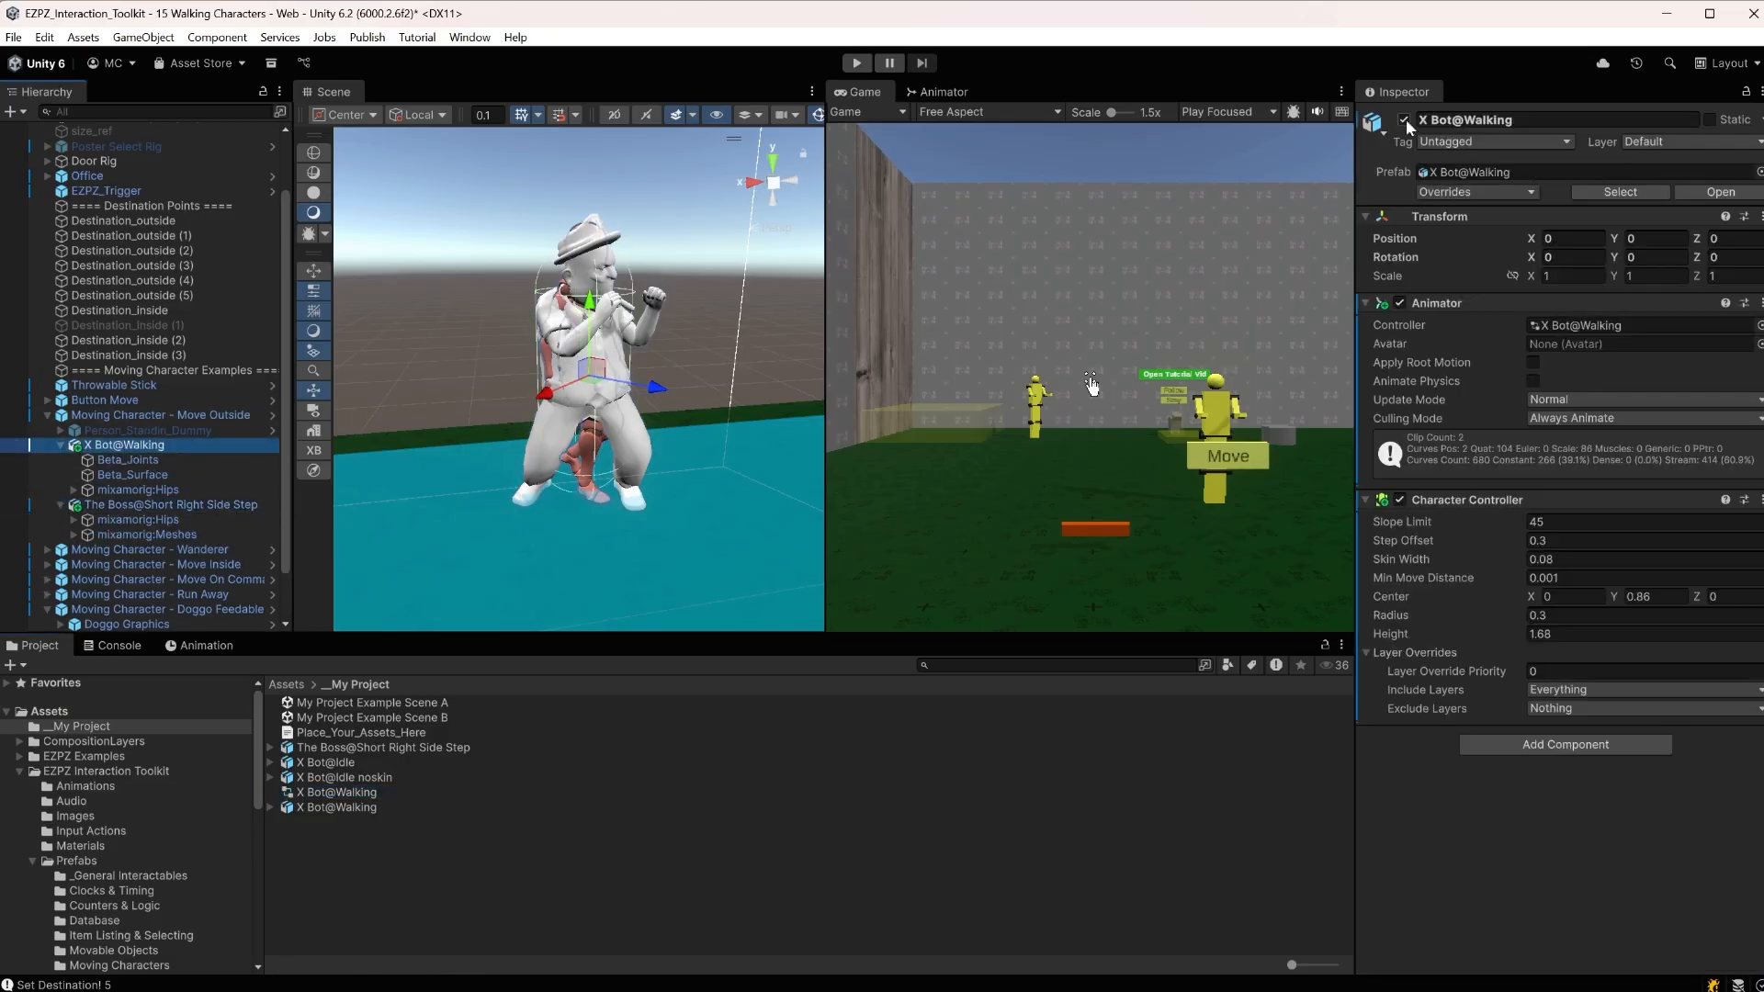
click(1403, 120)
Assign The Boss@Short Right Side Step as the Avatar Animator of Moving Character - Move Outside's NMA Walk Towards script
click(196, 417)
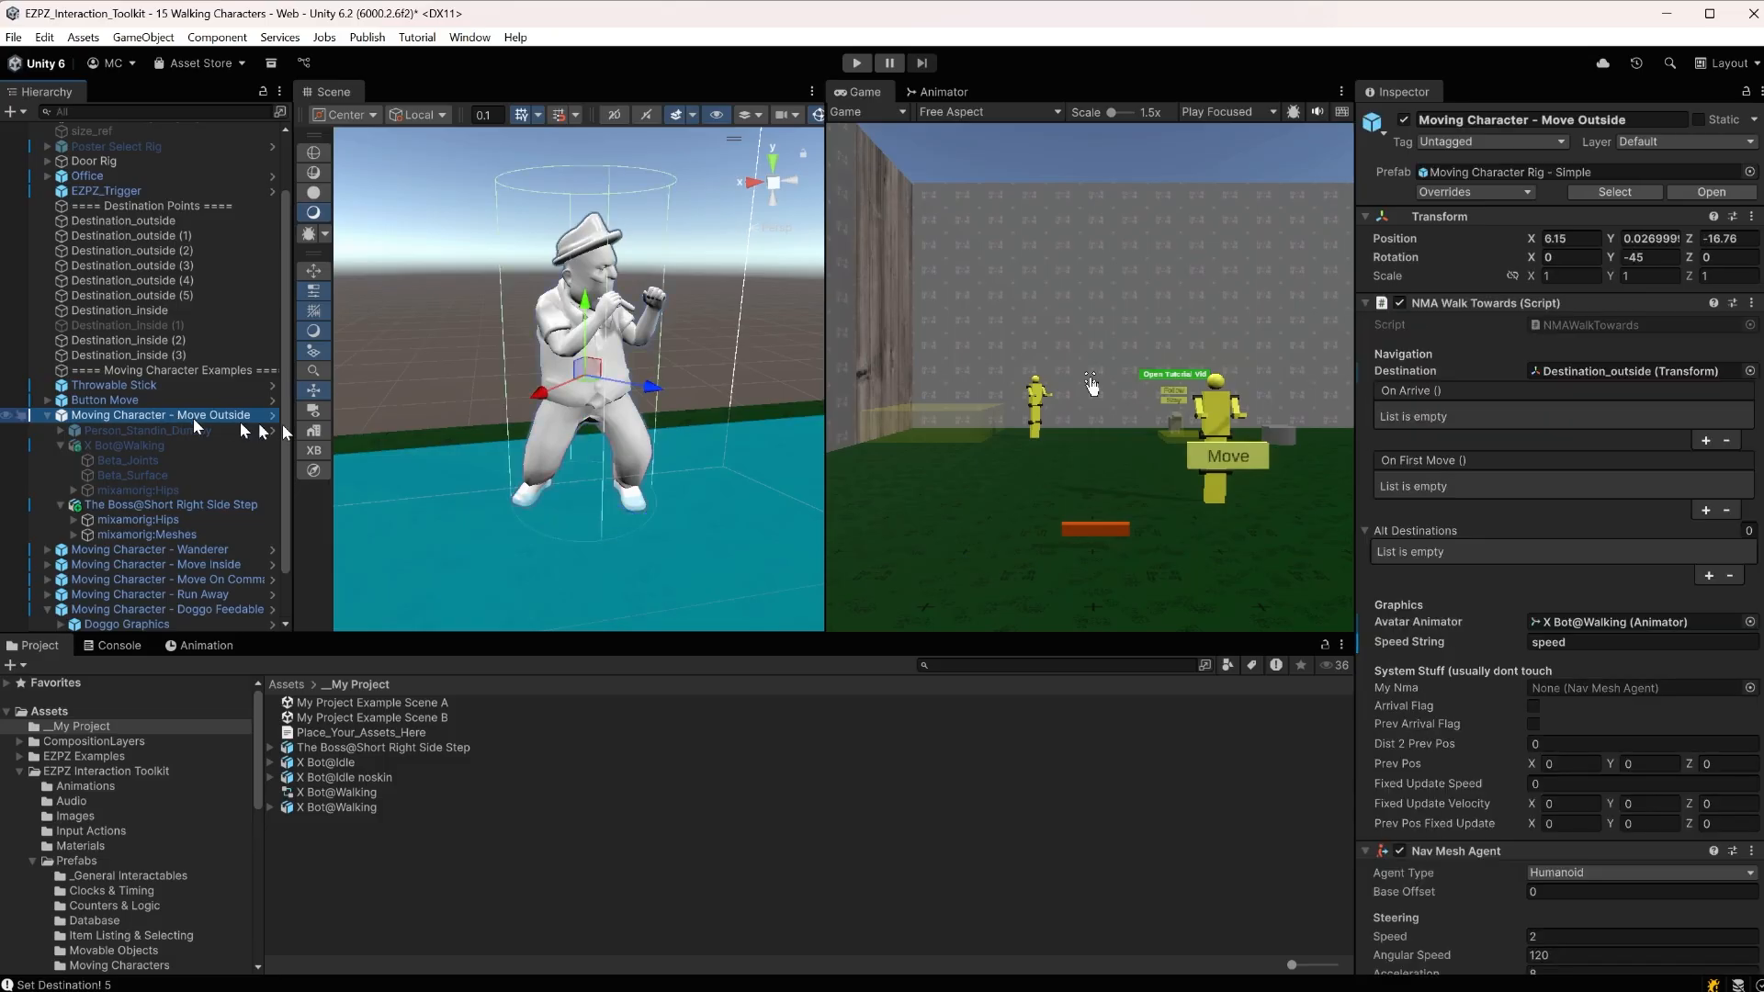
scroll(1577, 607, down, 2)
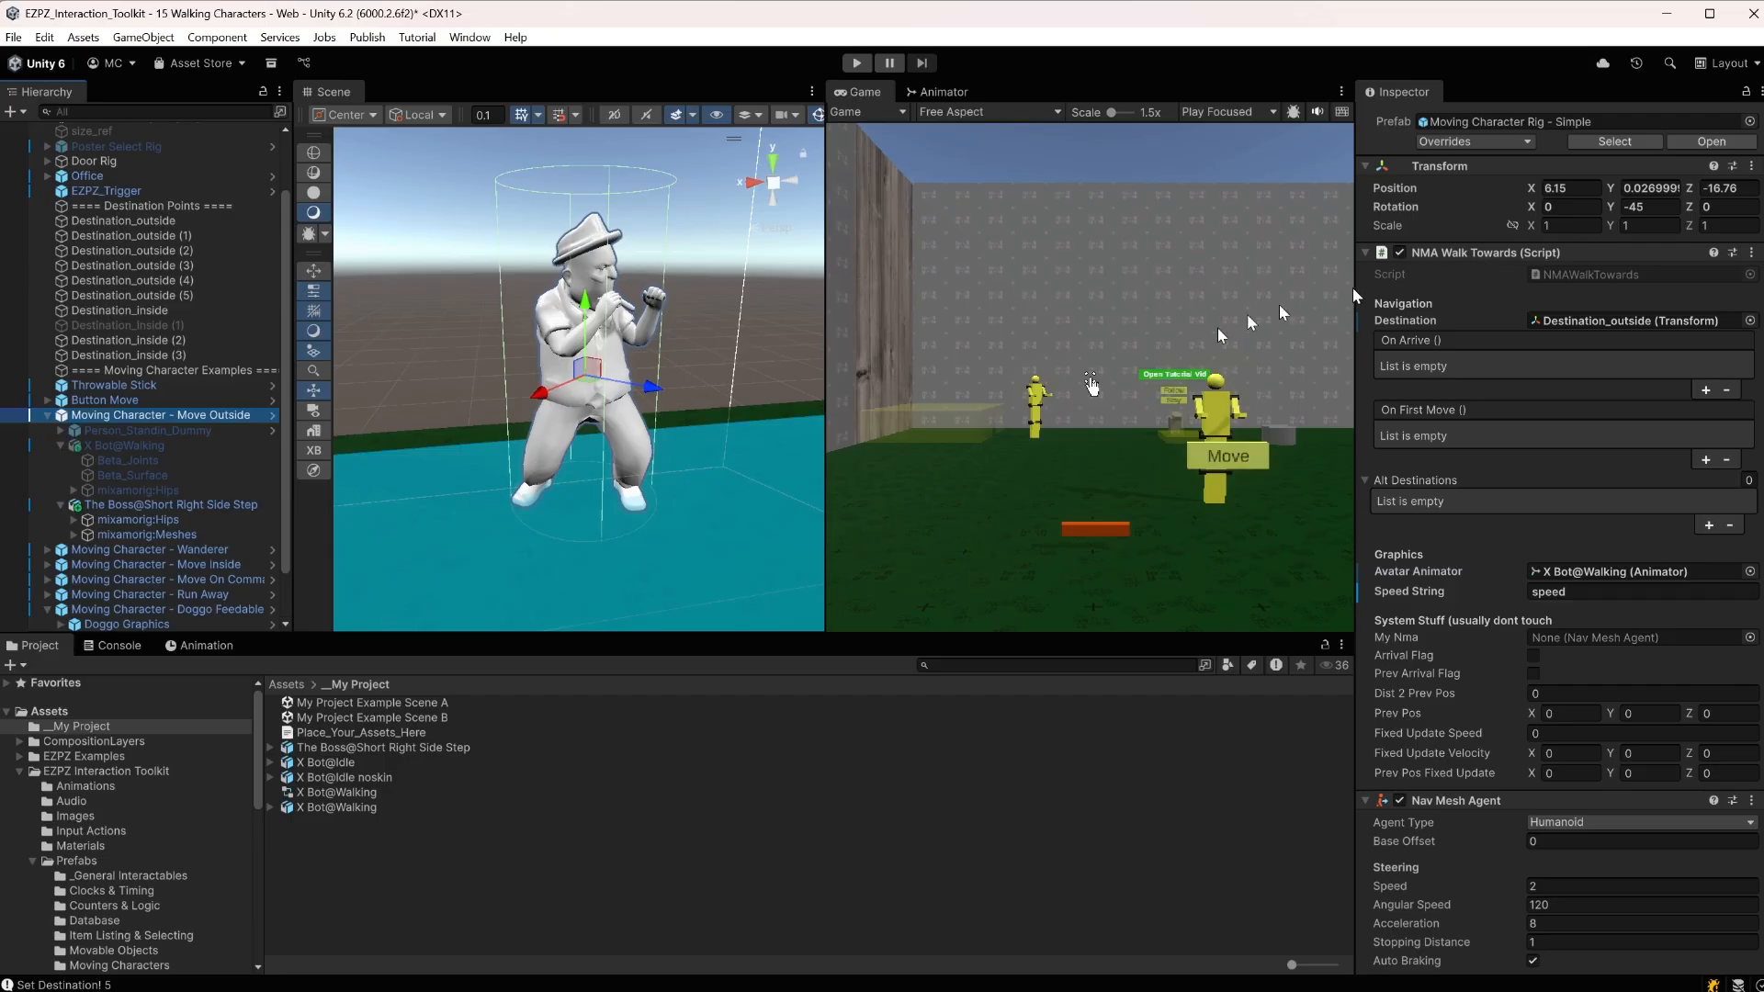
drag(171, 505, 1635, 573)
Run the scene, watch The Boss walk and idle alongside the Animator state graph, and stop play mode
scroll(672, 441, down, 3)
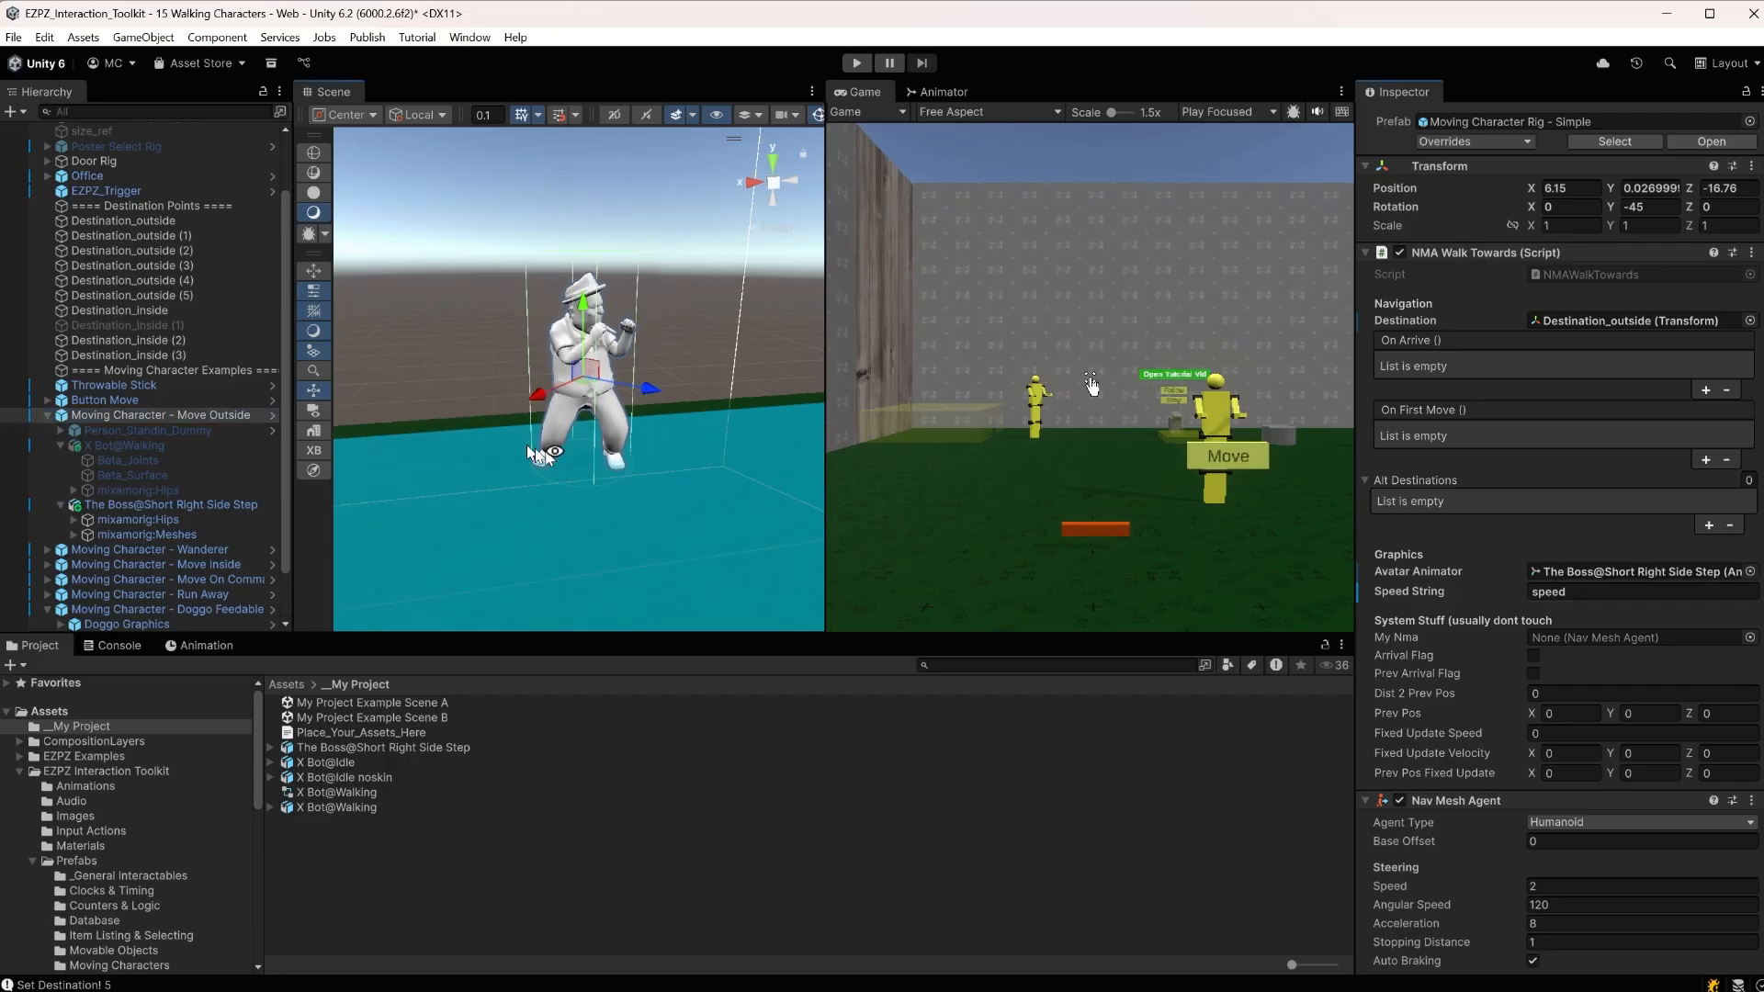
alt+drag(664, 445, 745, 484)
scroll(685, 462, down, 1)
scroll(684, 462, down, 1)
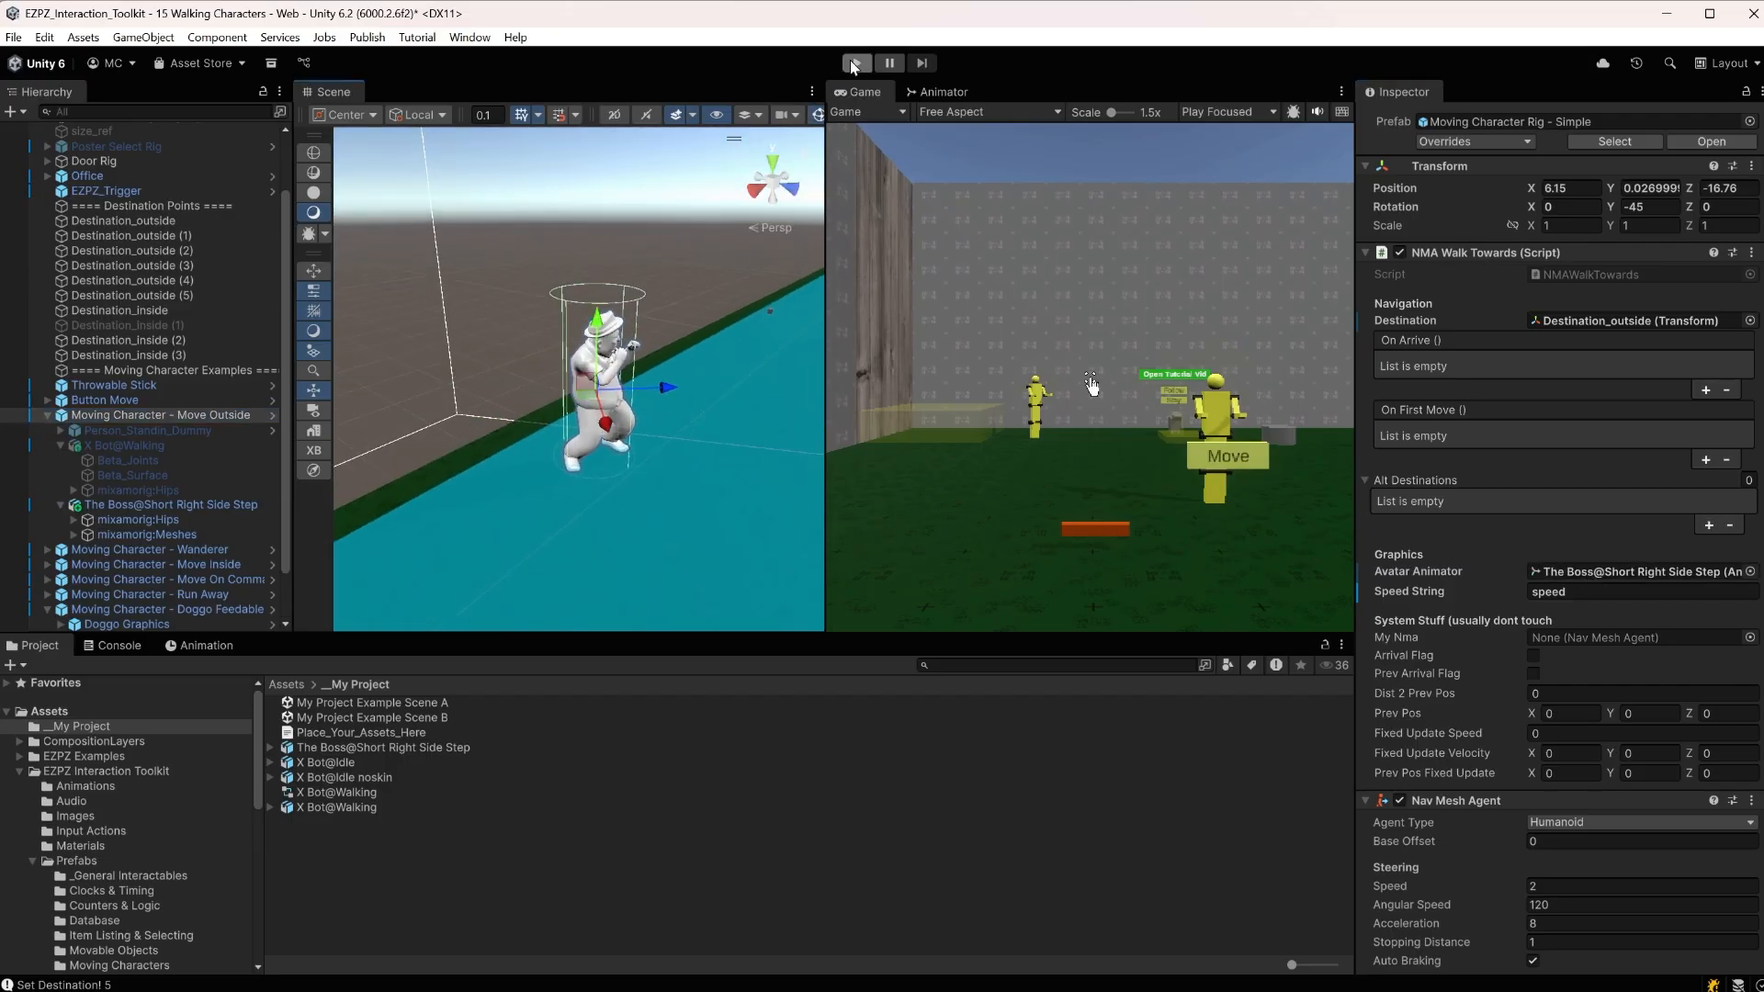
click(854, 63)
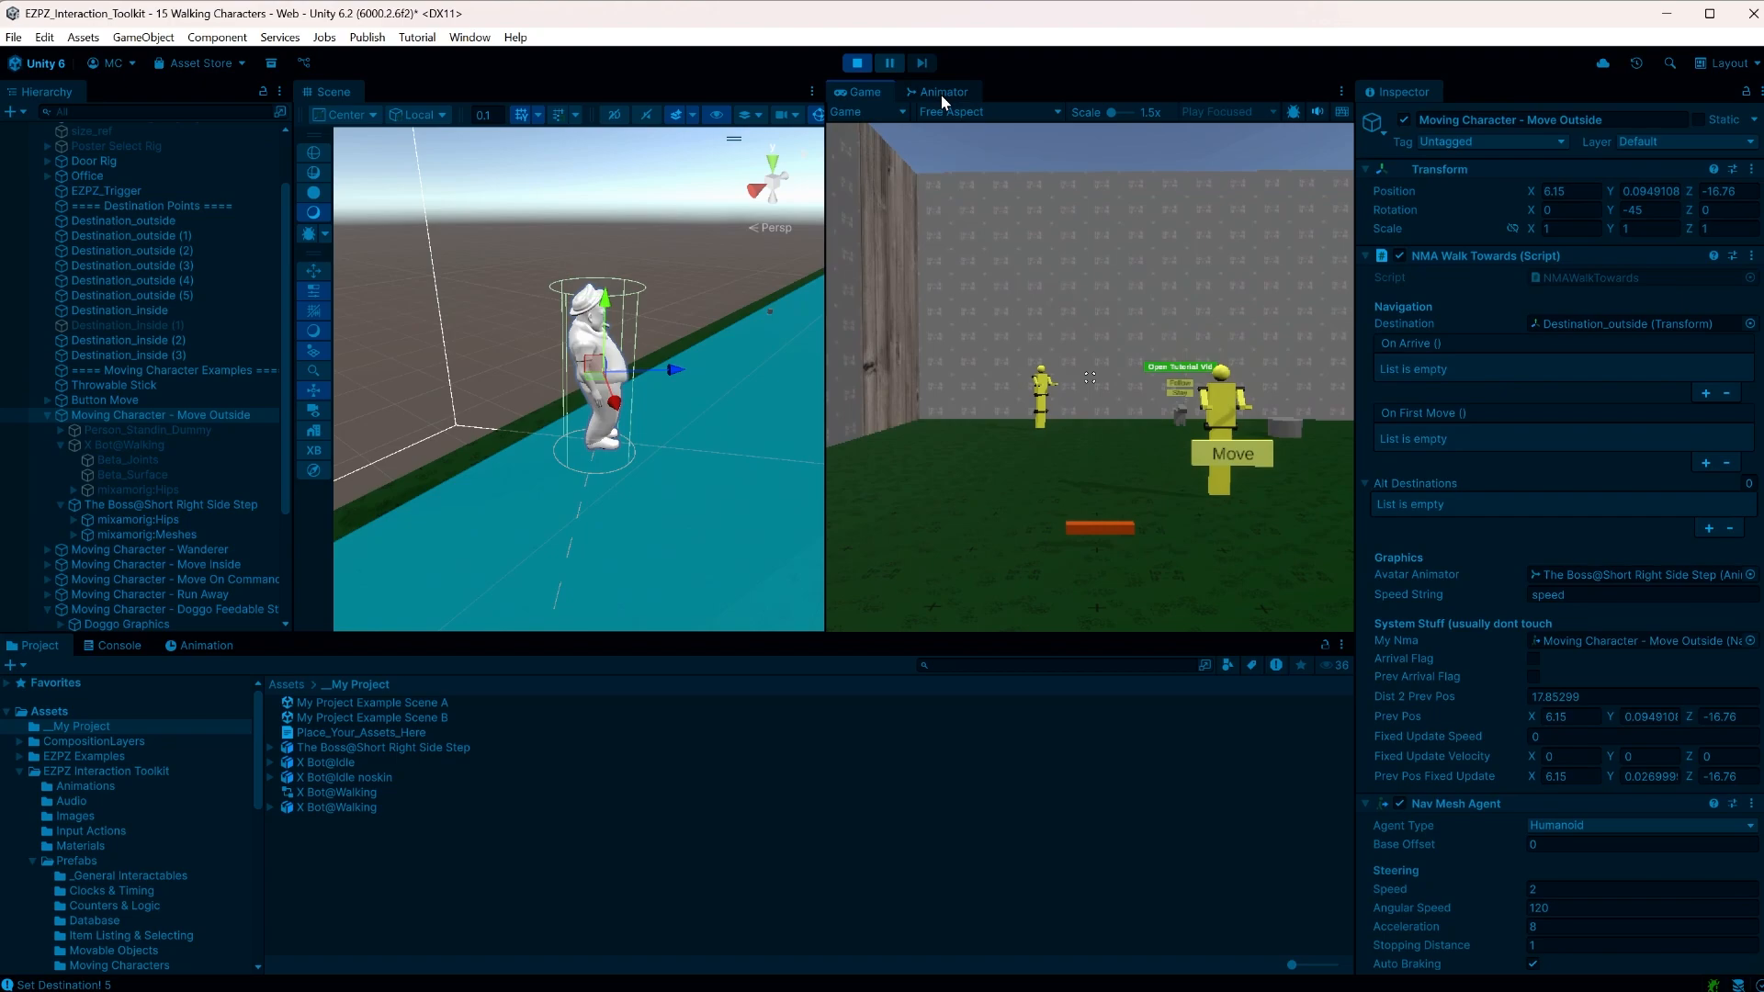
click(941, 93)
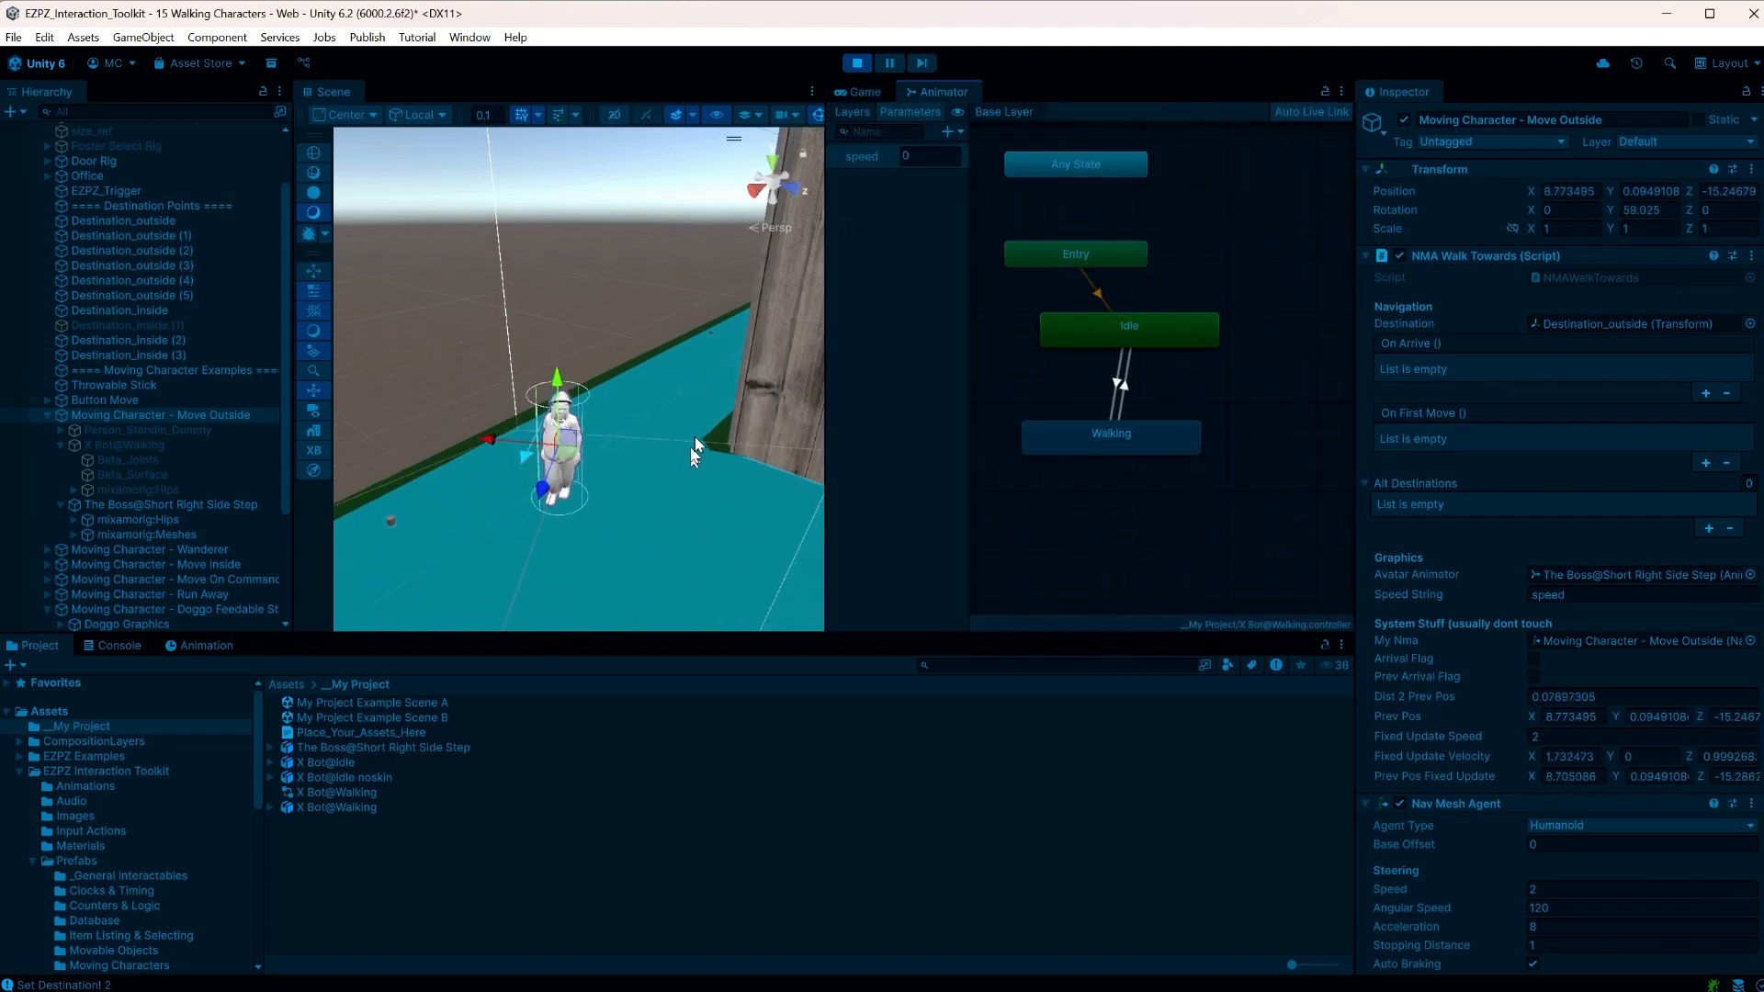
click(178, 504)
scroll(649, 511, up, 3)
middle_drag(648, 511, 733, 345)
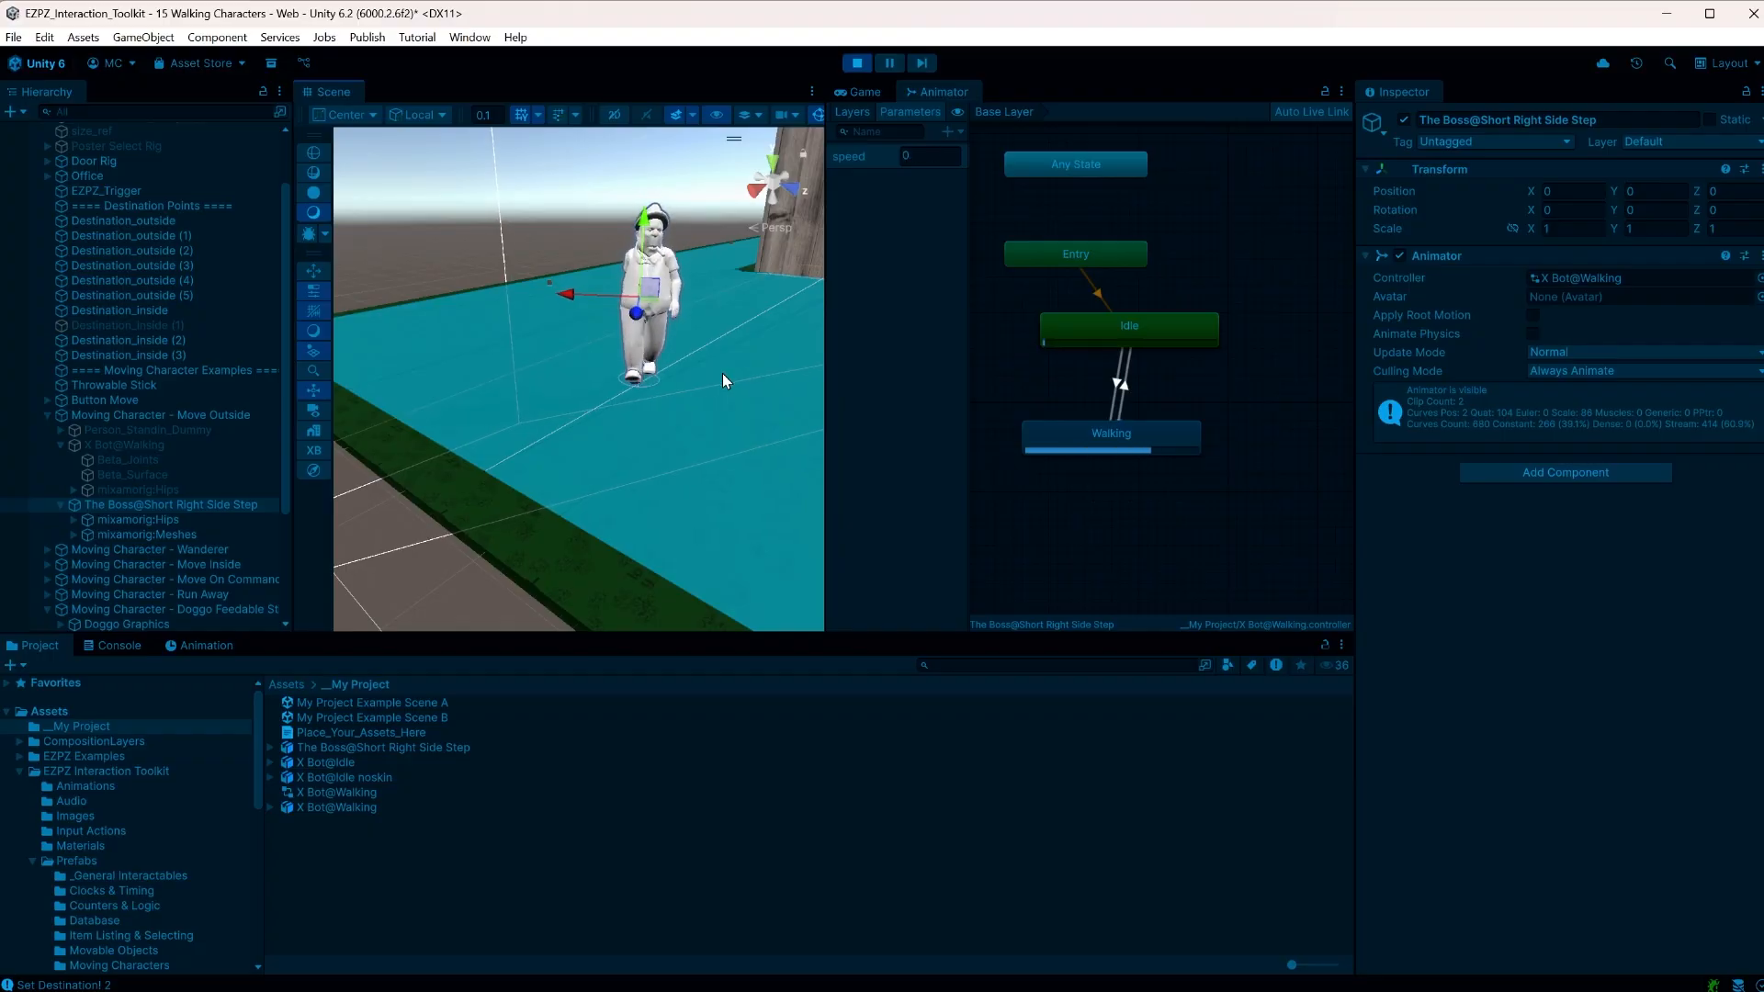
click(241, 414)
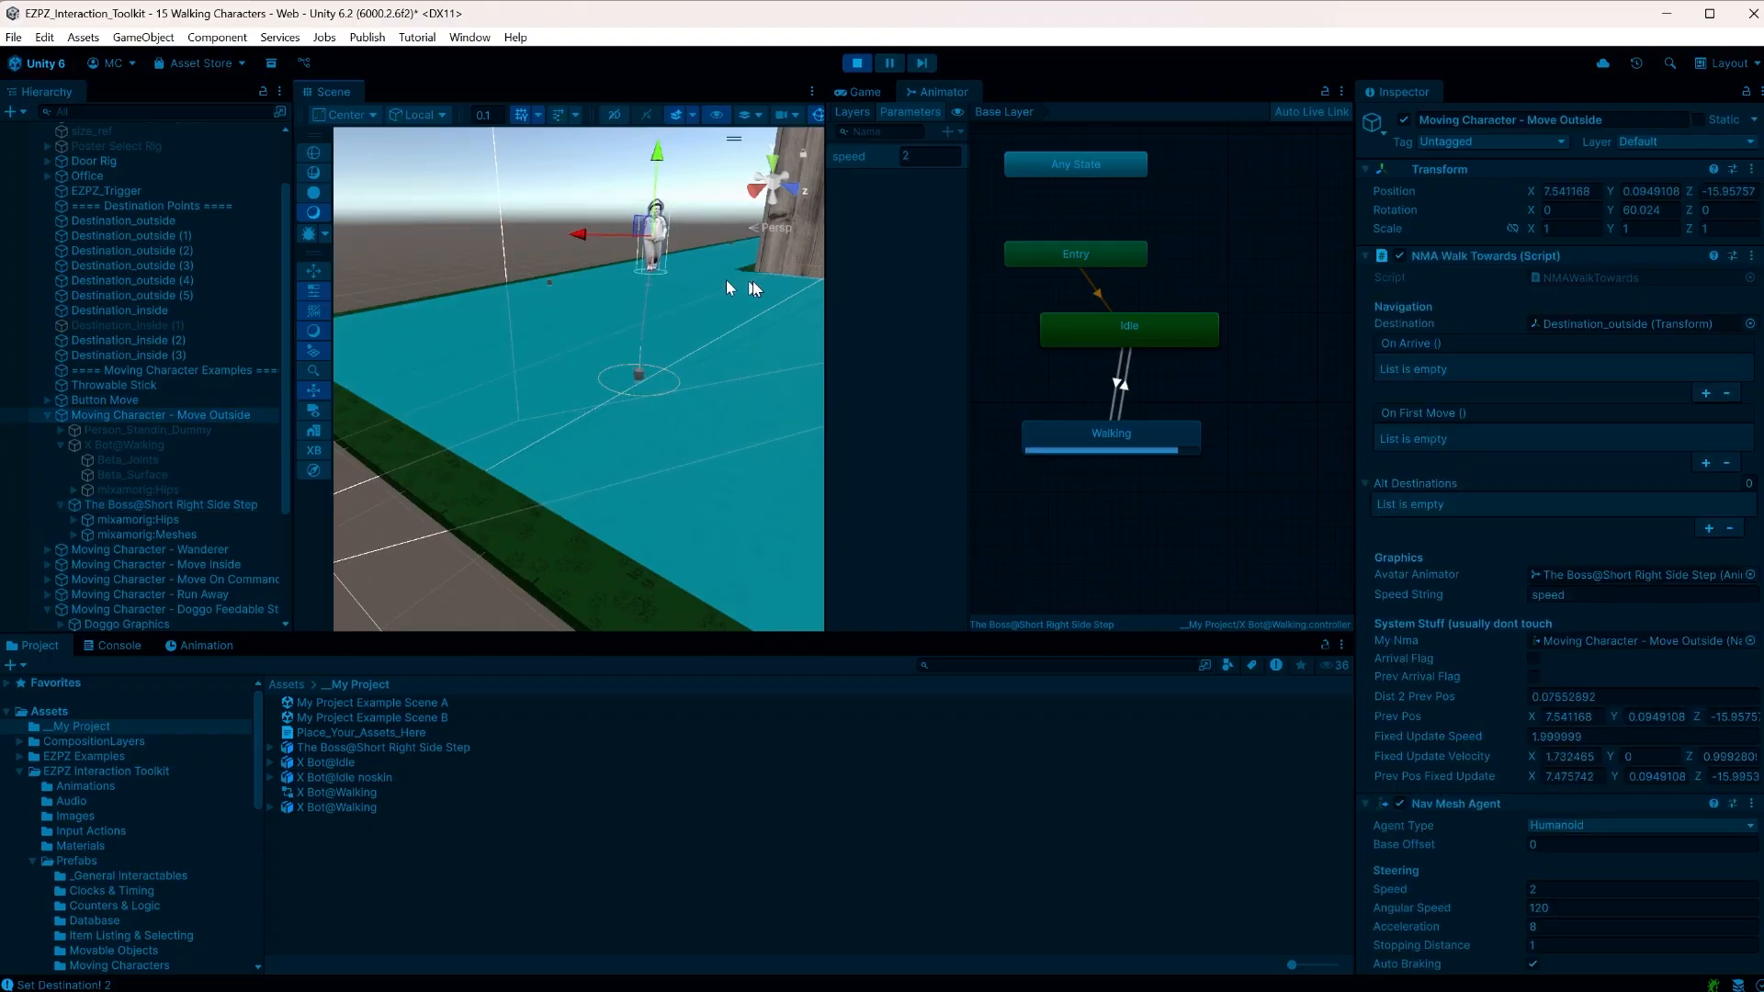
alt+drag(679, 367, 672, 426)
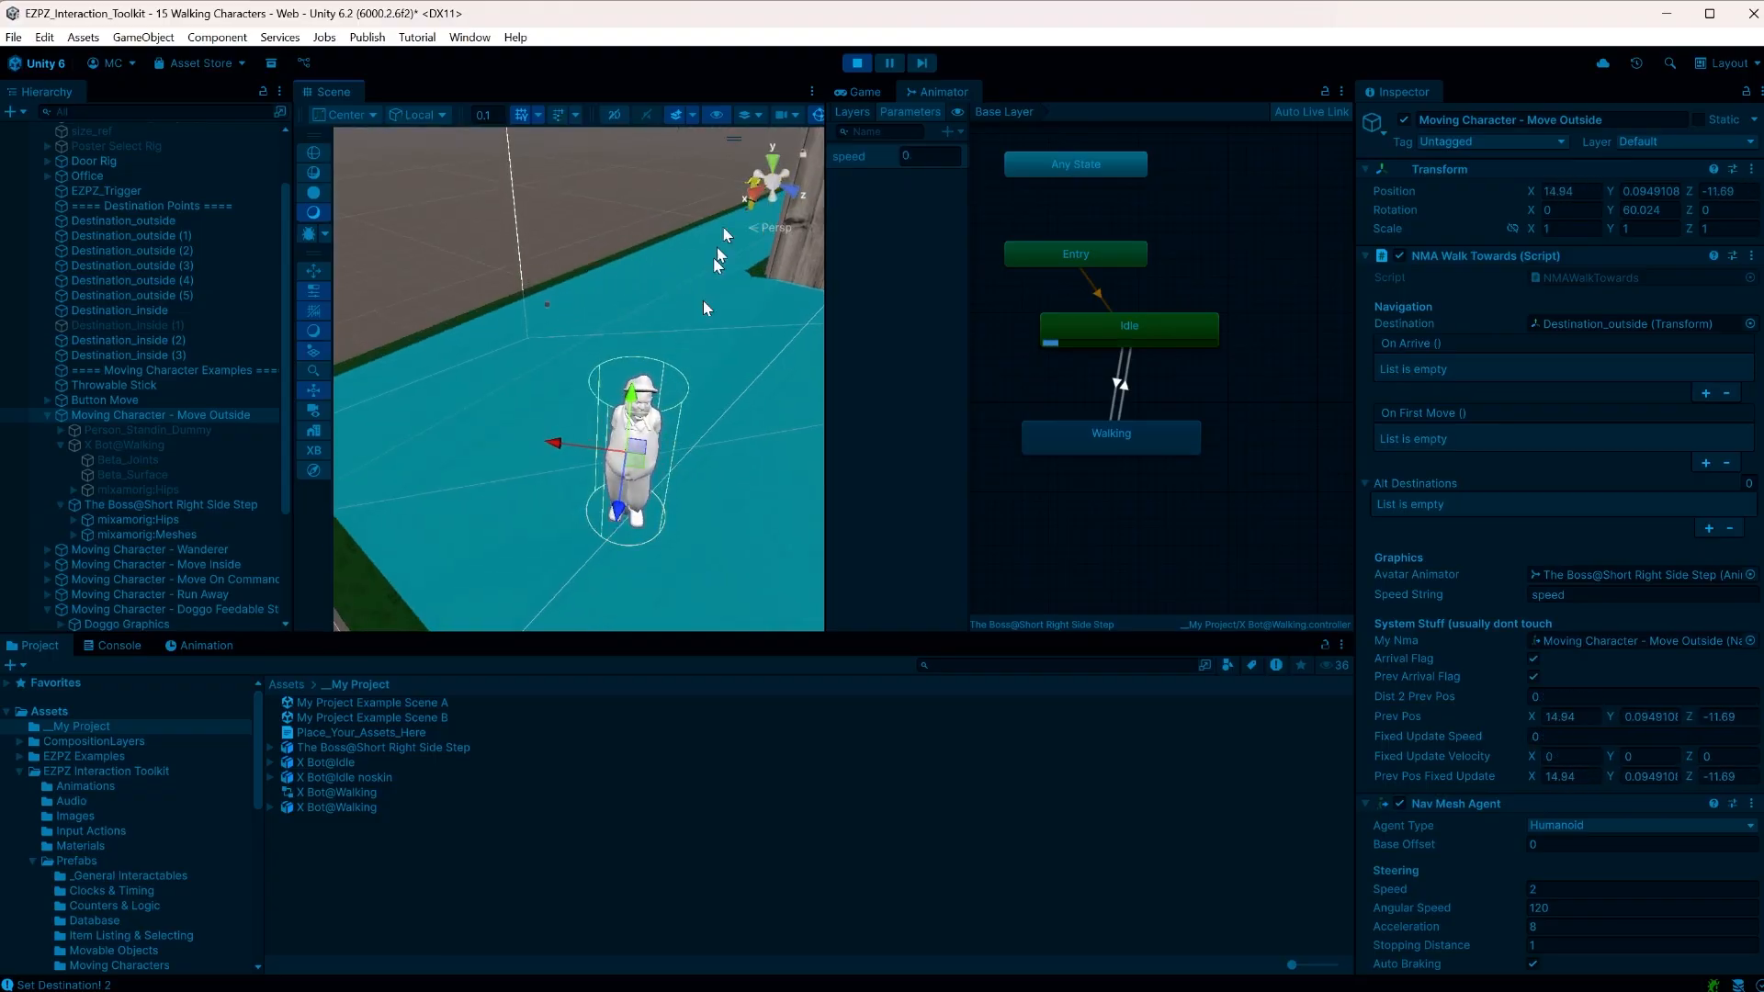
click(857, 63)
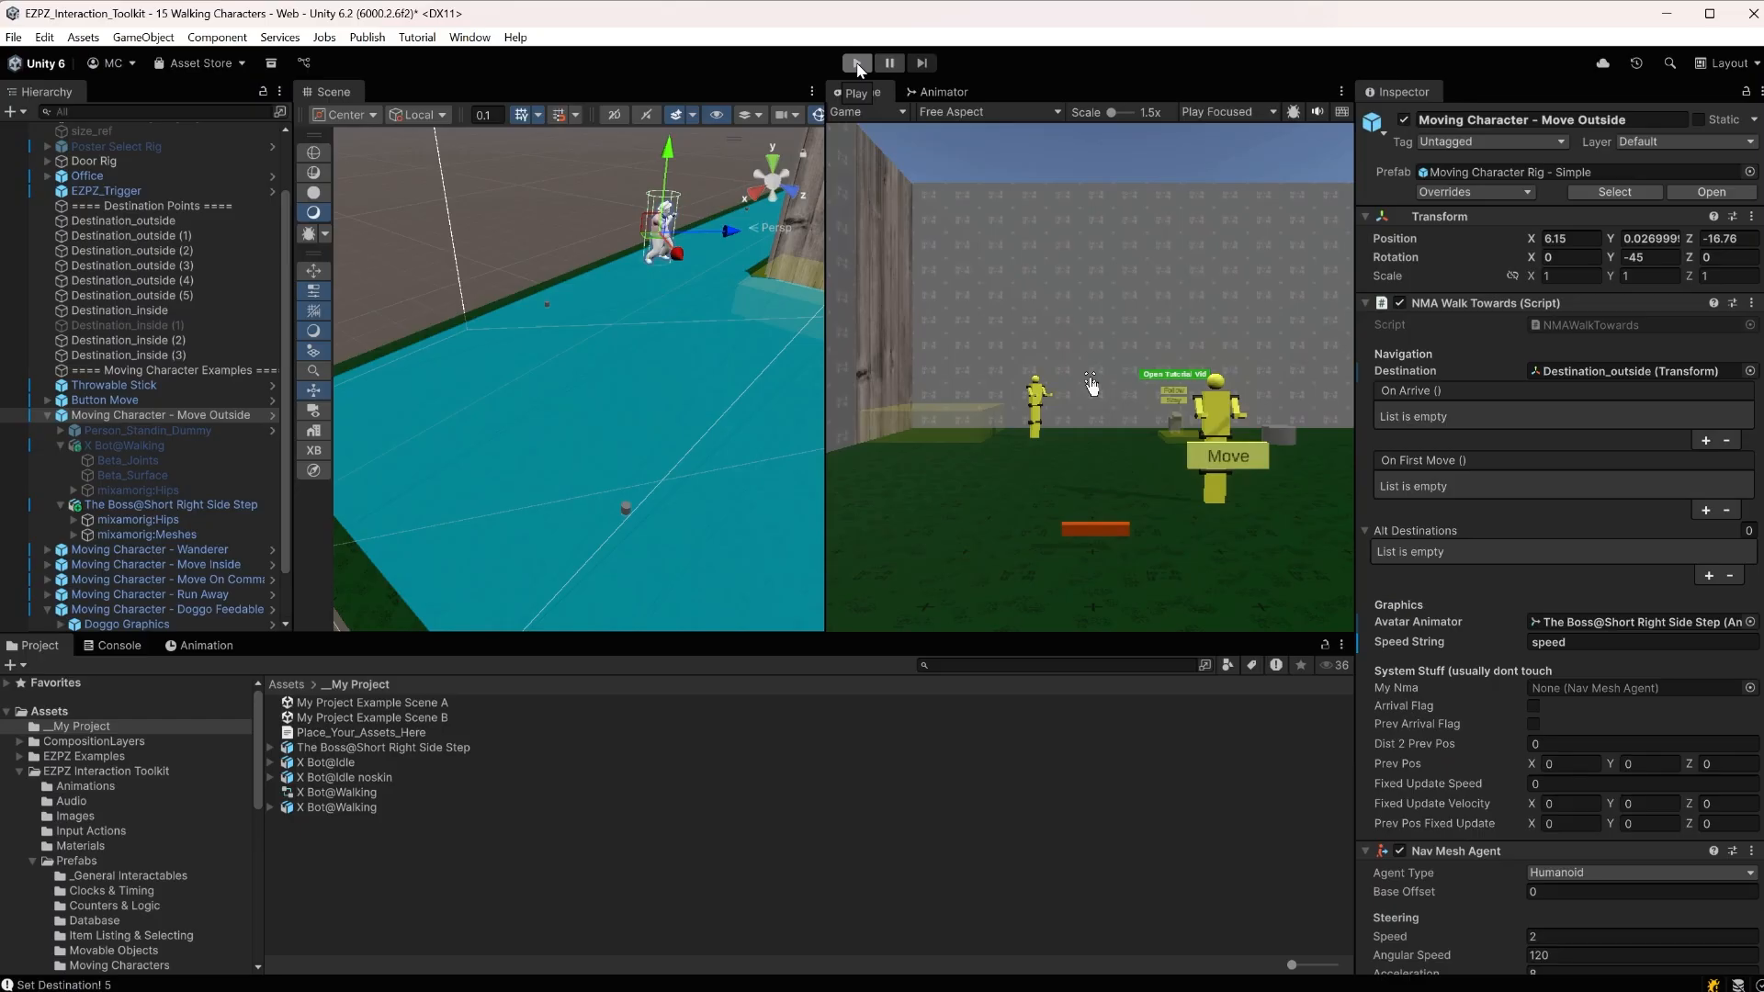
Open the material import settings of the The Boss@Short Right Side Step asset
key(f)
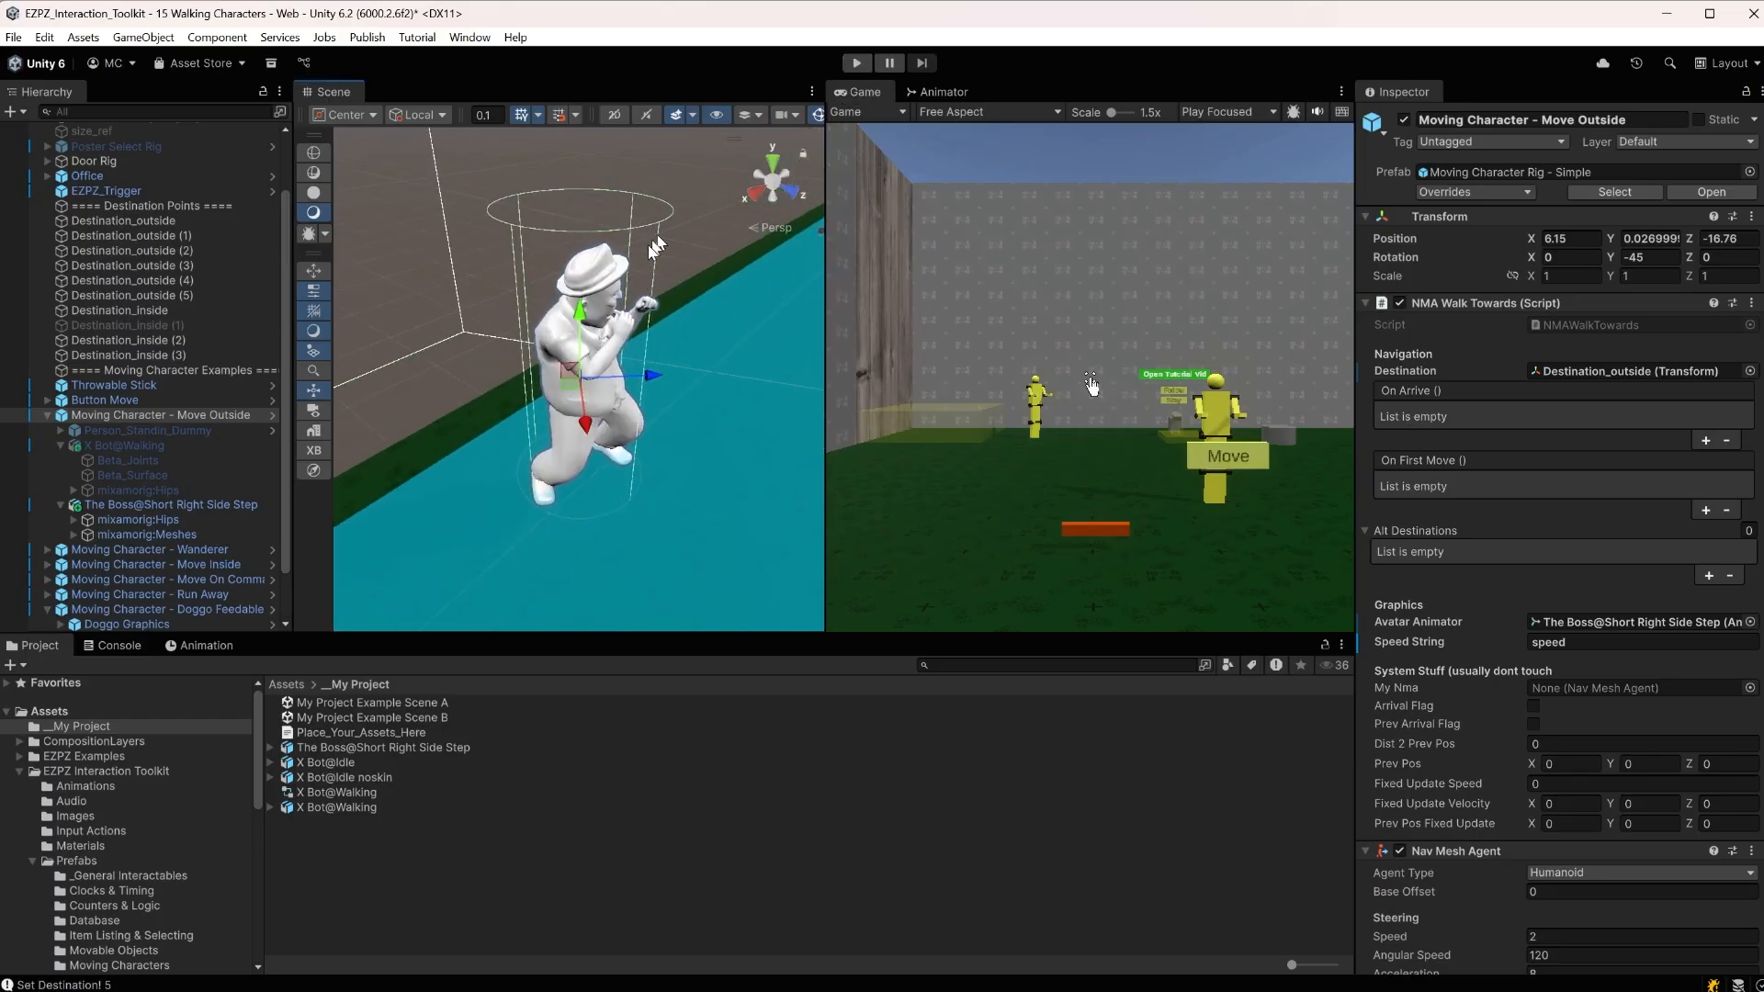
alt+drag(552, 287, 480, 329)
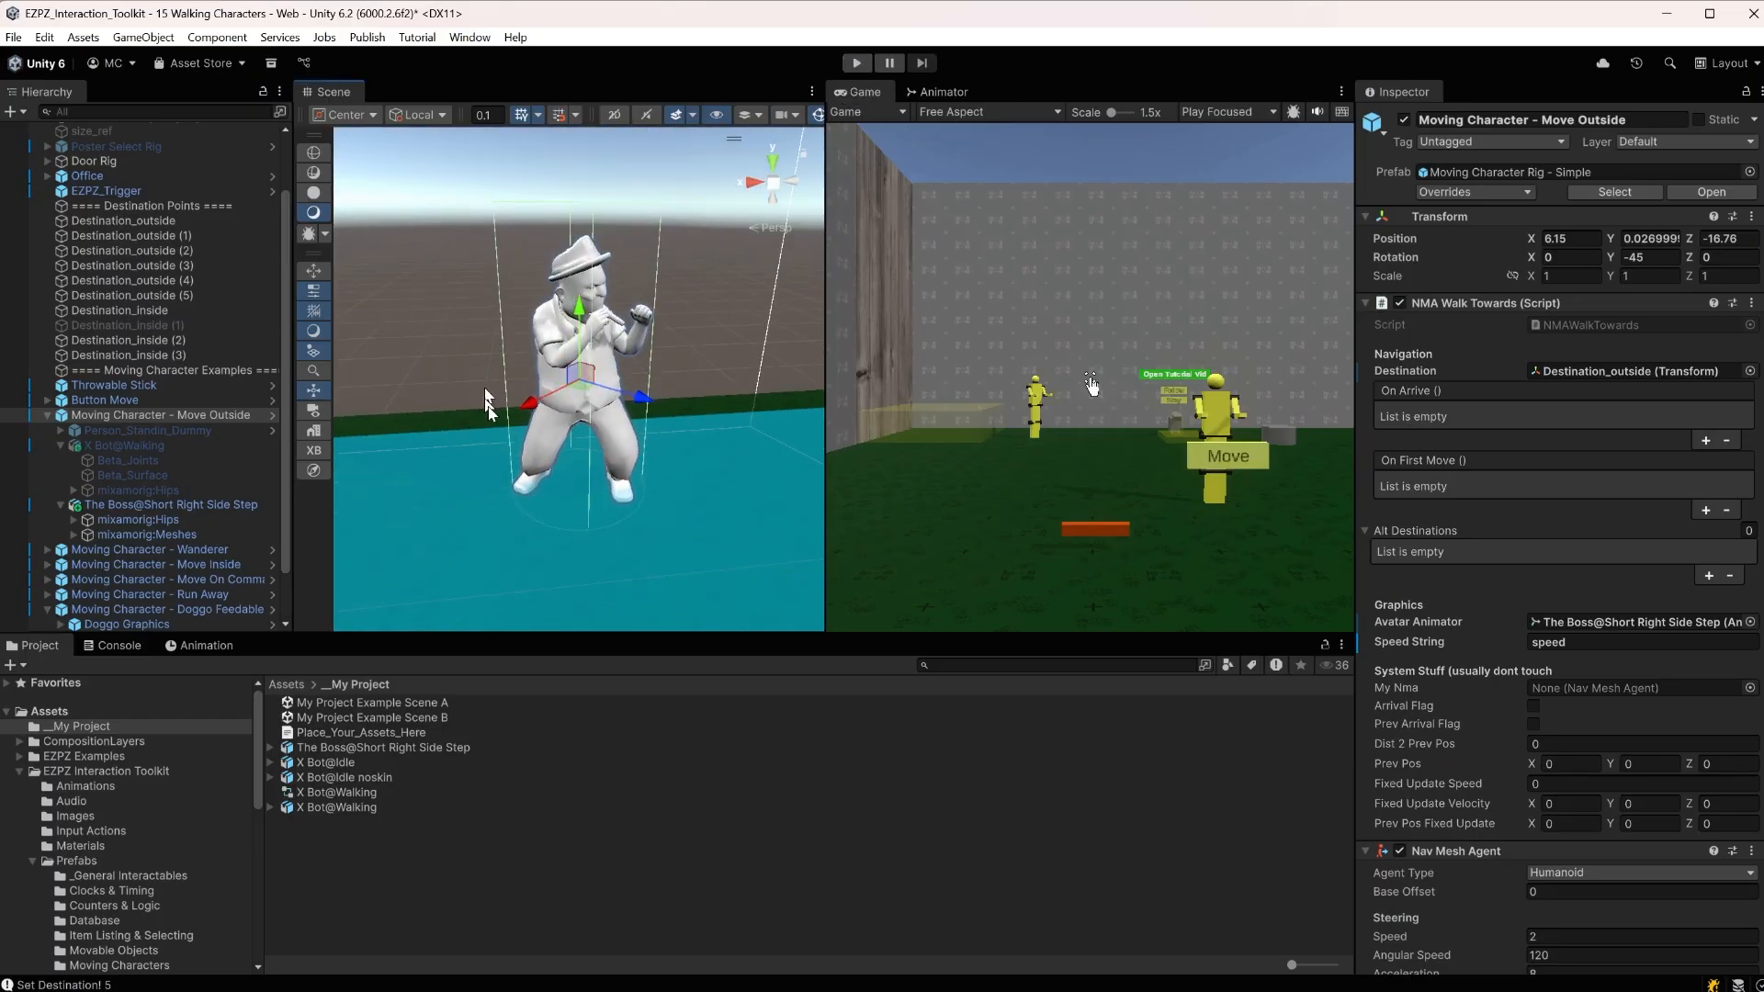
click(416, 749)
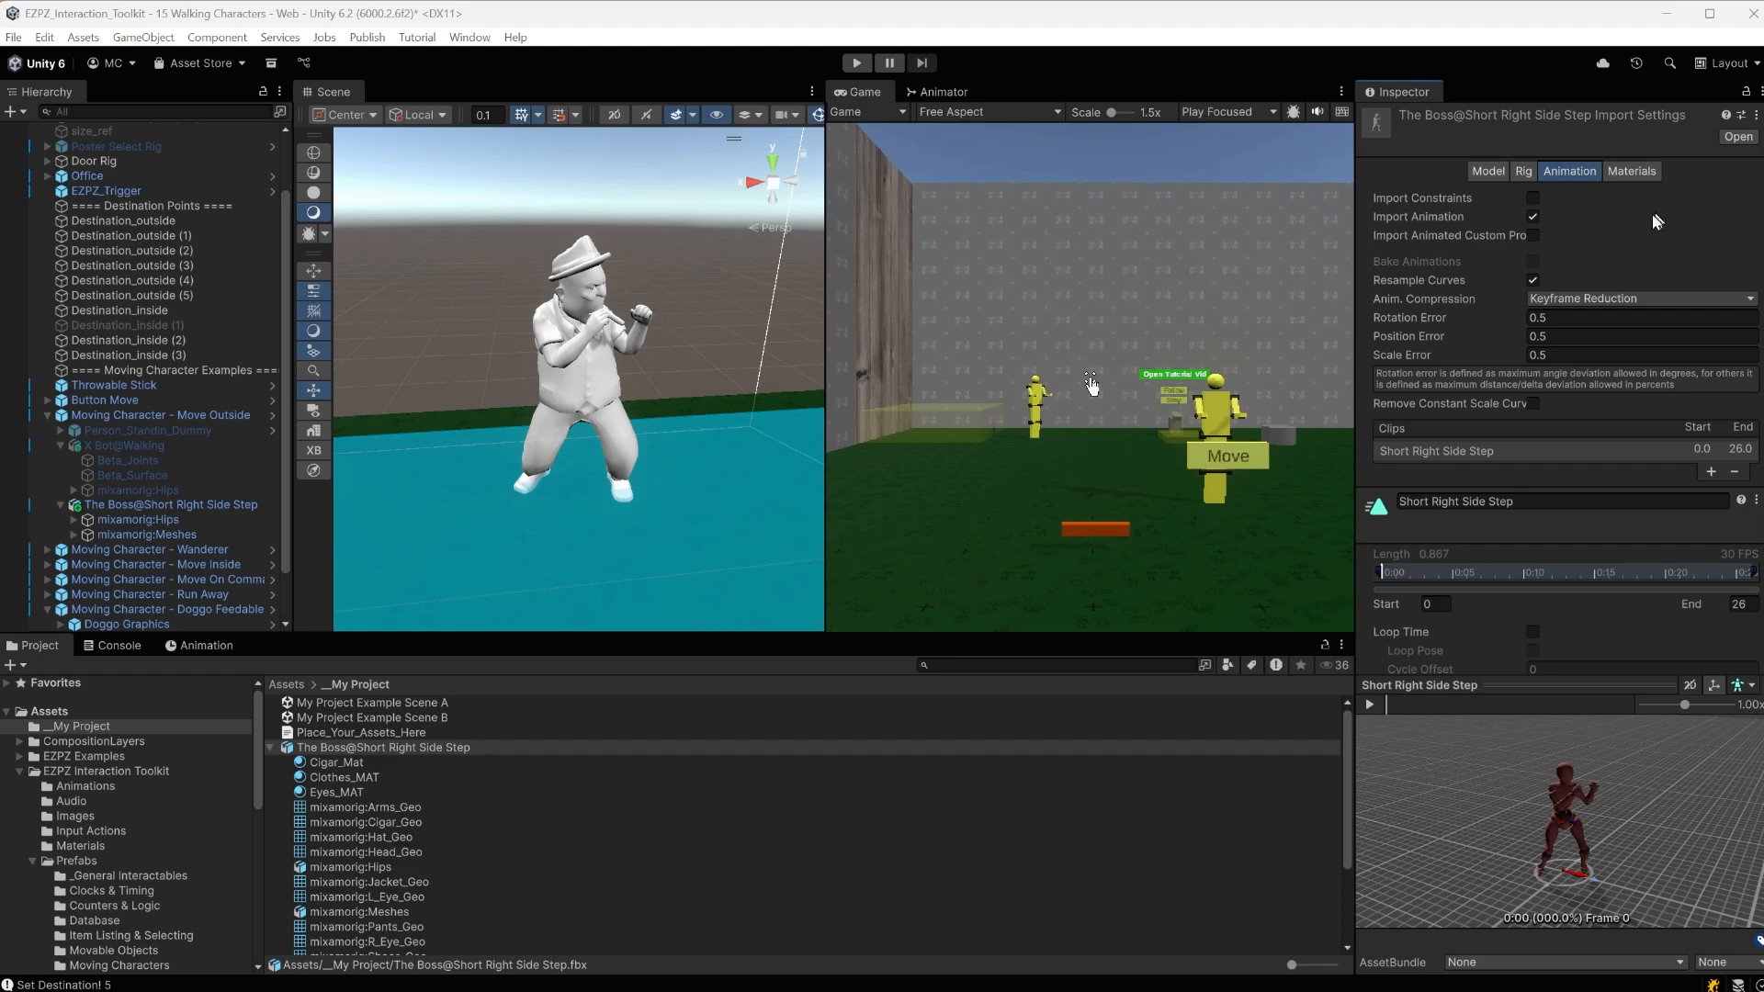
click(1633, 173)
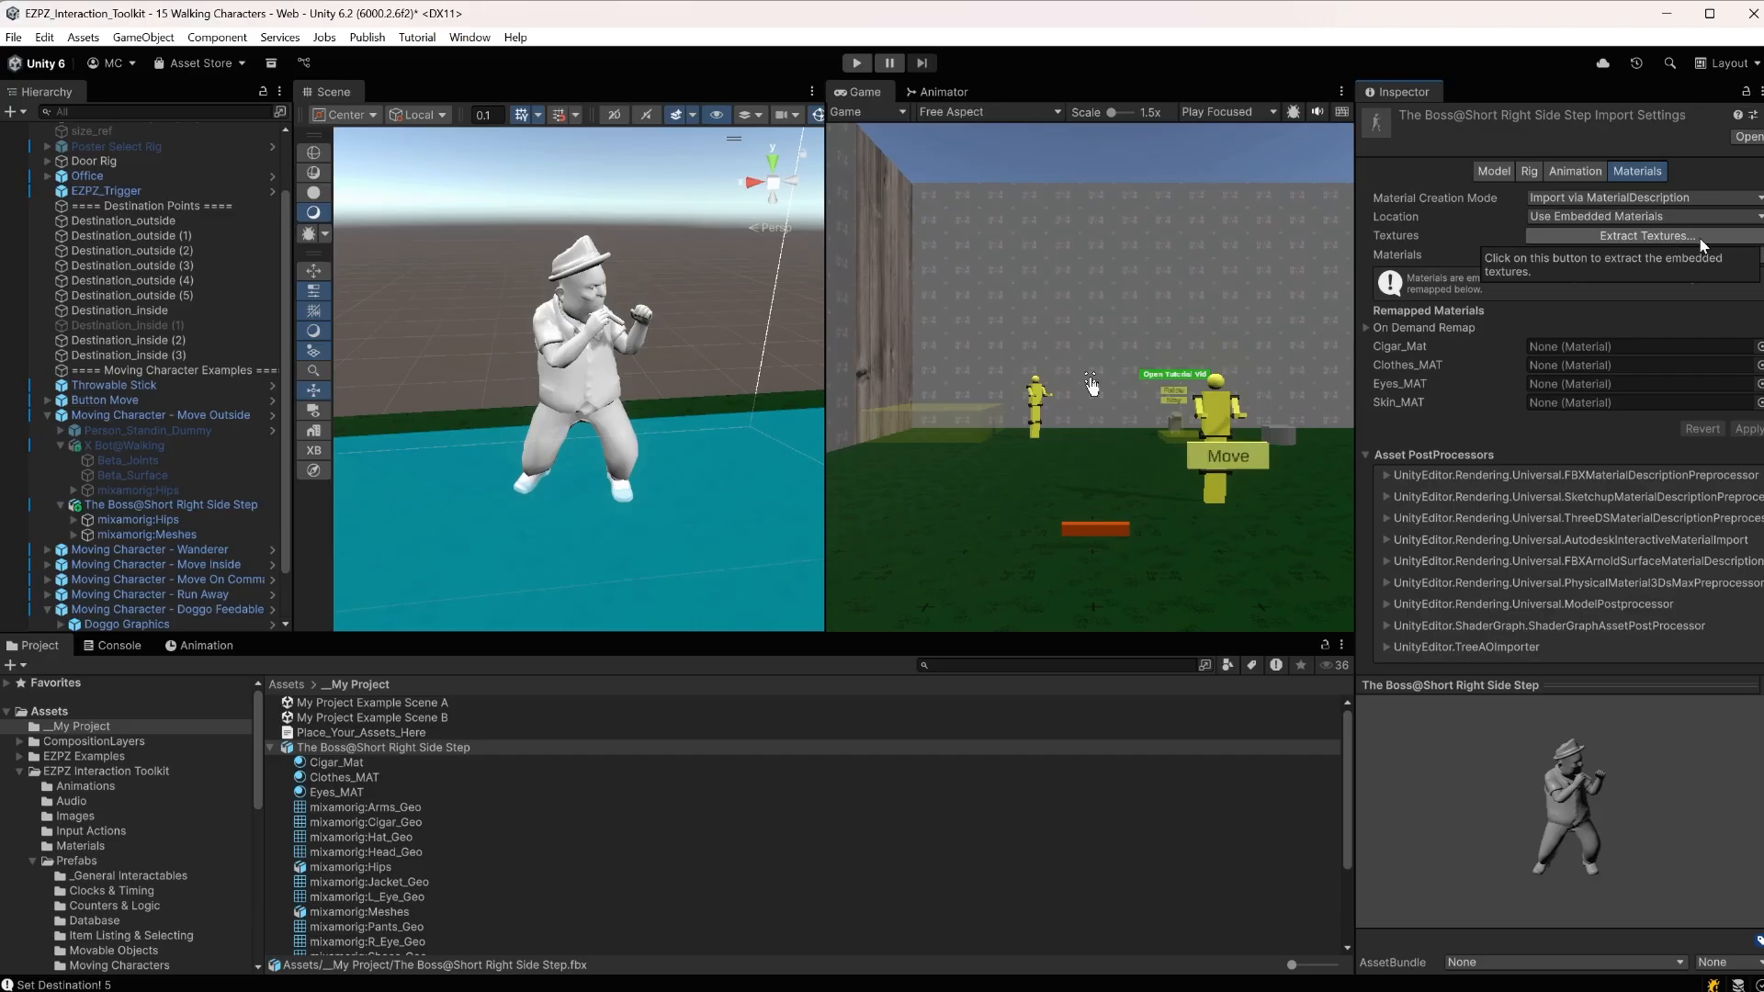
Extract the model's textures into a new Boss Assets folder inside __My Project and fix Boss_normal.png as a normal map
click(1632, 237)
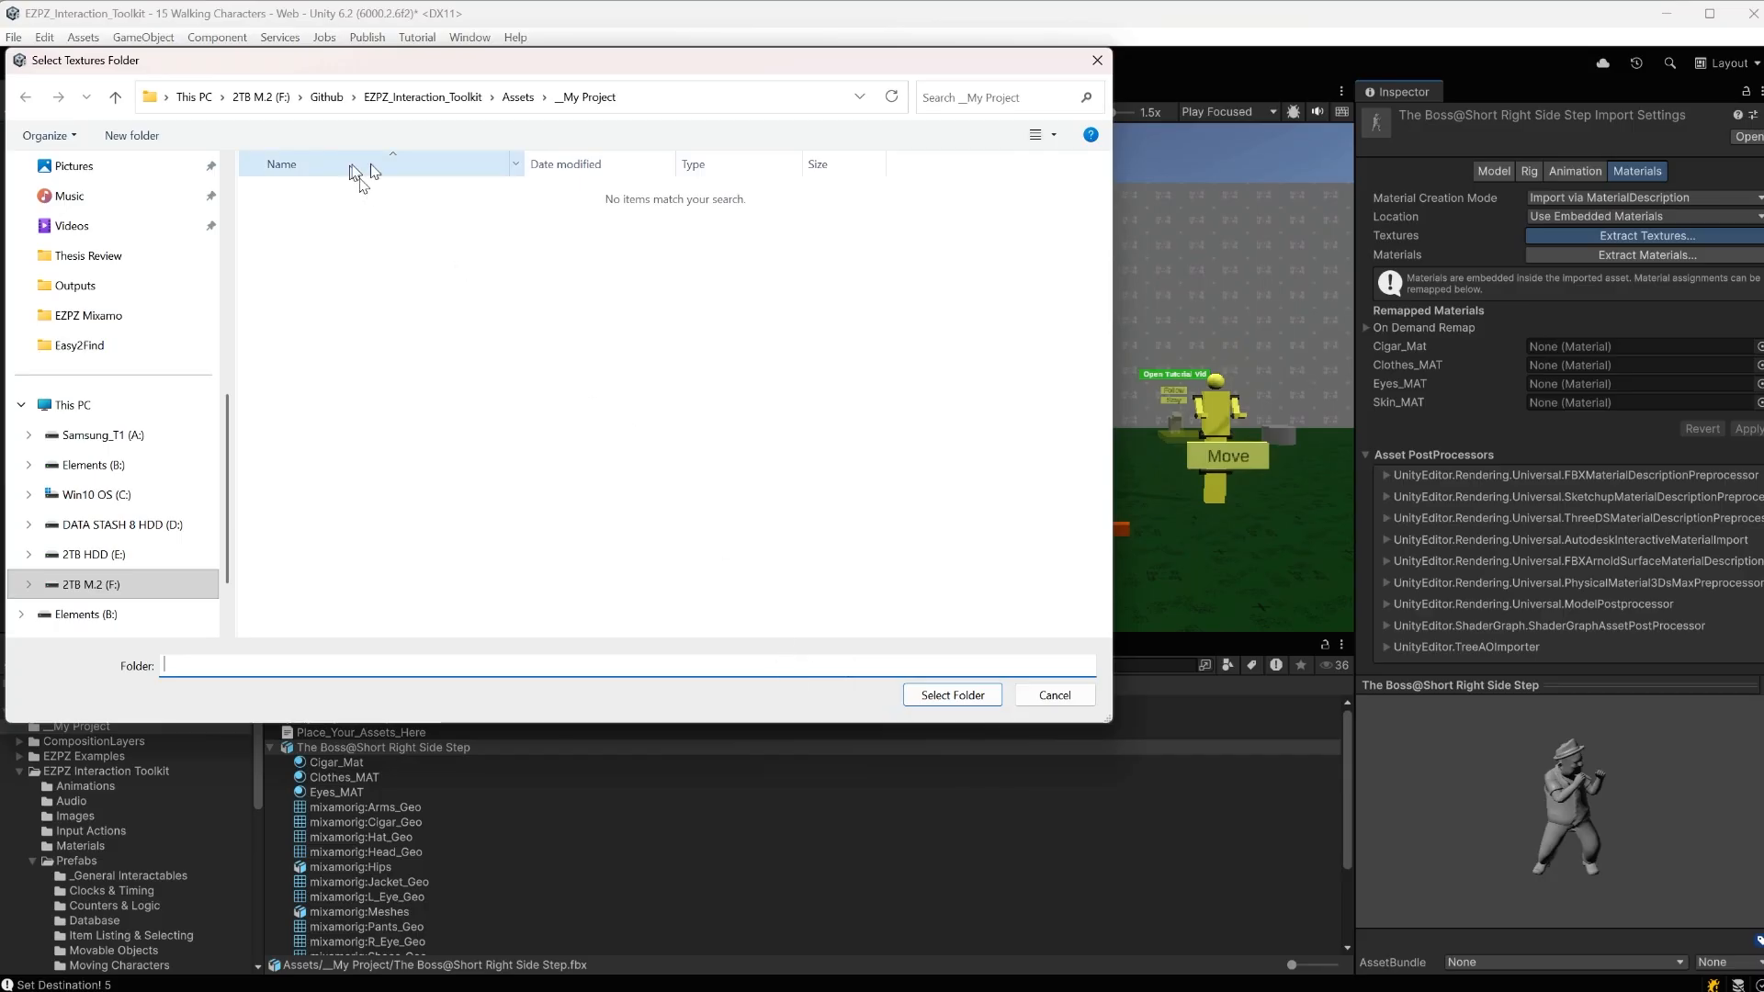
click(147, 128)
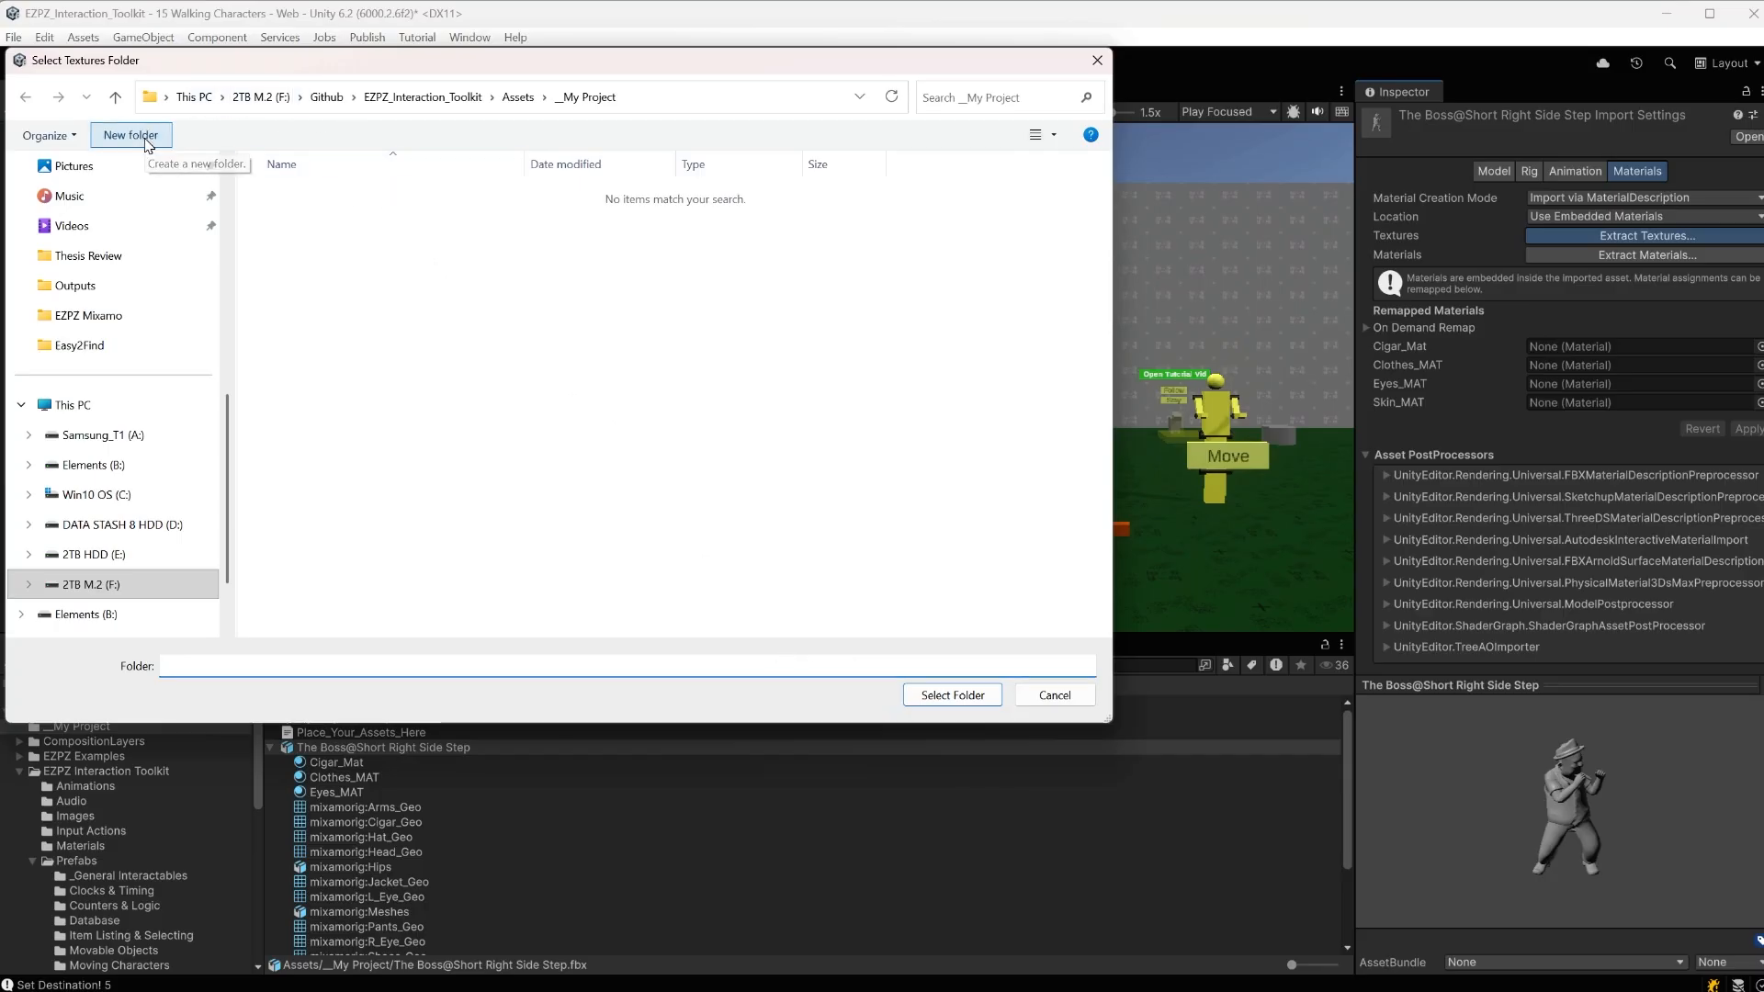
text(b)
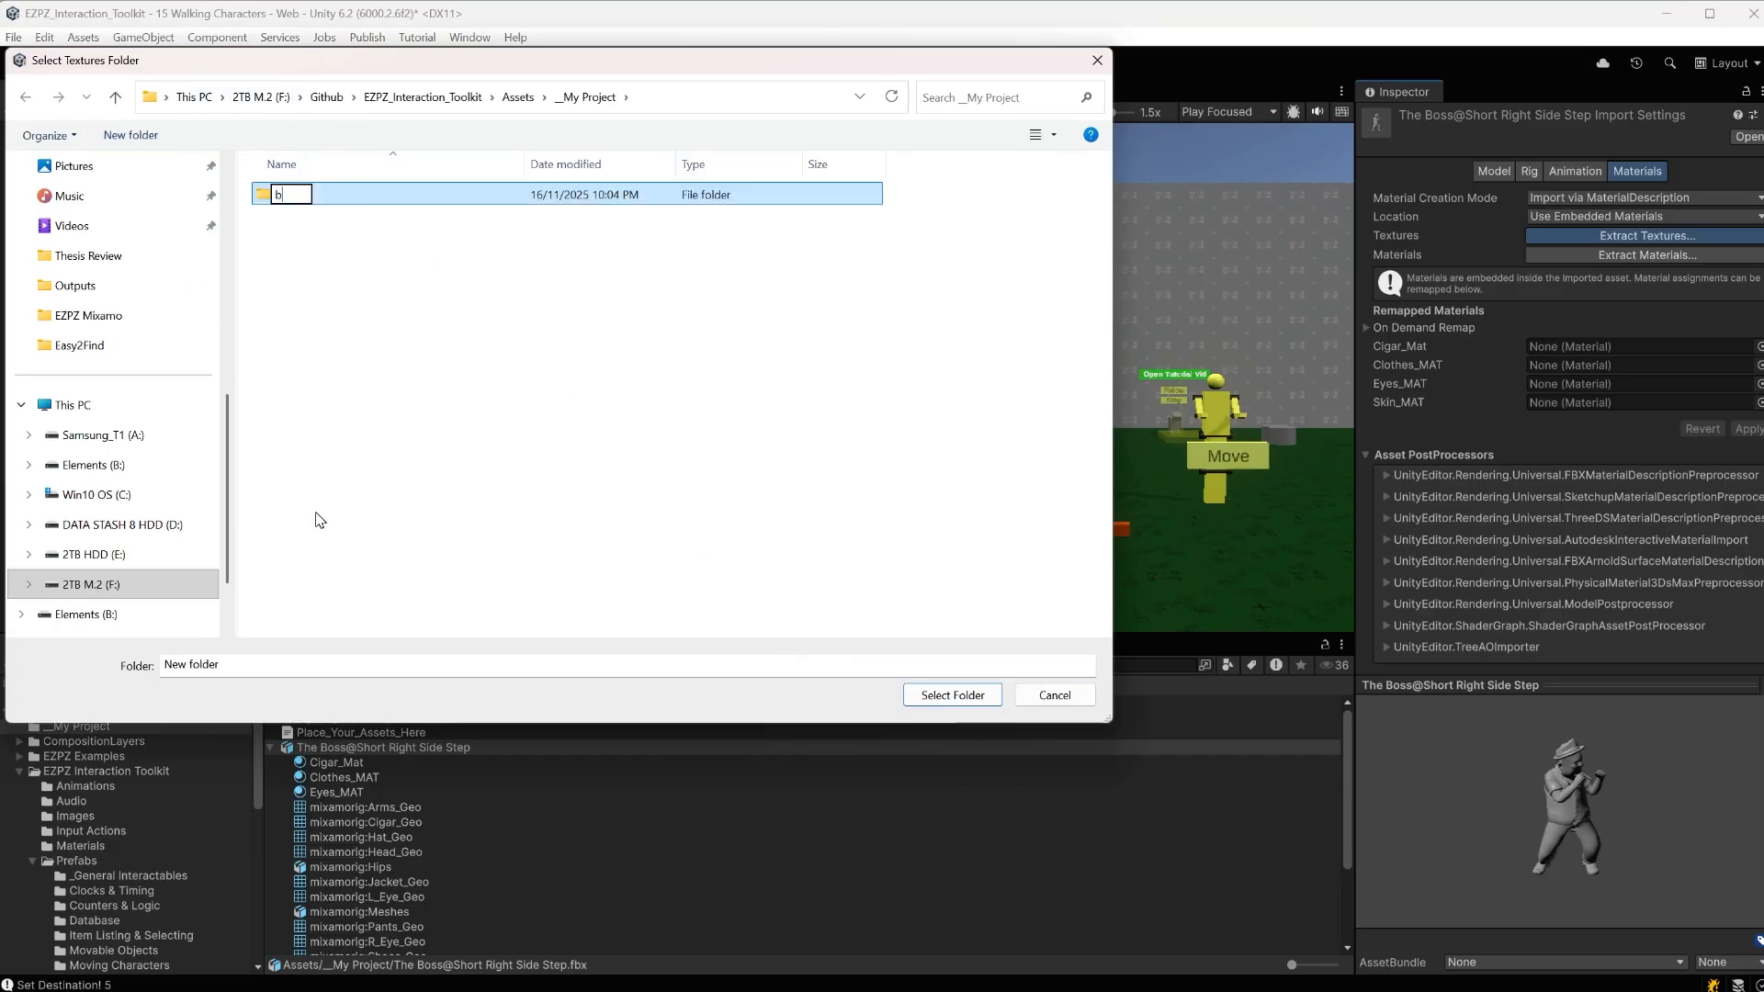
text(oss As)
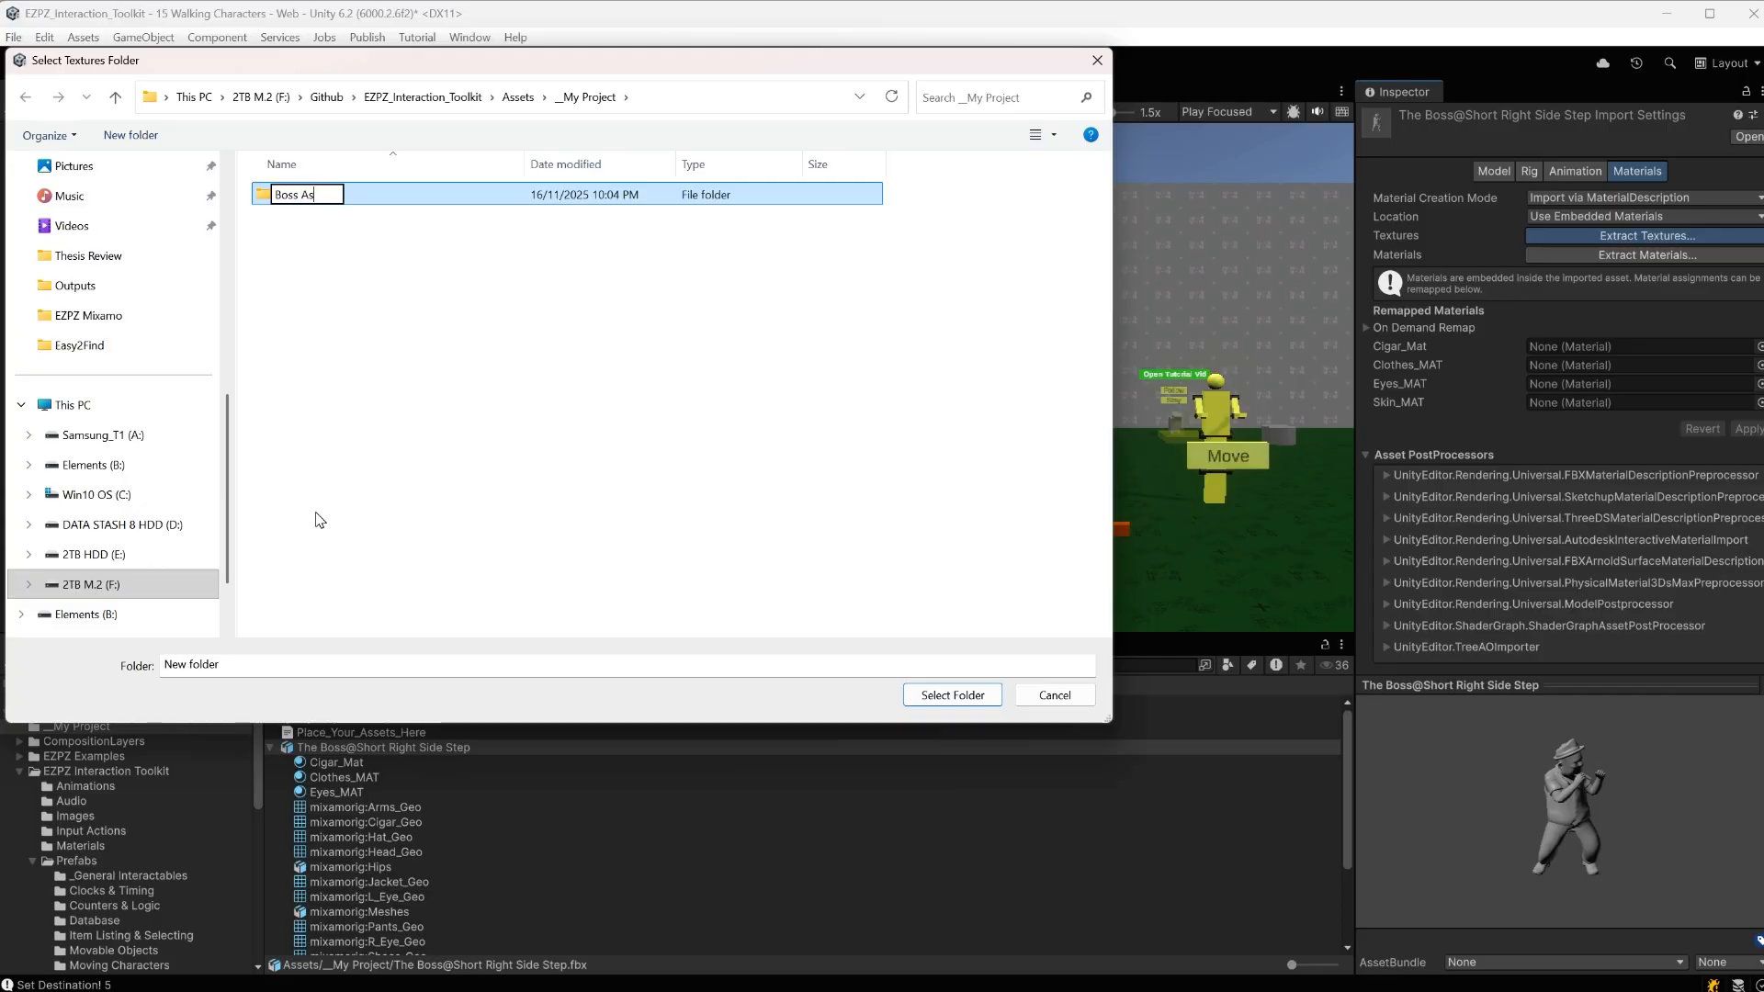
text(sets)
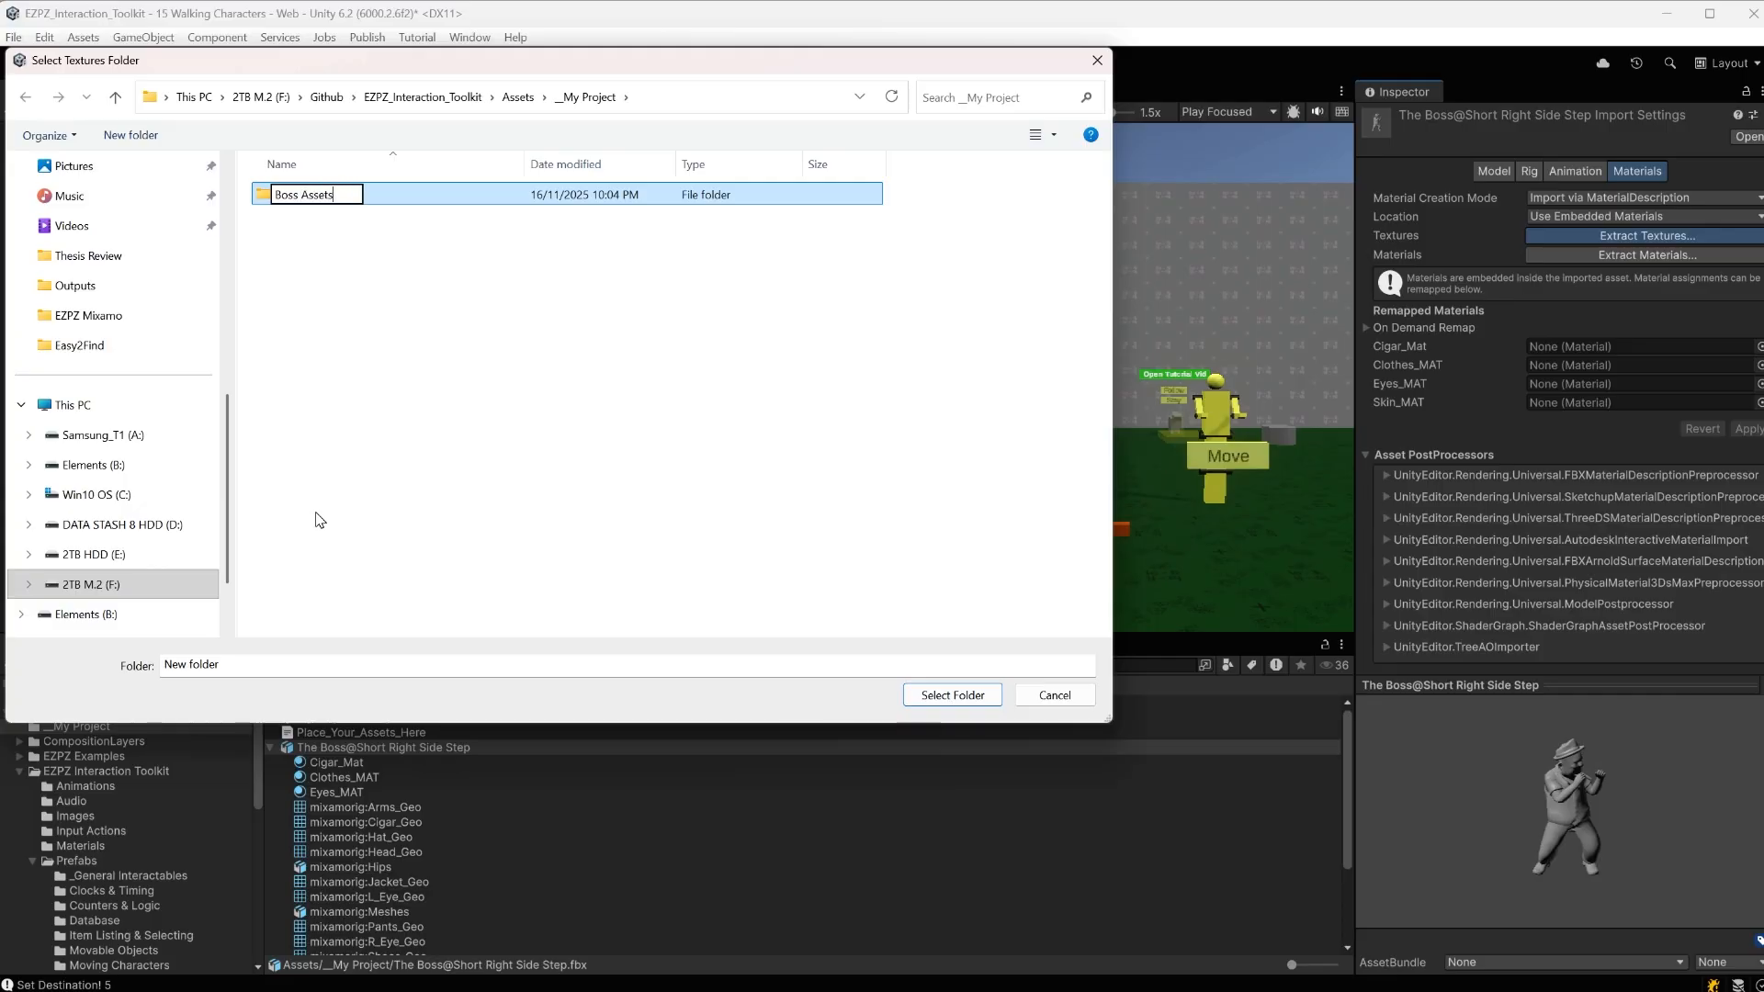
key(Return)
key(Return)
click(951, 694)
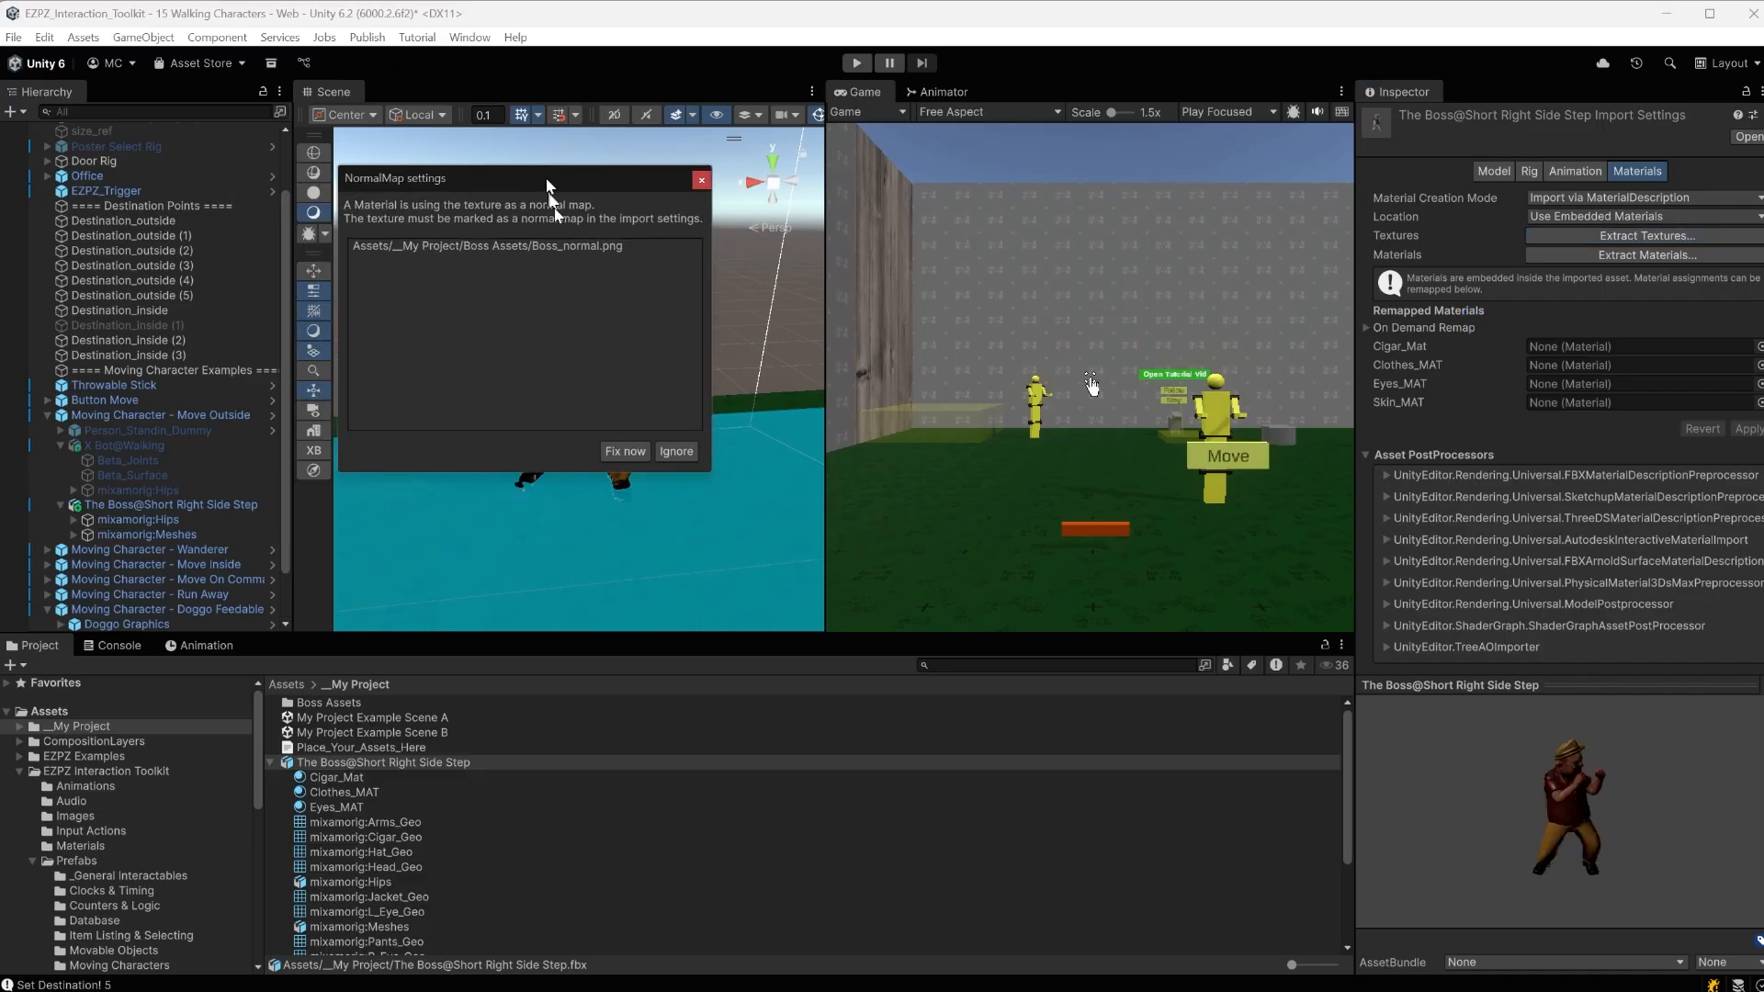
click(625, 451)
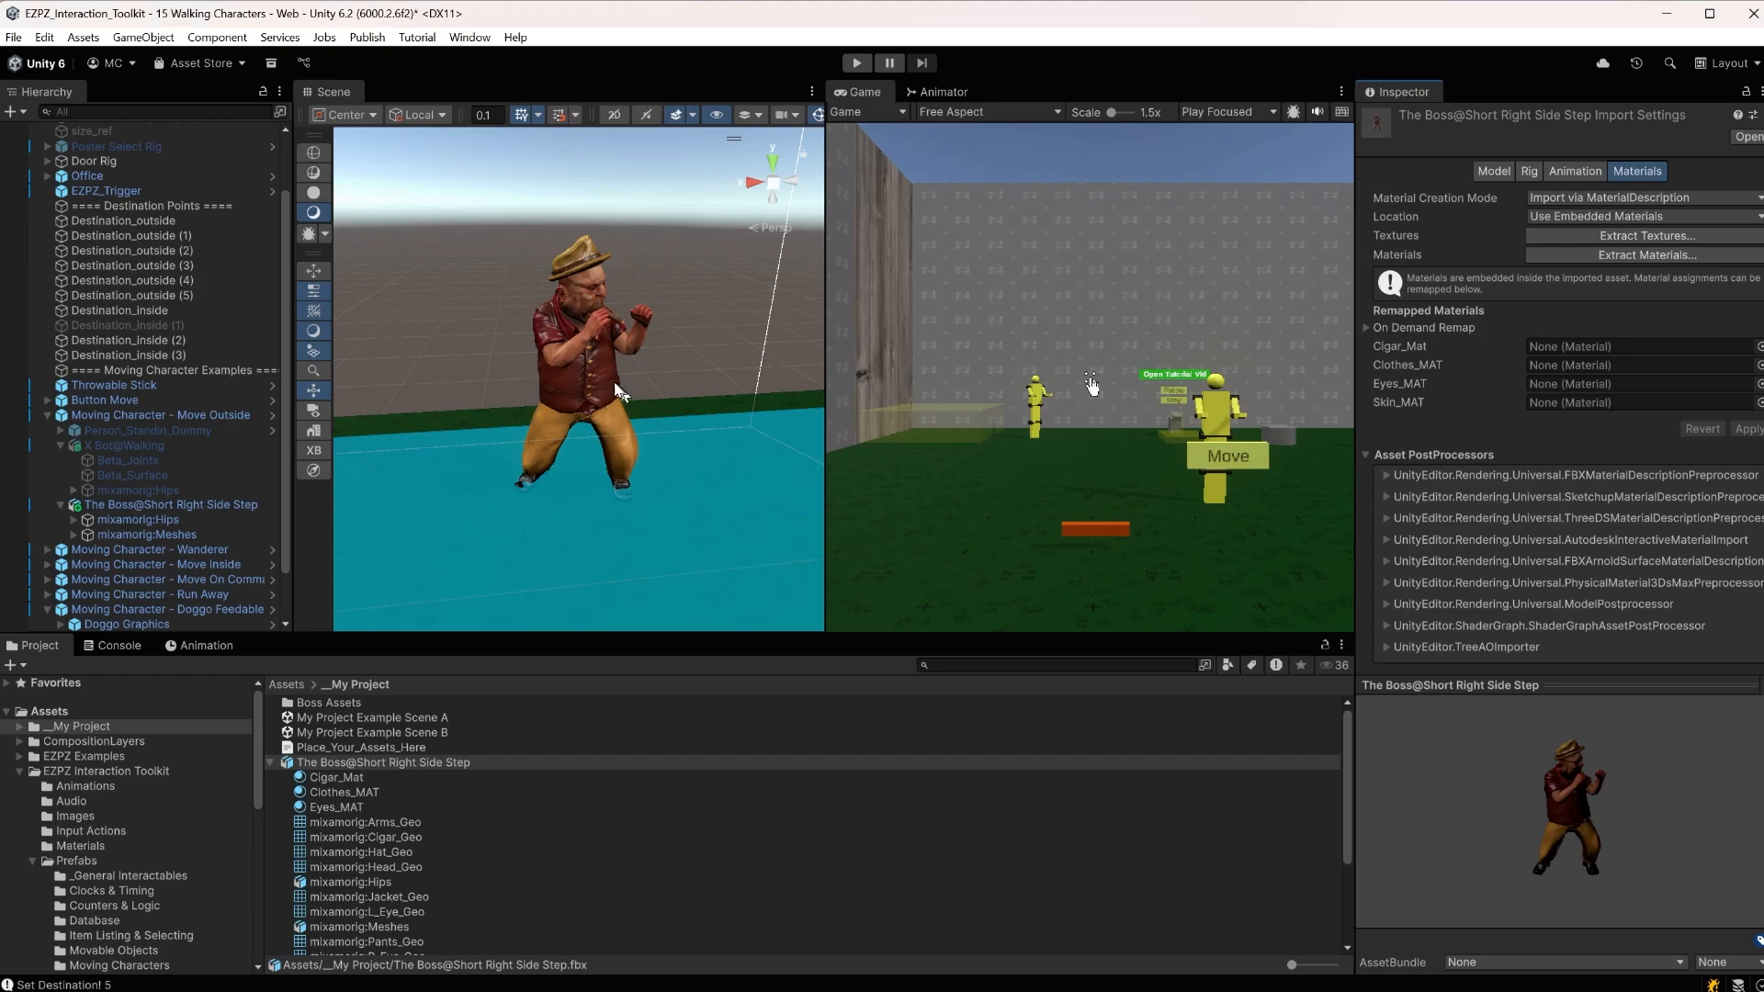
Run the scene again and follow the textured Boss around the area while checking his Animator states
scroll(614, 382, up, 3)
scroll(613, 382, down, 3)
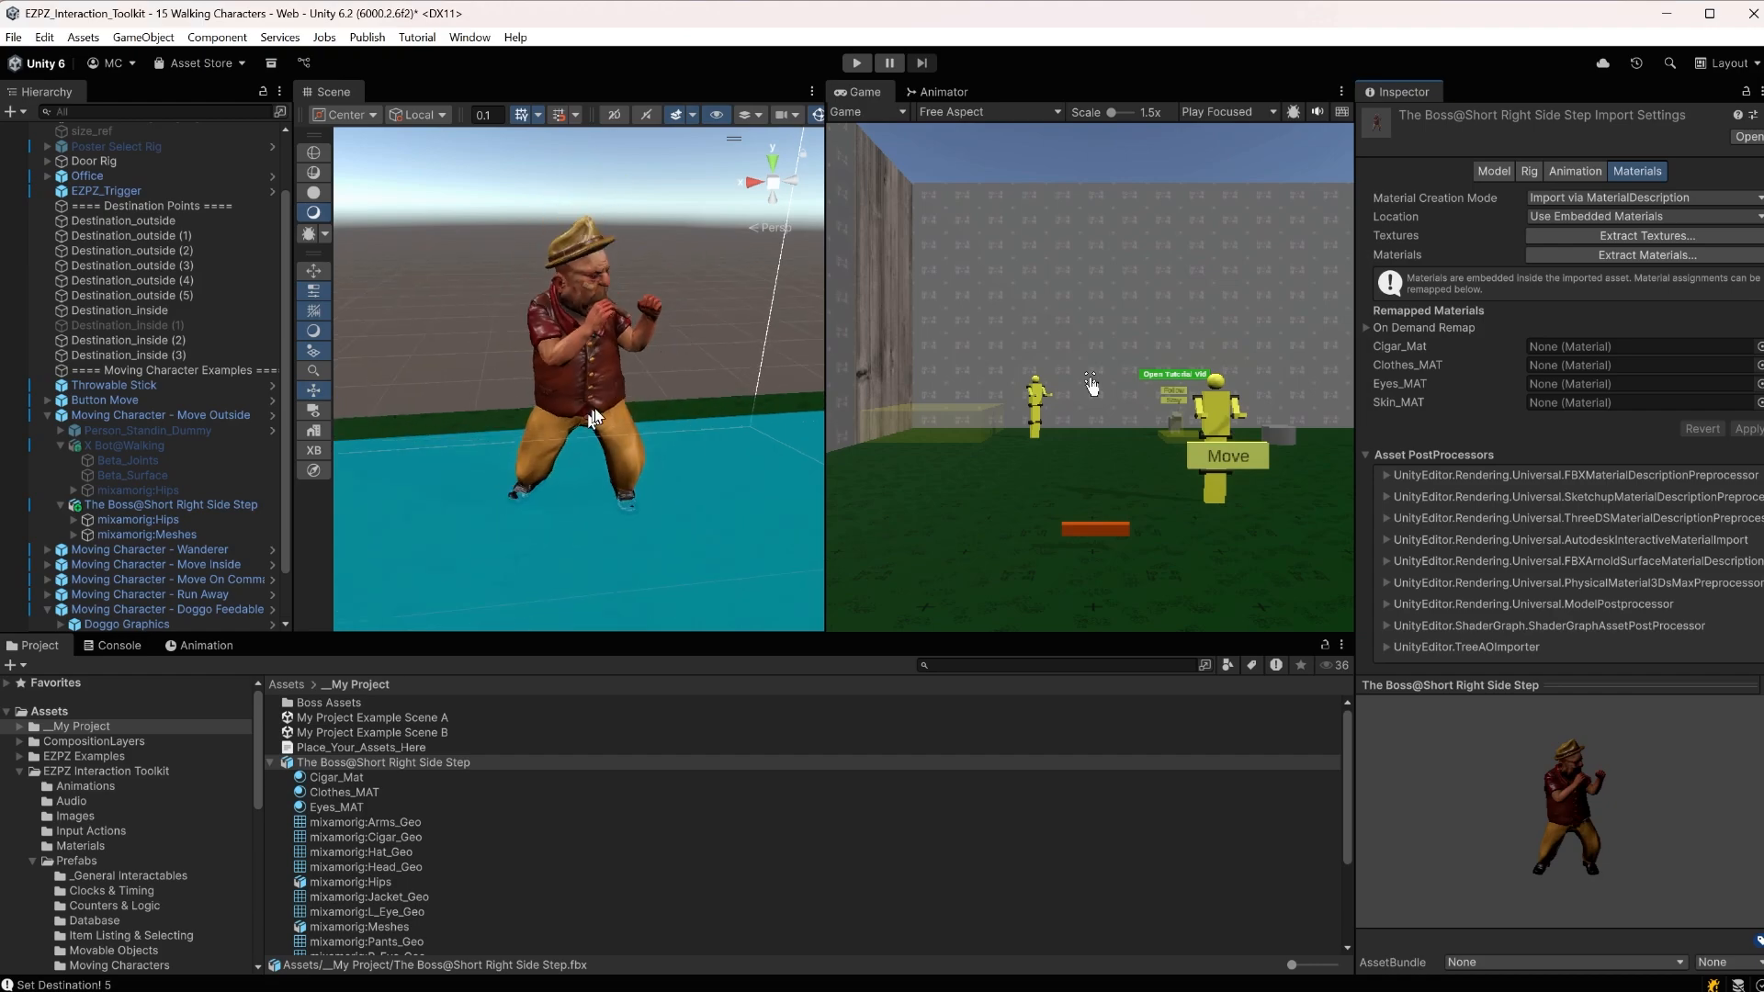
scroll(601, 410, down, 4)
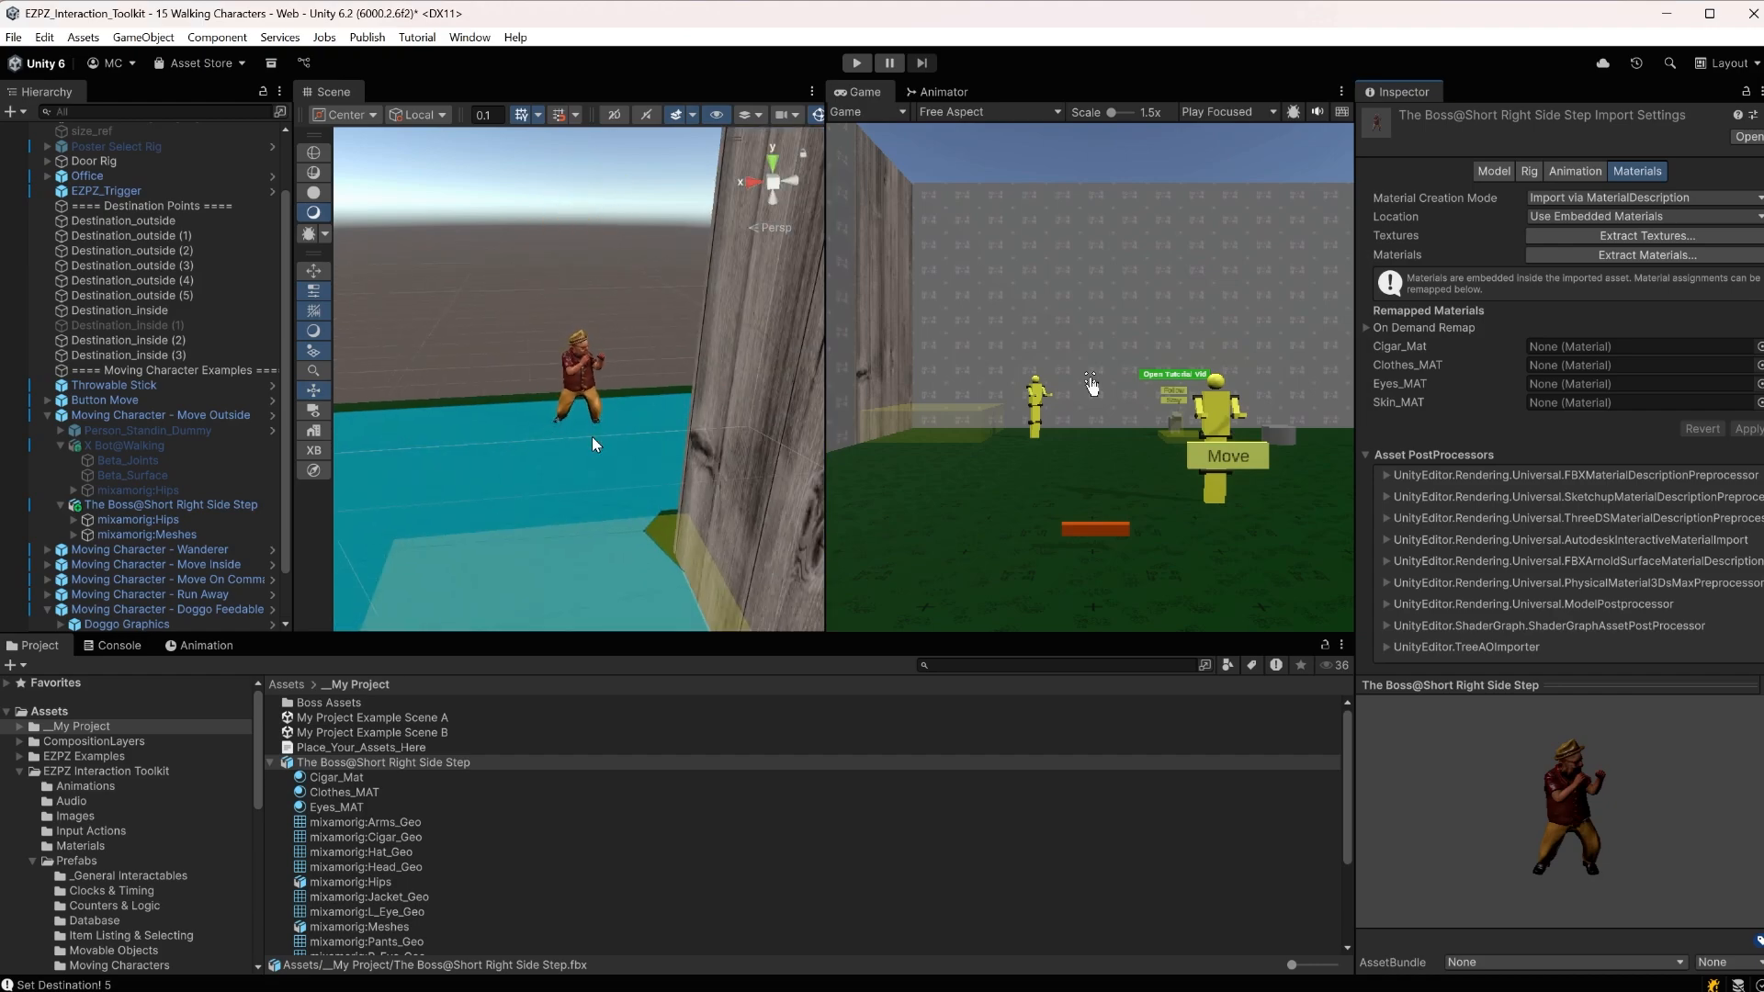
click(857, 63)
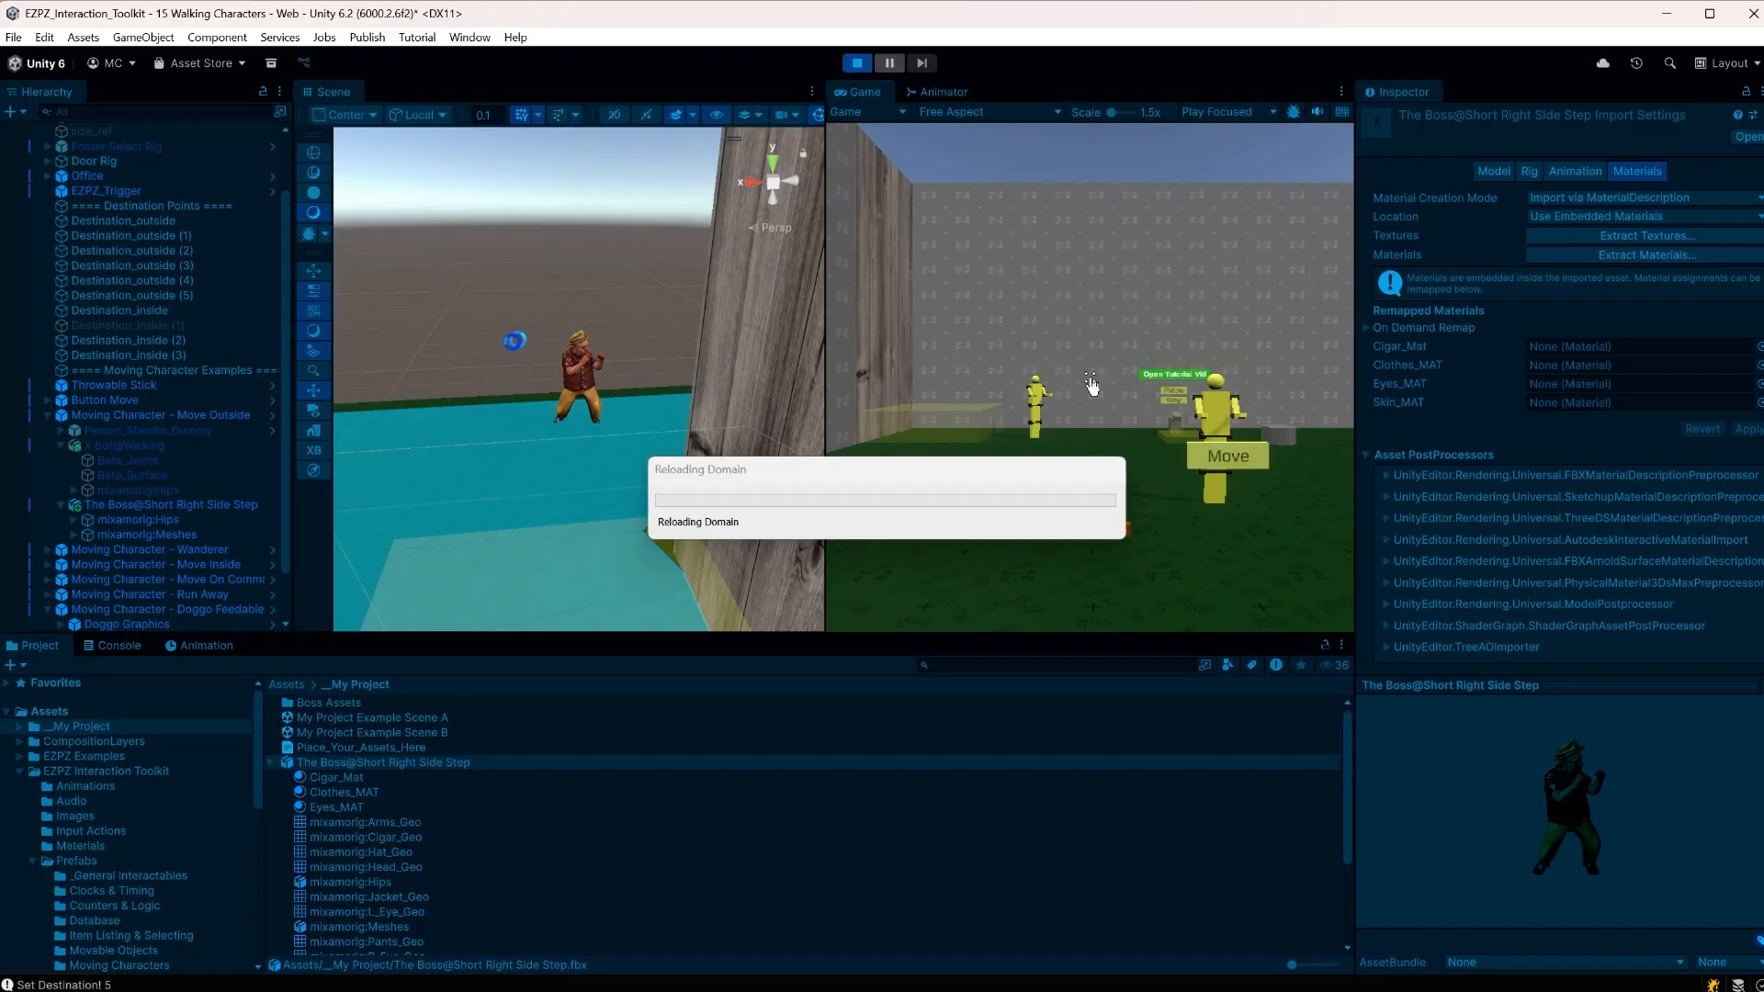
click(929, 91)
alt+drag(456, 383, 271, 516)
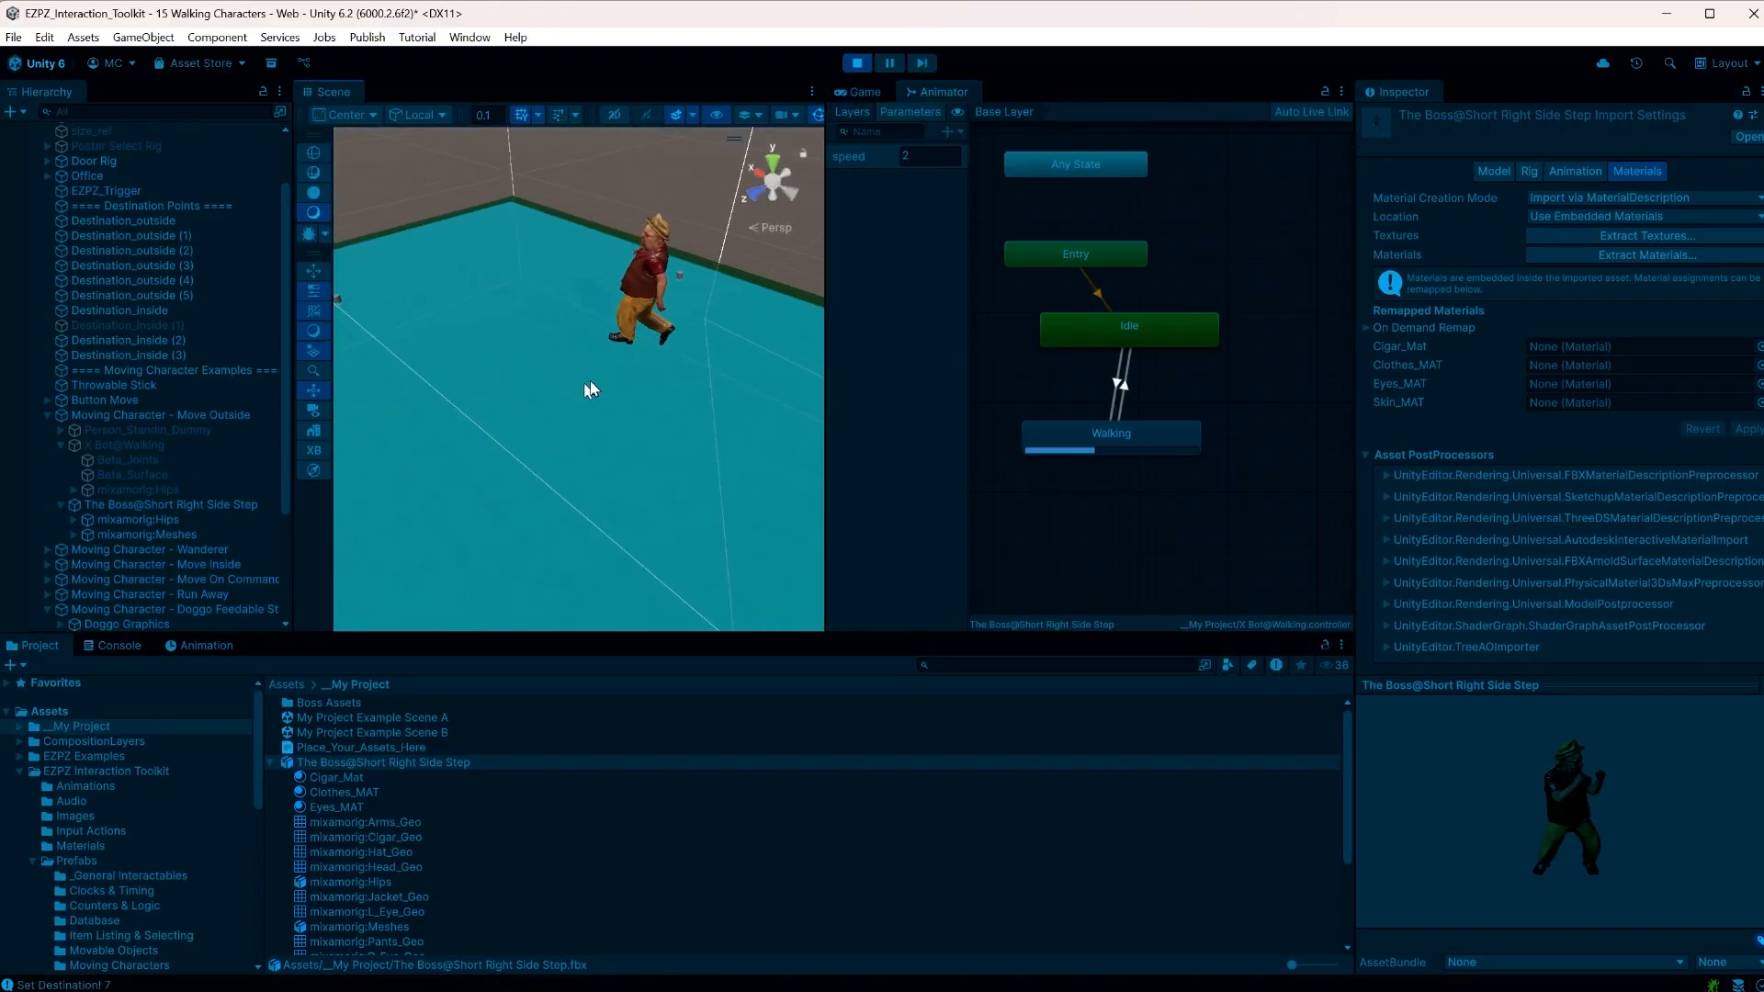
alt+drag(591, 388, 514, 388)
middle_drag(514, 388, 713, 426)
alt+drag(713, 425, 673, 366)
middle_drag(706, 338, 538, 367)
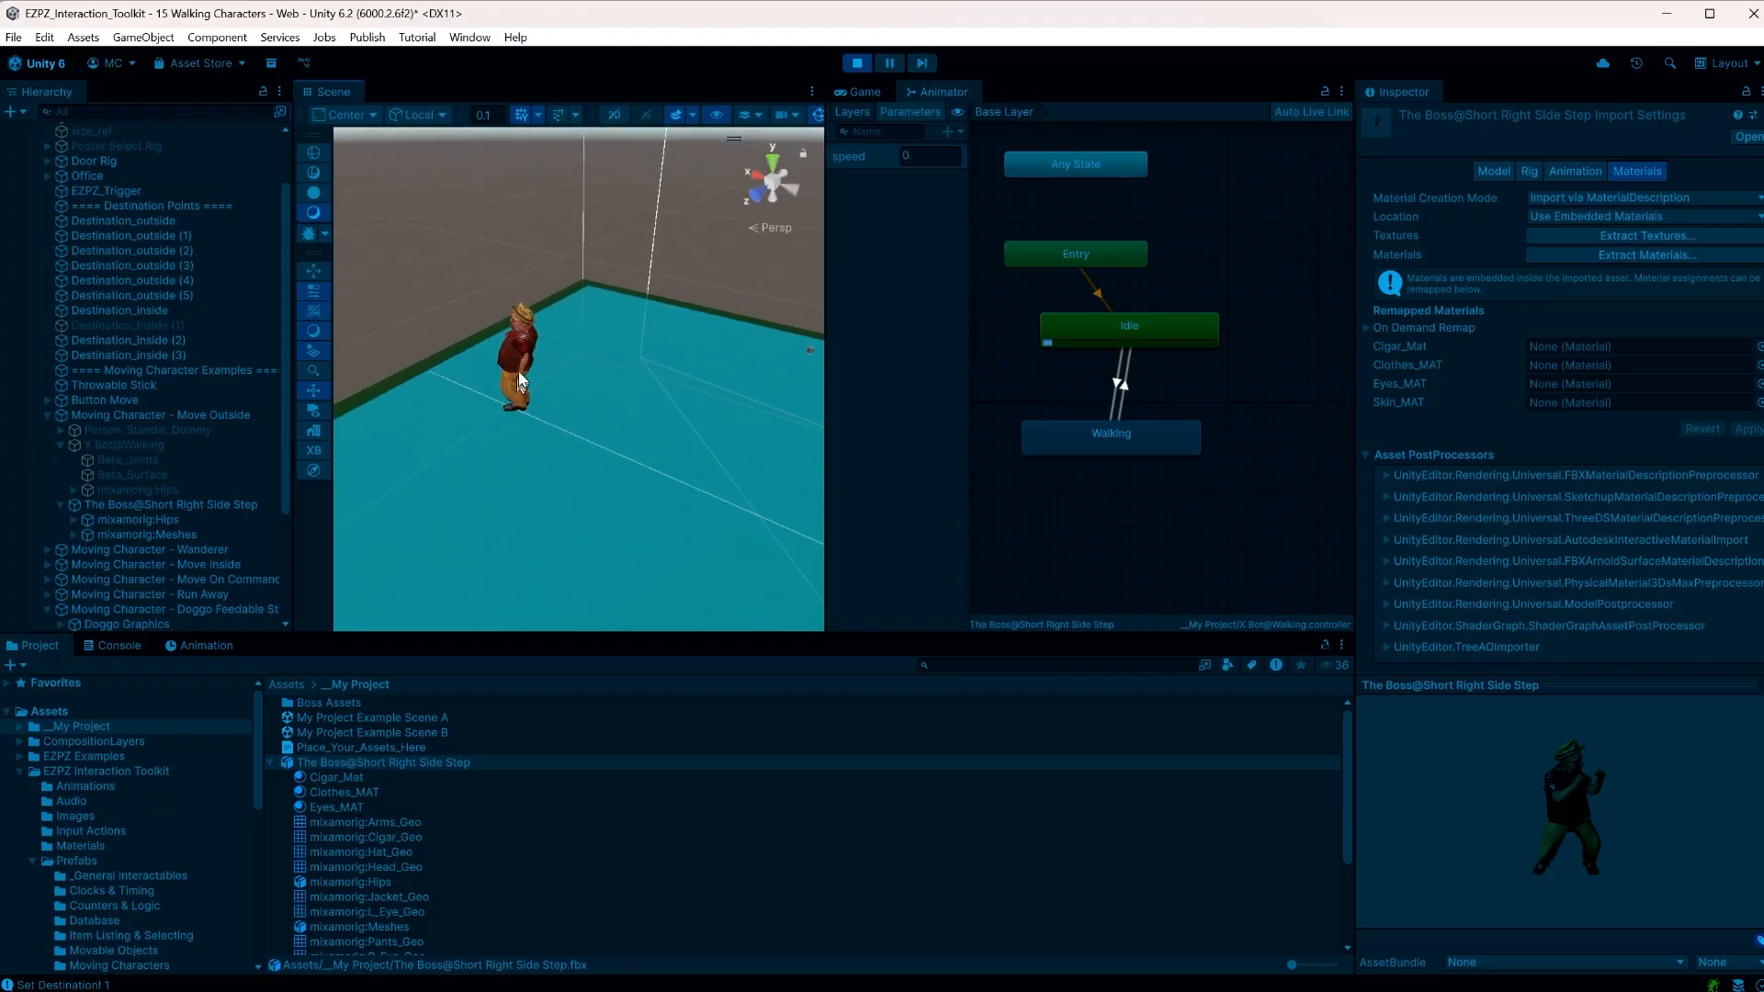
Frame The Boss's model up close during play to examine his textures and idle pose, clearing the selection at the end
click(520, 378)
key(f)
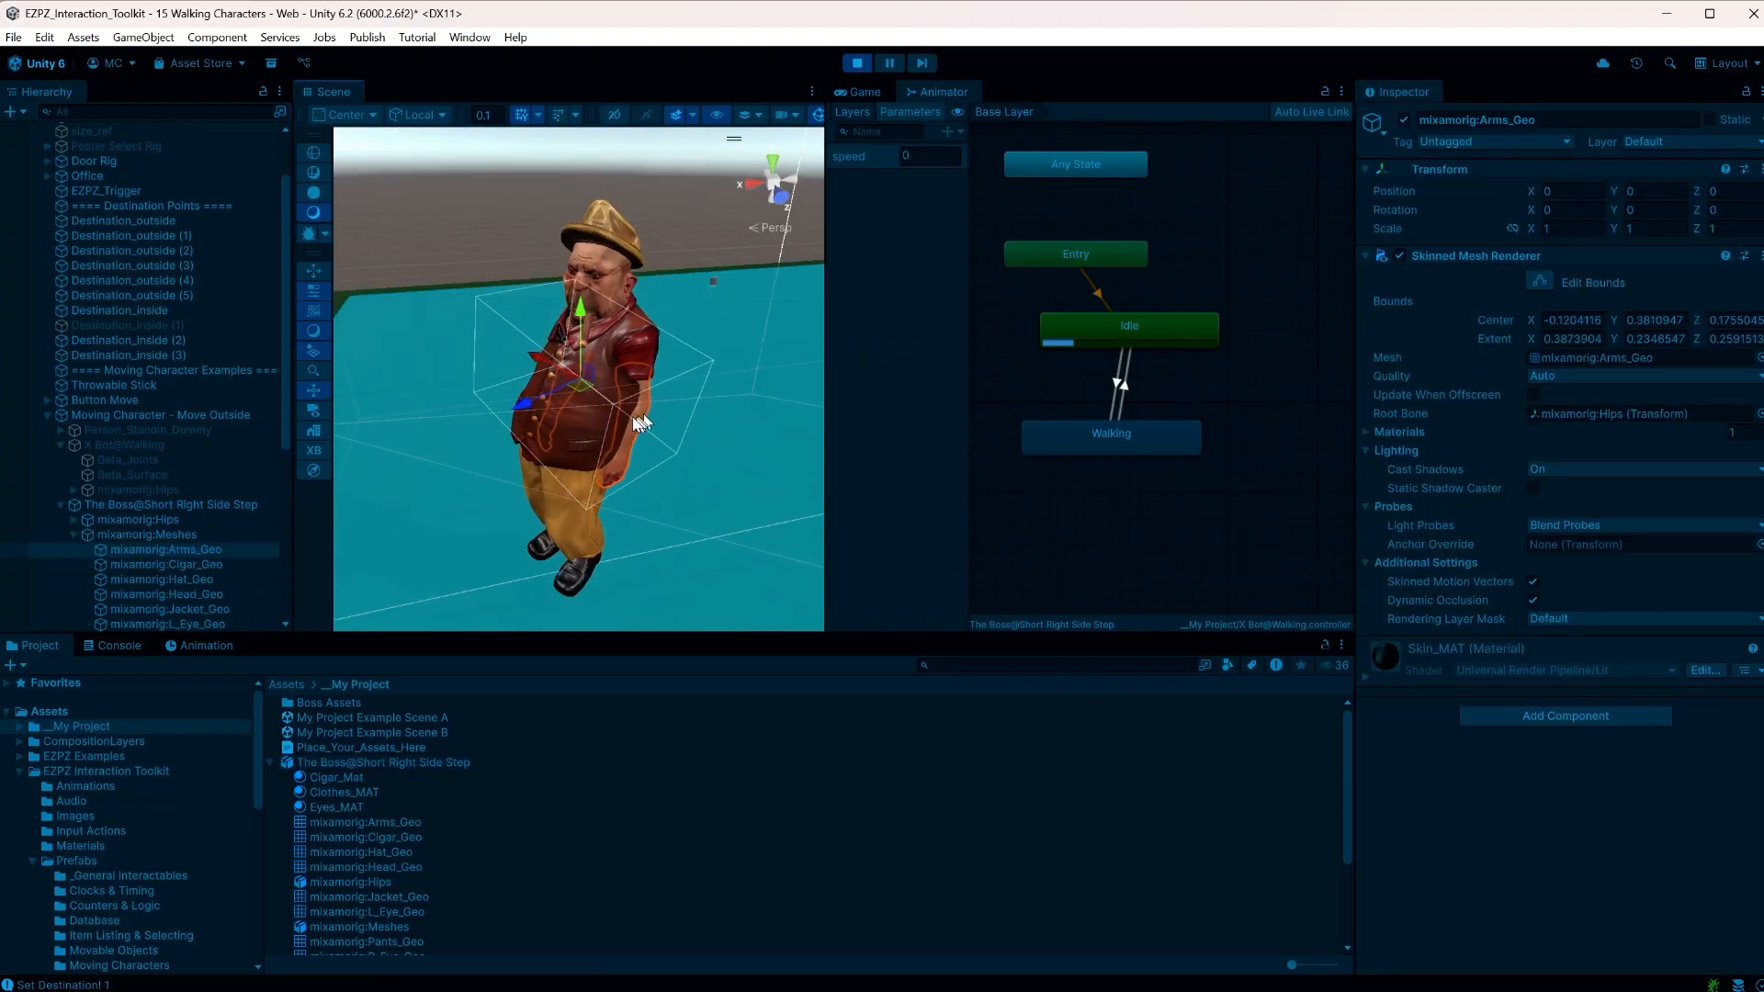
scroll(511, 224, down, 4)
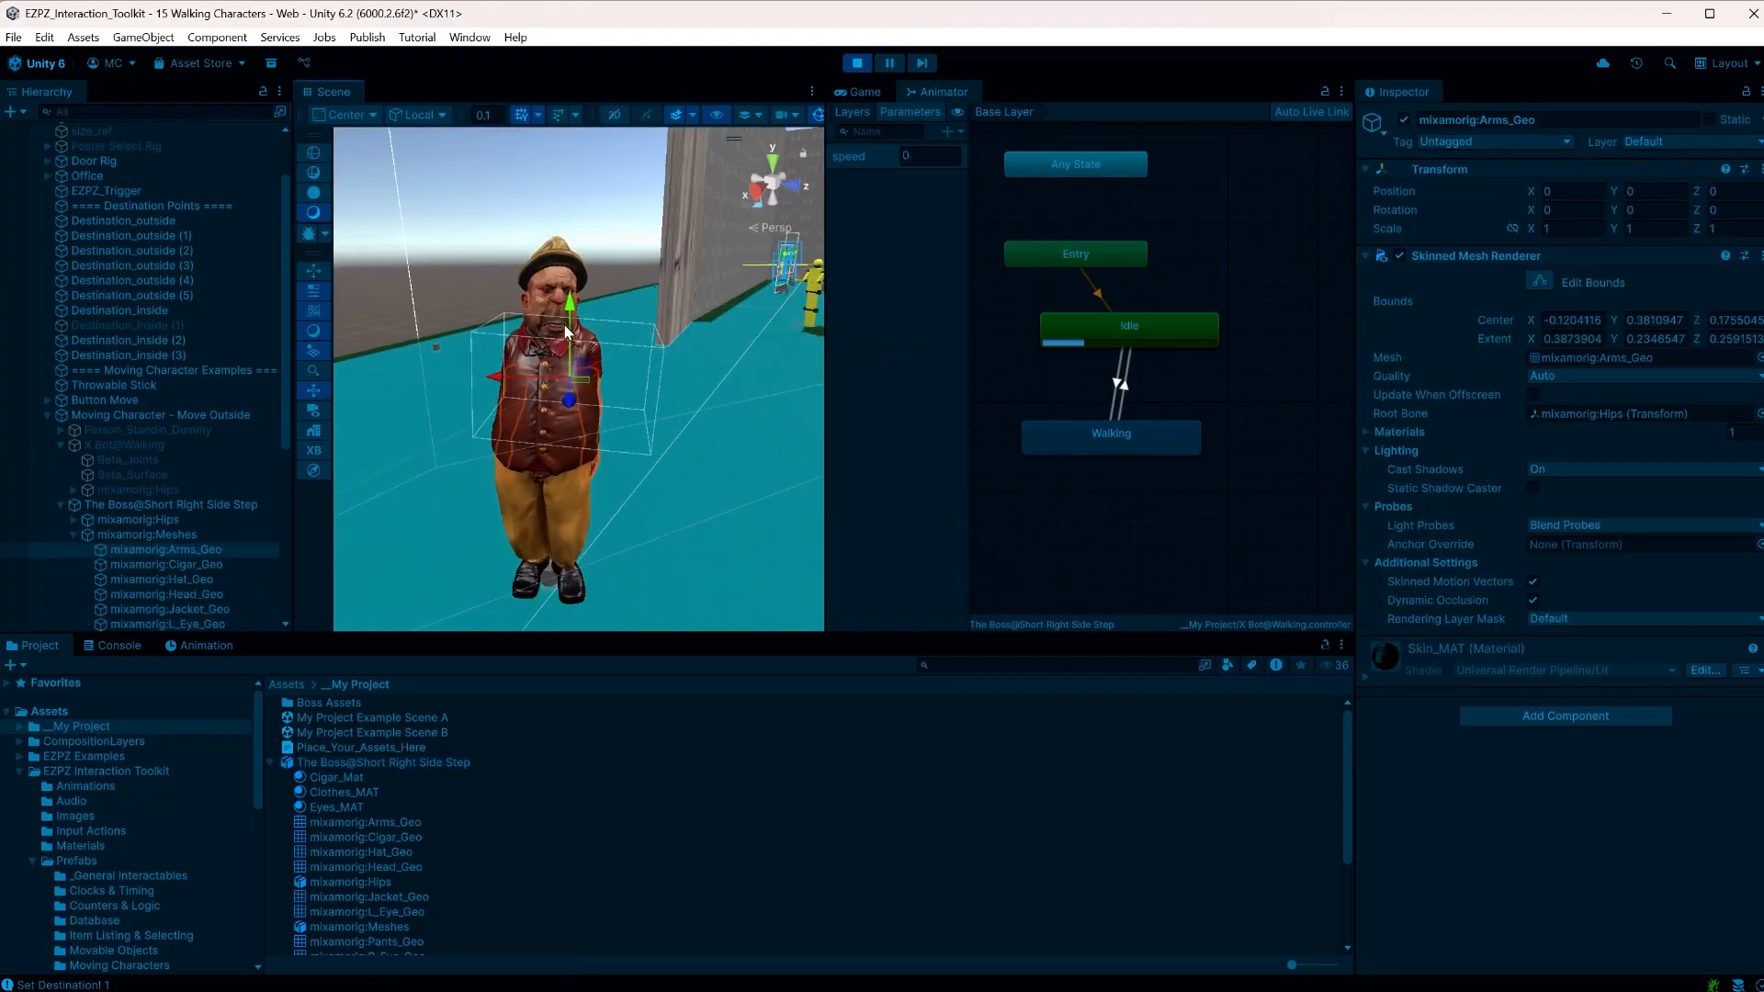
click(510, 224)
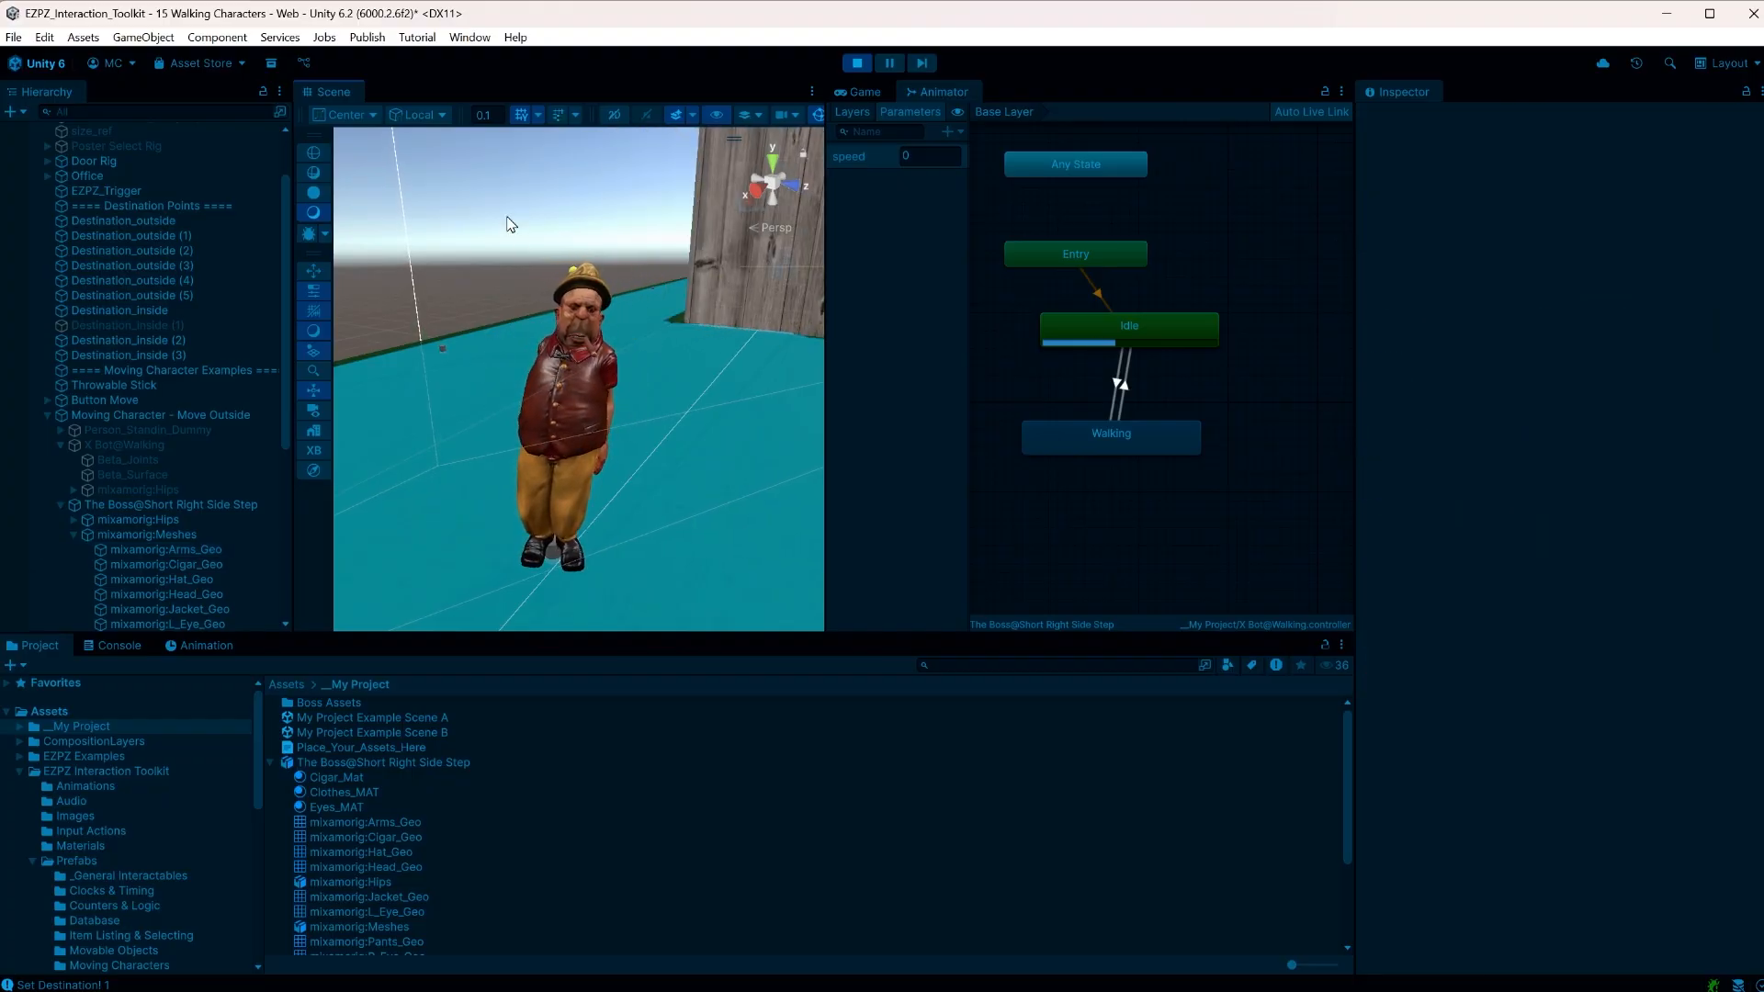